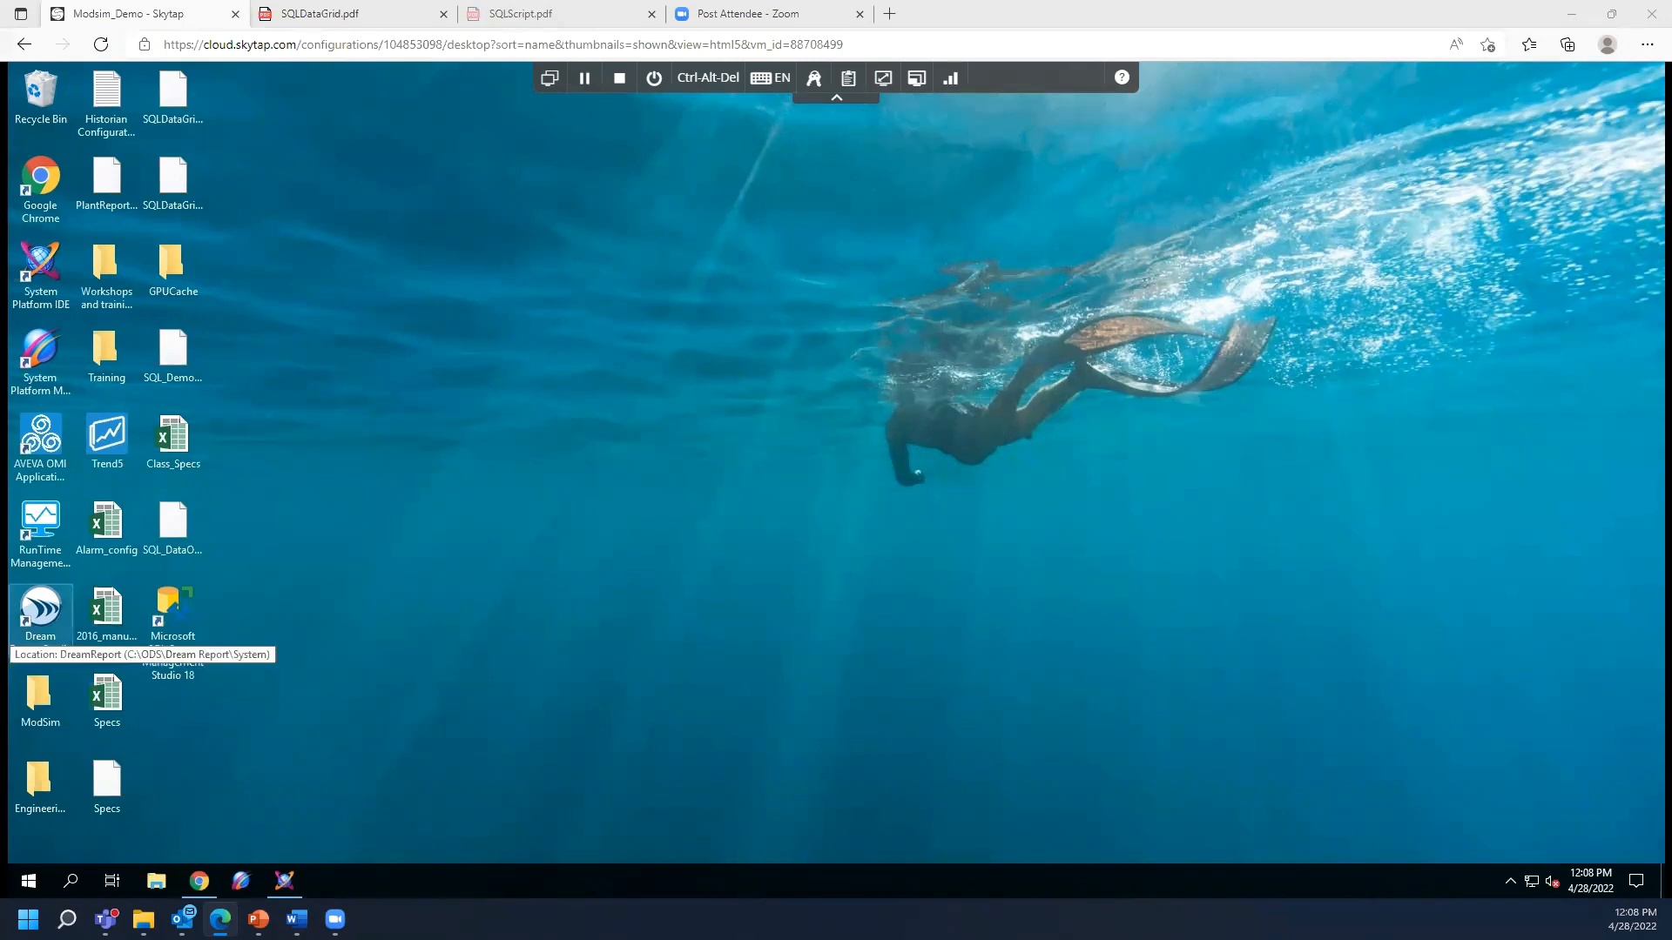
- In System Platform IDE, create an instance of the $Master_SQLData template from the Assets toolset and name it SQL_DataObject
click(284, 881)
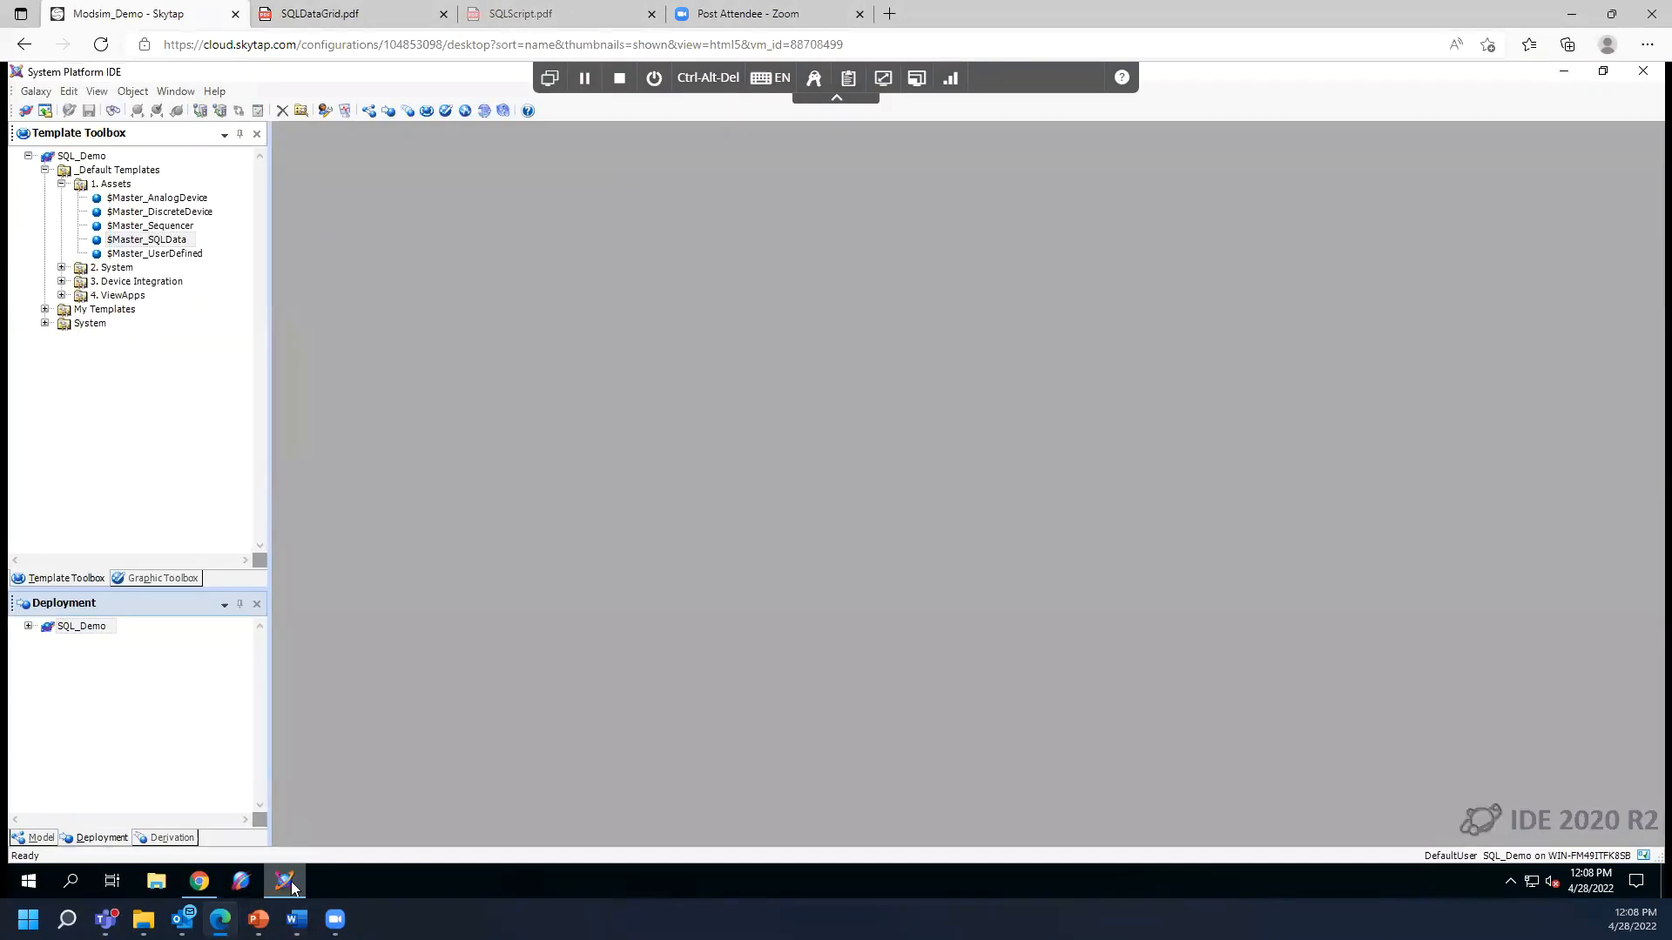
click(61, 184)
click(44, 171)
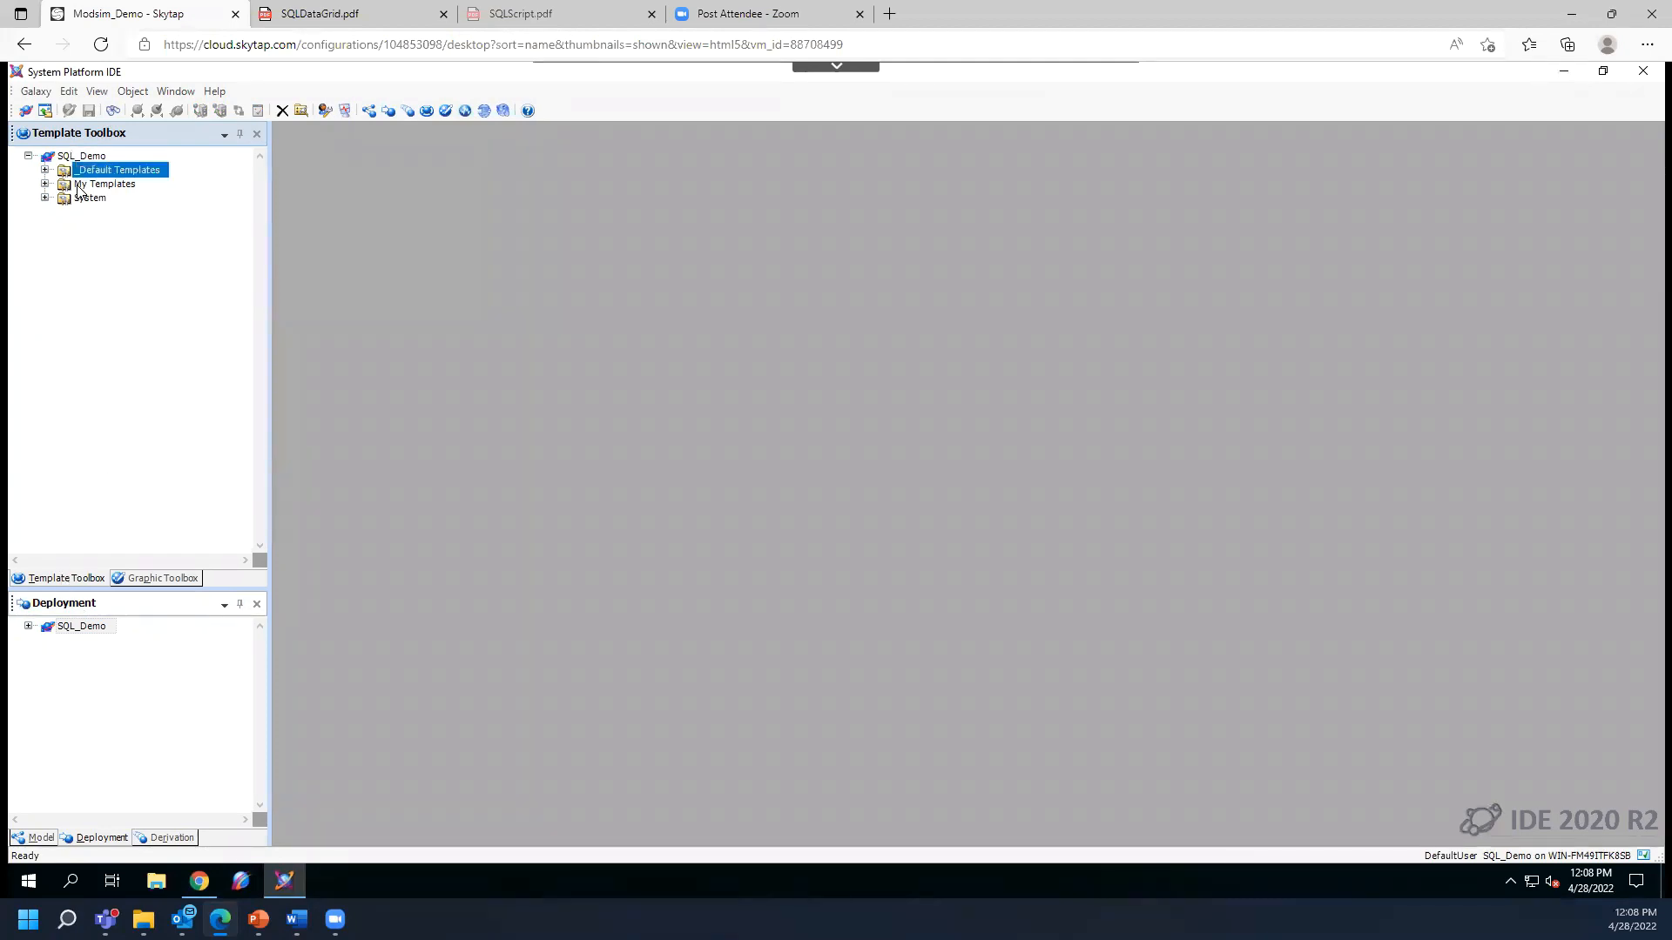
click(44, 170)
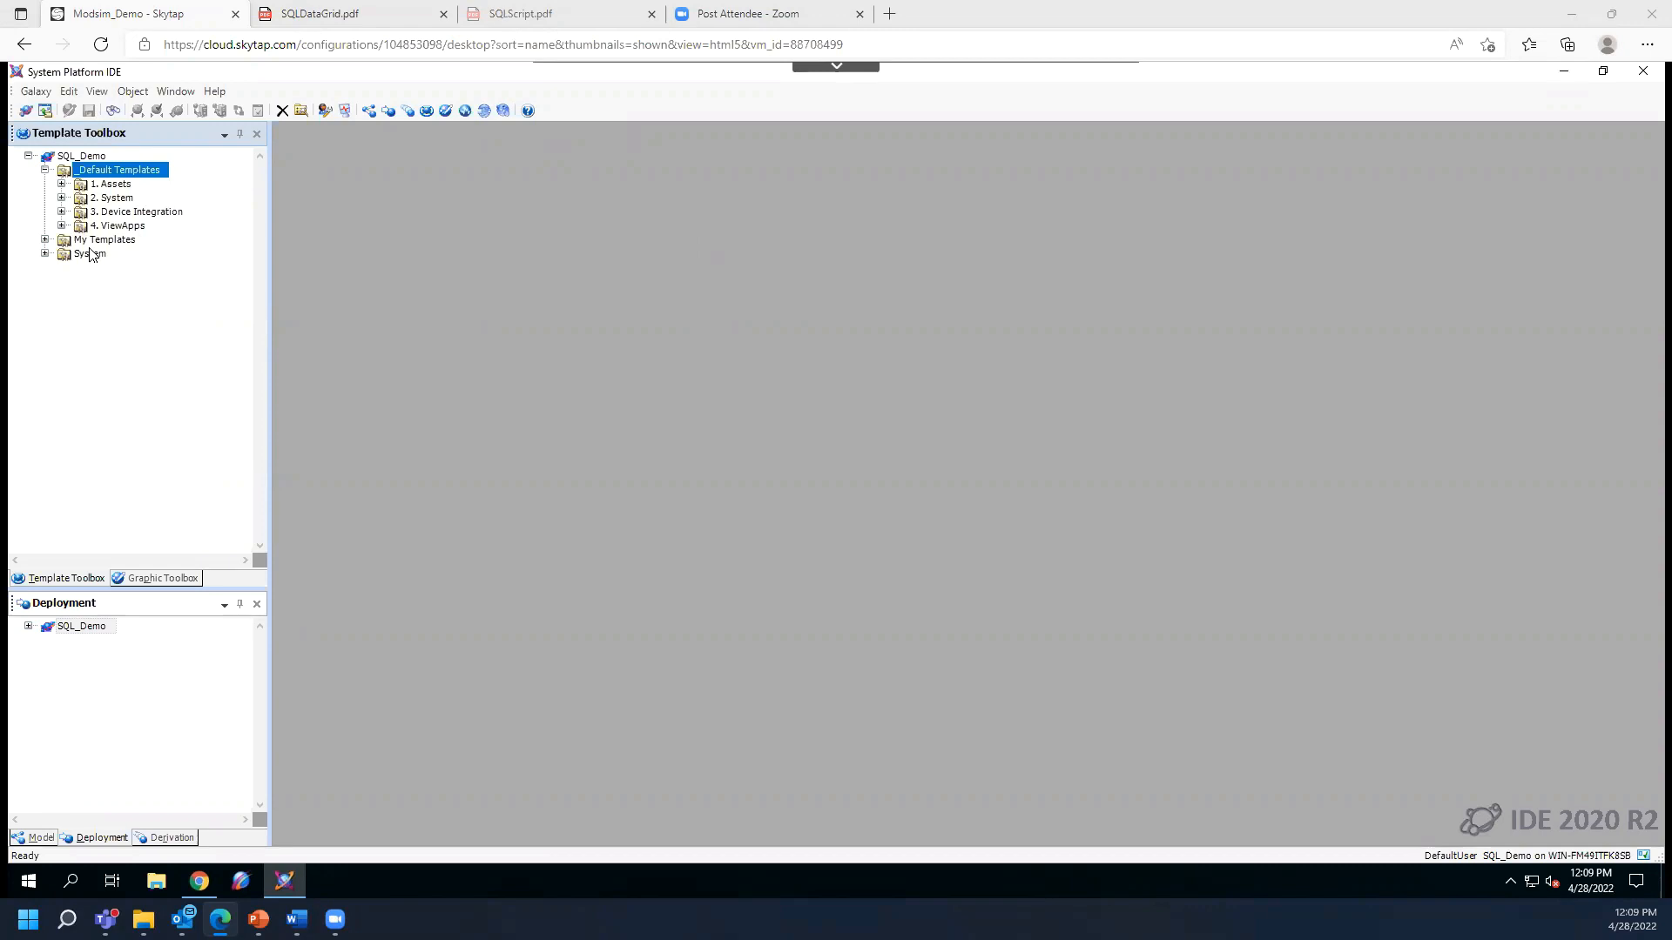
click(61, 183)
click(155, 240)
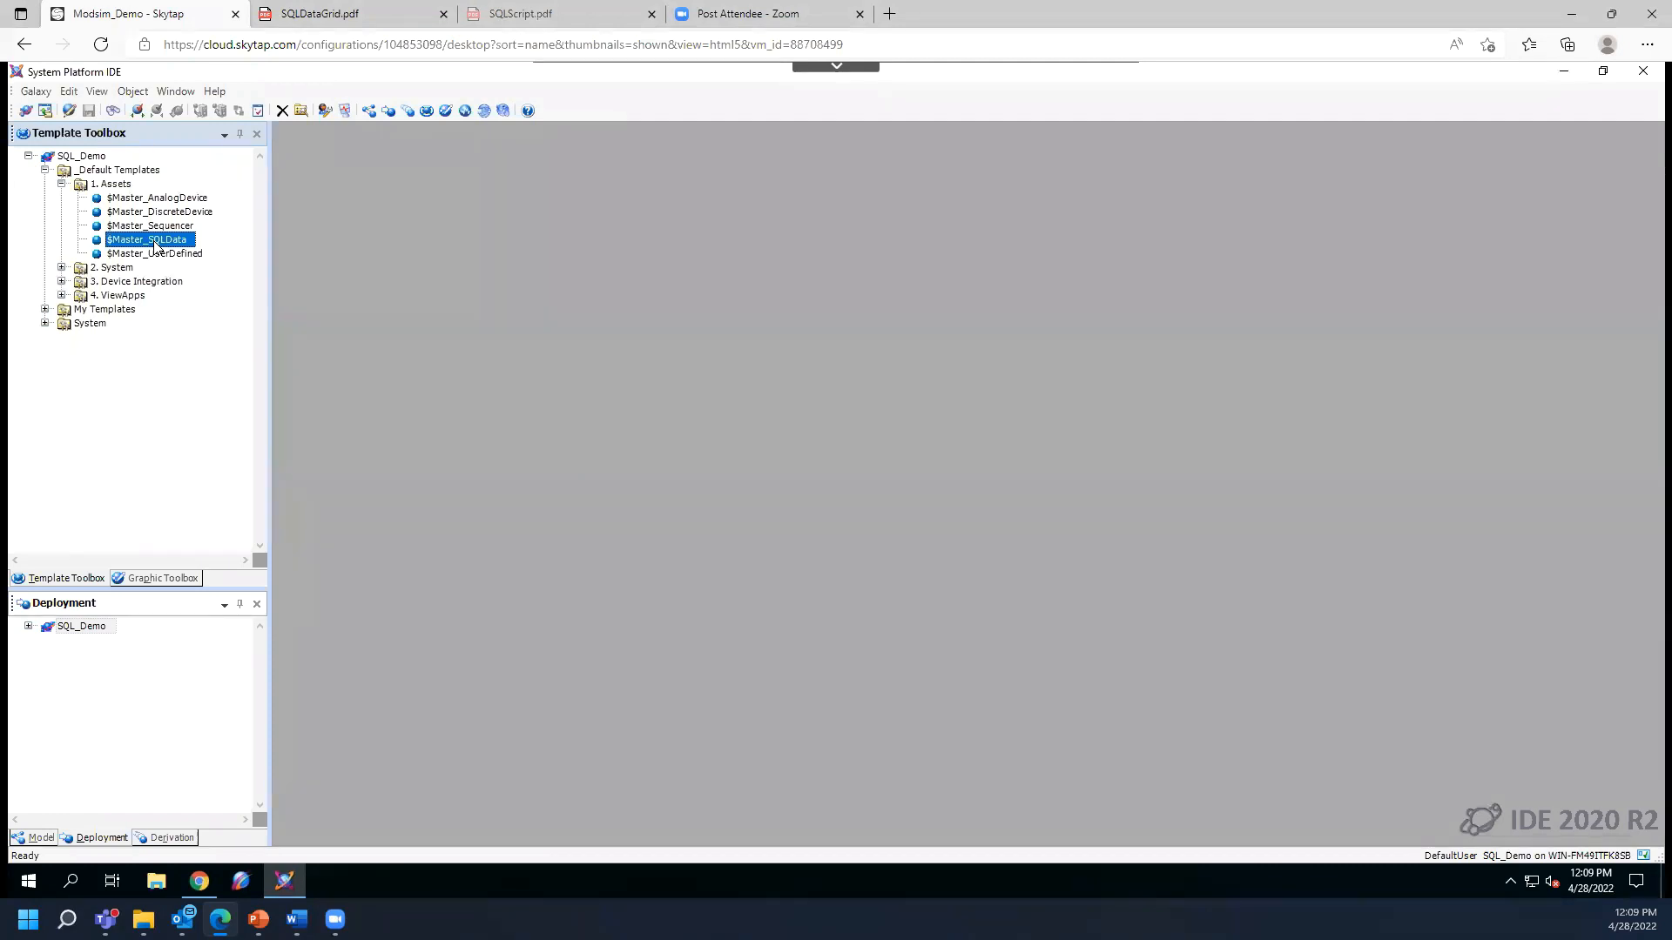
right_click(155, 245)
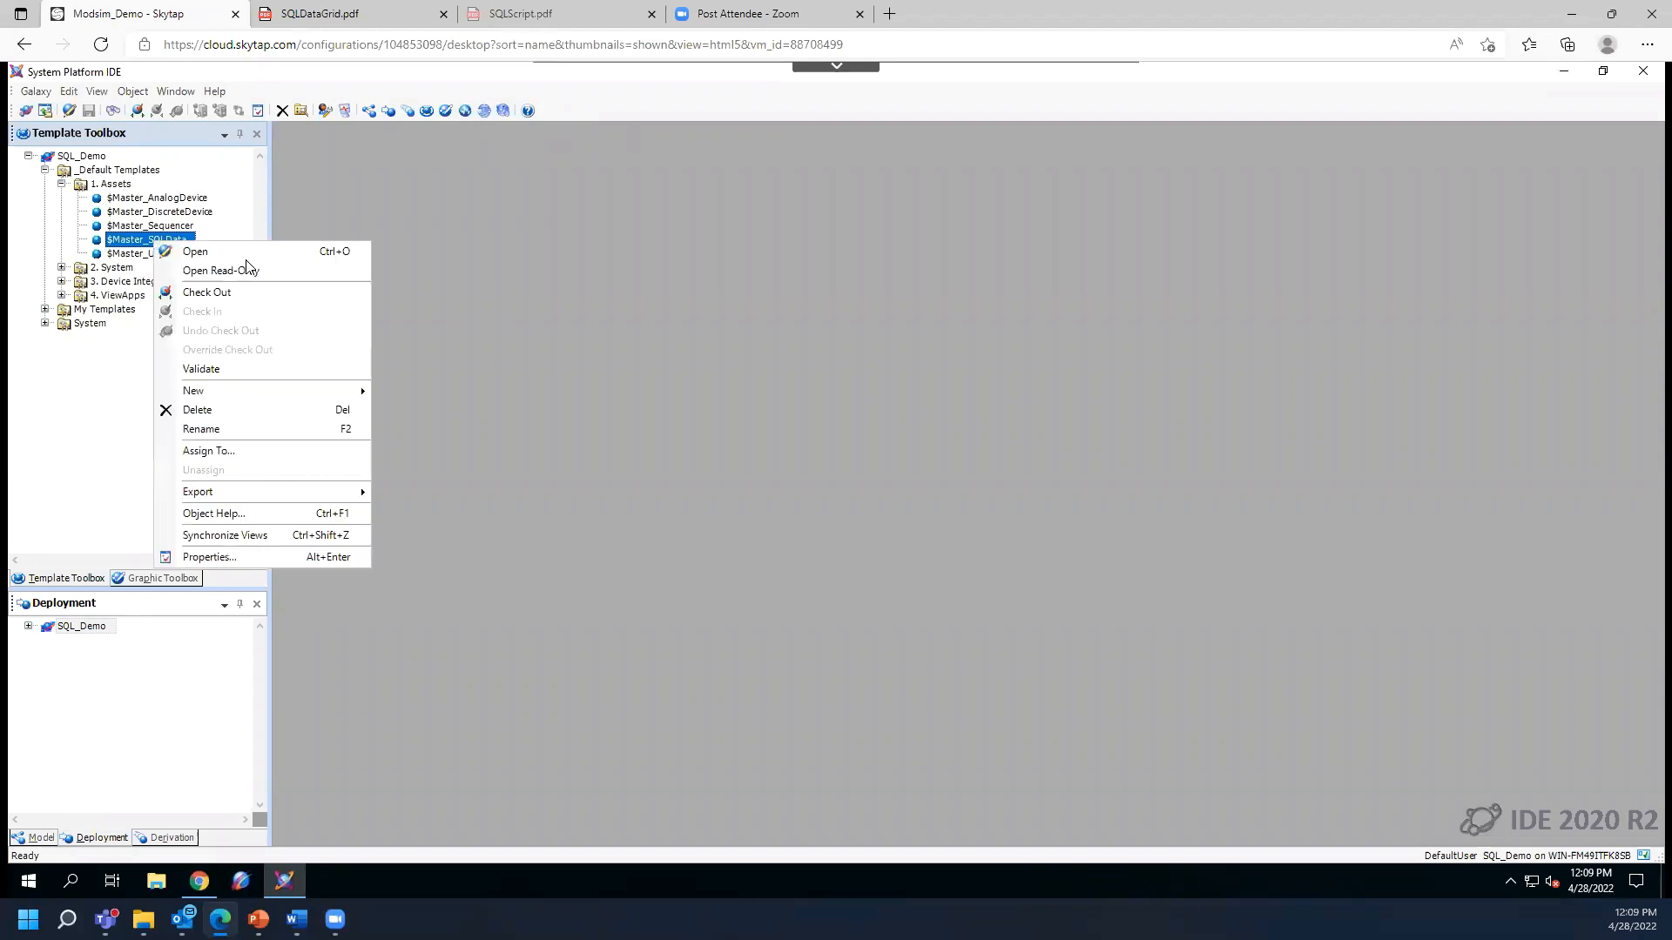
mouse_move(261, 390)
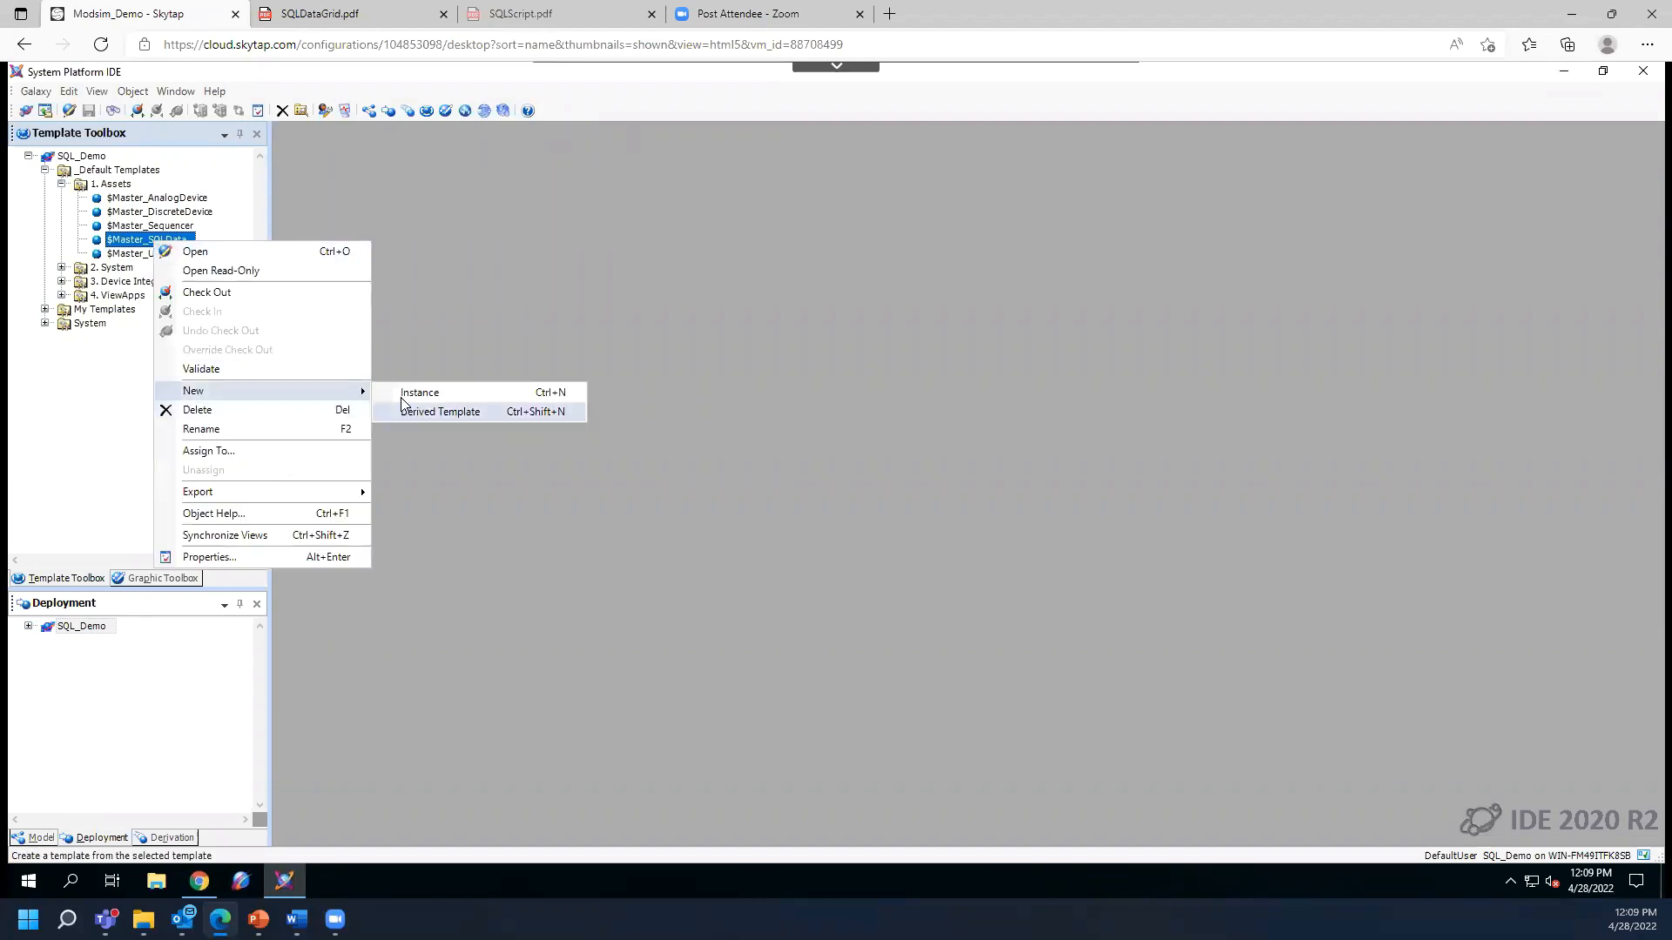
click(403, 393)
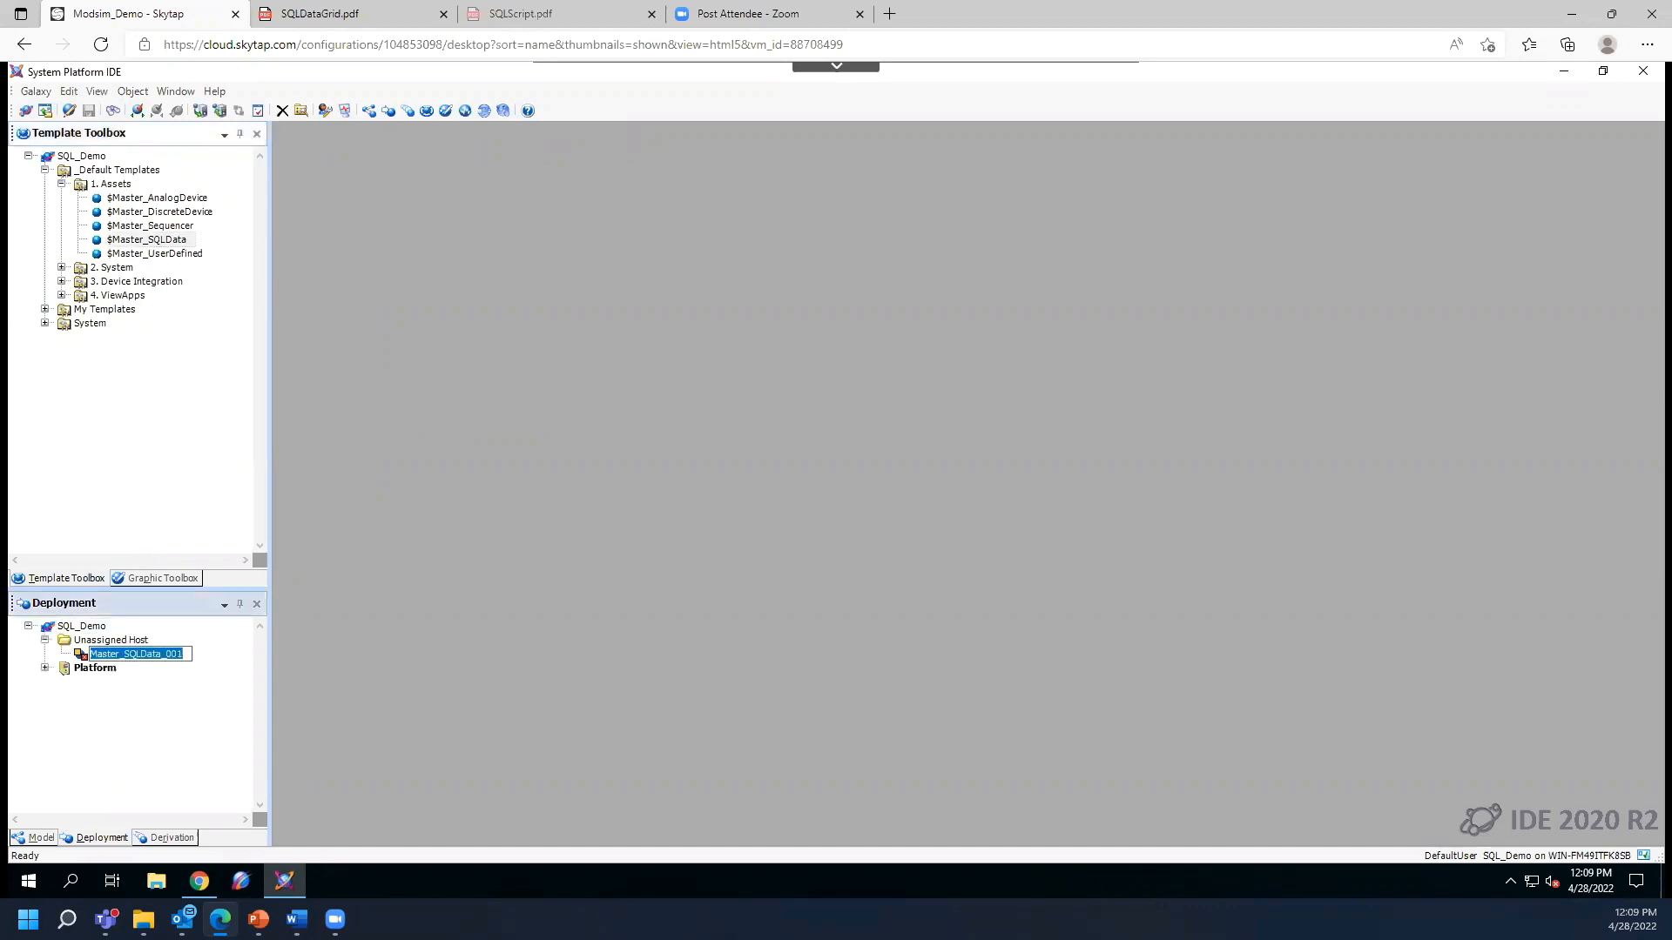
text(SQL_DataObject)
key(Return)
- Assign SQL_DataObject to SQL_Area under the platform's AppEngine and open the object for editing
click(45, 668)
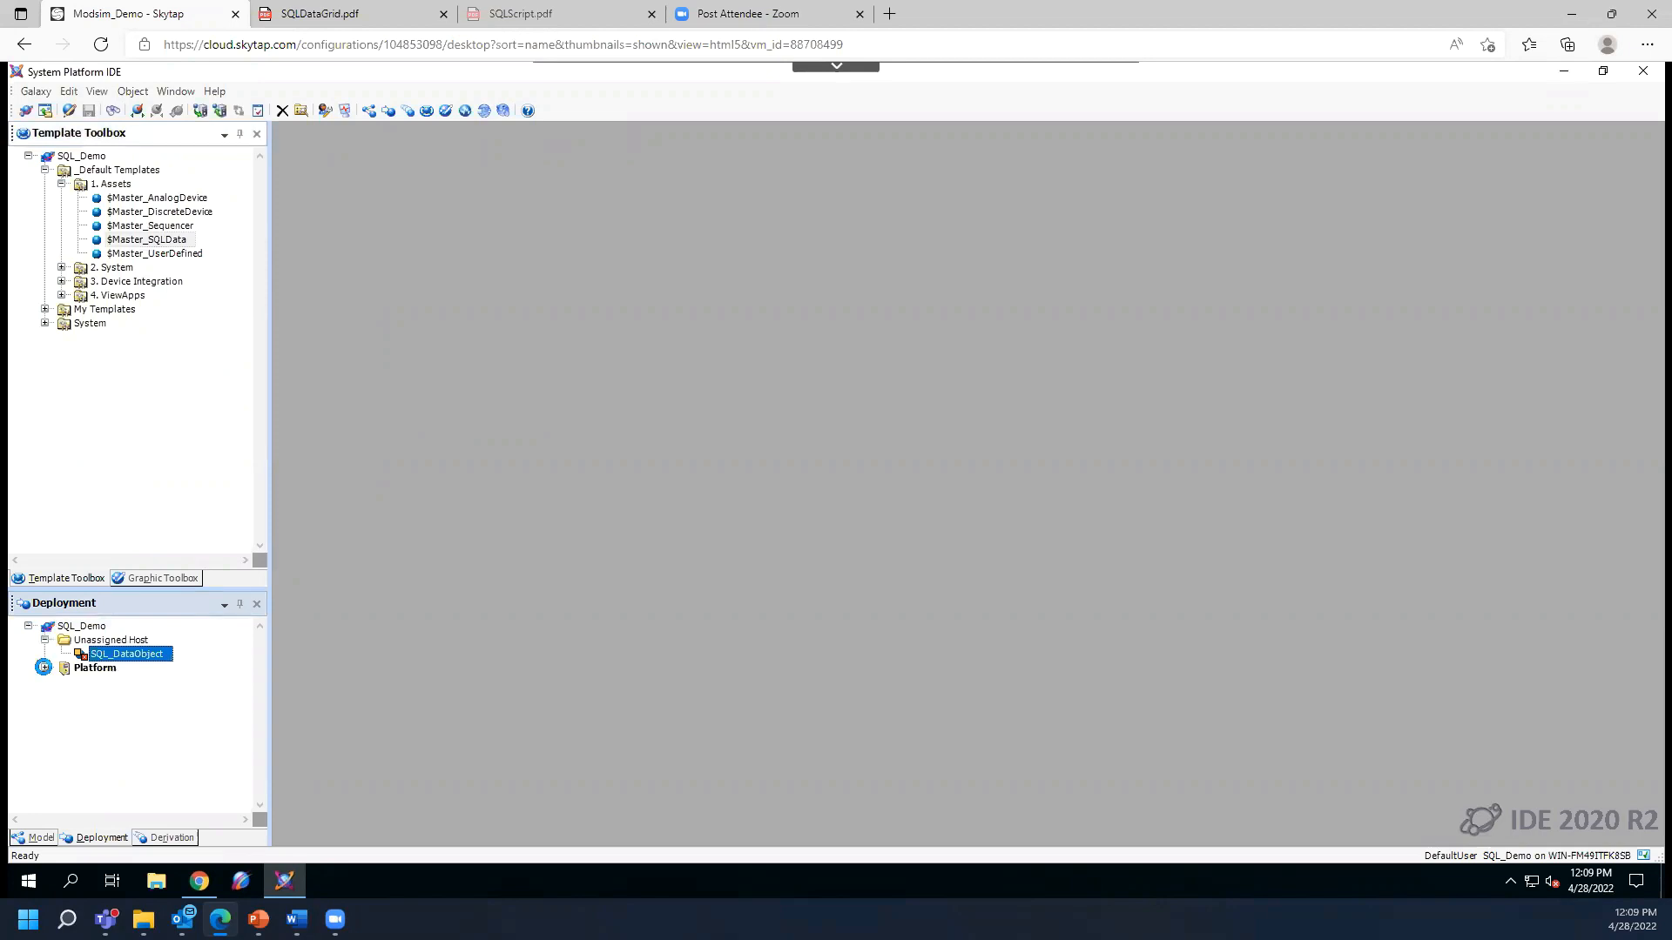
click(60, 681)
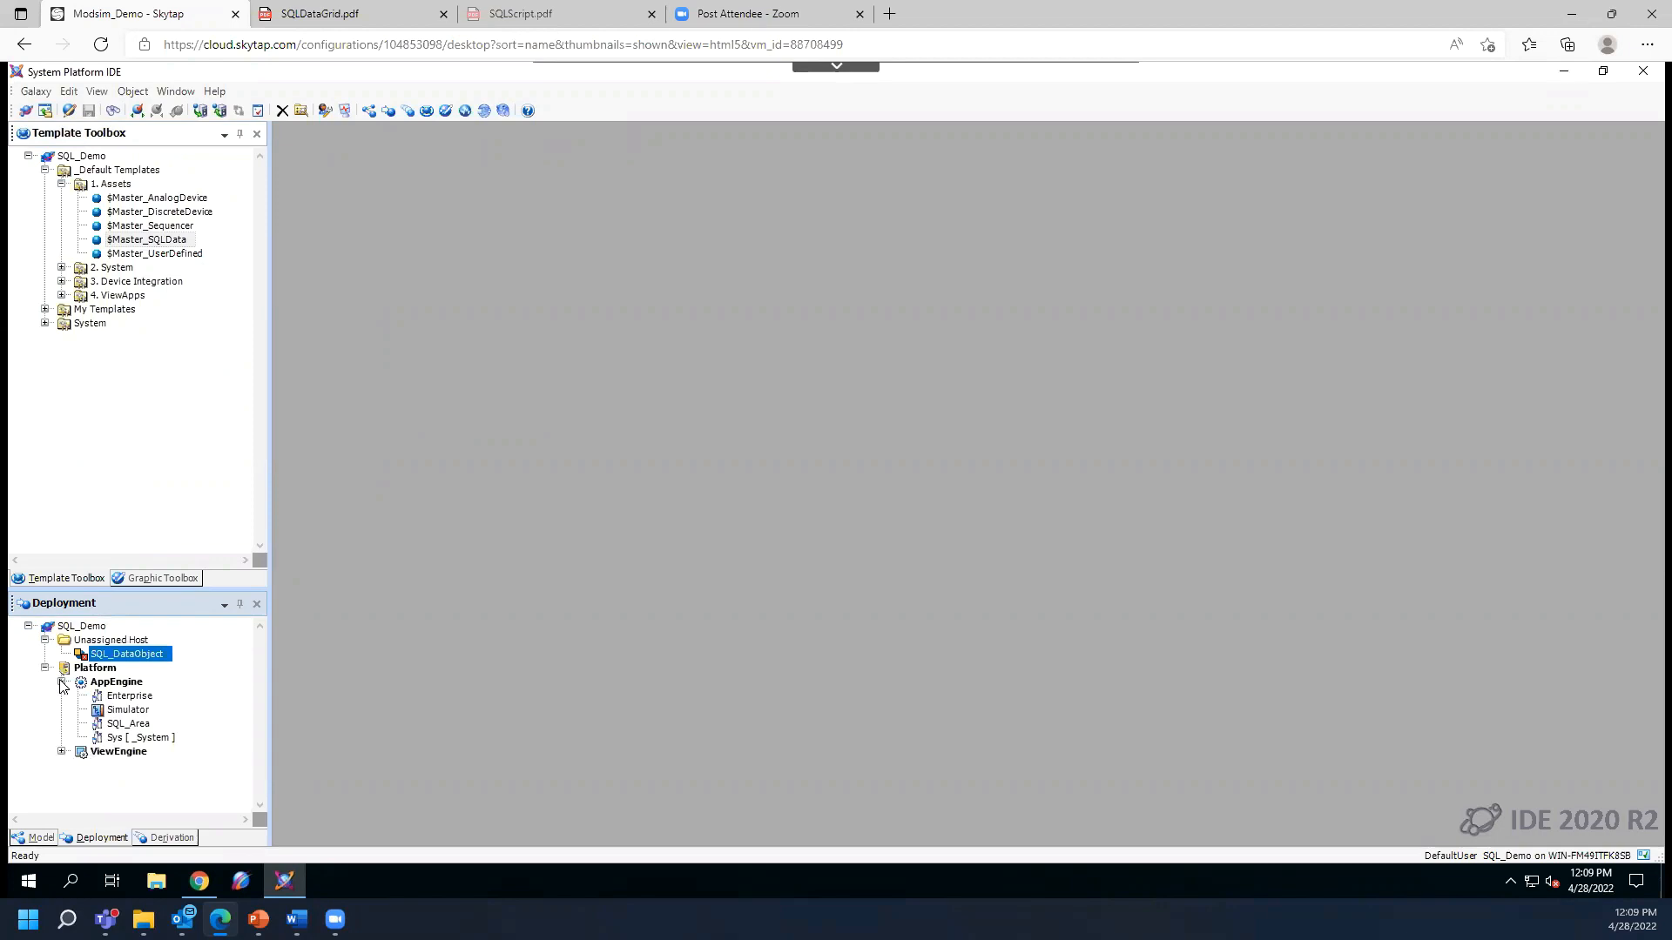
drag(127, 687, 114, 728)
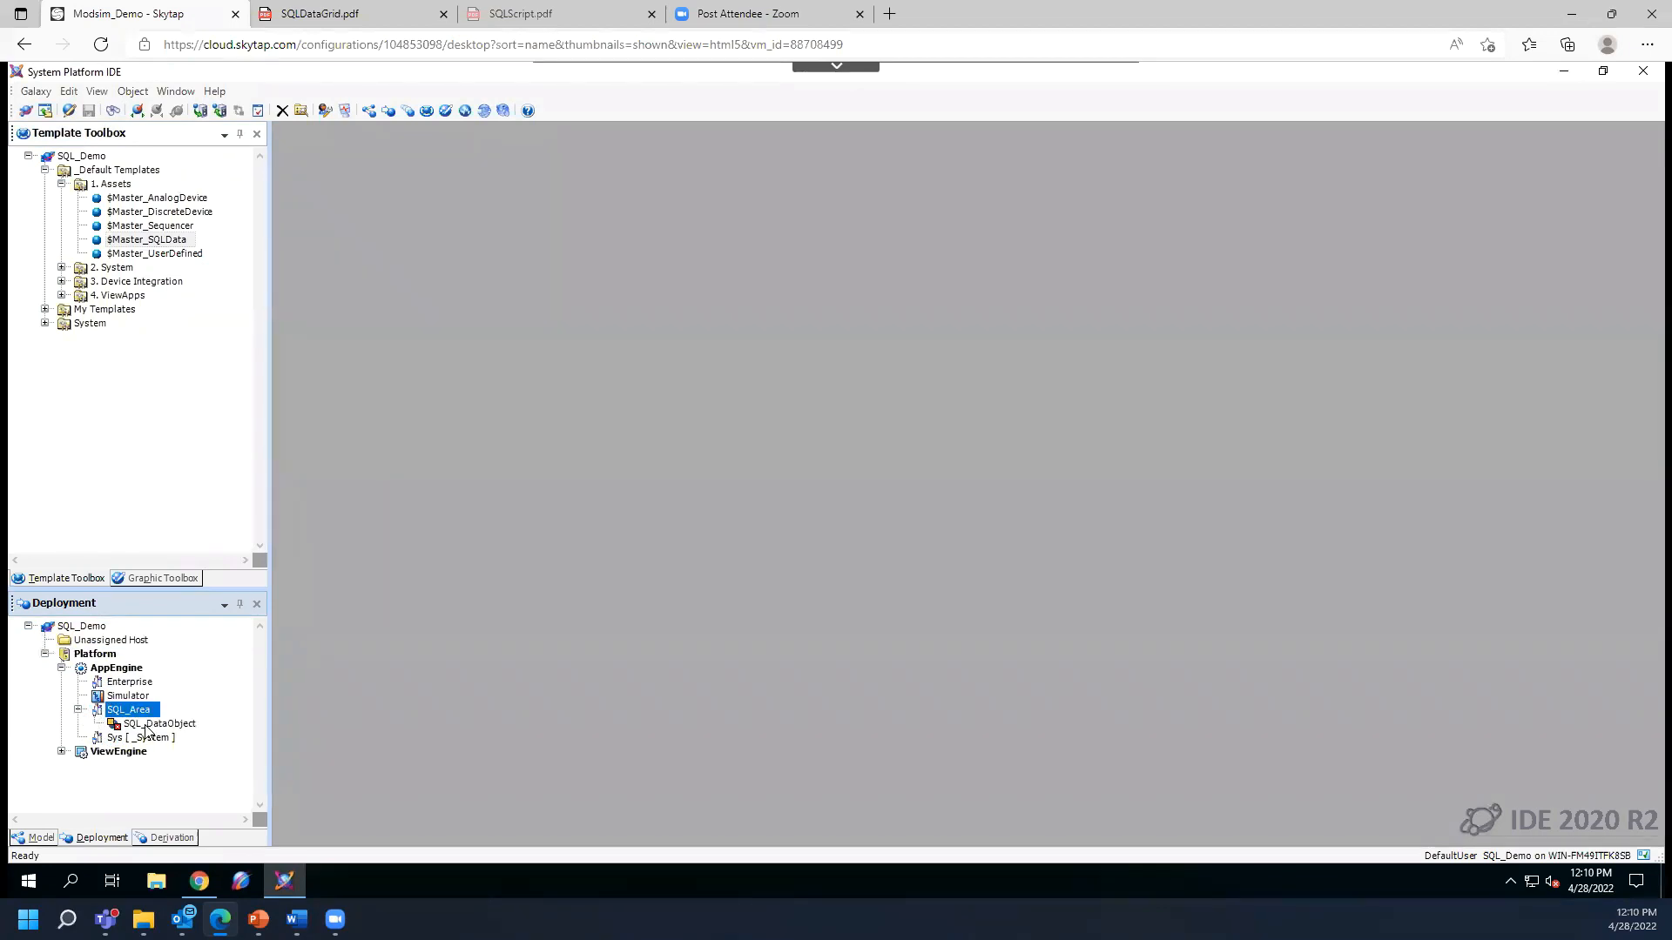
double_click(144, 726)
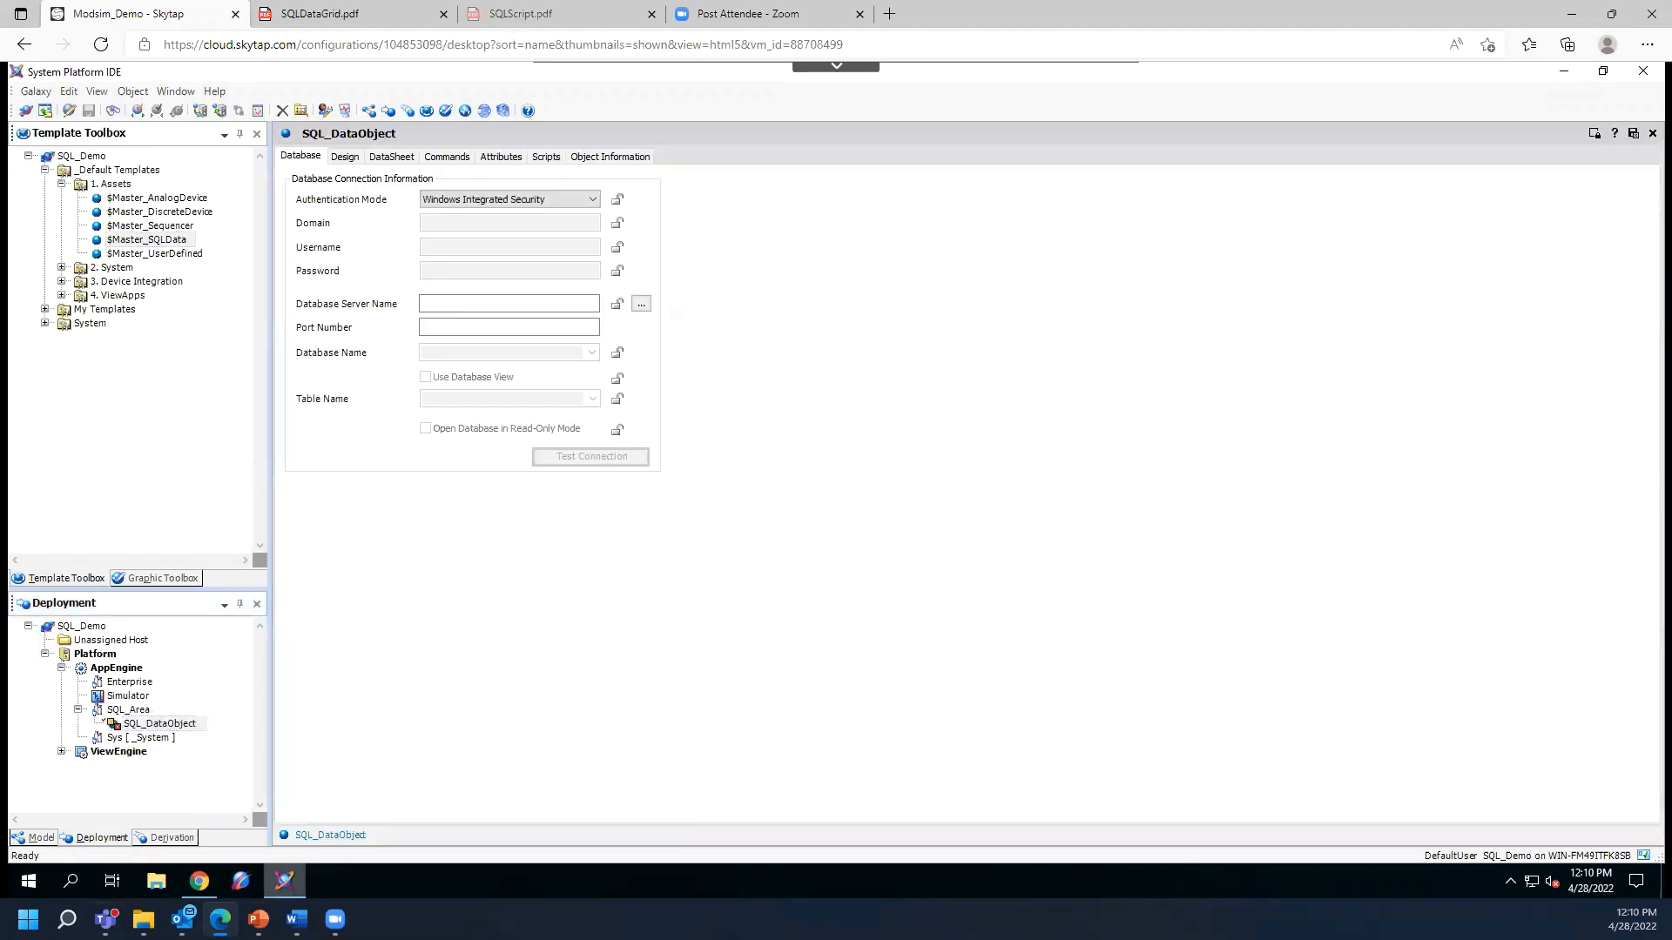
- Launch SQL Server Management Studio 18 and connect to the offered Database Engine server with Windows Authentication, dismissing the update notice
click(37, 885)
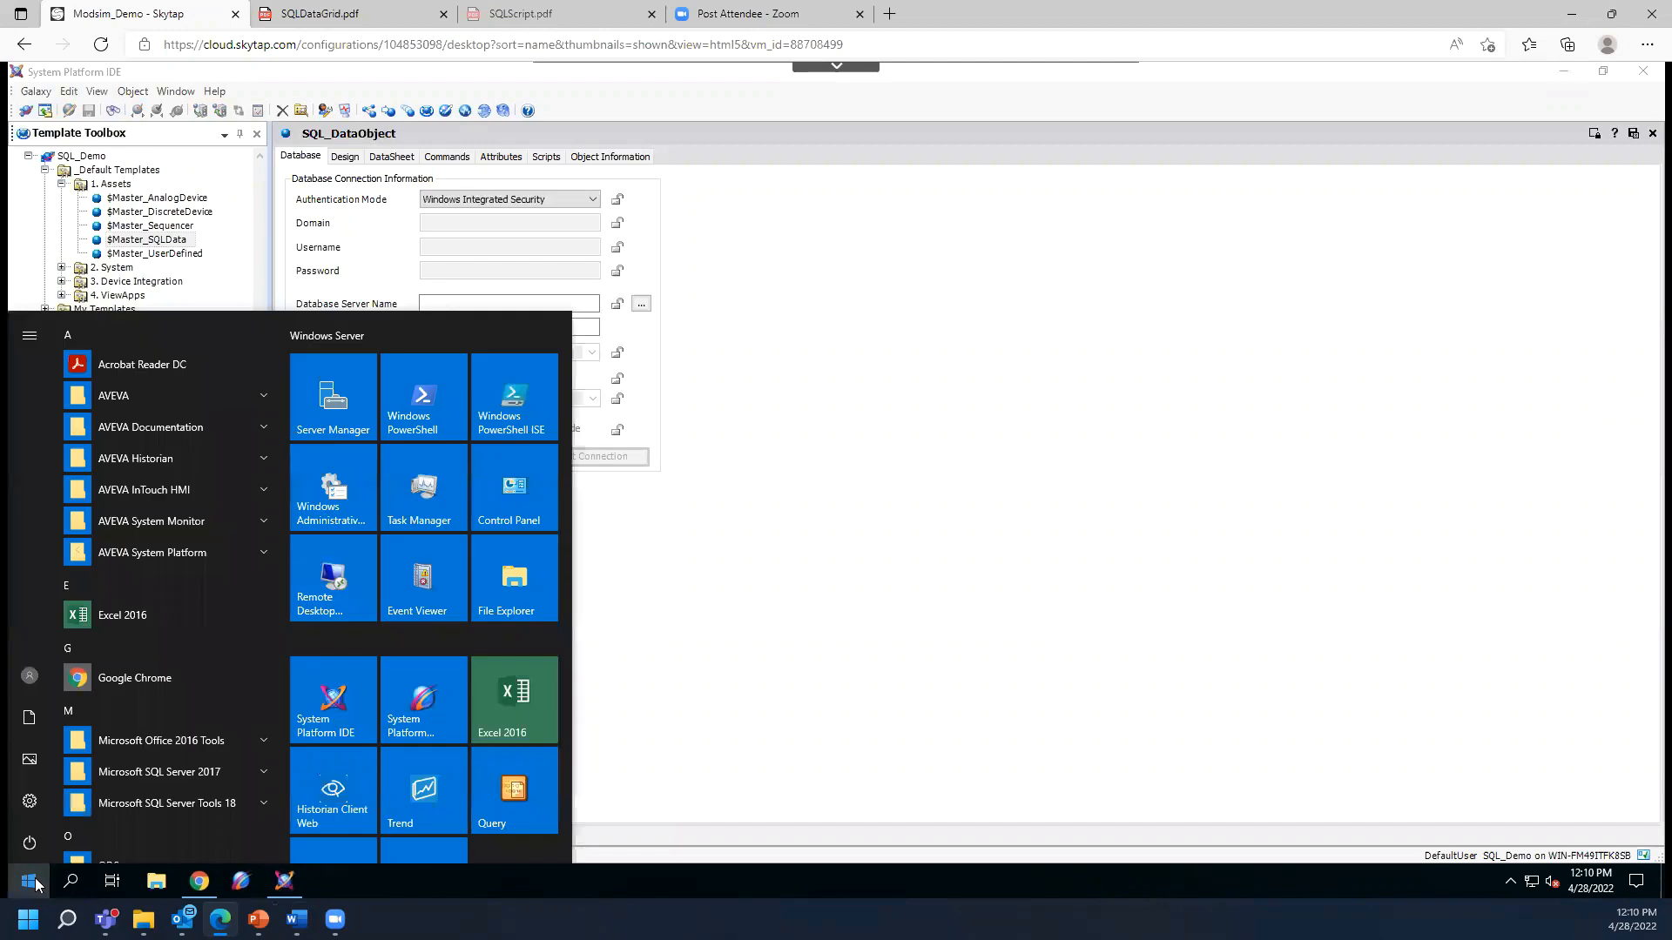
click(261, 804)
scroll(246, 786, down, 3)
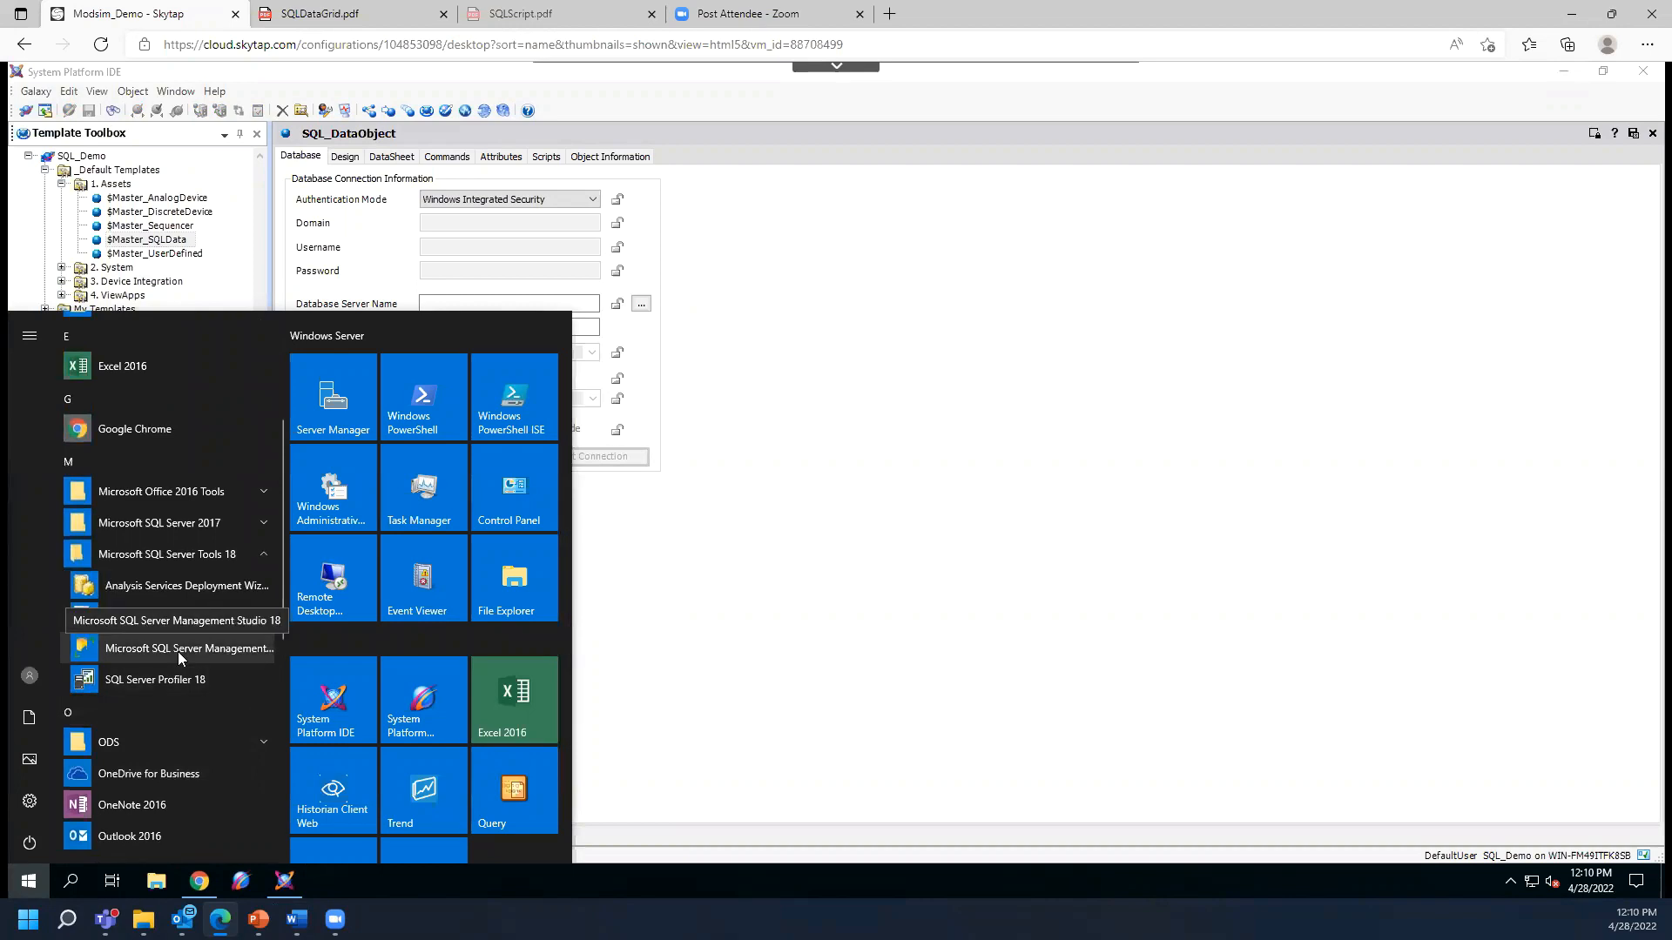
click(178, 652)
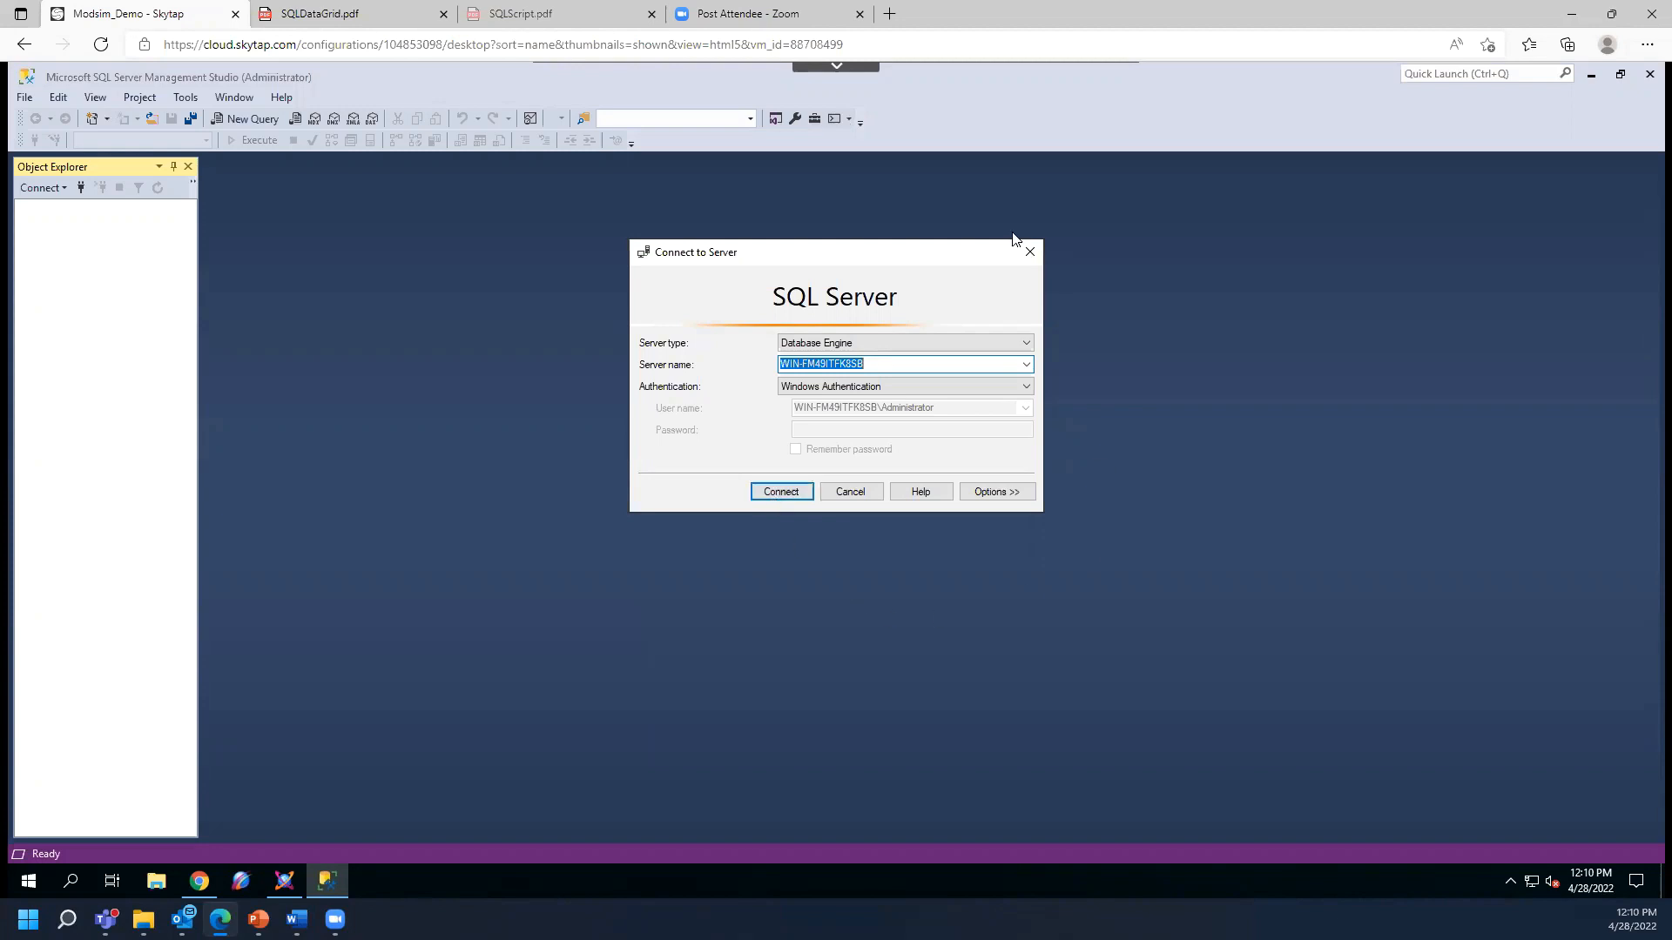
click(773, 491)
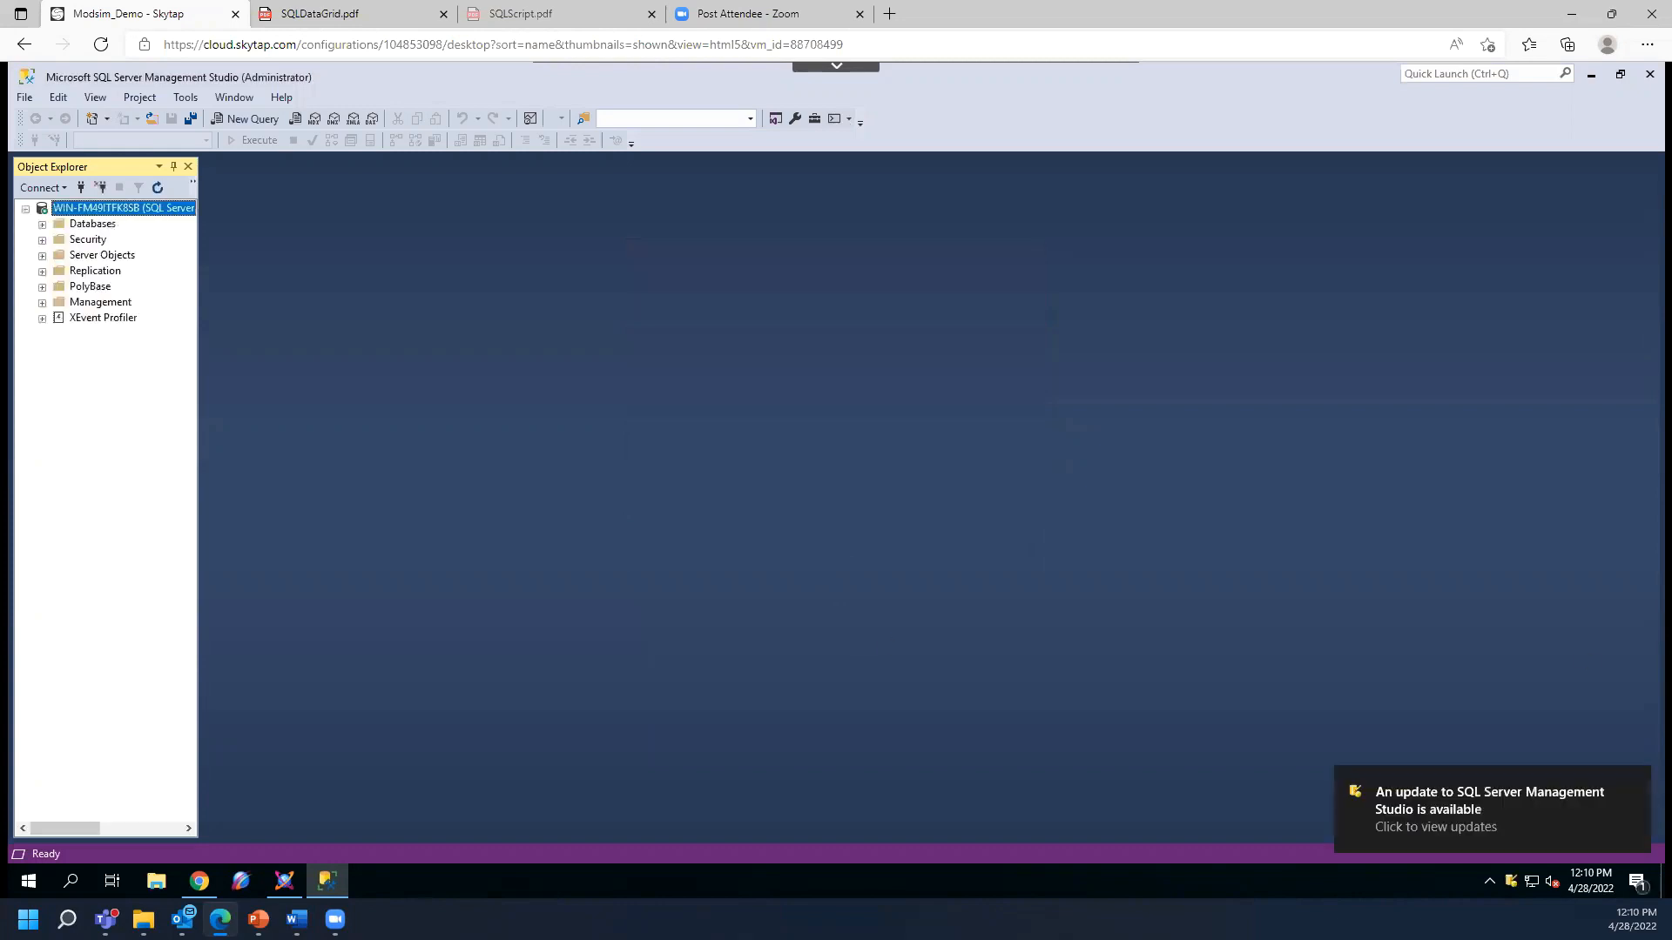
click(1633, 787)
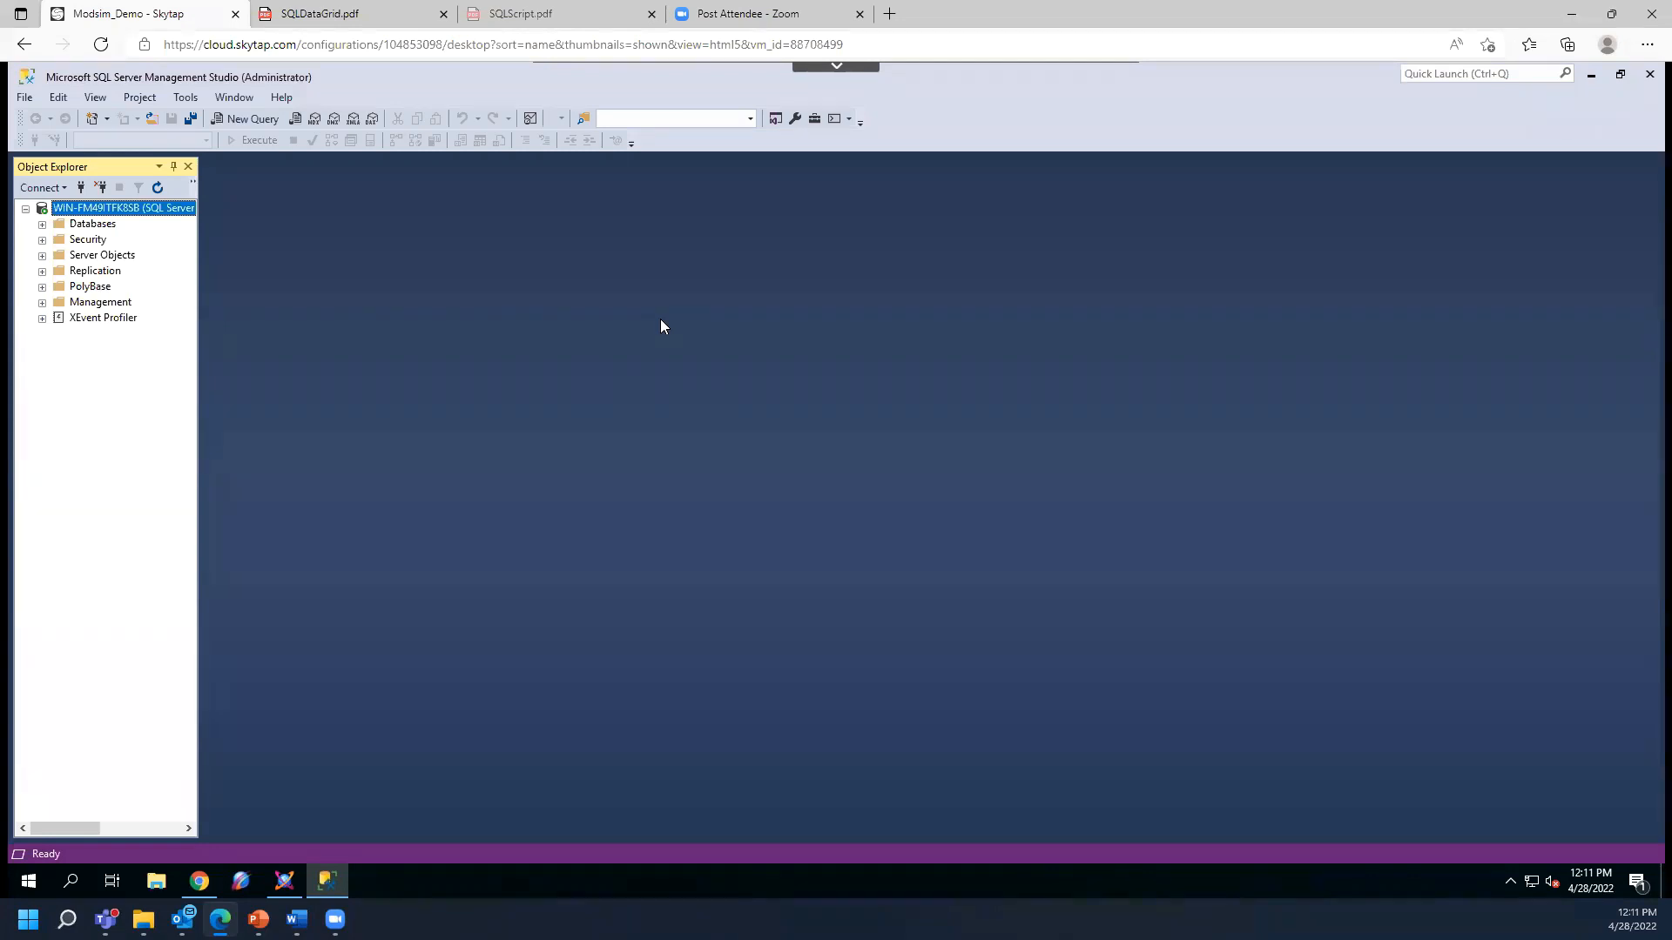
- Open the top 200 rows of the dbo.S1 table in the Class_Specs database to examine its contents
click(42, 224)
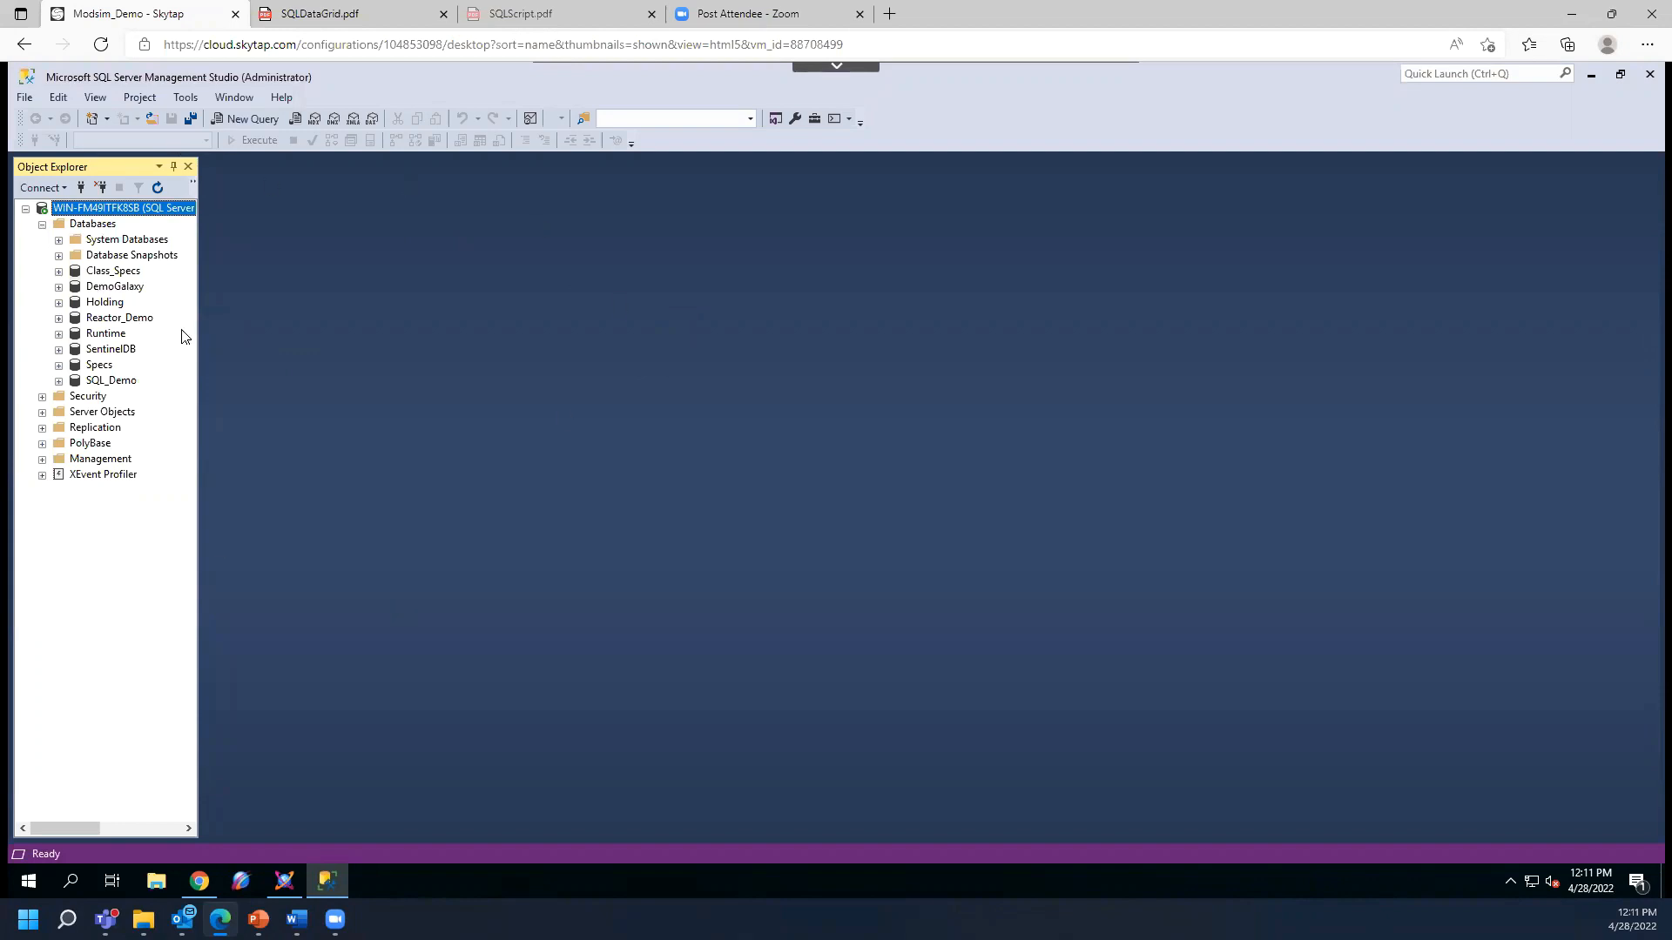
click(59, 272)
click(74, 302)
right_click(122, 381)
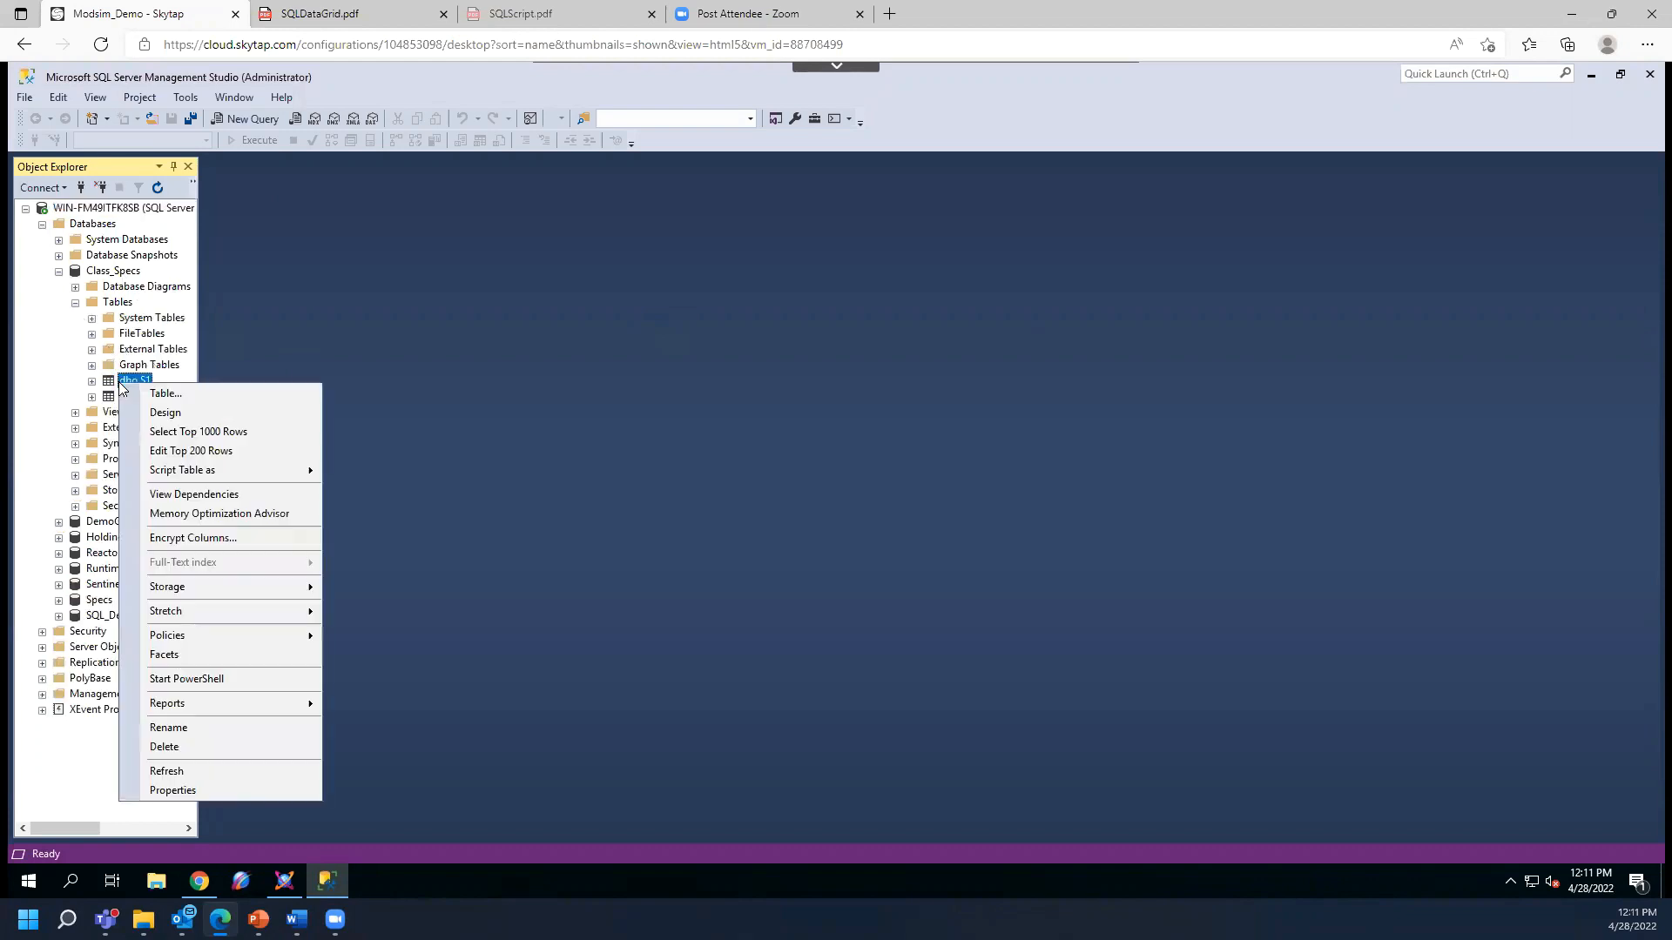
click(183, 453)
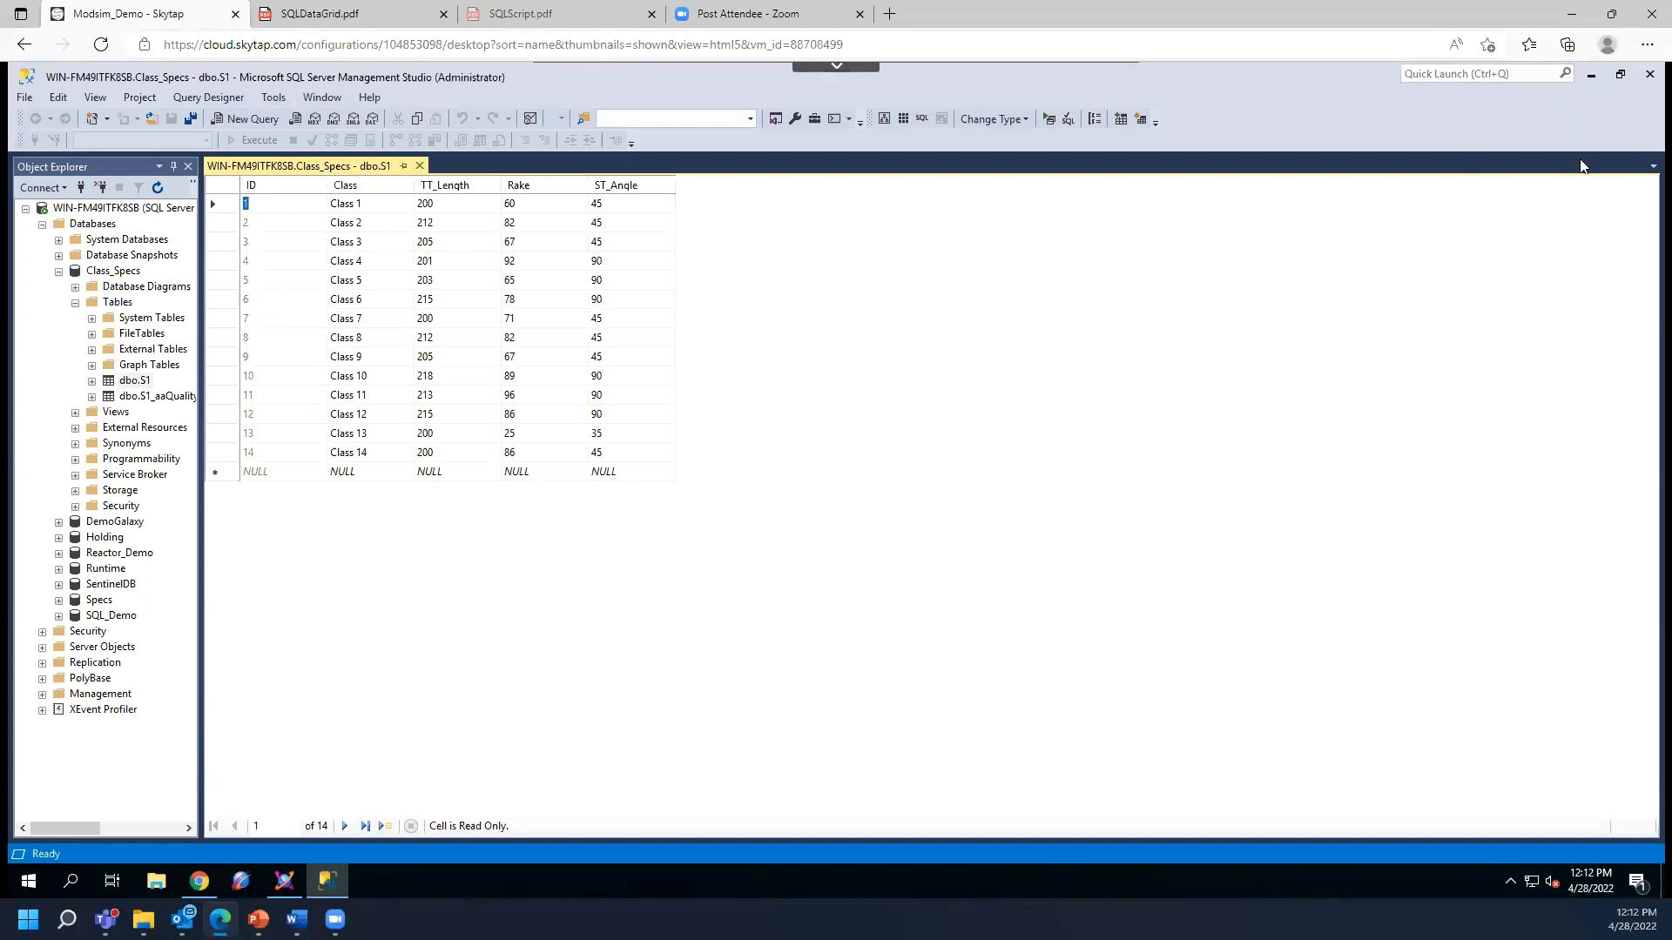
- Back in System Platform IDE, point SQL_DataObject to server localhost, database Class_Specs and table dbo.S1, and test the connection
click(1595, 78)
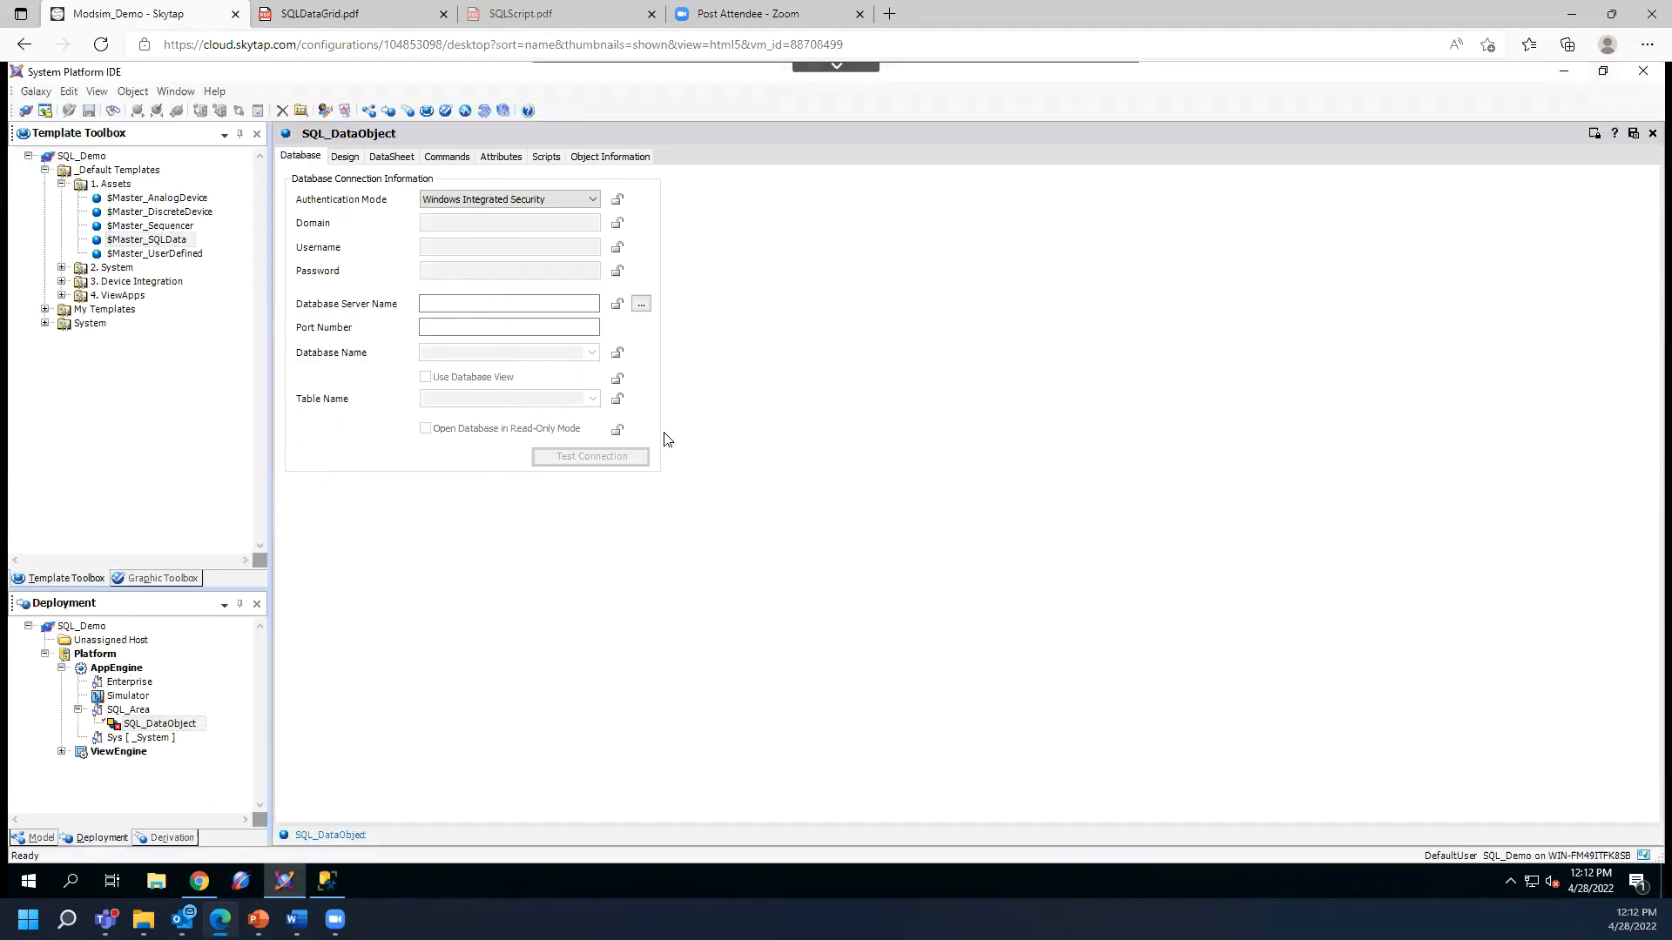
click(461, 305)
text(l)
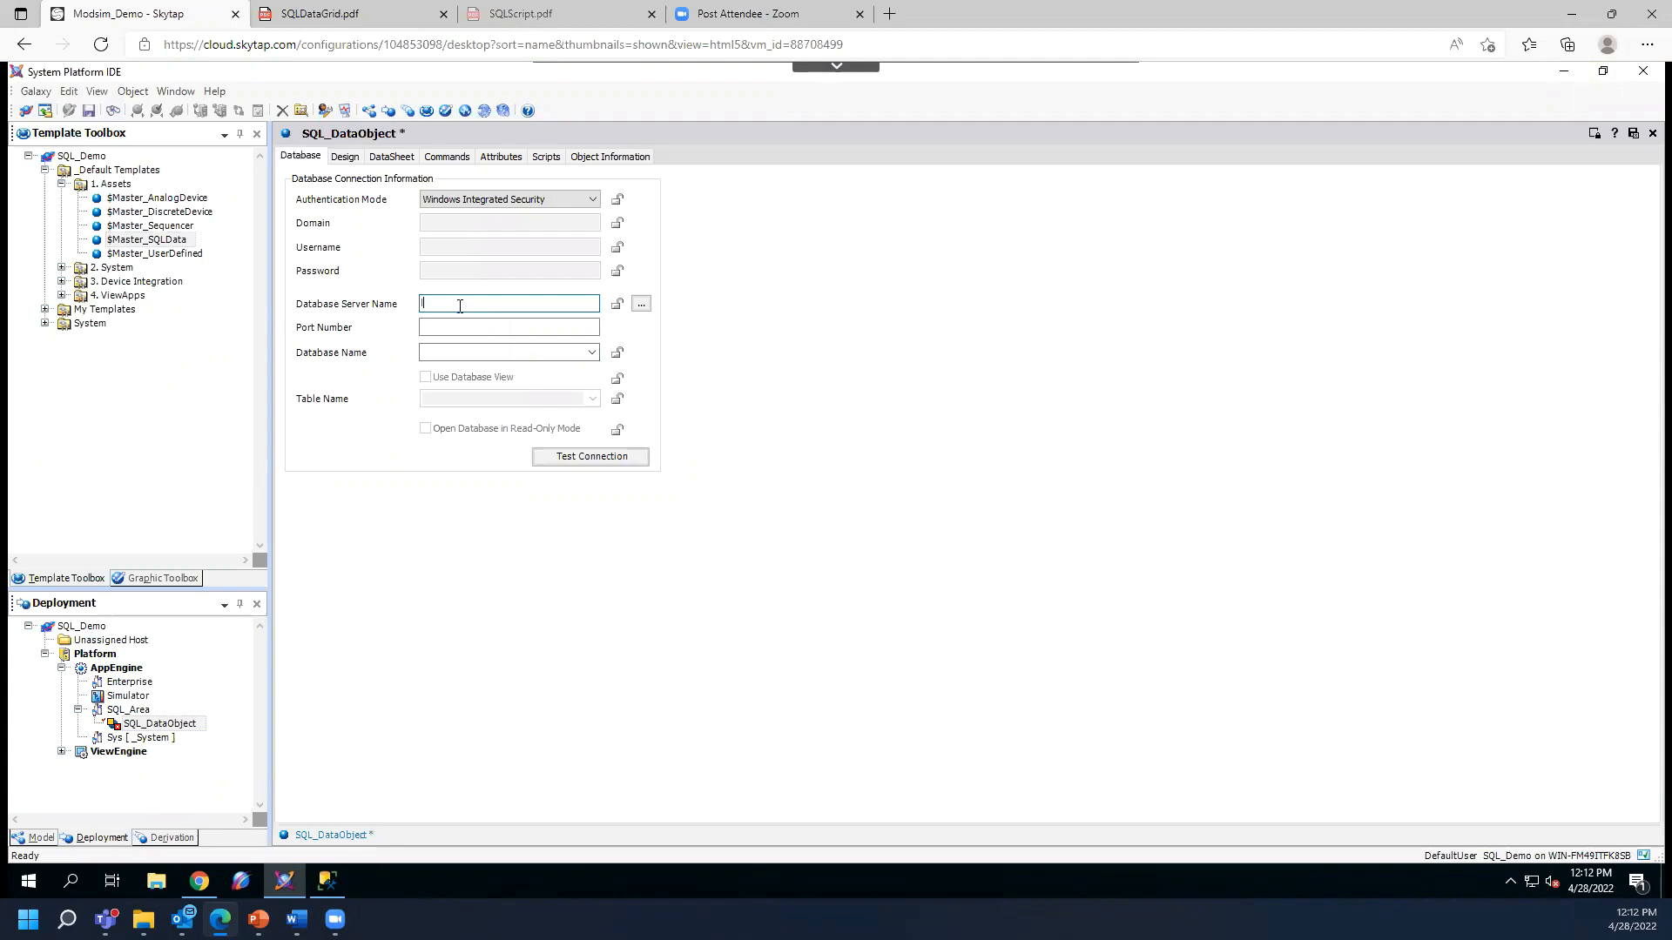
text(ocalhost)
click(590, 352)
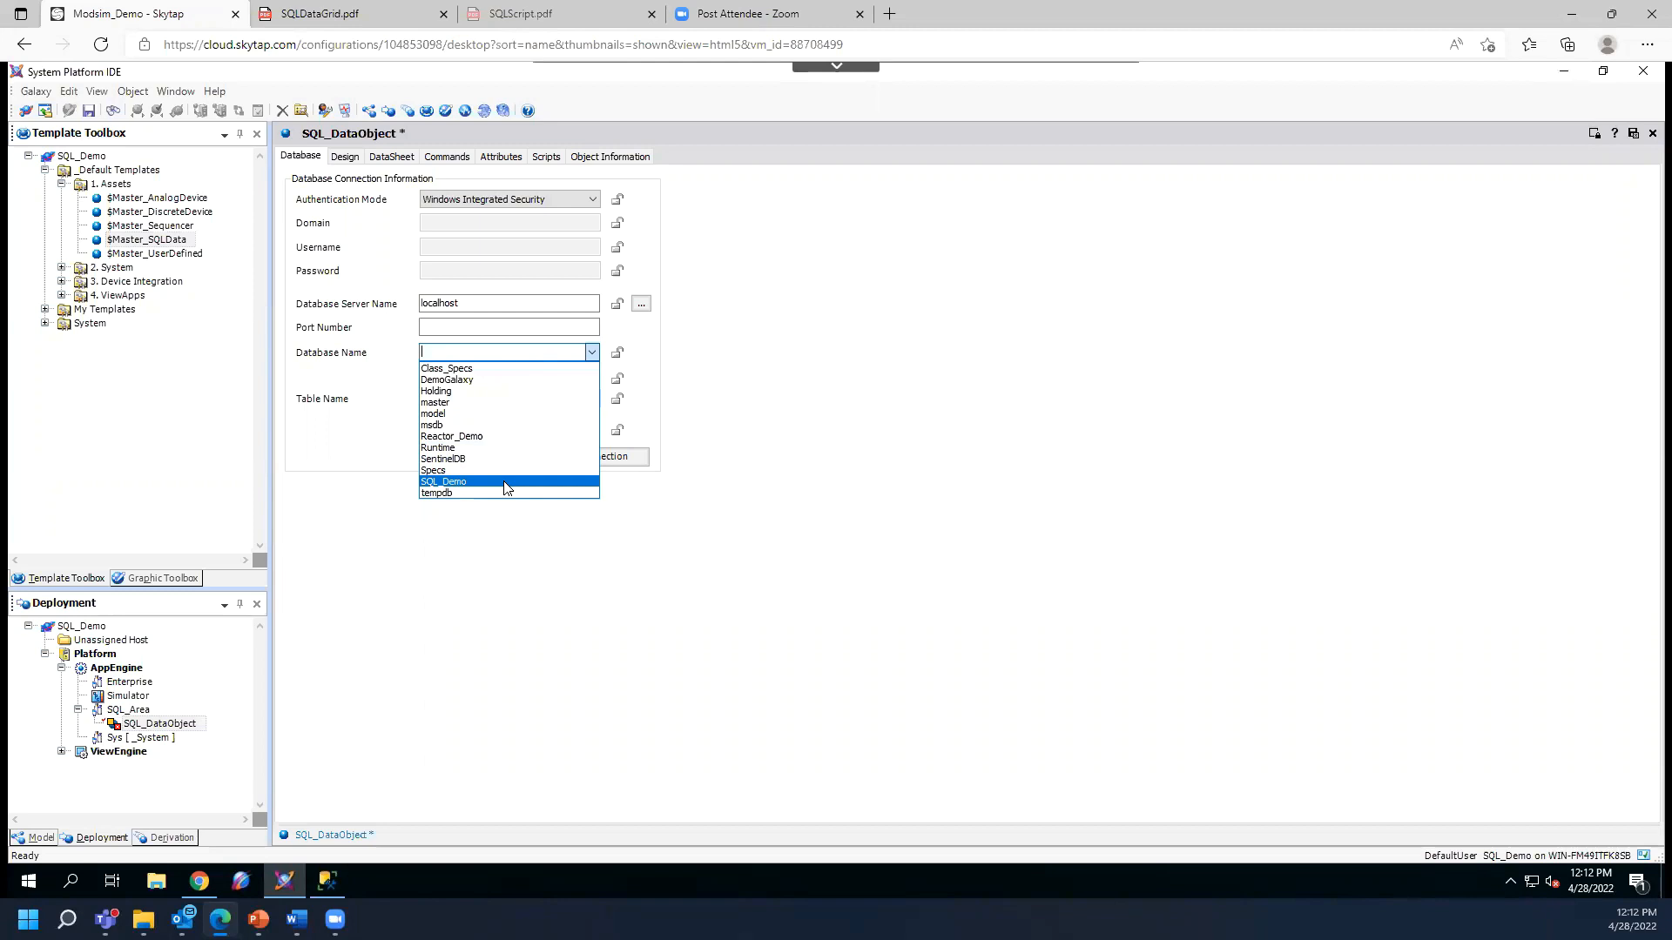
click(471, 369)
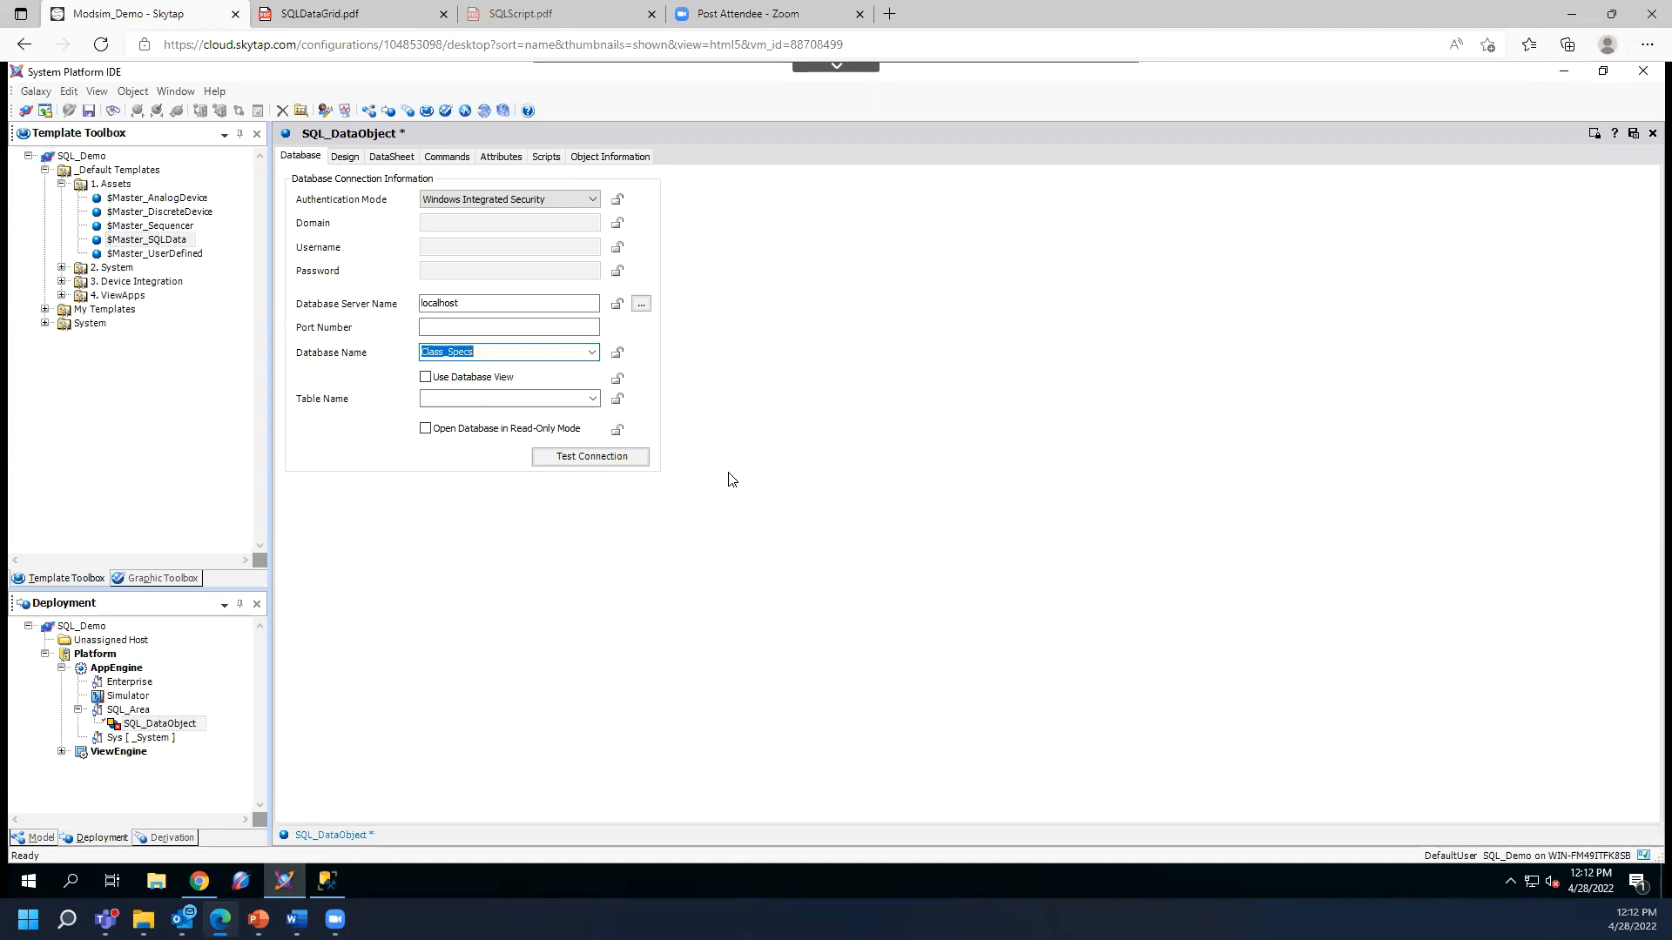
click(591, 399)
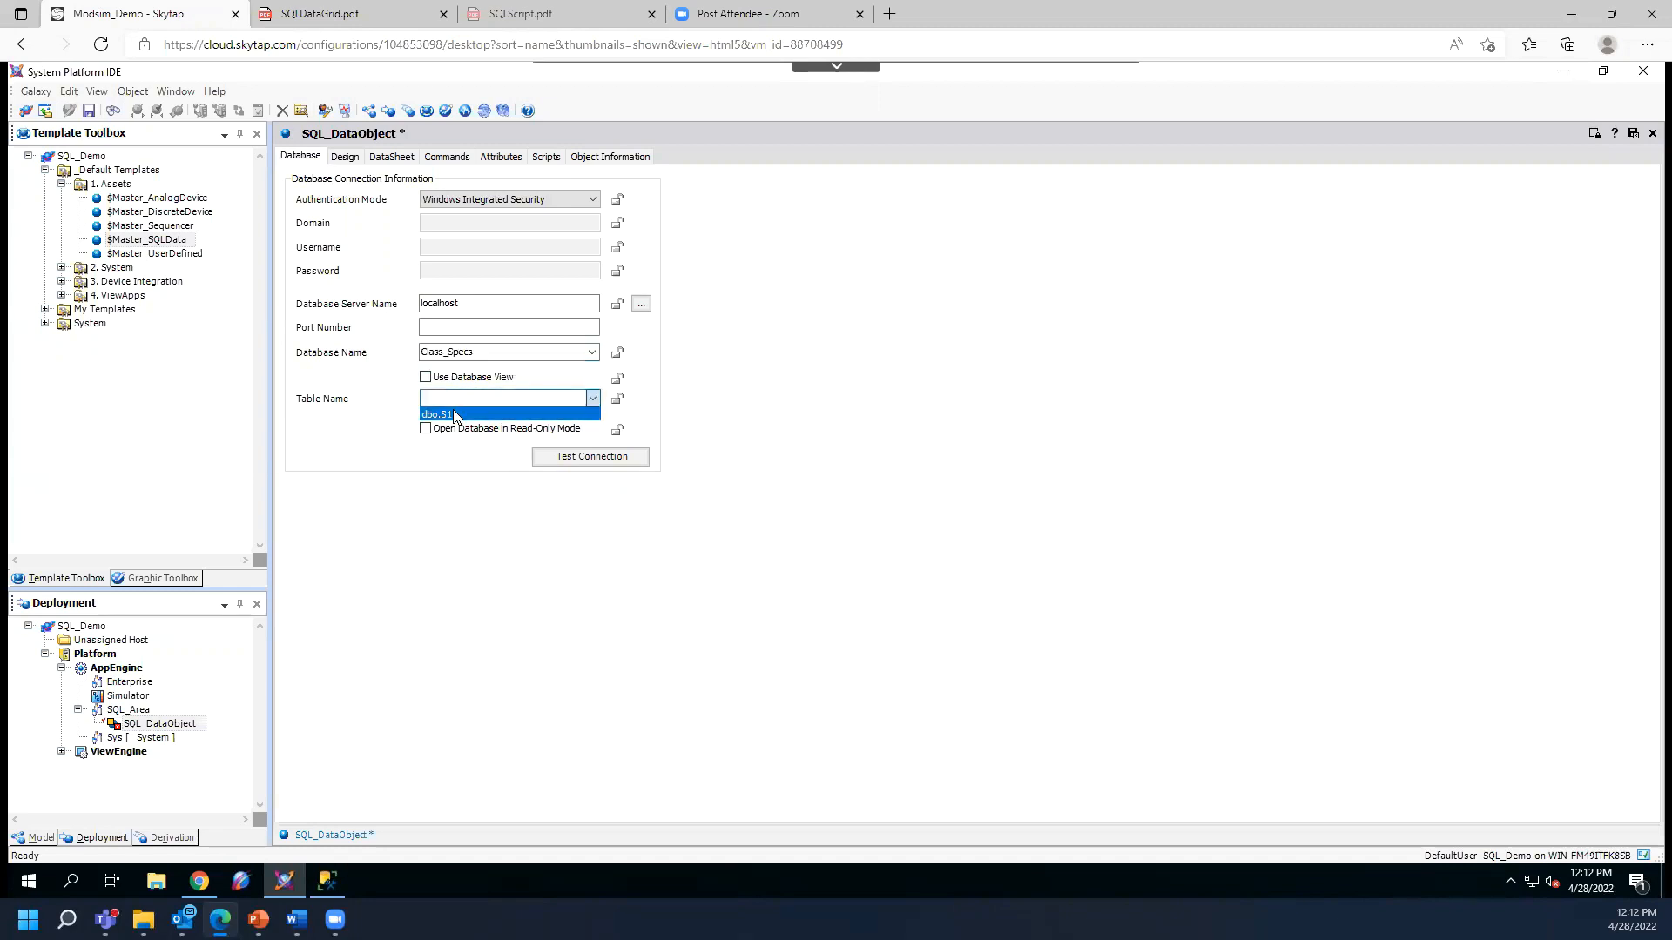
click(452, 412)
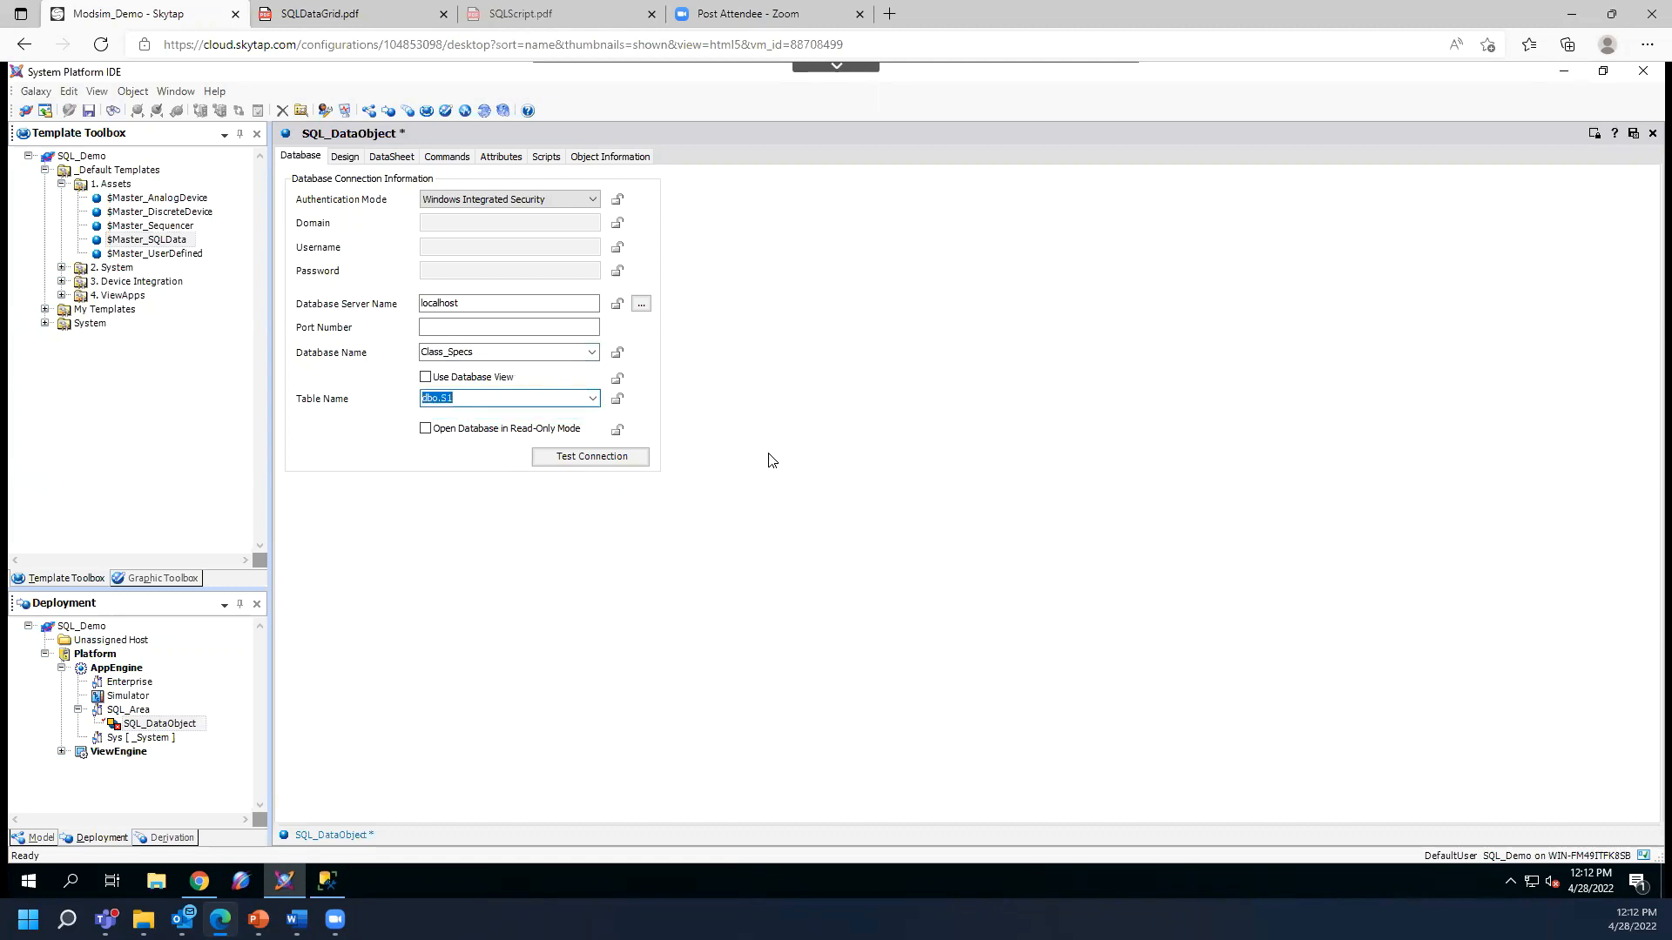
click(587, 457)
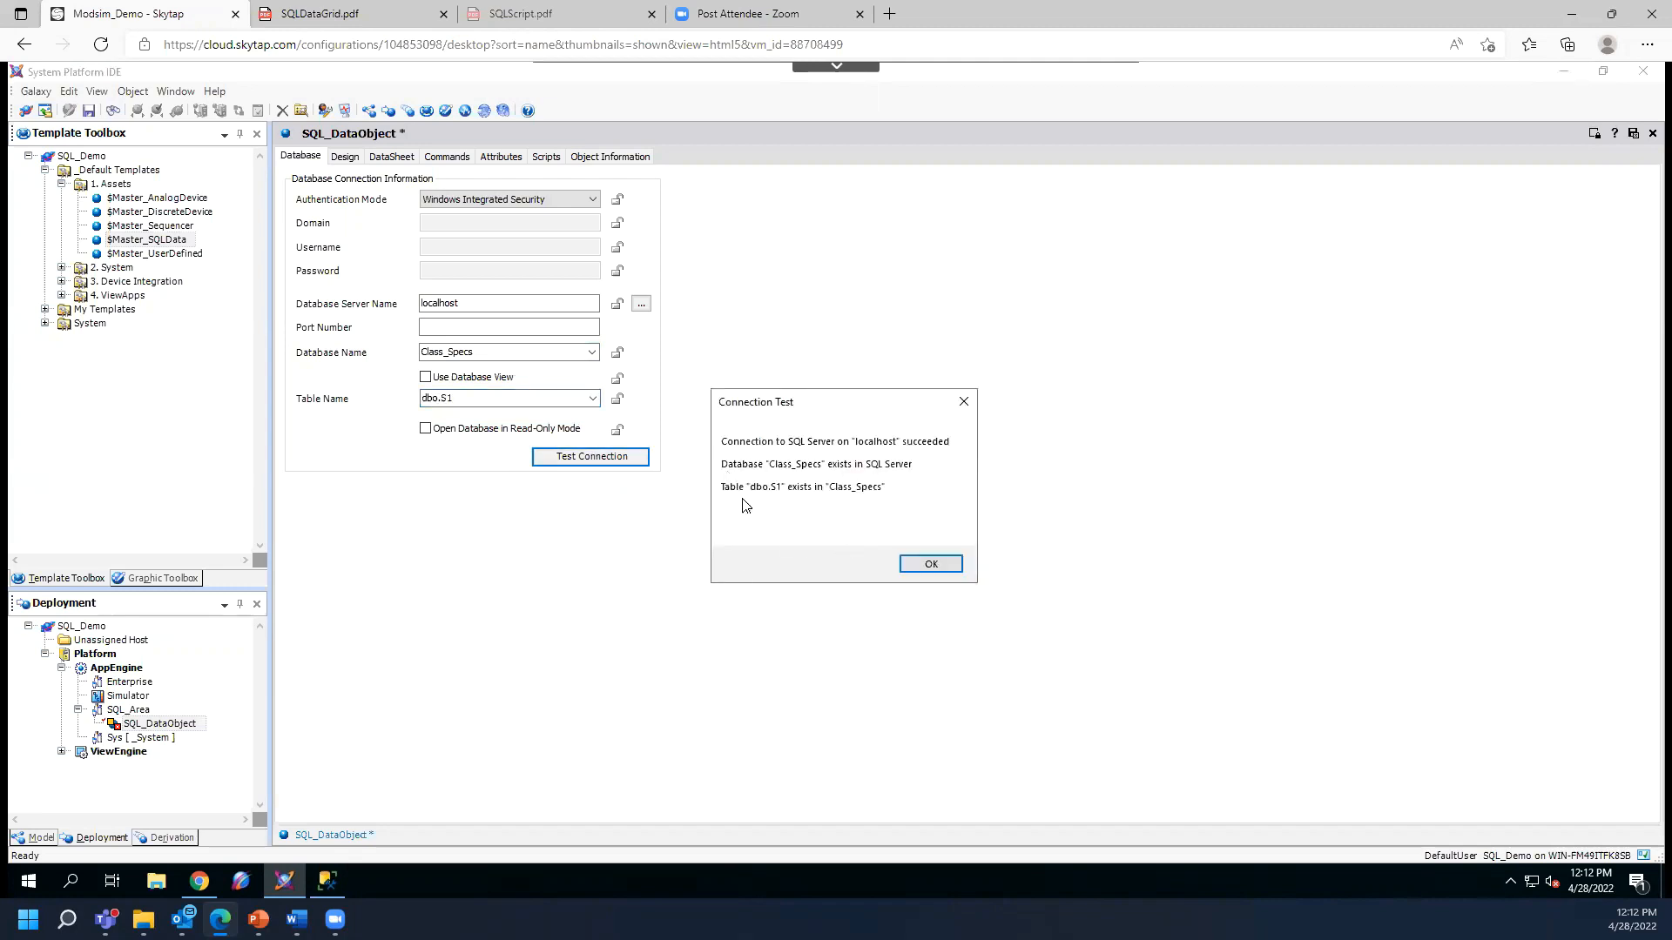
click(929, 565)
- Load SQL_DataObject's table definition and identity column from the connected database
click(342, 155)
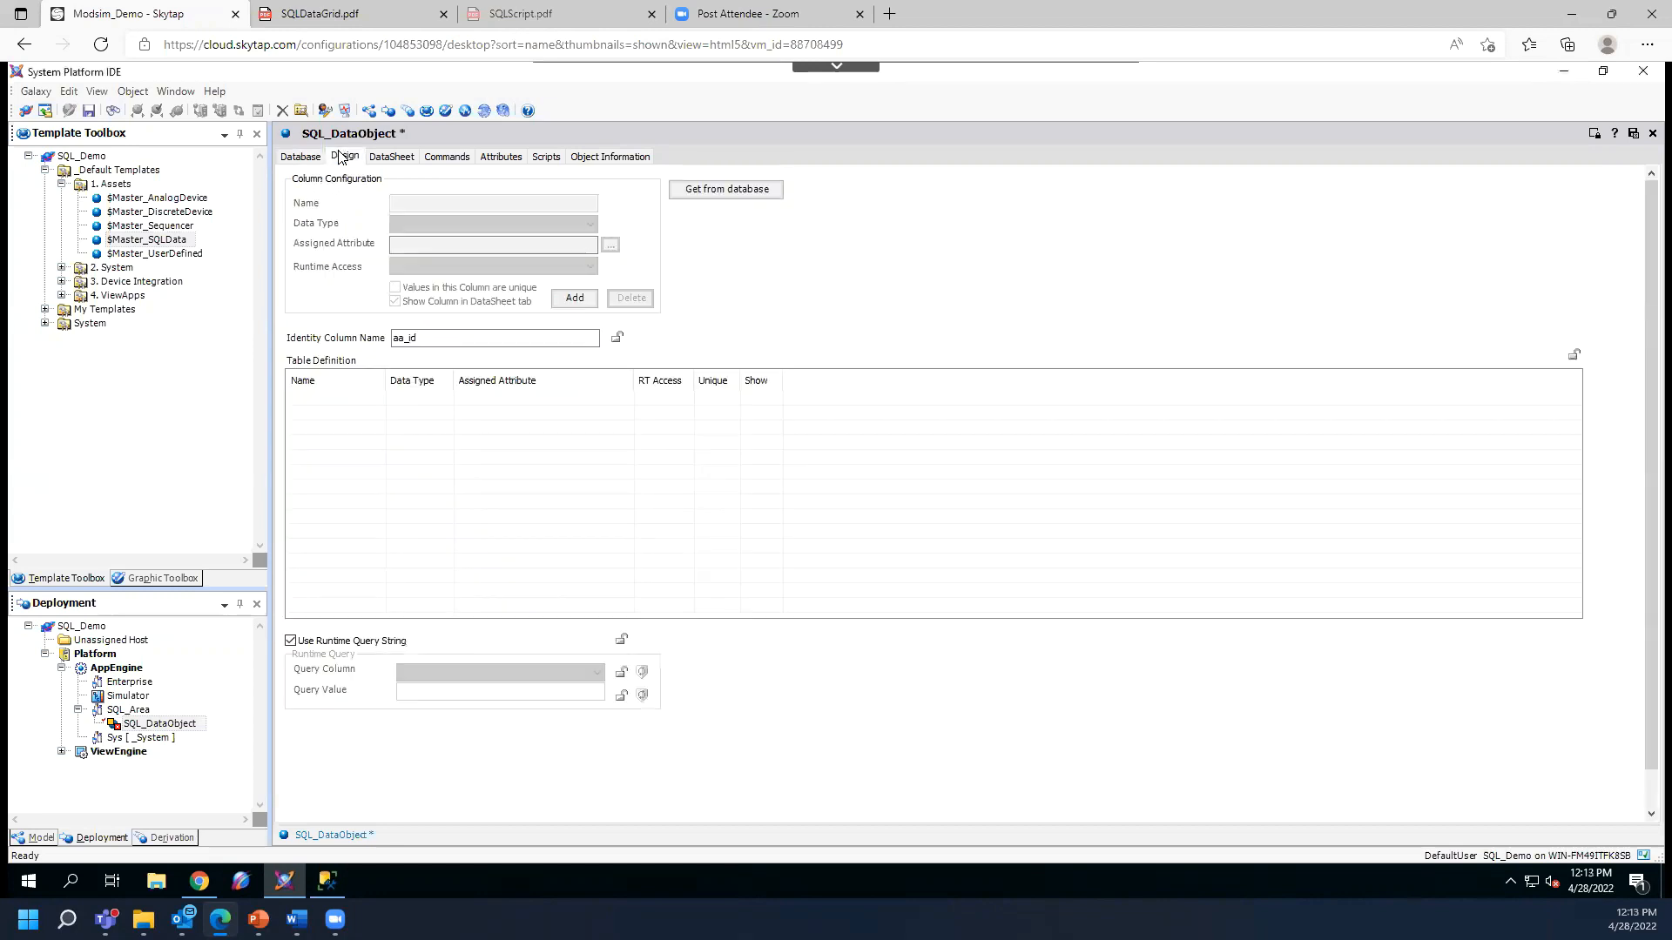
click(721, 192)
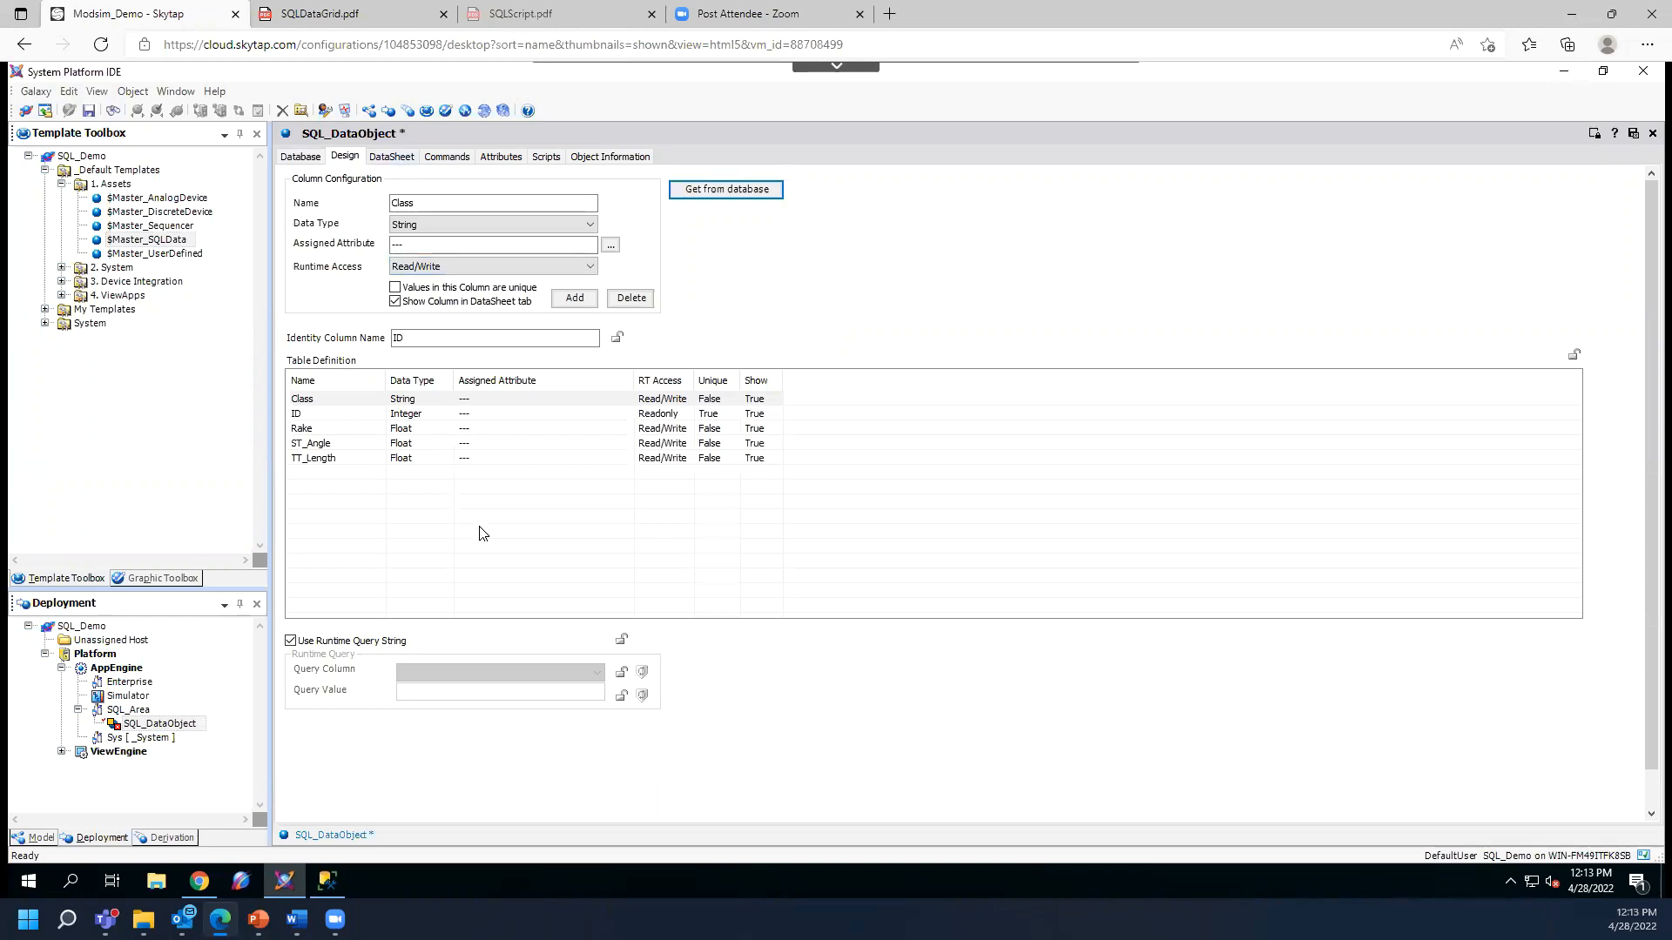
click(403, 342)
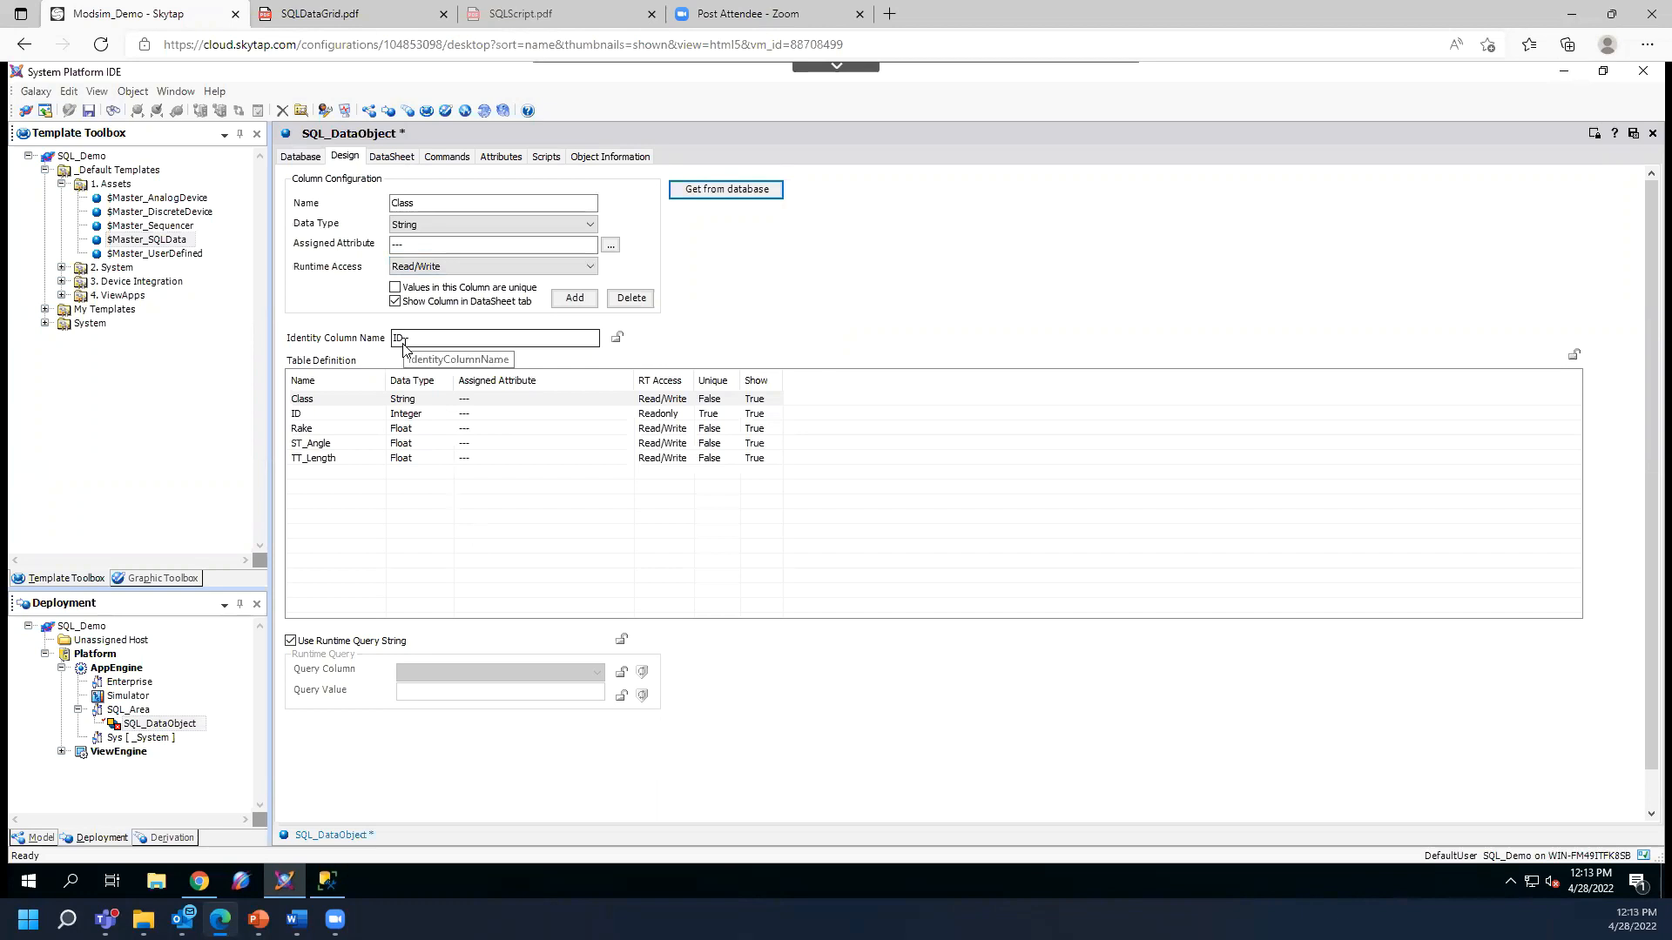
- Compare the loaded columns with dbo.S1 in SQL Server Management Studio, and check the Class column's runtime access options in the IDE
click(327, 882)
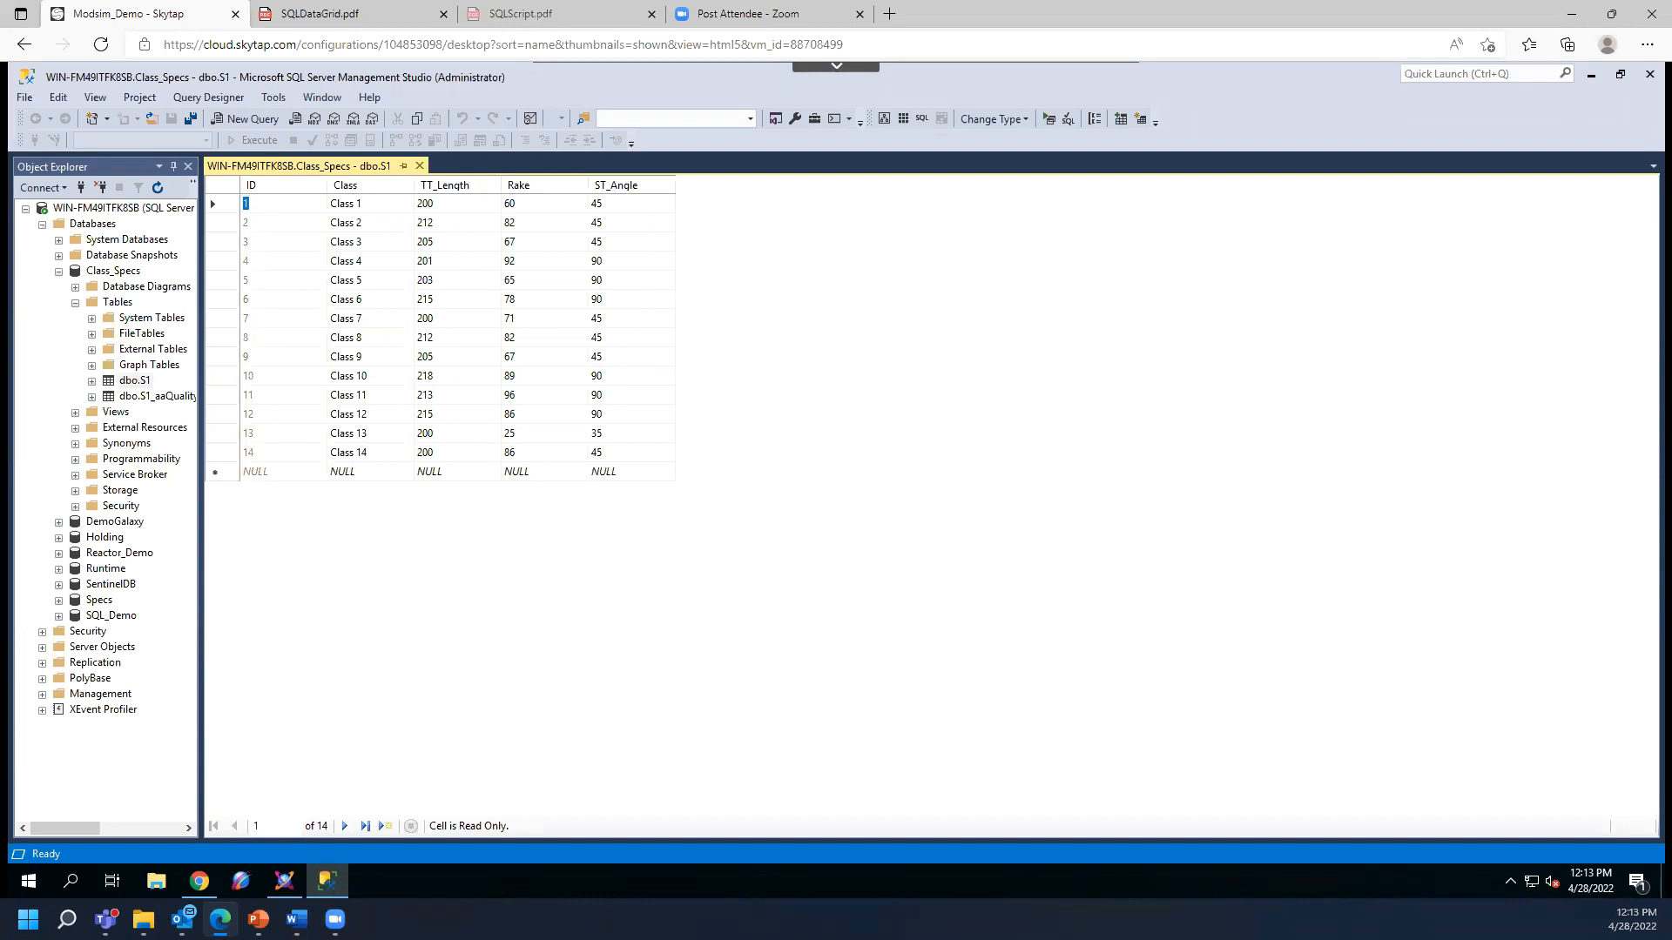
click(1591, 80)
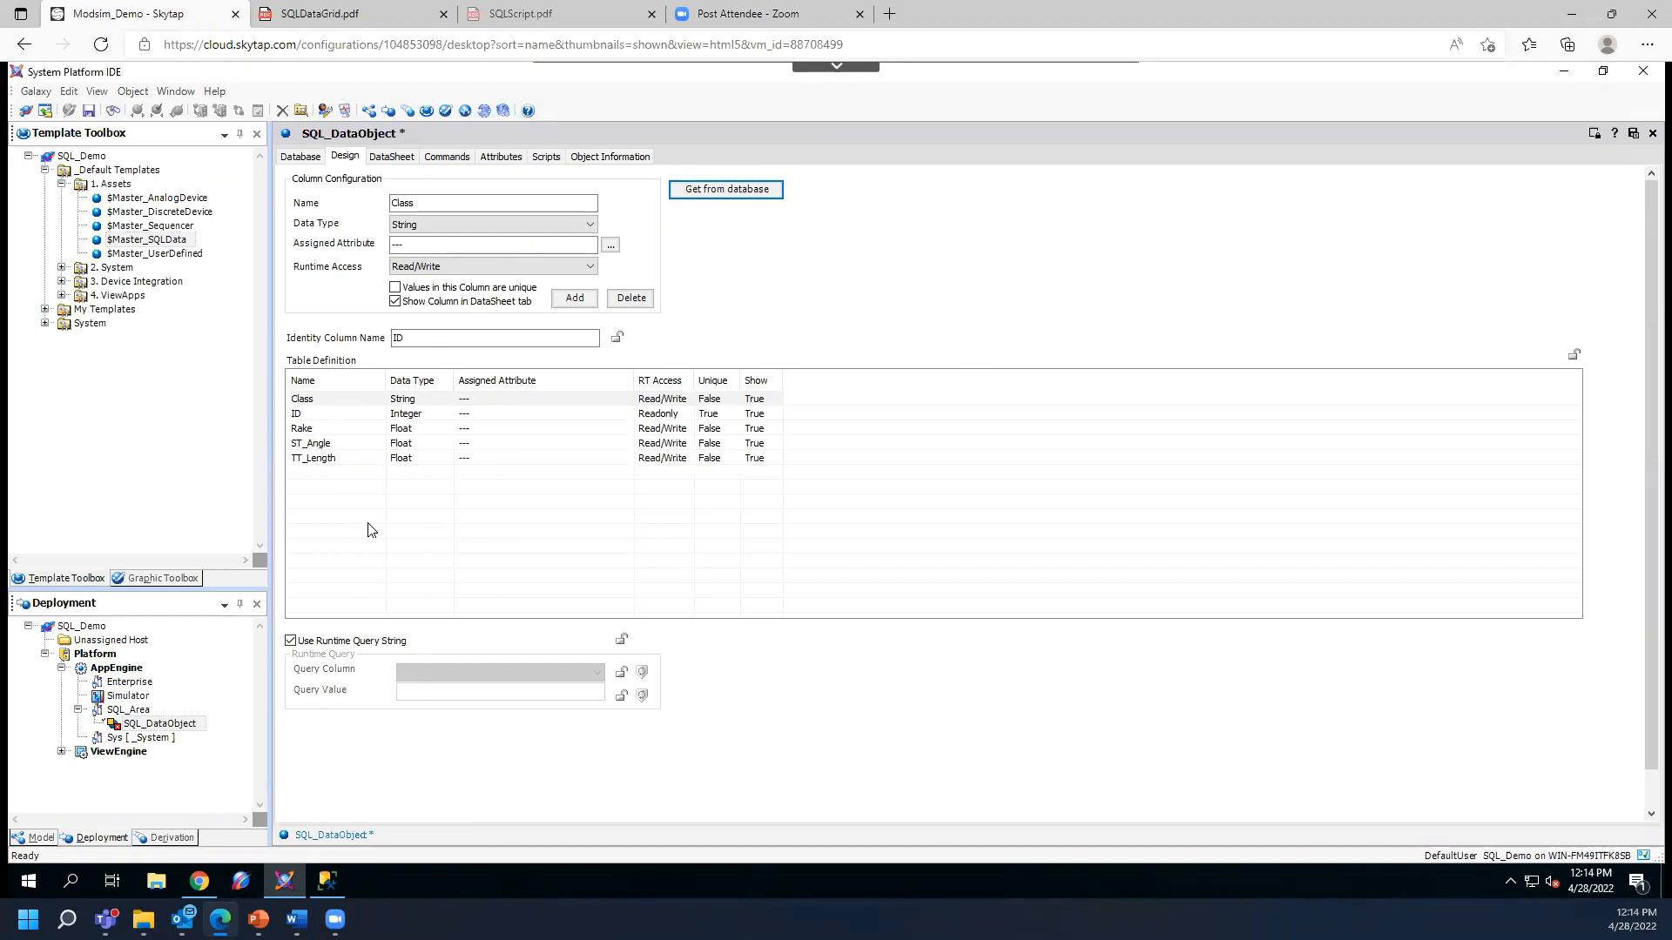
click(591, 268)
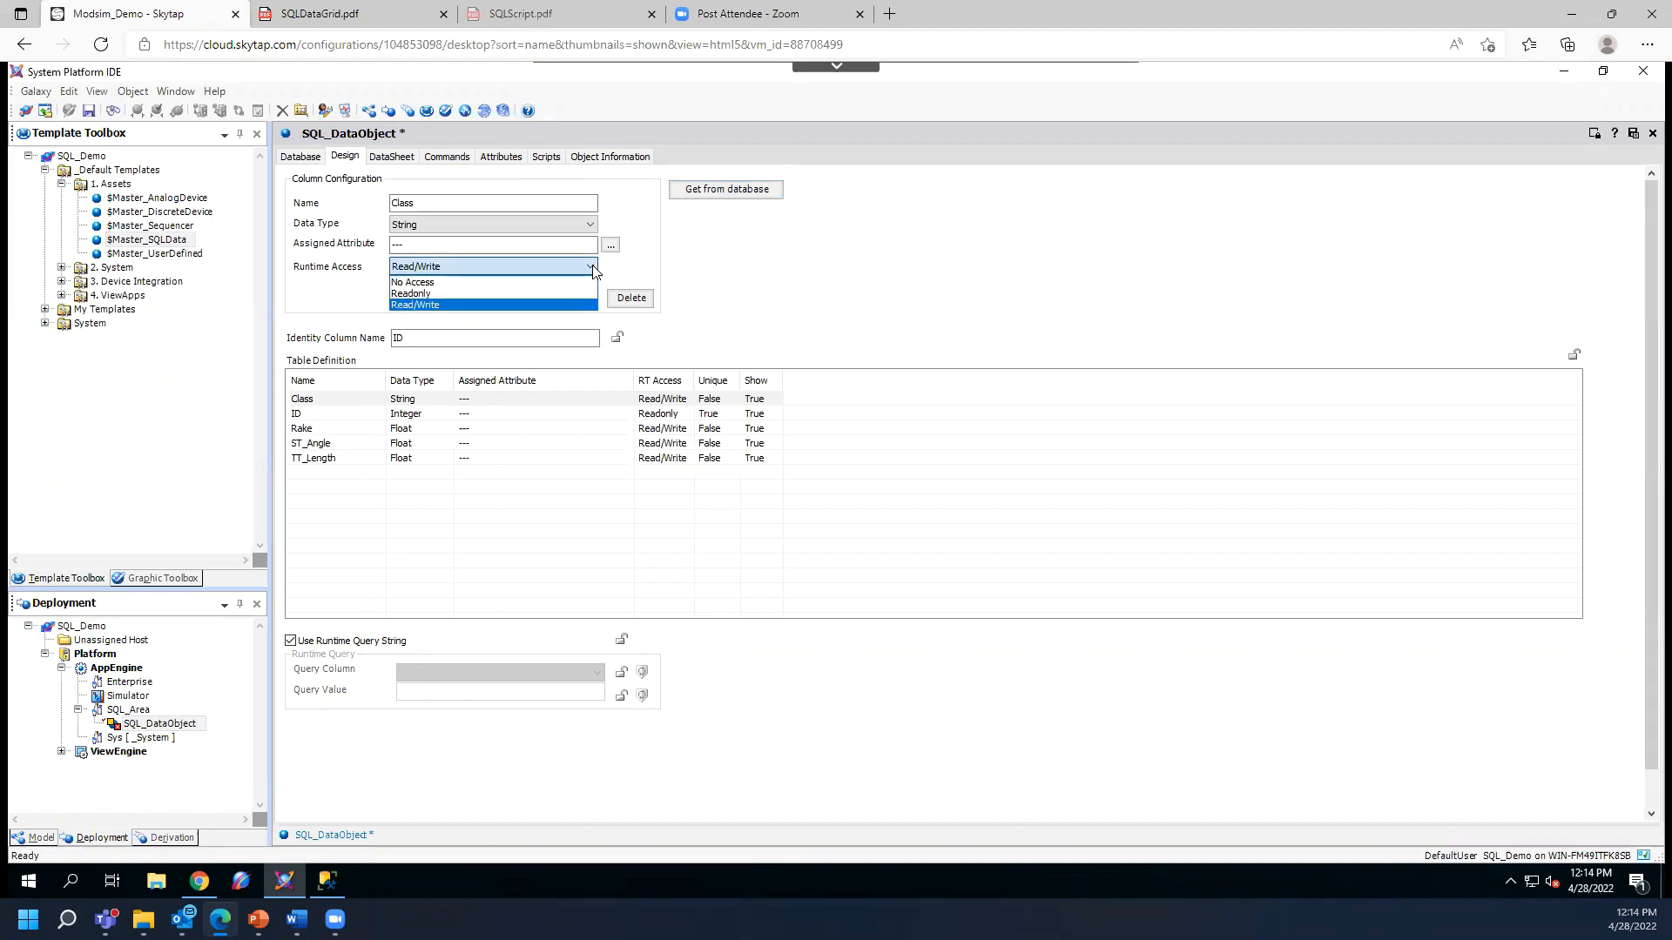
click(592, 269)
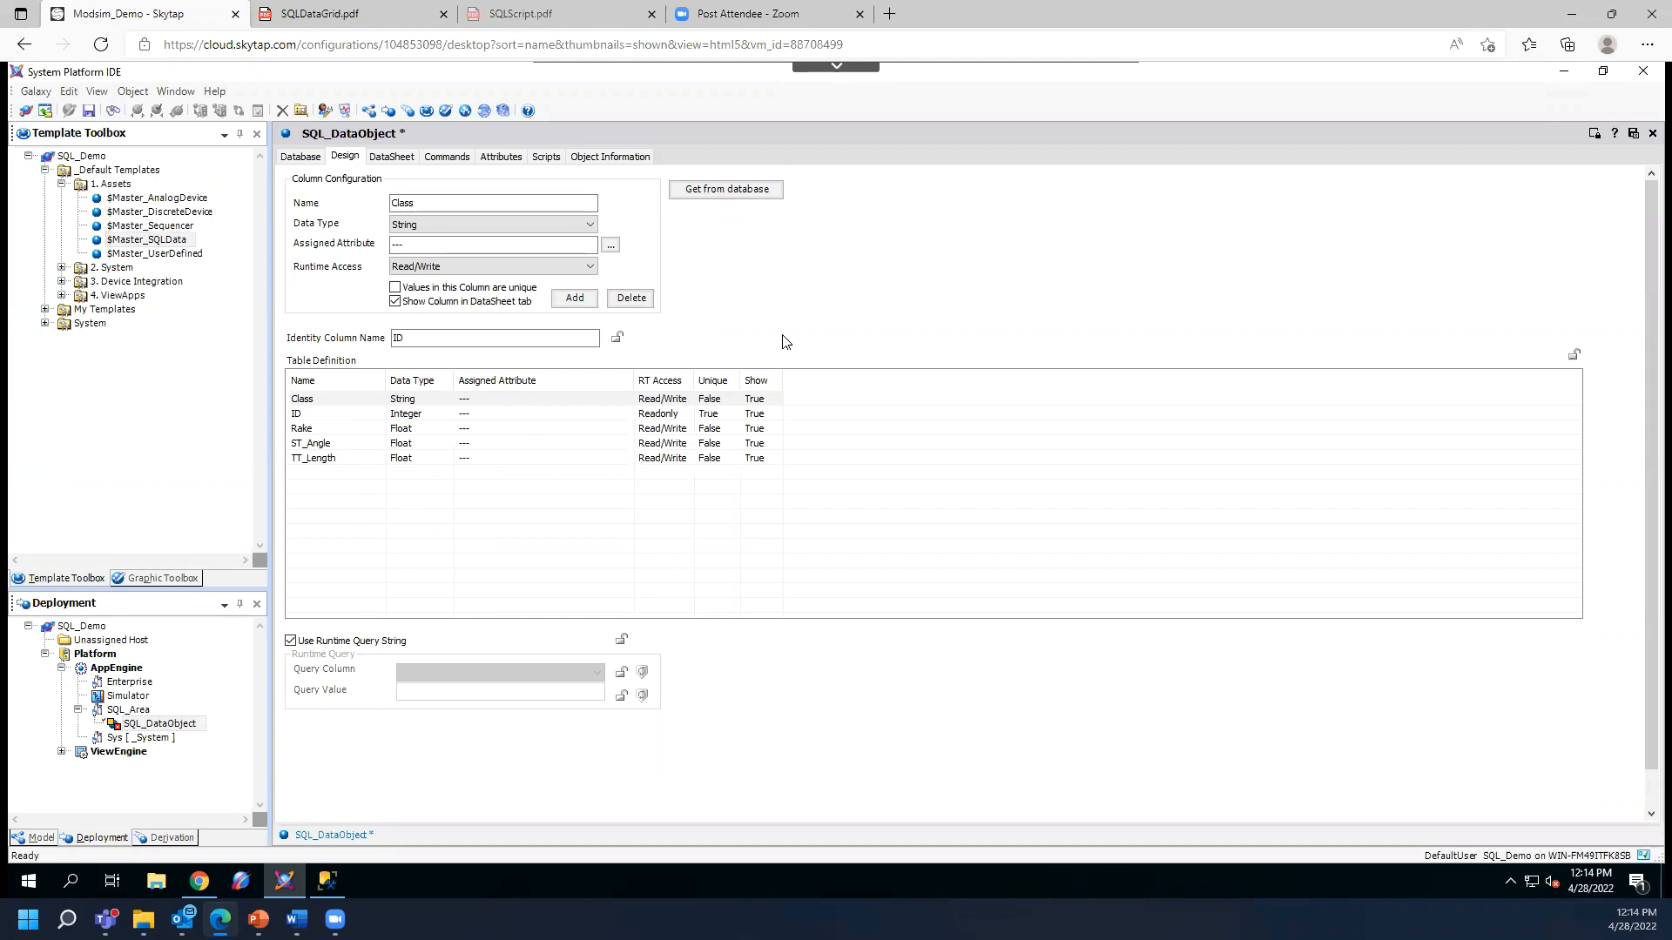
- Refresh the records in SQL_DataObject's DataSheet and compare them with the dbo.S1 rows in SQL Server Management Studio
click(403, 164)
click(1502, 195)
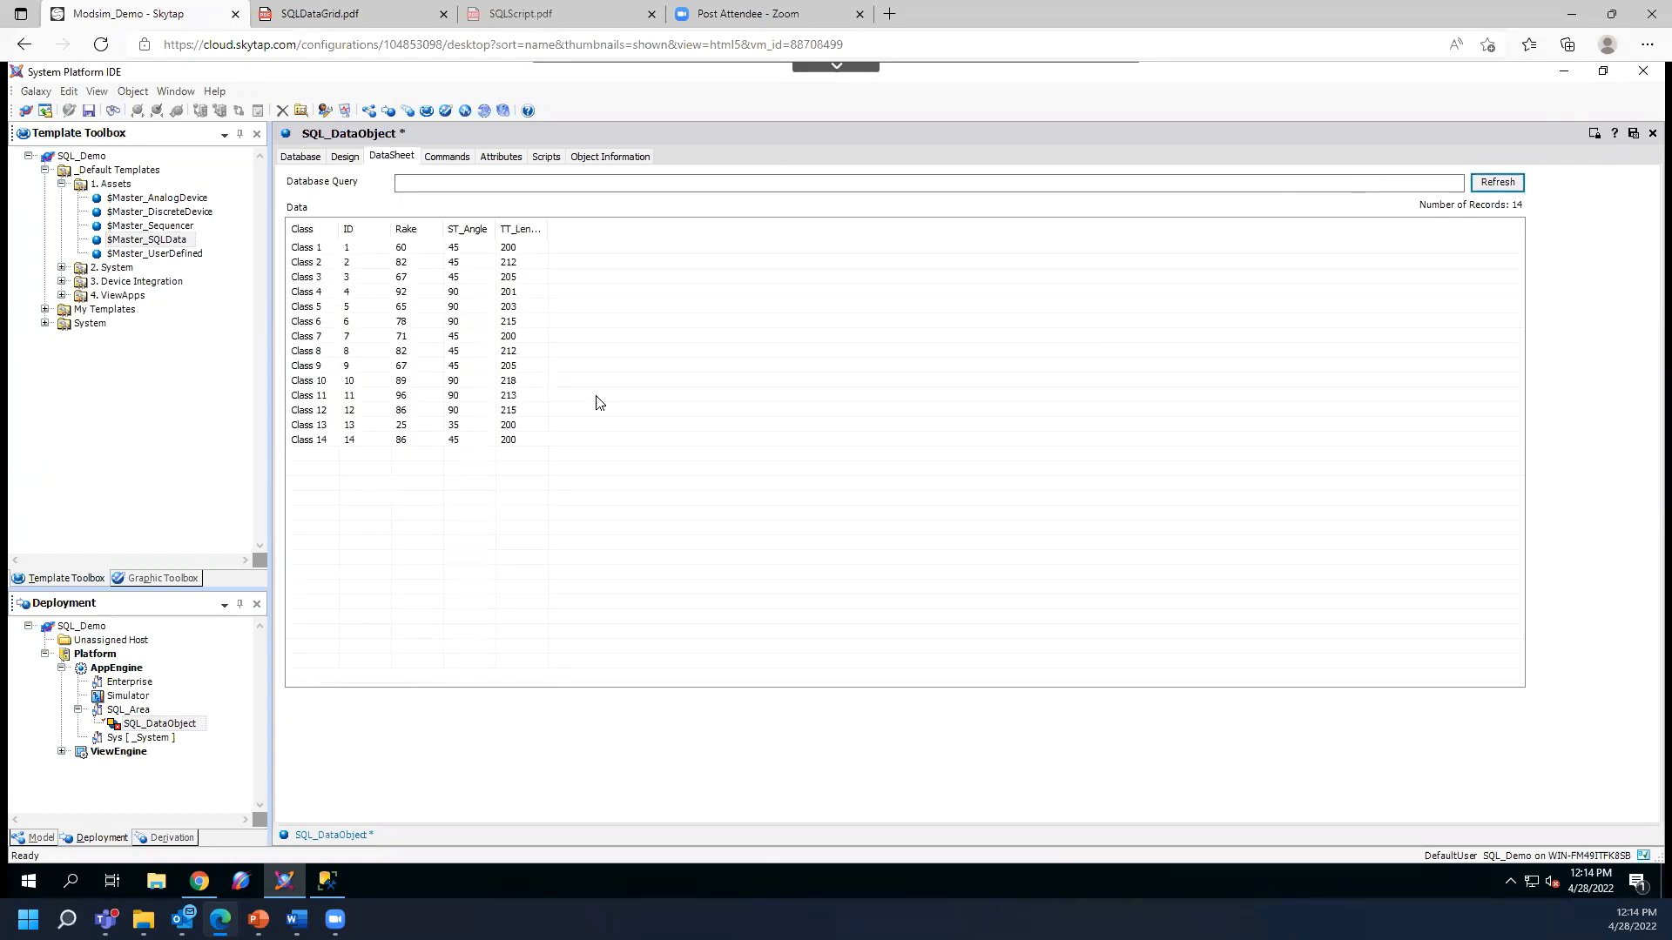
click(326, 880)
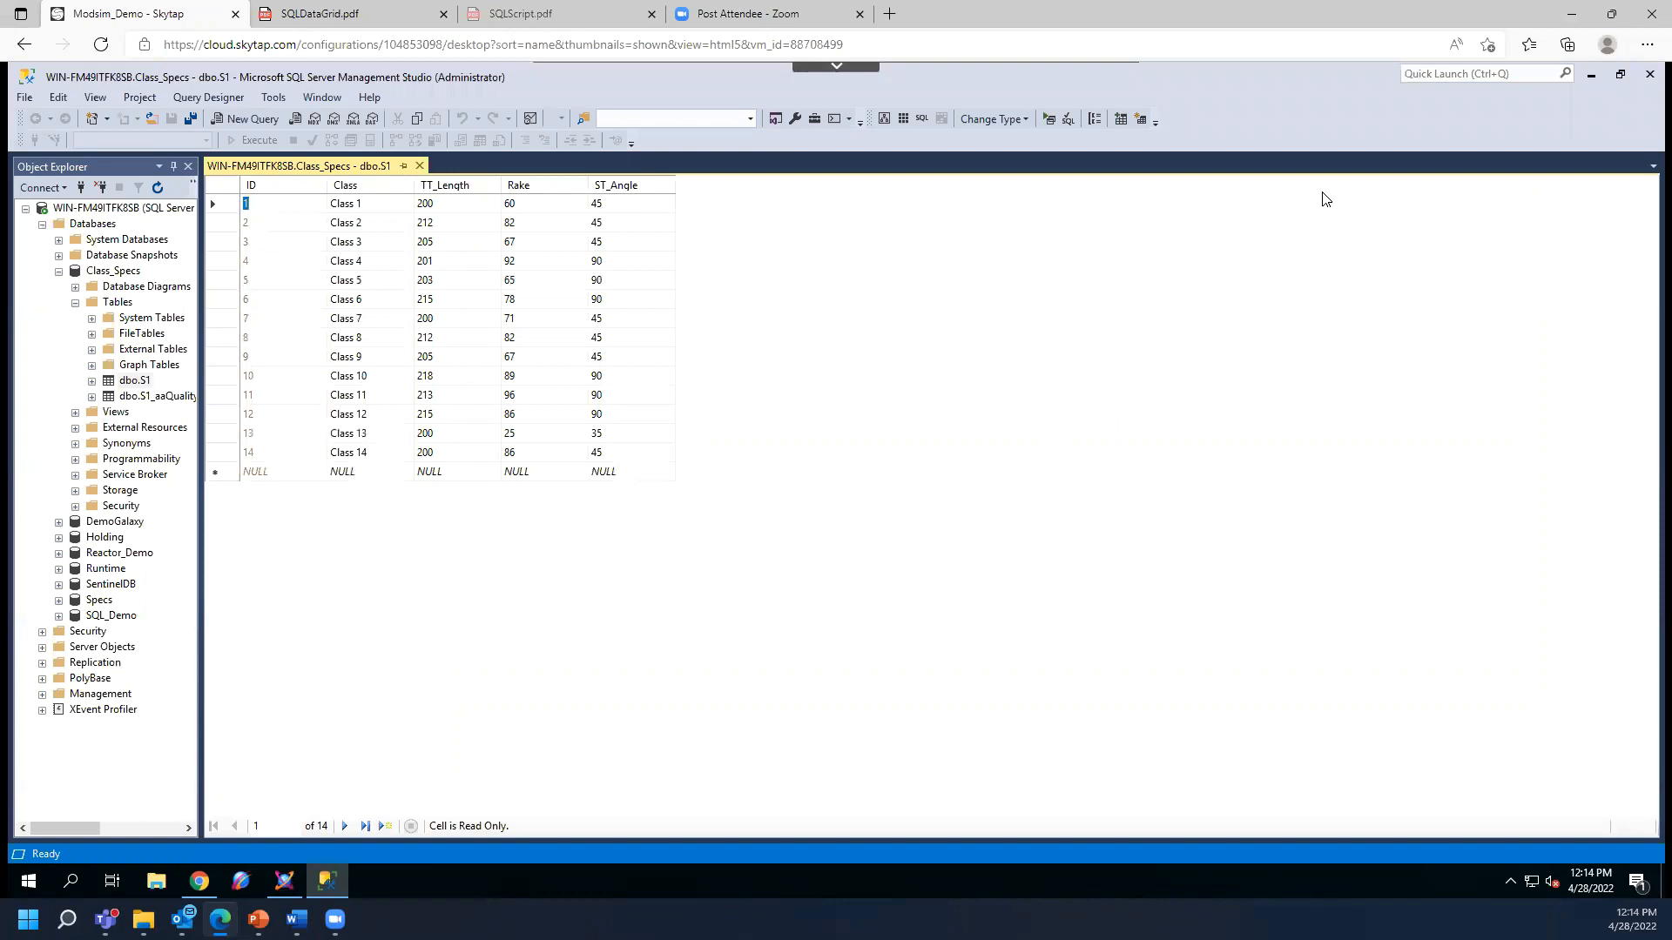
- Return to System Platform IDE, widen the TT_Length column in SQL_DataObject's DataSheet, and review the column definitions in its design
click(1591, 75)
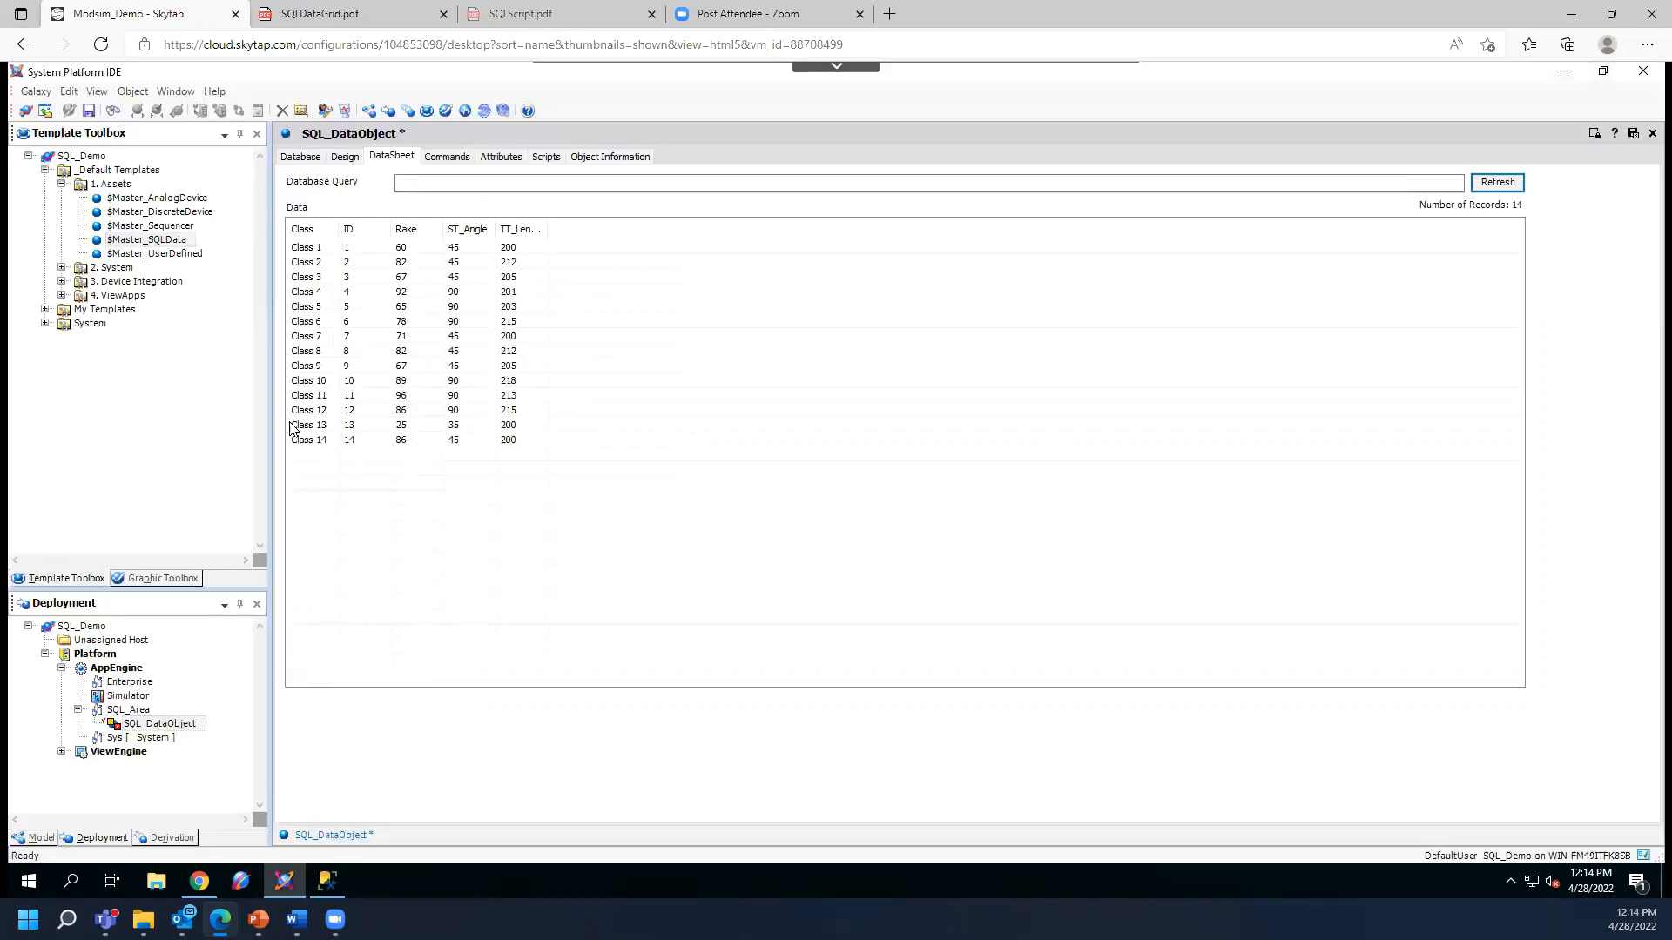
mouse_move(551, 225)
mouse_down()
mouse_move(515, 225)
mouse_move(597, 236)
mouse_up()
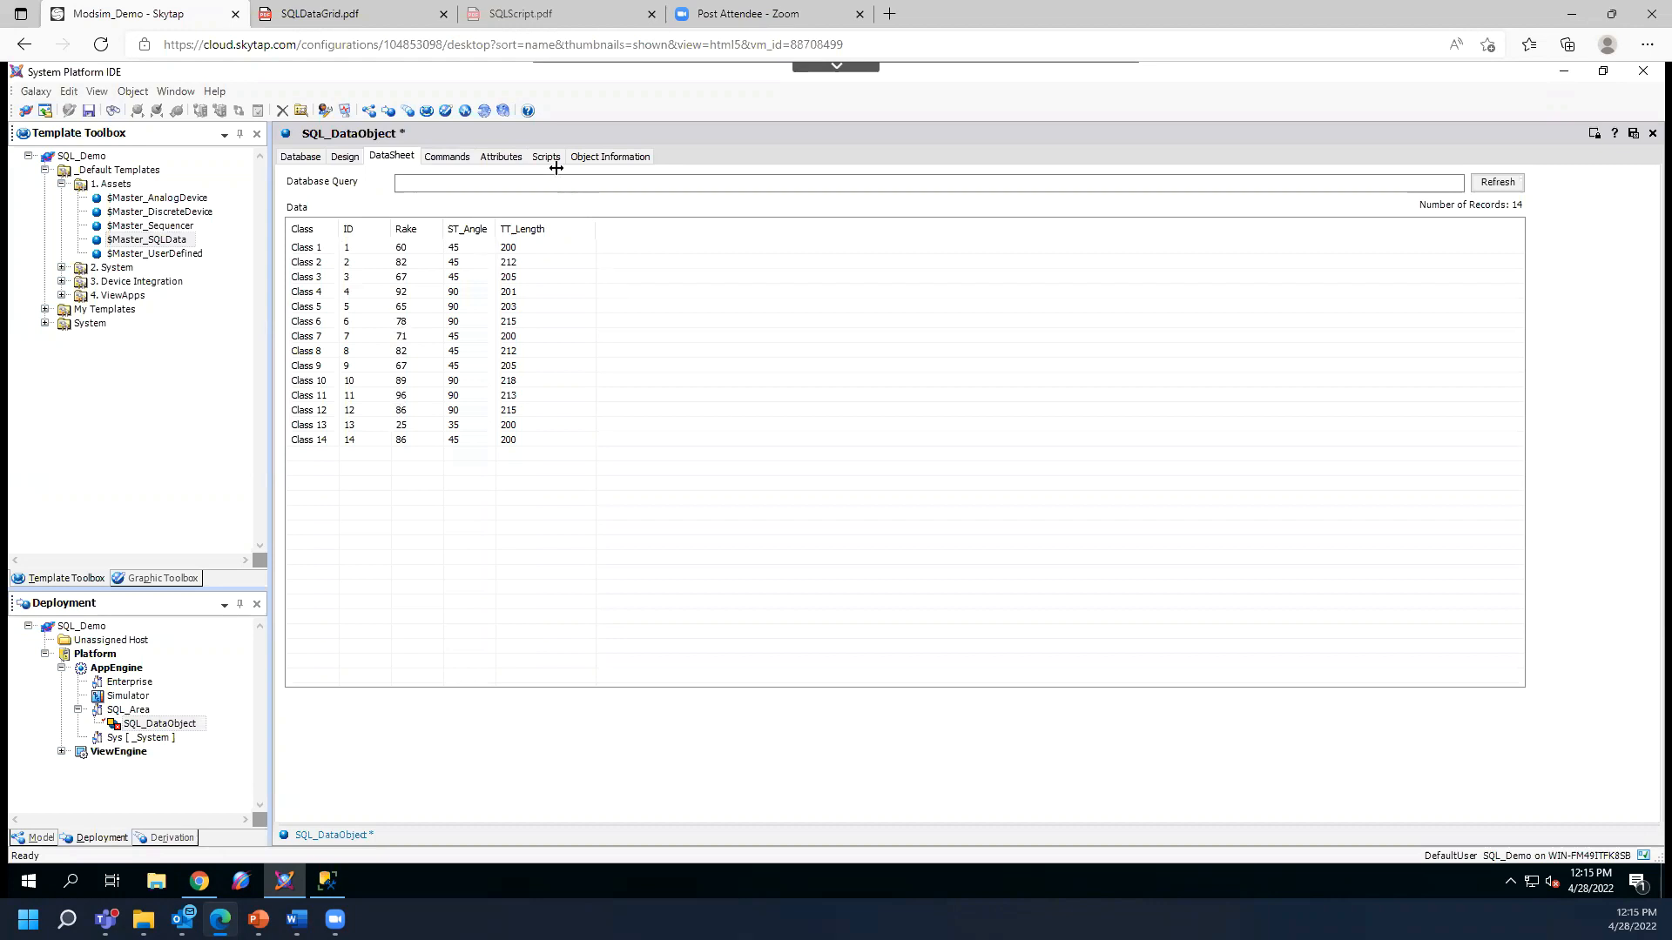
click(342, 160)
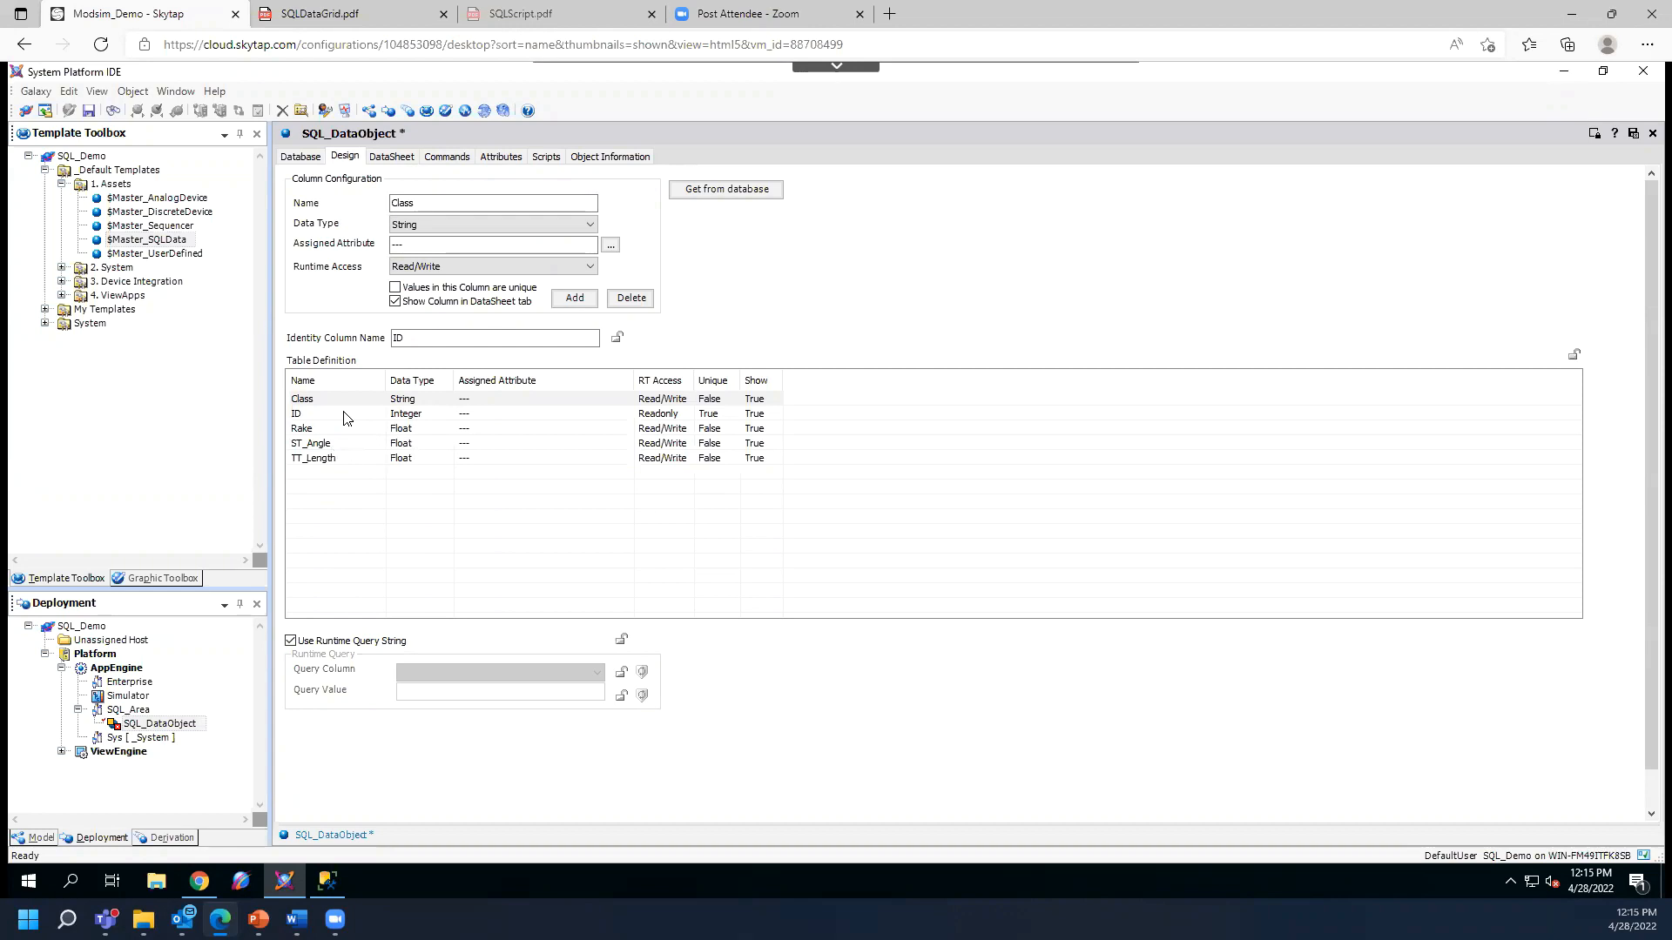
- Add an attribute named Class with data type String to SQL_DataObject
click(501, 158)
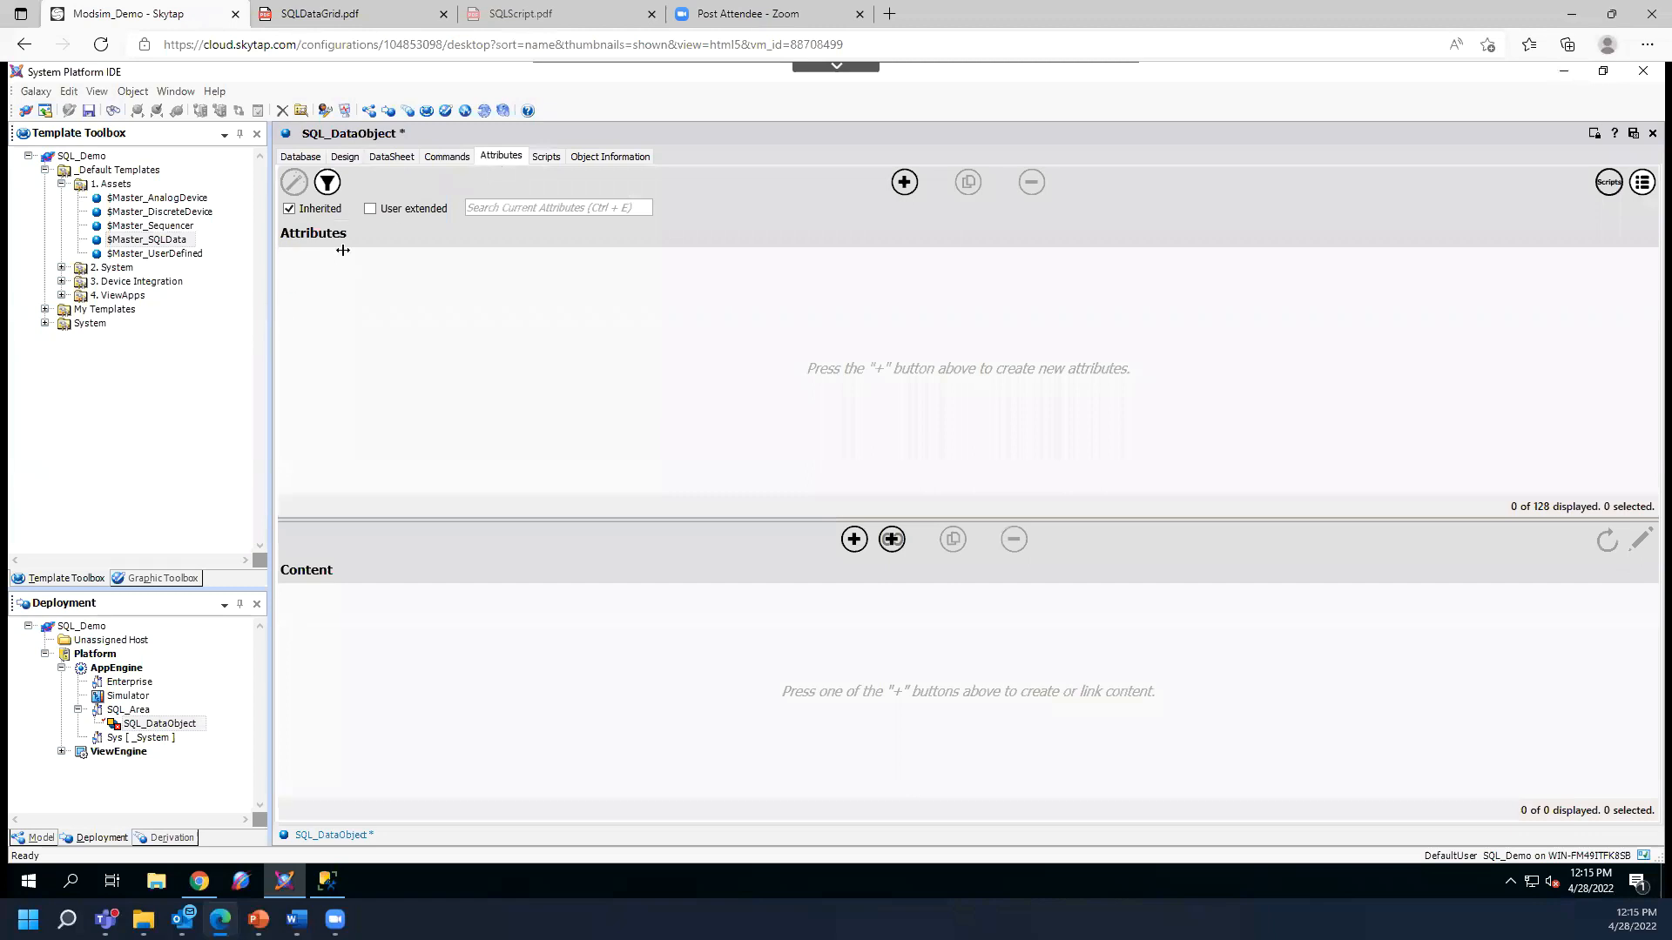
click(904, 182)
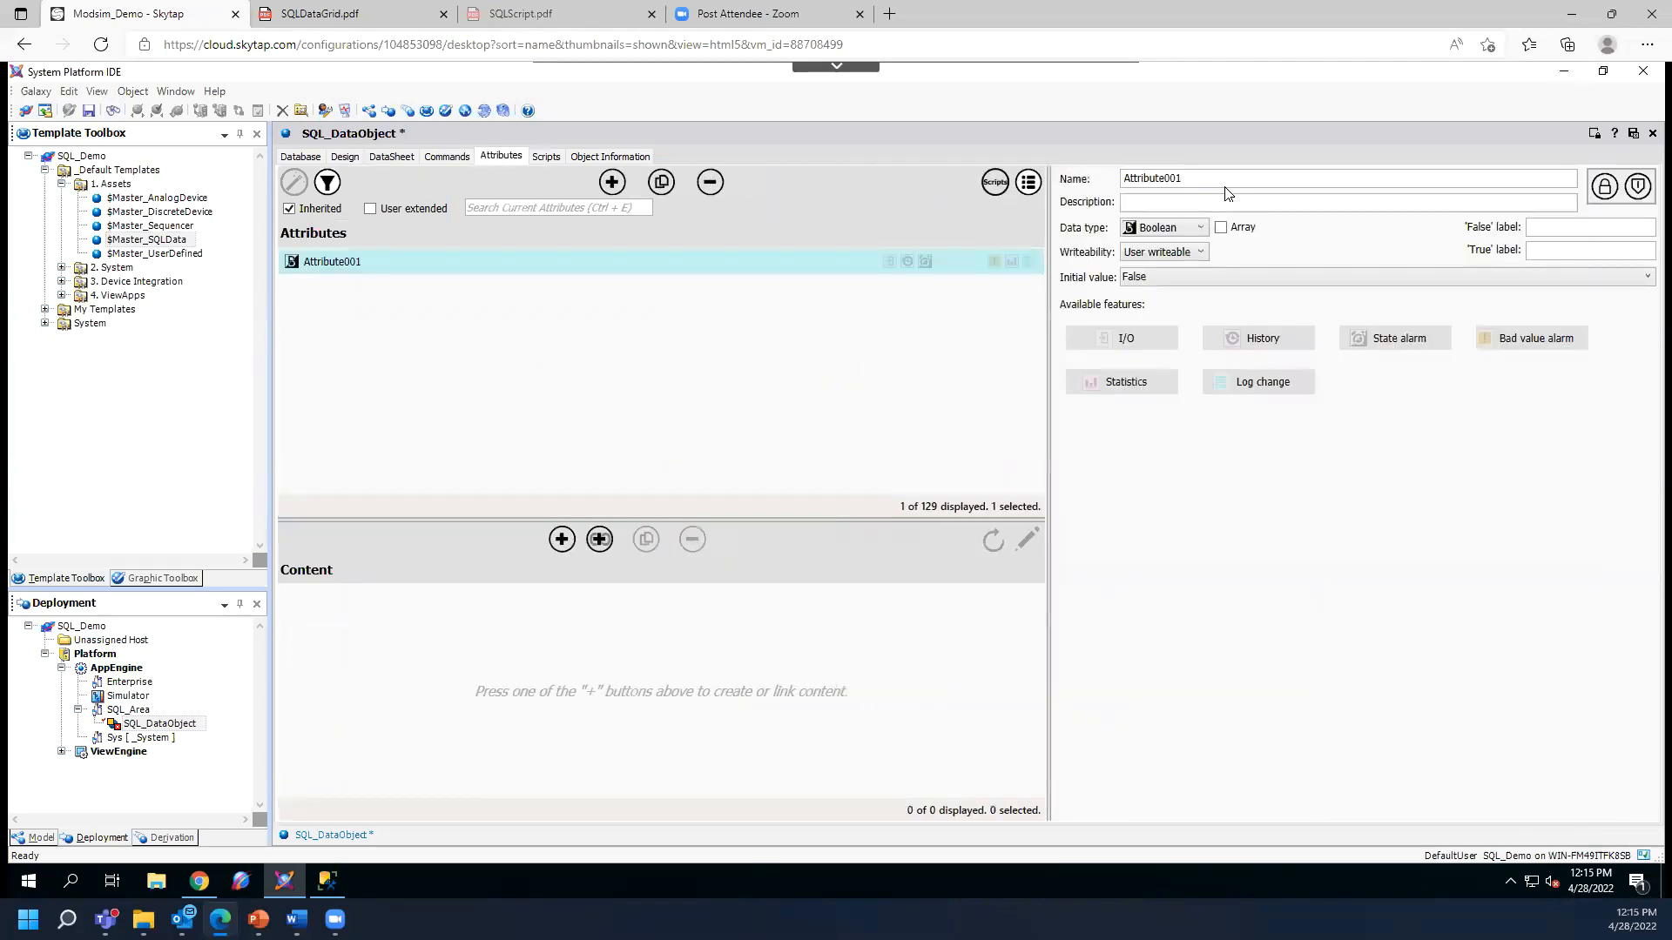
drag(1216, 183, 1107, 183)
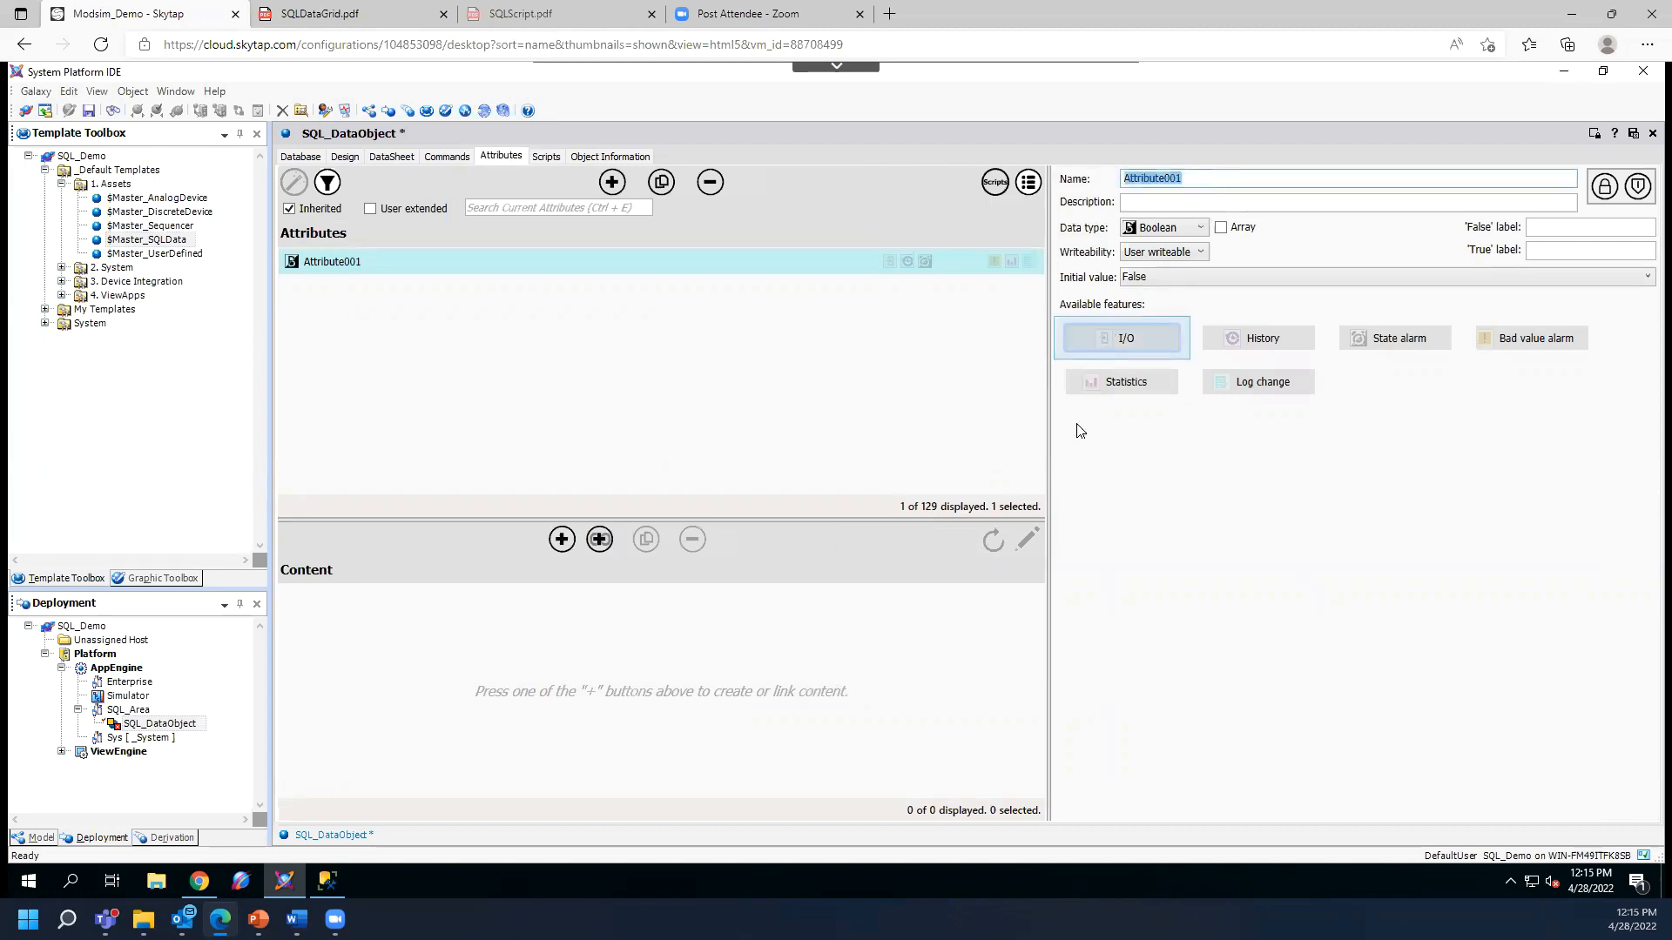
text(Class)
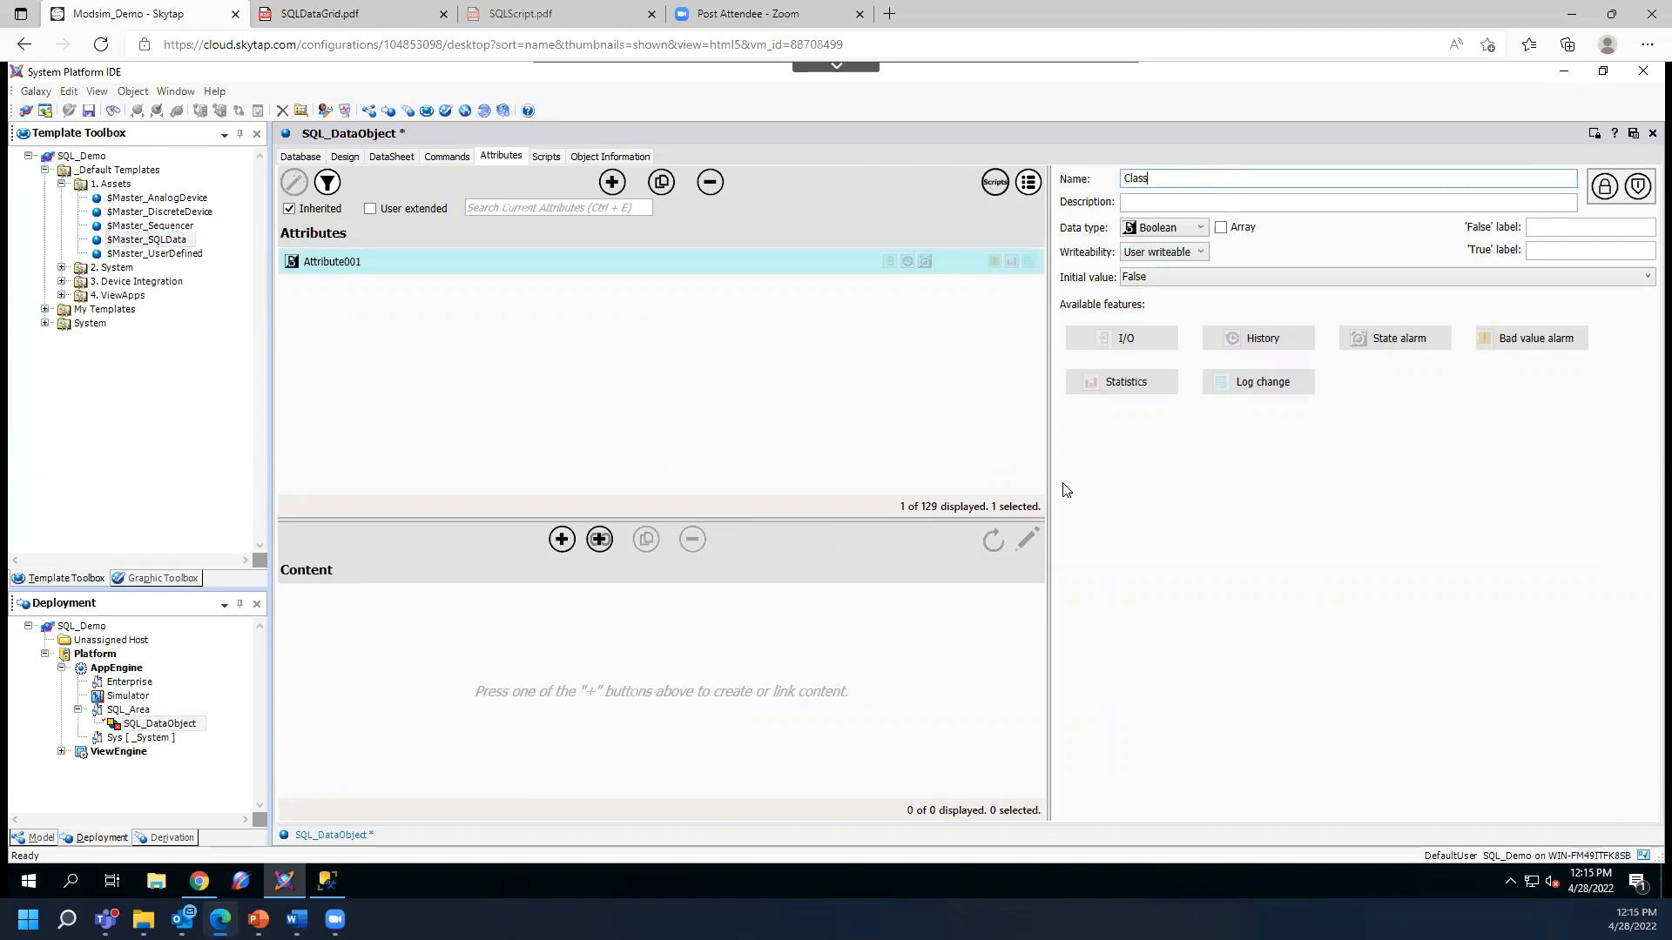
click(1197, 228)
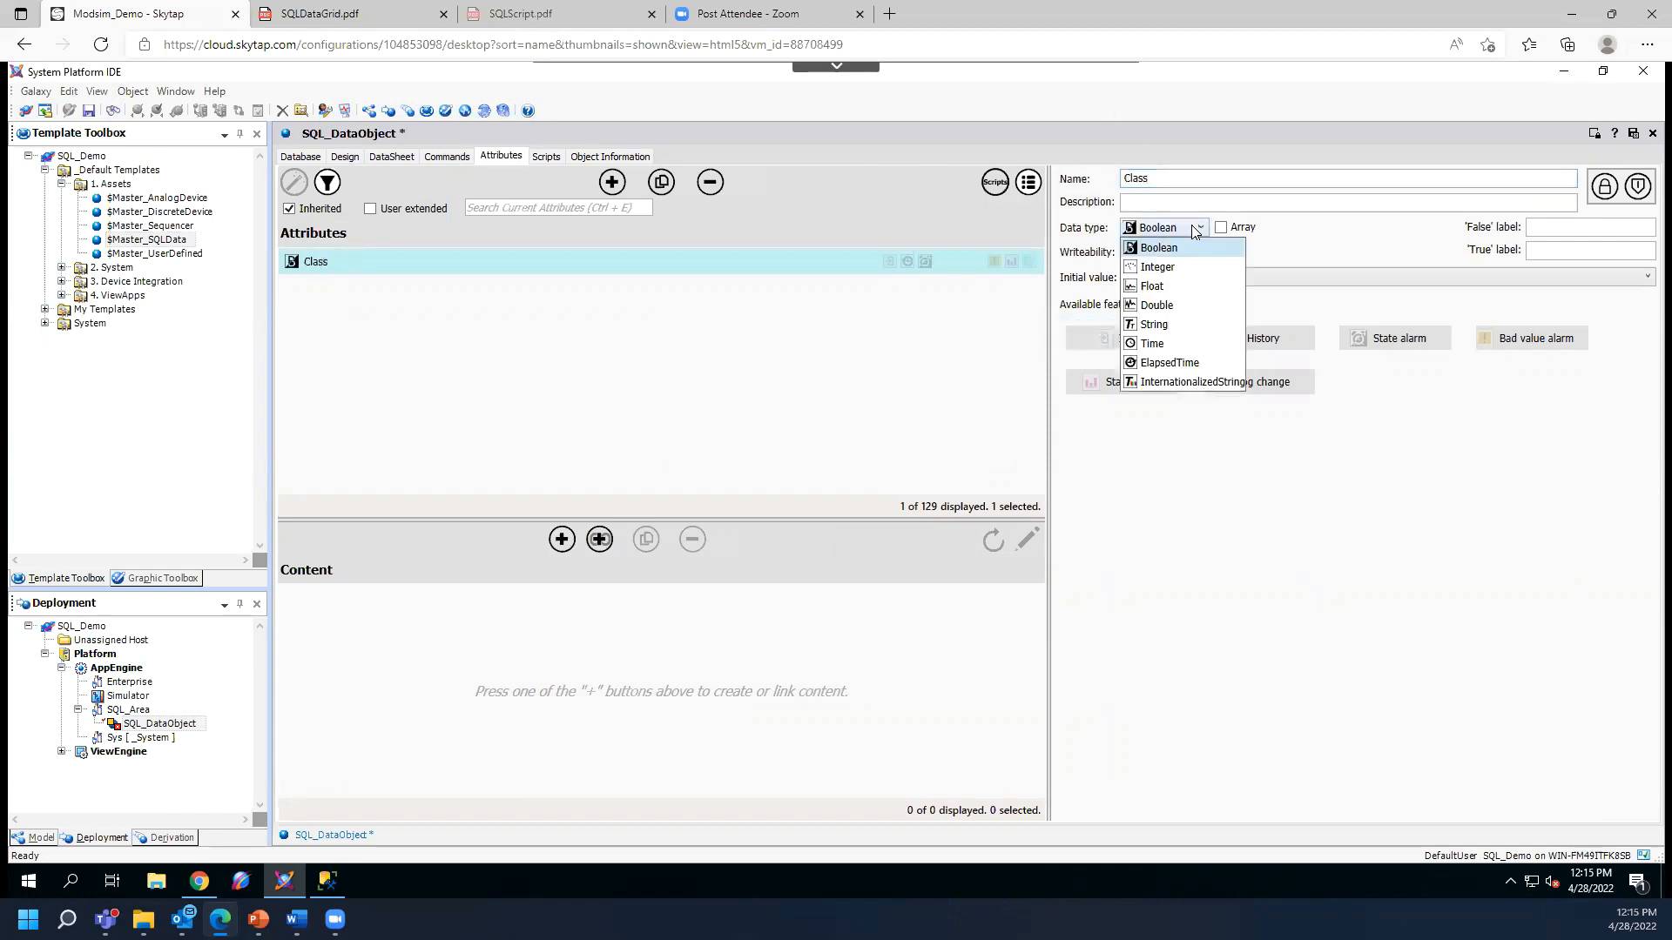
click(1154, 327)
- Add a second attribute named Rake to SQL_DataObject and set its data type to Float
click(612, 182)
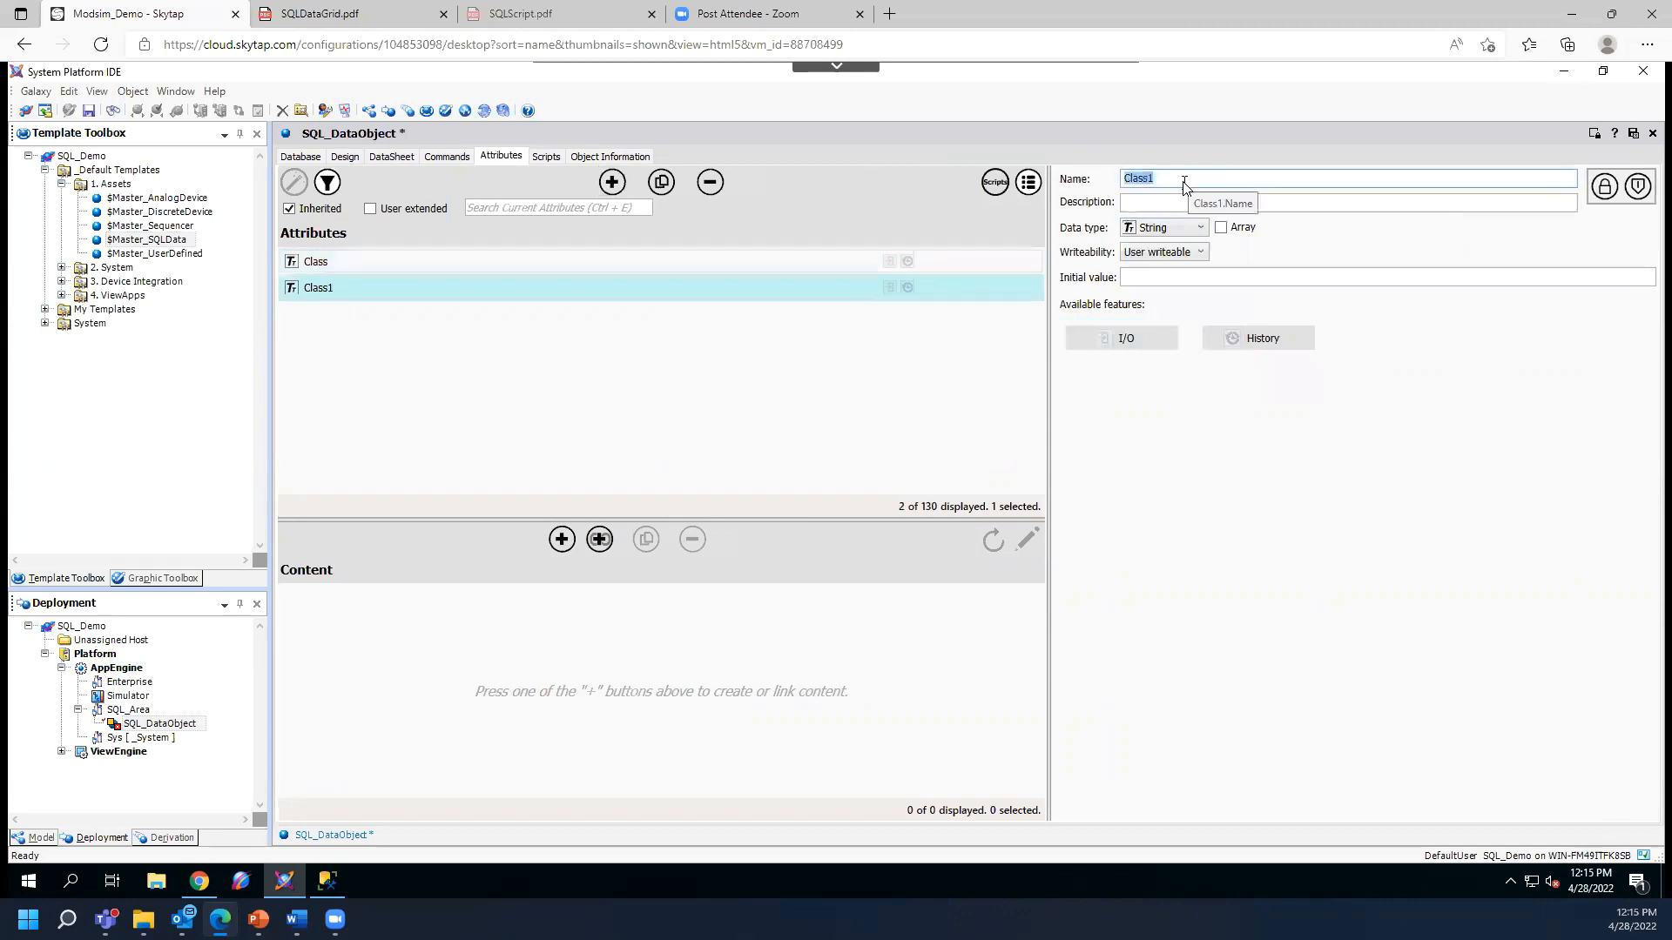
text(Rake)
click(1200, 228)
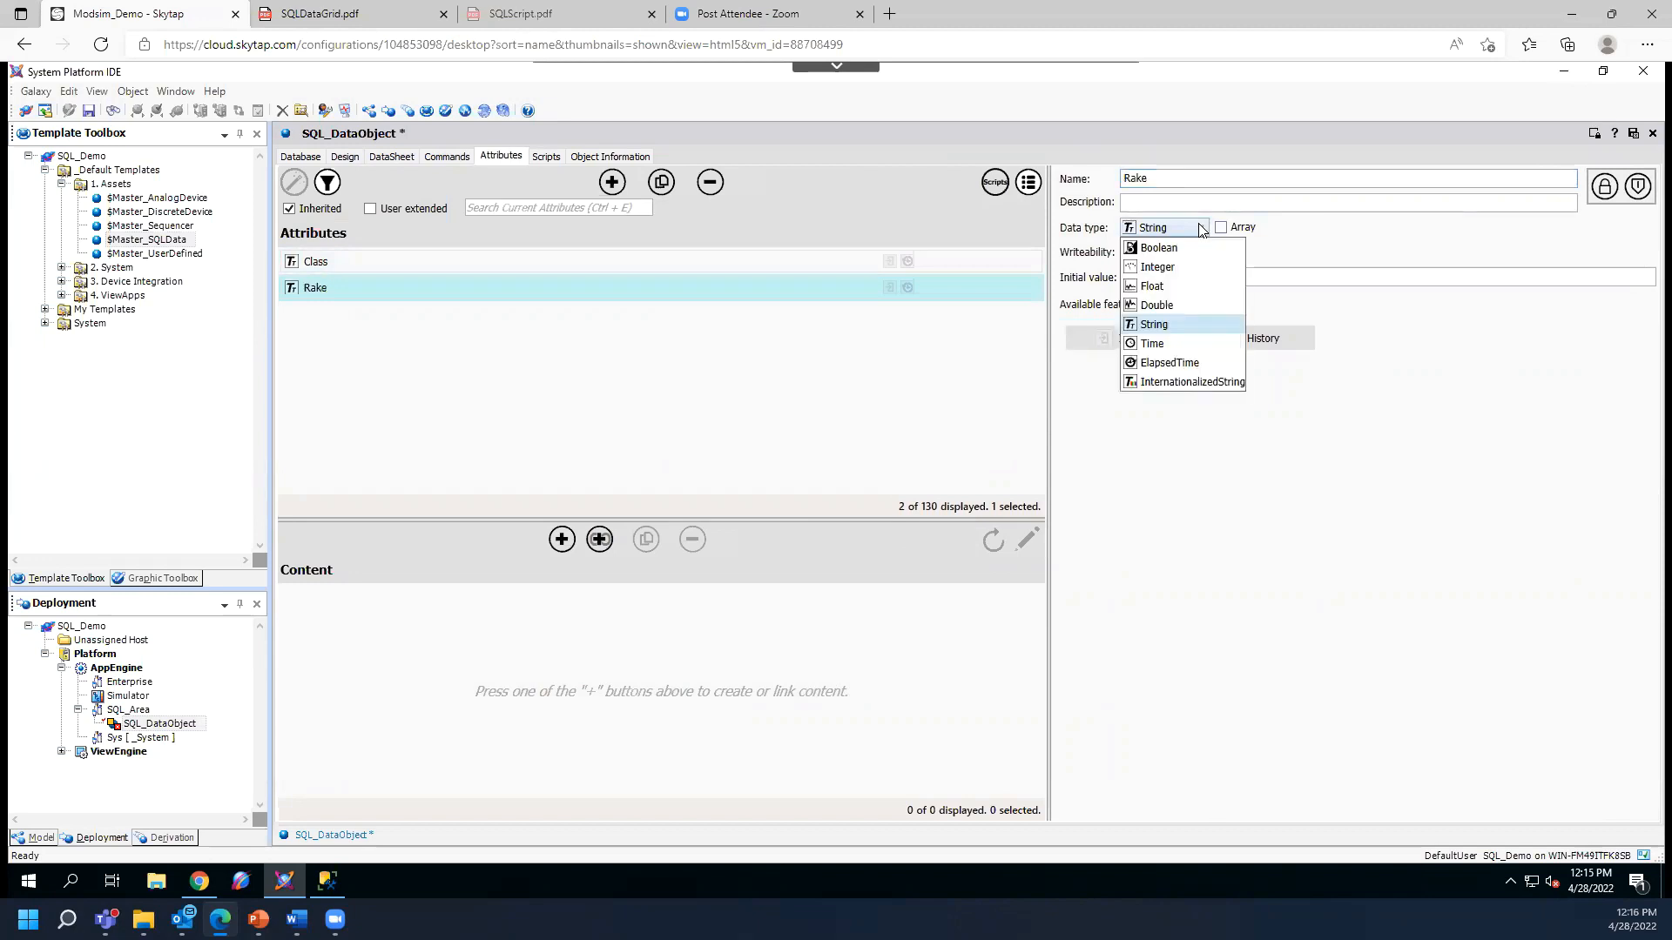
click(1155, 286)
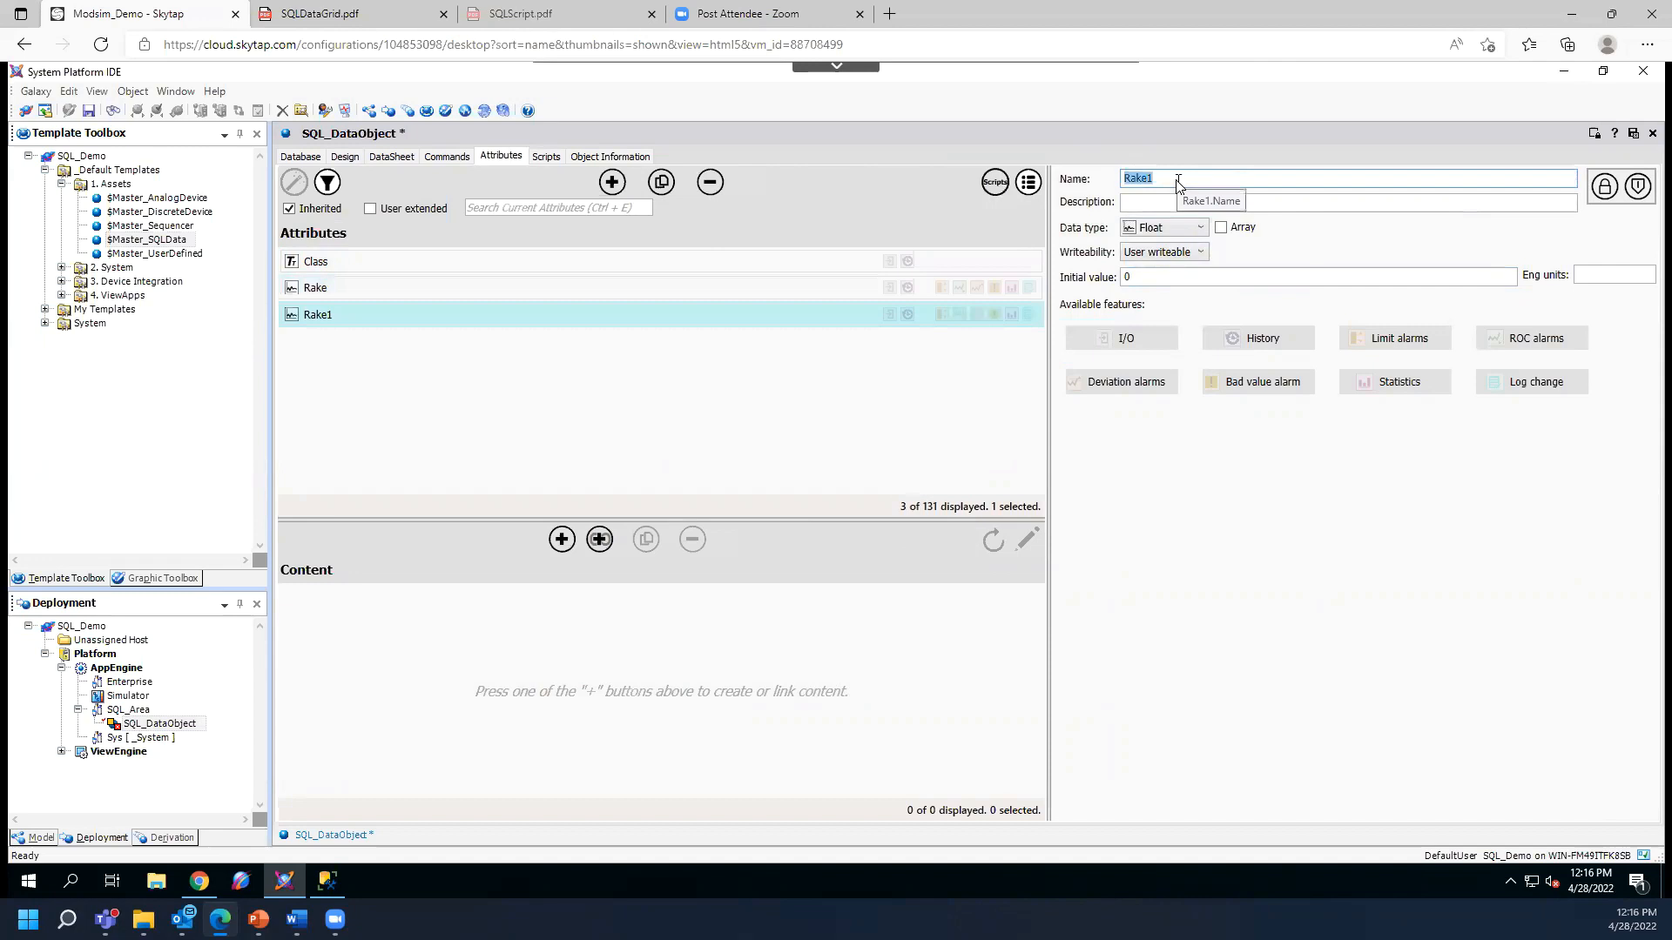
- Check the column names in the table definition and add Float attributes named ST_Angle and TT_Length to SQL_DataObject
click(344, 158)
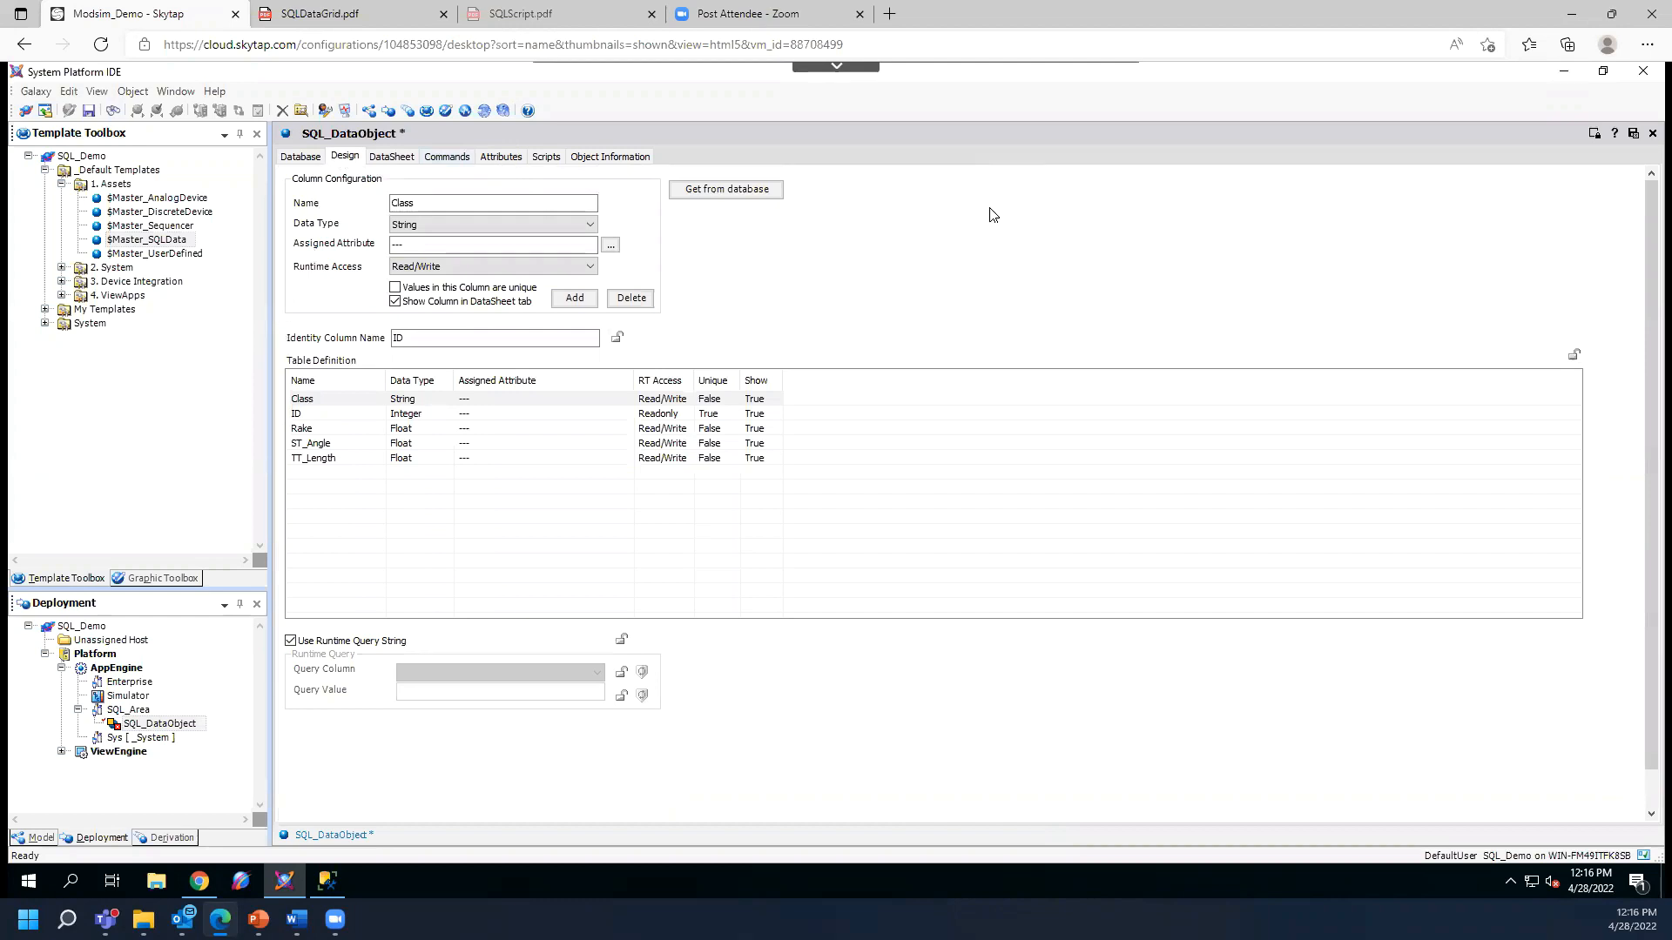
click(493, 159)
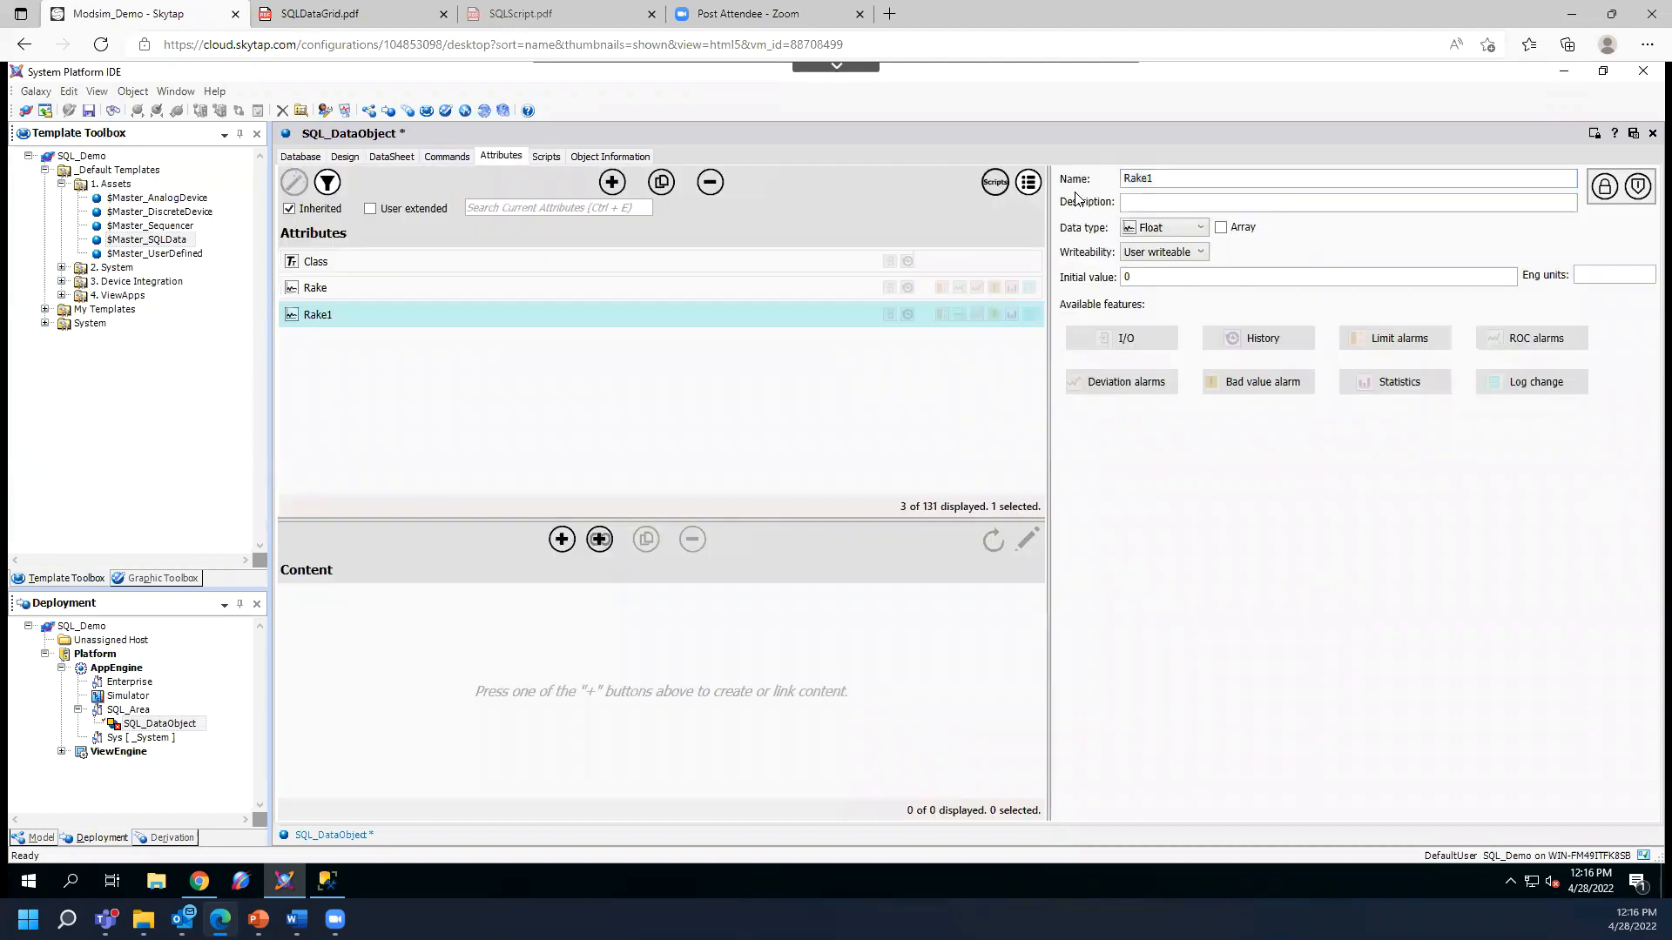
drag(1167, 189, 1054, 183)
text(ST_Angle)
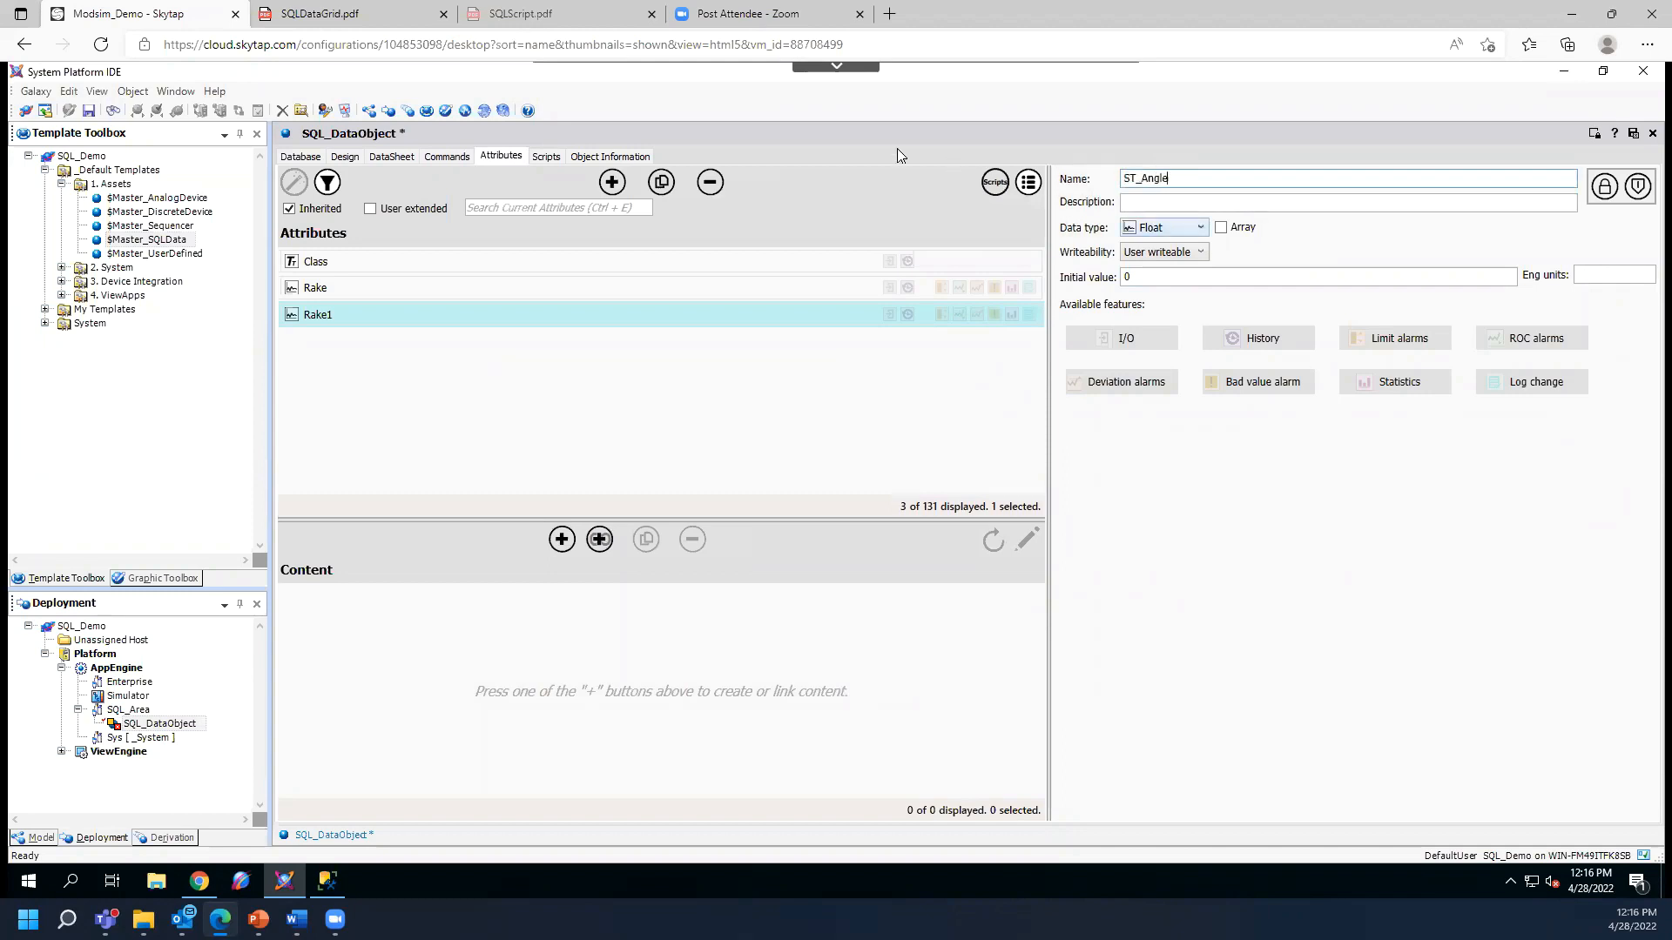
click(612, 183)
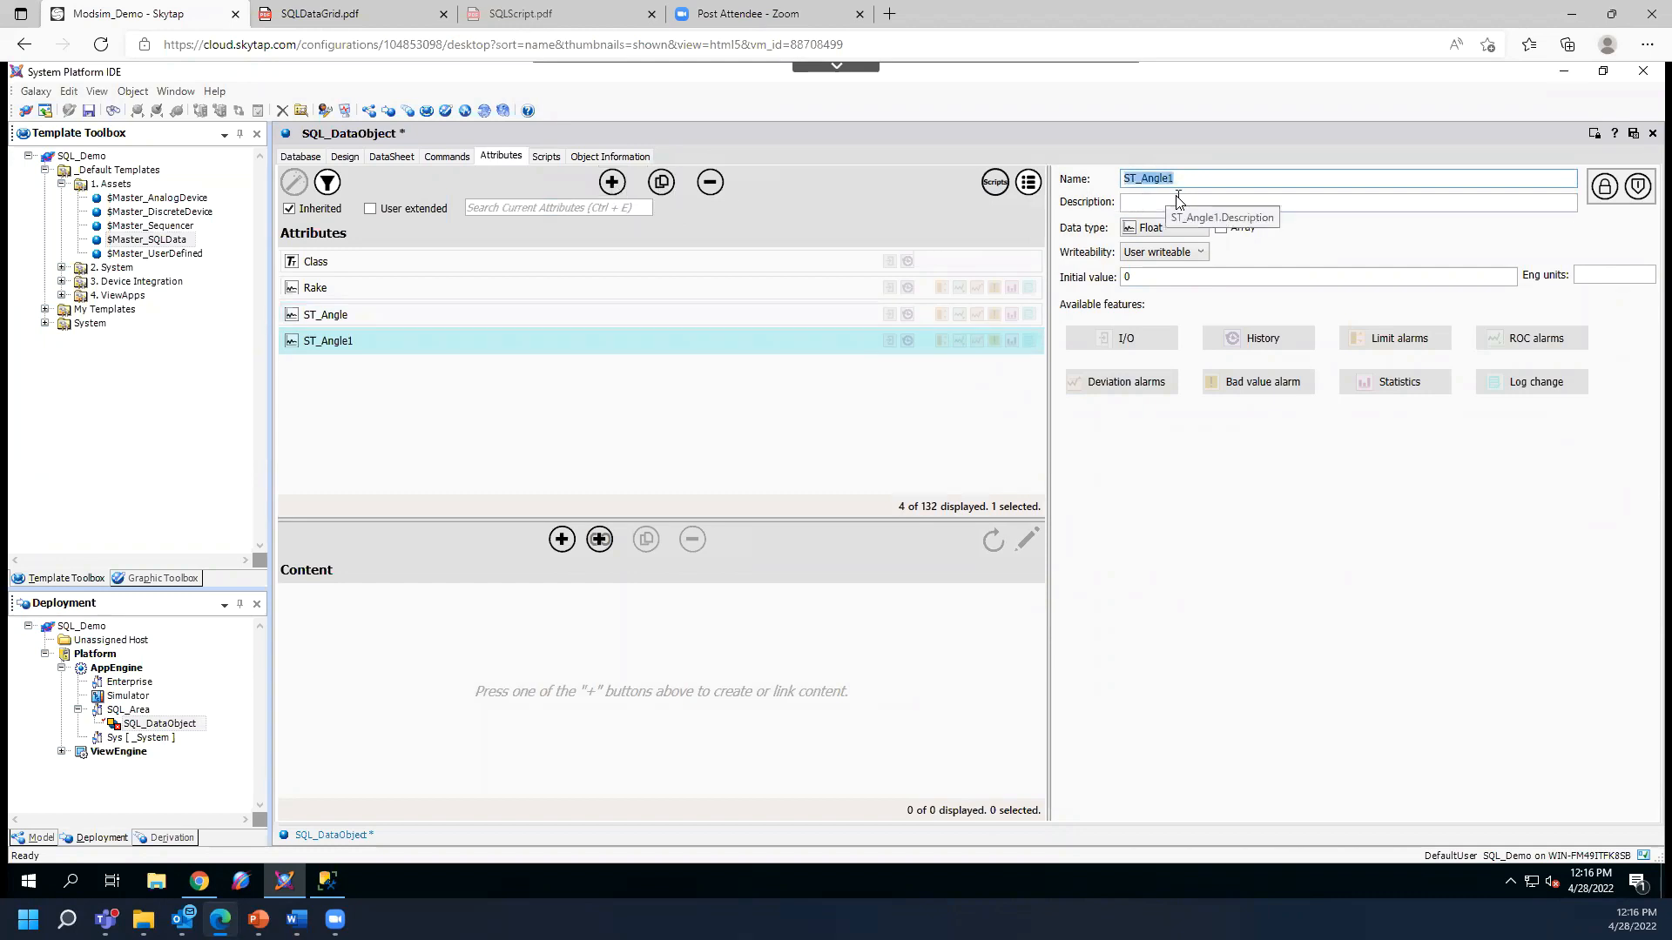
text(TT_Lengtjh)
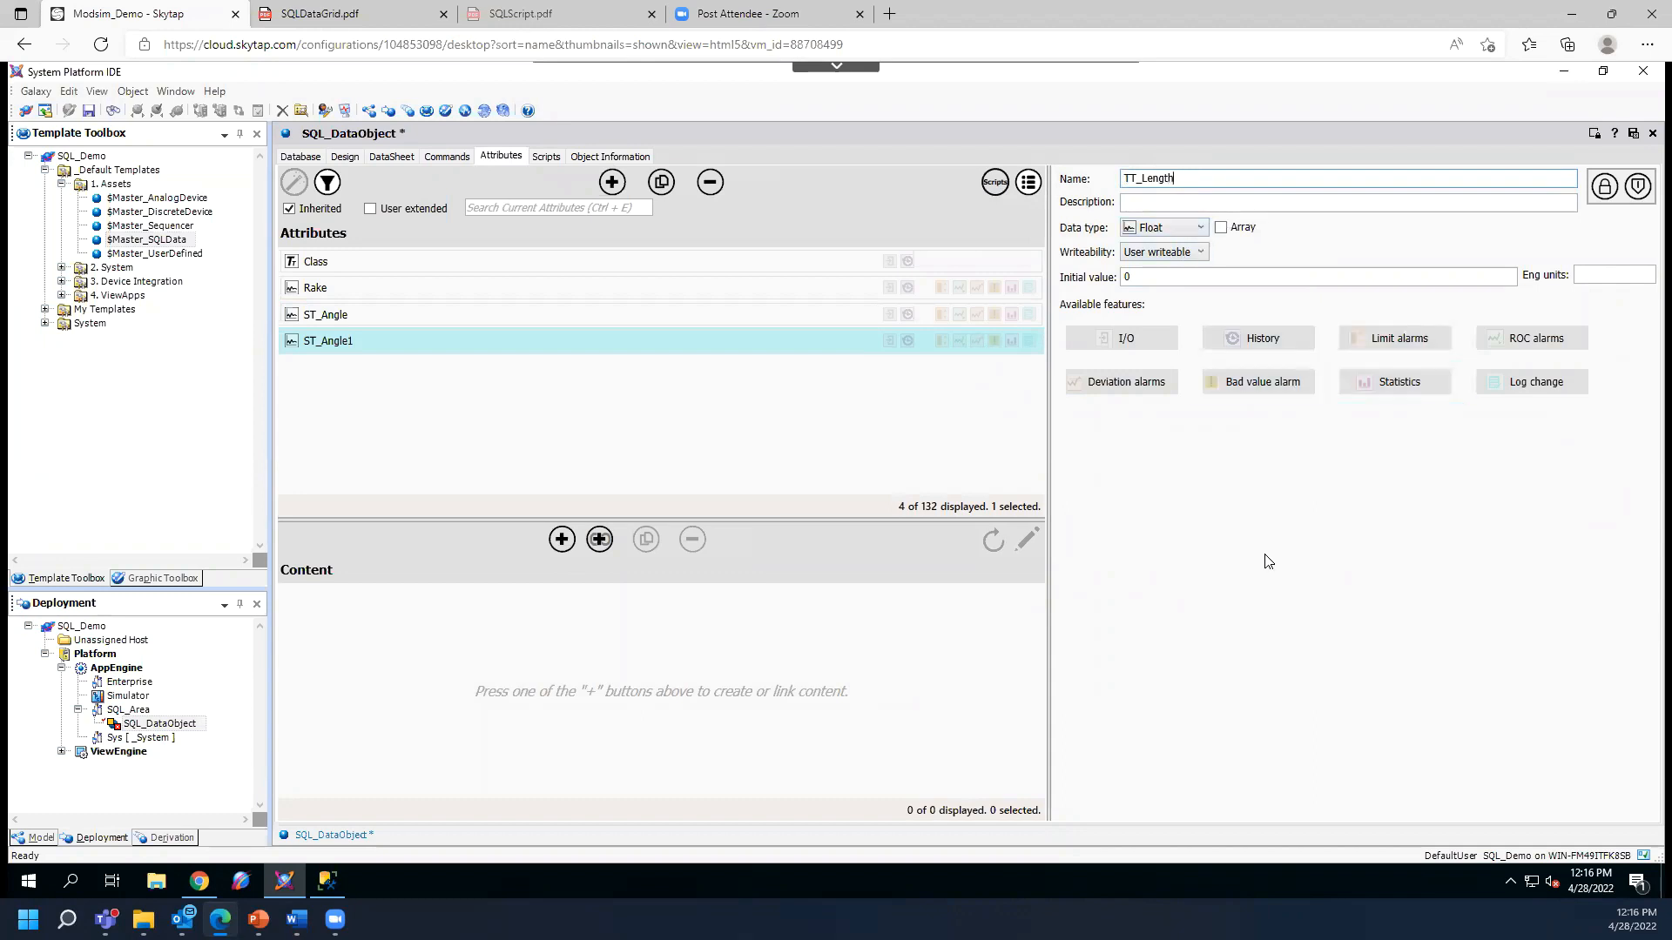
- Save and close SQL_DataObject, checking it in without a comment
click(344, 157)
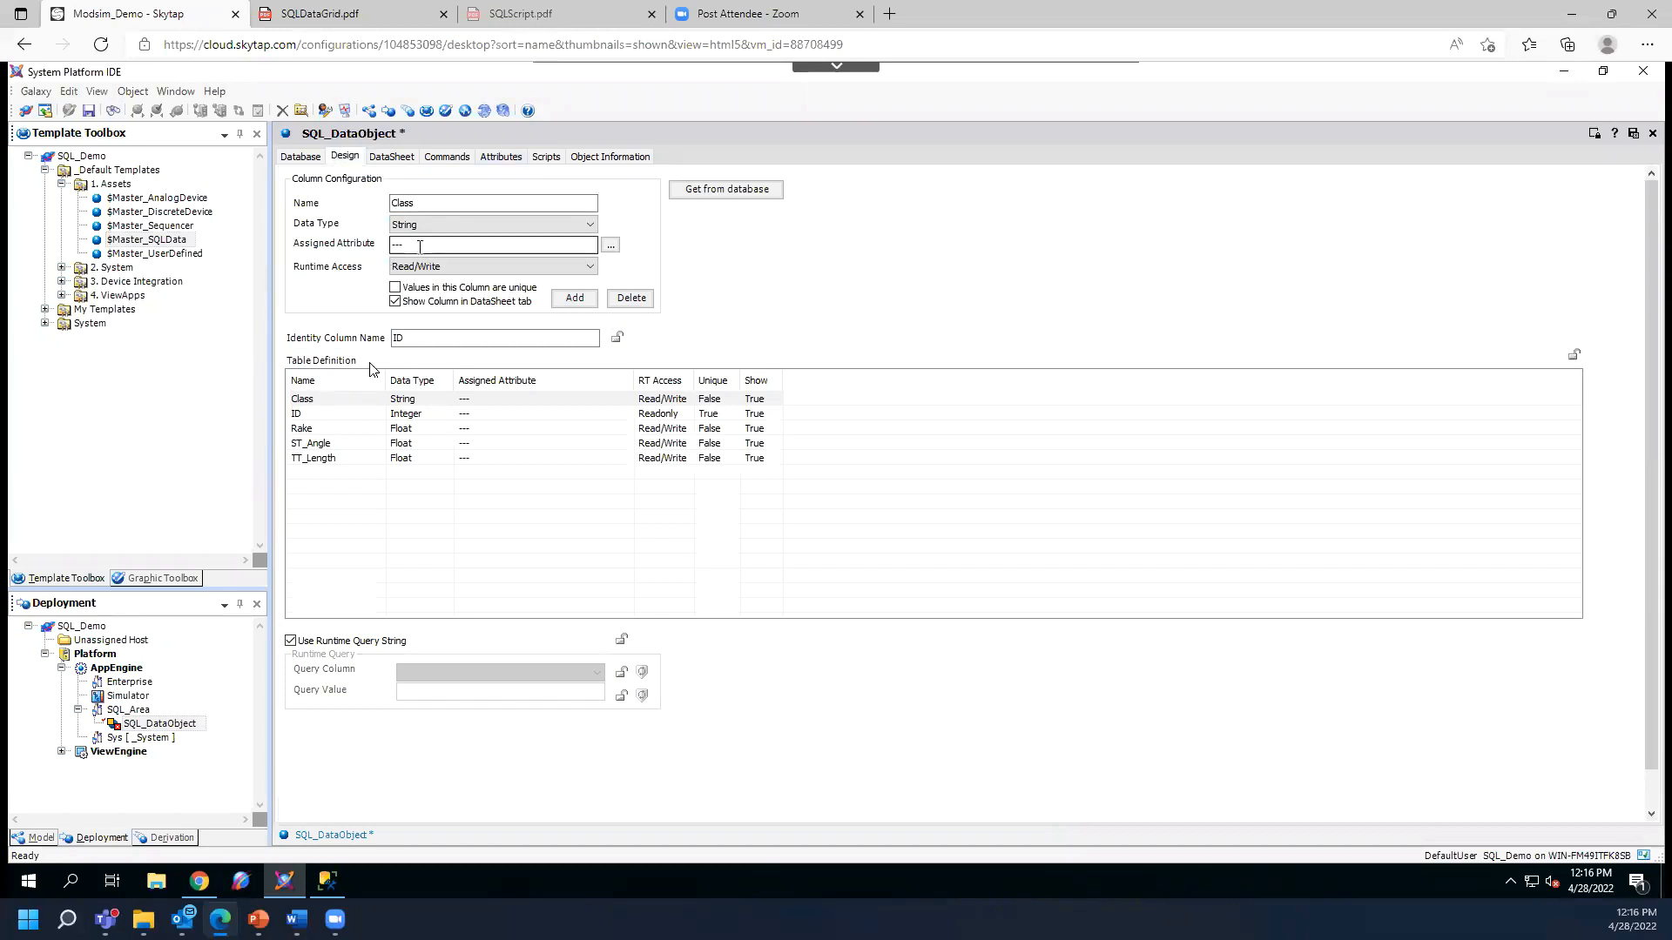
click(313, 402)
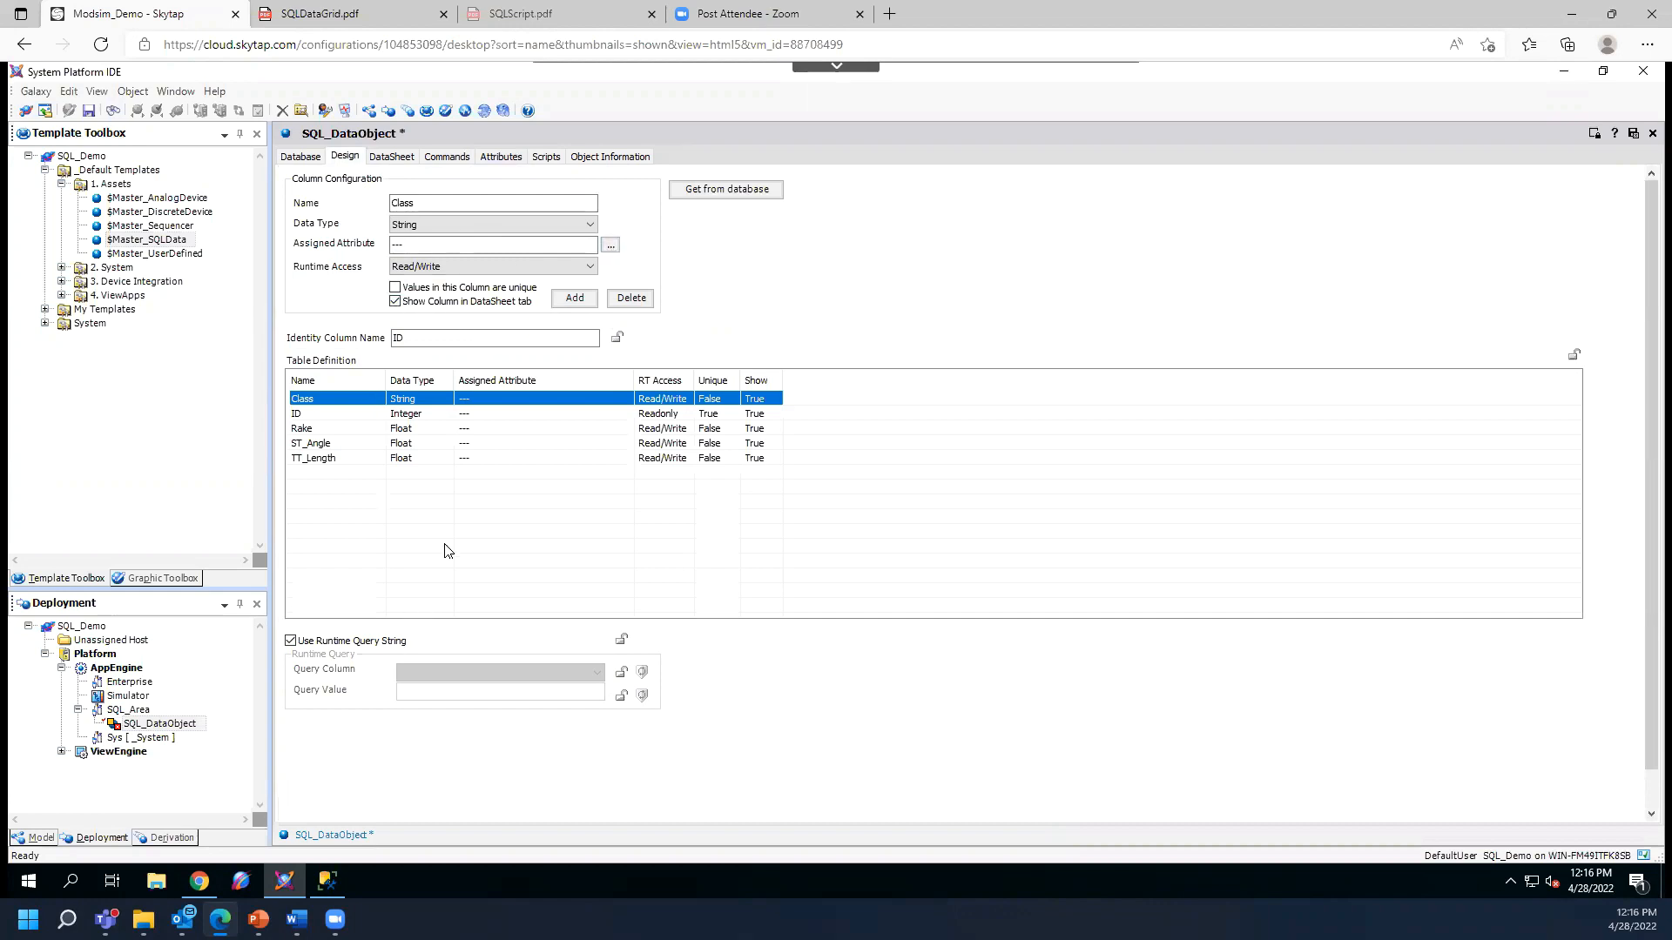
click(1633, 134)
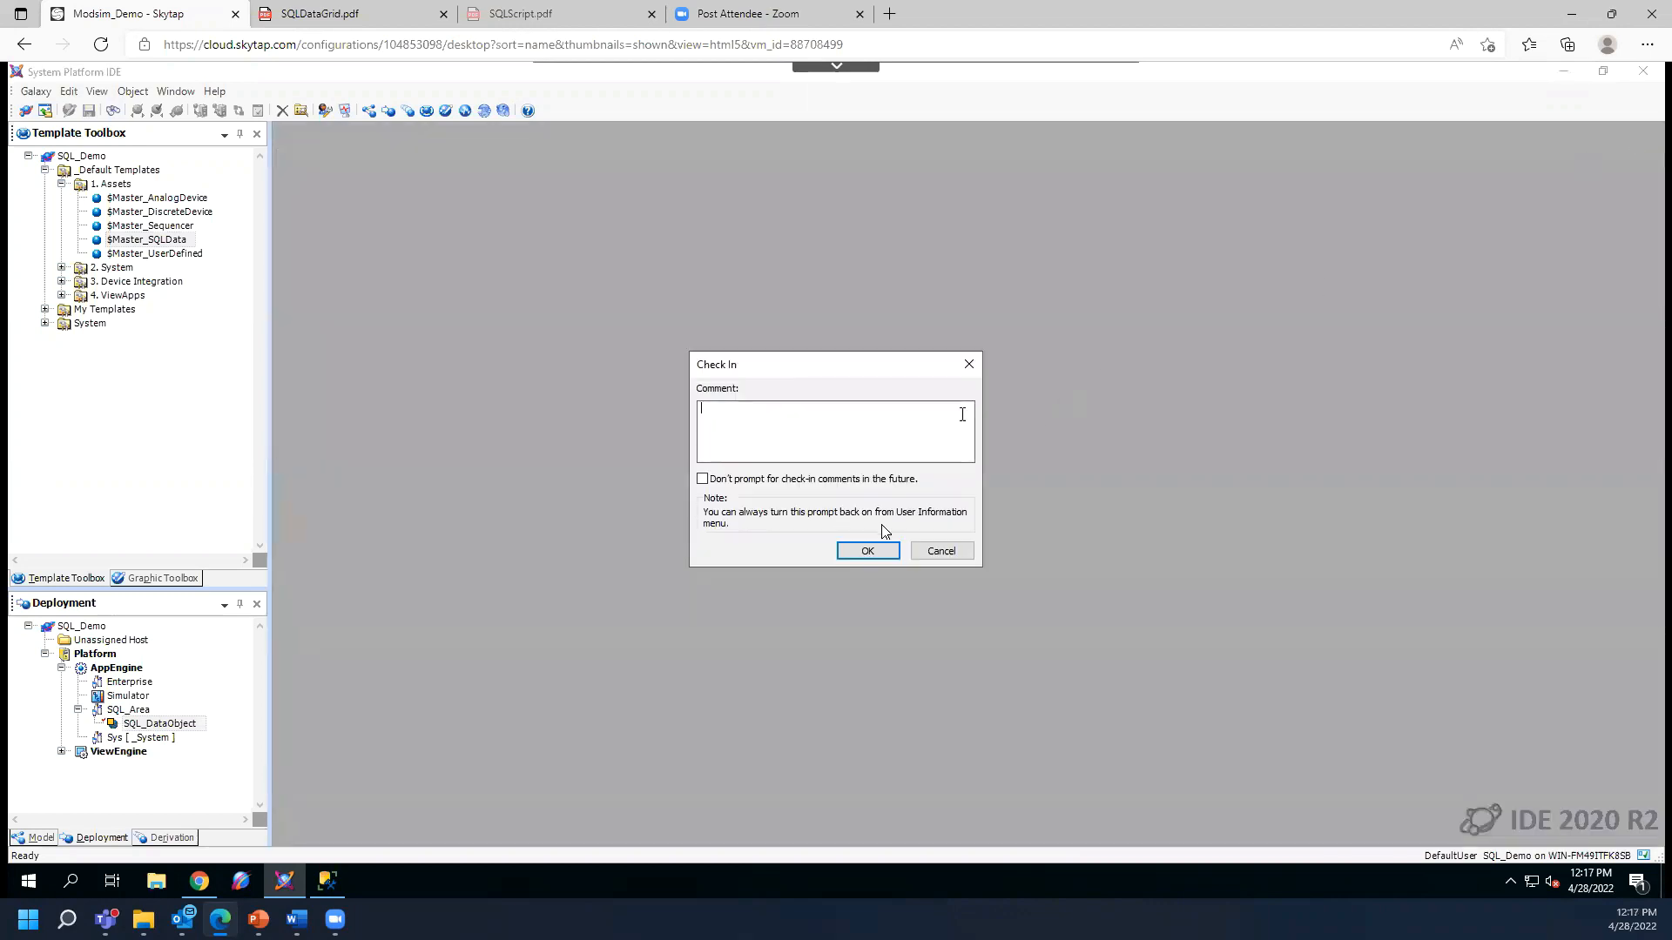
click(892, 550)
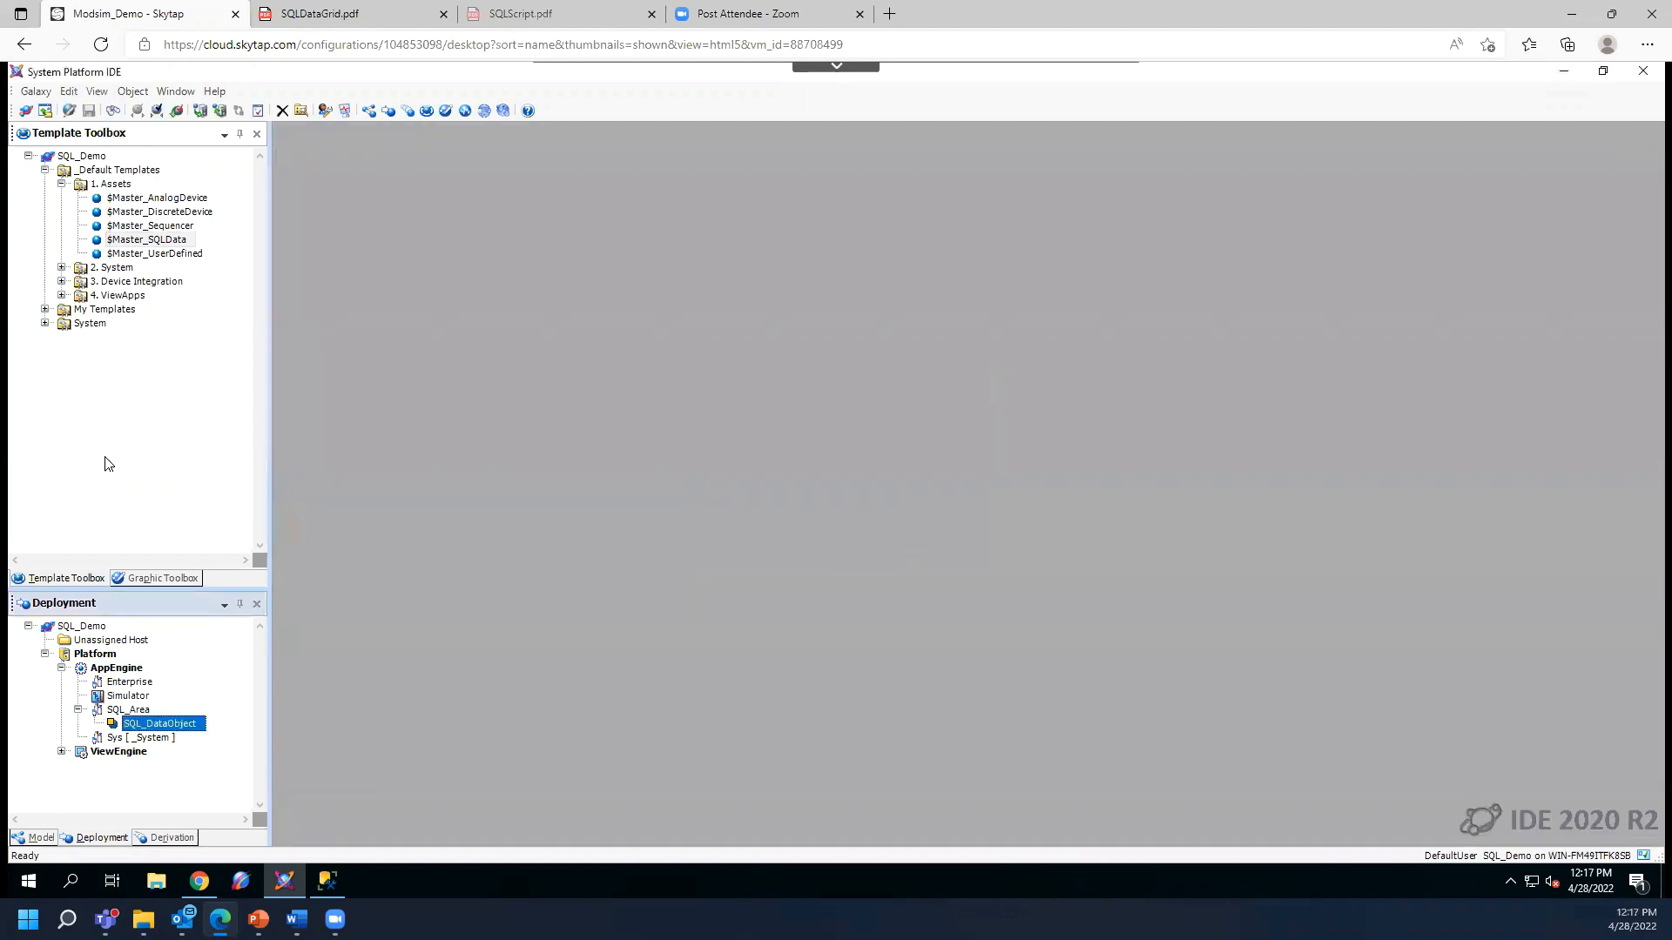
- Reopen SQL_DataObject from the SQL_Area and show its column design settings
click(148, 726)
key(Return)
double_click(109, 725)
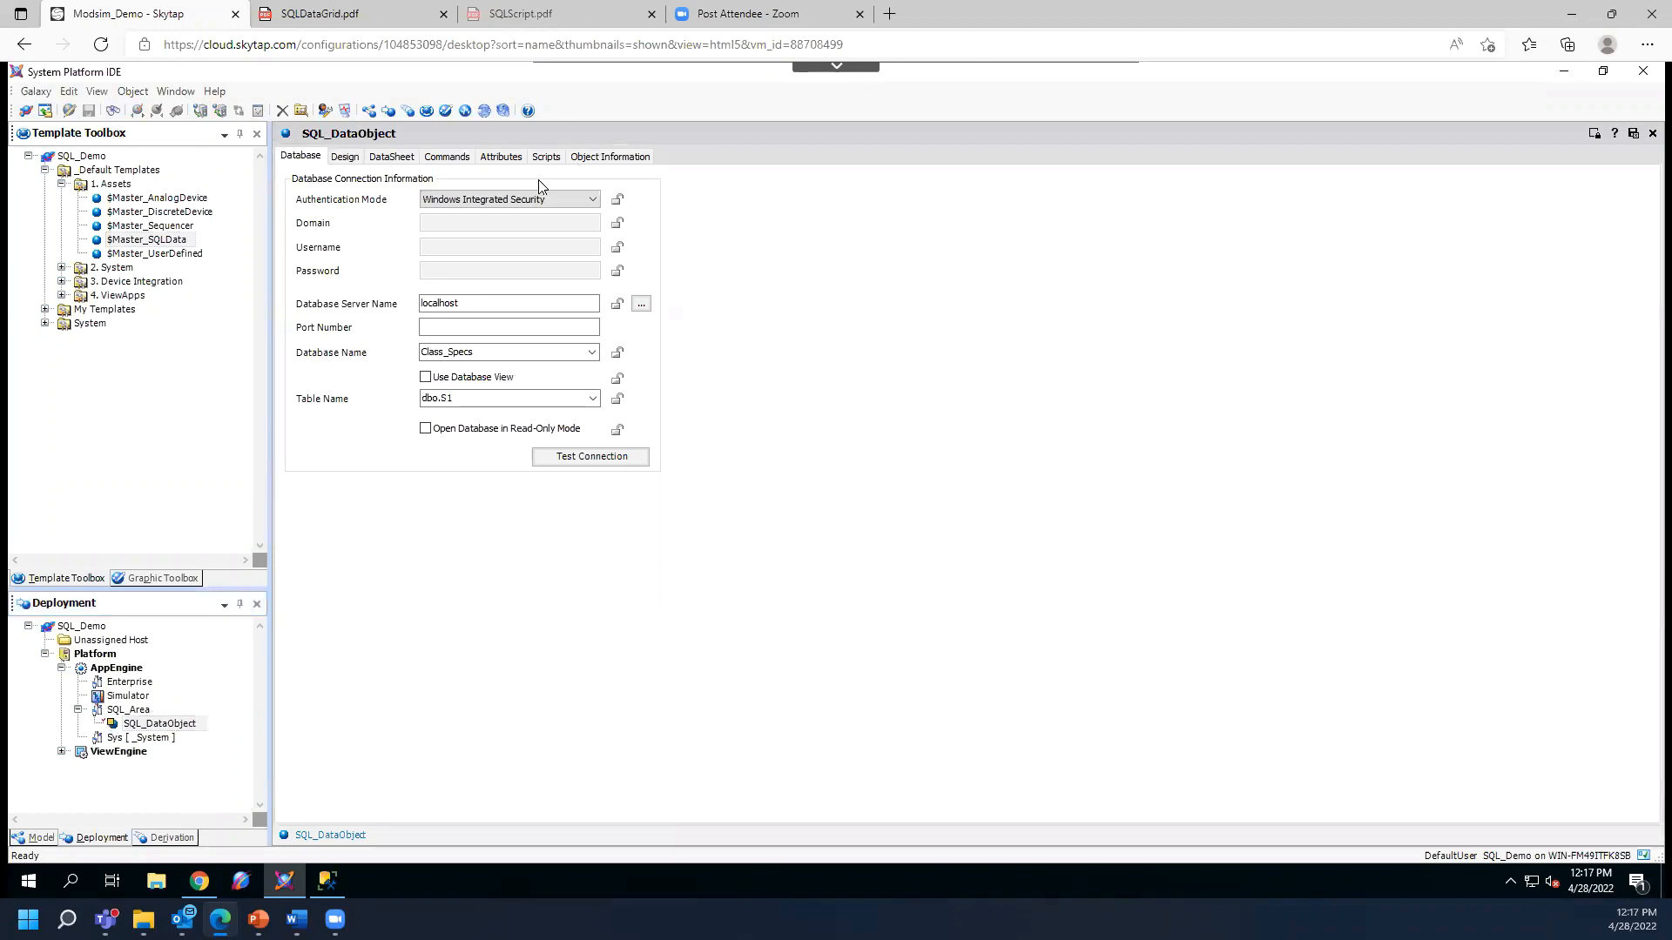
click(343, 159)
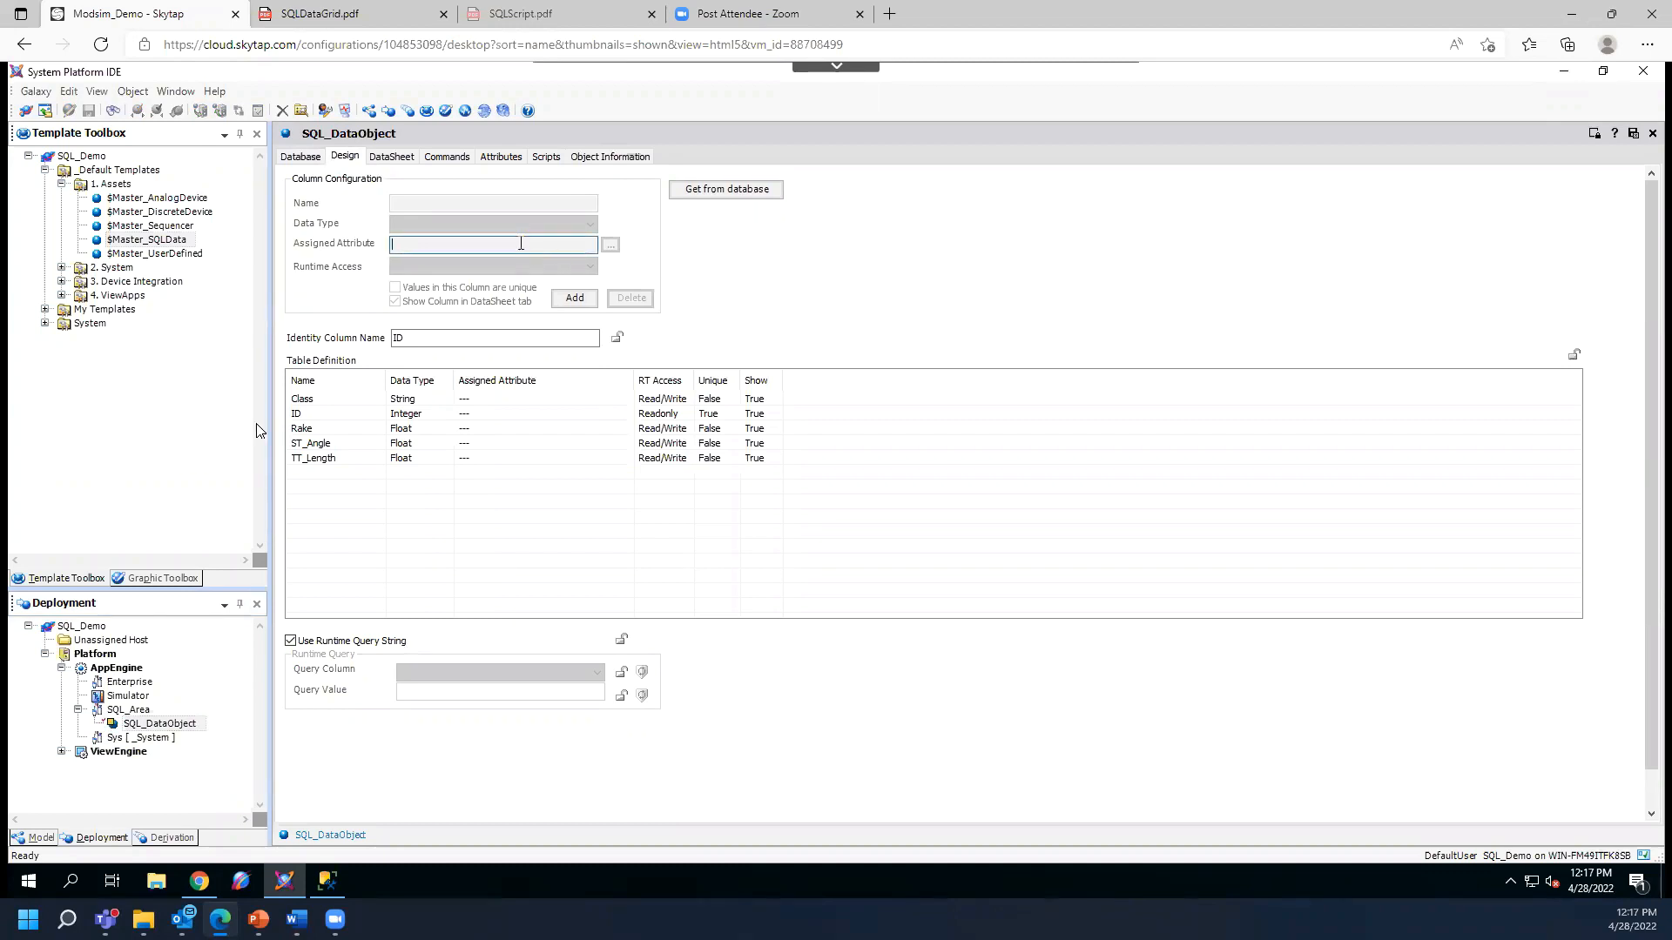
- Assign the SQL_DataObject.Class attribute to the Class column of the table definition
click(301, 401)
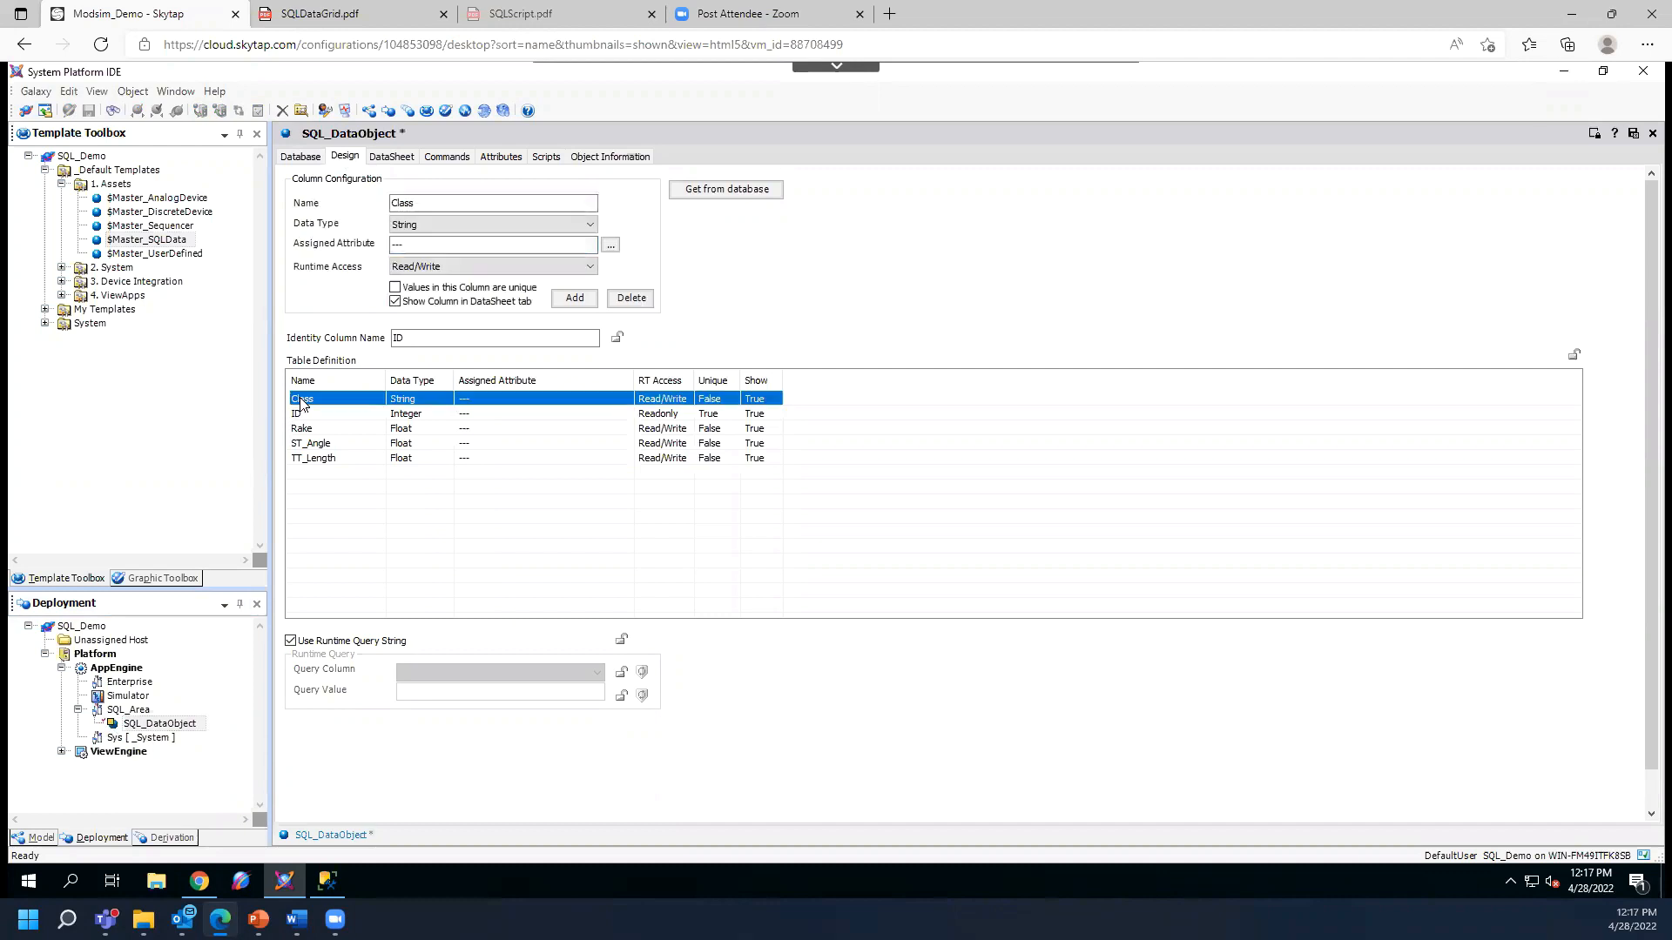
click(610, 248)
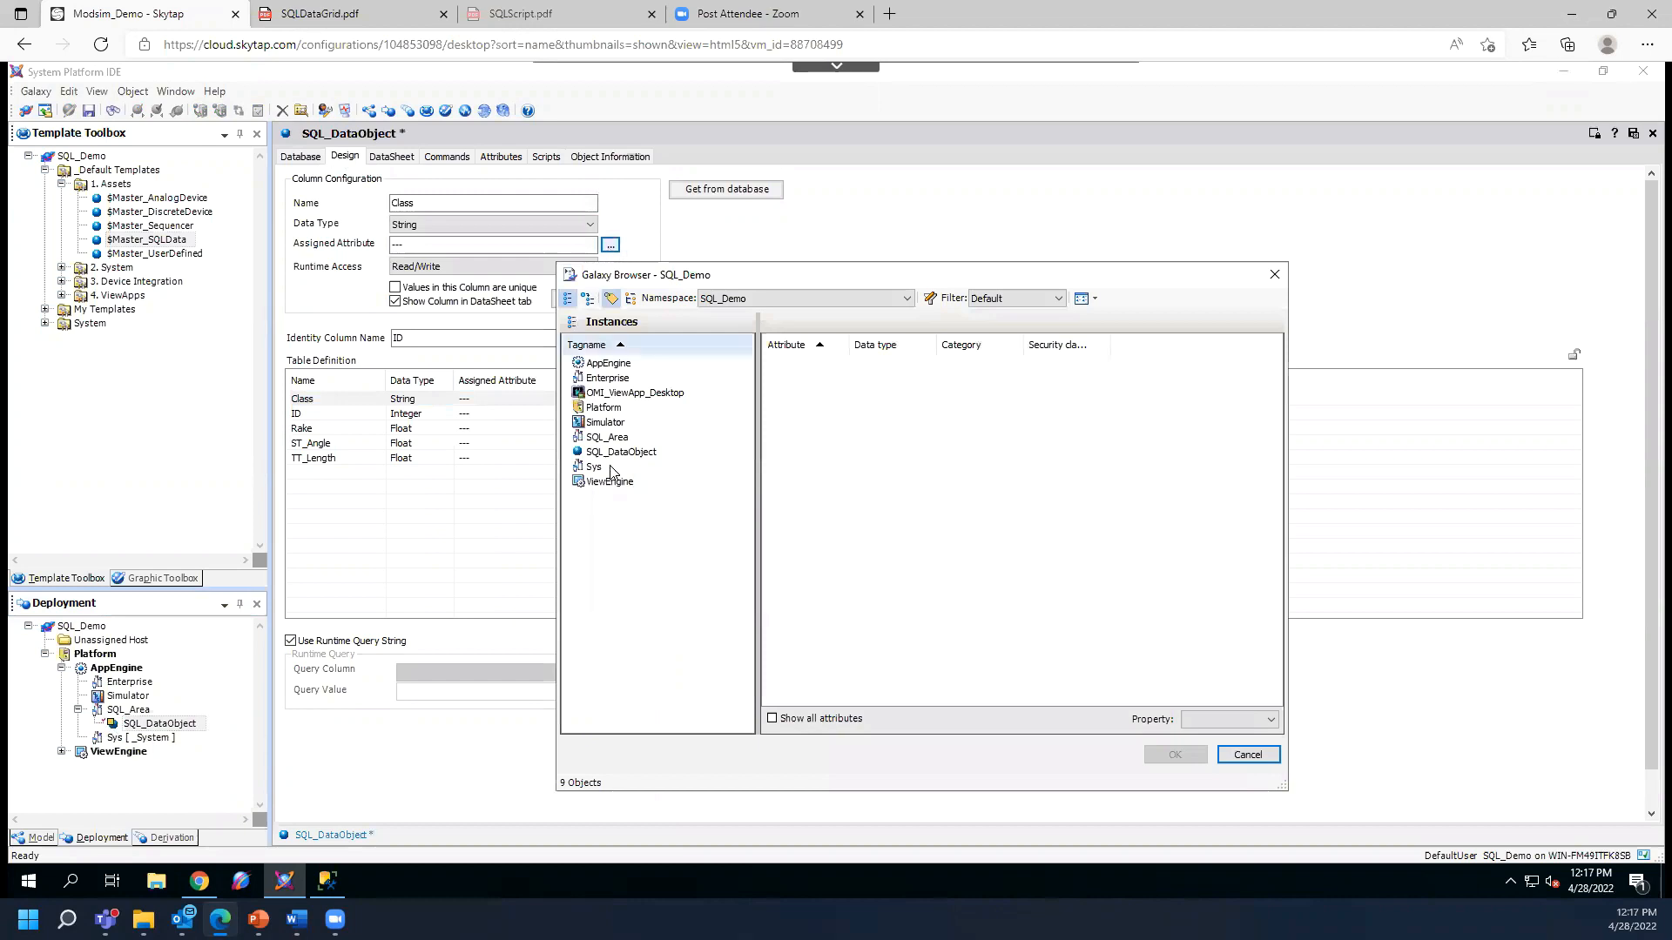
click(607, 453)
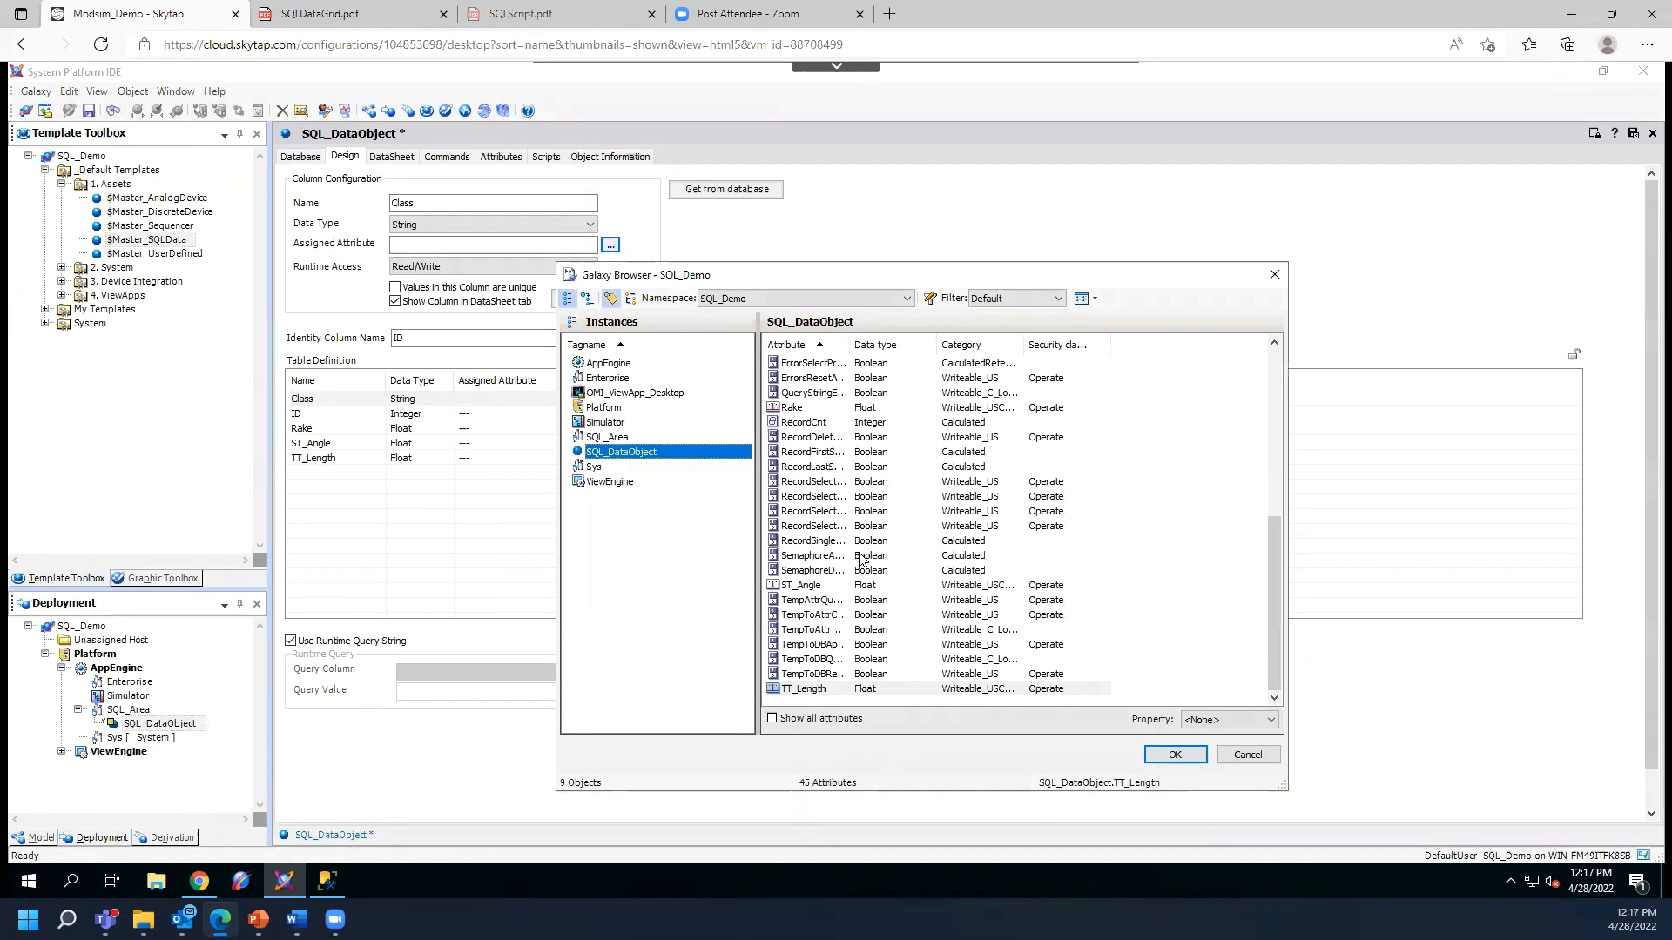
scroll(827, 497, up, 7)
click(825, 495)
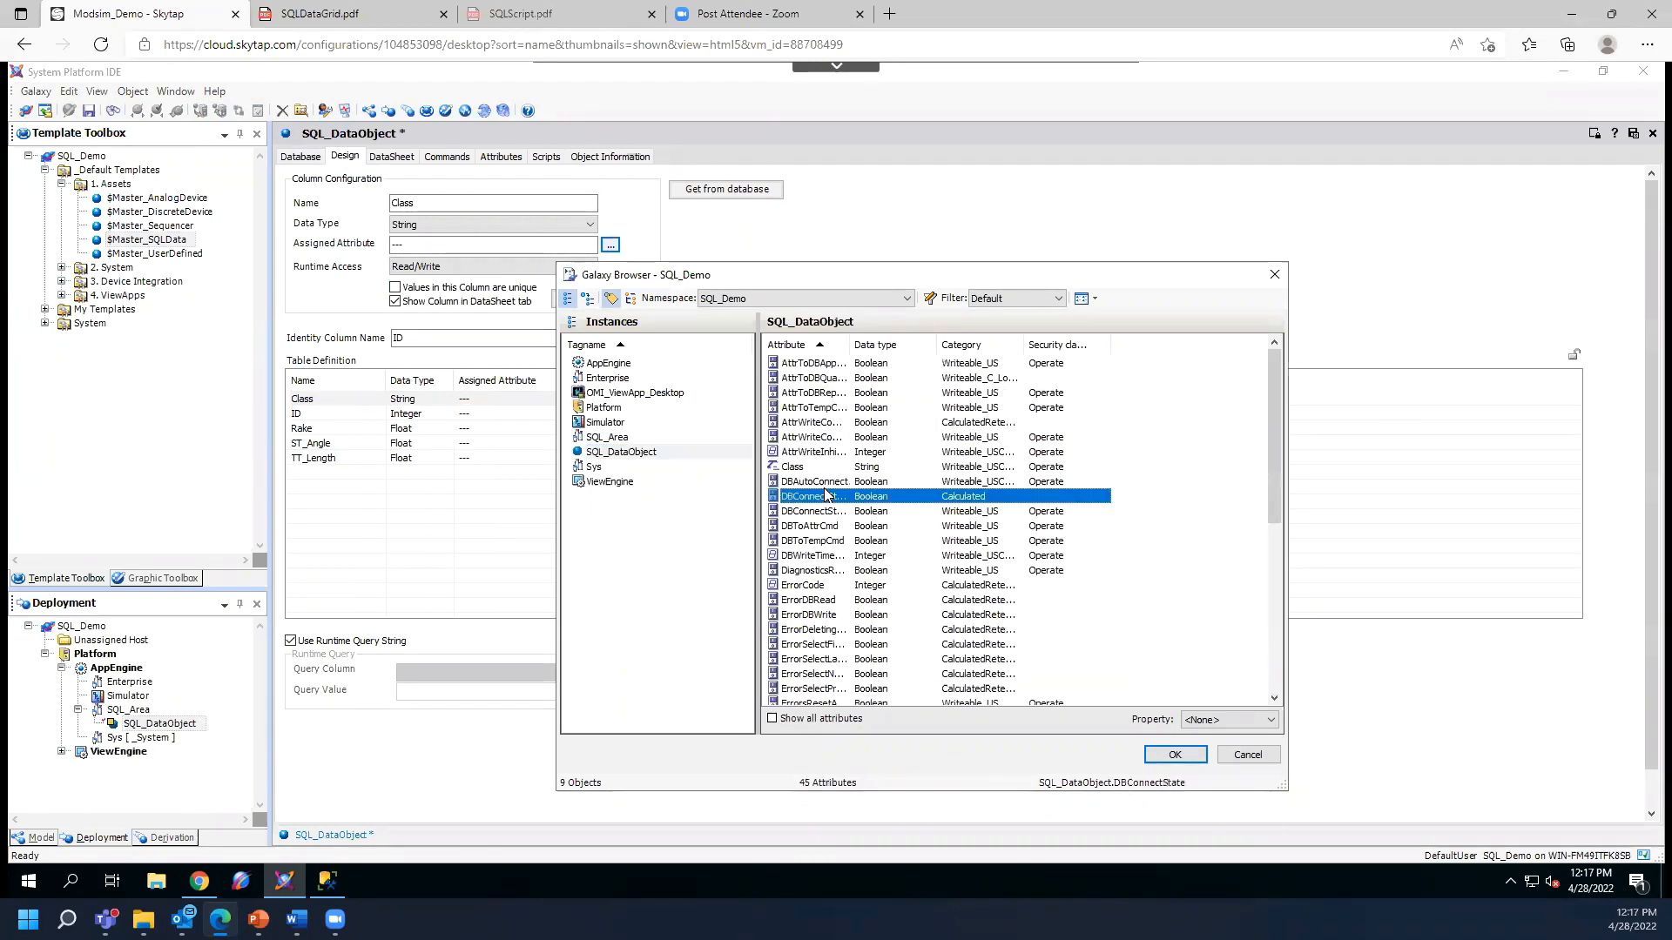
click(814, 468)
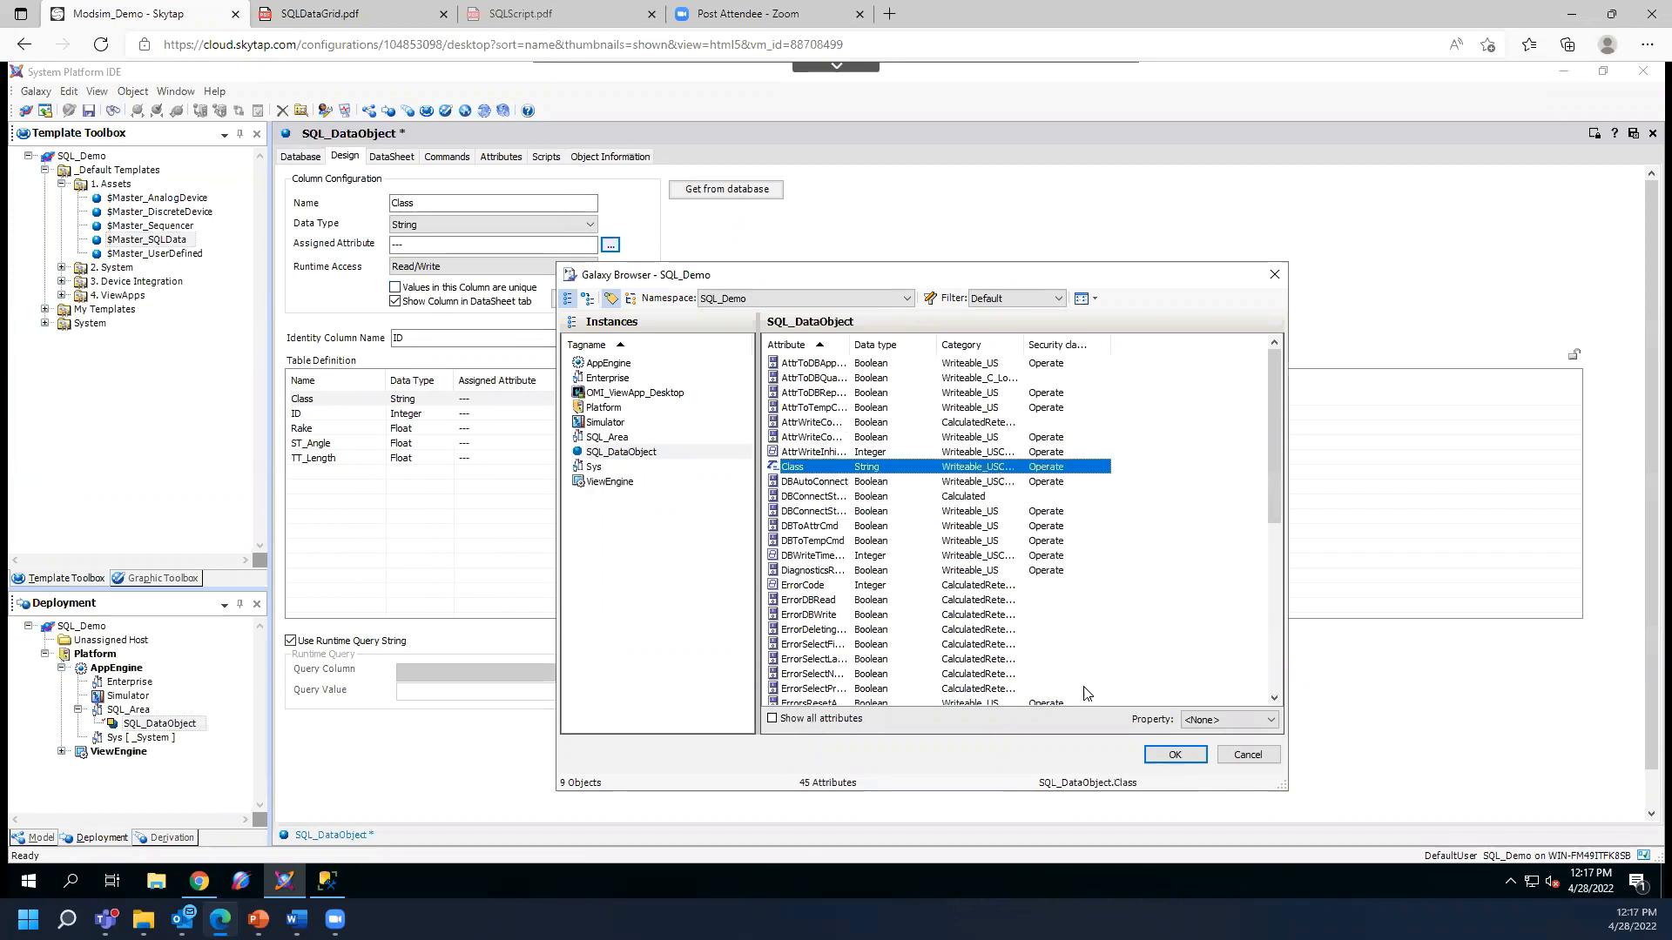
click(1175, 754)
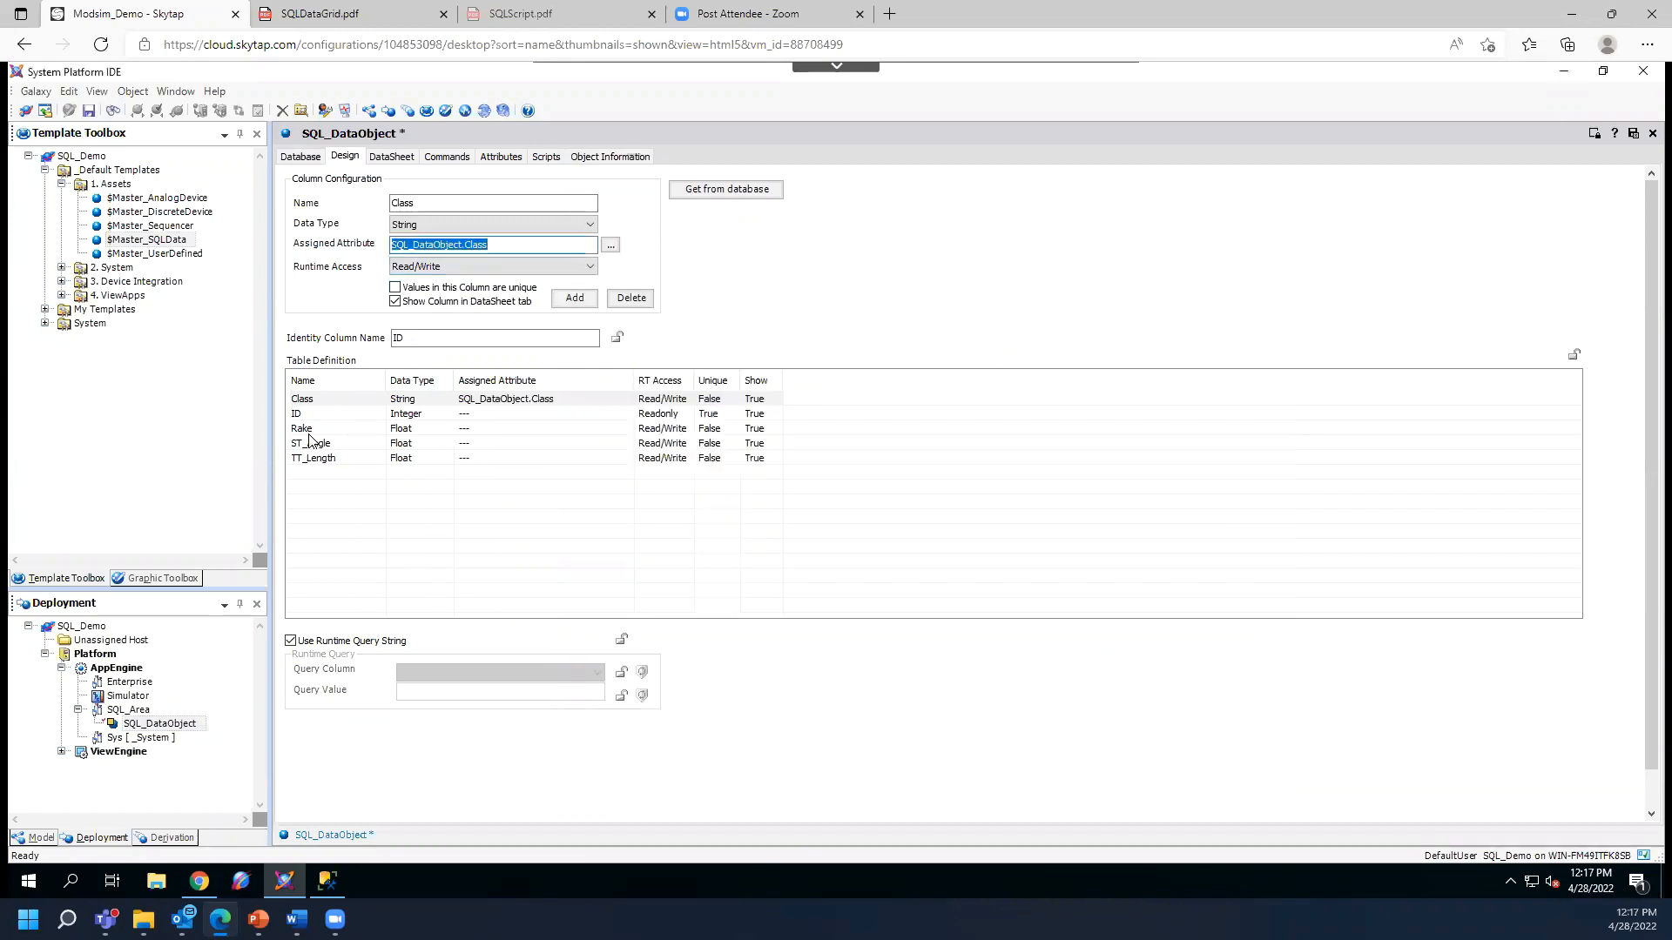
- Assign the SQL_DataObject.Rake attribute to the Rake column of the table definition
click(301, 430)
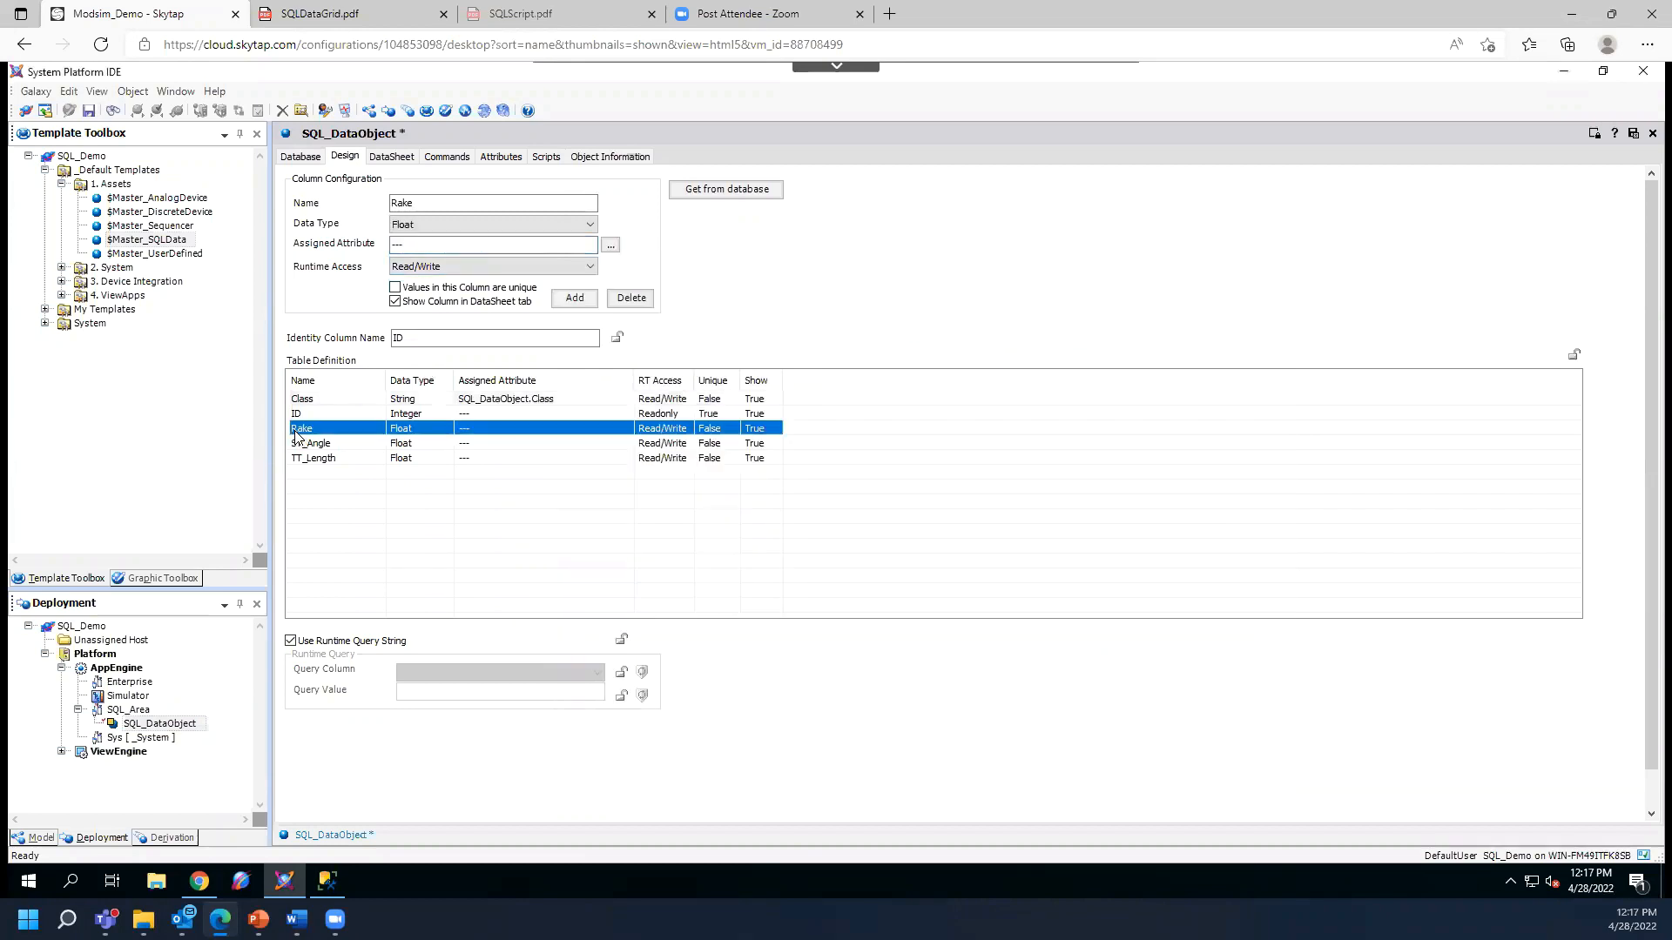
click(611, 248)
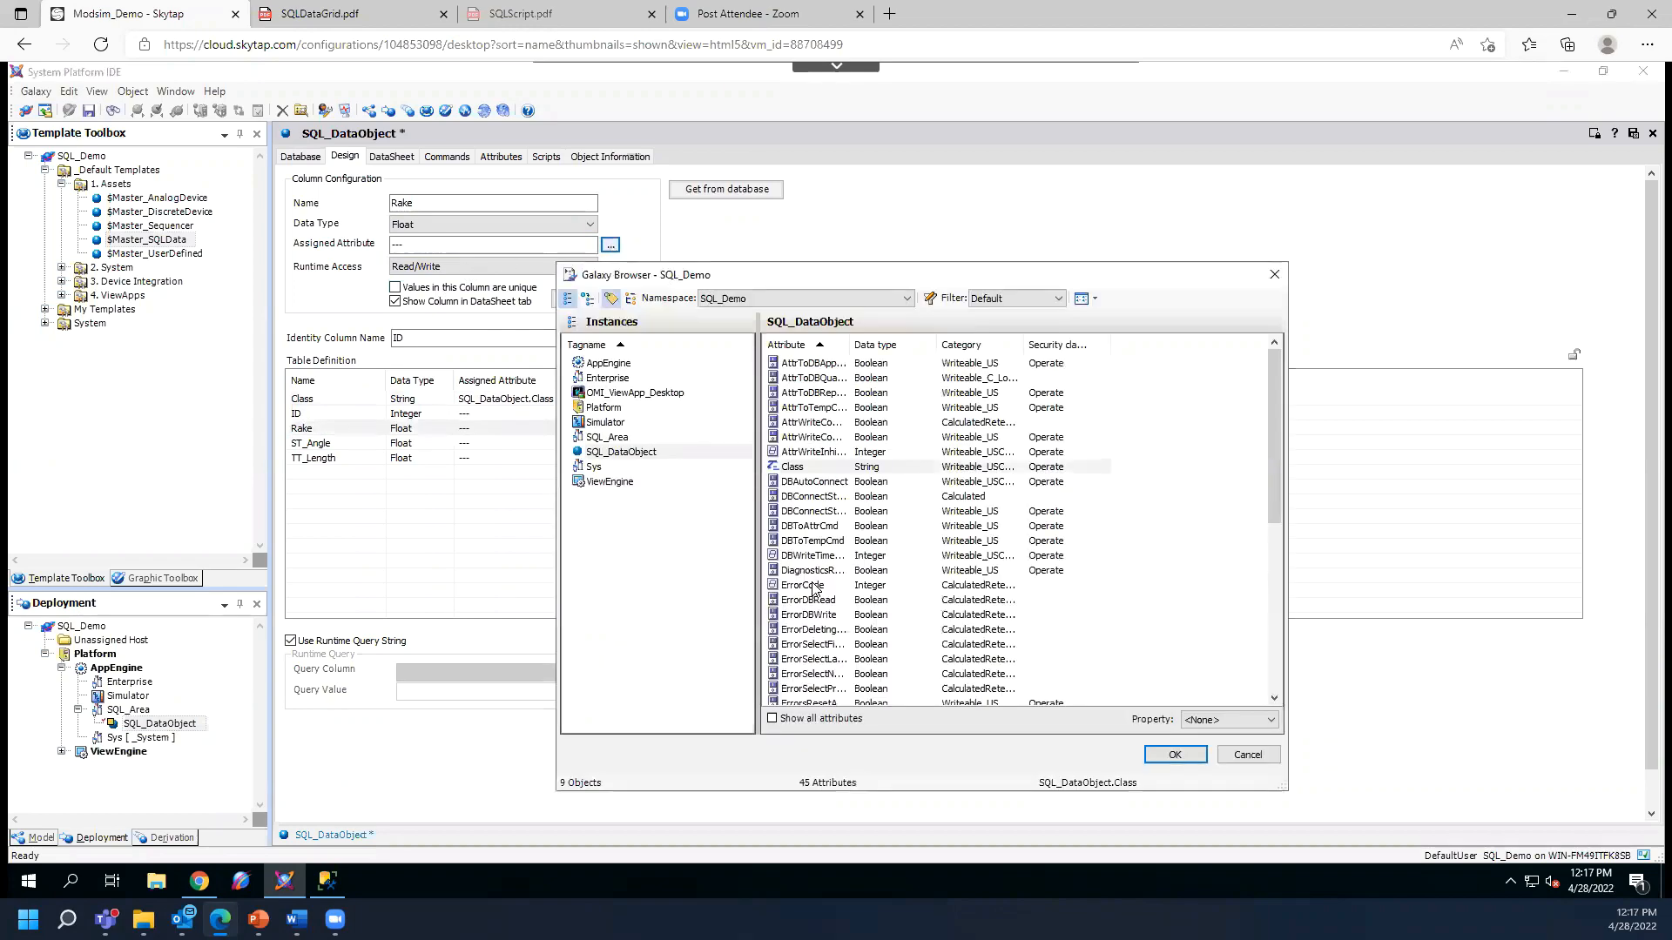
scroll(819, 604, down, 7)
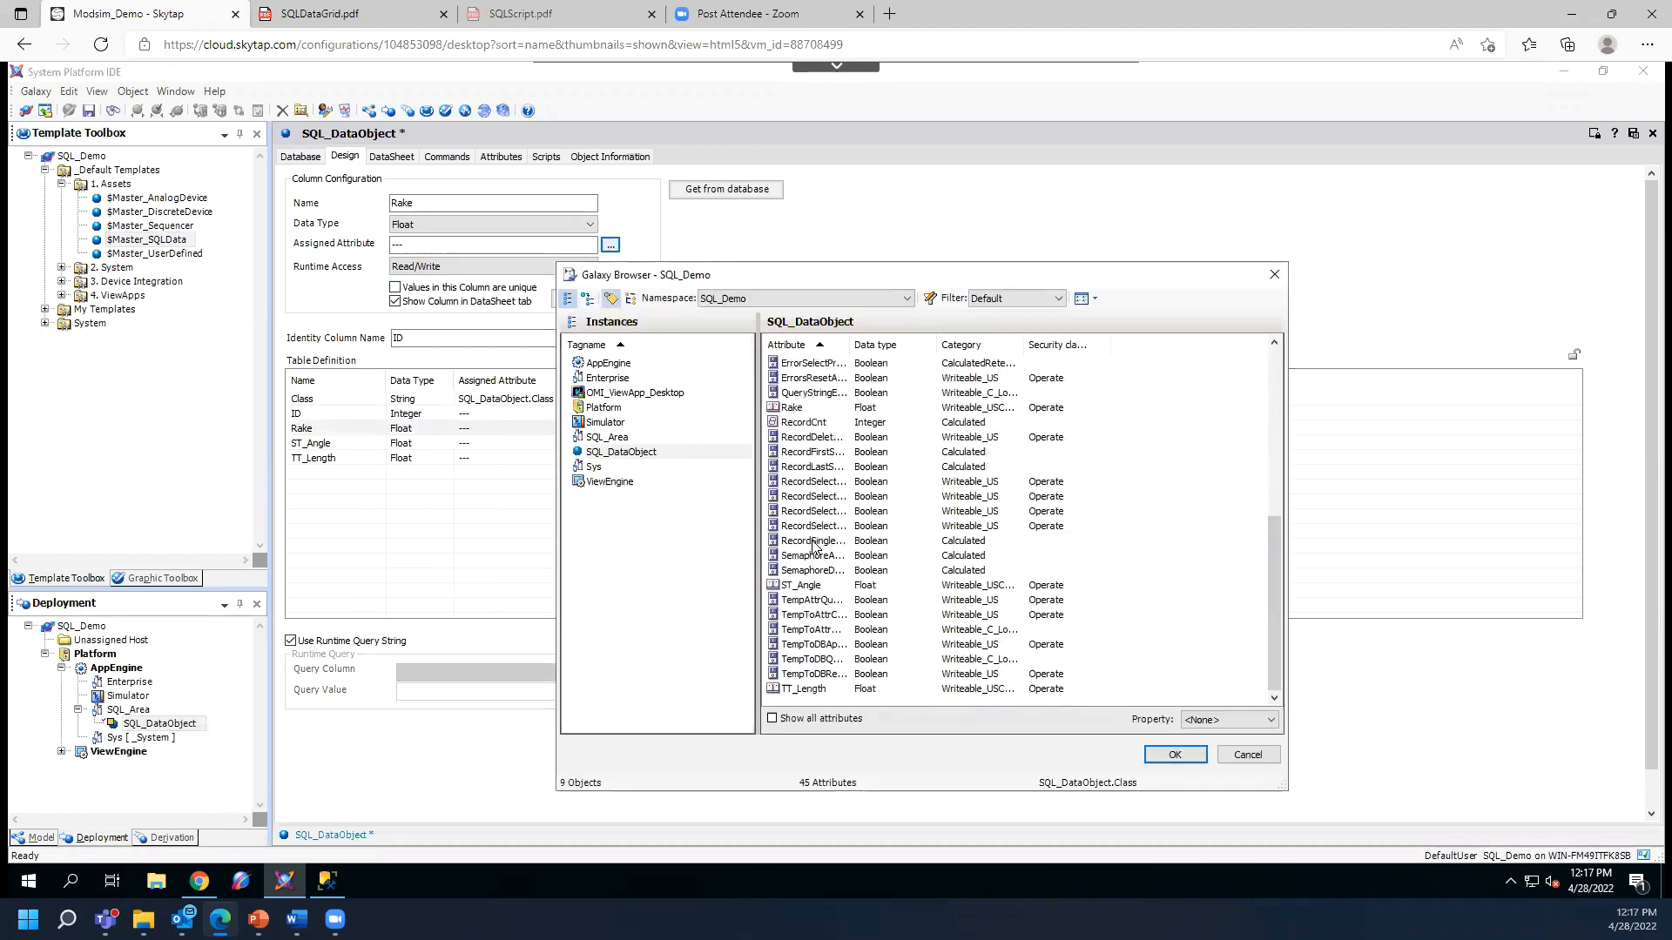
click(793, 410)
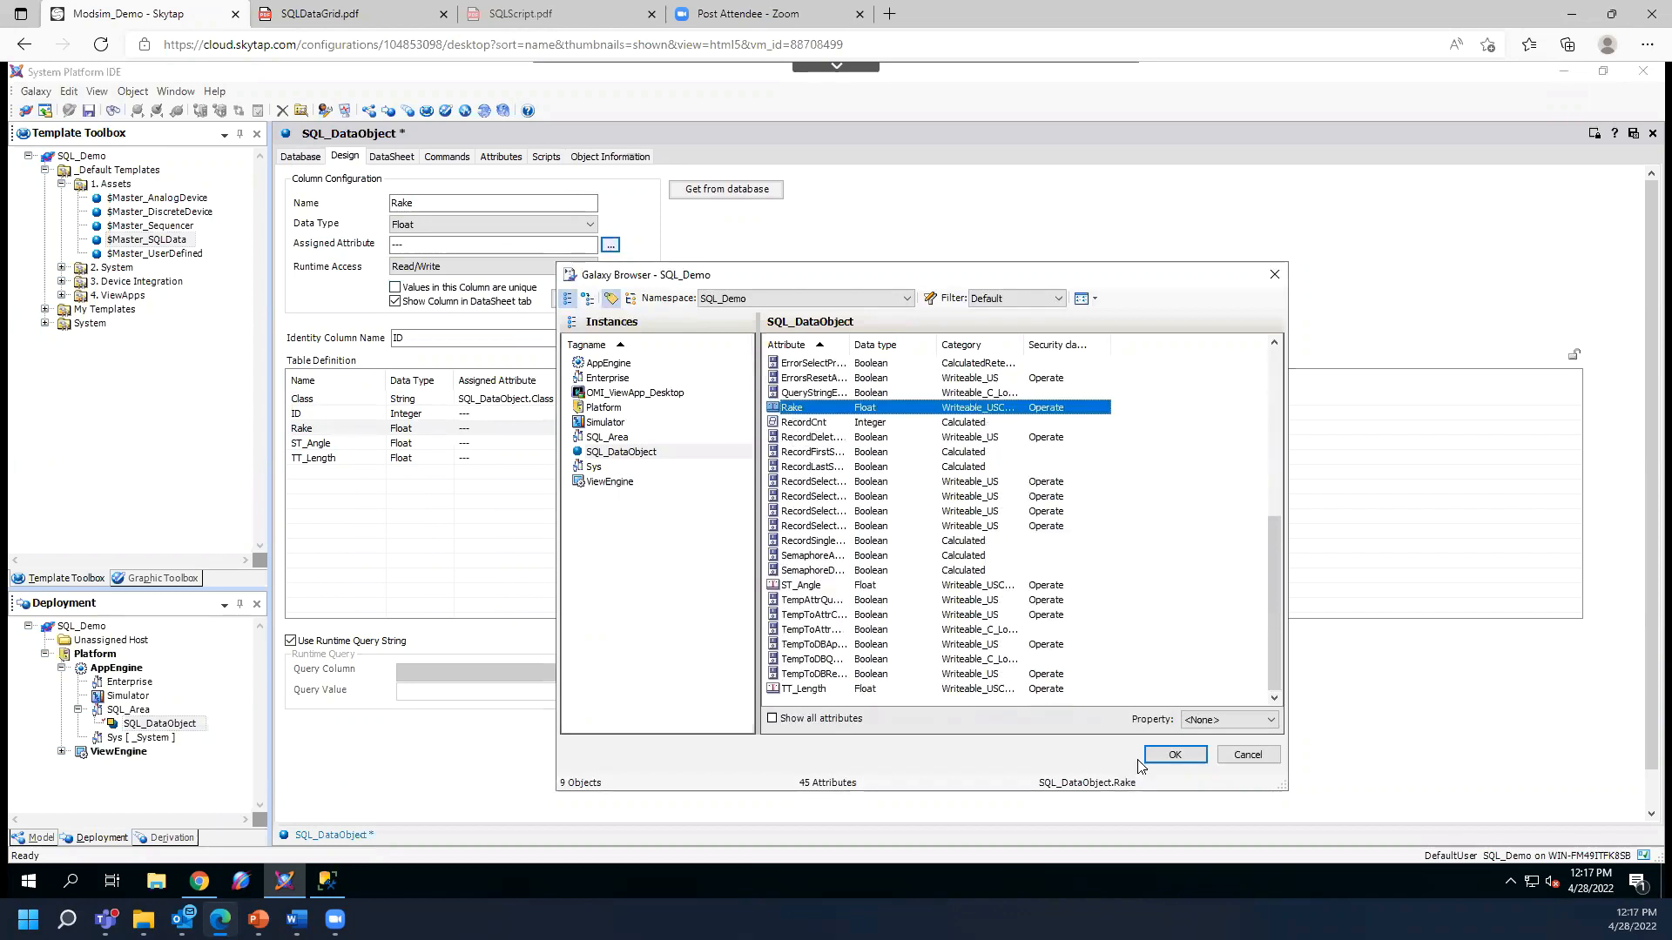
click(1173, 756)
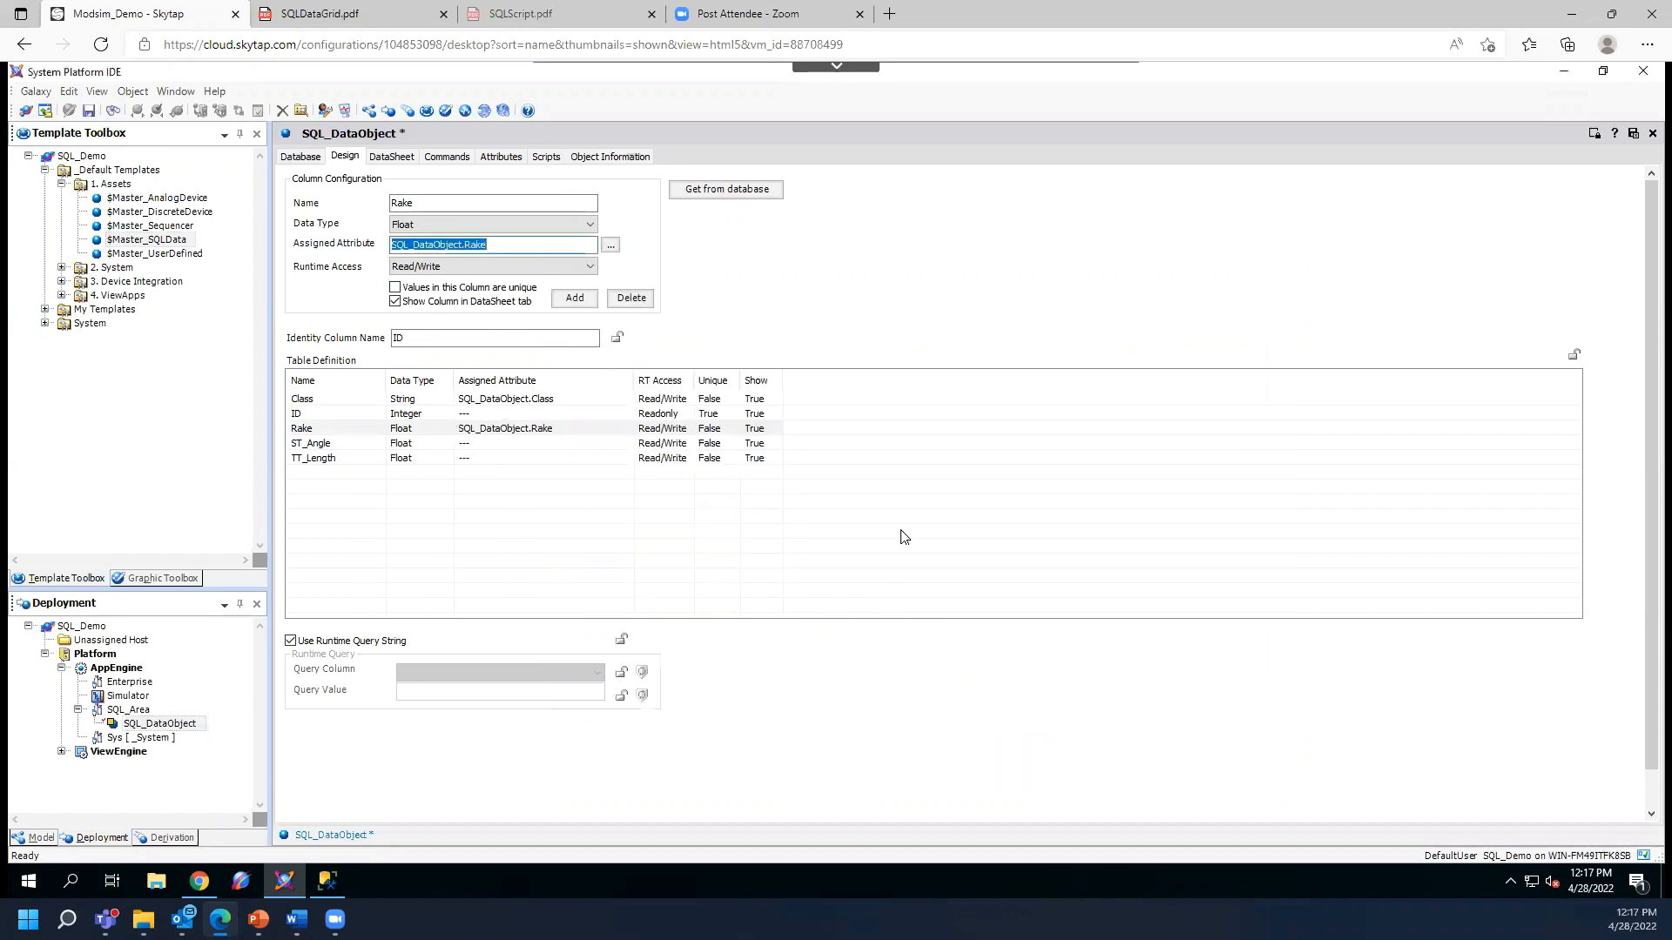
- Assign the SQL_DataObject.ST_Angle attribute to the ST_Angle column of the table definition
click(312, 445)
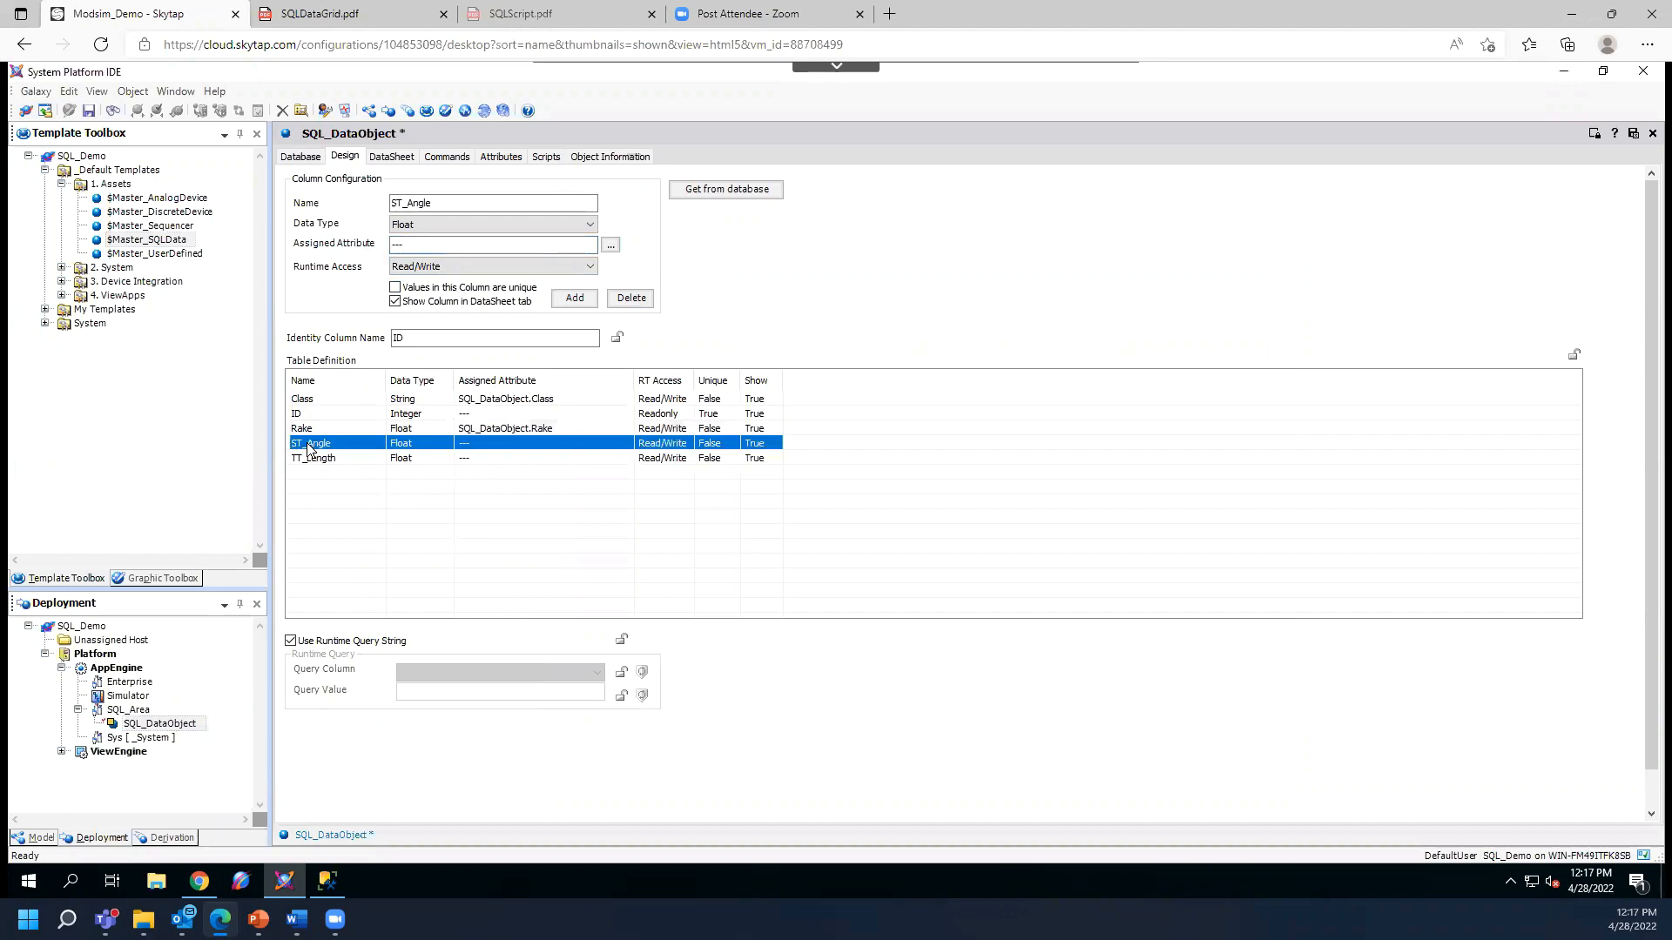
click(610, 245)
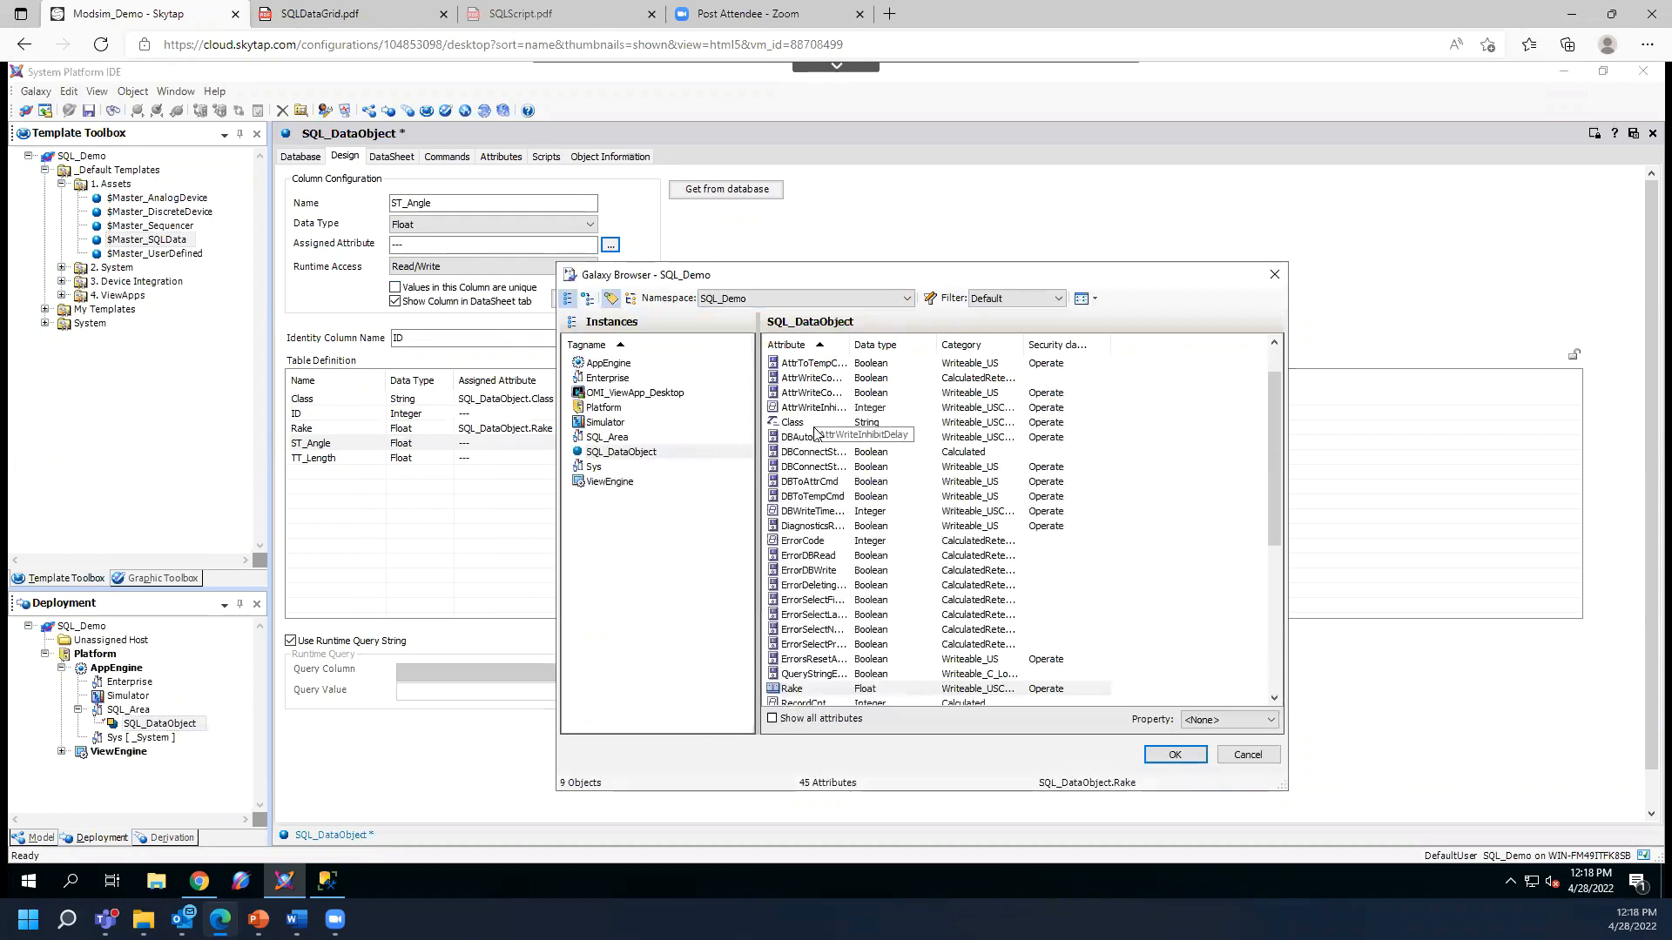
scroll(841, 612, down, 7)
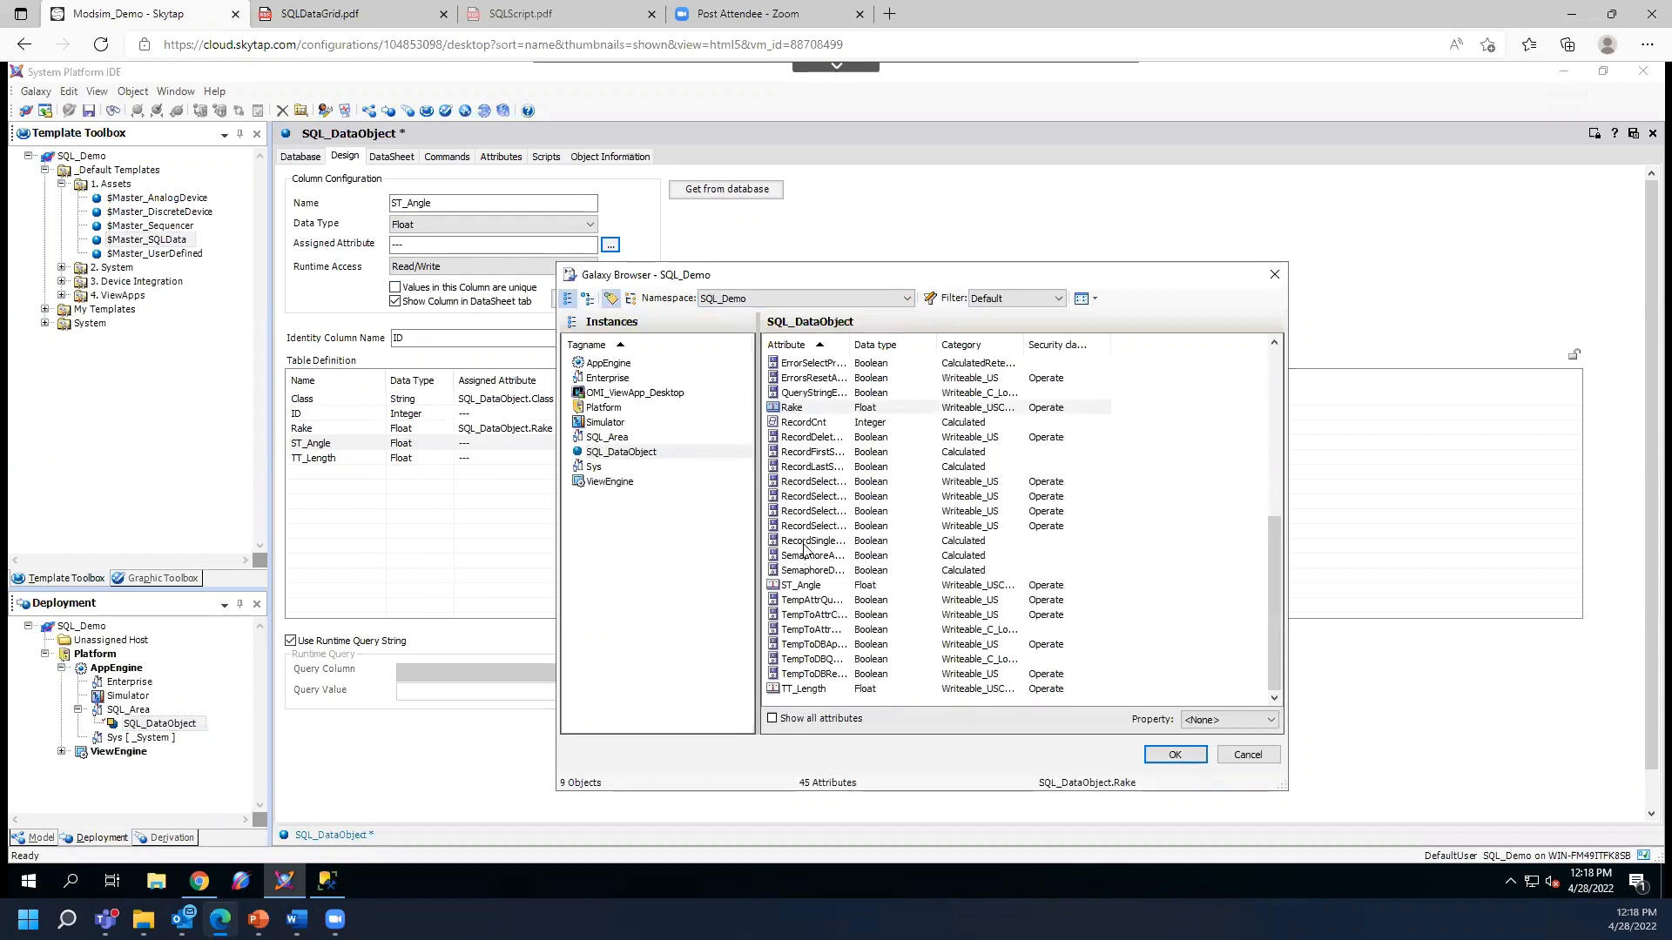
click(805, 585)
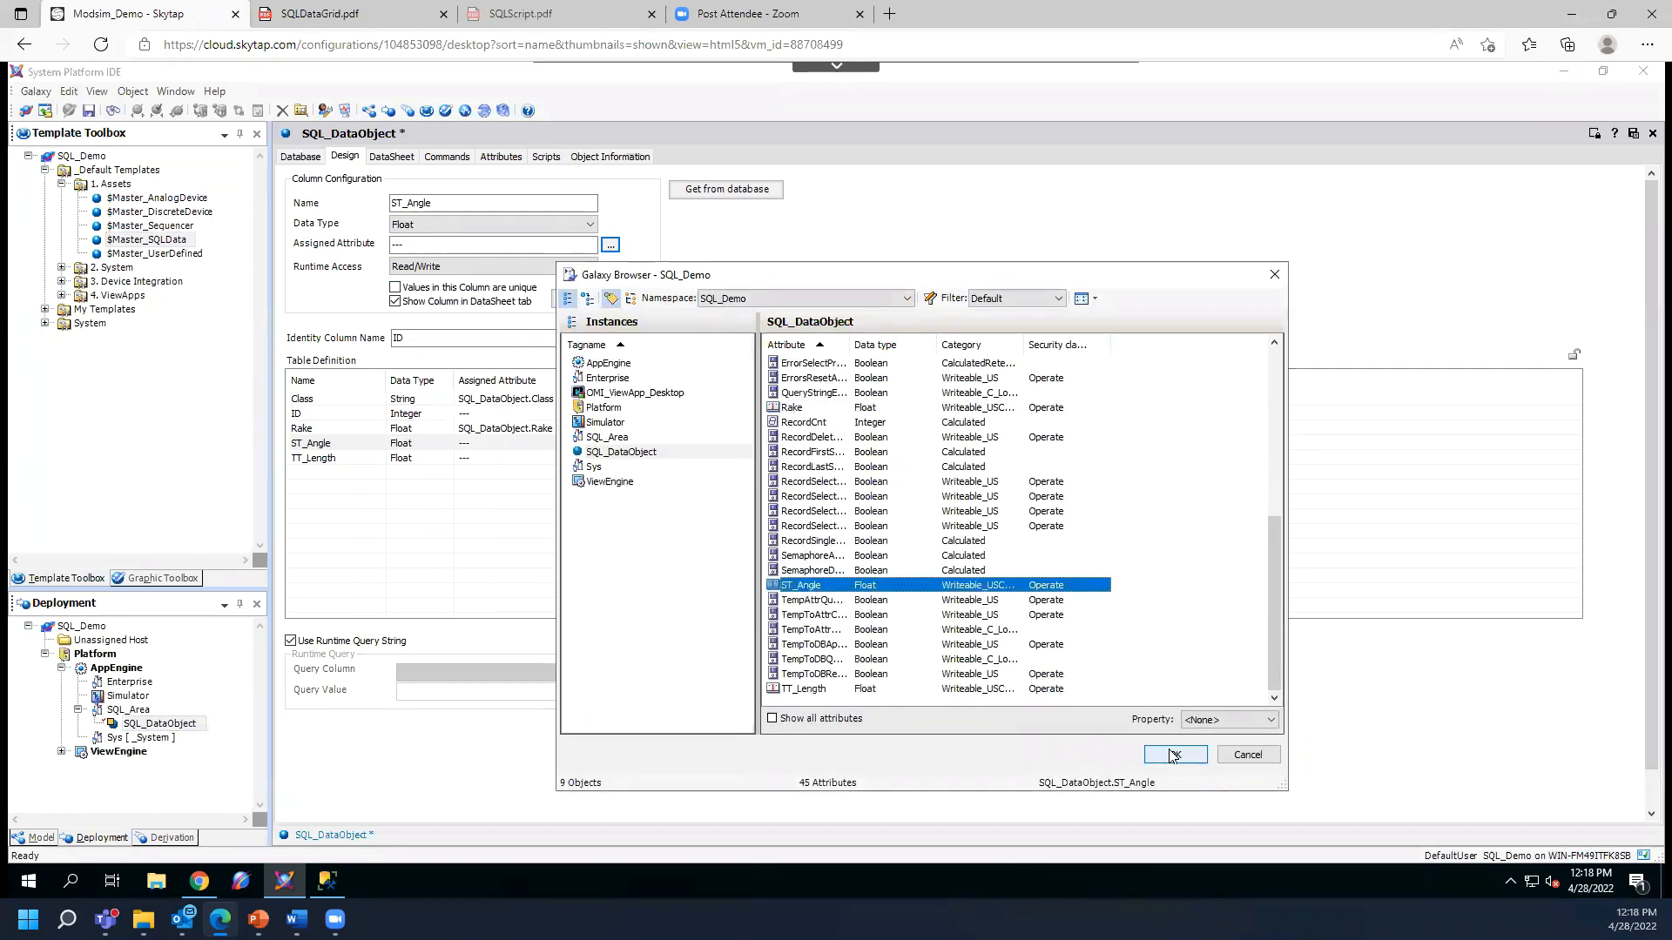
click(1173, 754)
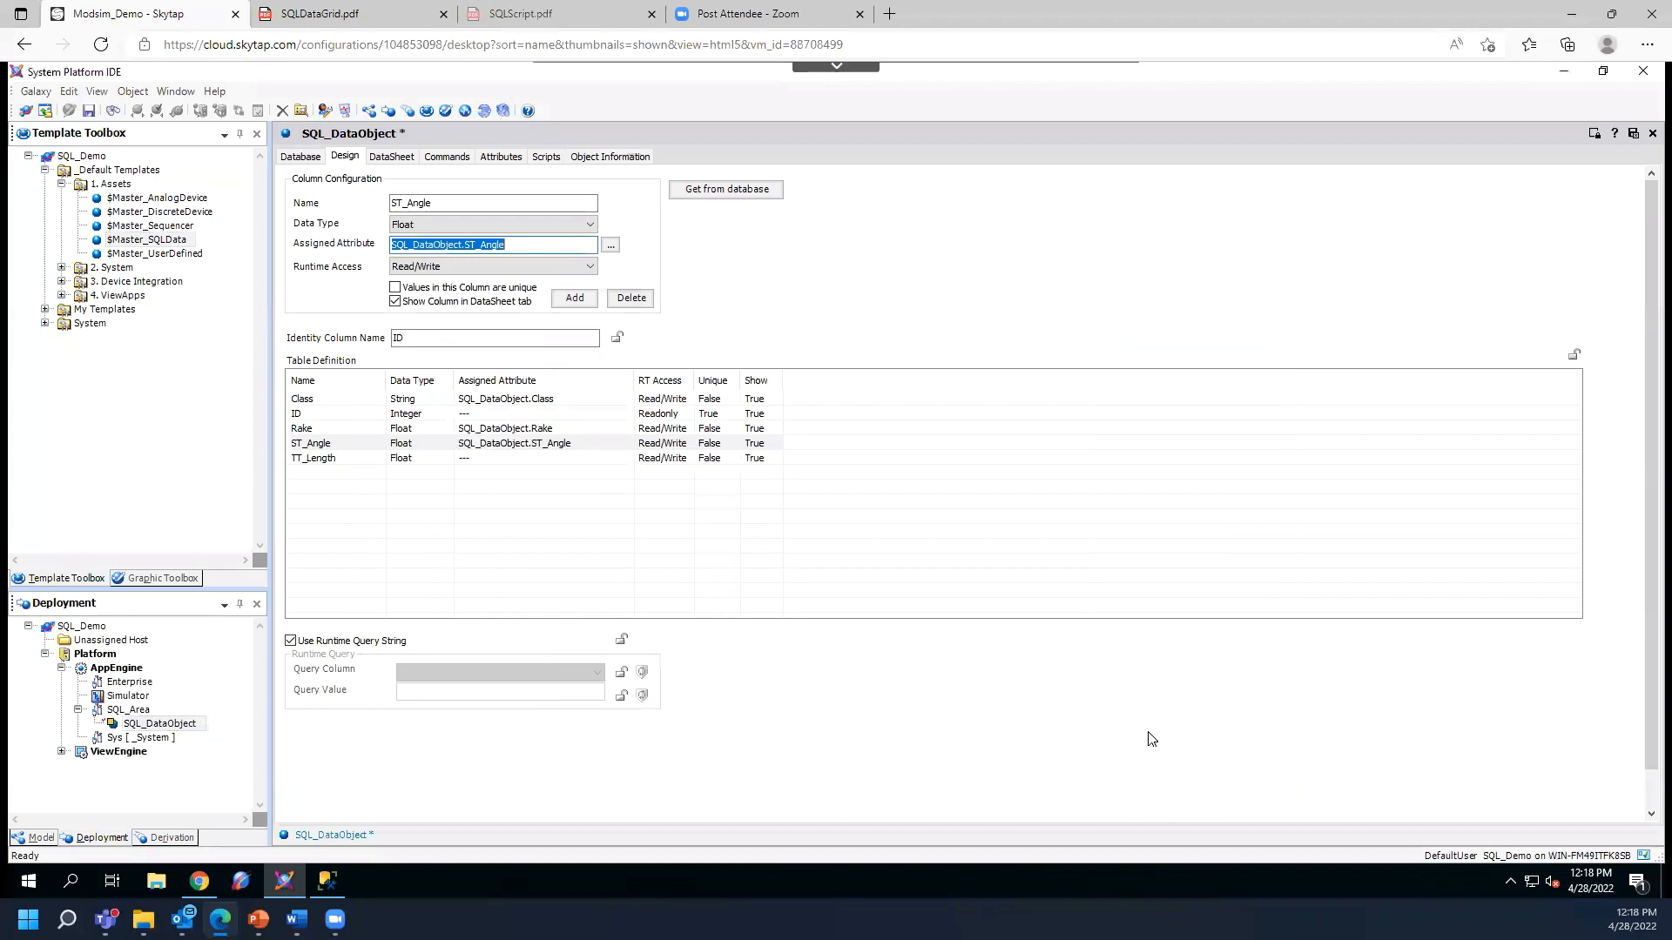
- Assign the SQL_DataObject.TT_Length attribute to the TT_Length column of the table definition
click(336, 461)
click(610, 246)
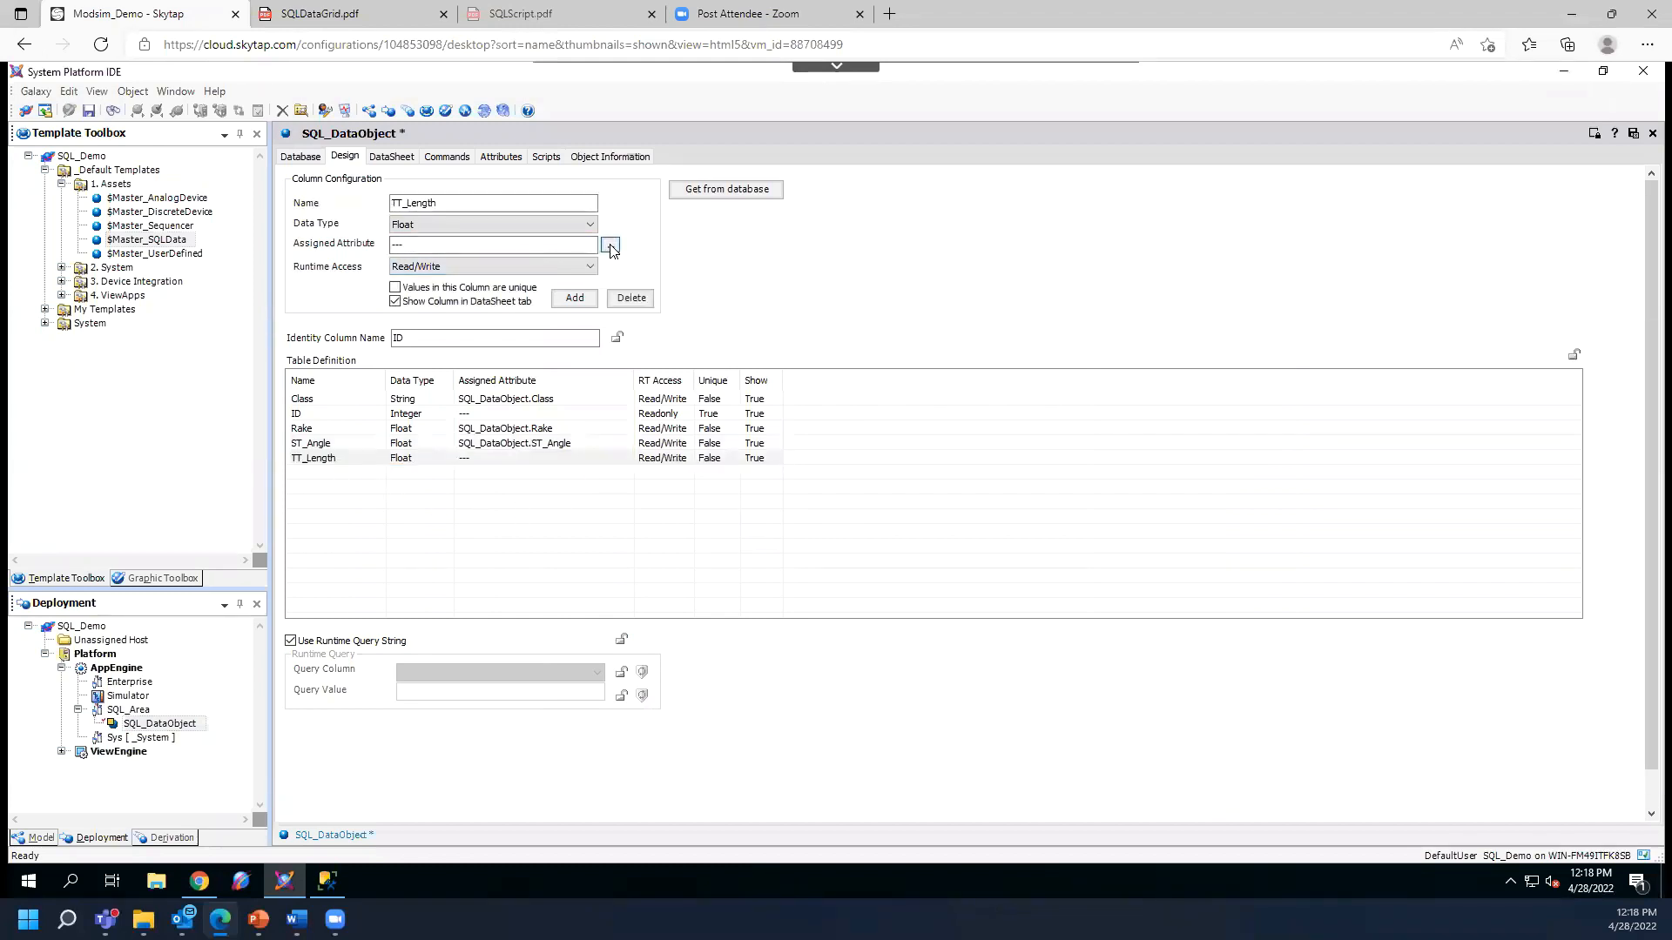
scroll(826, 622, down, 3)
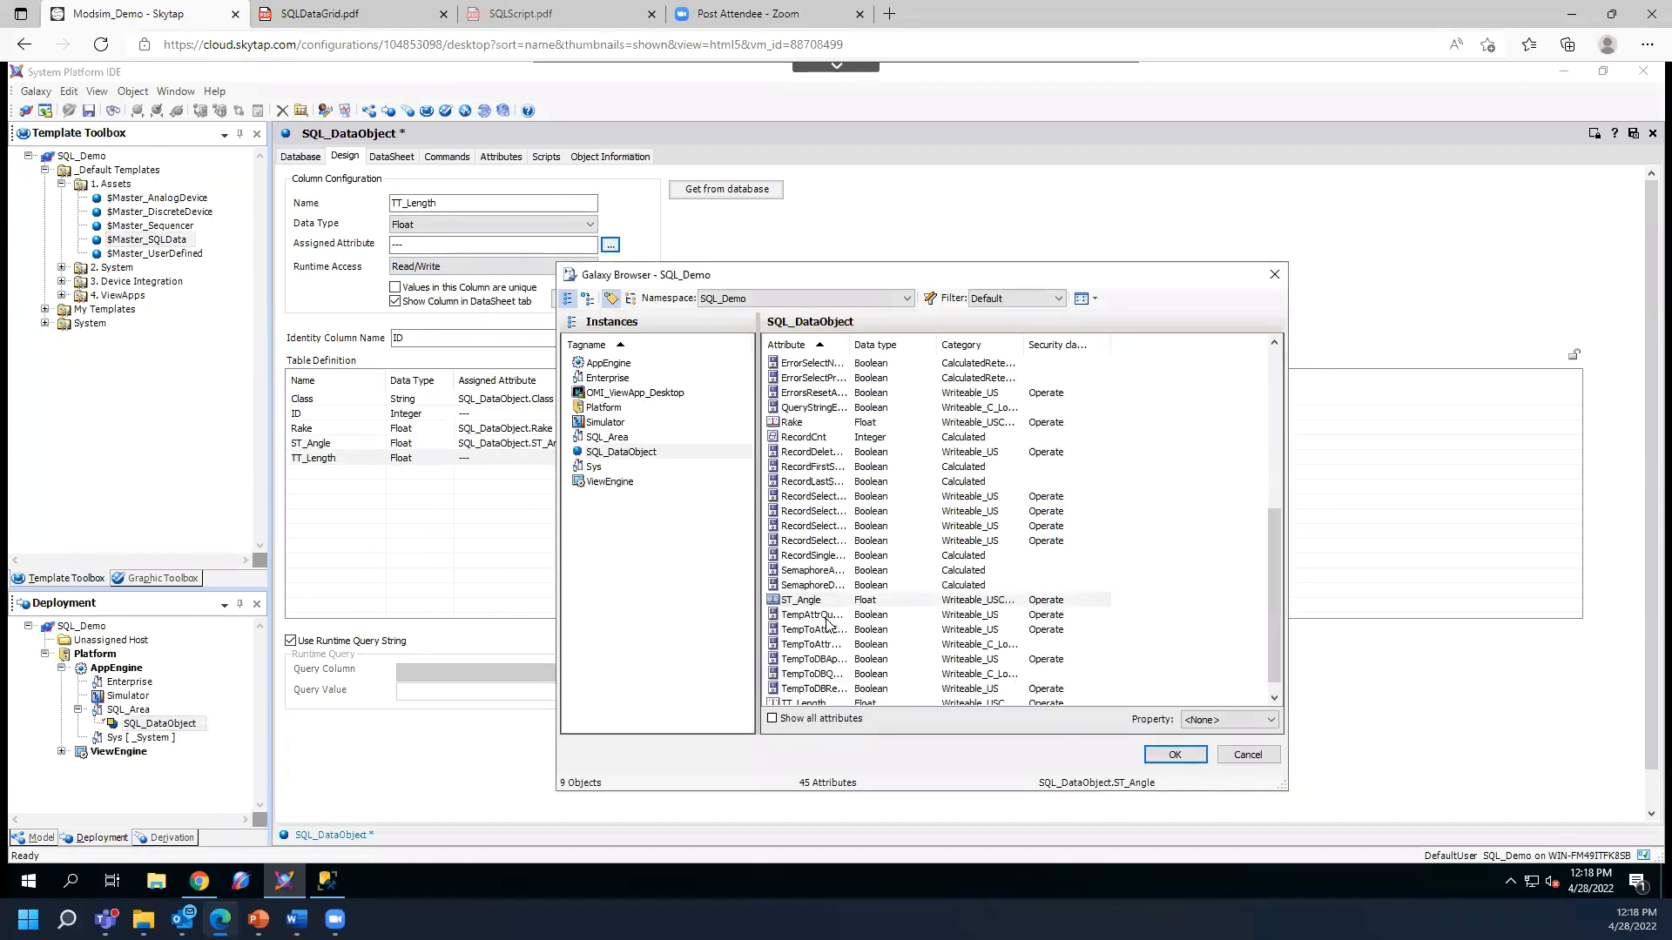
click(814, 690)
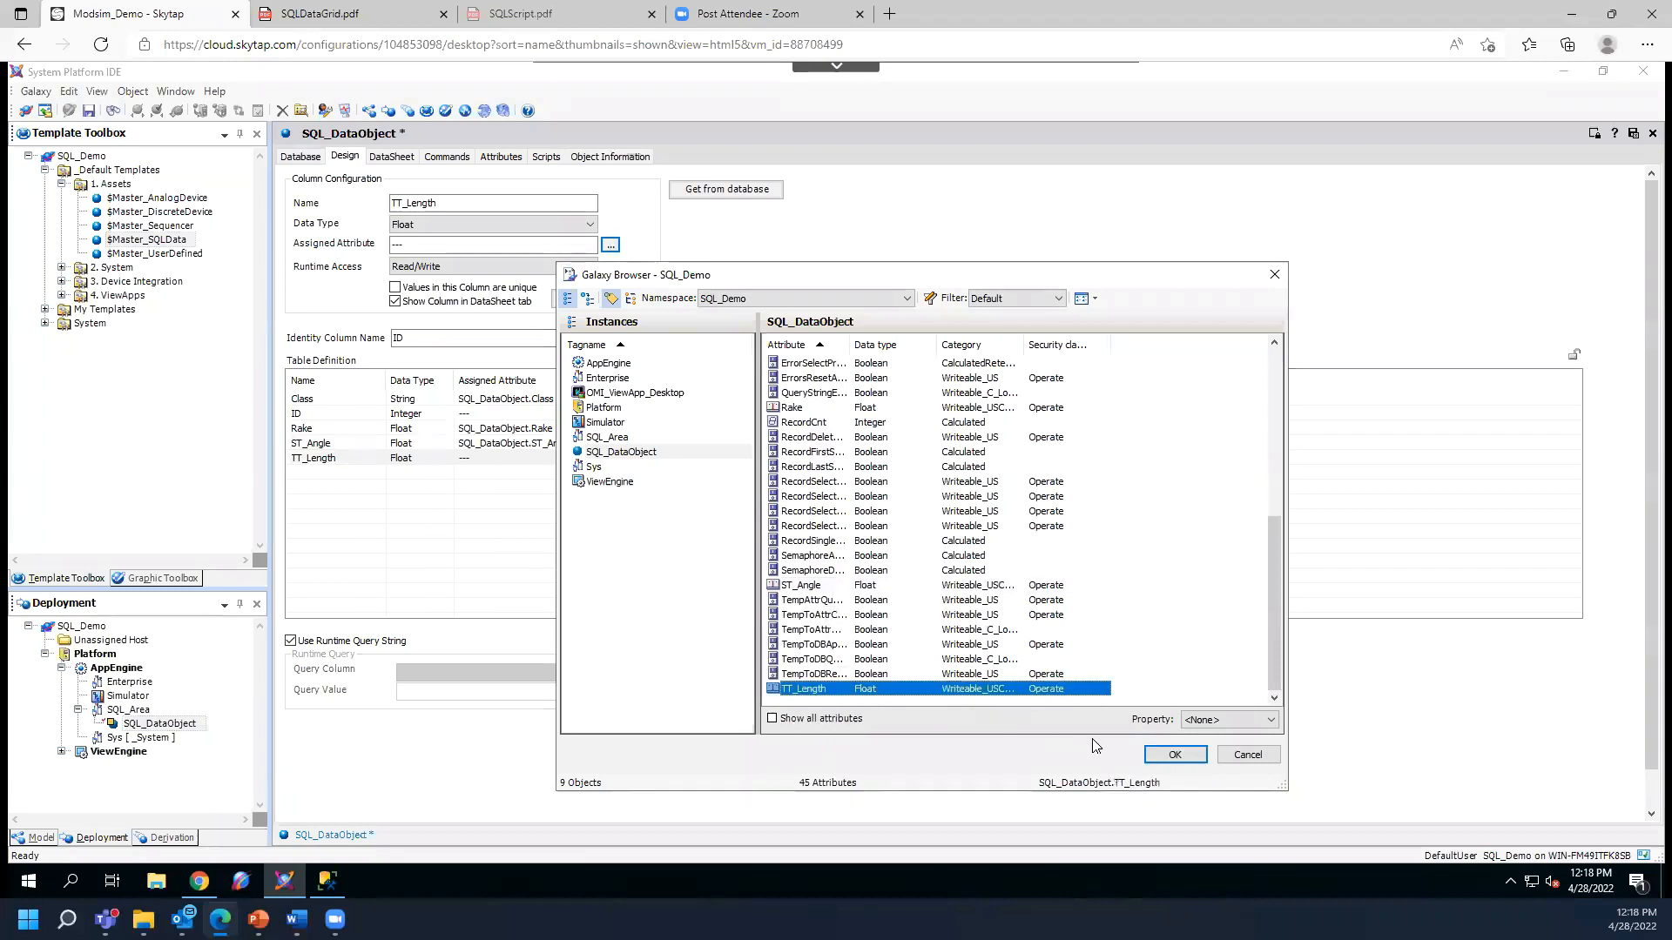
click(1173, 755)
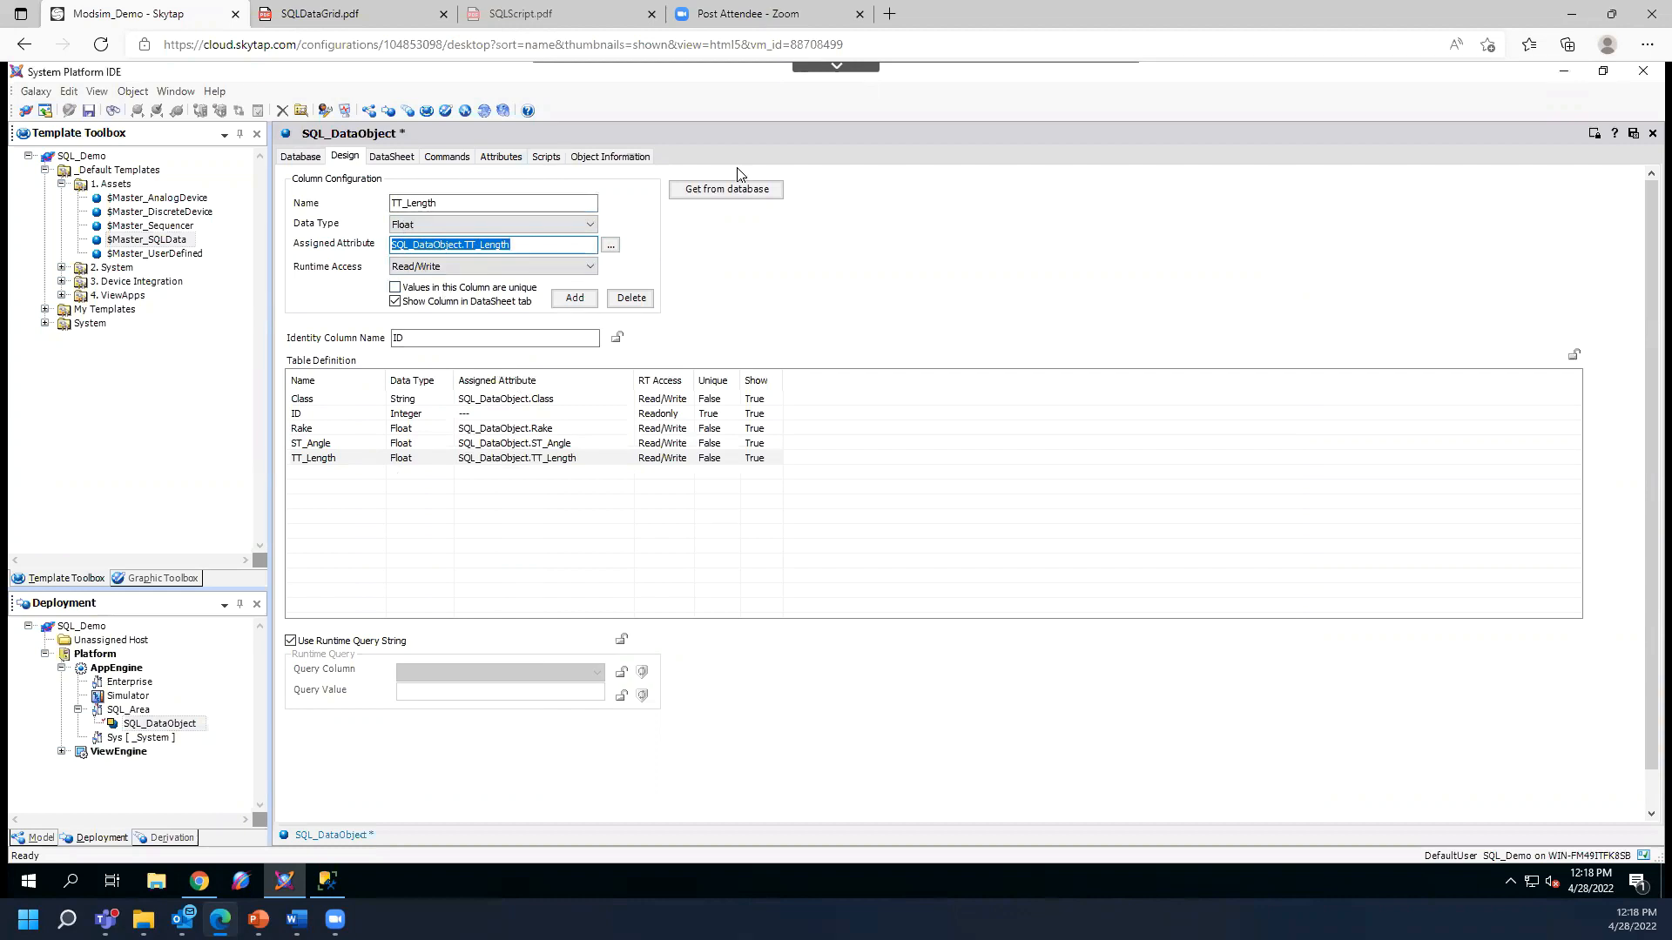
- Refresh the SQL_DataObject data sheet records and review the object's database connection, scripts and attributes
click(394, 159)
click(1503, 182)
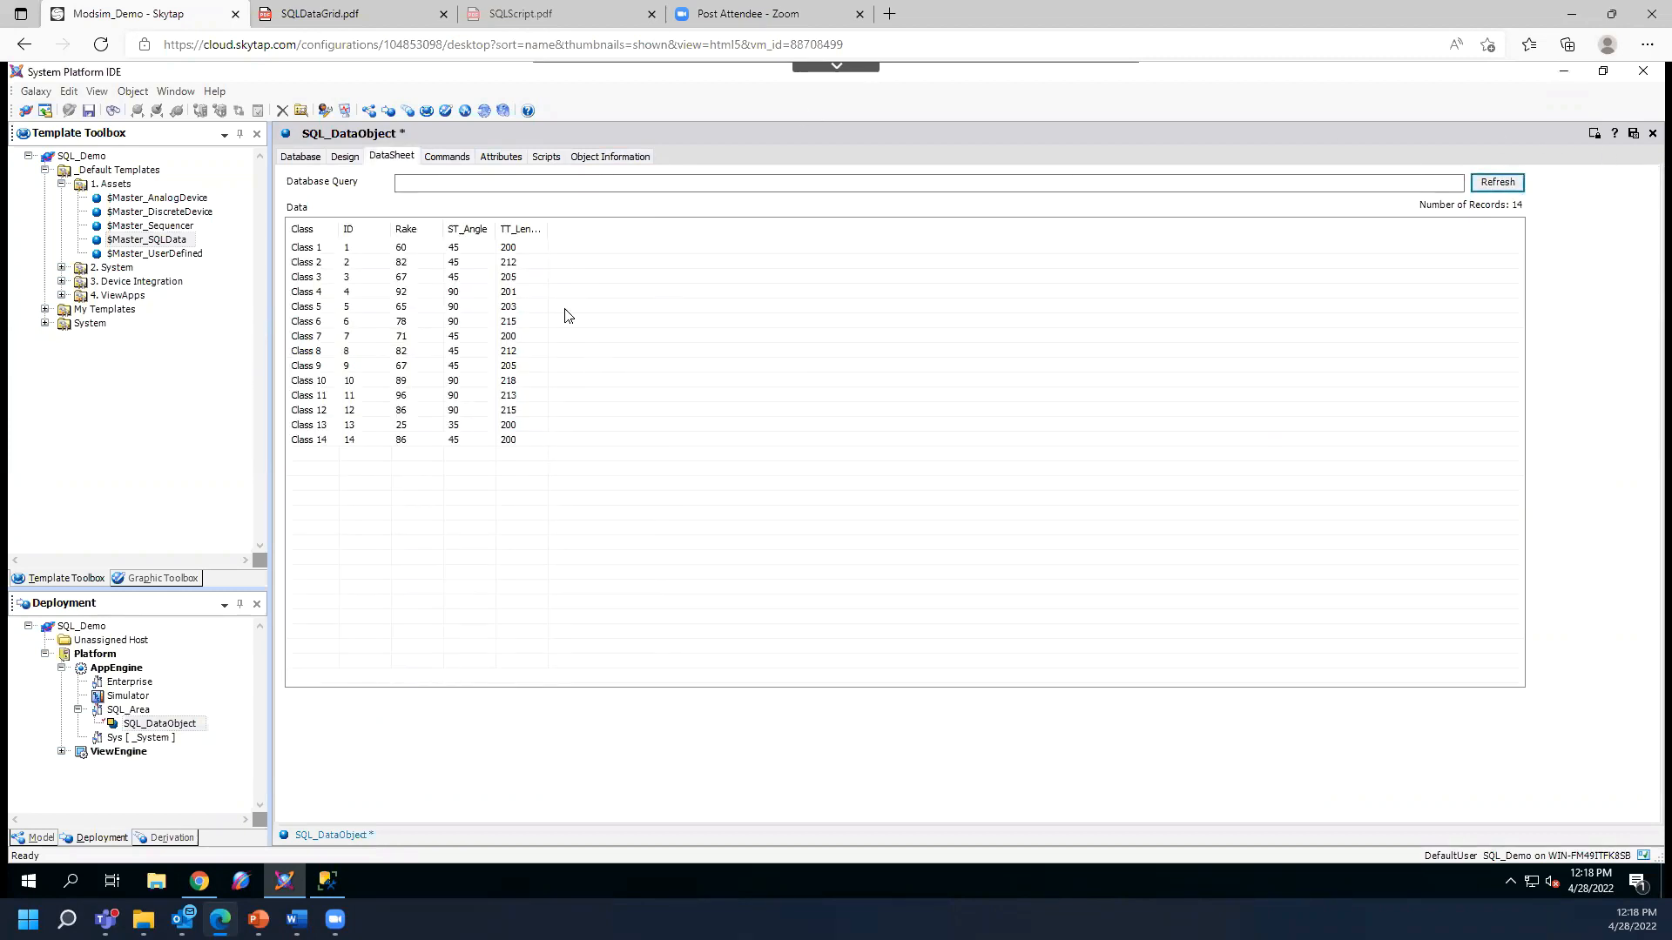
click(304, 160)
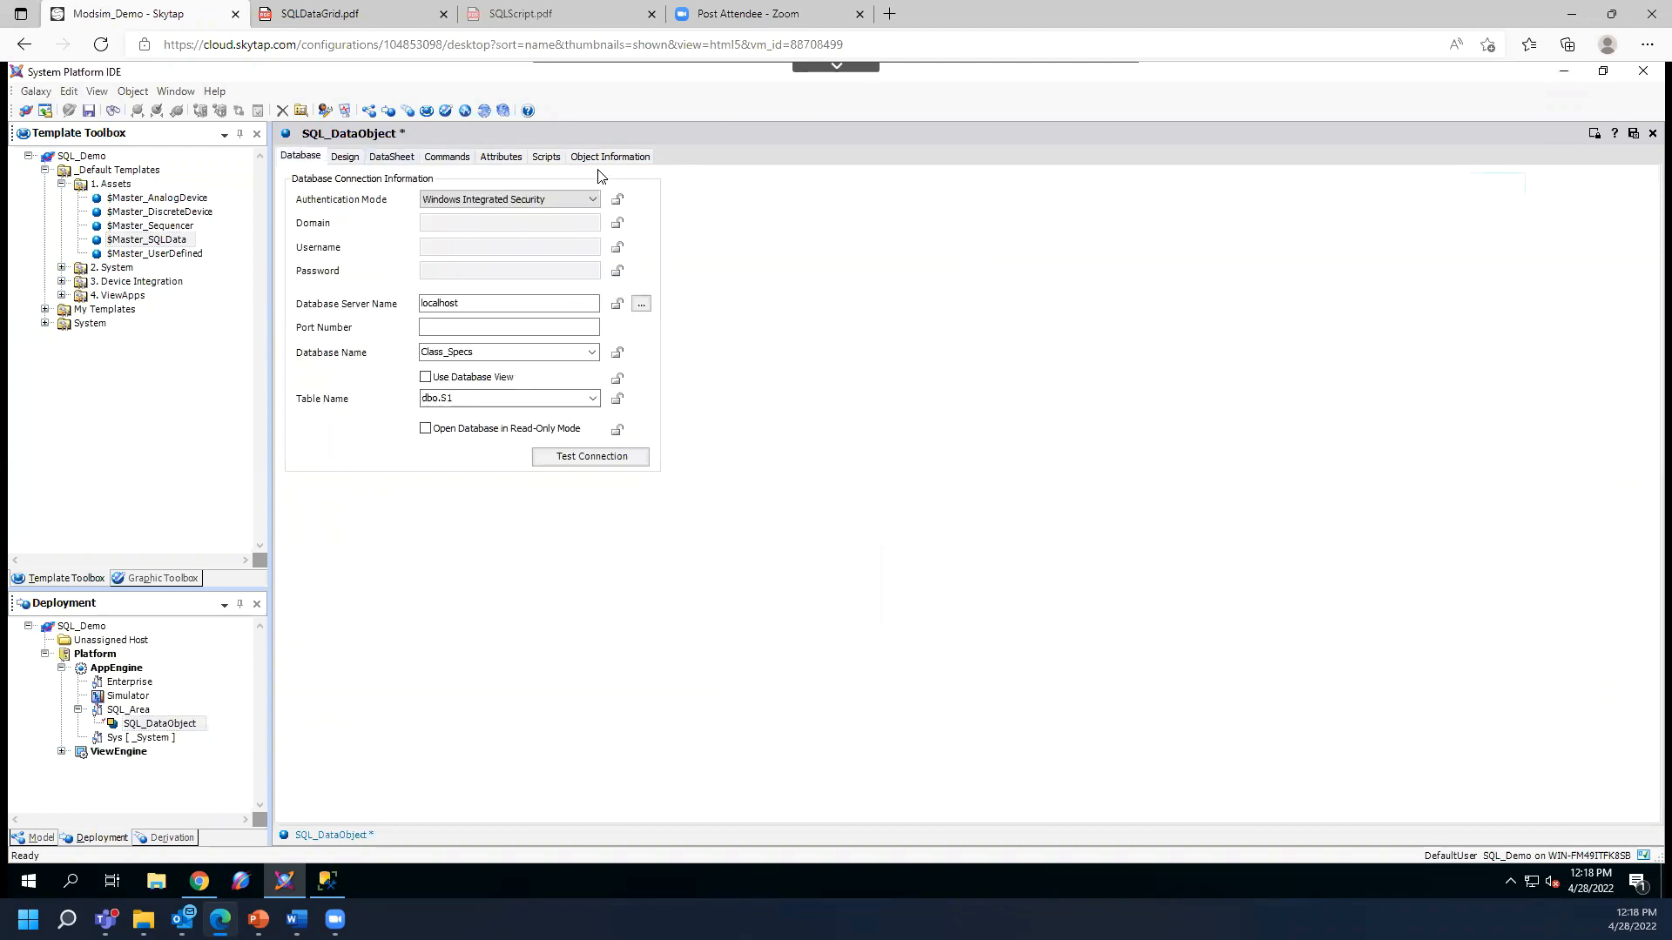
click(547, 159)
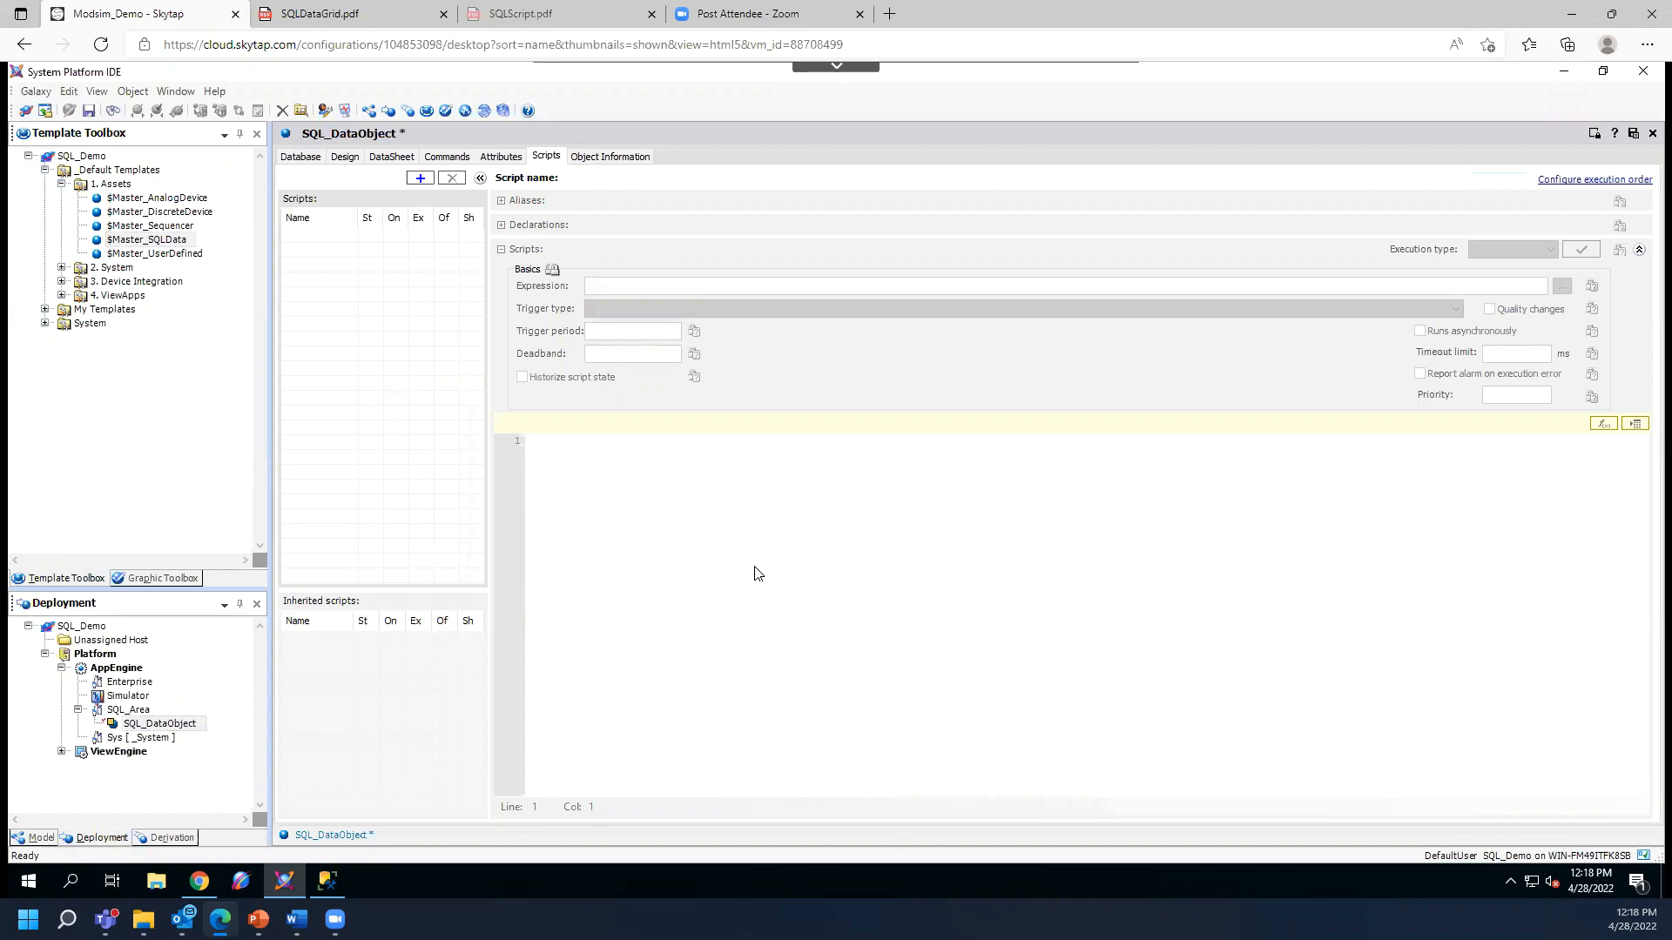
click(503, 158)
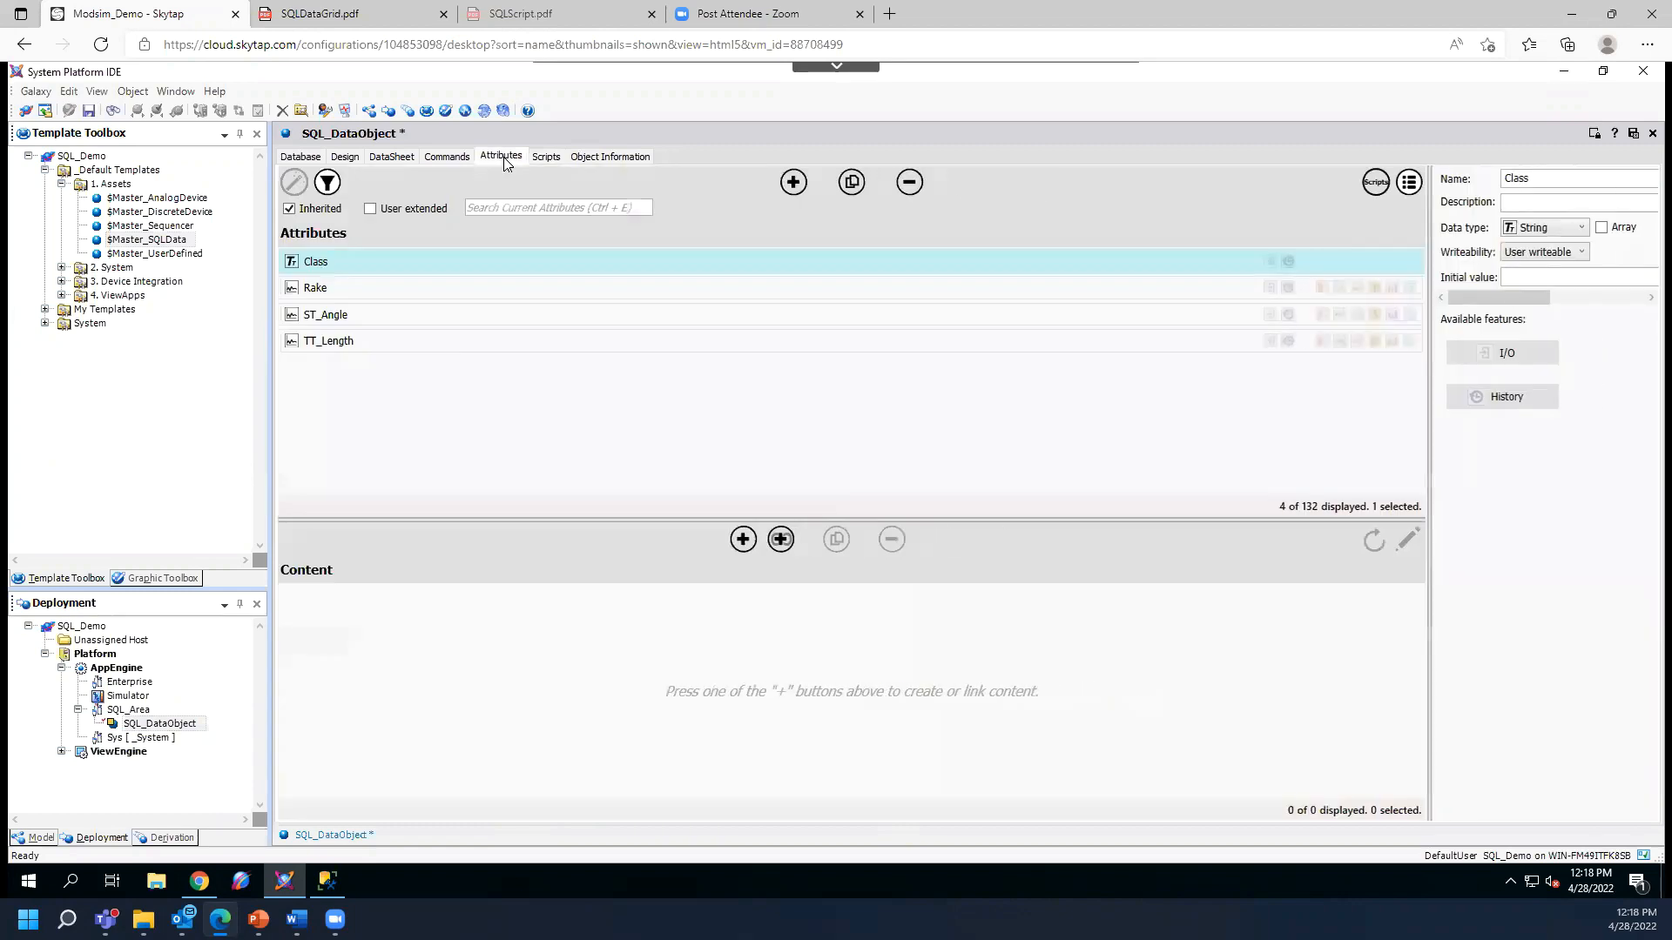
click(381, 162)
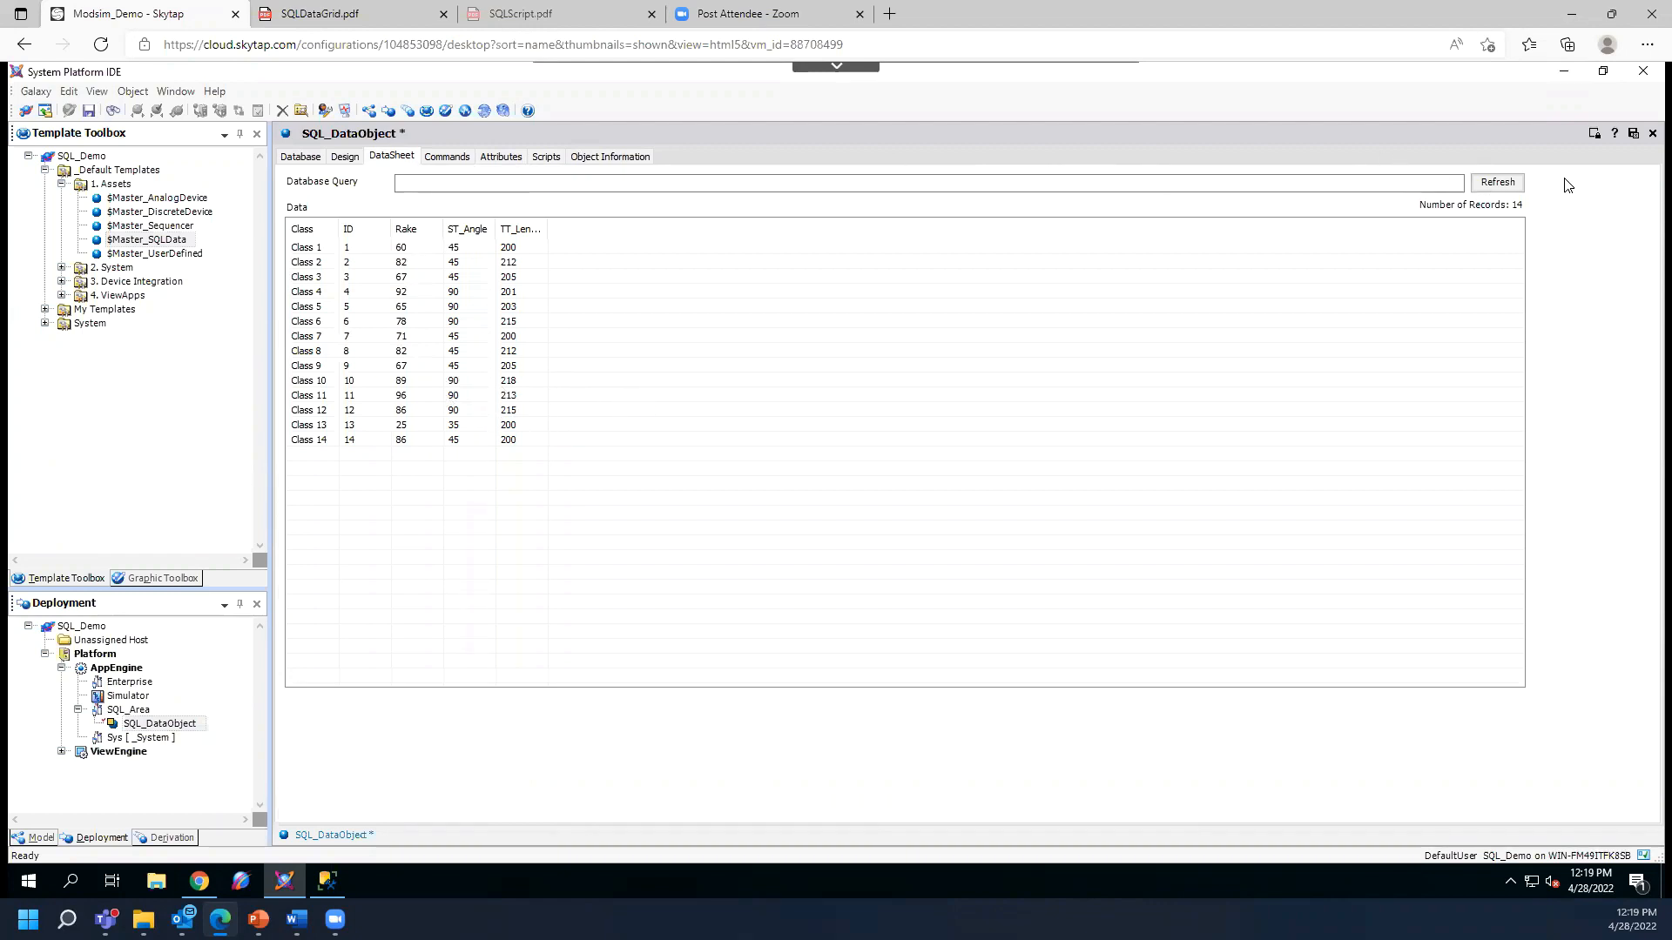
- Save and check in SQL_DataObject without a comment, and deploy it with the initial scan state On Scan
click(1632, 134)
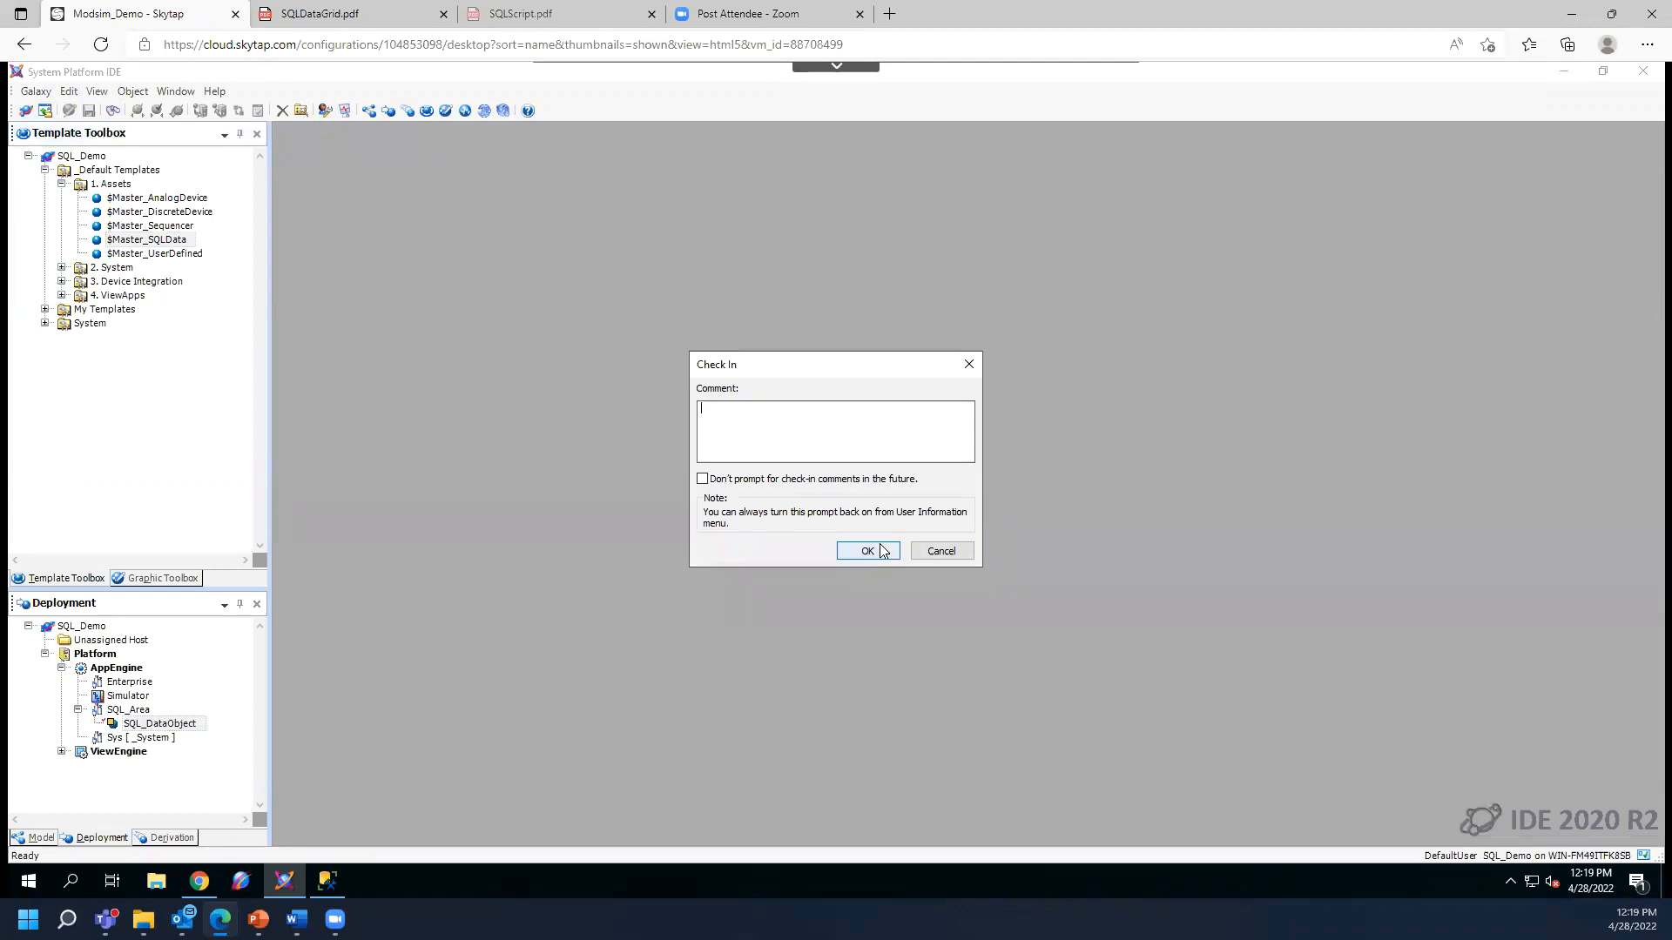
click(882, 554)
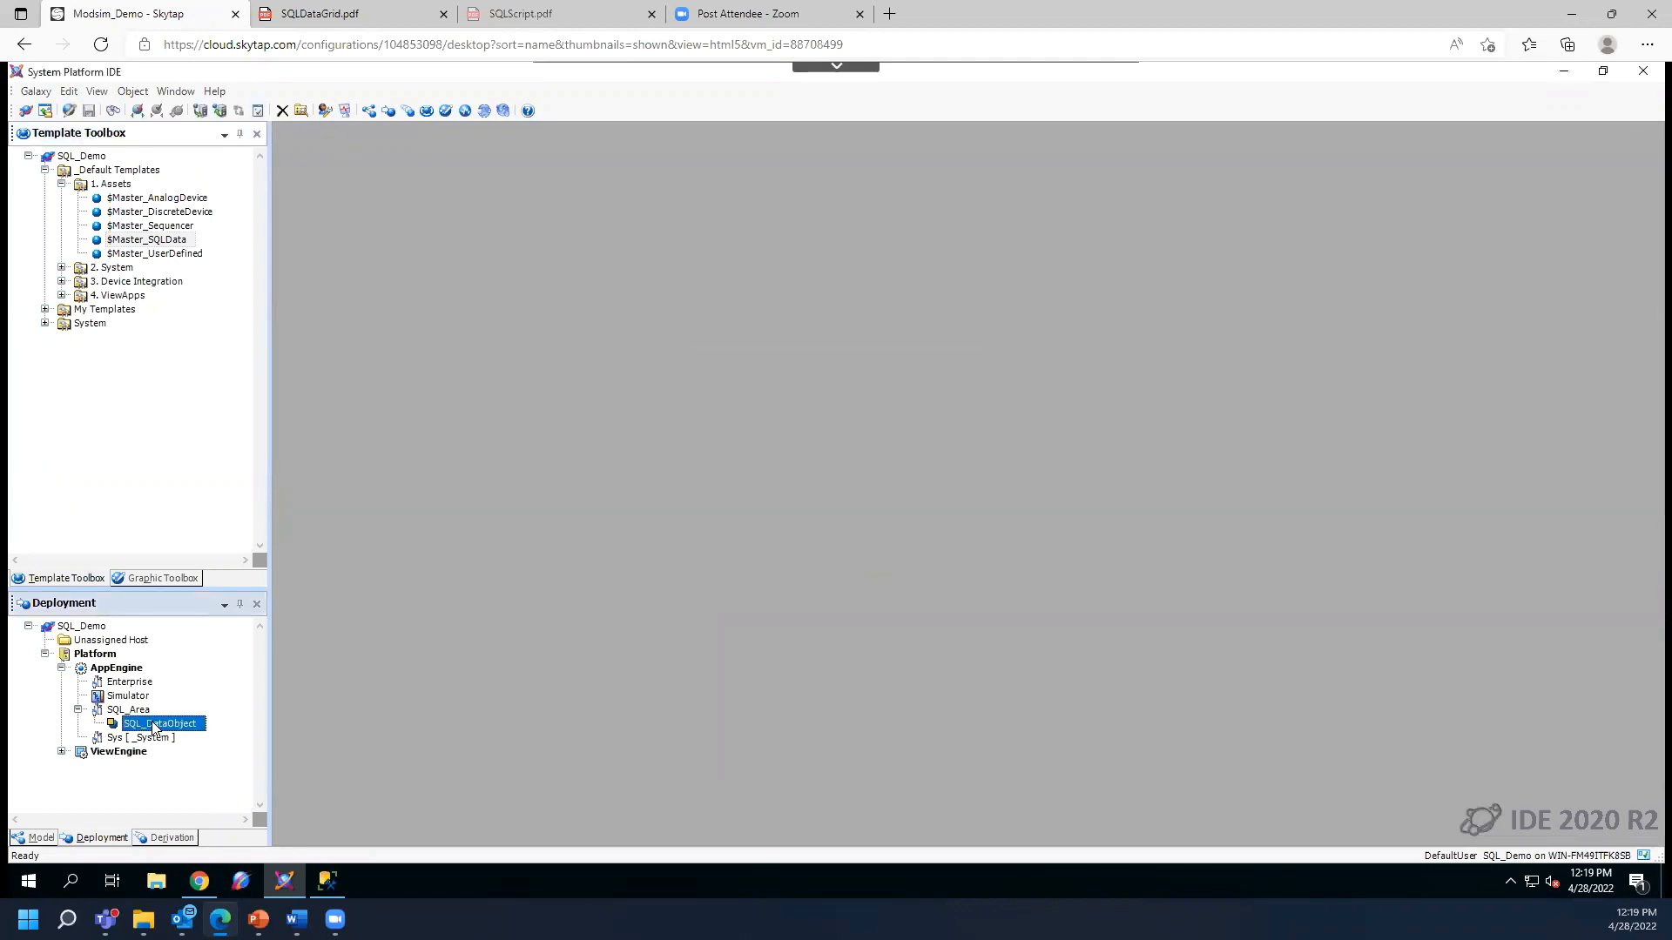
right_click(155, 728)
click(201, 647)
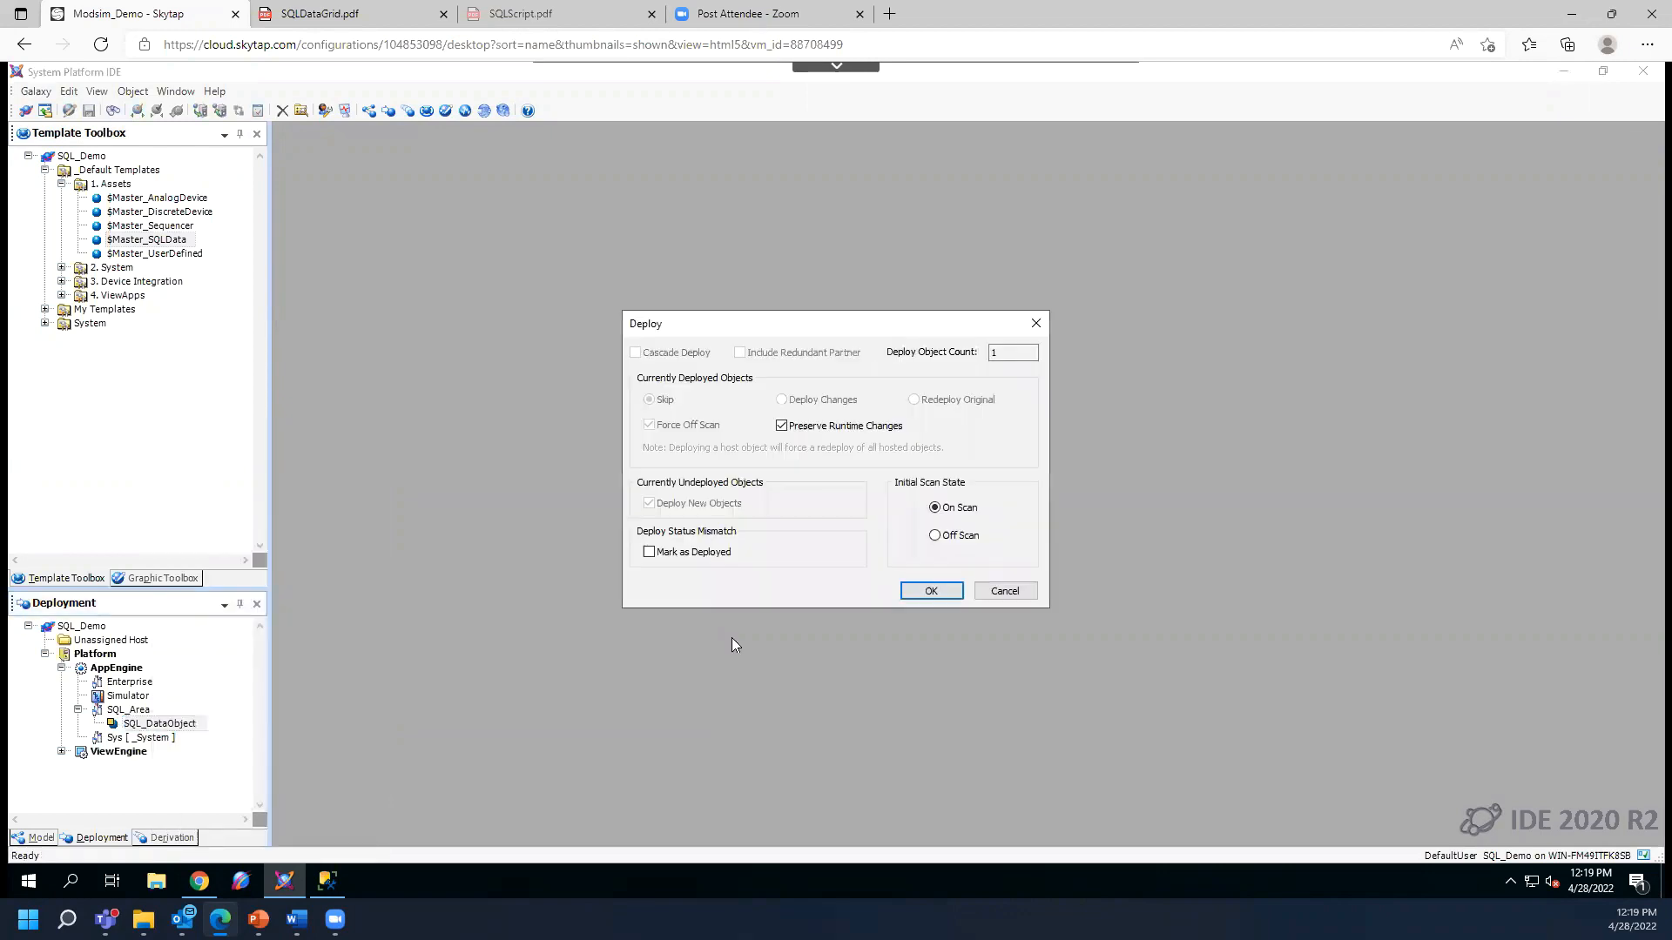
click(931, 592)
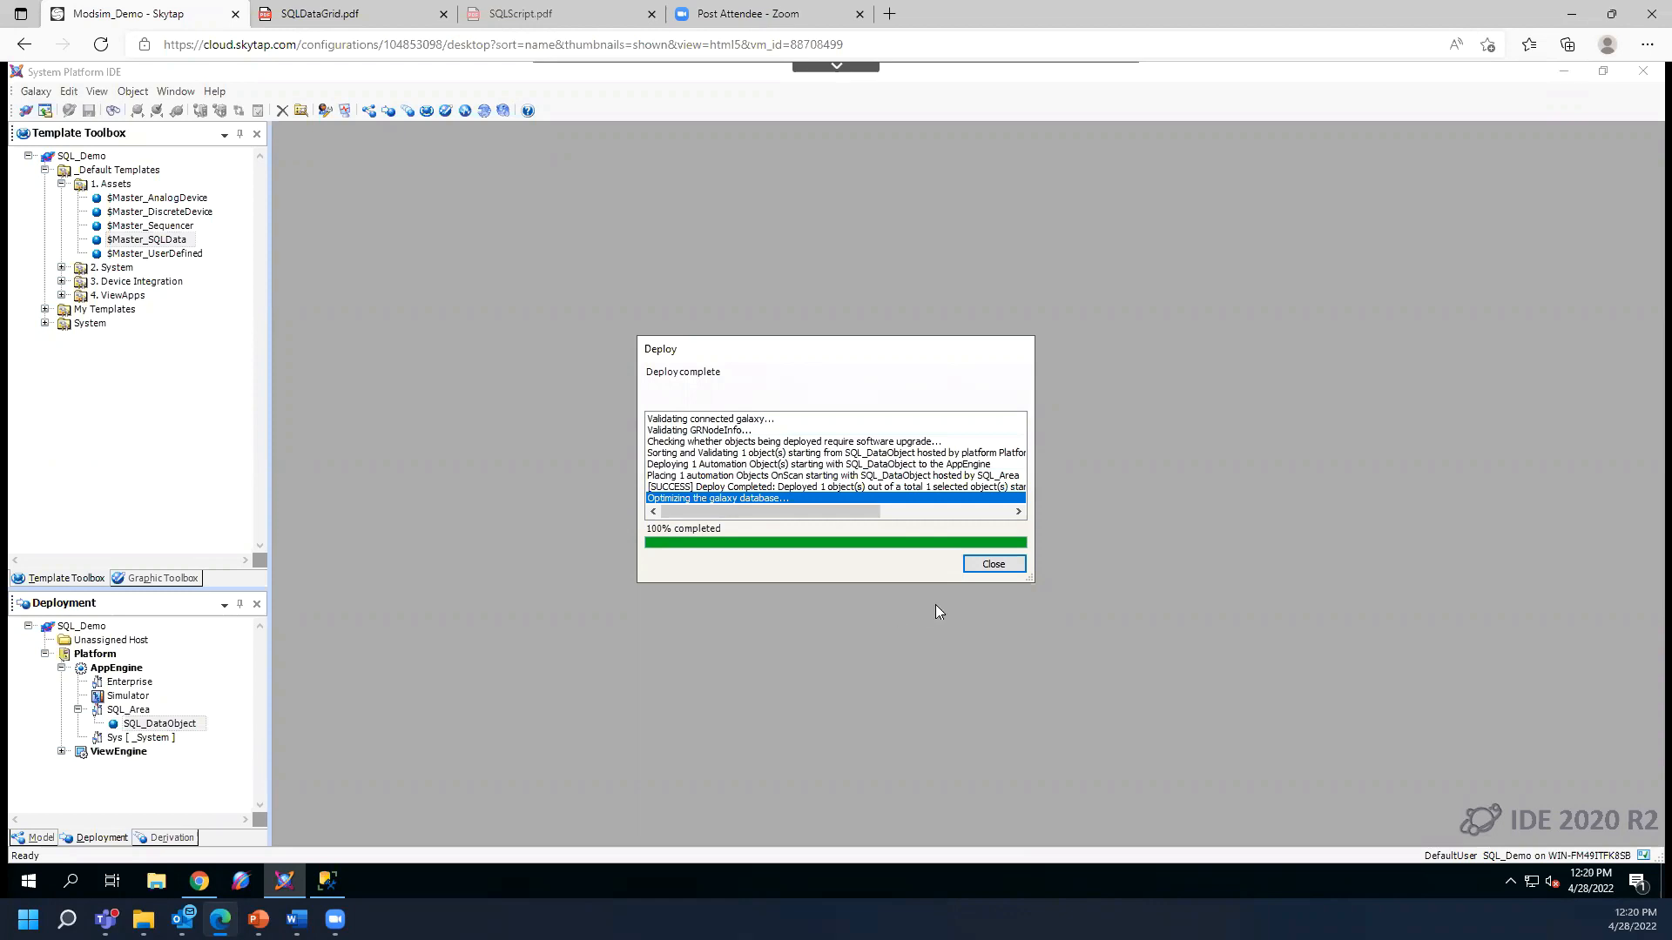
click(994, 565)
- Open the deployed SQL_DataObject in Object Viewer and resize the IDE window so both fit side by side
mouse_move(313, 873)
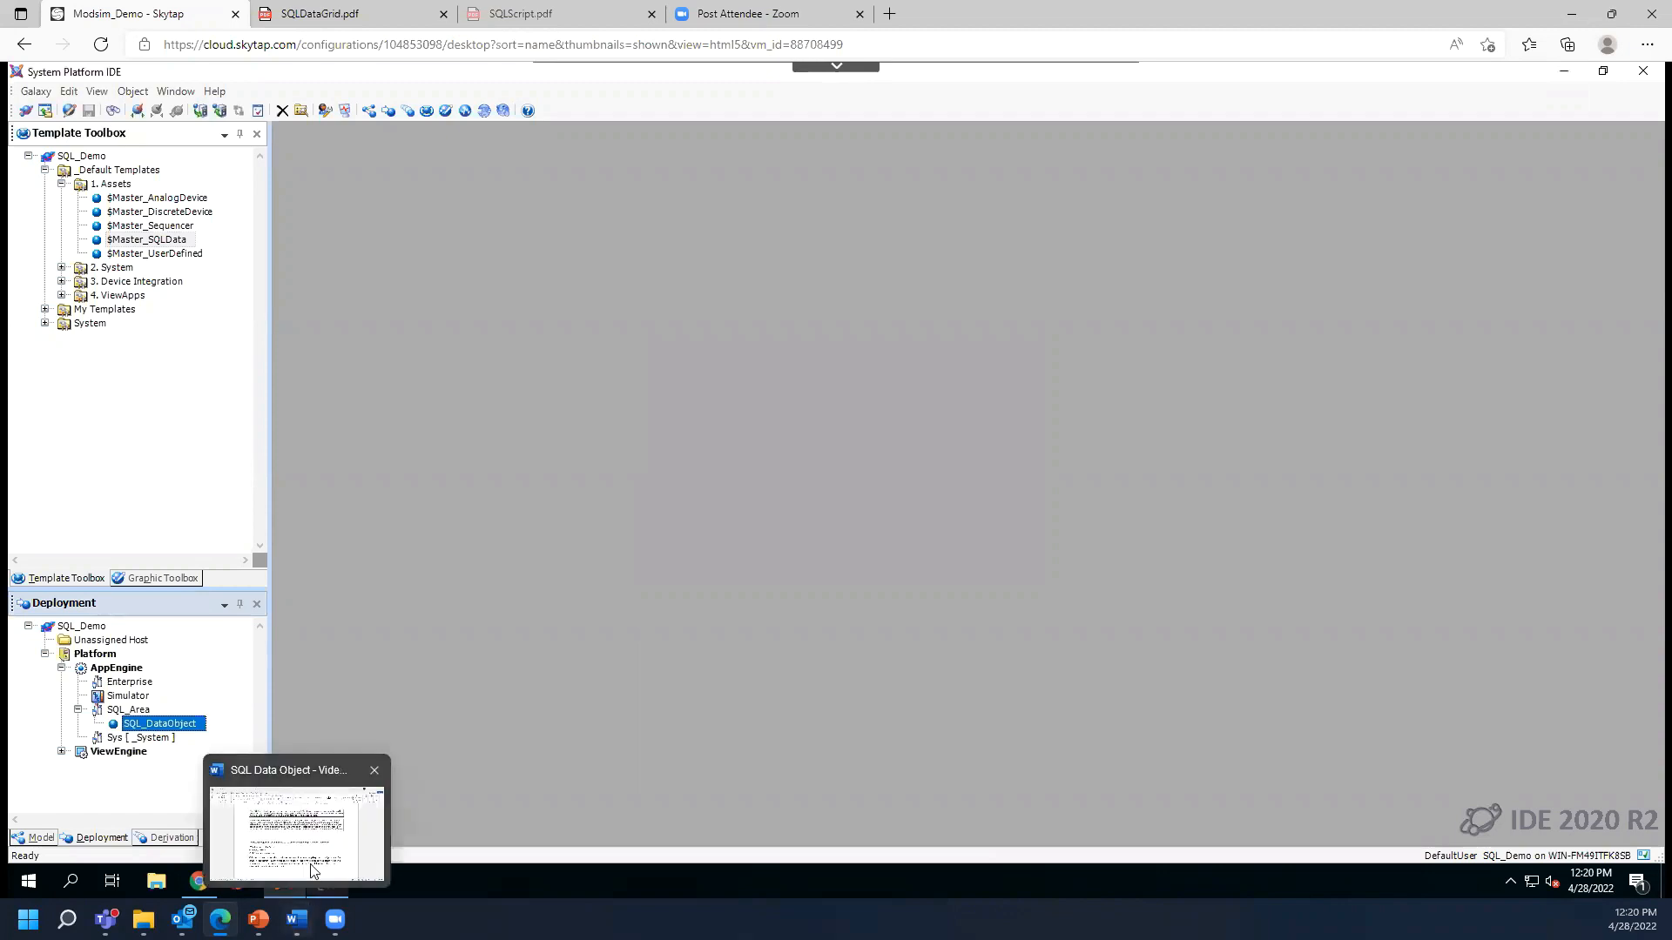
right_click(135, 727)
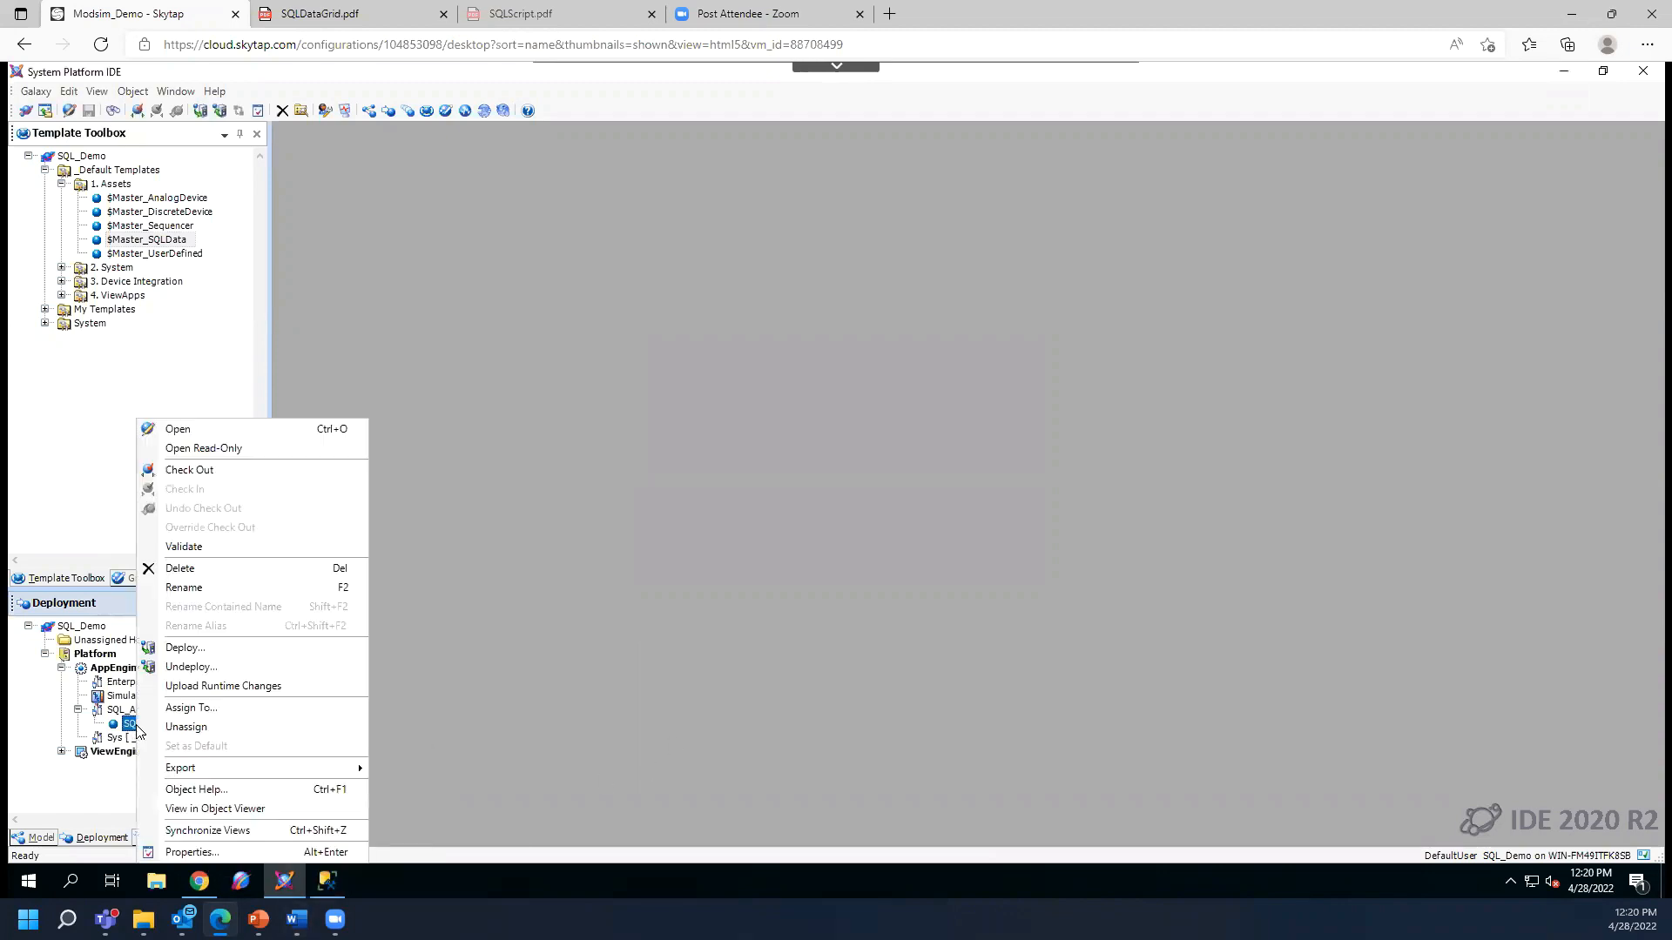
click(217, 811)
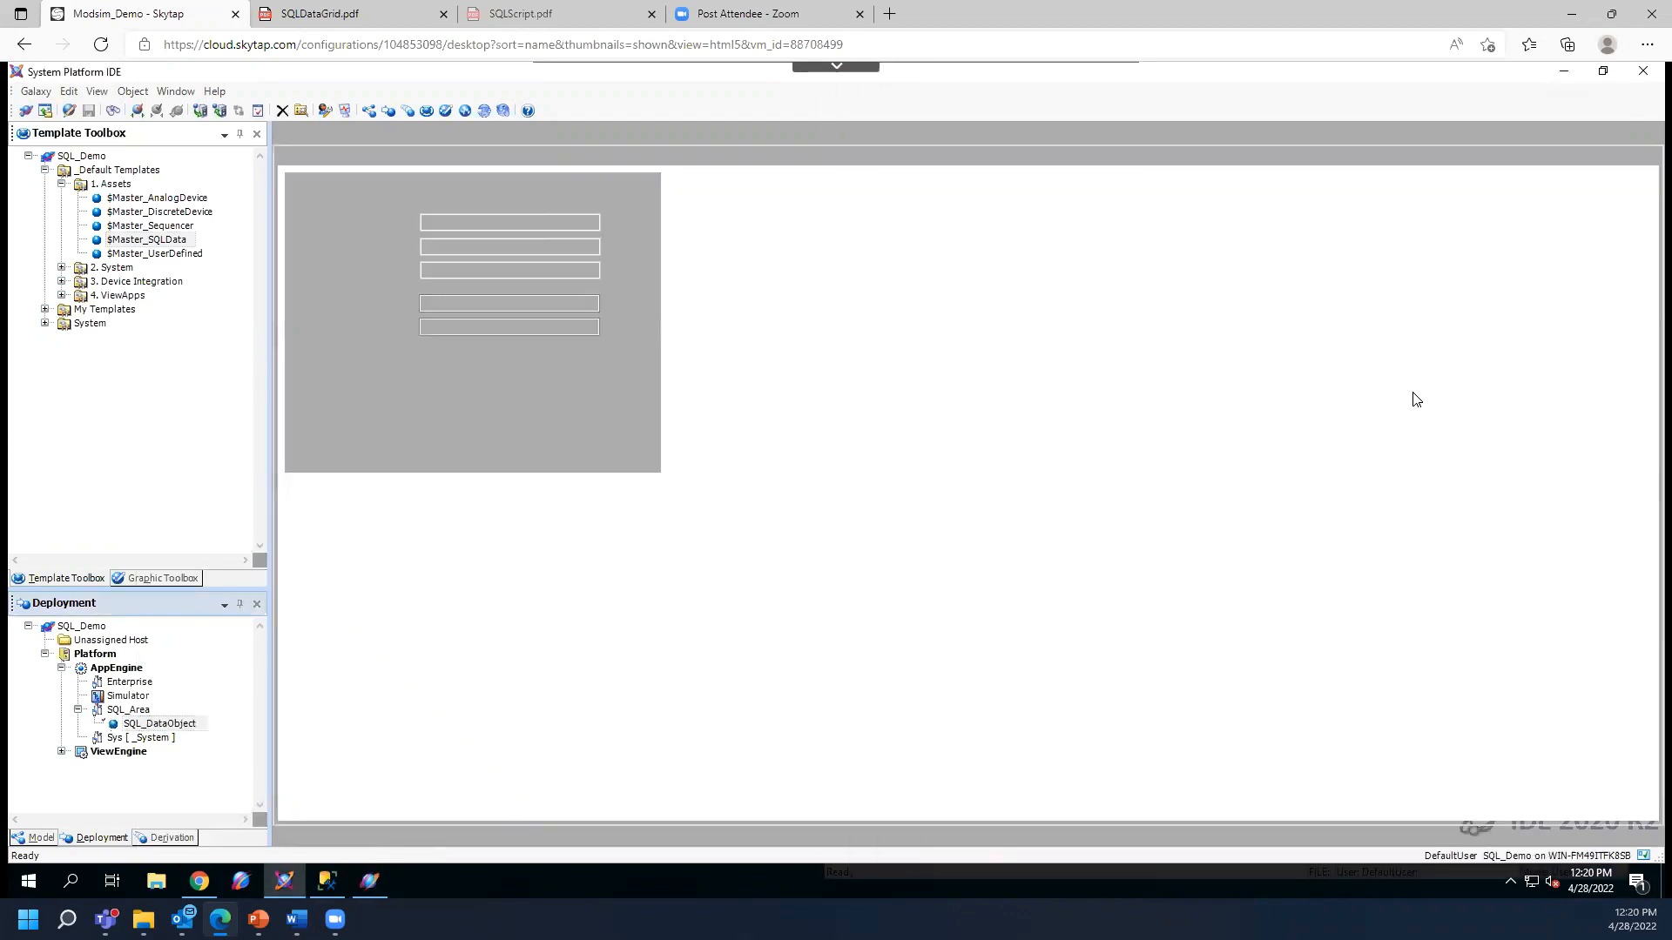
click(1603, 73)
drag(701, 342, 474, 80)
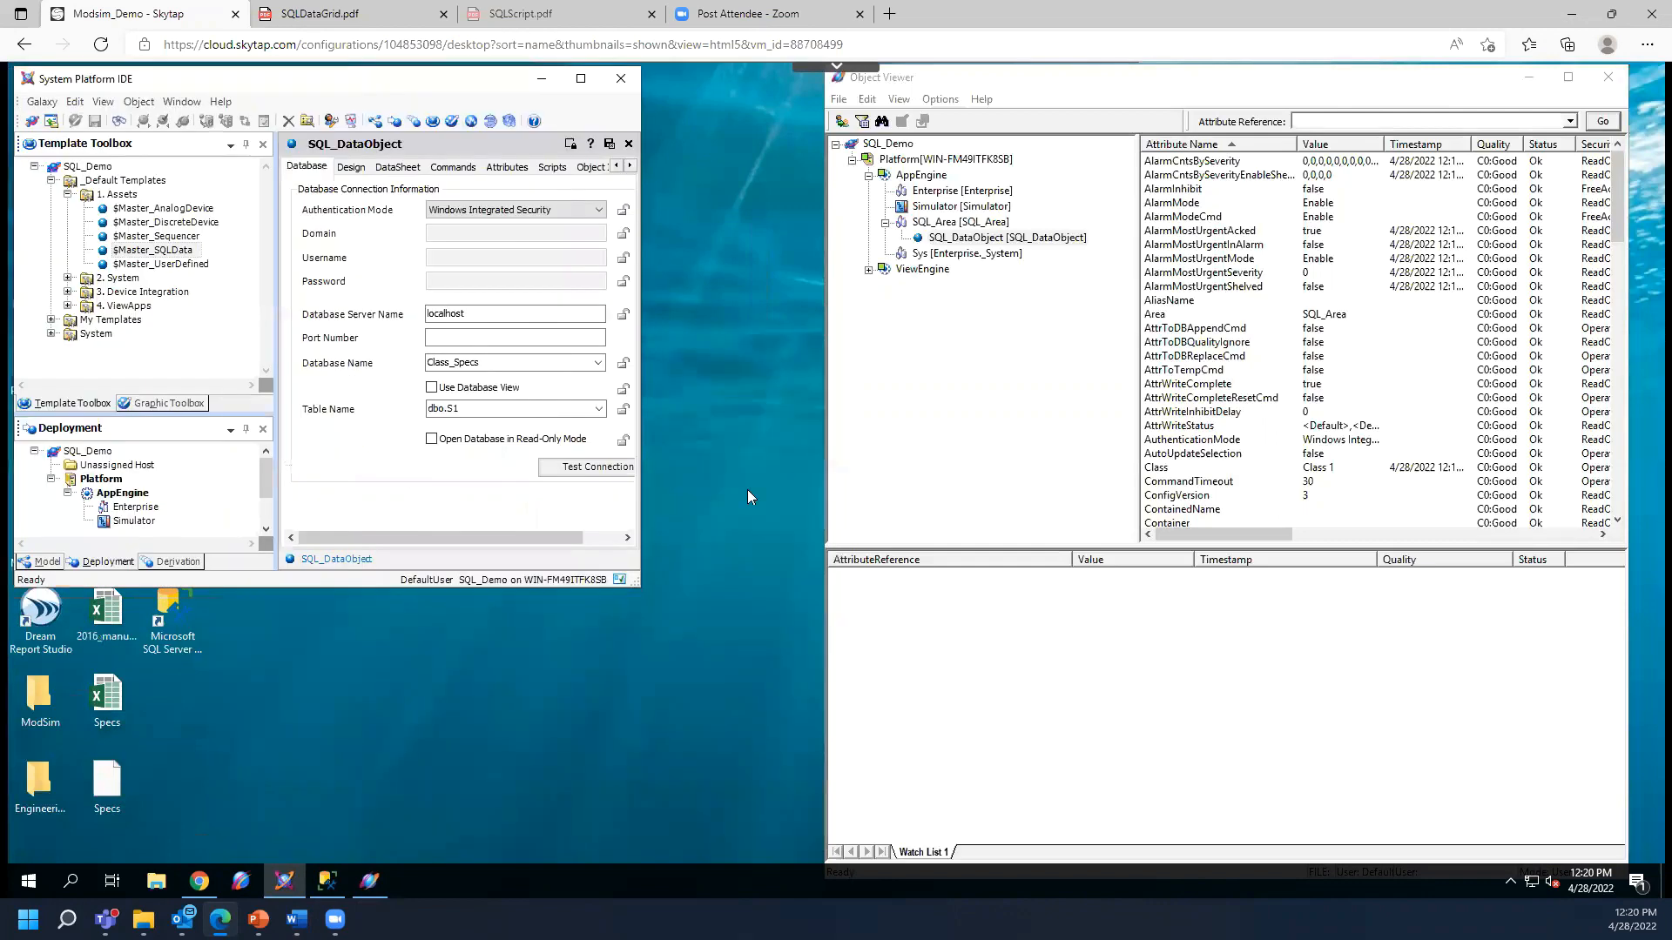
drag(640, 586, 818, 860)
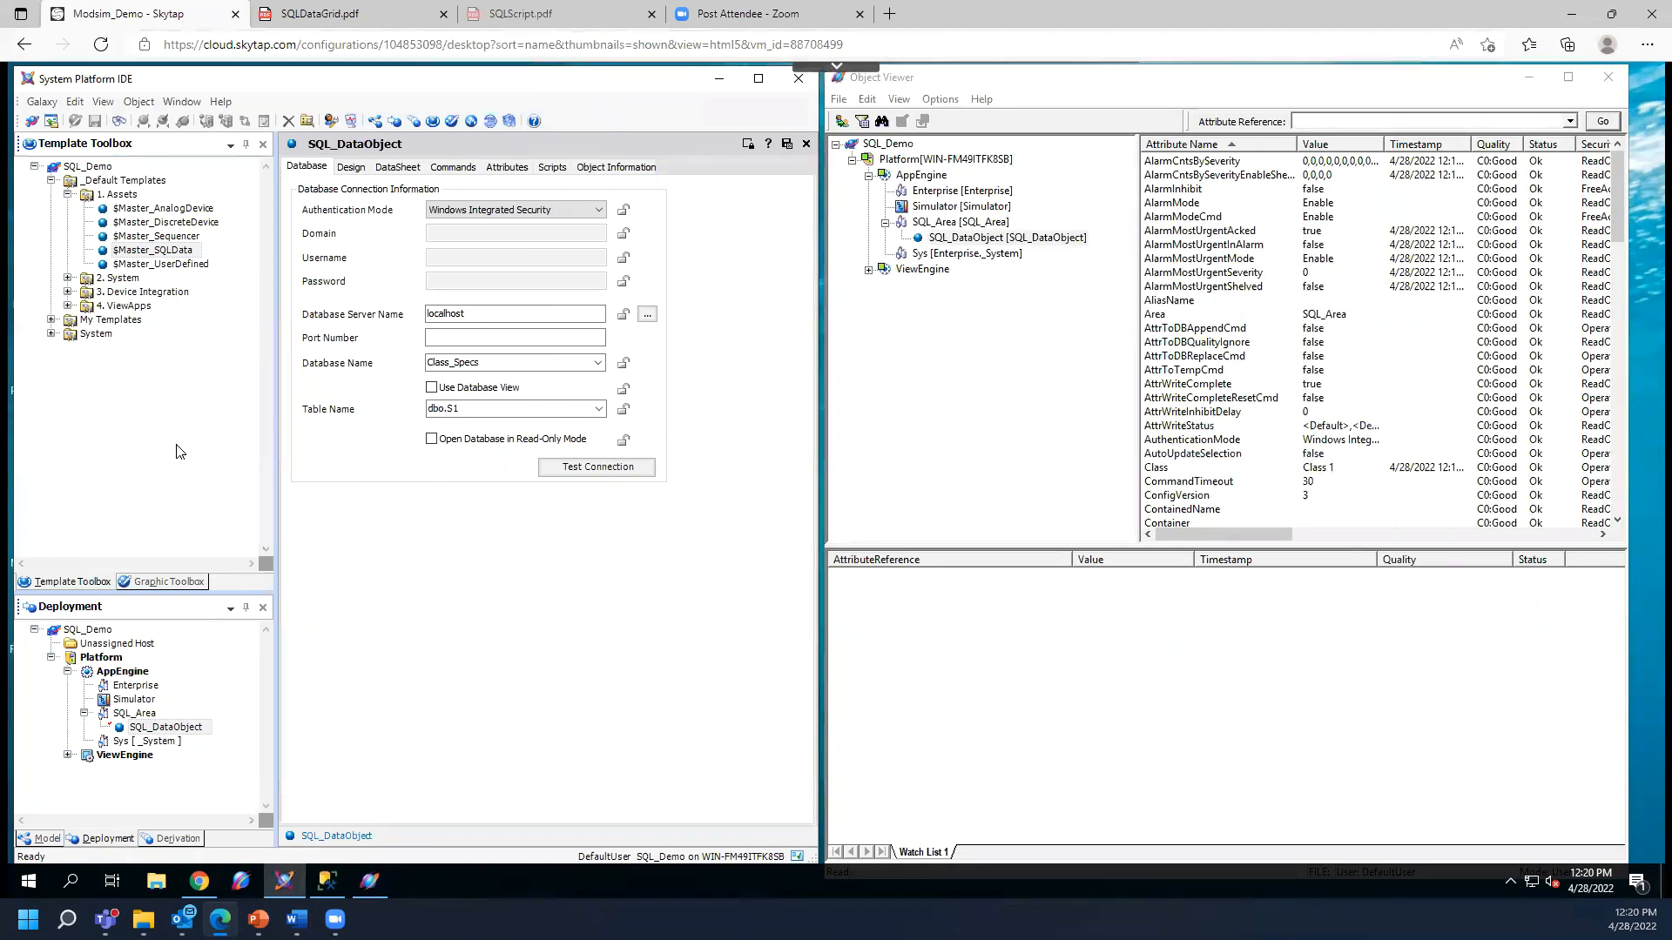
- Load the database records into the SQL_DataObject data sheet and widen the TT_Length column to show its full name
click(402, 171)
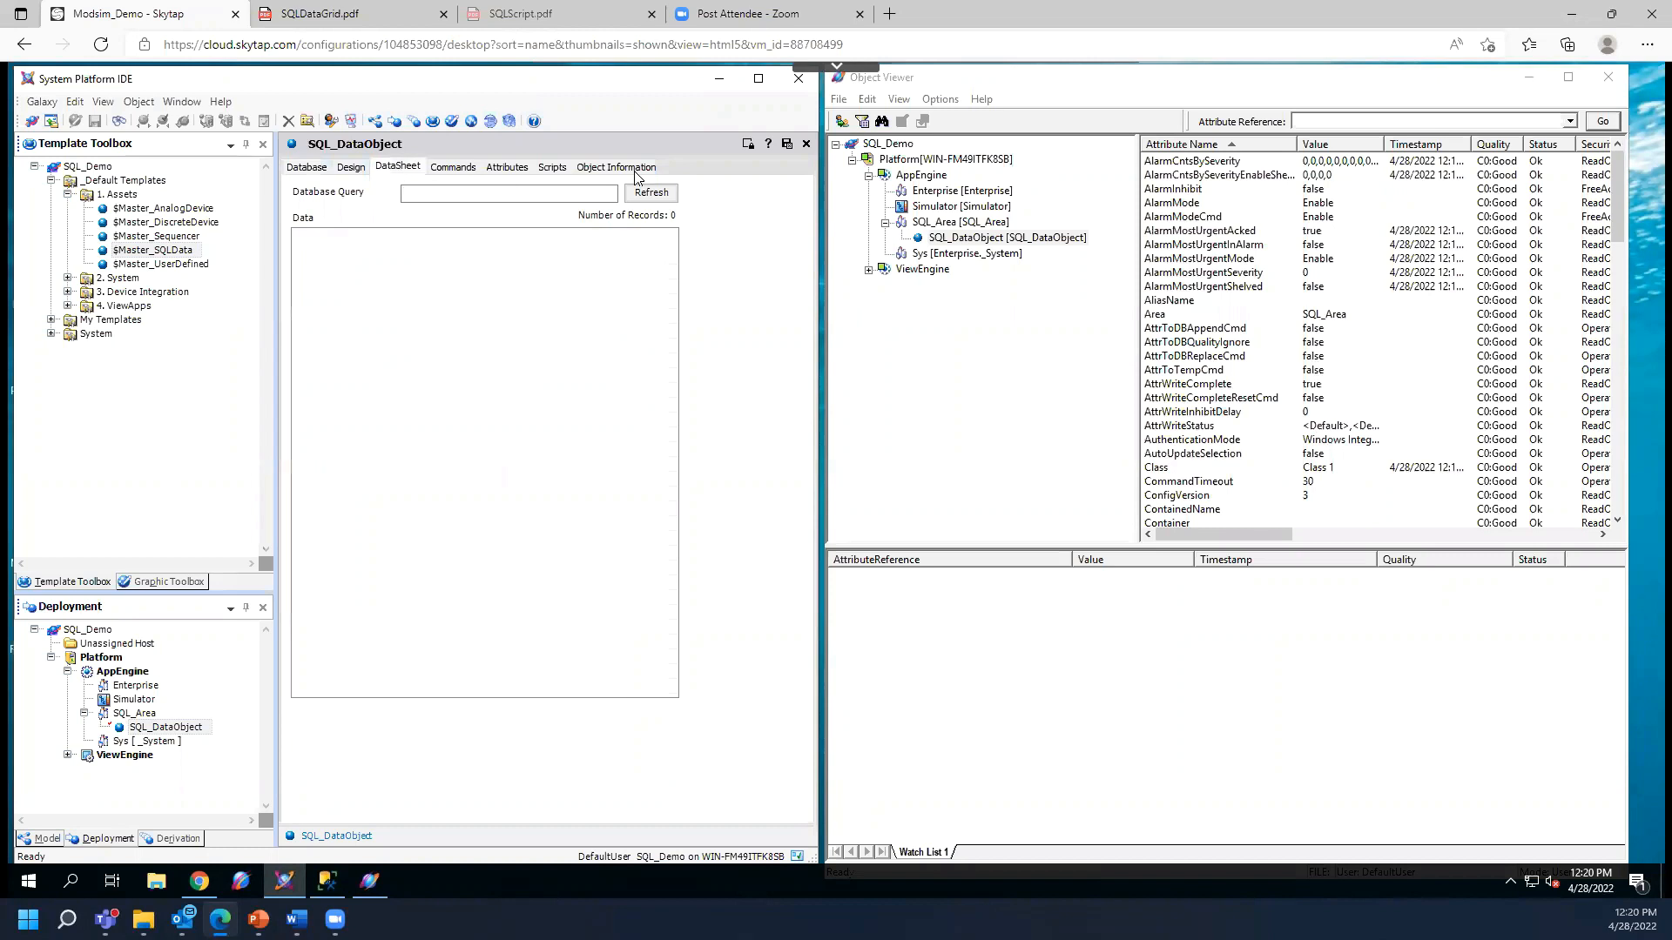
click(656, 197)
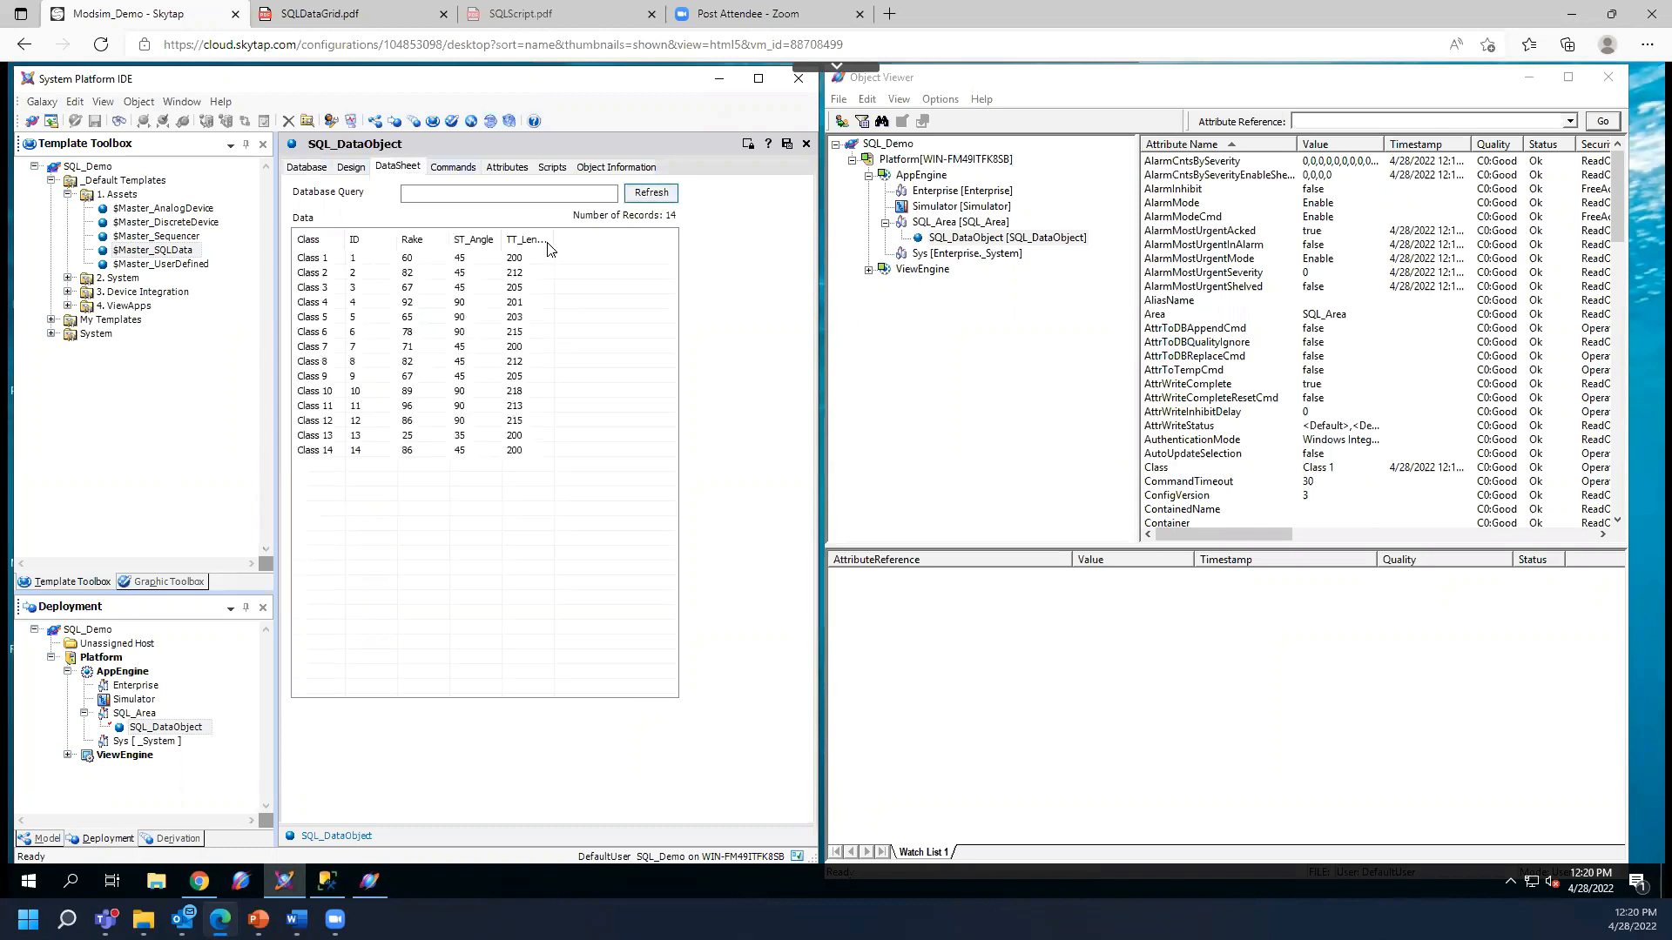
drag(554, 241, 588, 241)
- Add the Class, Rake, ST_Angle and TT_Length attributes of SQL_DataObject to Watch List 1 in Object Viewer
click(998, 240)
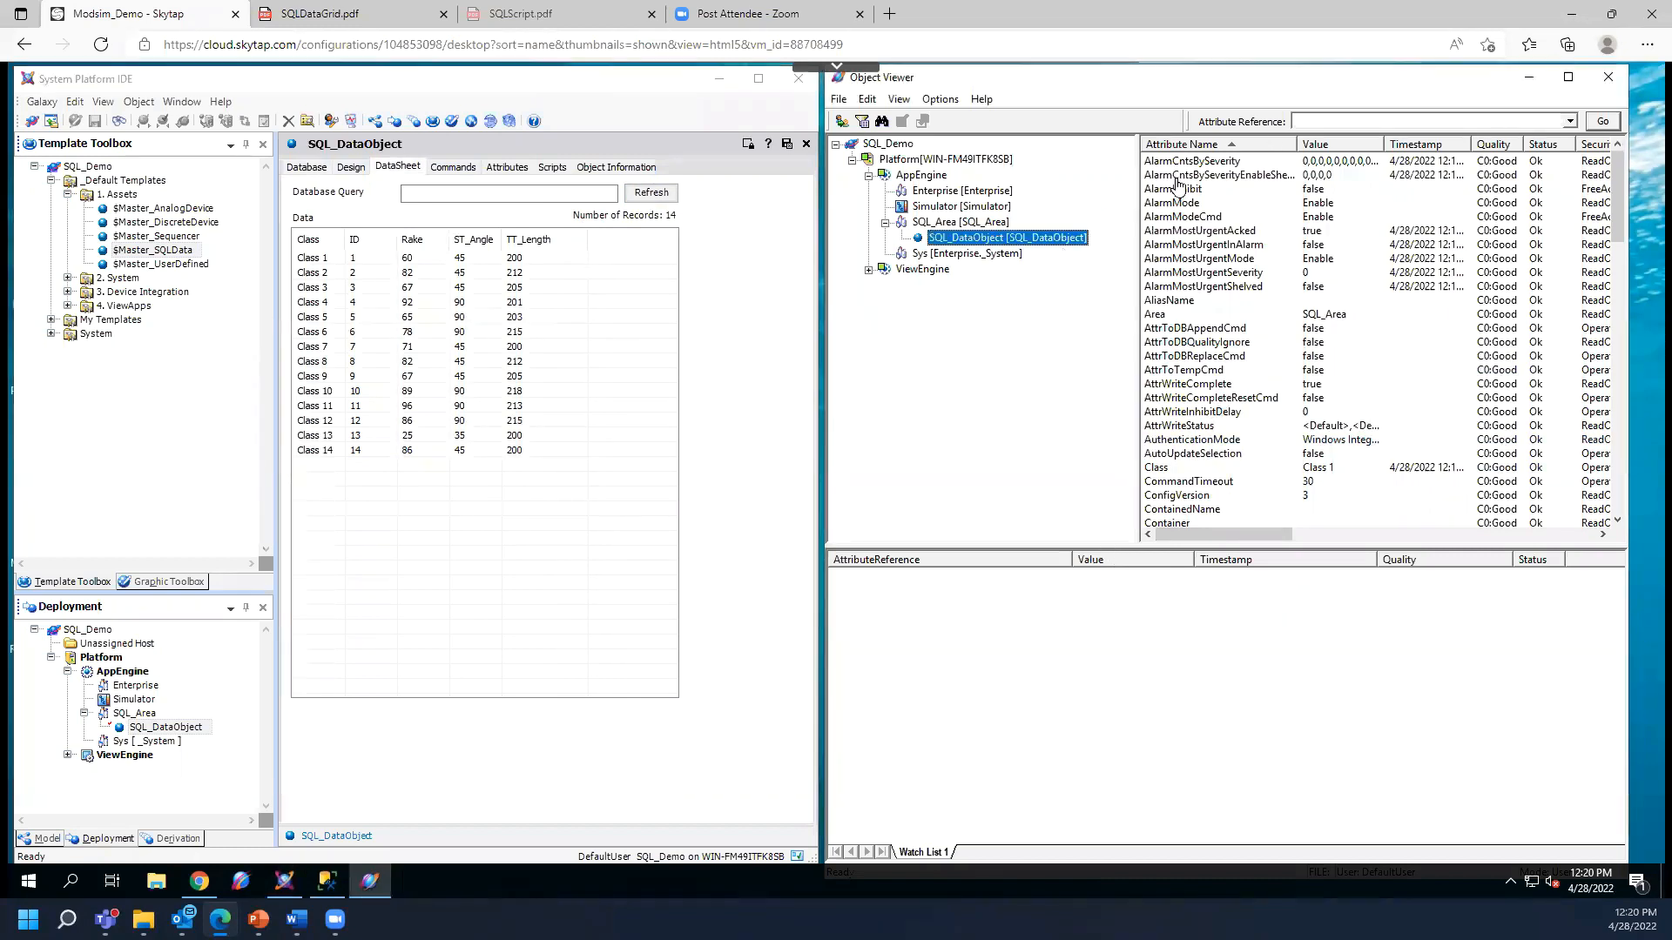
scroll(1222, 418, down, 5)
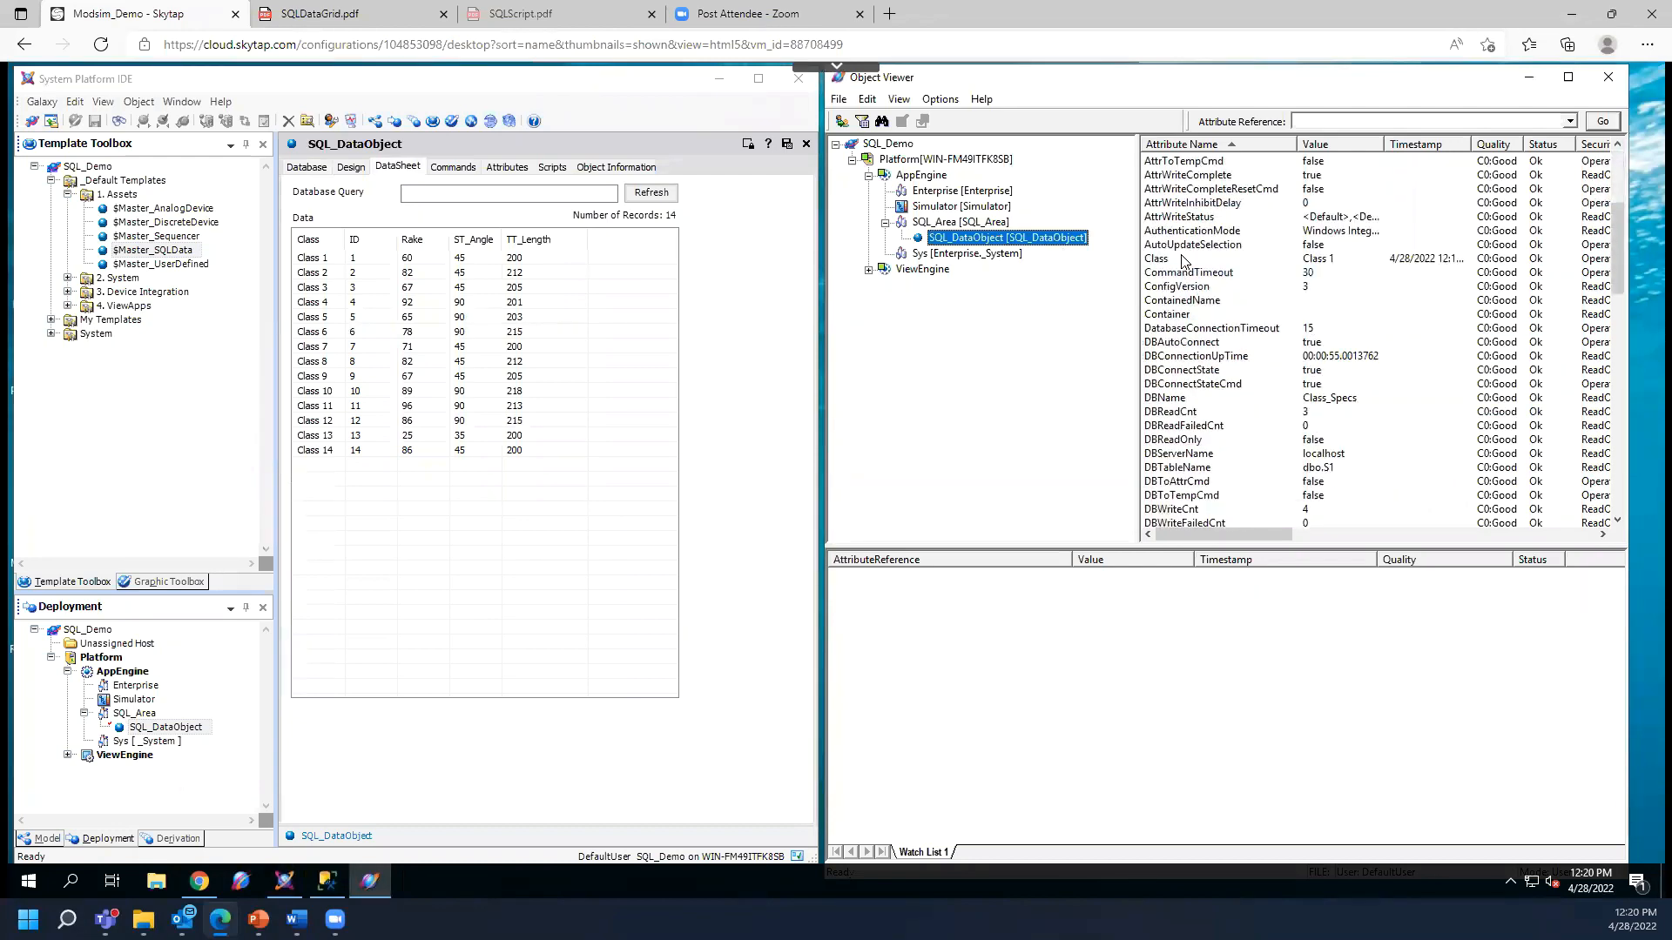
drag(1158, 264, 1017, 622)
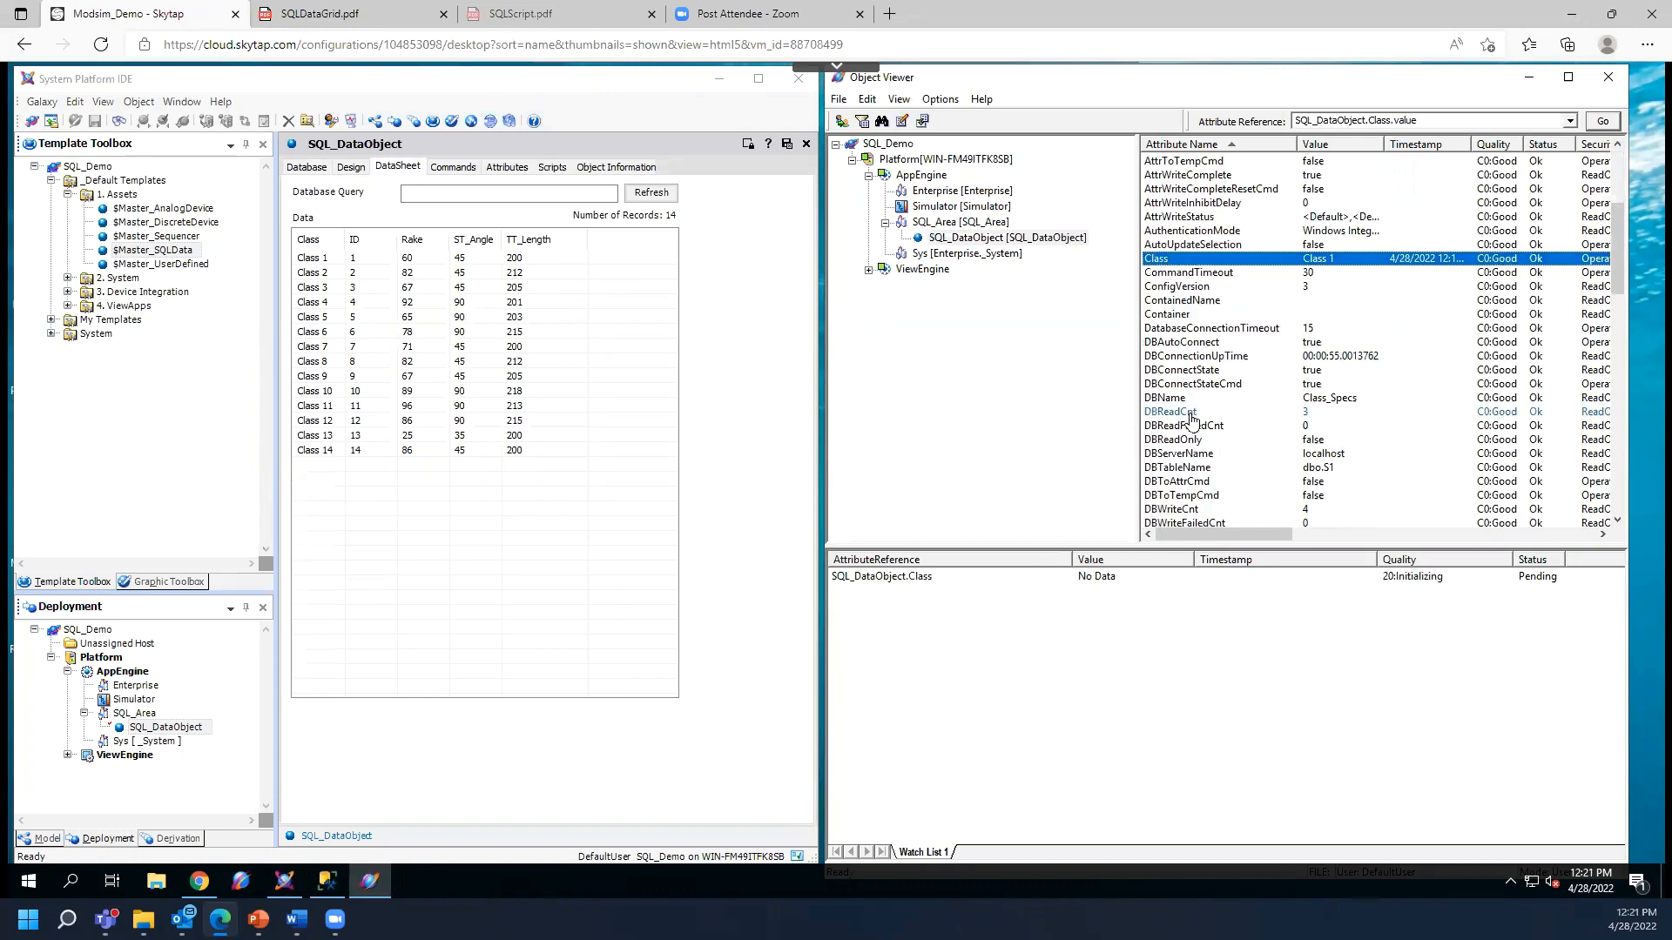
scroll(1192, 419, down, 12)
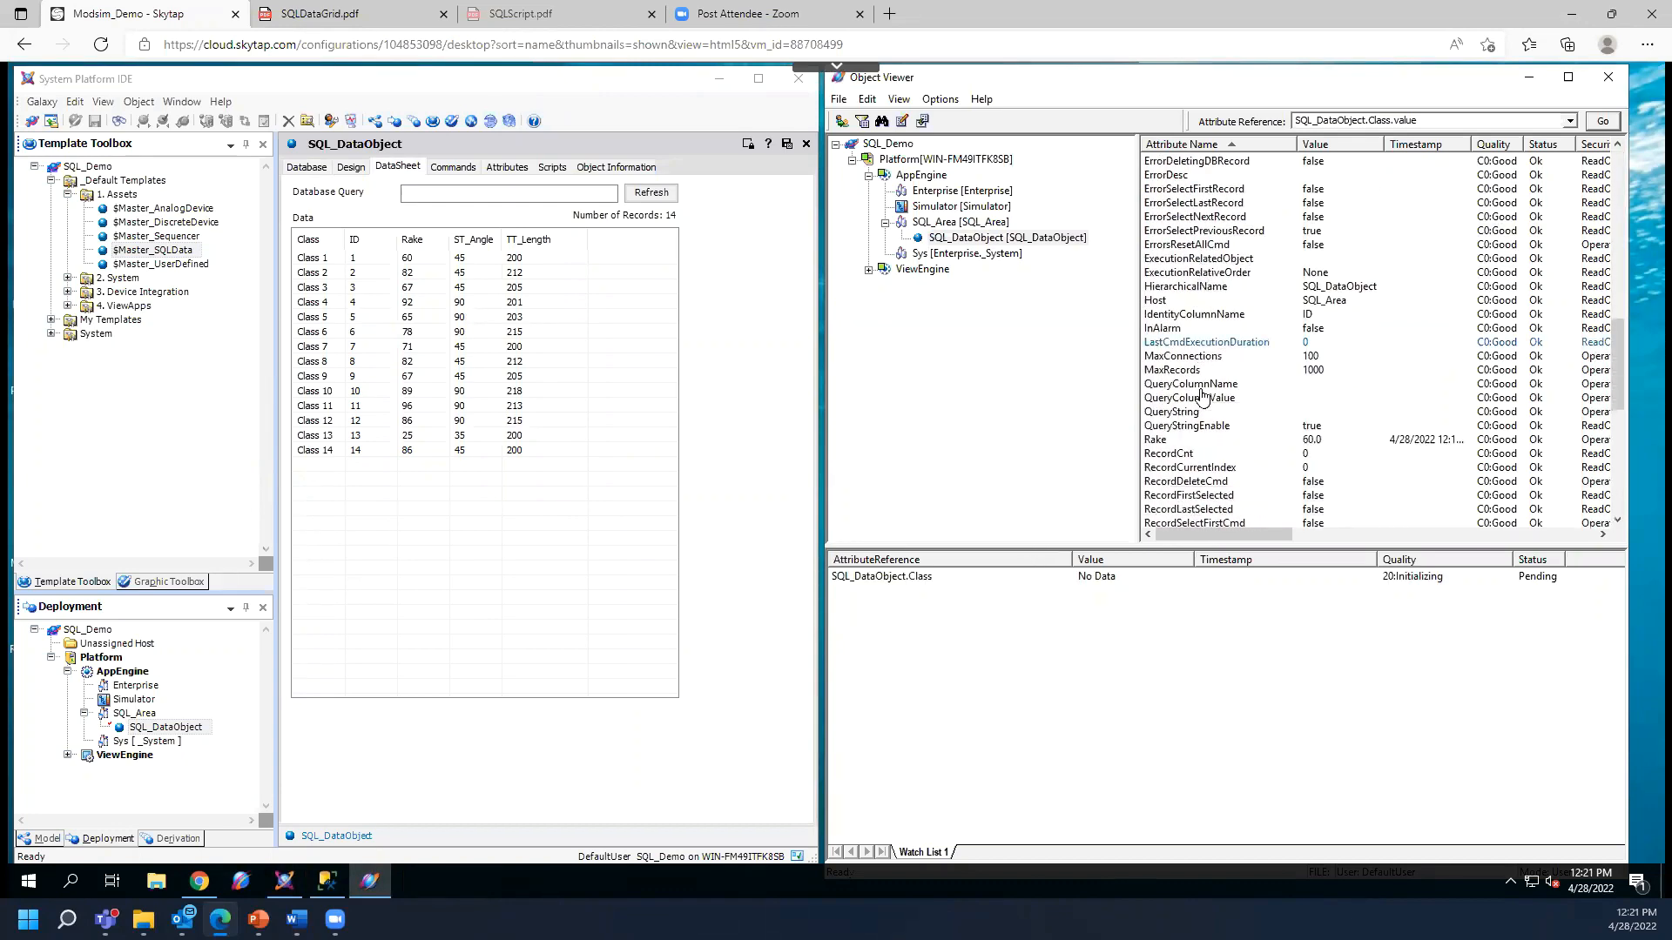
click(1163, 439)
scroll(1171, 435, down, 4)
drag(1106, 415, 1015, 597)
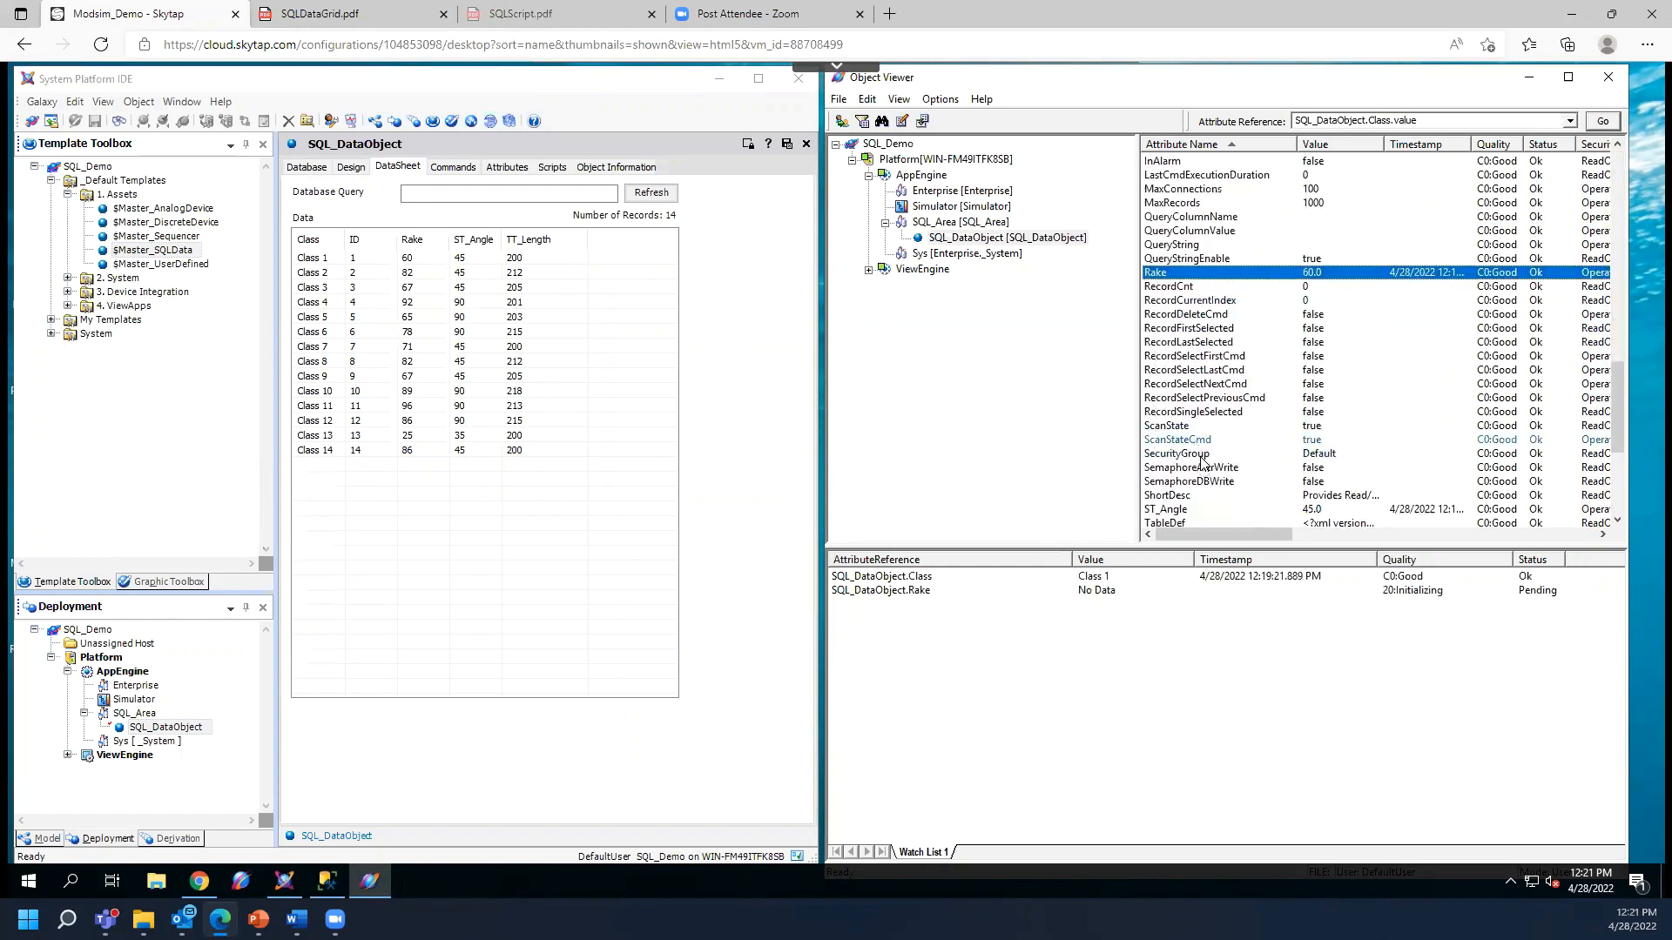
scroll(1203, 462, down, 5)
drag(1159, 301, 1010, 649)
drag(1177, 503, 1022, 666)
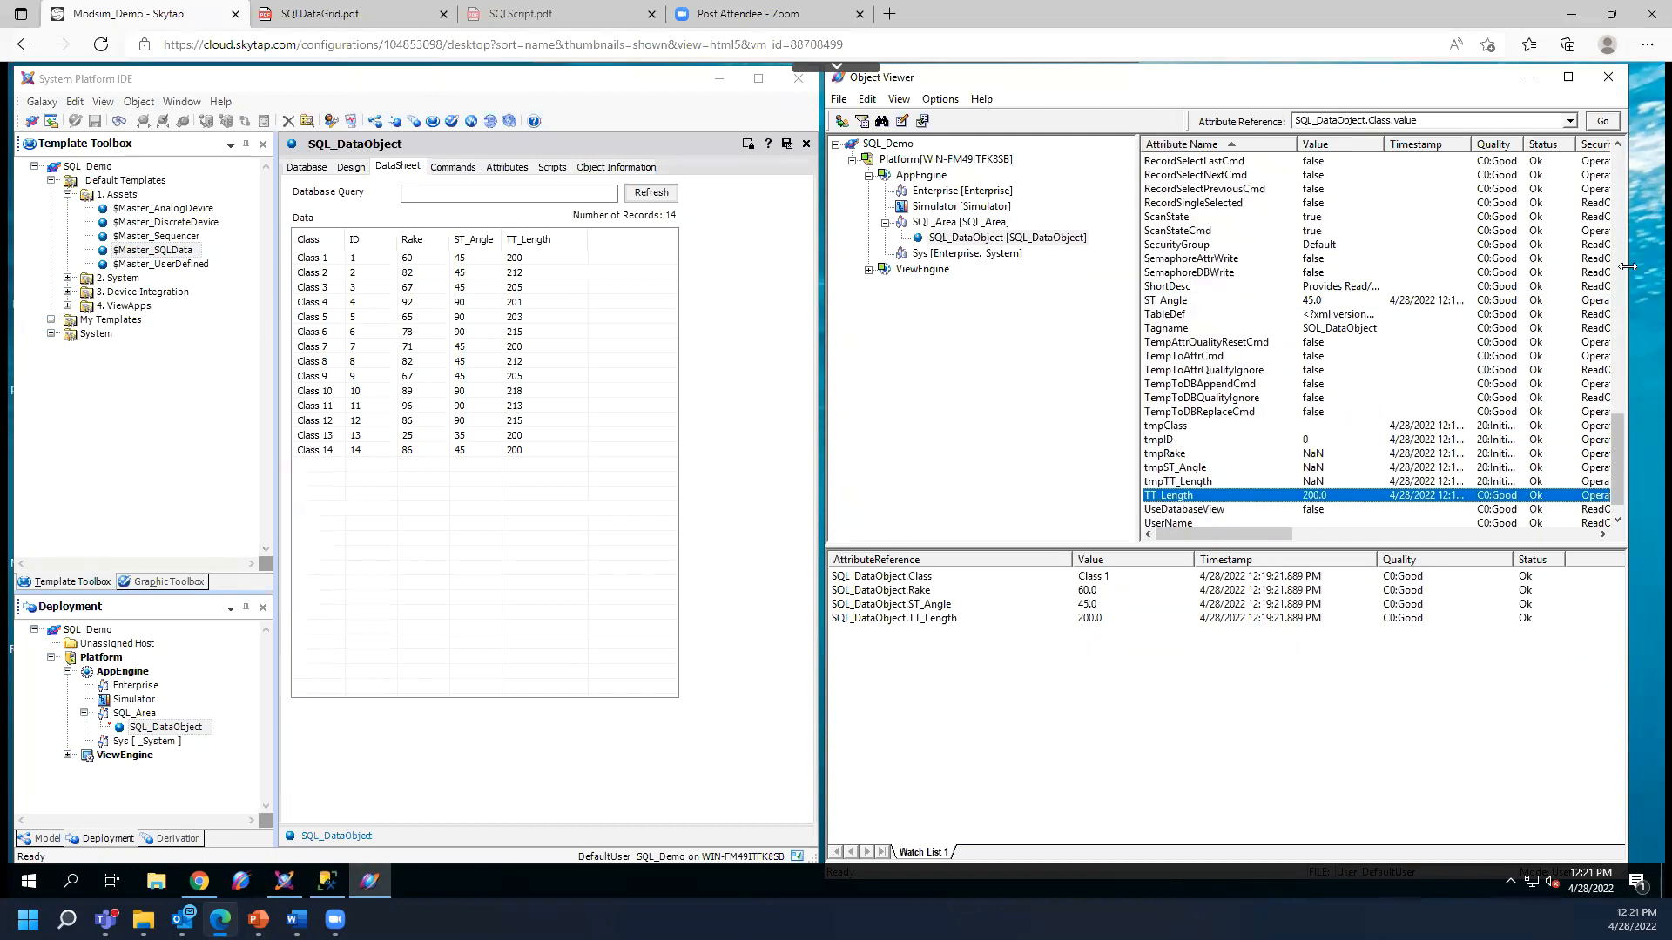
- Add the AttrToDBReplaceCmd attribute of SQL_DataObject to Watch List 1
click(1655, 277)
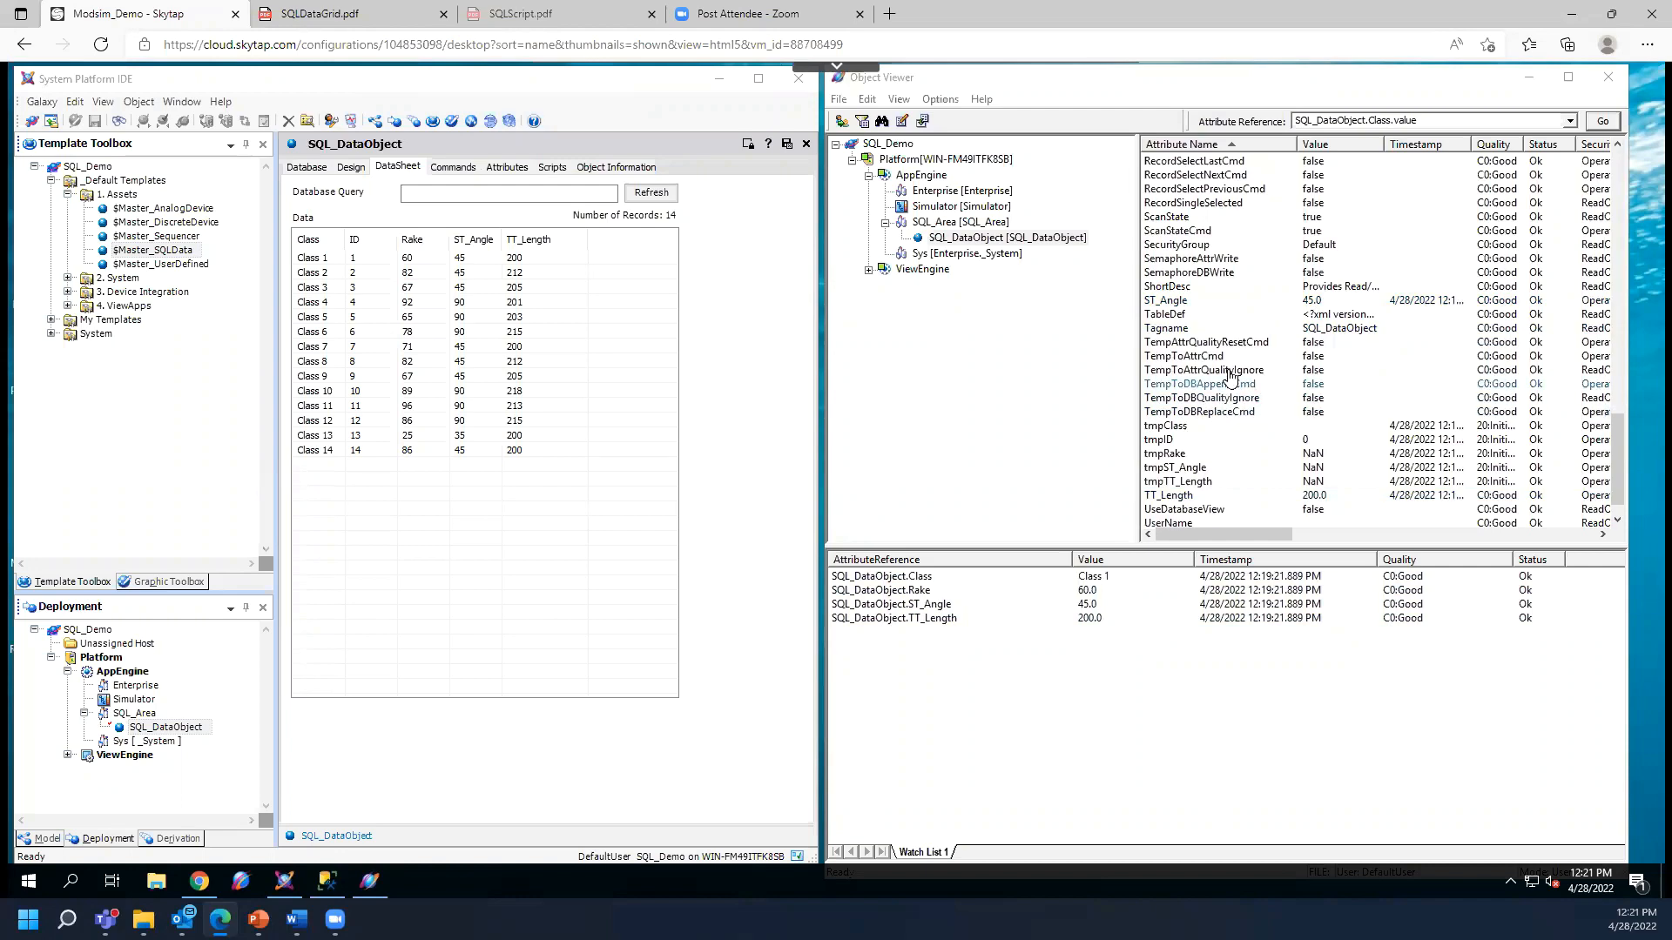
scroll(1391, 299, up, 9)
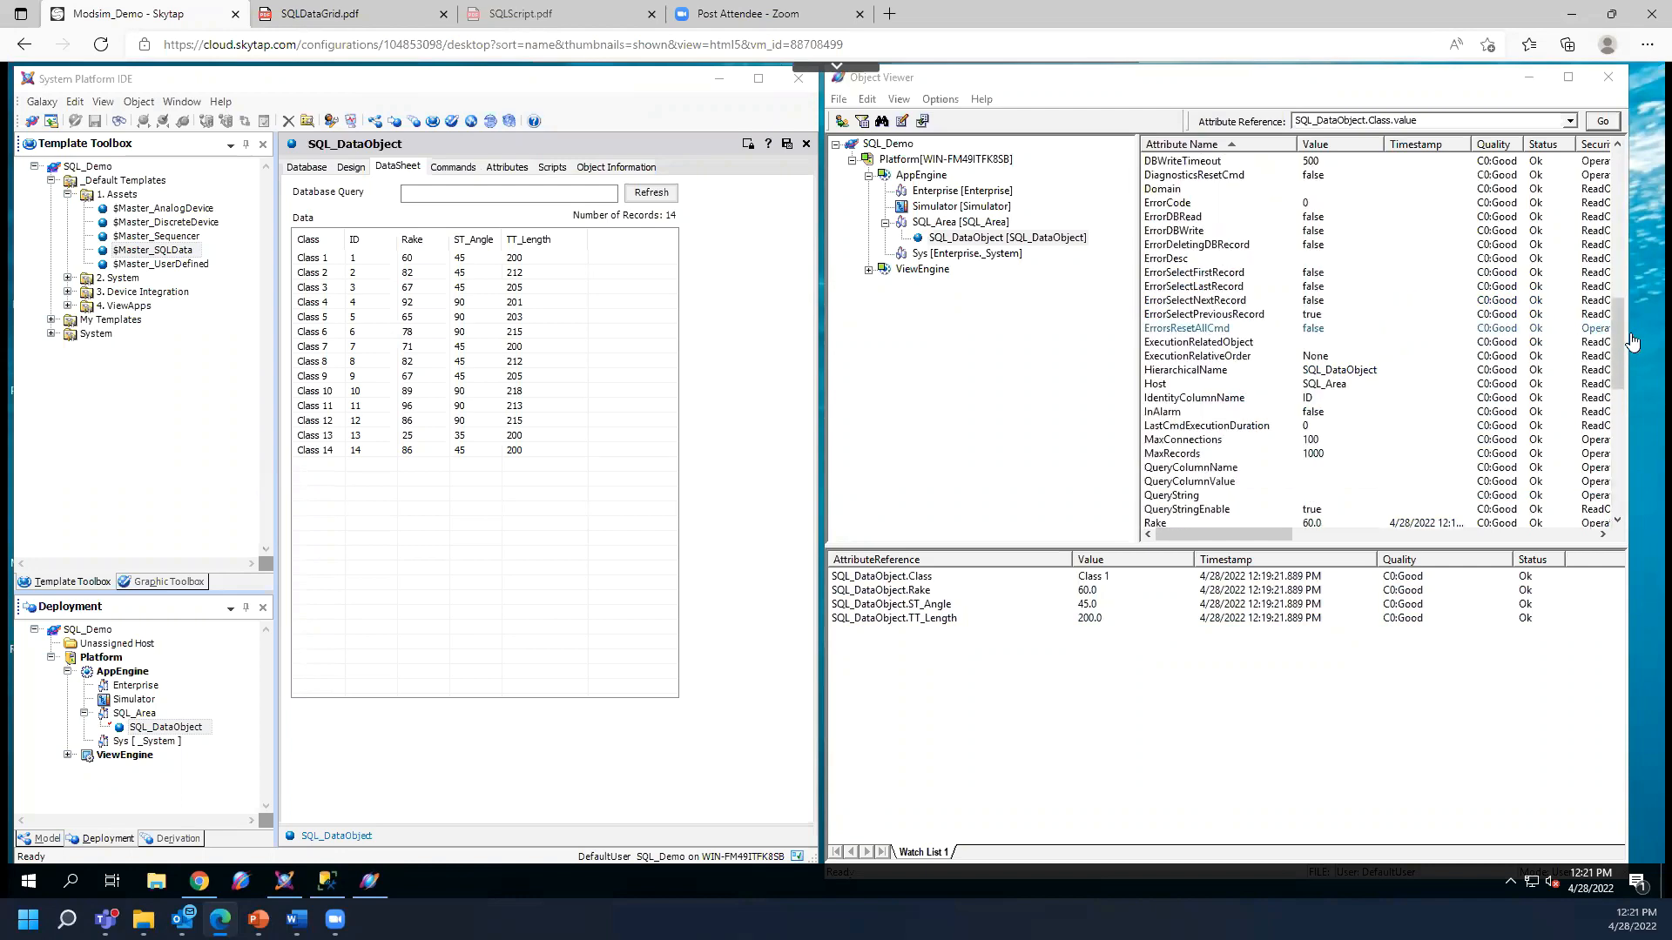
click(1618, 199)
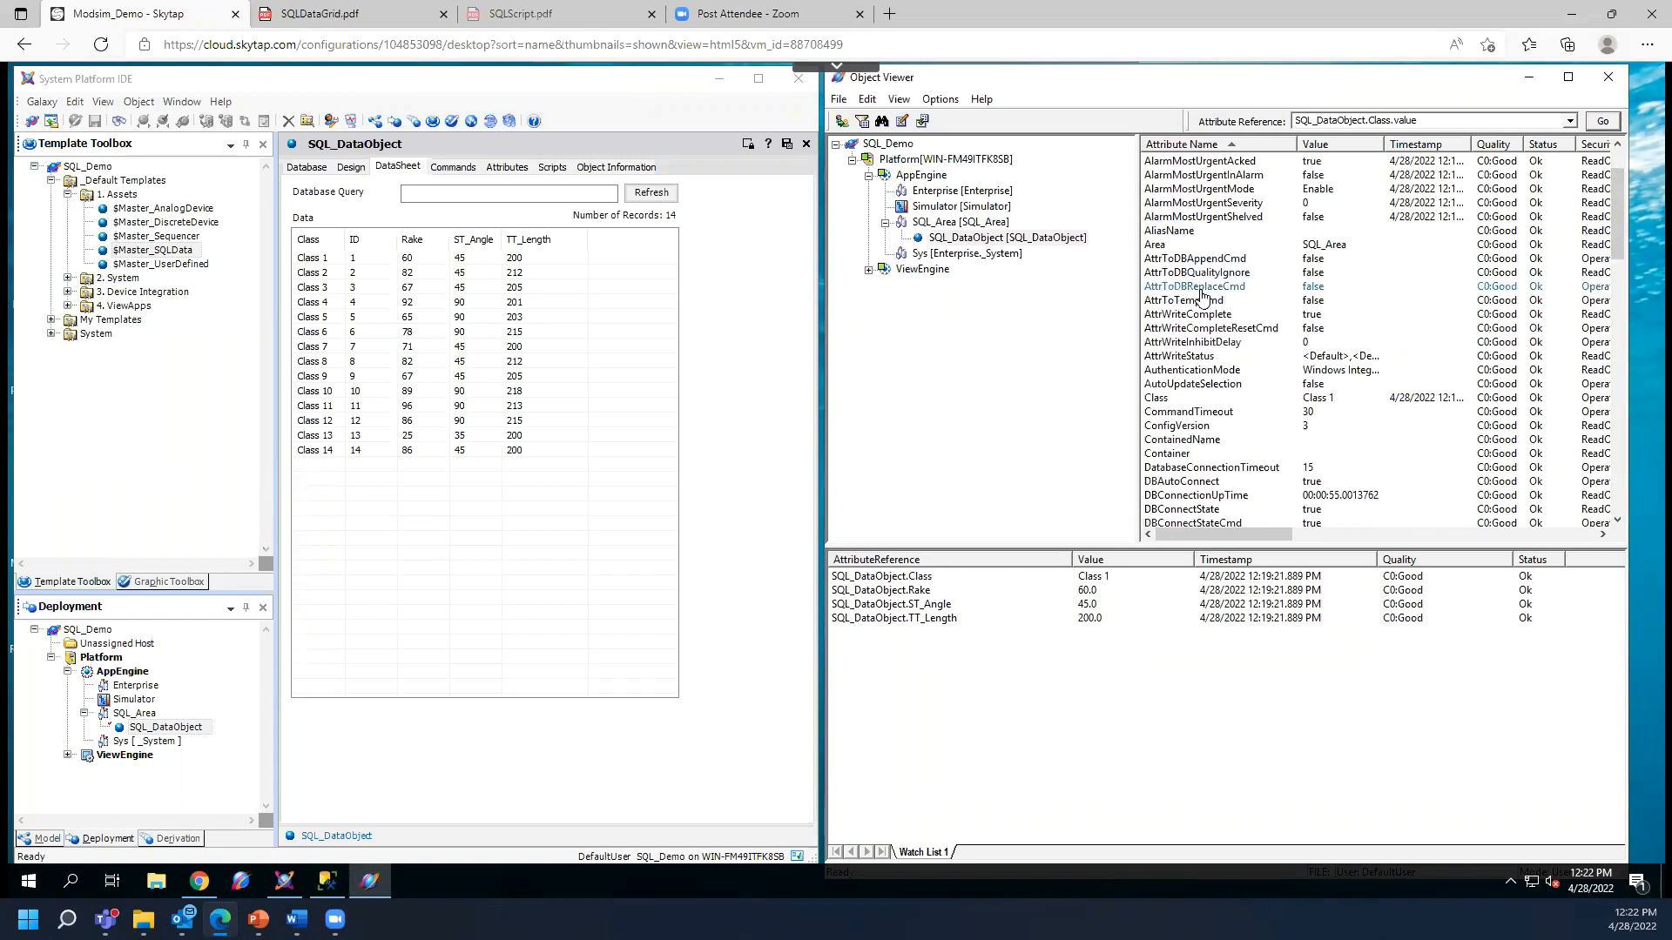
drag(1200, 295, 1084, 660)
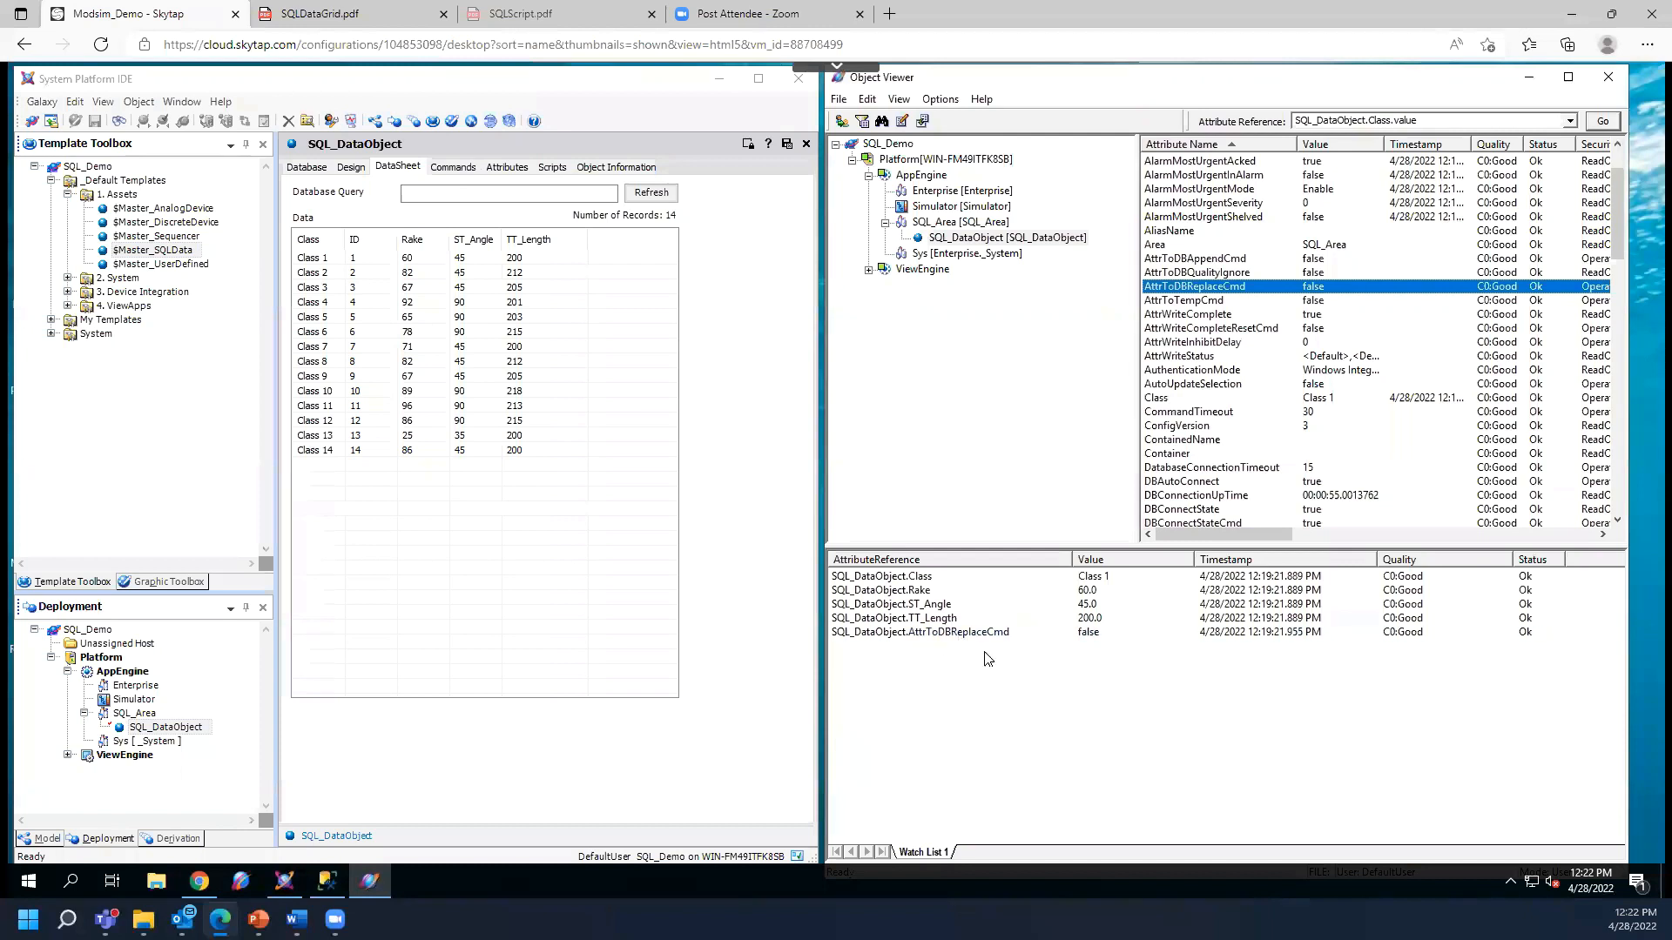
- Look through the SQLData object help, including its topic table and error code descriptions, and close it
click(768, 145)
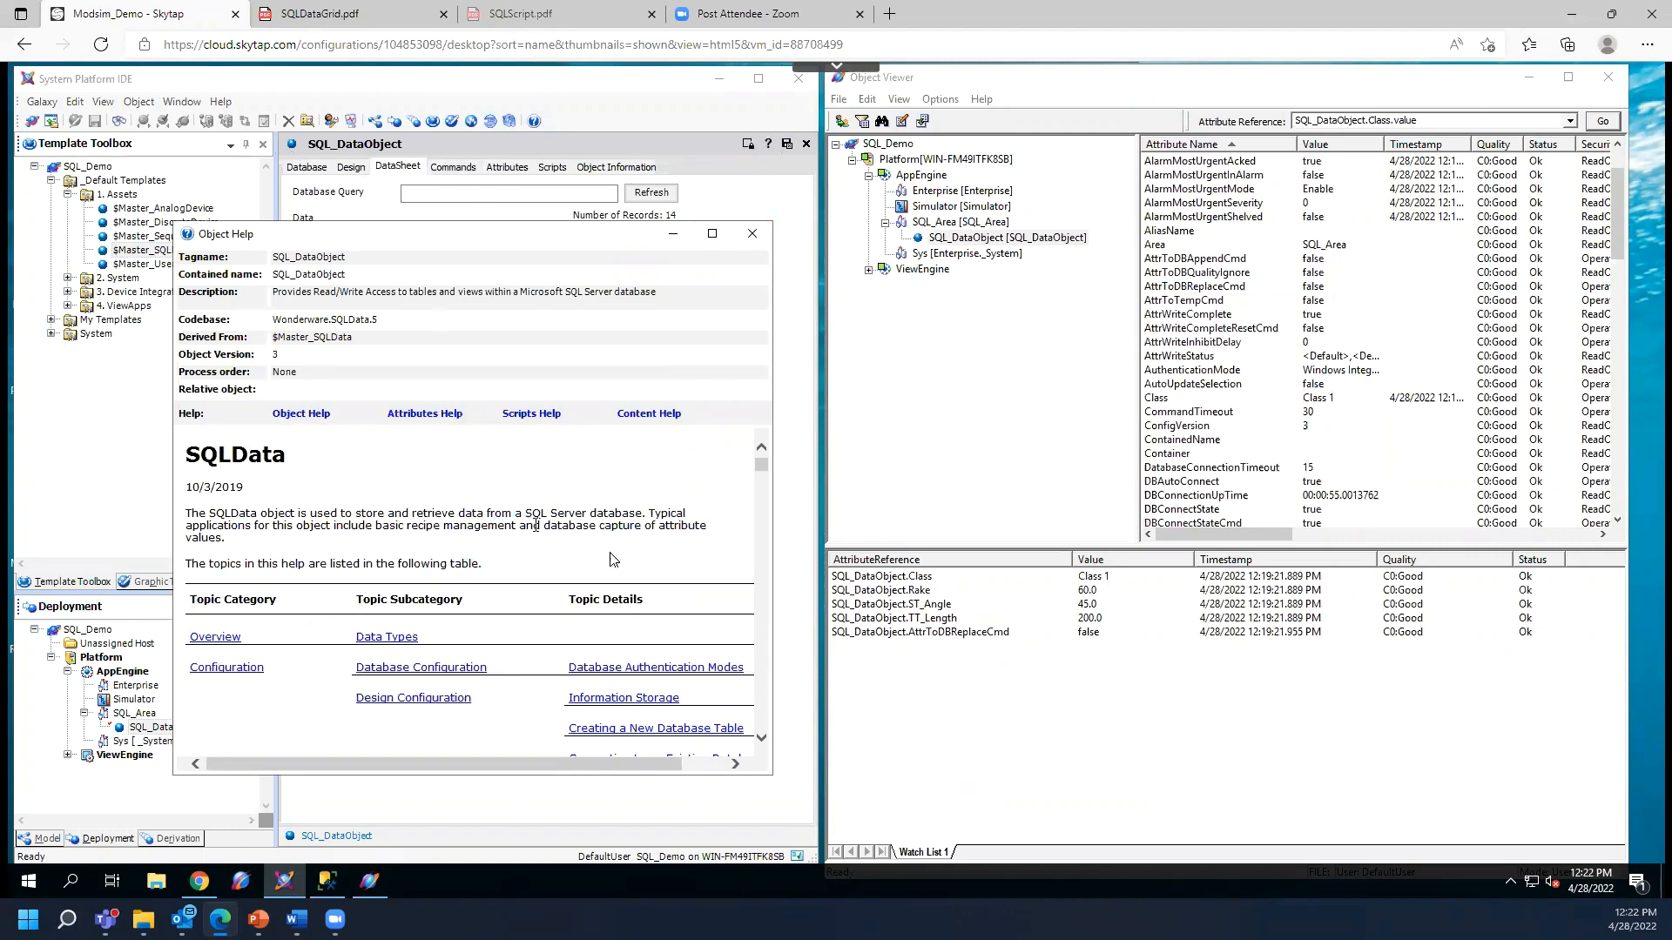
scroll(557, 553, down, 10)
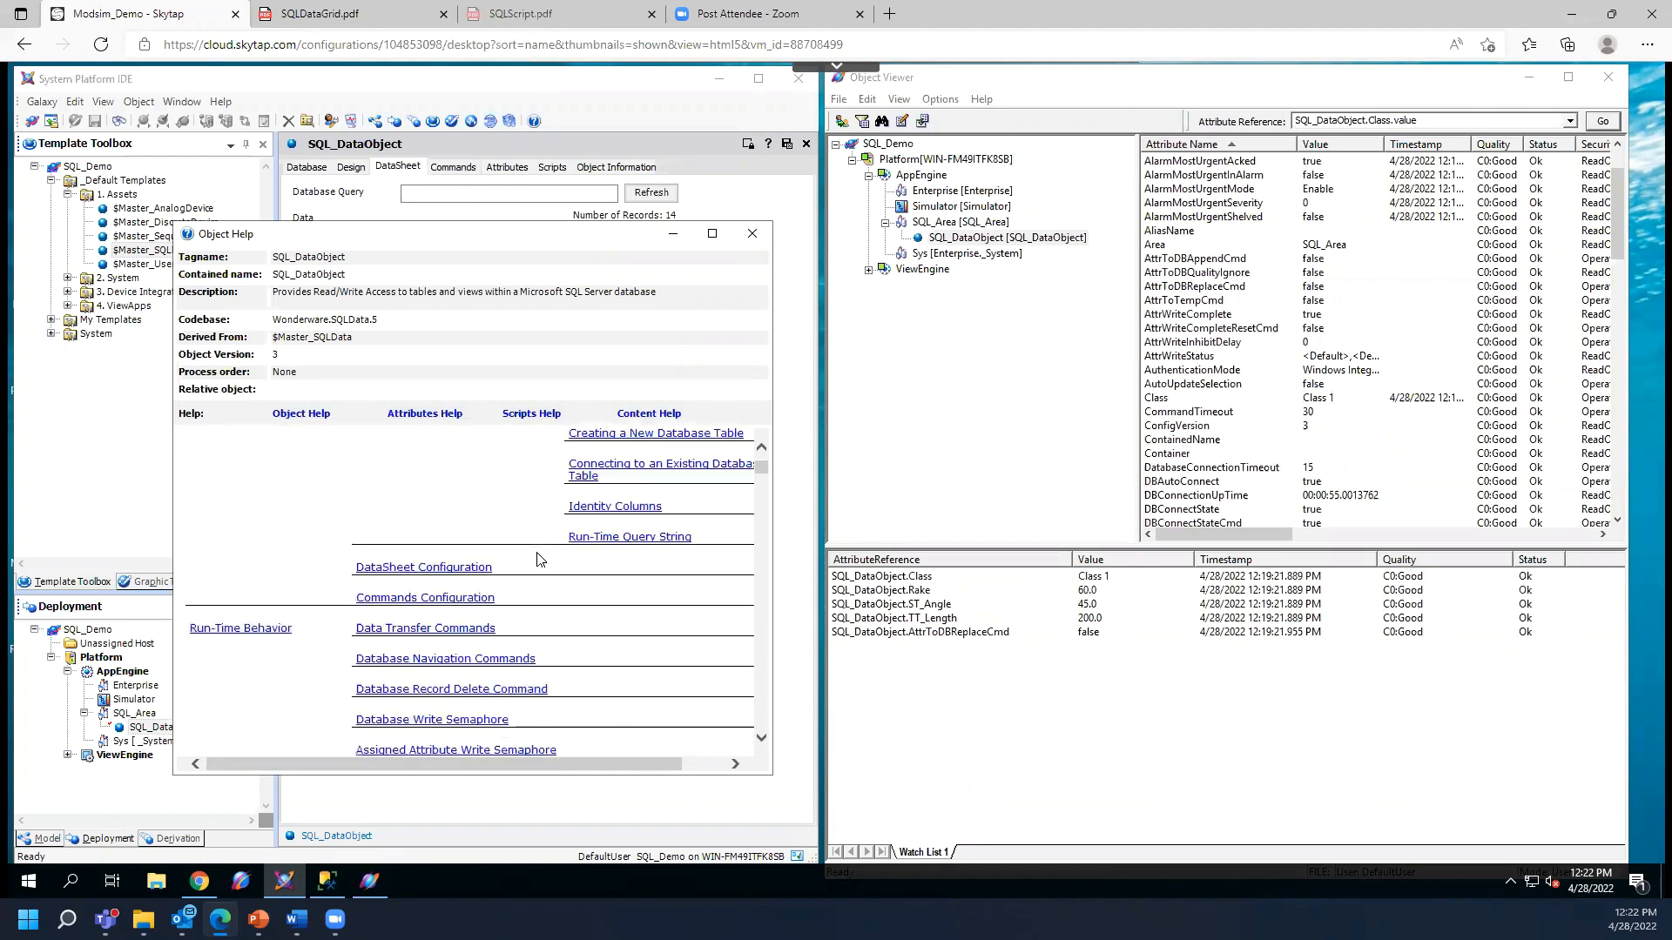
scroll(575, 559, down, 3)
drag(758, 471, 763, 739)
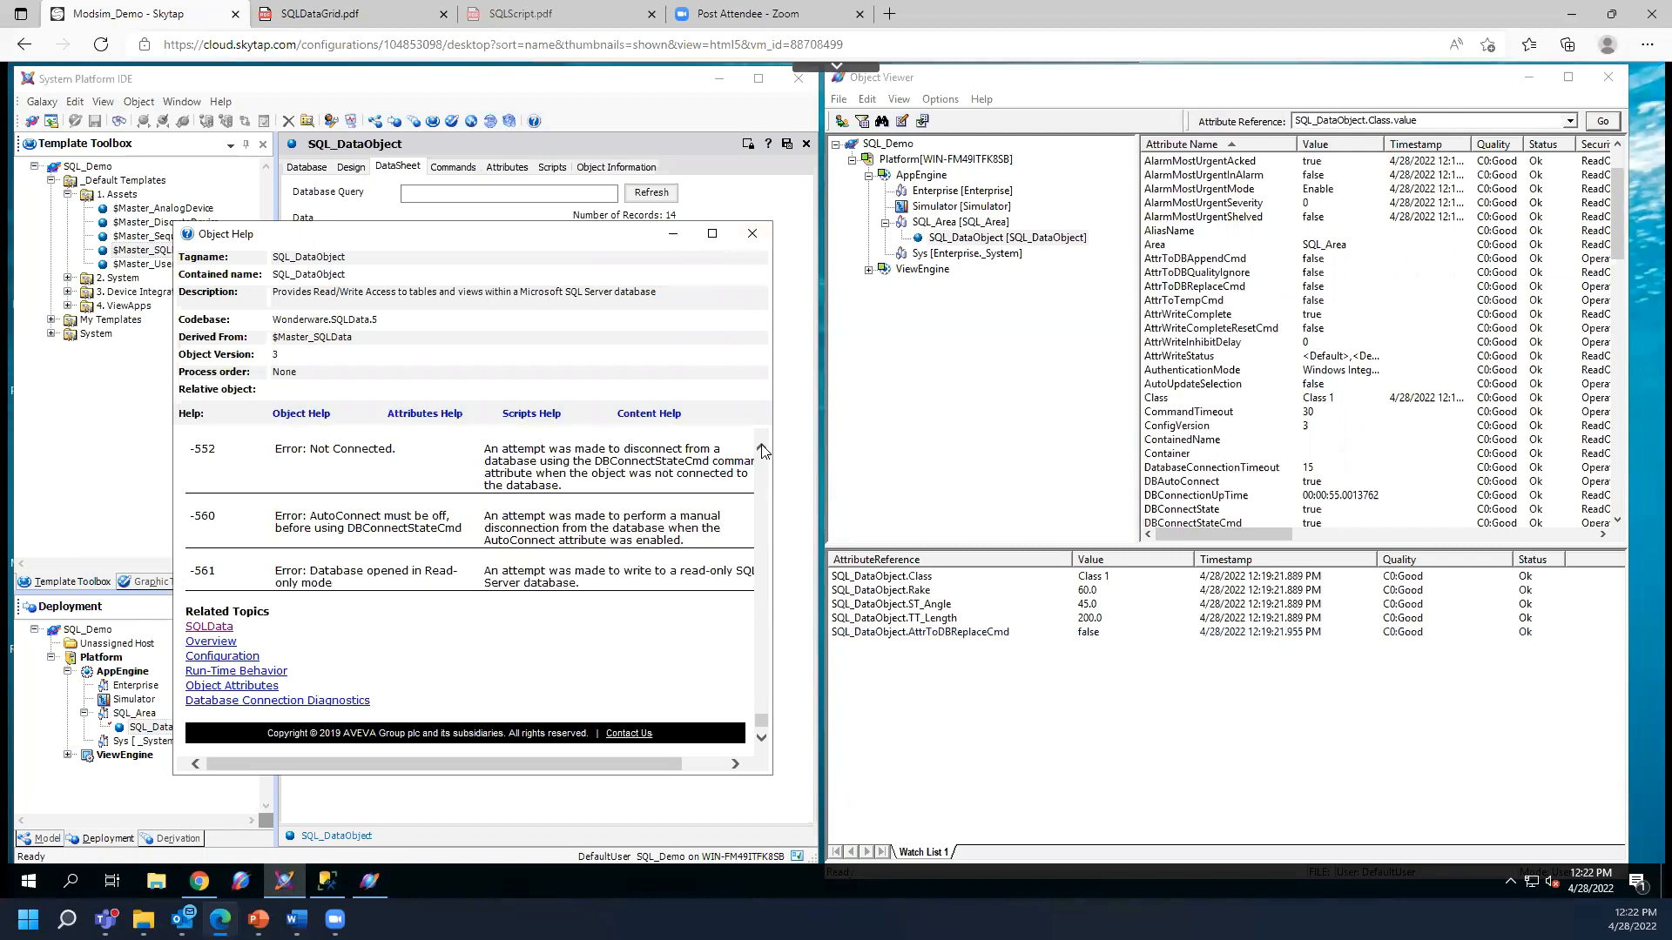
scroll(762, 450, up, 7)
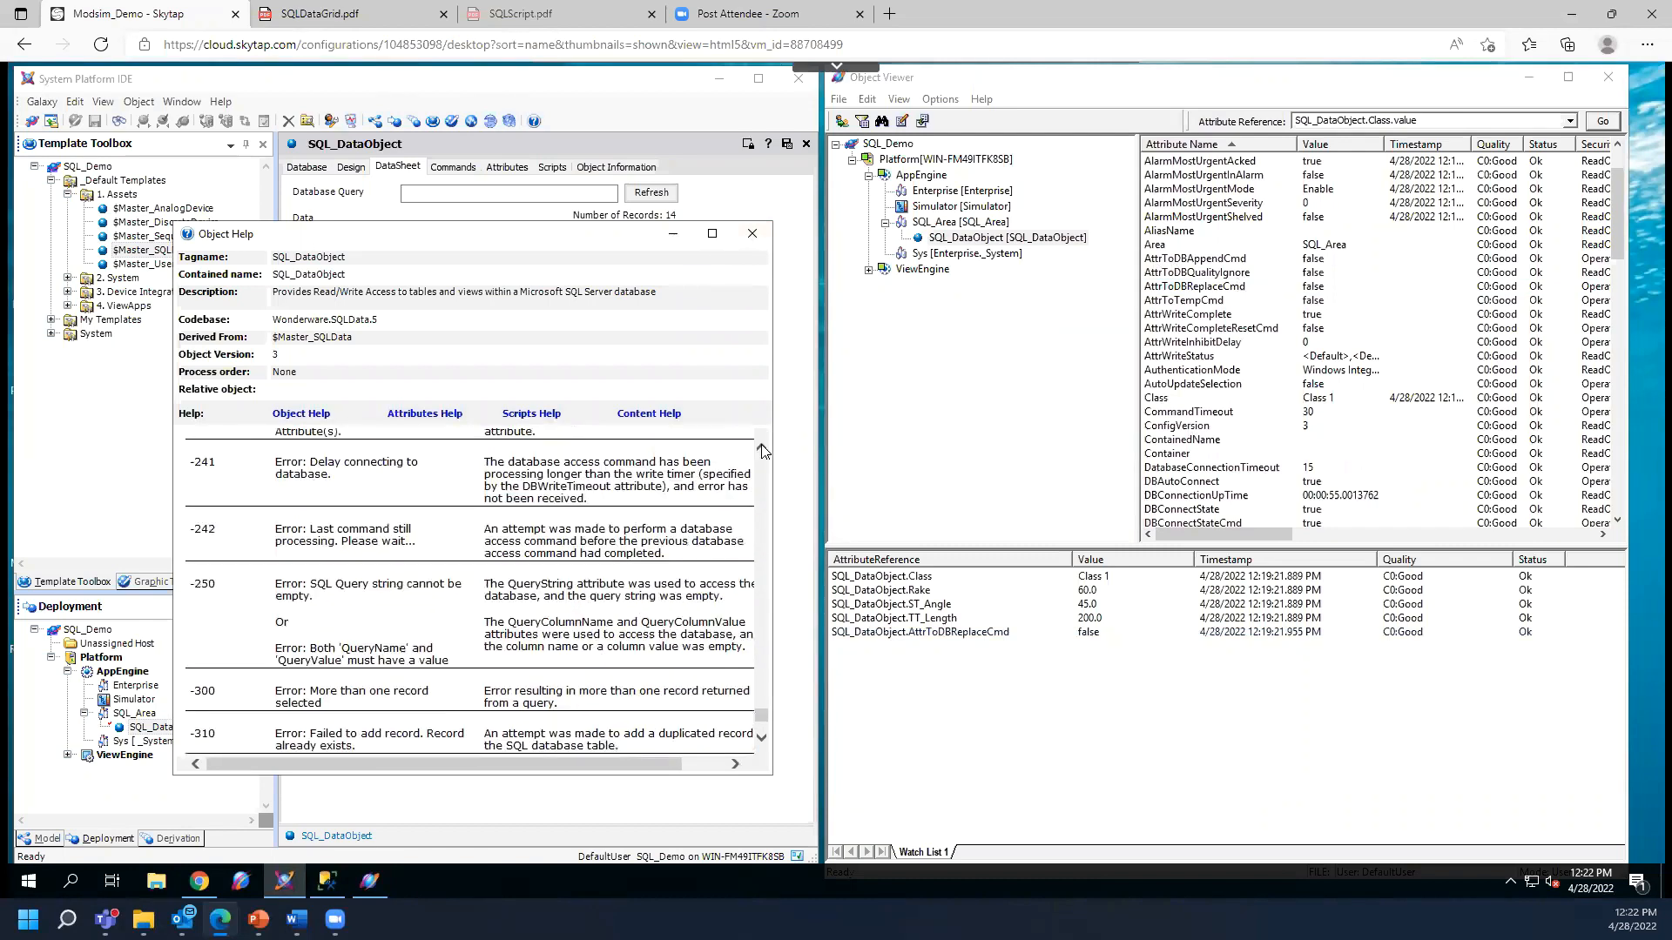
click(763, 225)
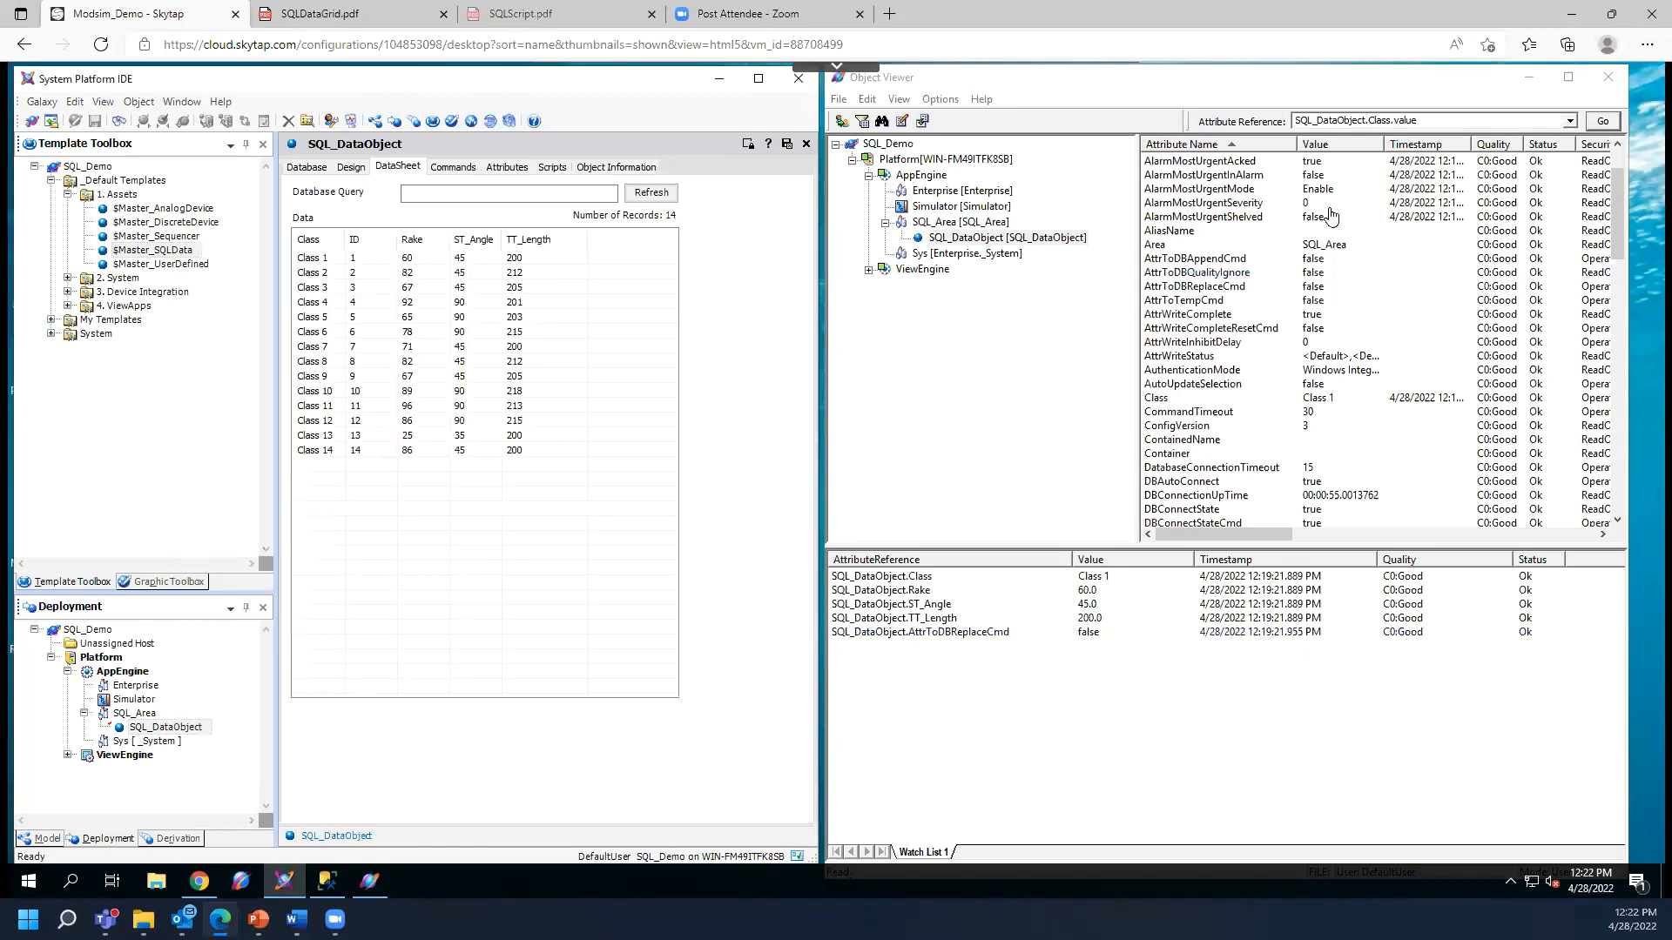
- Add the DBToAttrCmd attribute of SQL_DataObject to Watch List 1 in Object Viewer
click(925, 633)
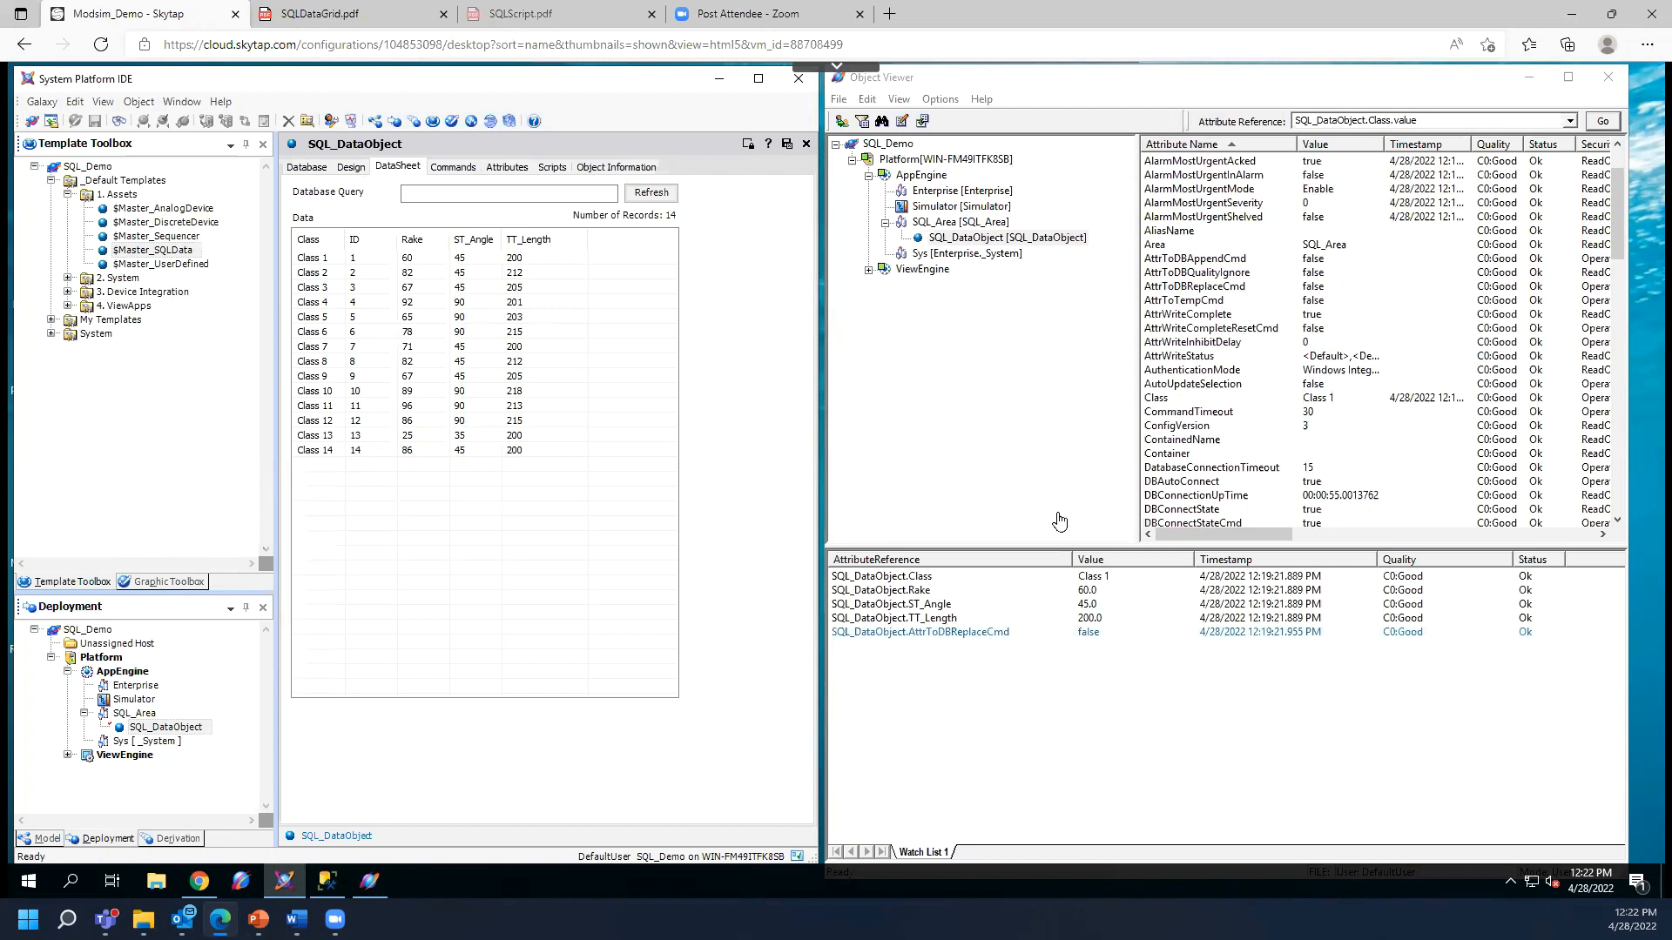
scroll(1220, 523, down, 1)
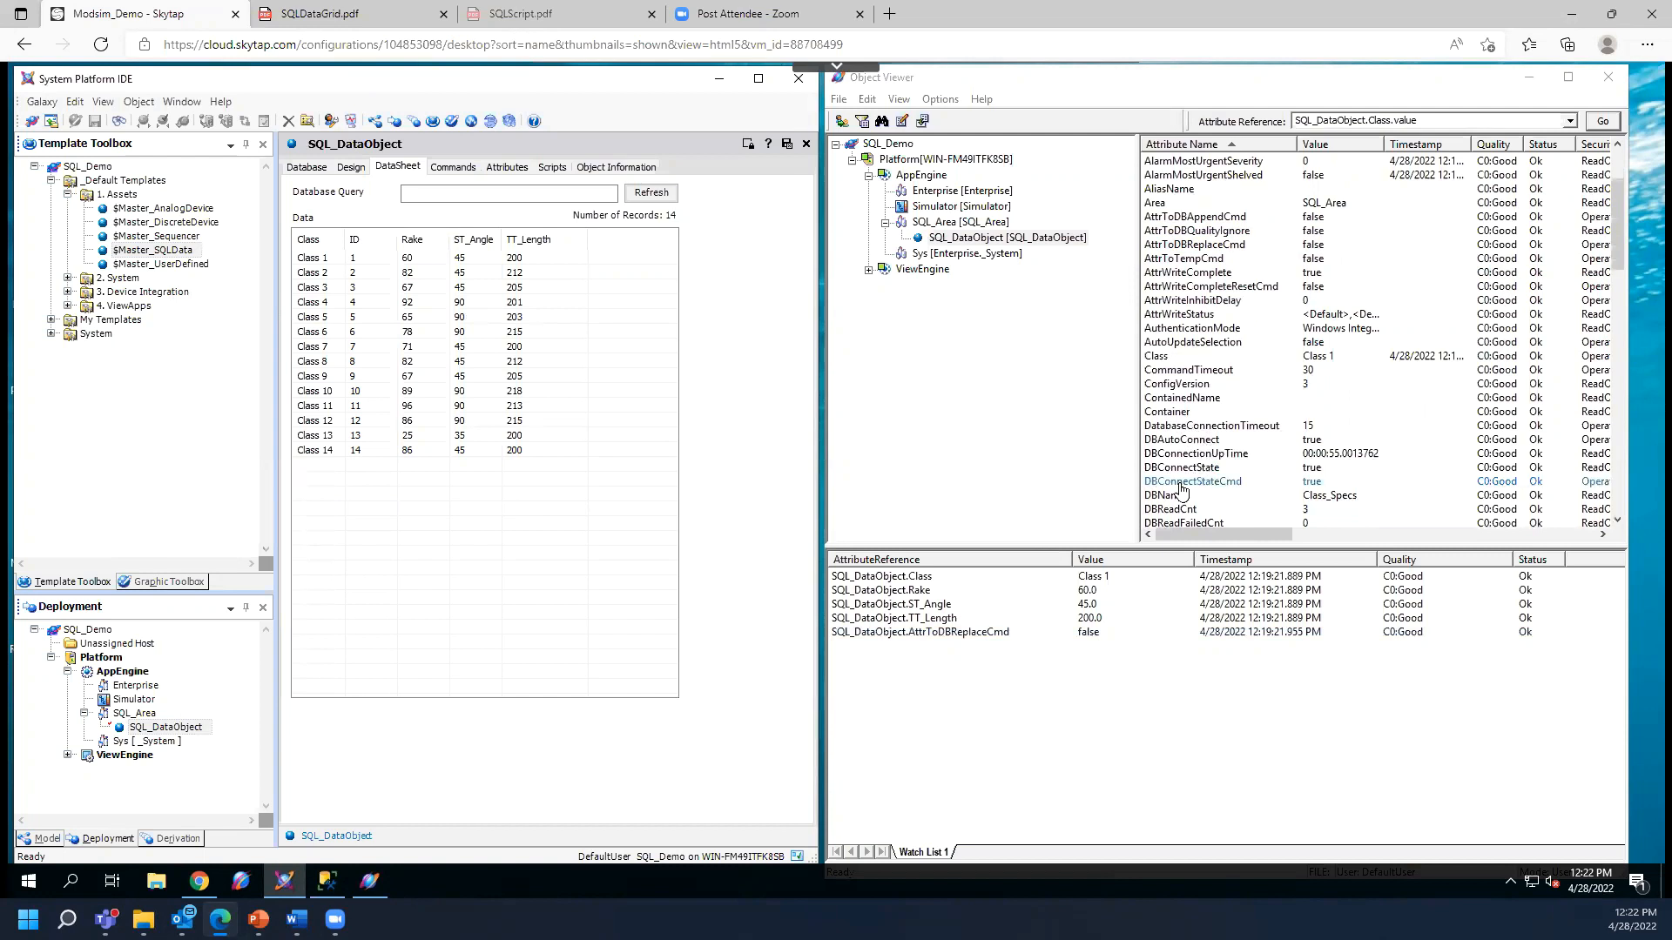
scroll(1185, 453, down, 1)
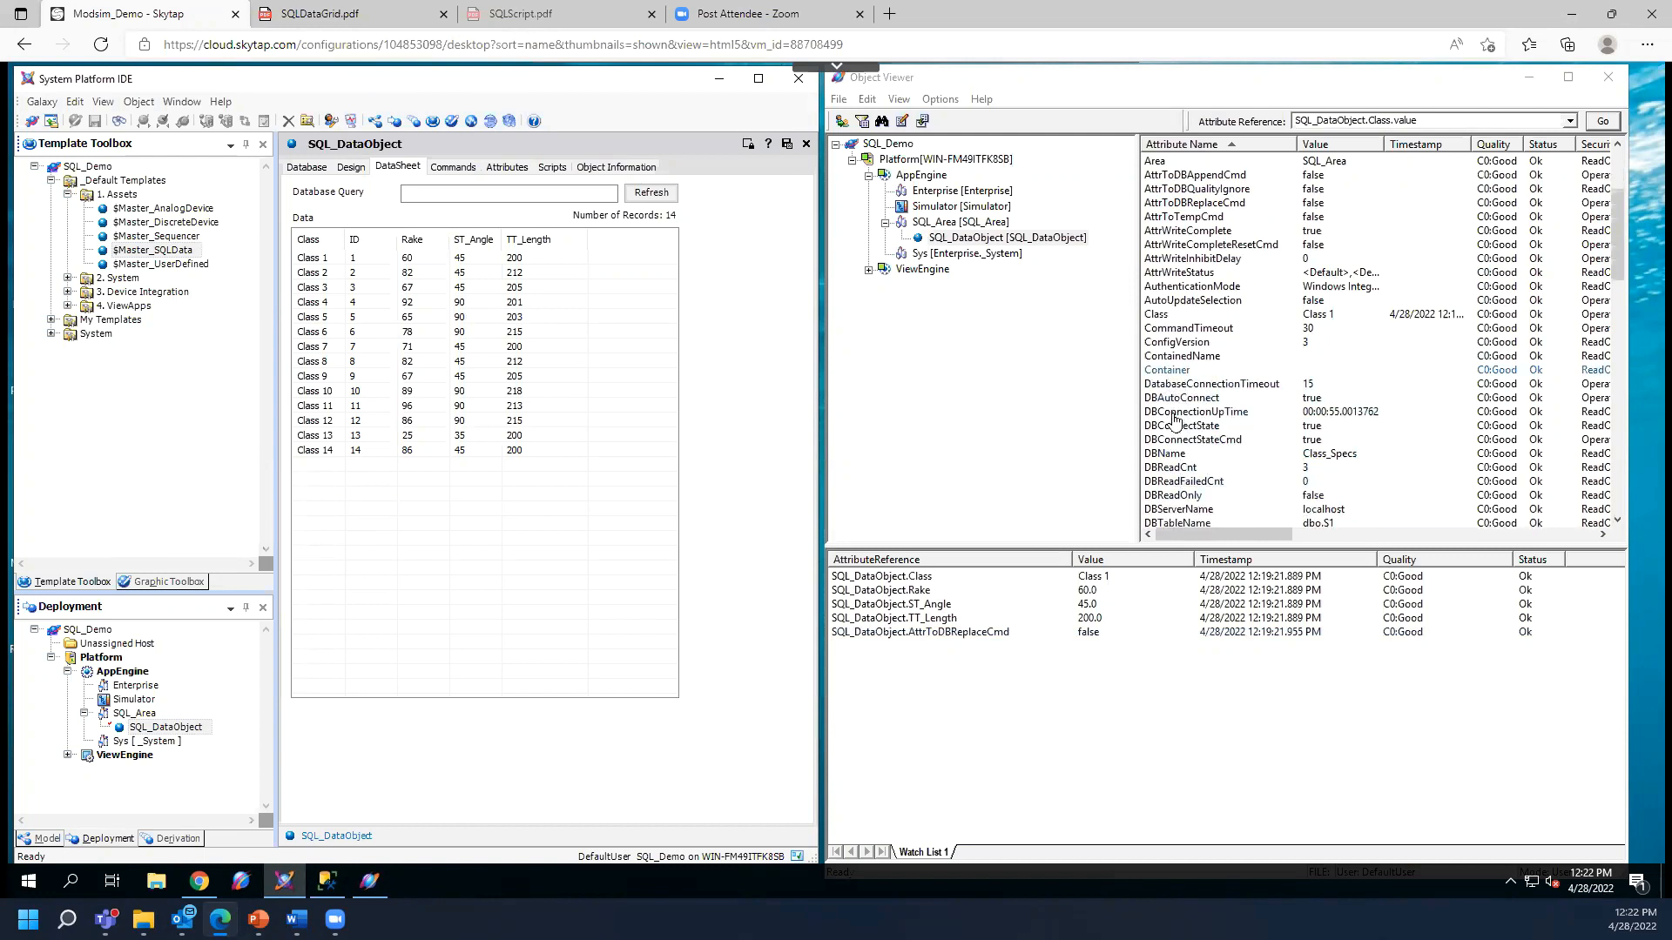
scroll(1178, 446, down, 1)
scroll(1177, 446, down, 1)
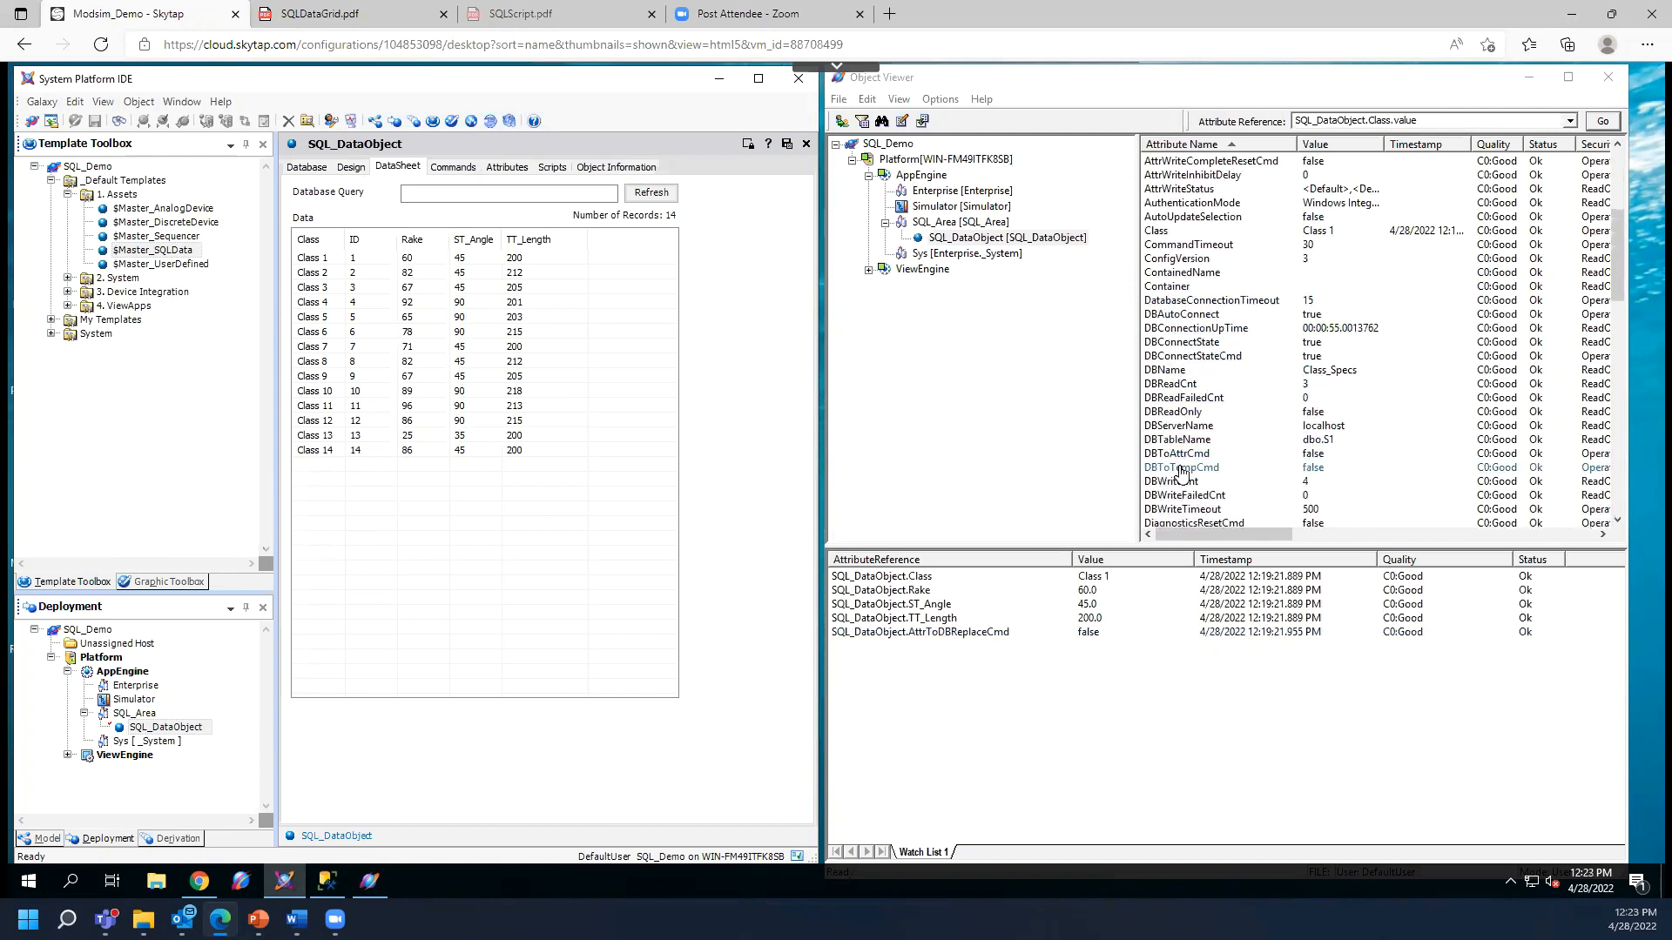
click(1180, 454)
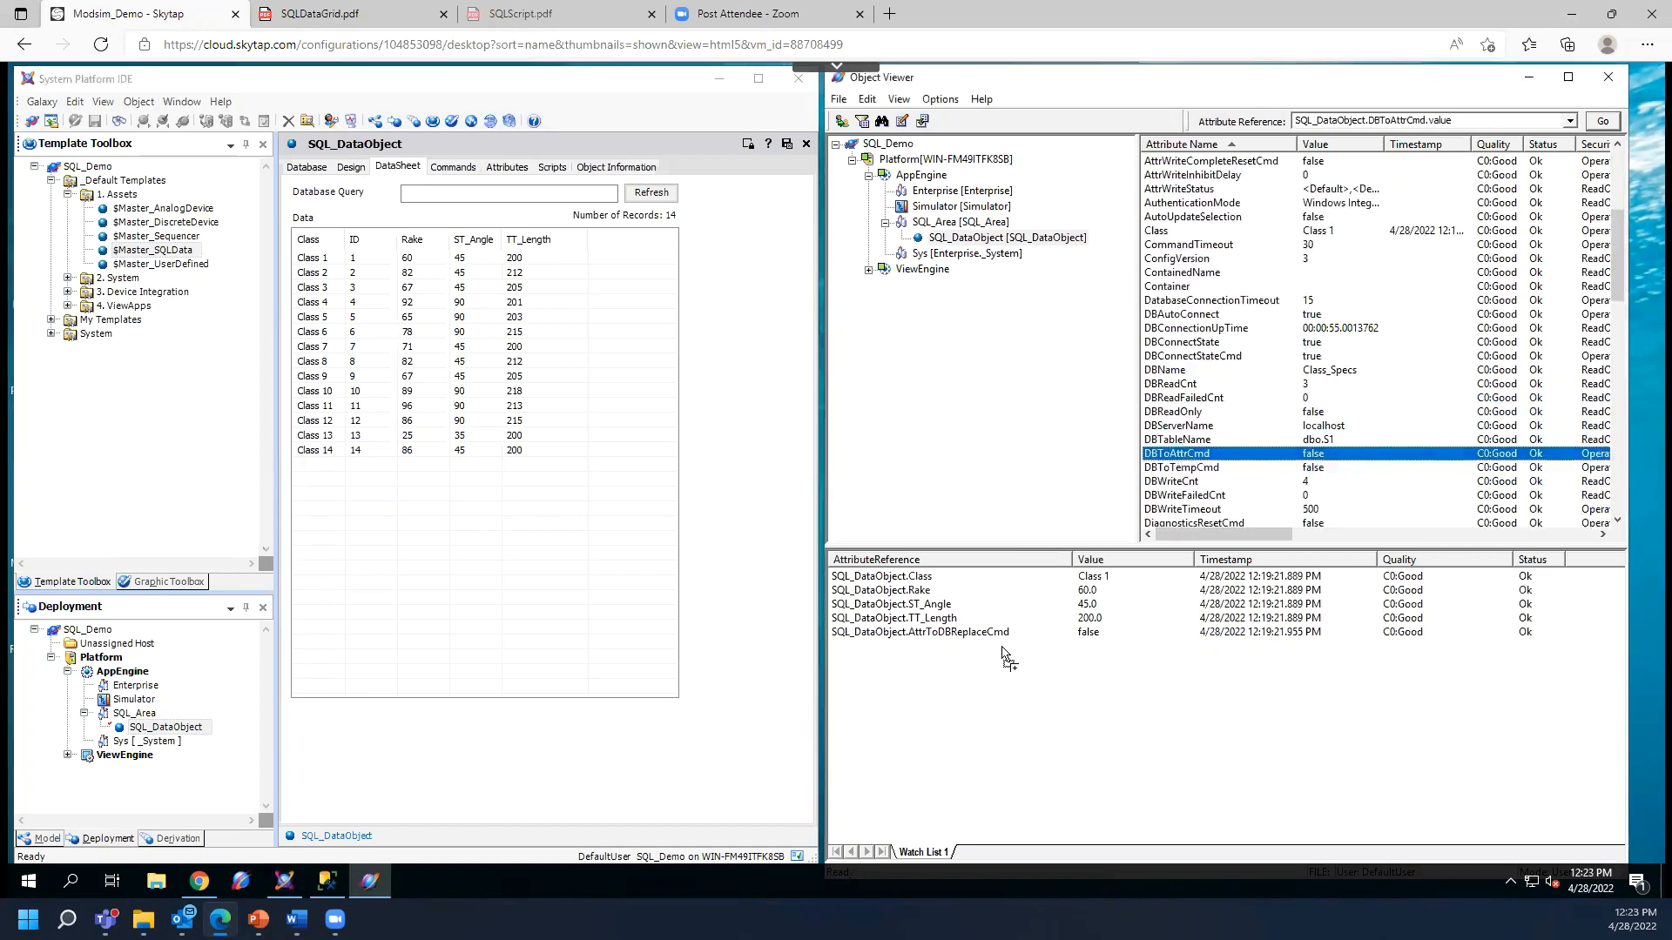
drag(1180, 454, 984, 675)
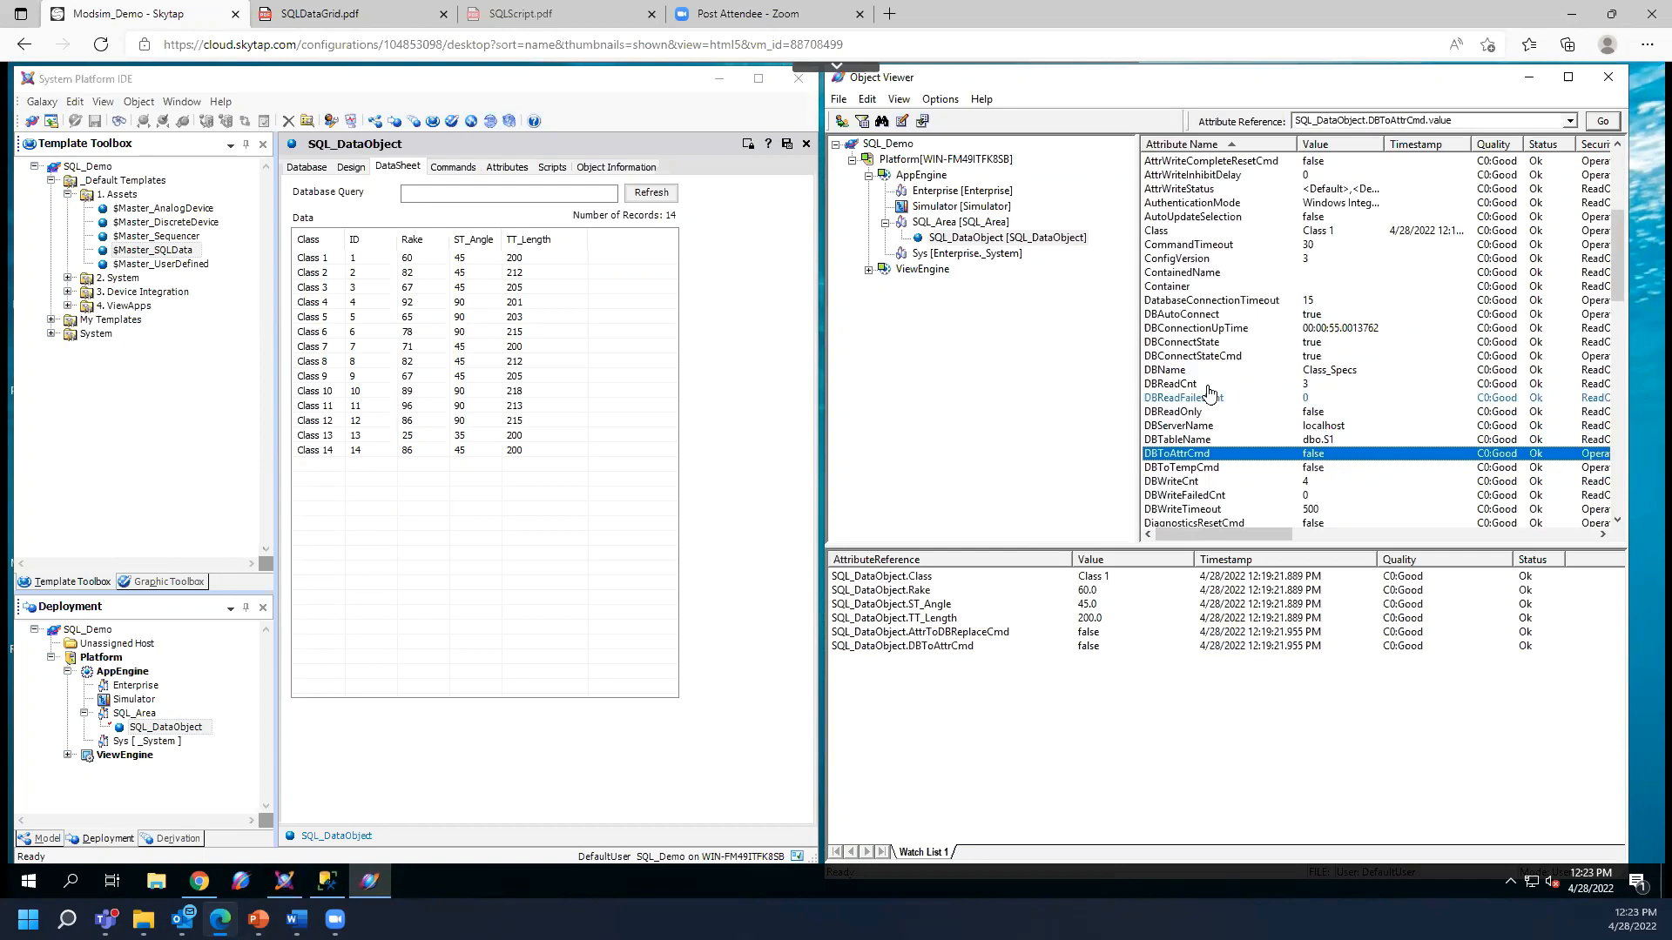
- Add the RecordSelectNextCmd and RecordSelectPreviousCmd attributes of SQL_DataObject to Watch List 1
scroll(1208, 395, down, 5)
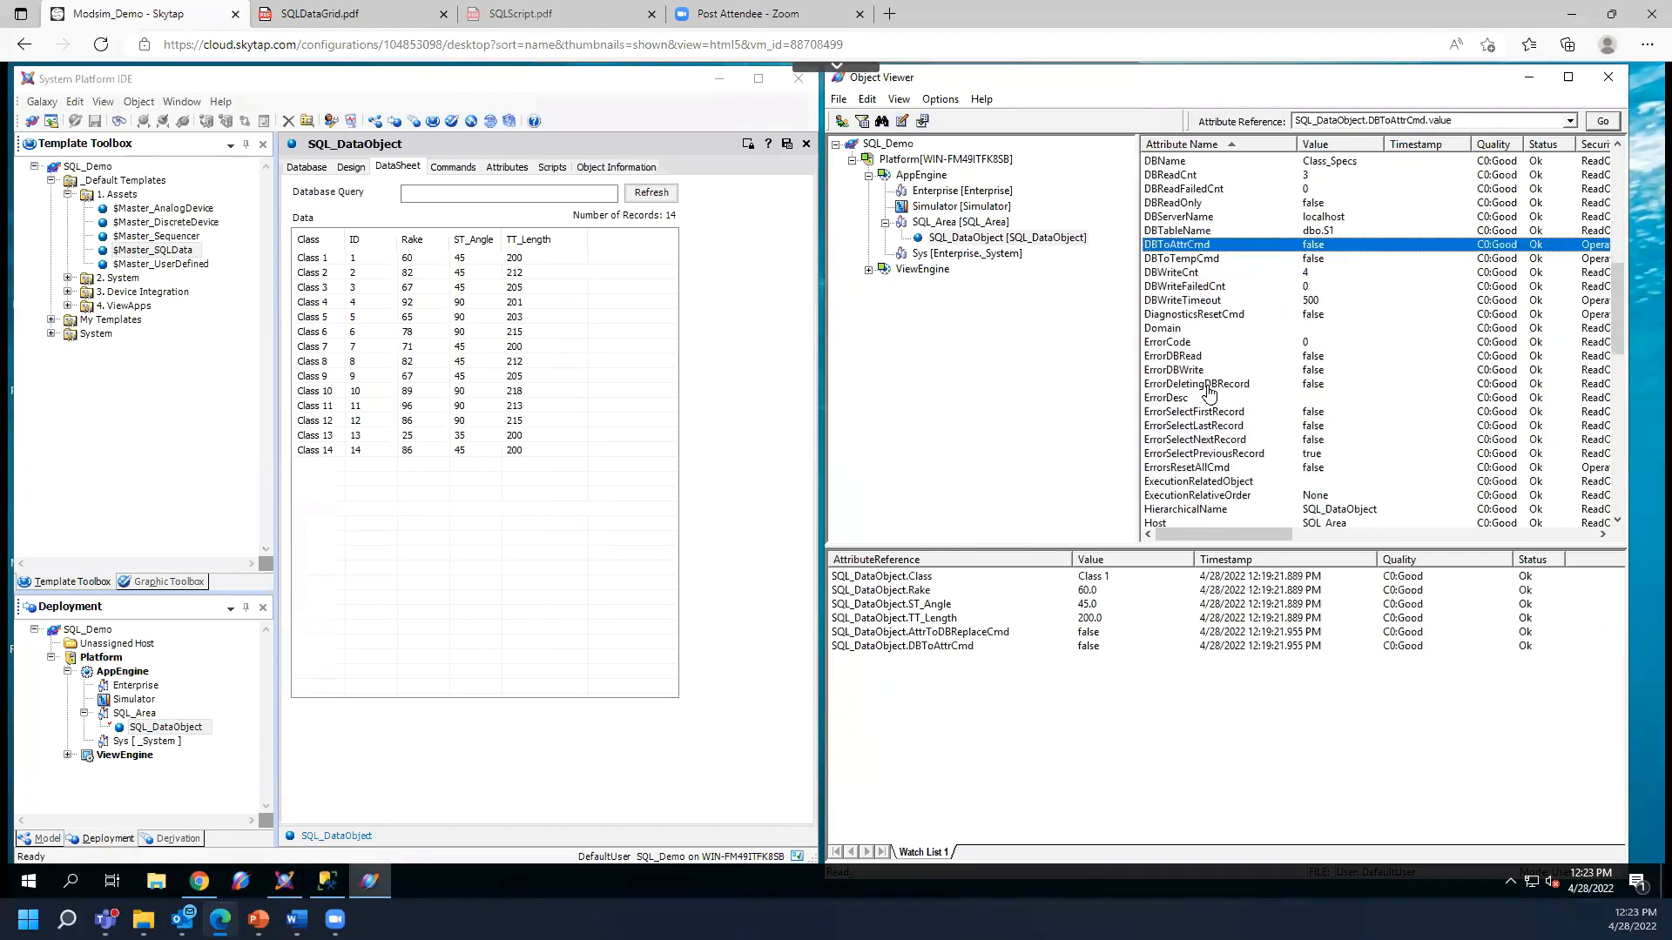
scroll(1209, 395, down, 6)
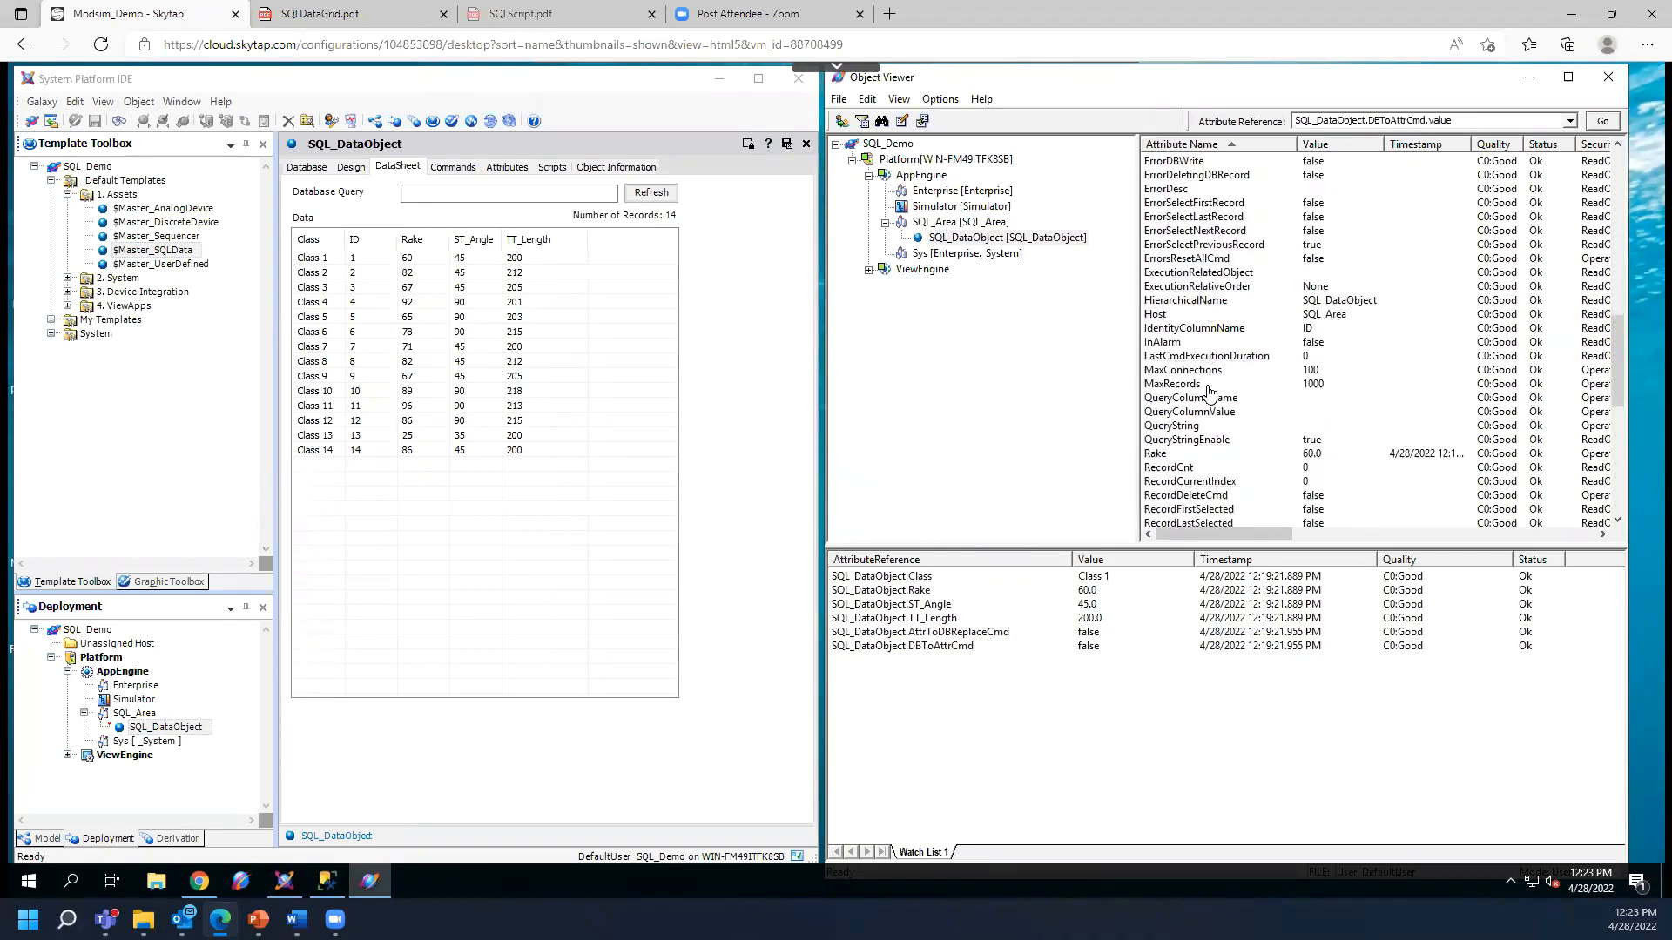
scroll(1208, 392, down, 3)
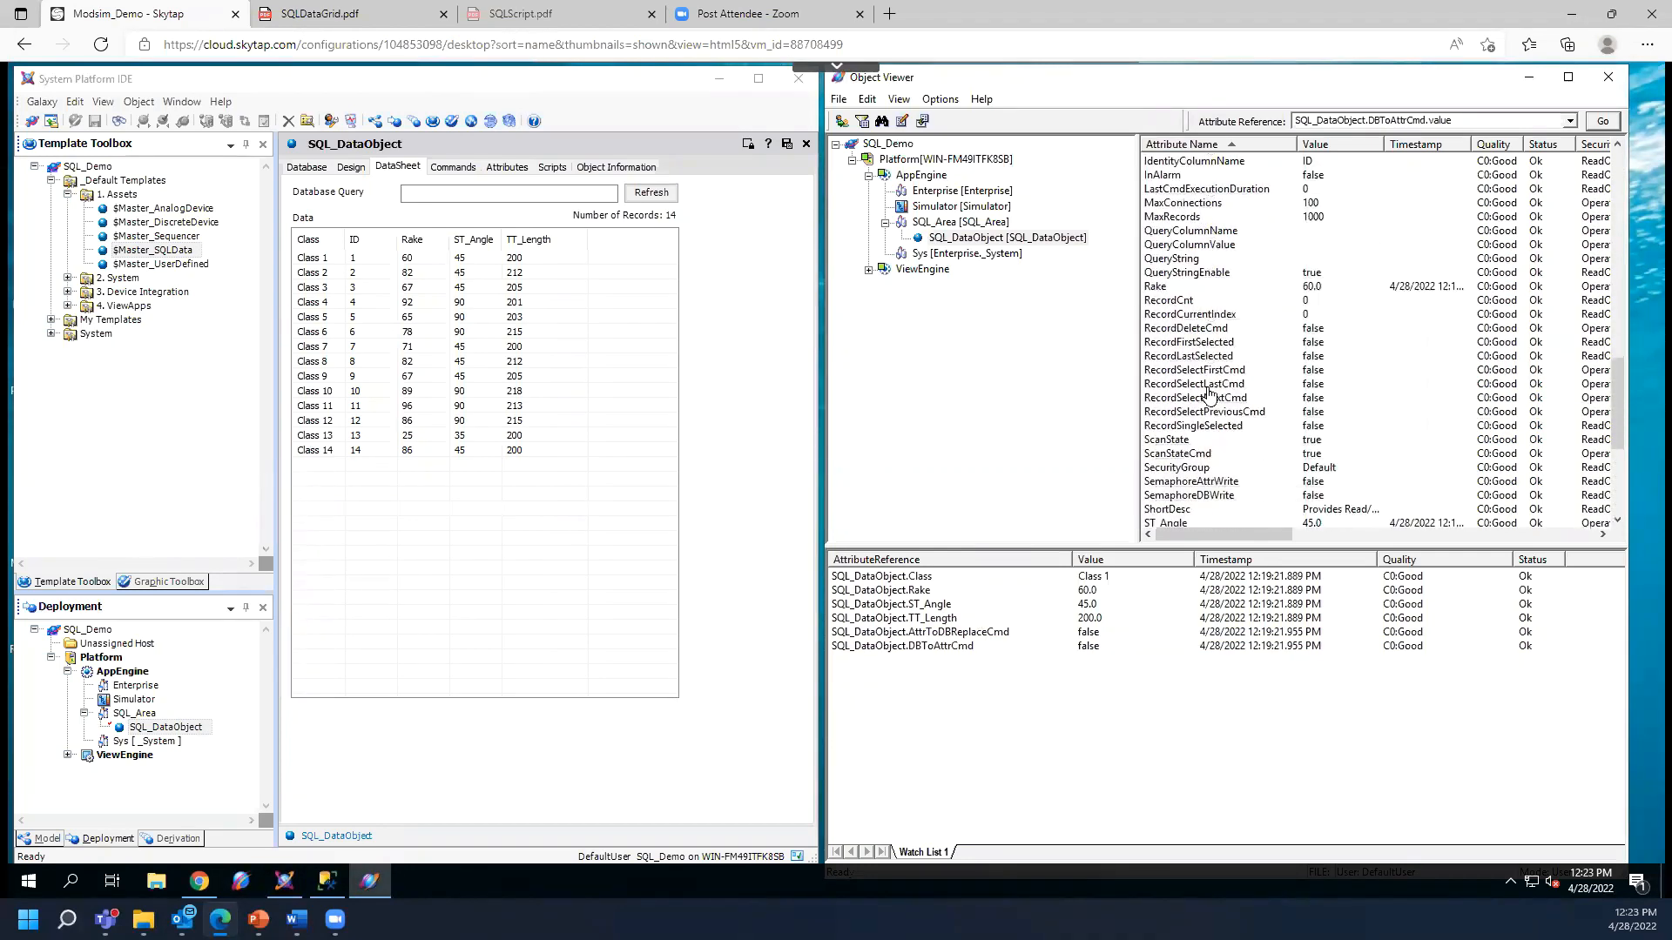
double_click(1191, 402)
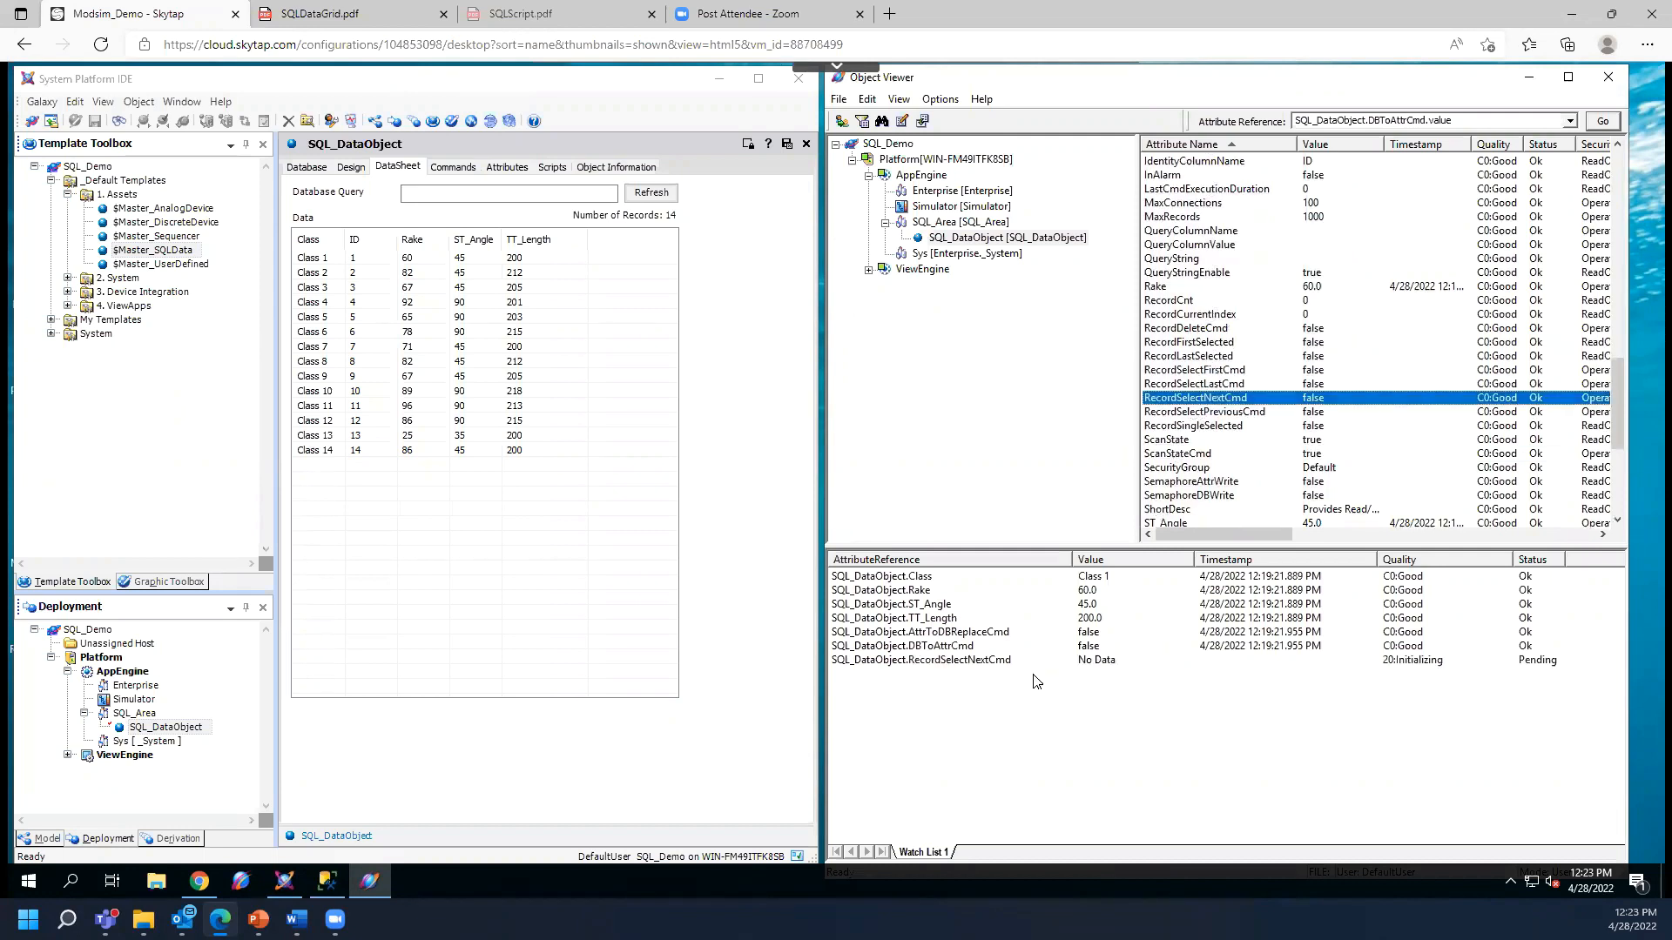
double_click(1181, 413)
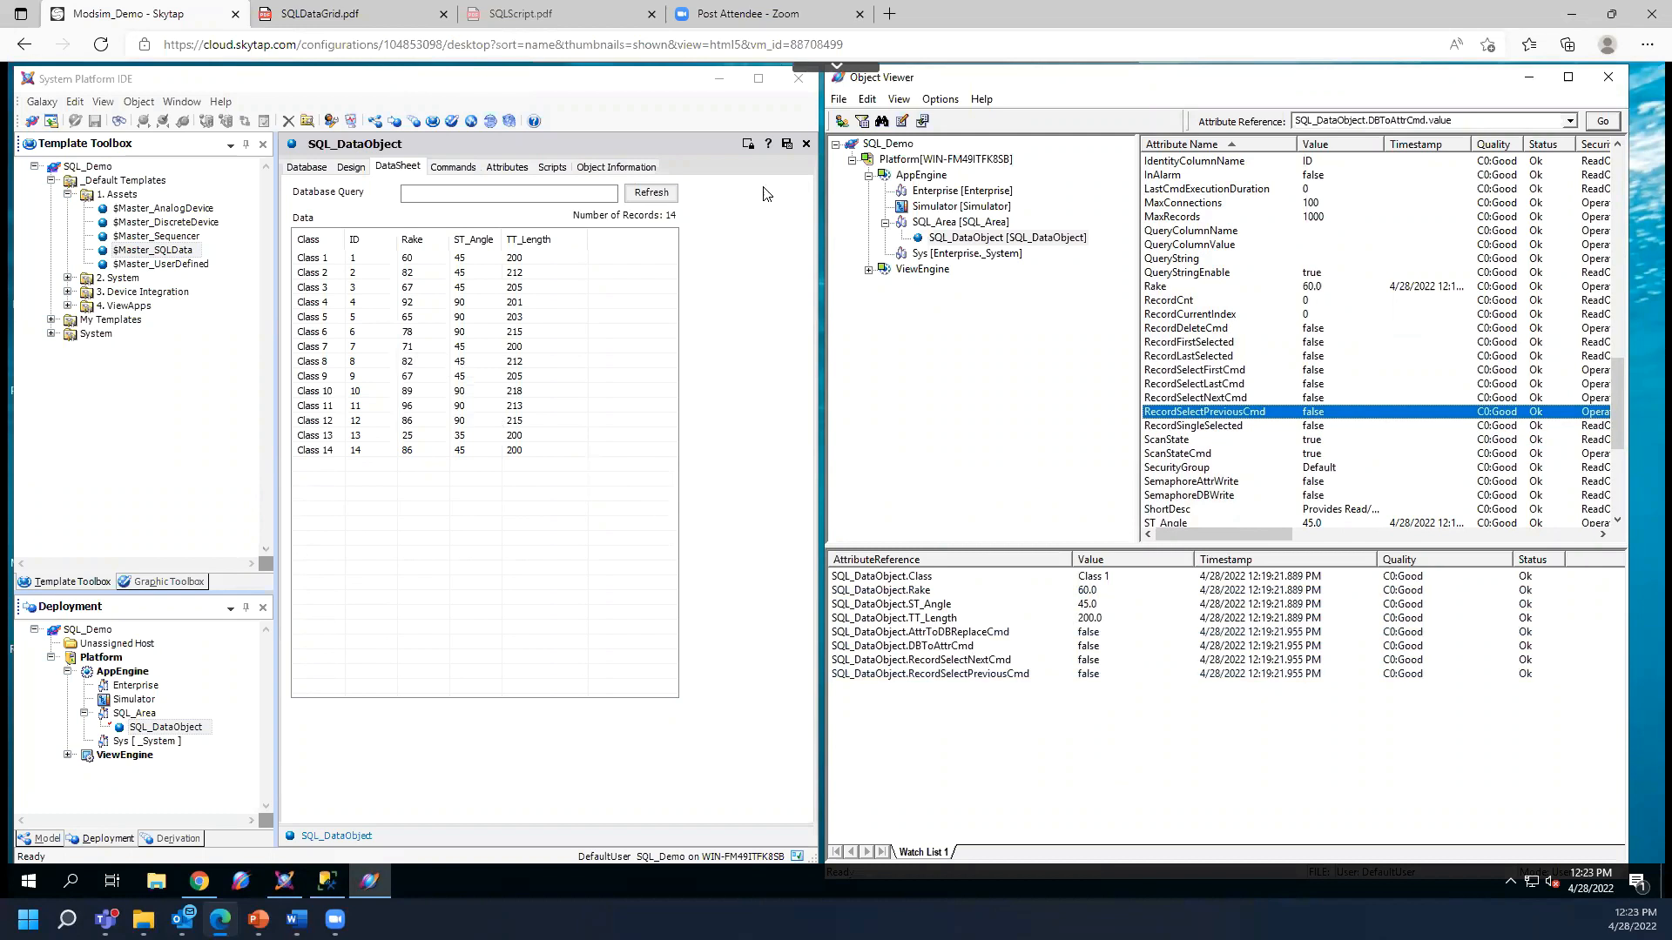
- Set the watched ST_Angle attribute of SQL_DataObject to 90 and refresh the data sheet records to compare
click(655, 195)
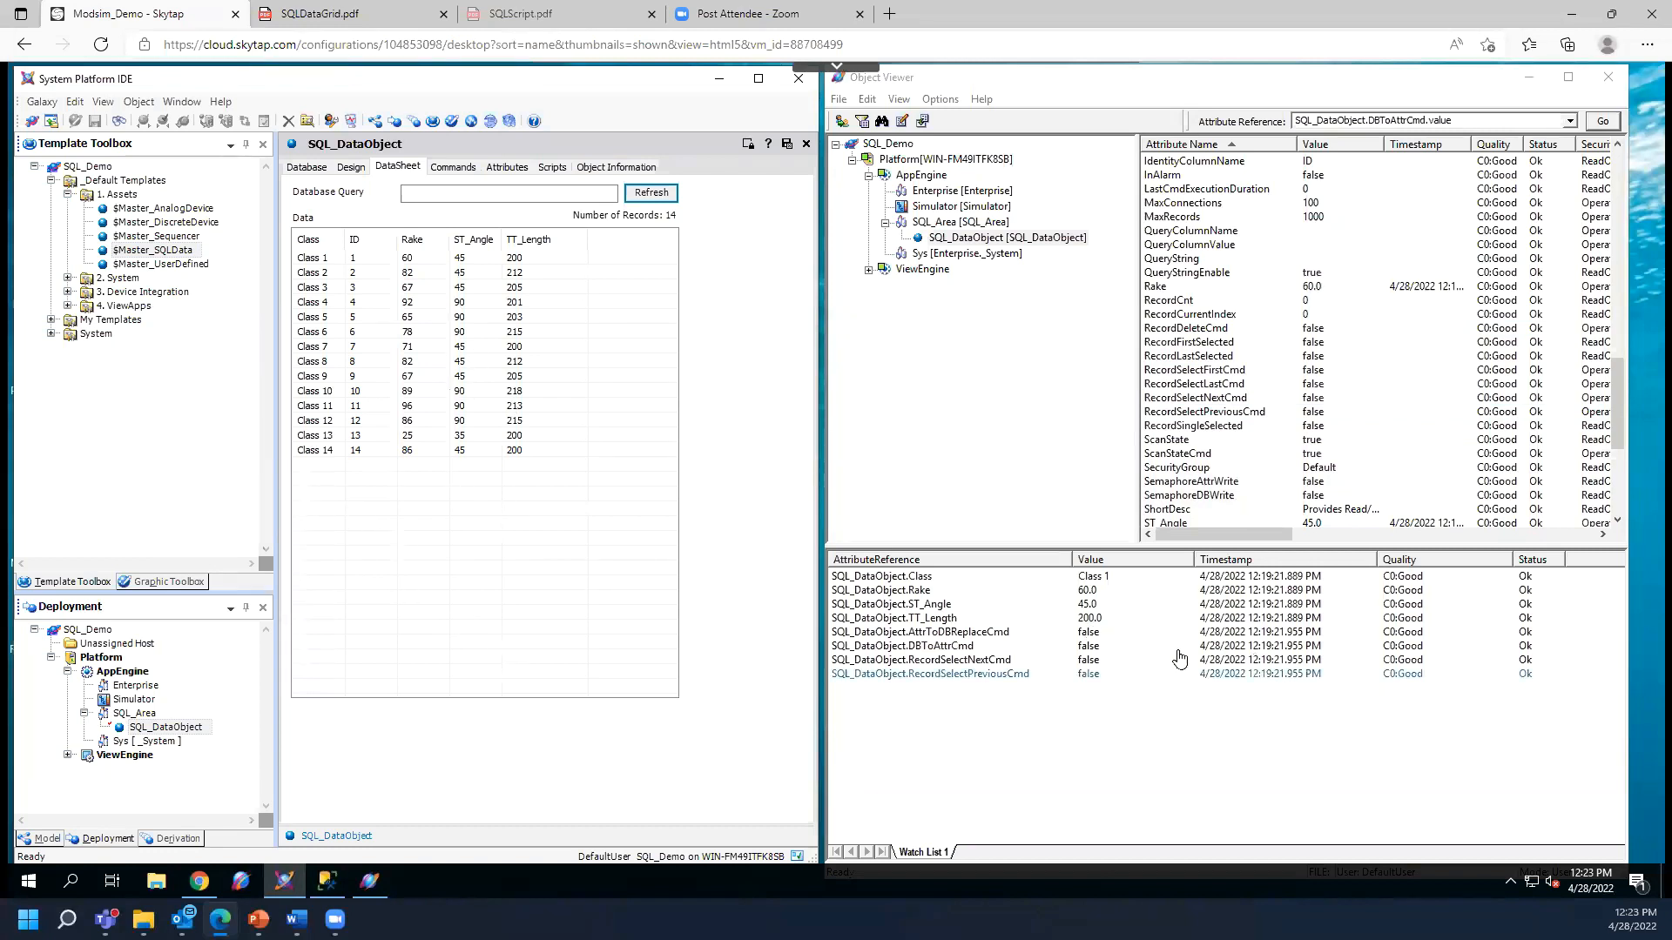
click(1092, 607)
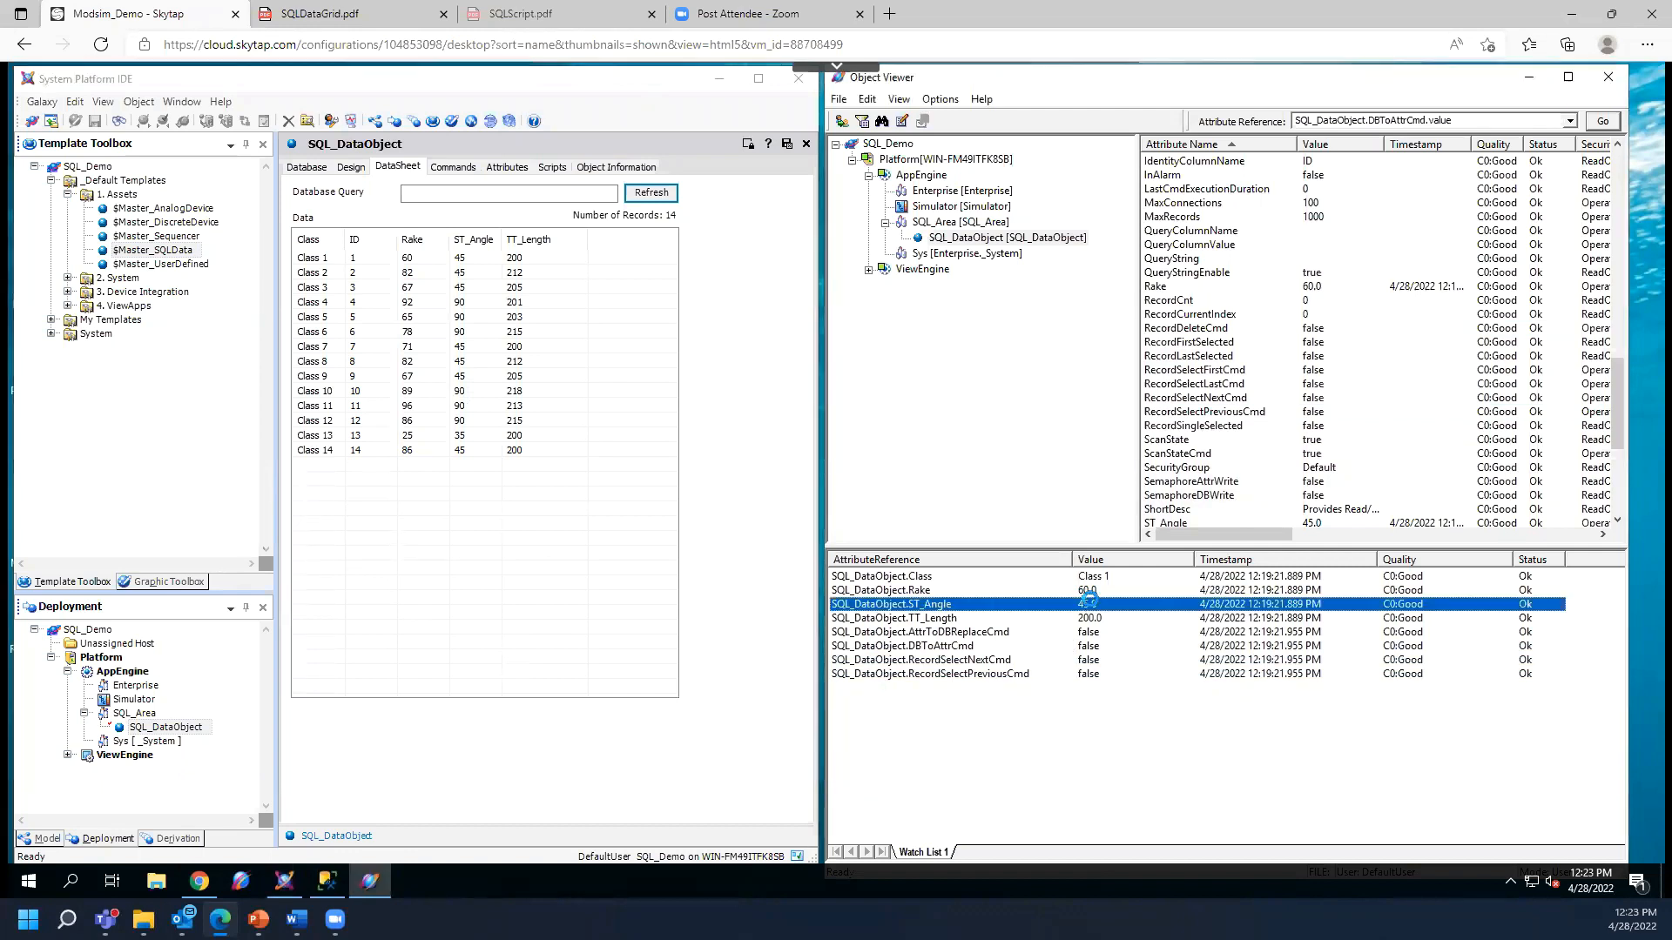
double_click(1091, 607)
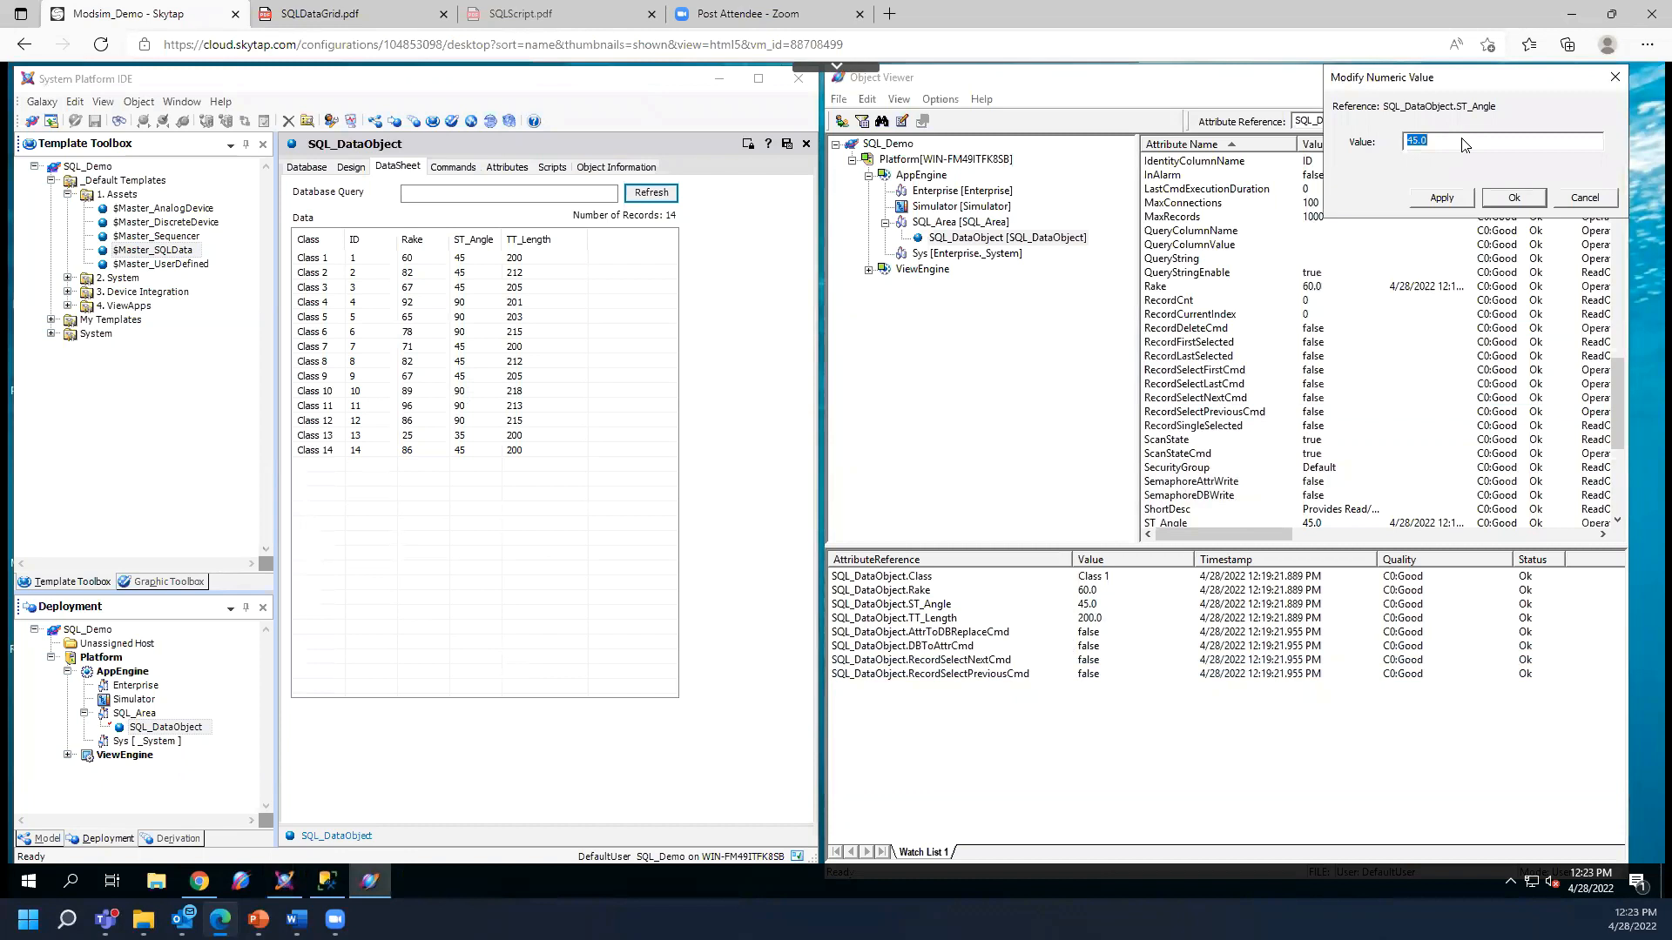
text(90)
click(1514, 198)
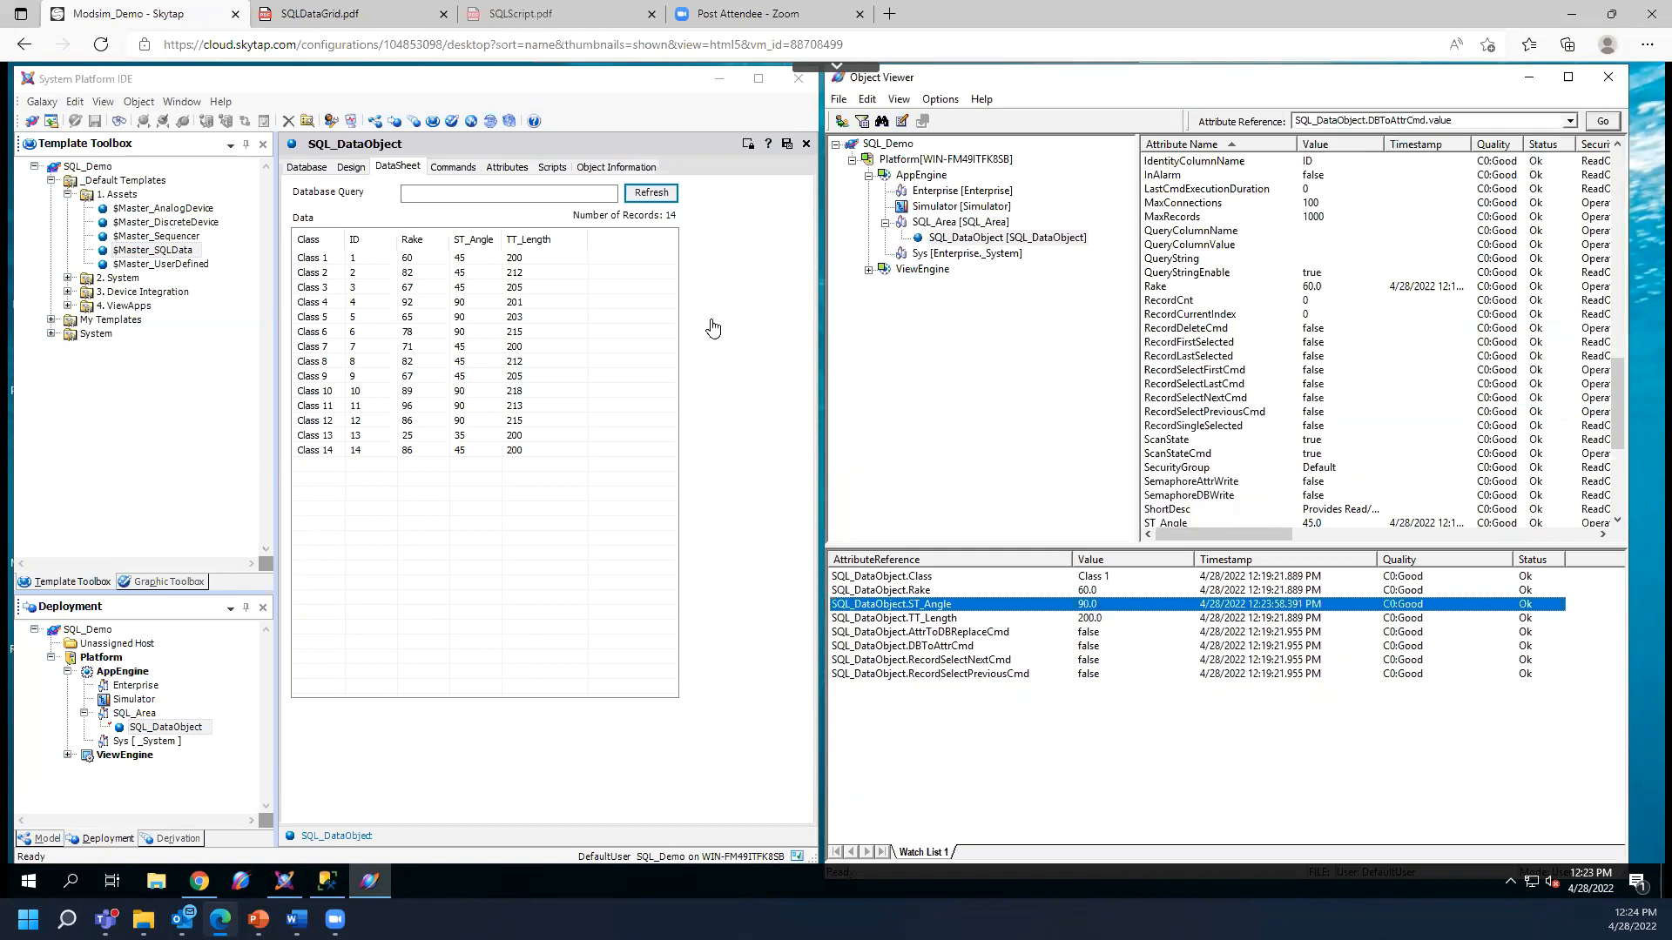
click(656, 201)
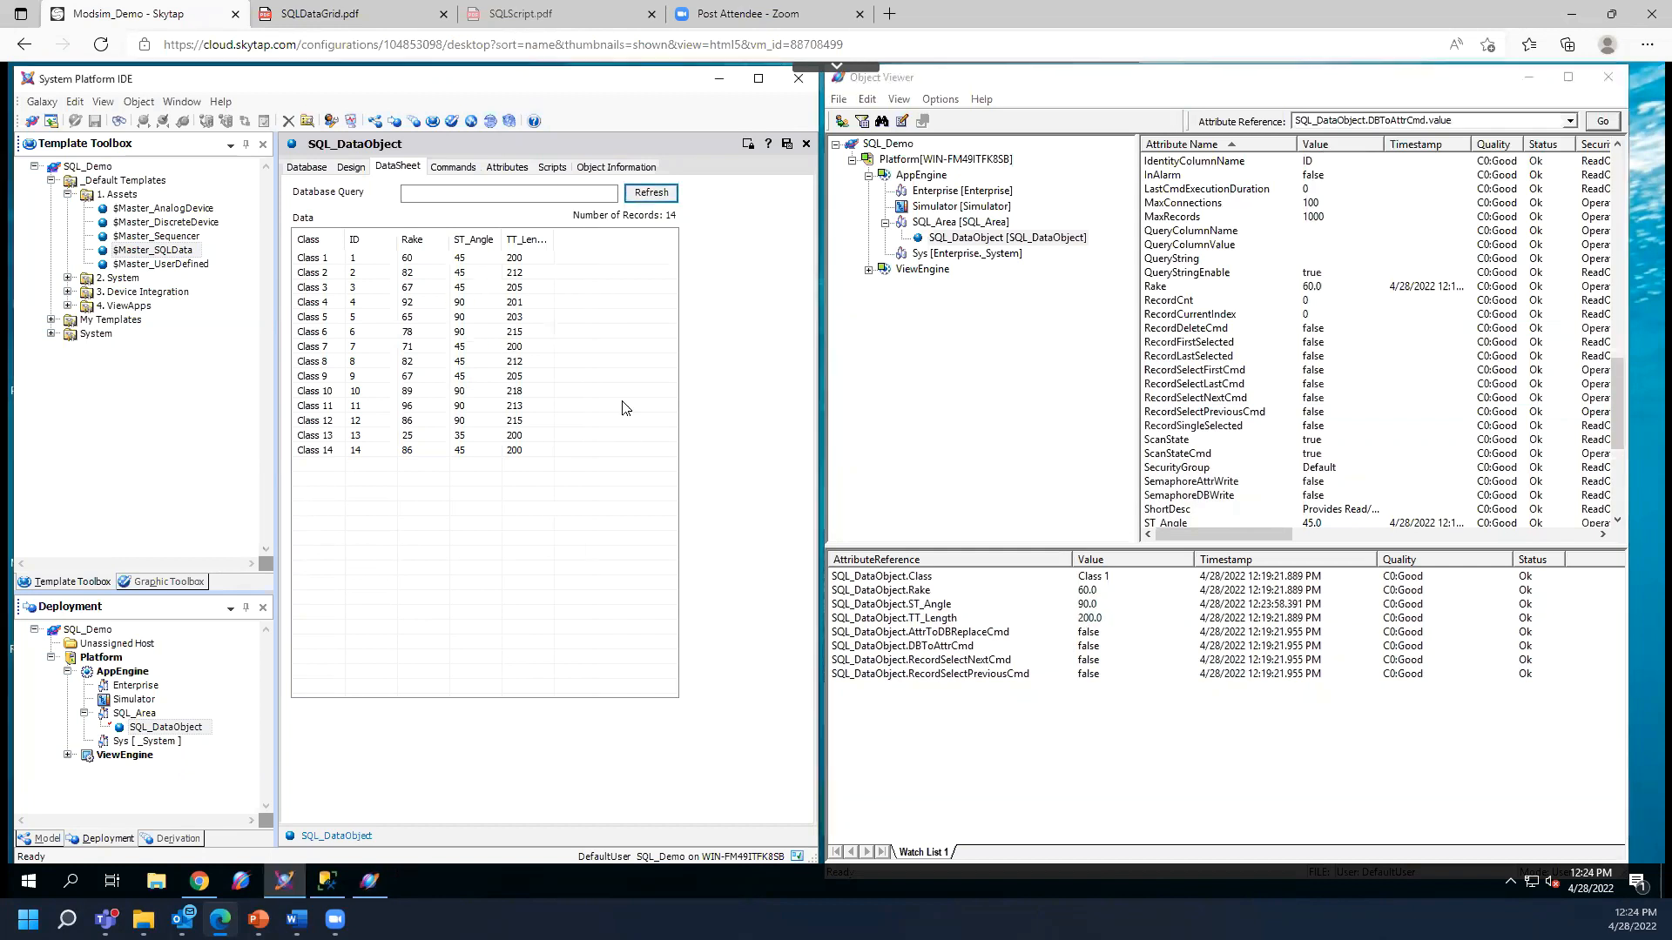
- Try to write the attribute values to the database by setting AttrToDBReplaceCmd to True
right_click(964, 643)
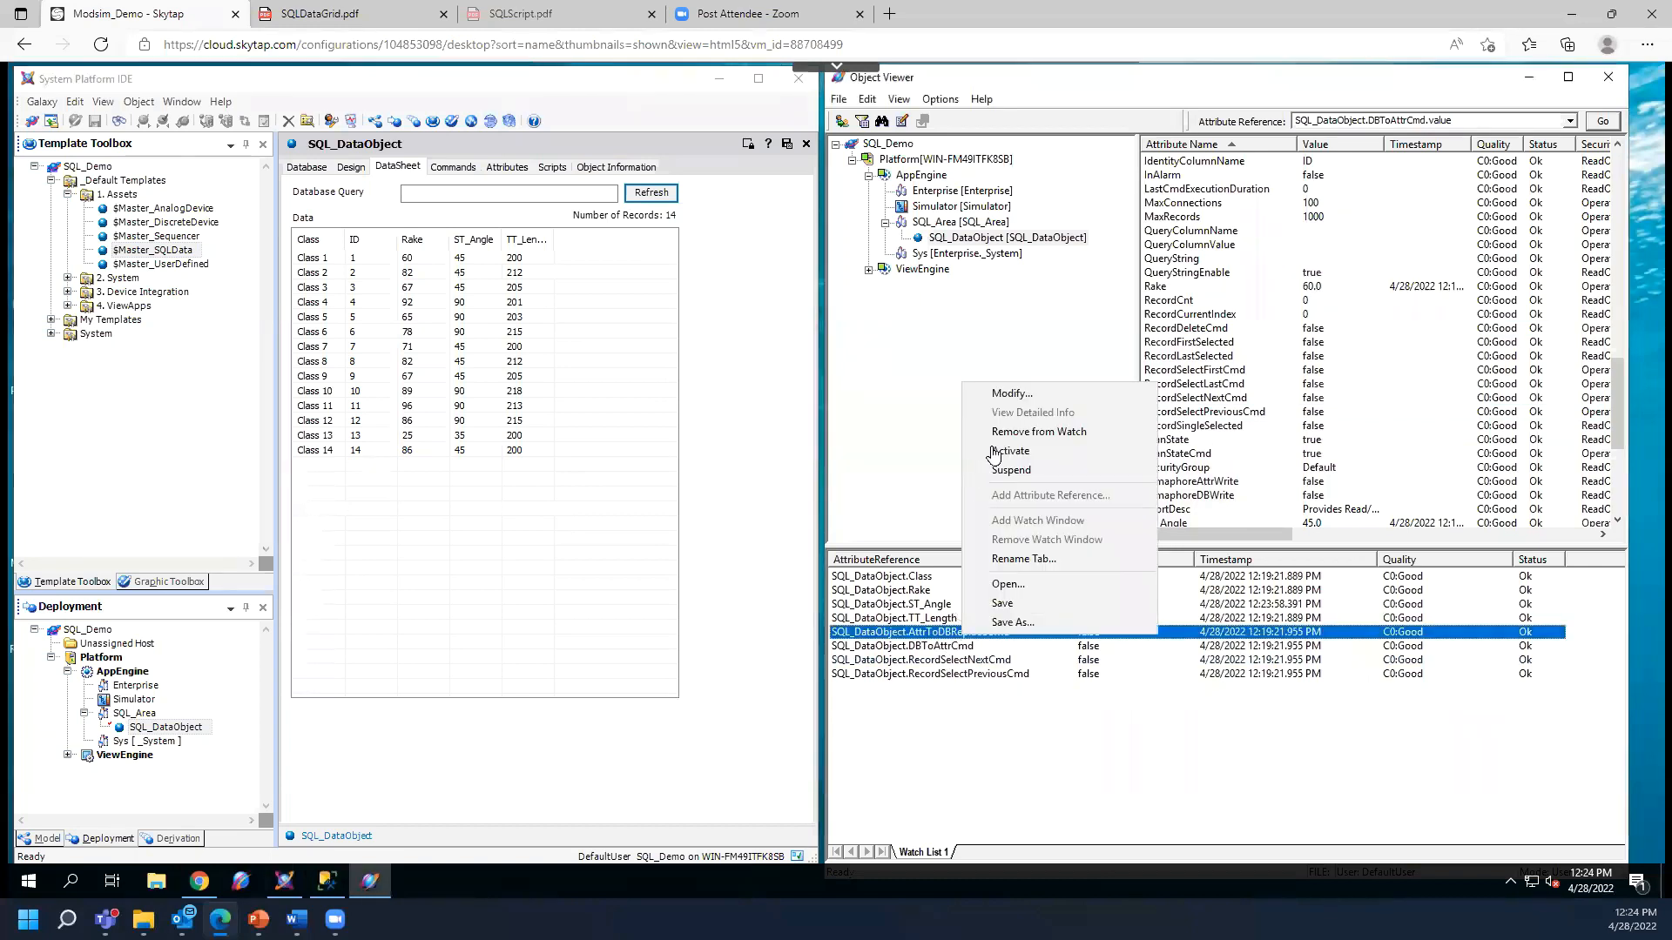
click(1012, 396)
click(1433, 142)
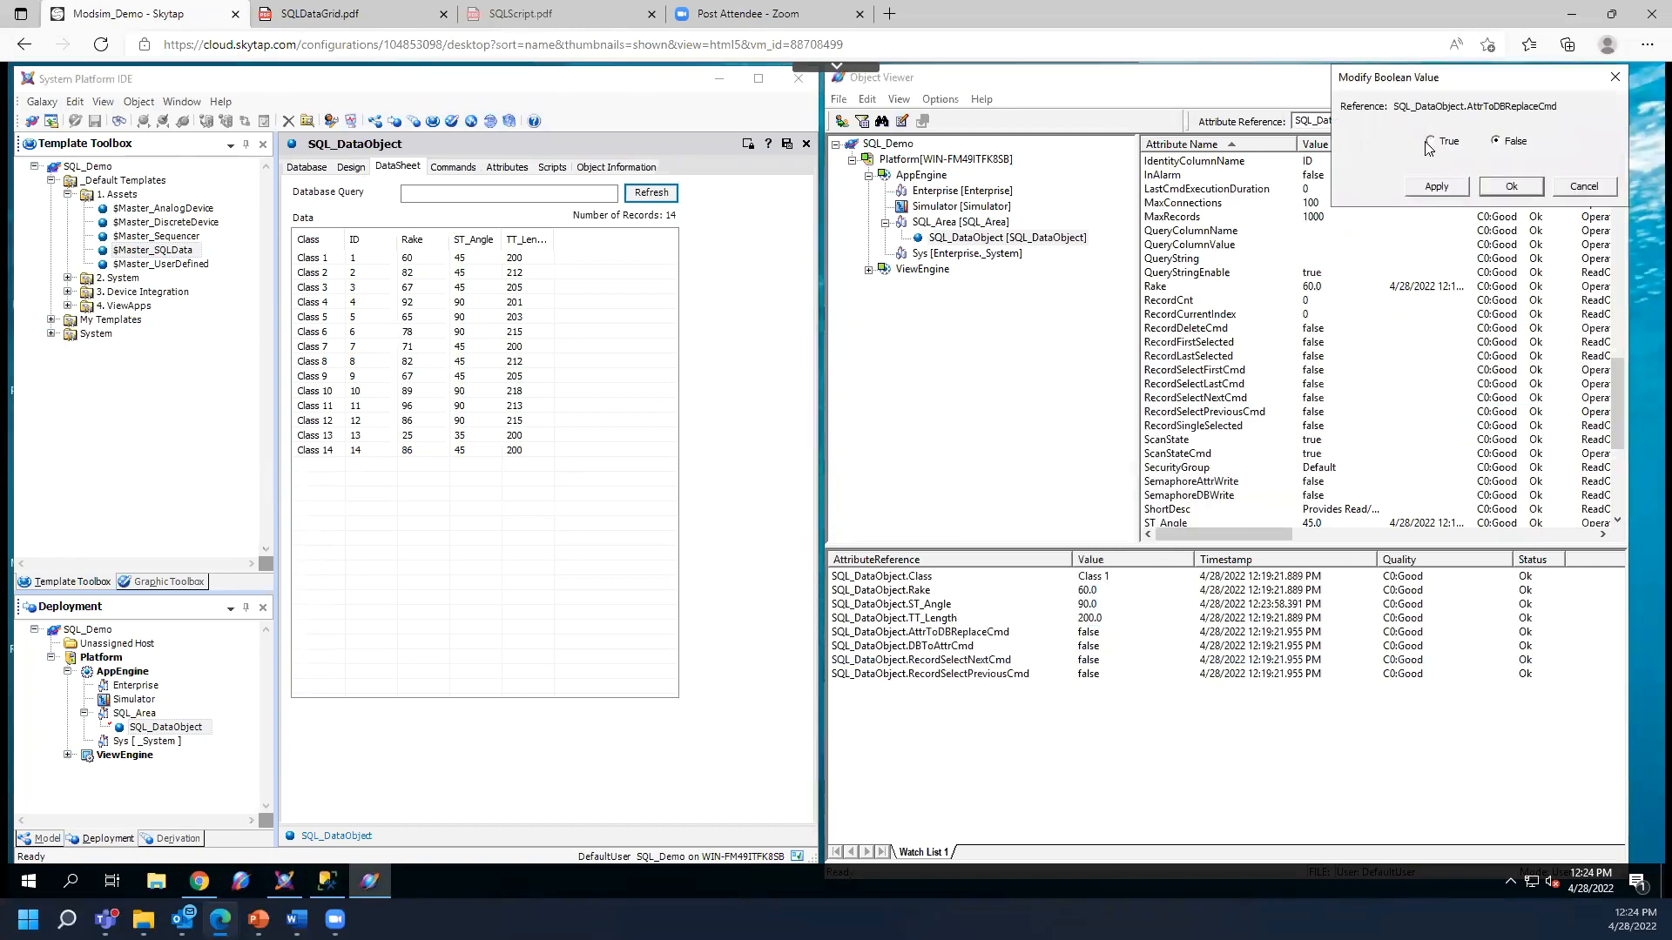
click(1509, 188)
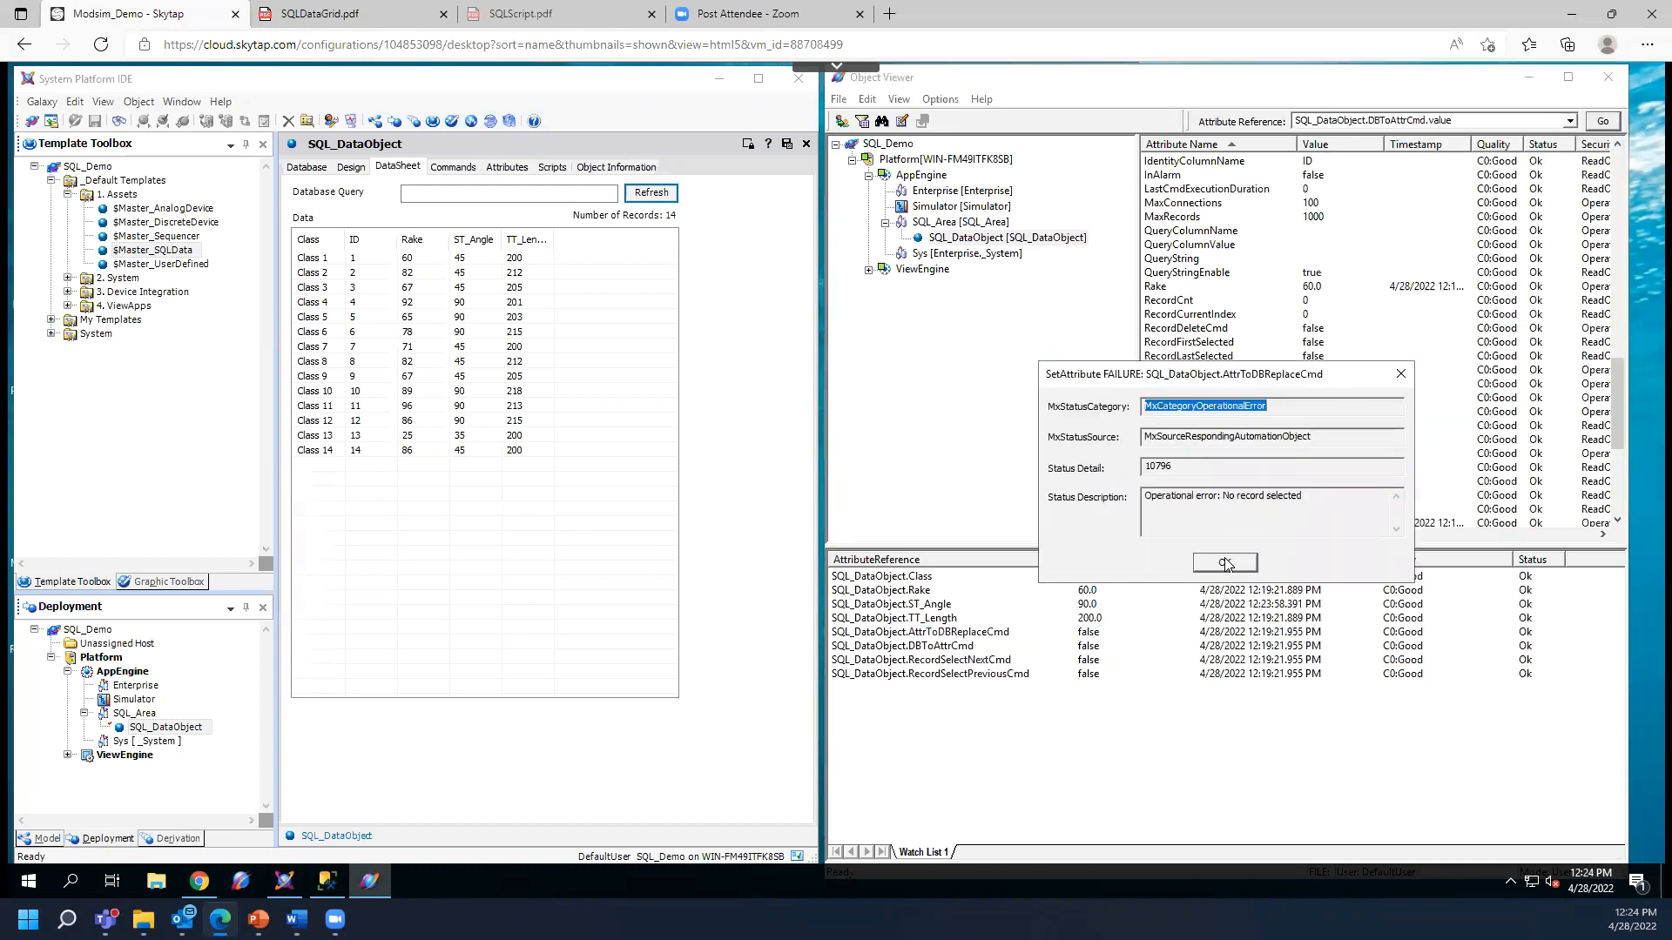
click(1226, 564)
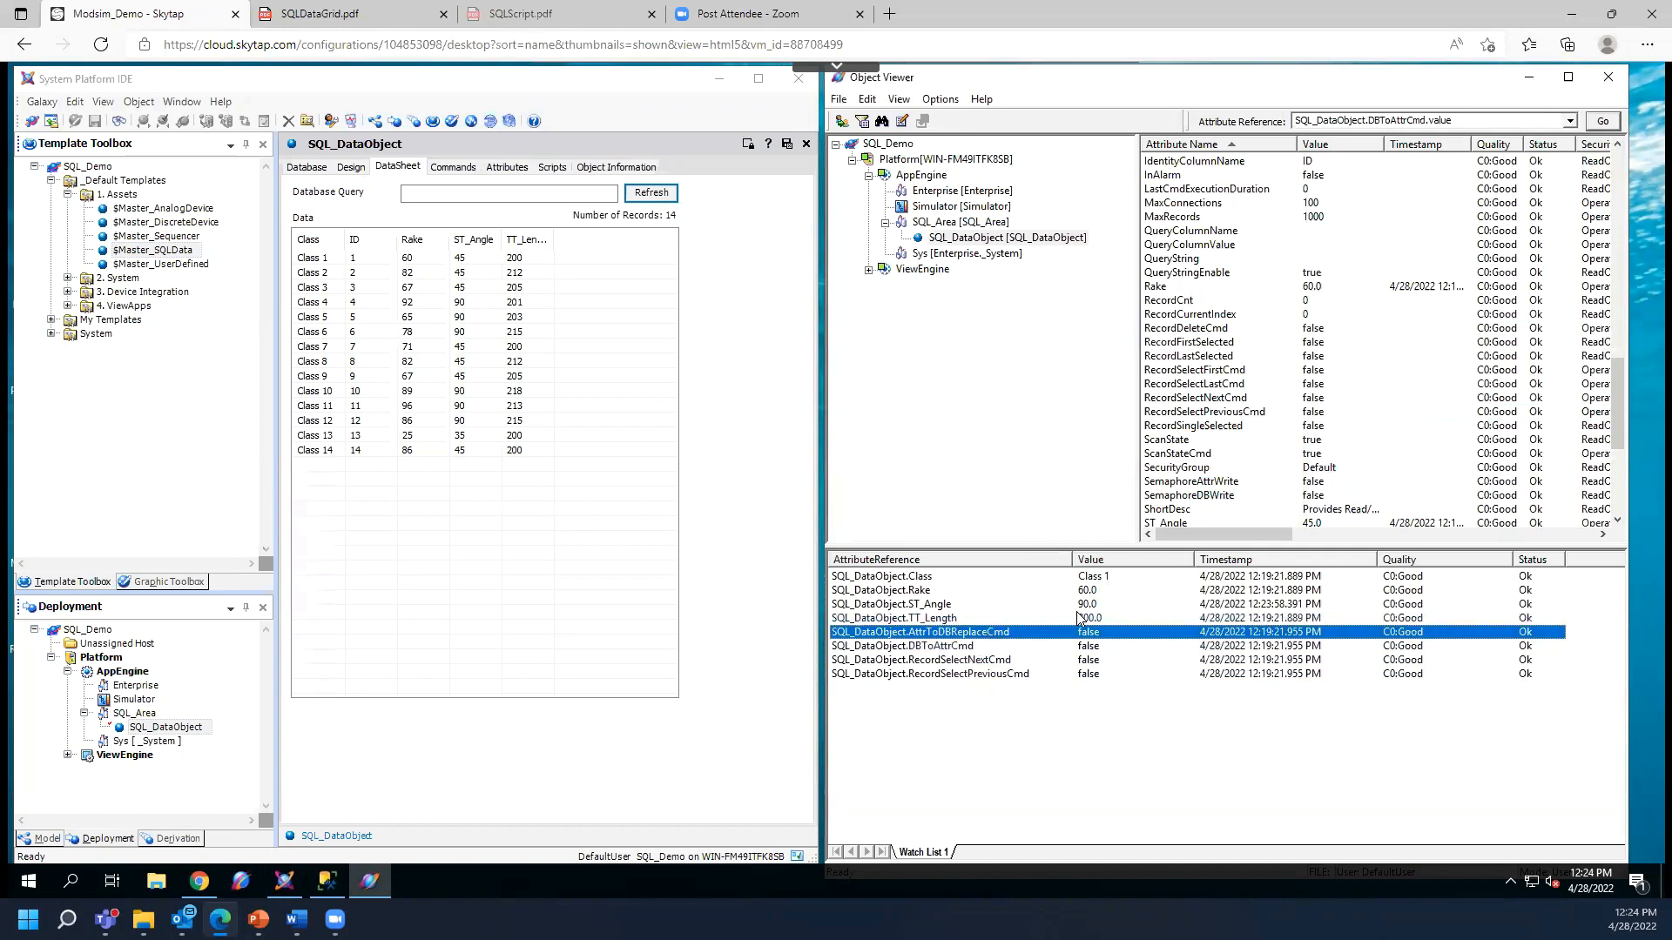
right_click(971, 641)
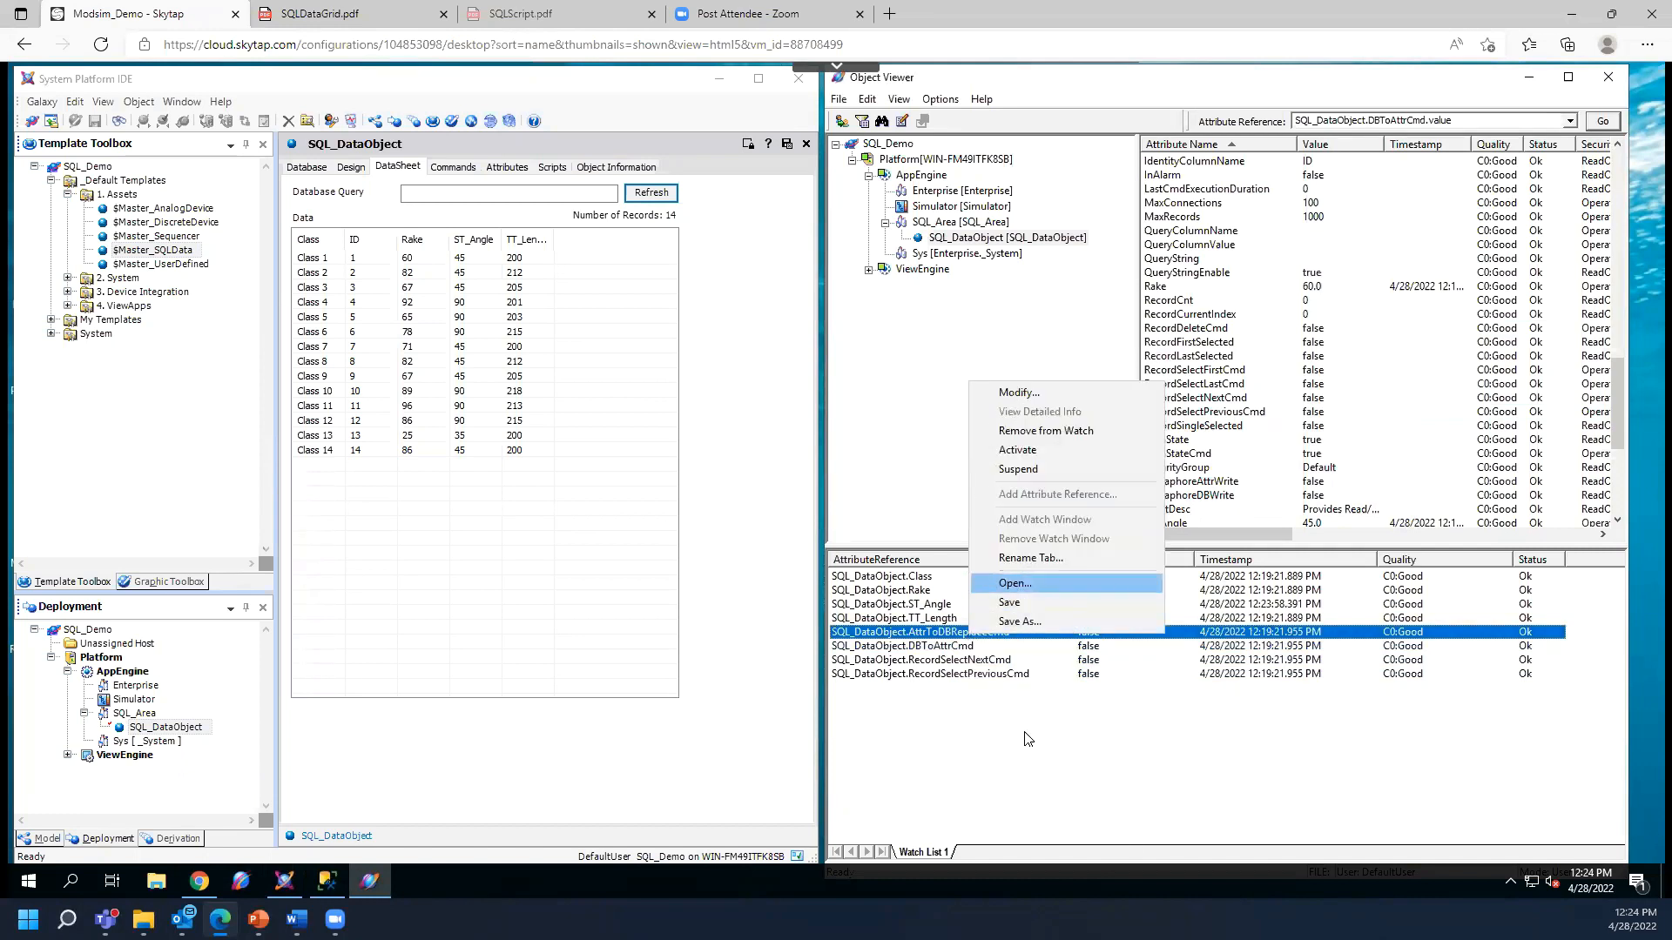
click(990, 720)
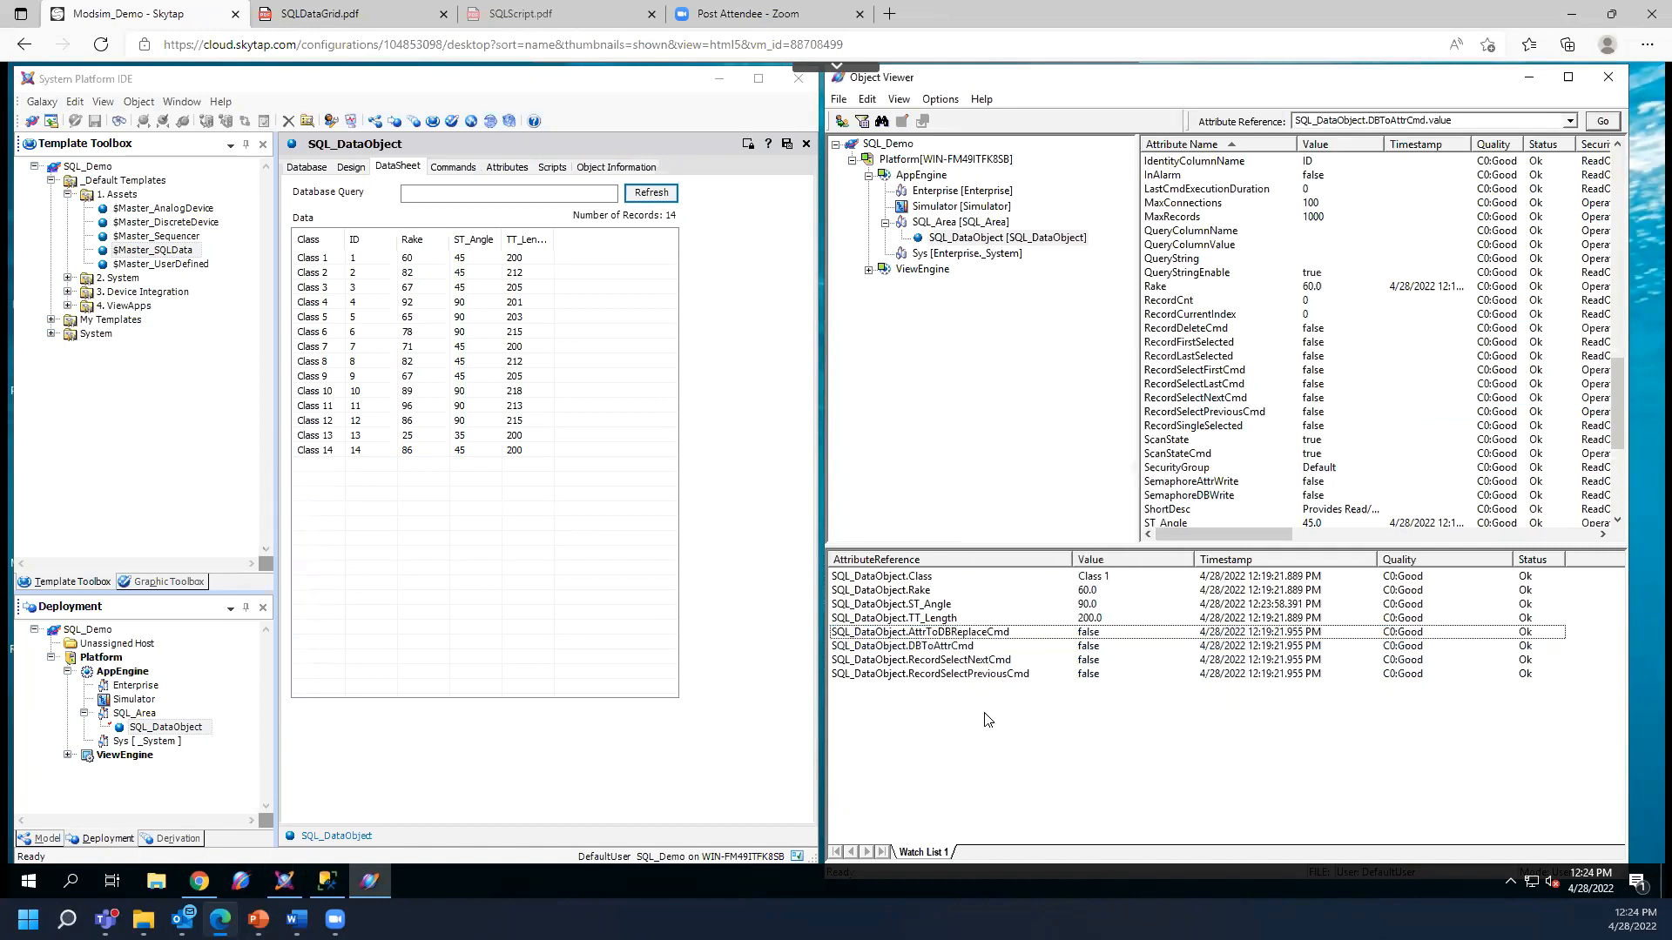
- Set DBToAttrCmd to True to load the database record into the SQL_DataObject attributes
right_click(965, 651)
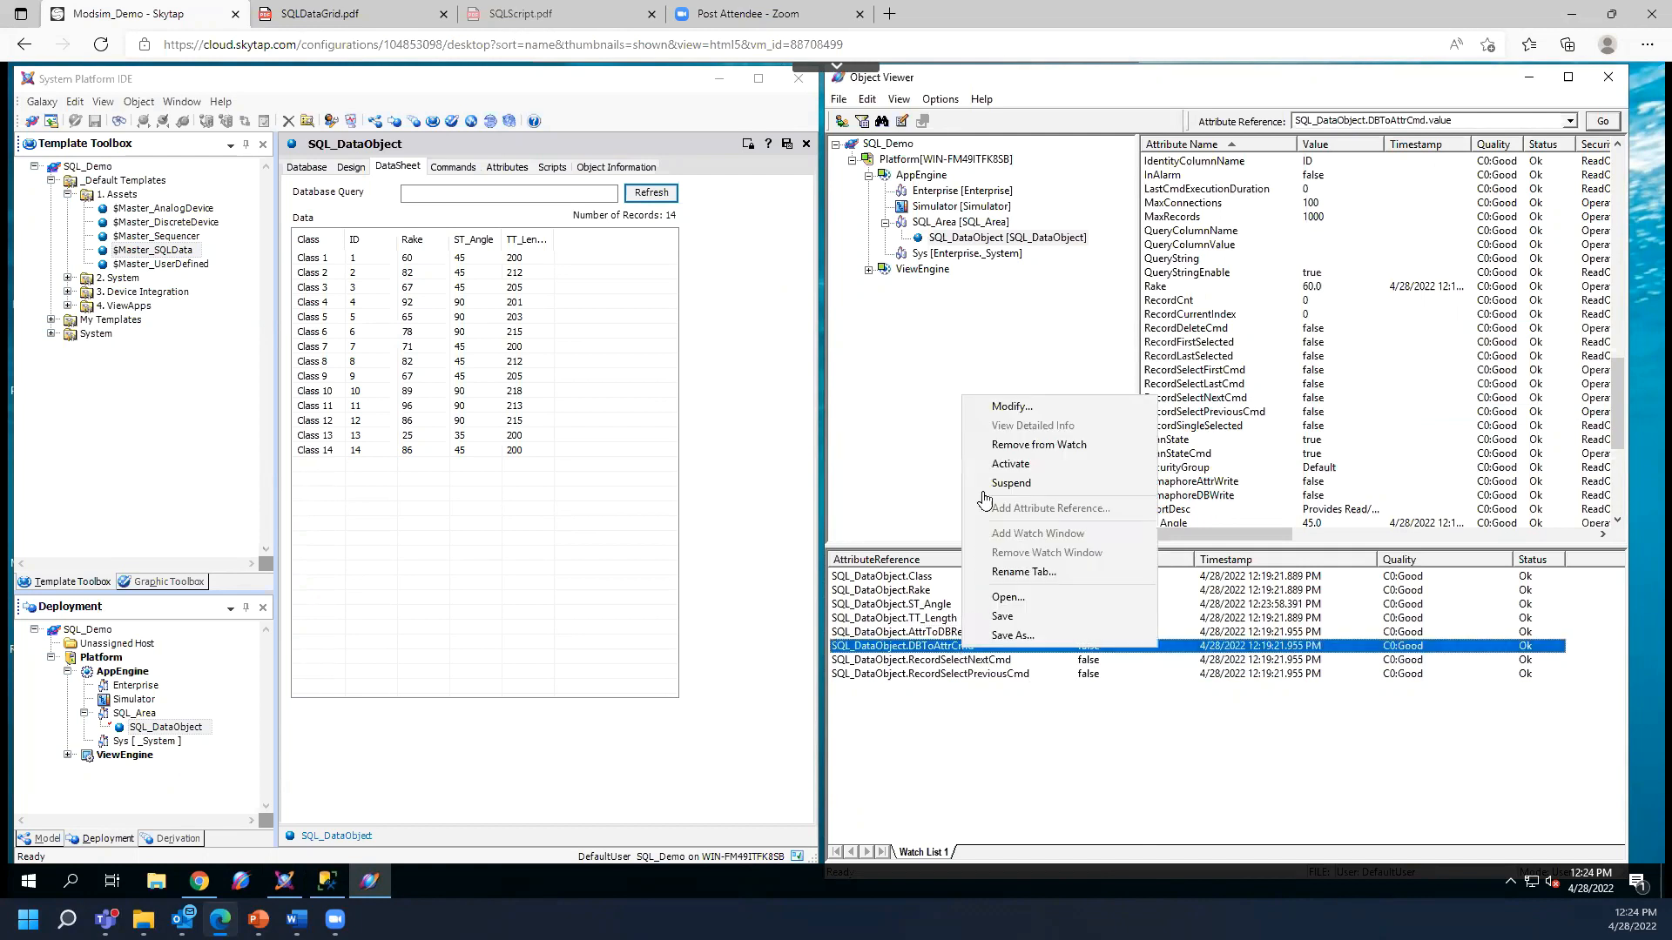
click(1011, 407)
click(1431, 141)
click(1501, 188)
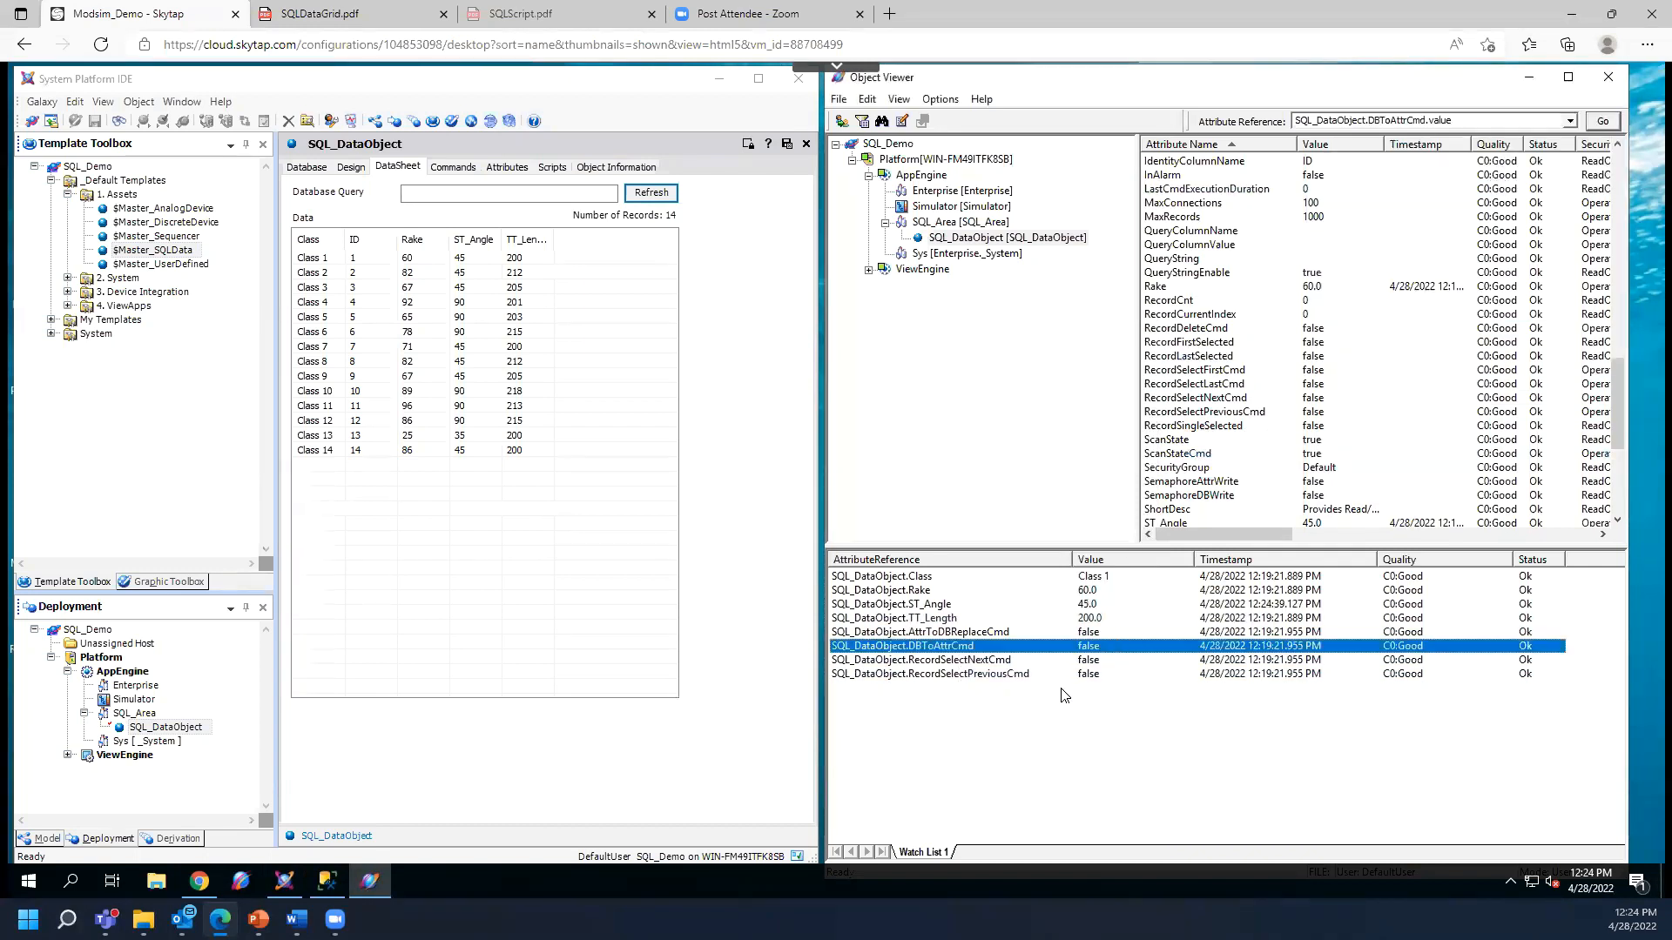
right_click(933, 650)
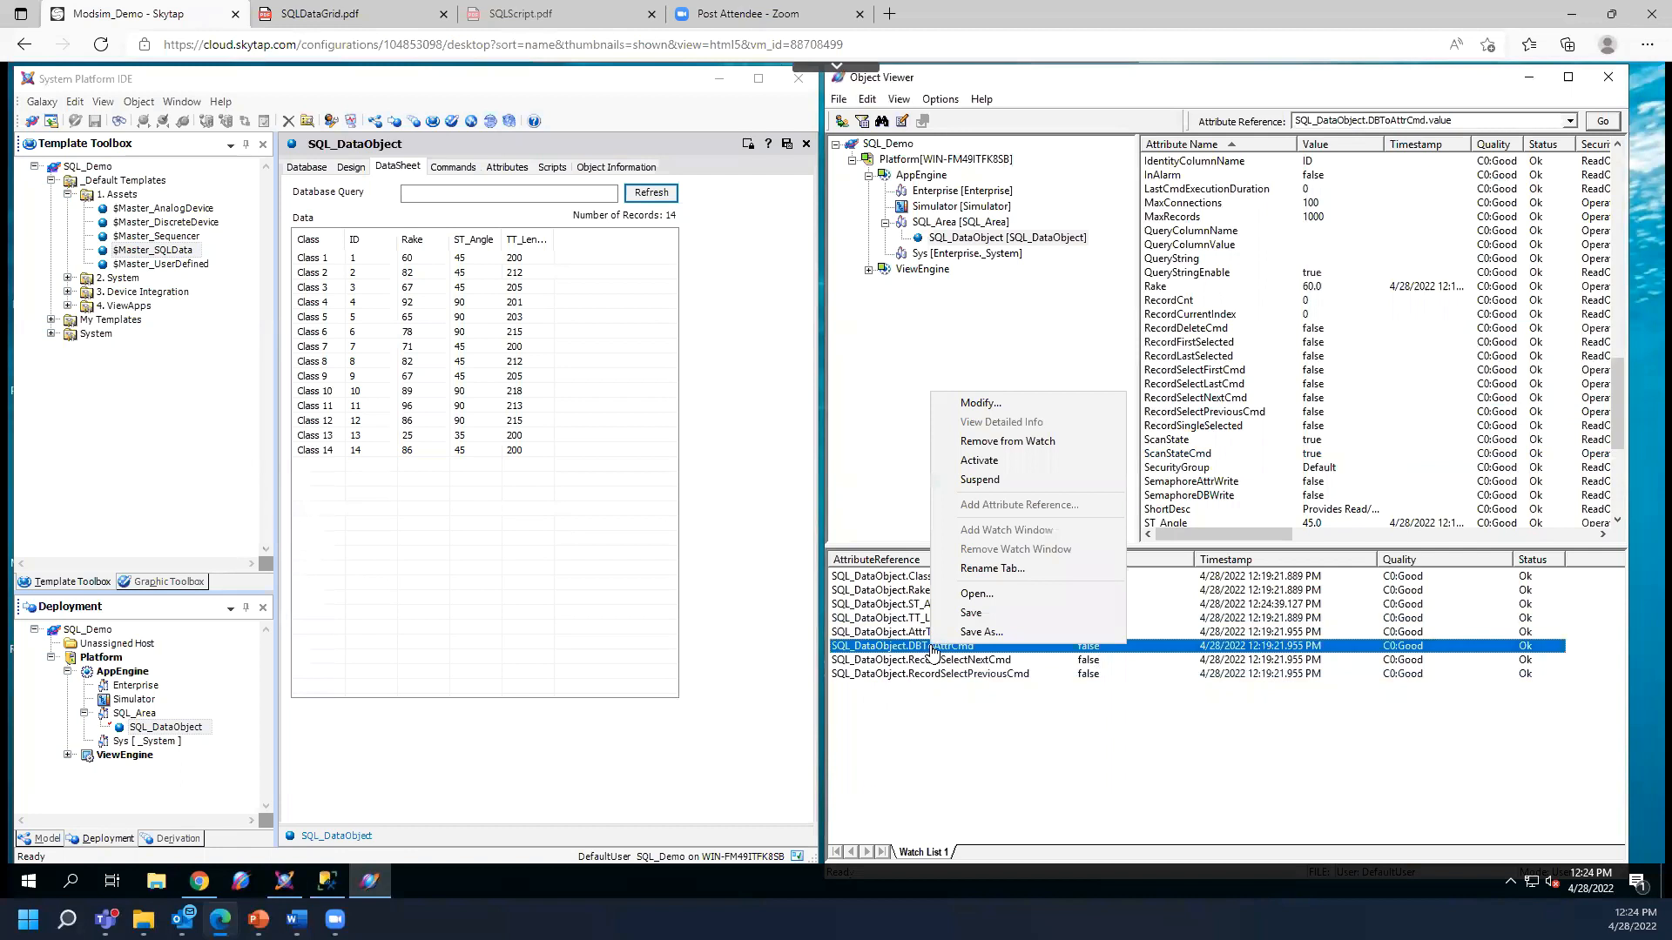
click(946, 730)
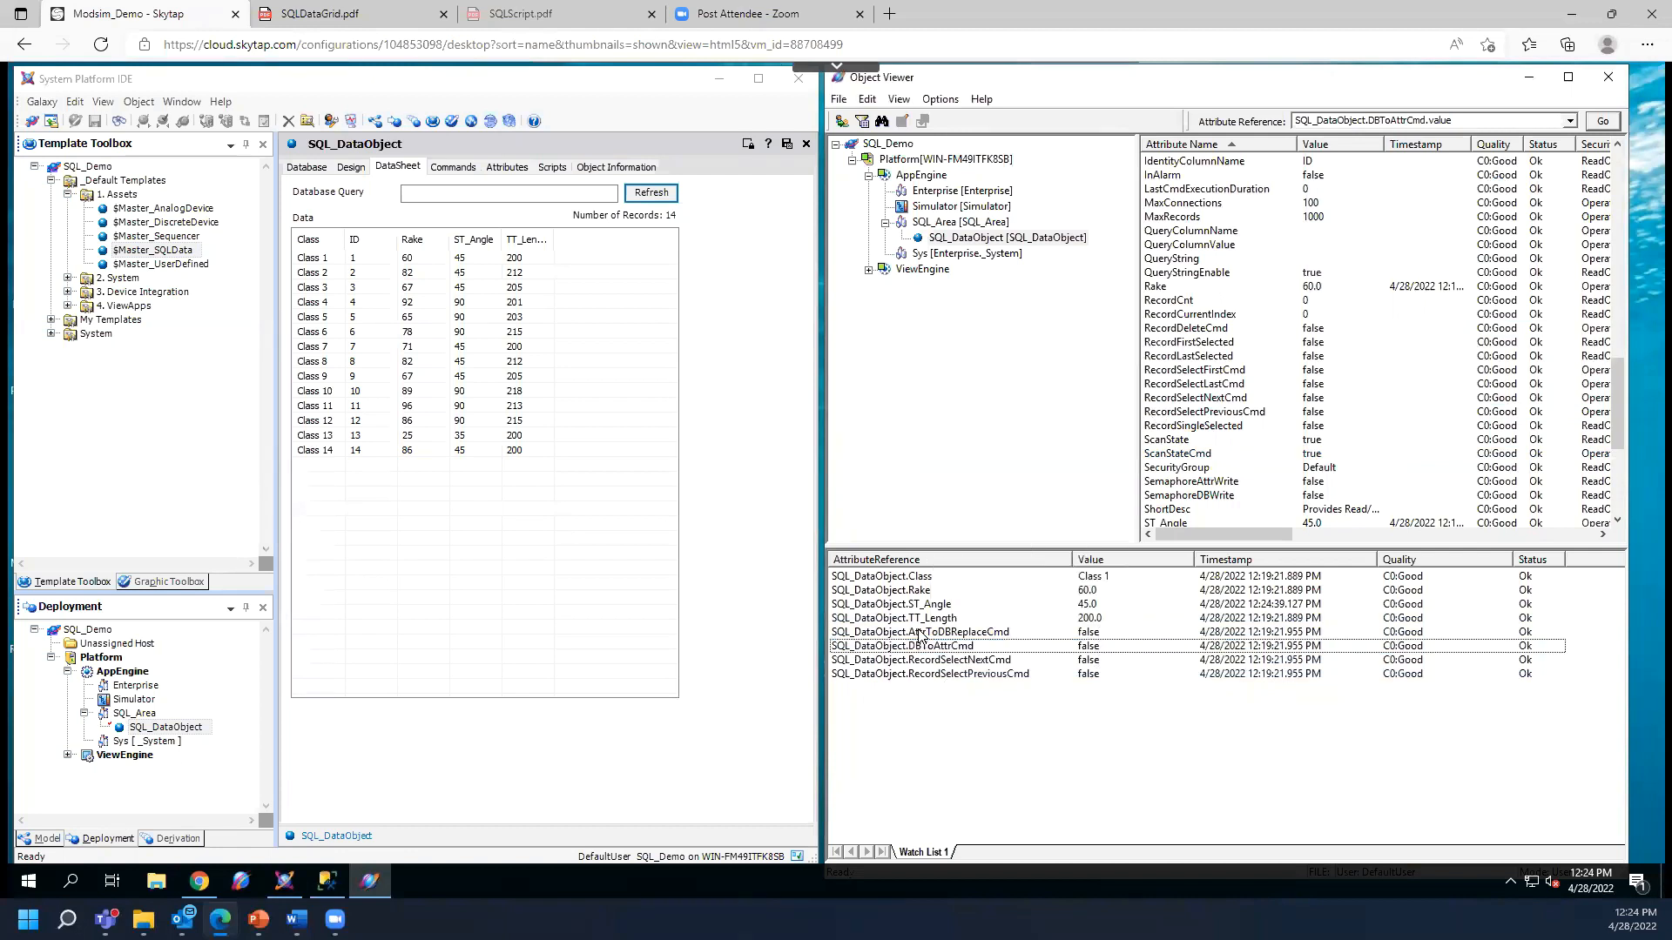
- Set AttrToDBReplaceCmd to True to write the SQL_DataObject attributes to the database, and refresh the data sheet records to check
click(920, 633)
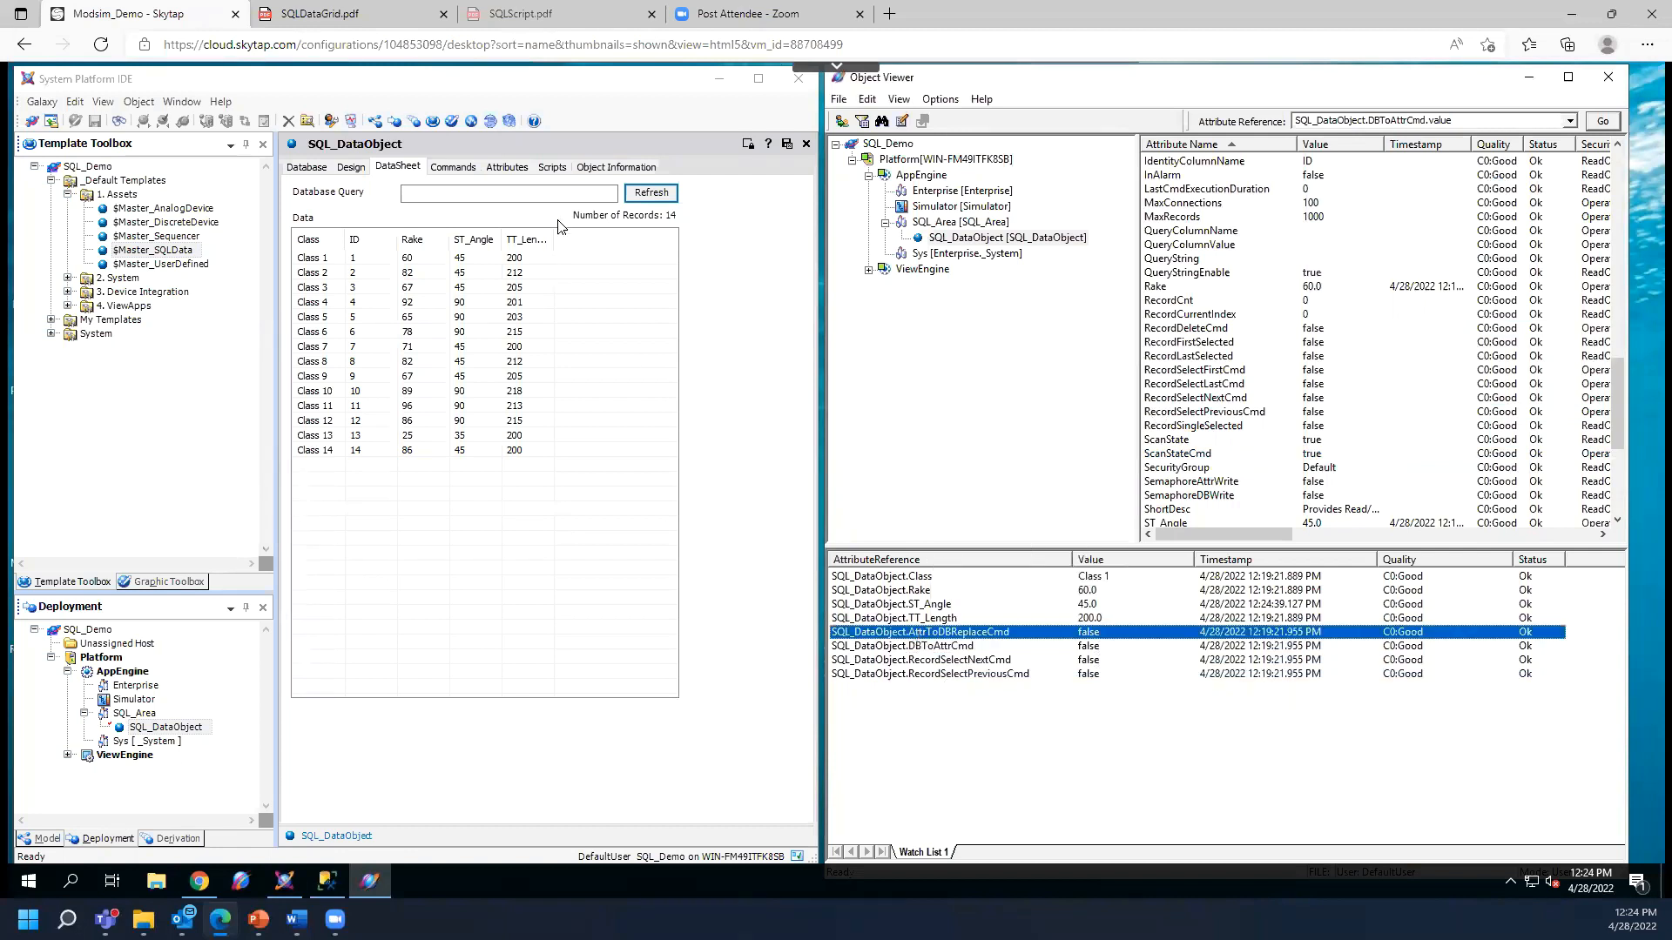
click(664, 195)
click(913, 620)
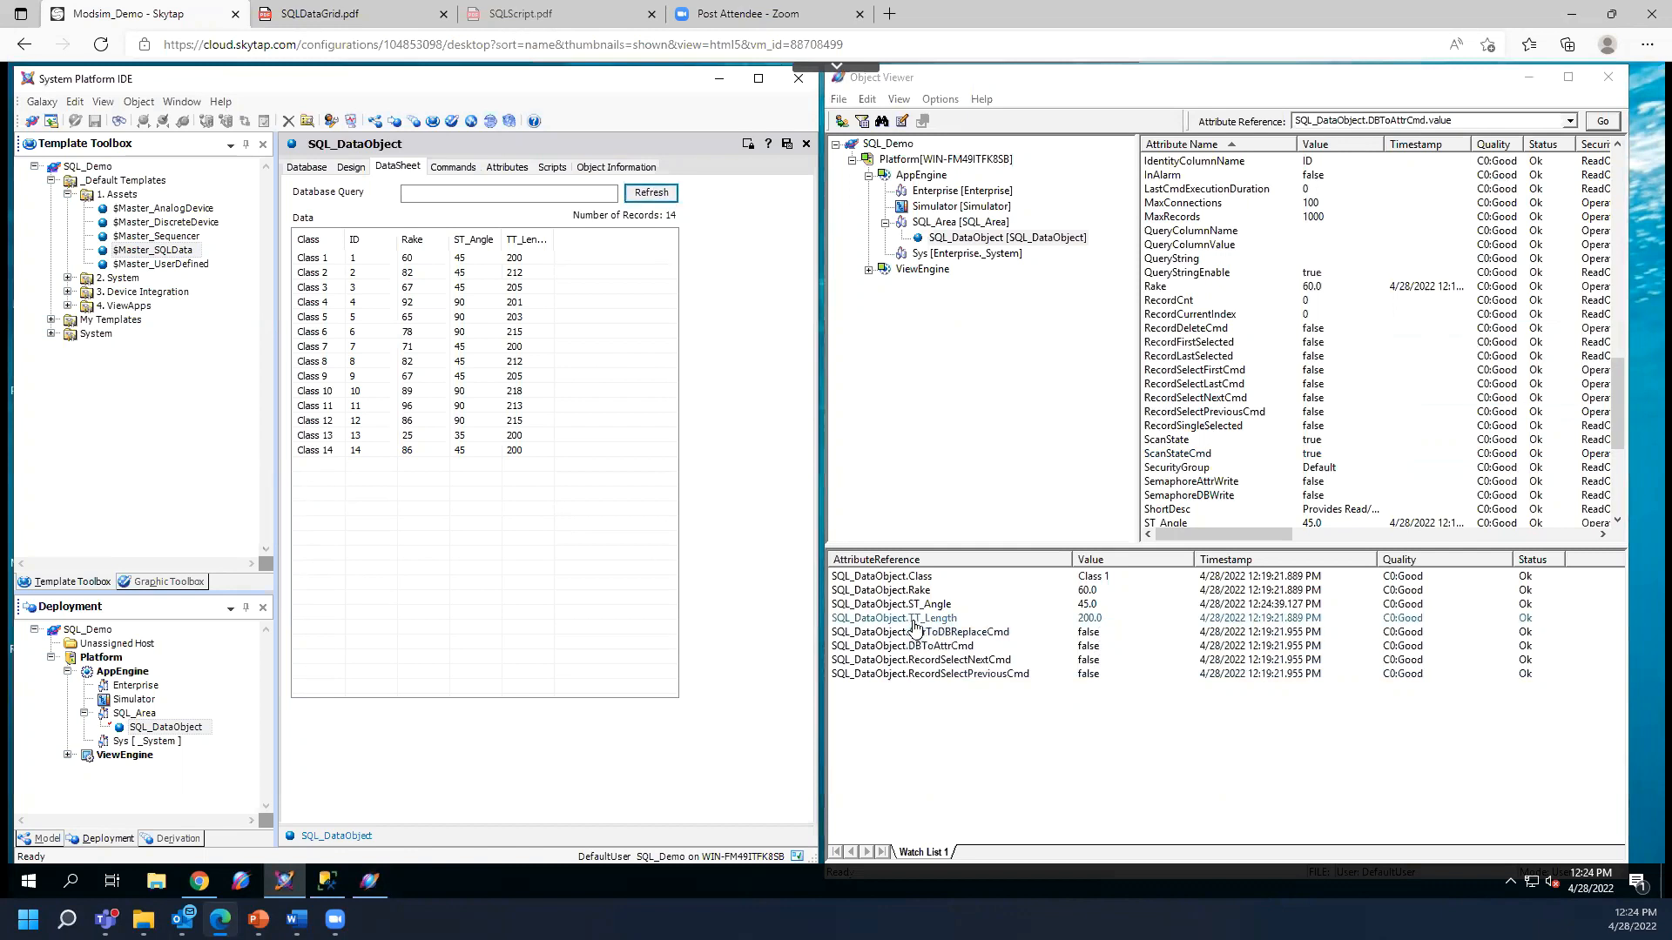
click(915, 633)
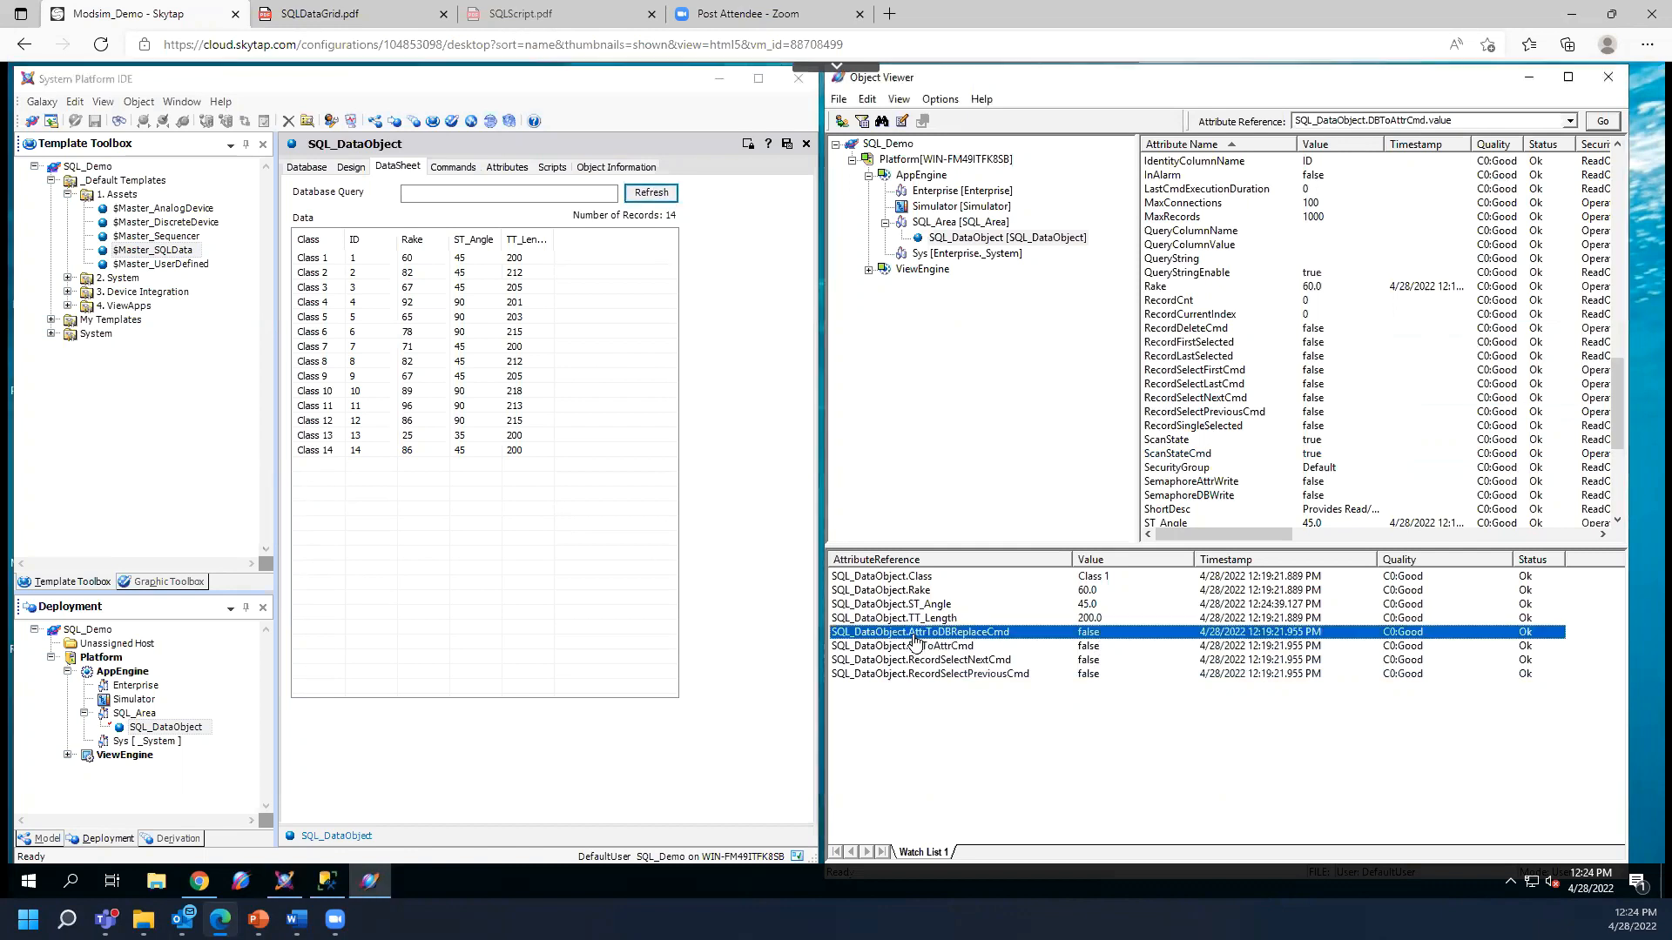
double_click(914, 633)
click(1430, 141)
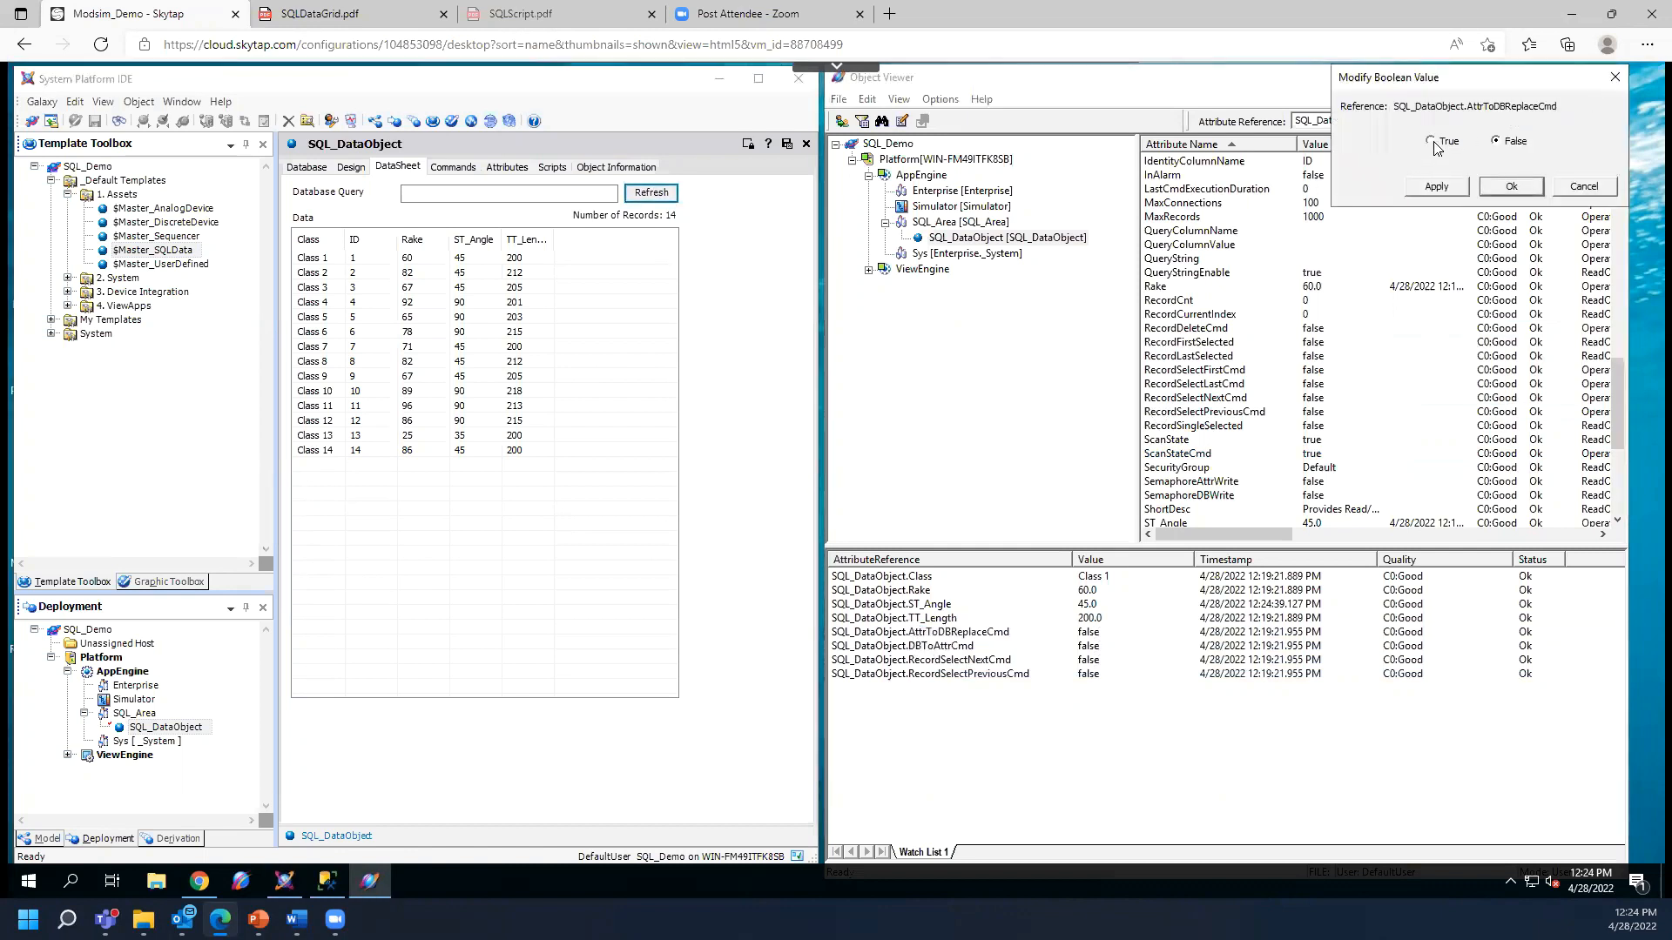
click(1498, 190)
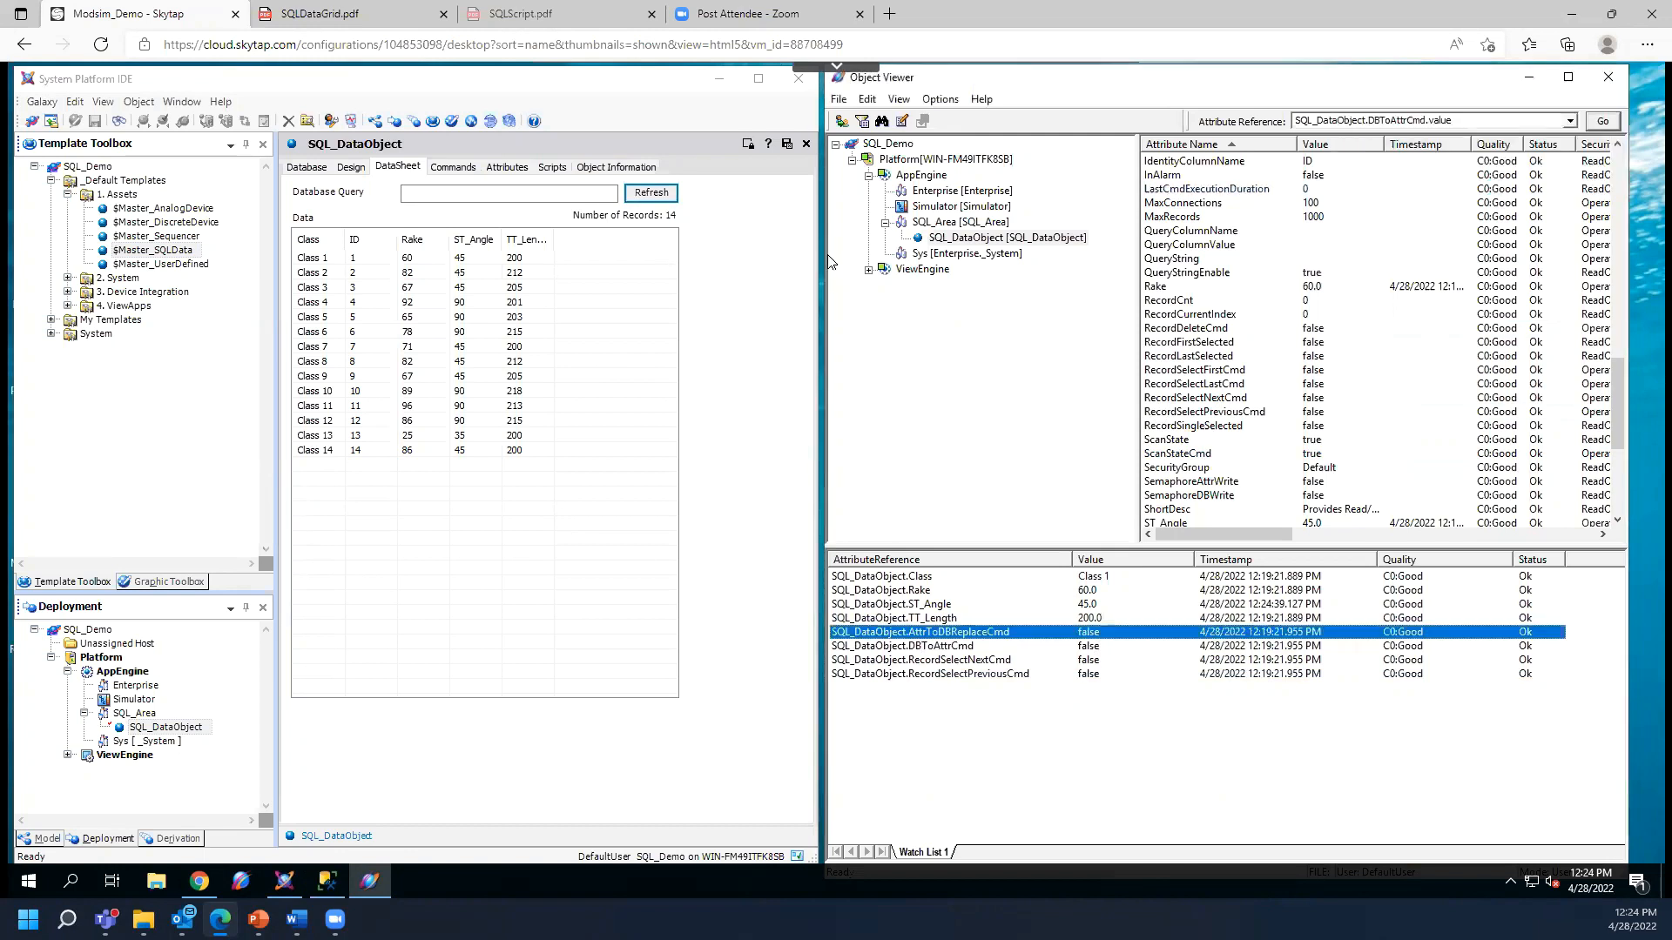
click(655, 194)
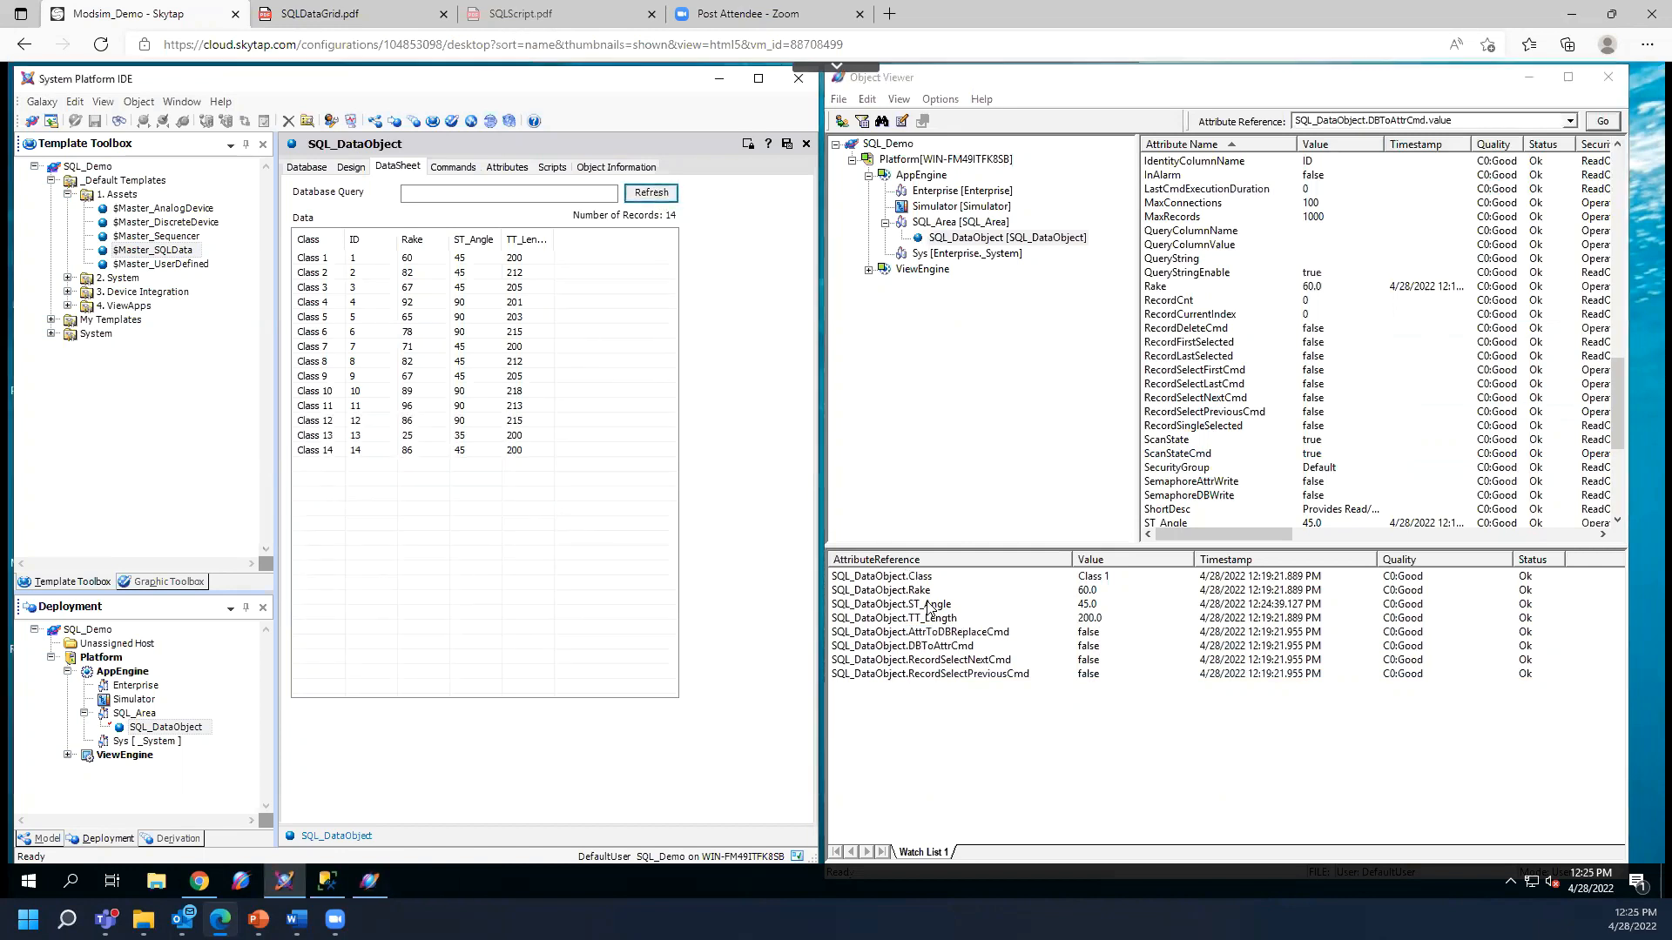
- Set the watched ST_Angle attribute of SQL_DataObject to 90
click(1088, 607)
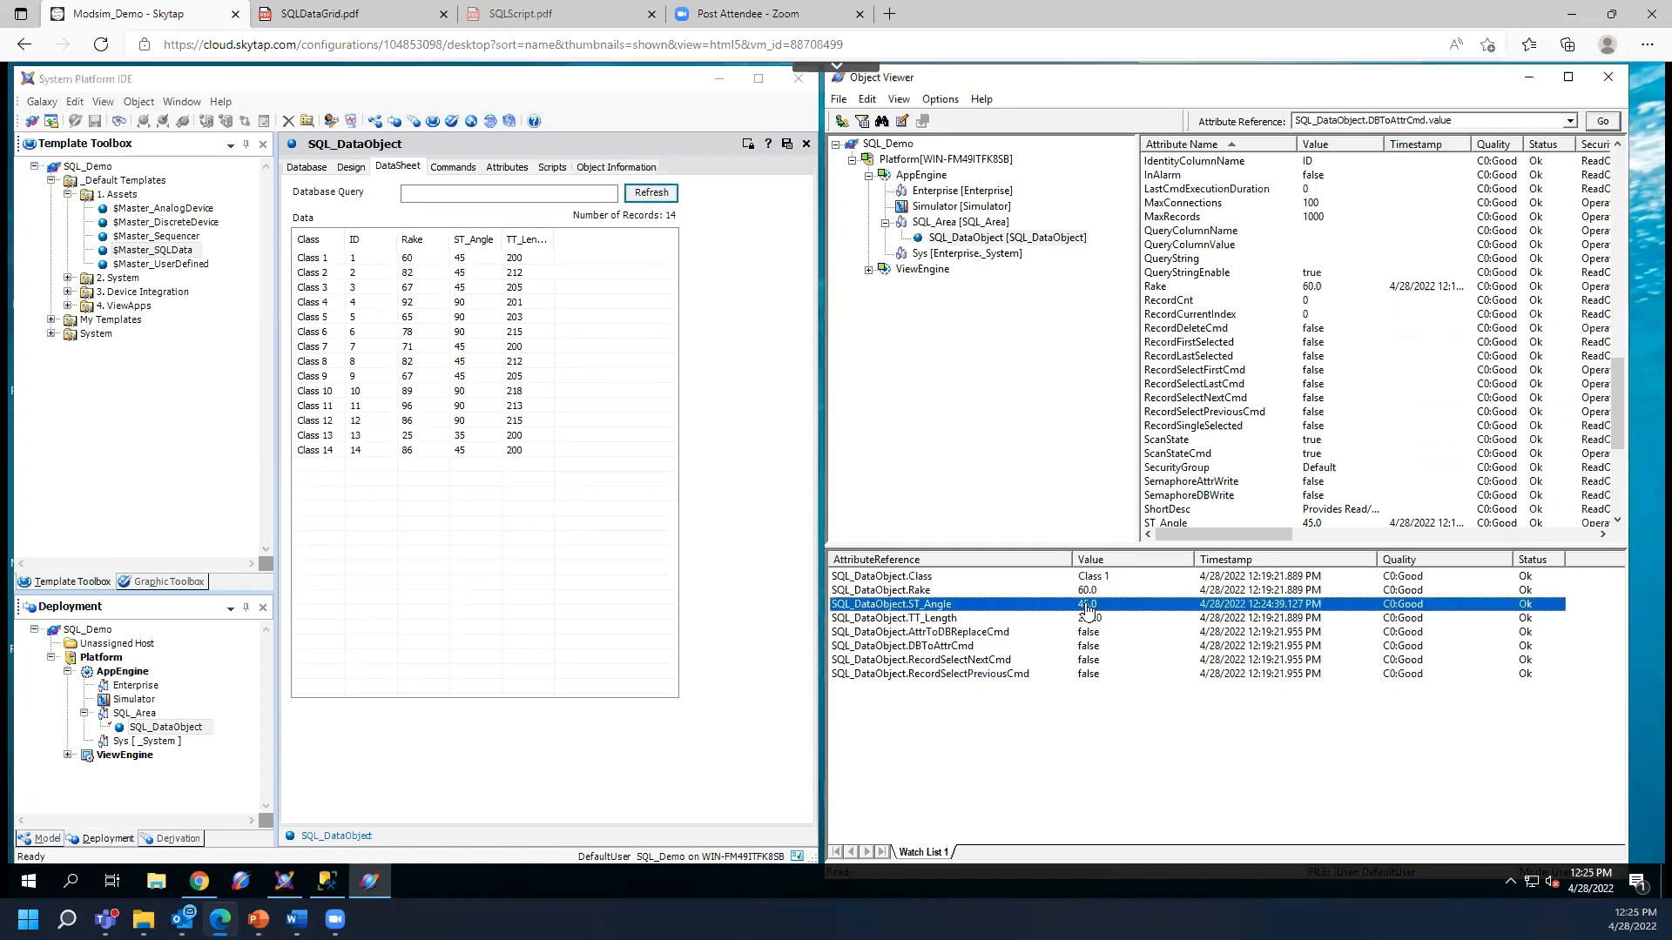
double_click(1088, 607)
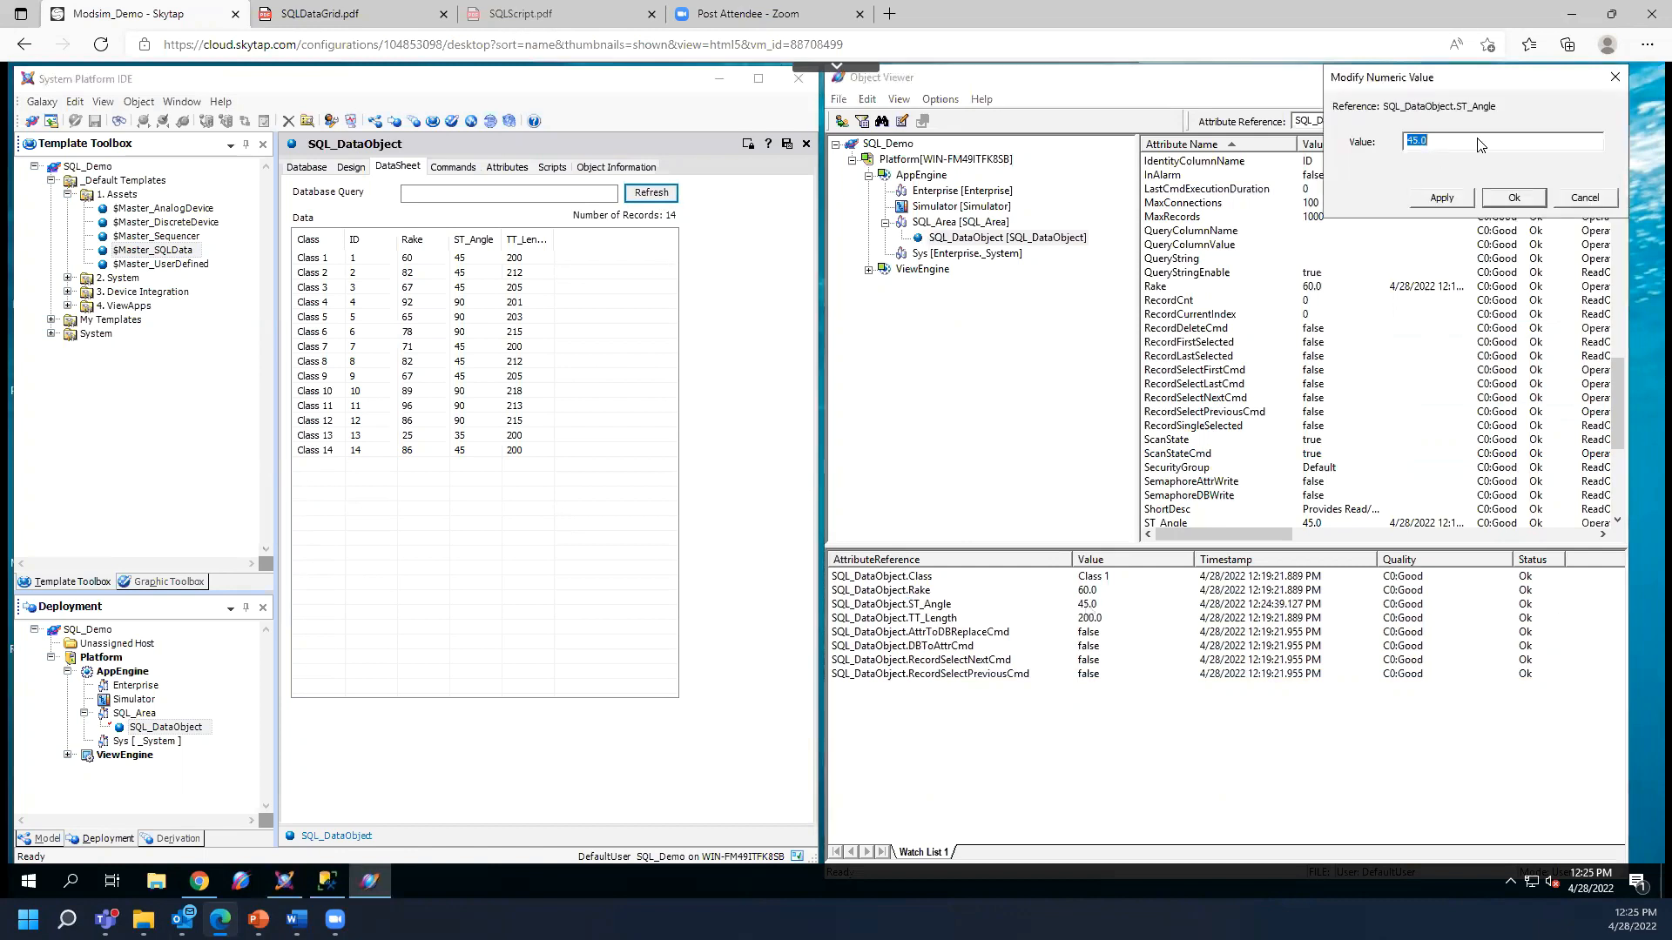
text(90)
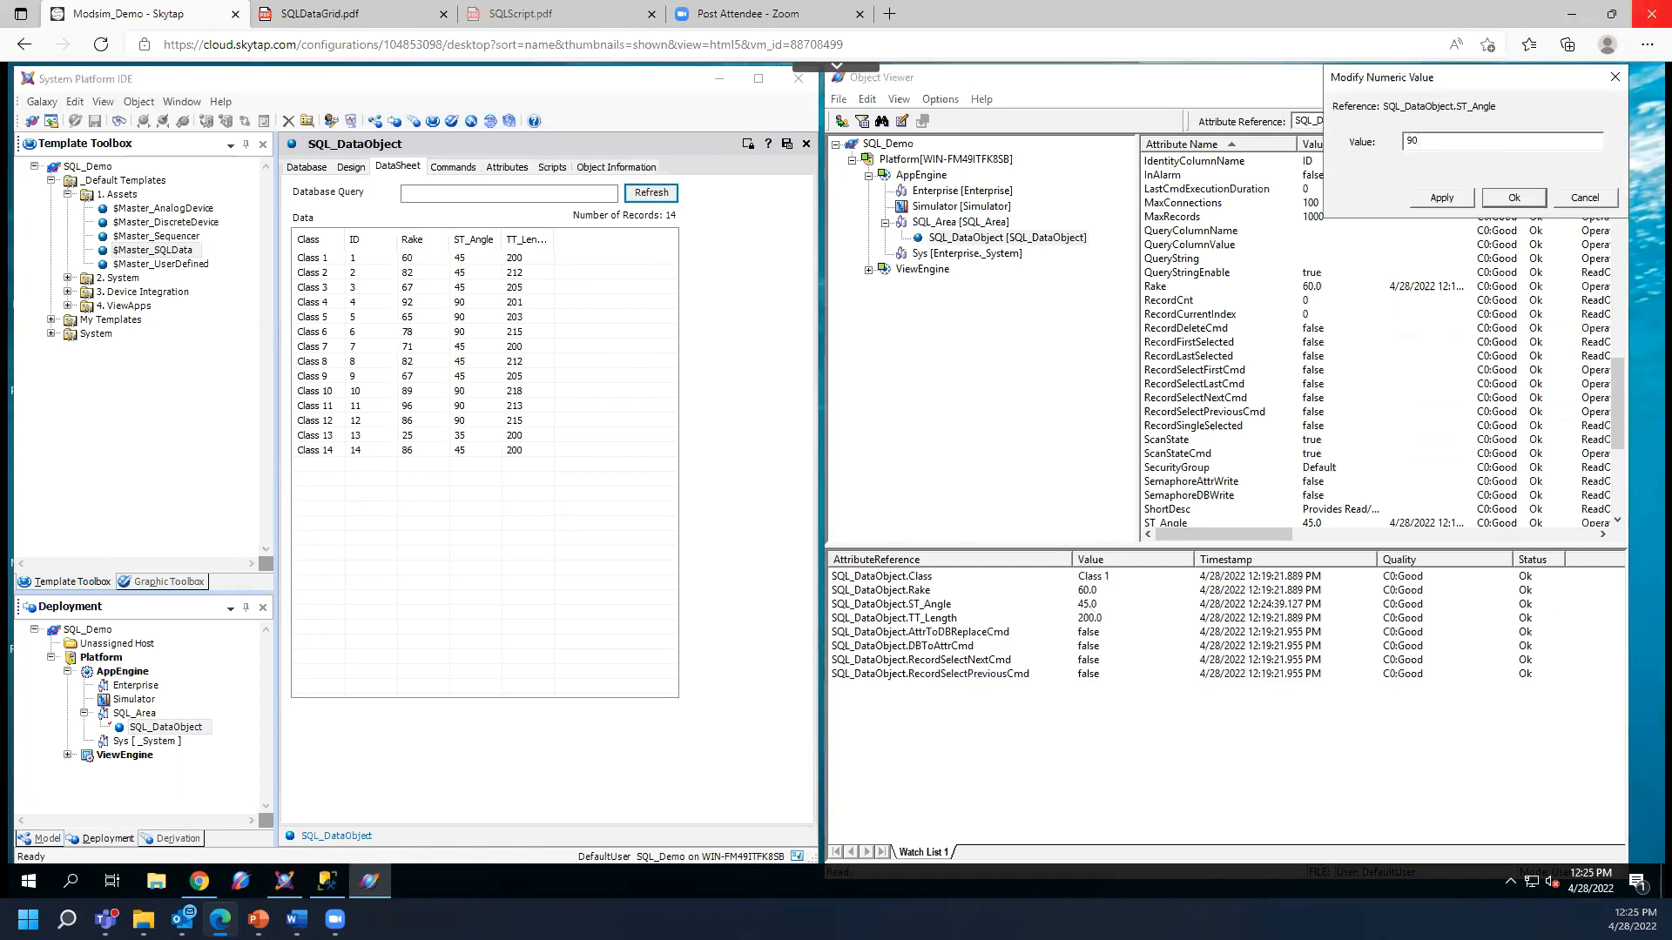
click(1437, 199)
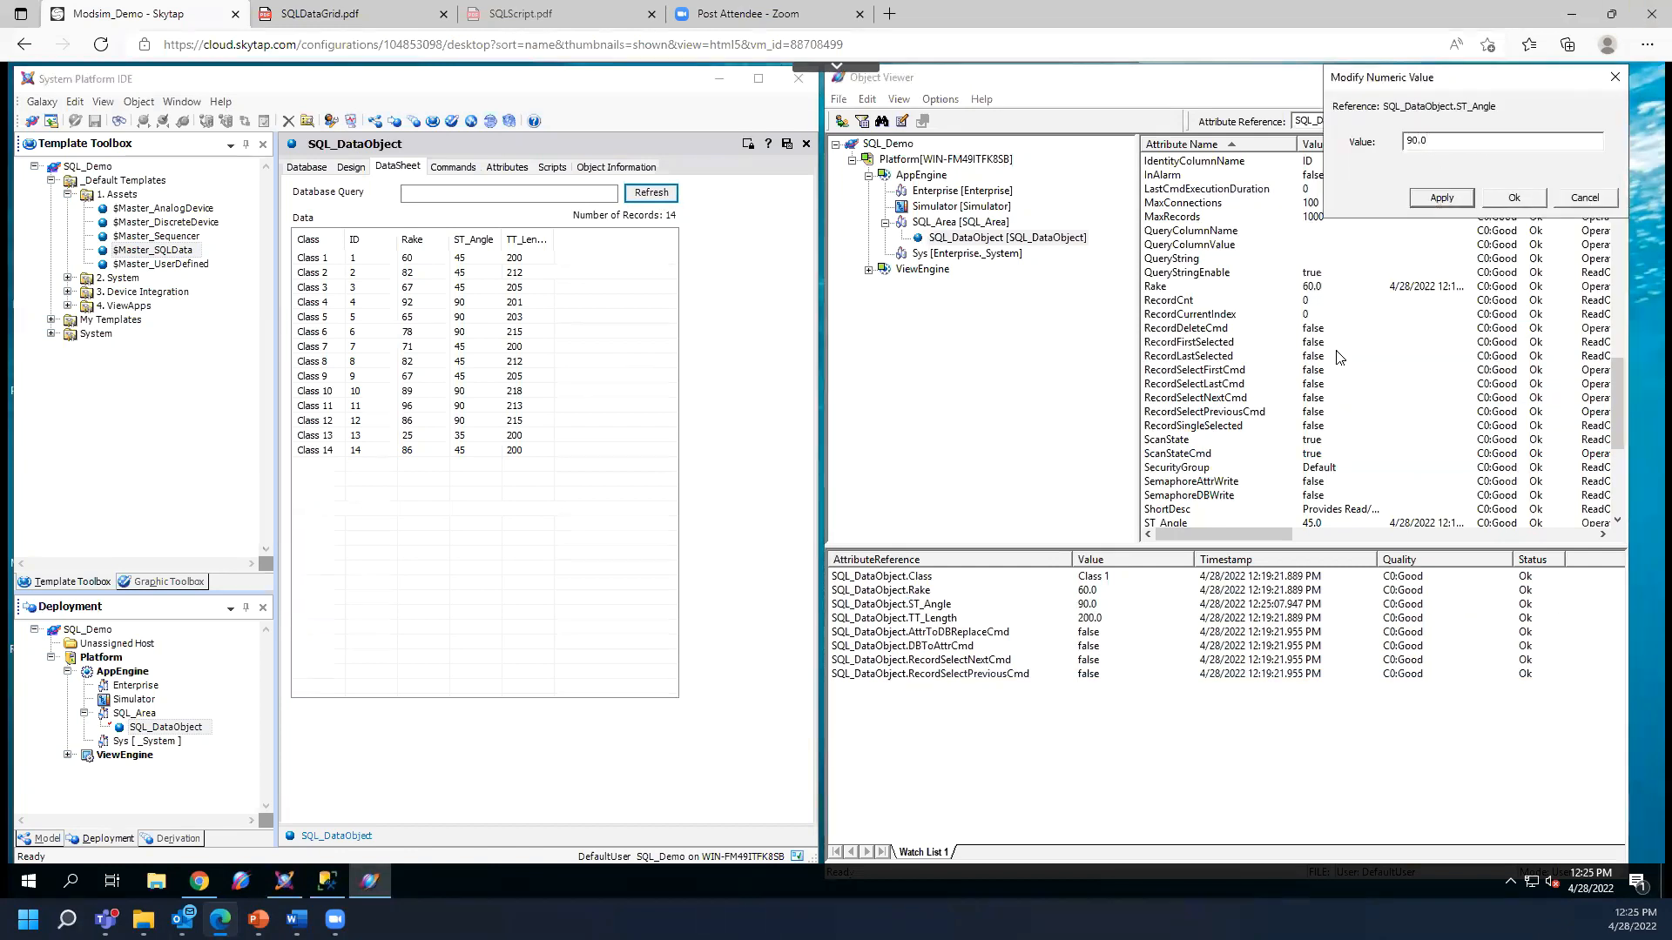
click(1518, 199)
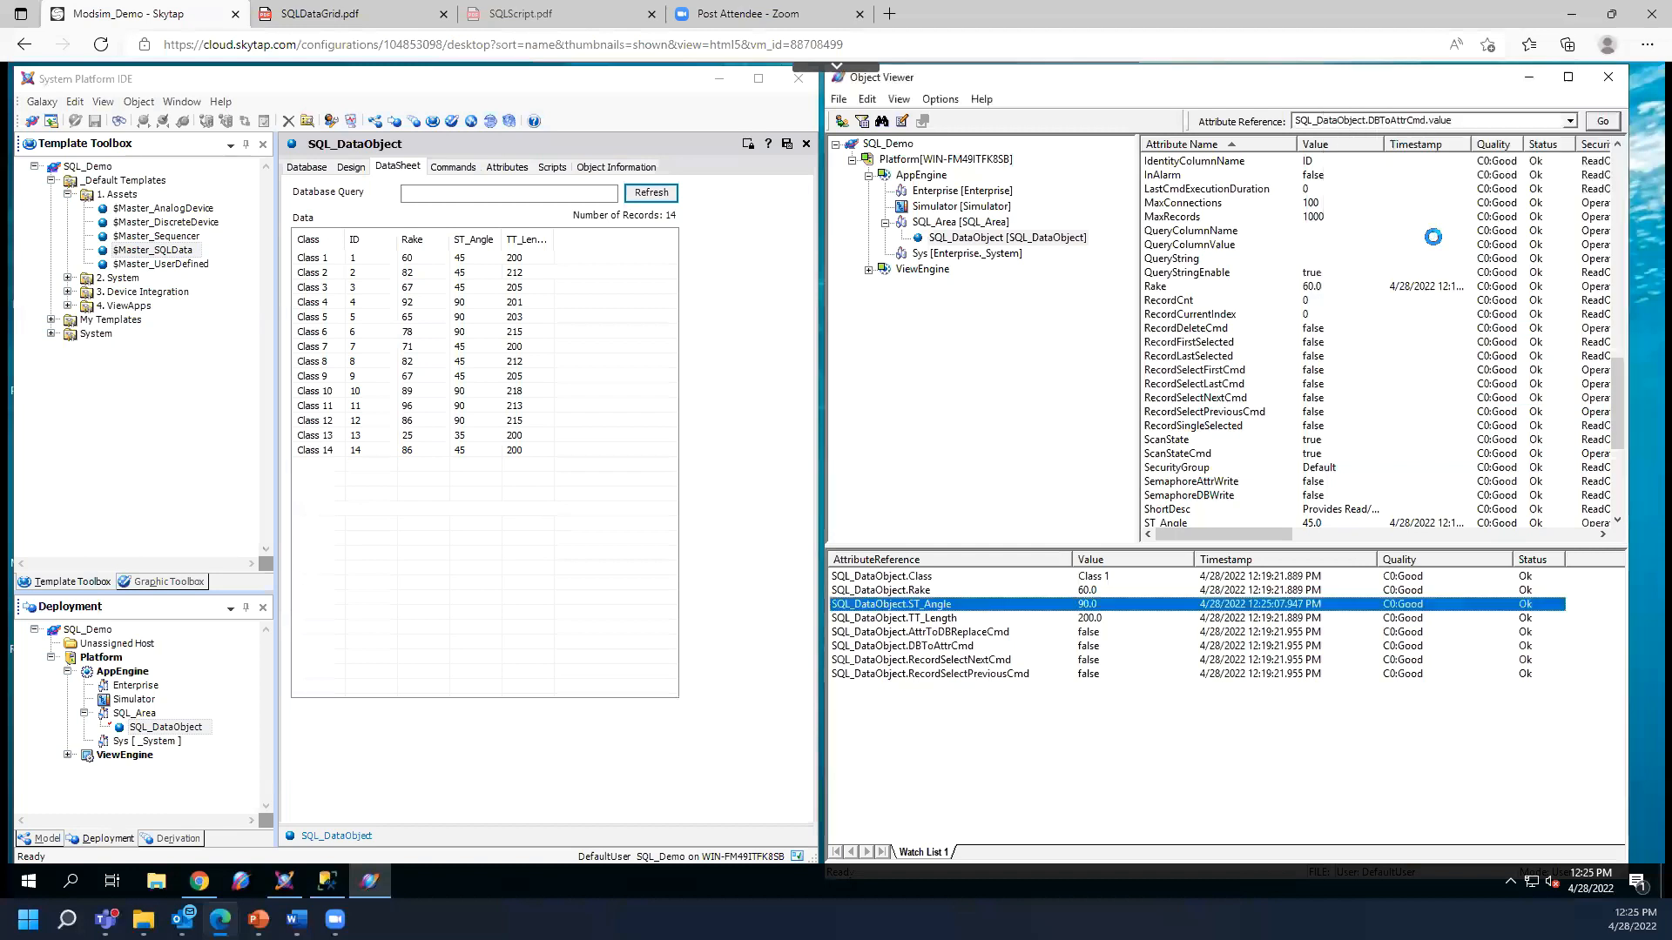
- Write the changed ST_Angle to the Class 1 database record by setting AttrToDBReplaceCmd to True, and refresh the data sheet
click(948, 634)
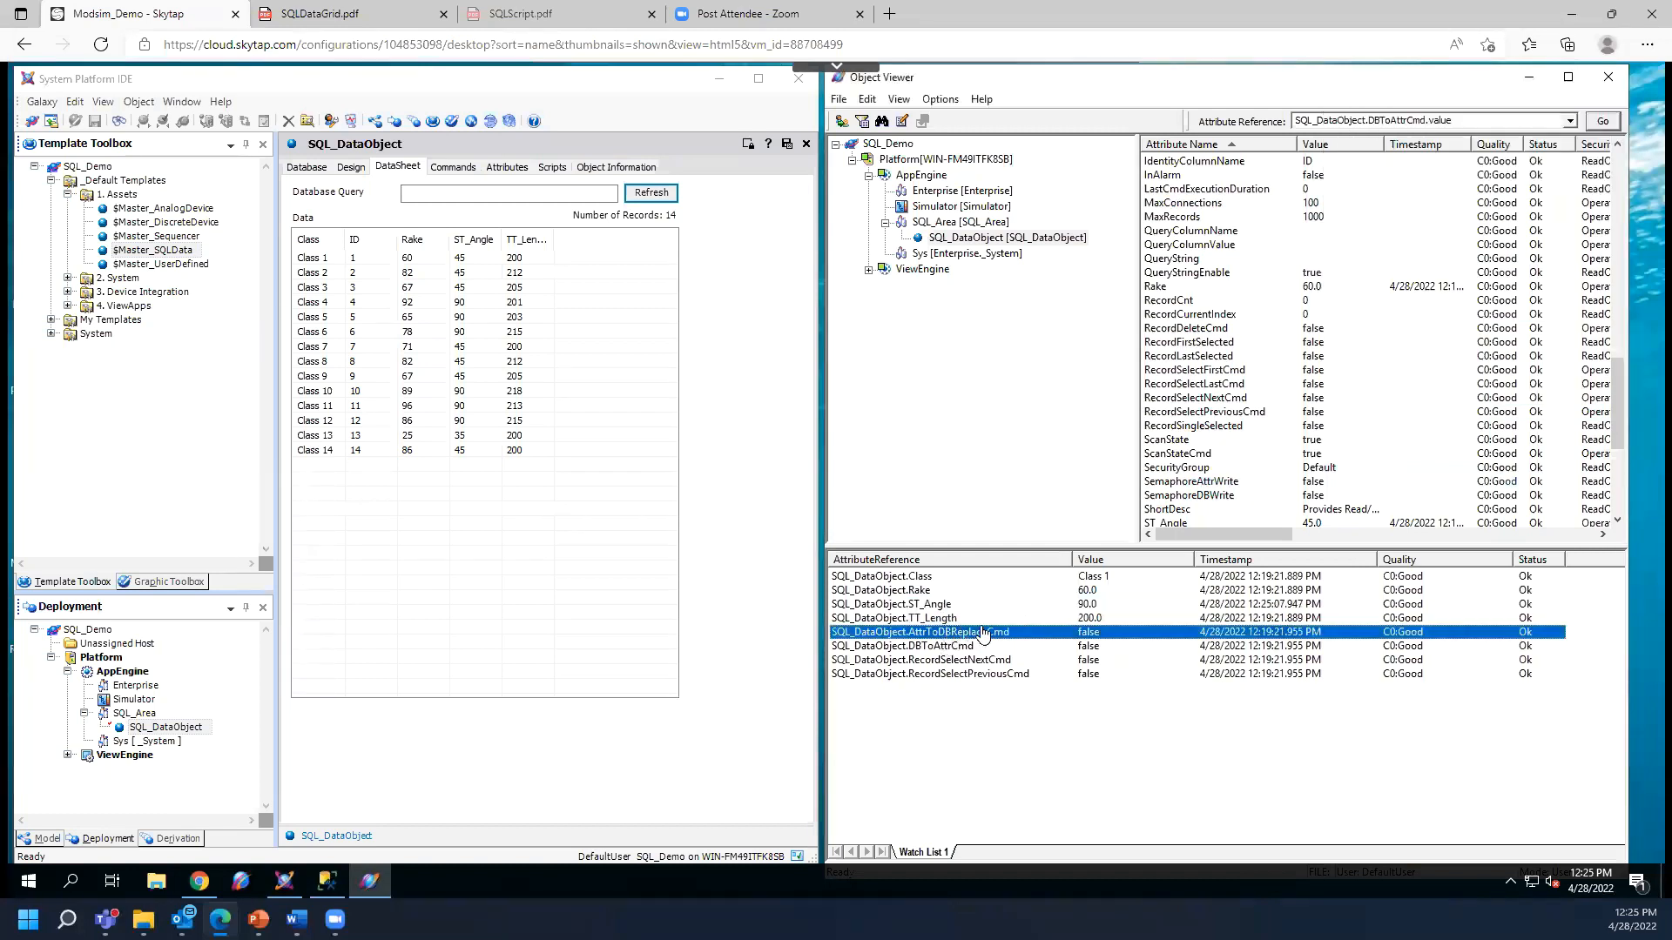
double_click(1031, 641)
click(1431, 140)
click(1494, 195)
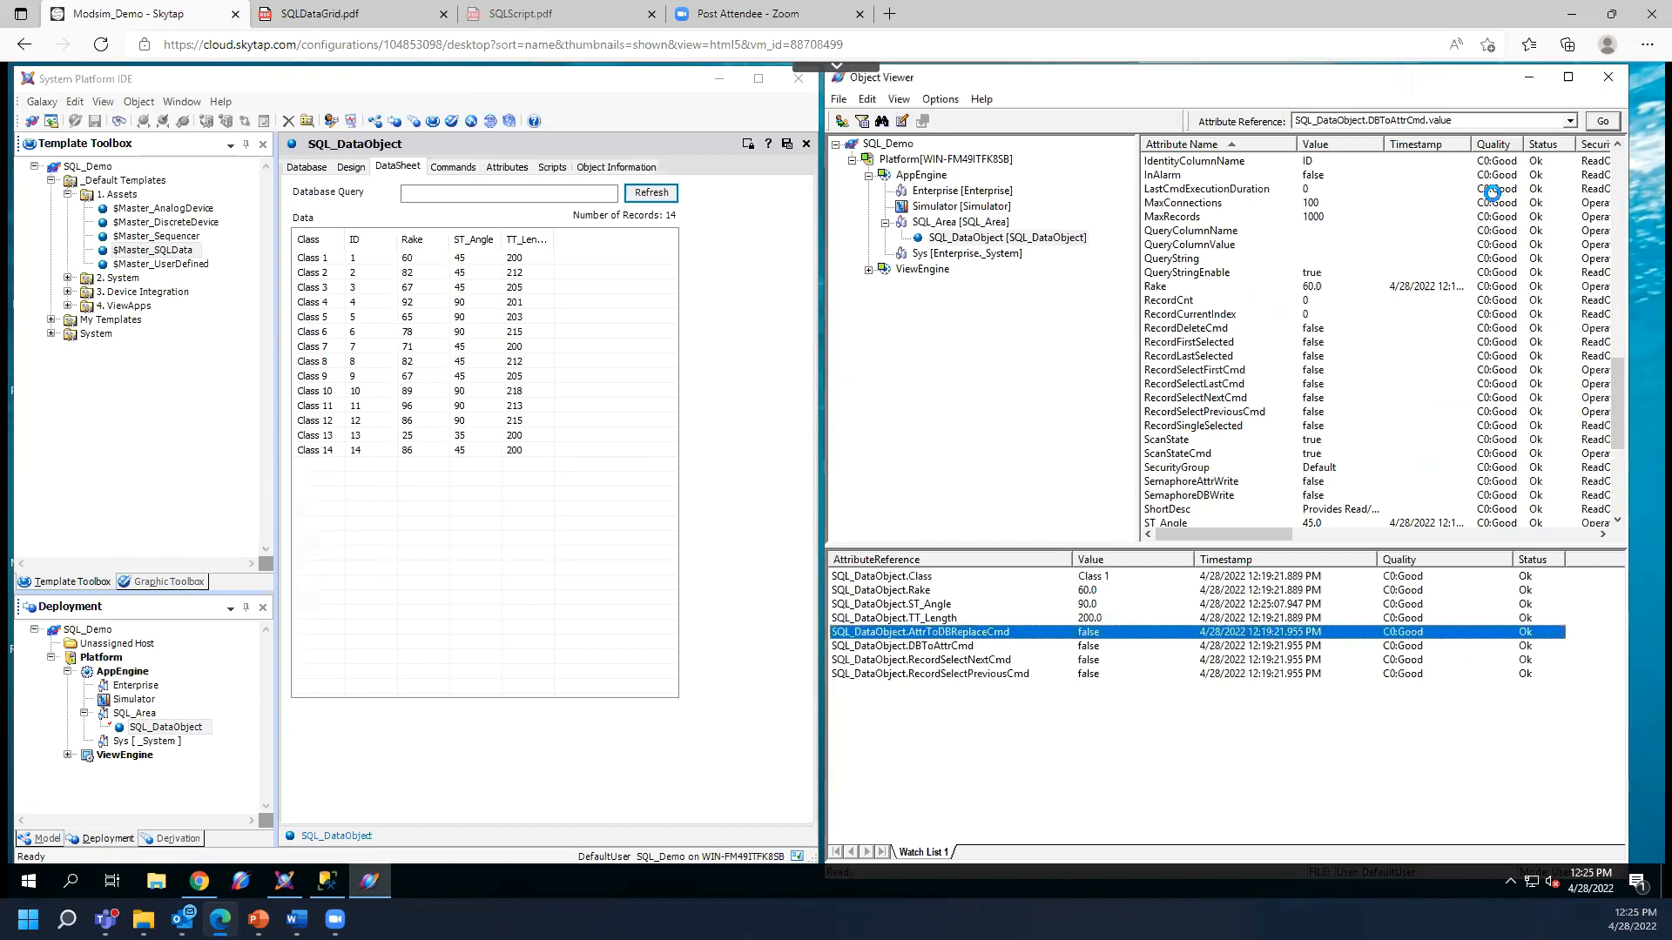
click(651, 193)
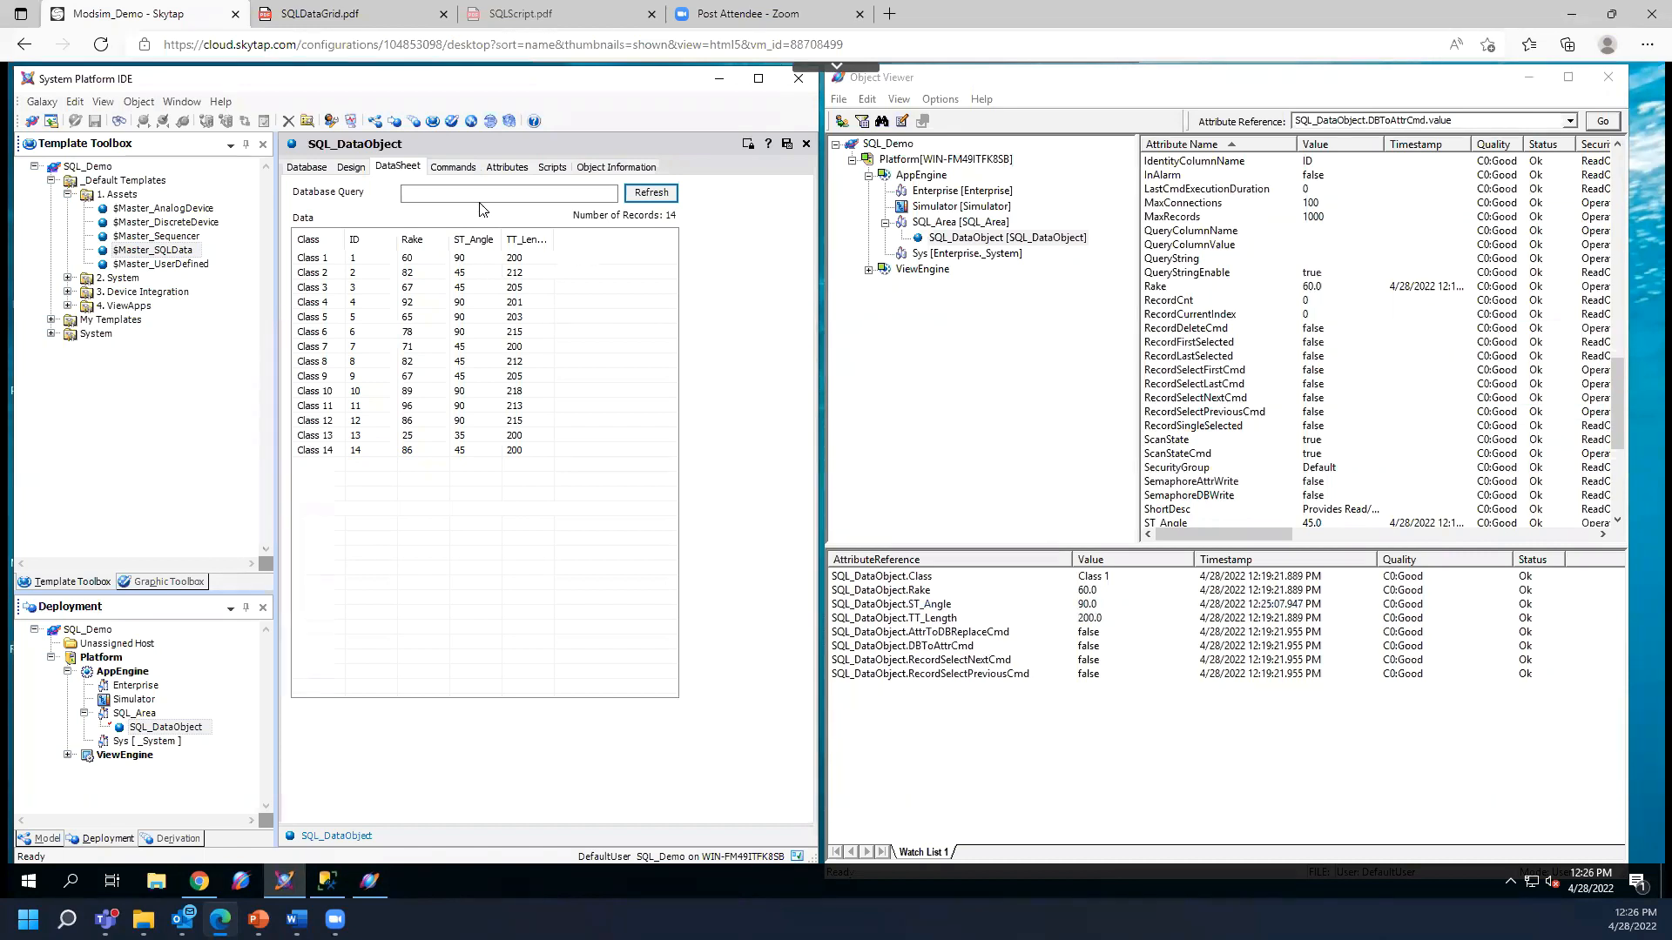
click(649, 194)
- Examine the Class 2 and Class 14 records in the data sheet and the remaining attributes of SQL_DataObject
click(330, 276)
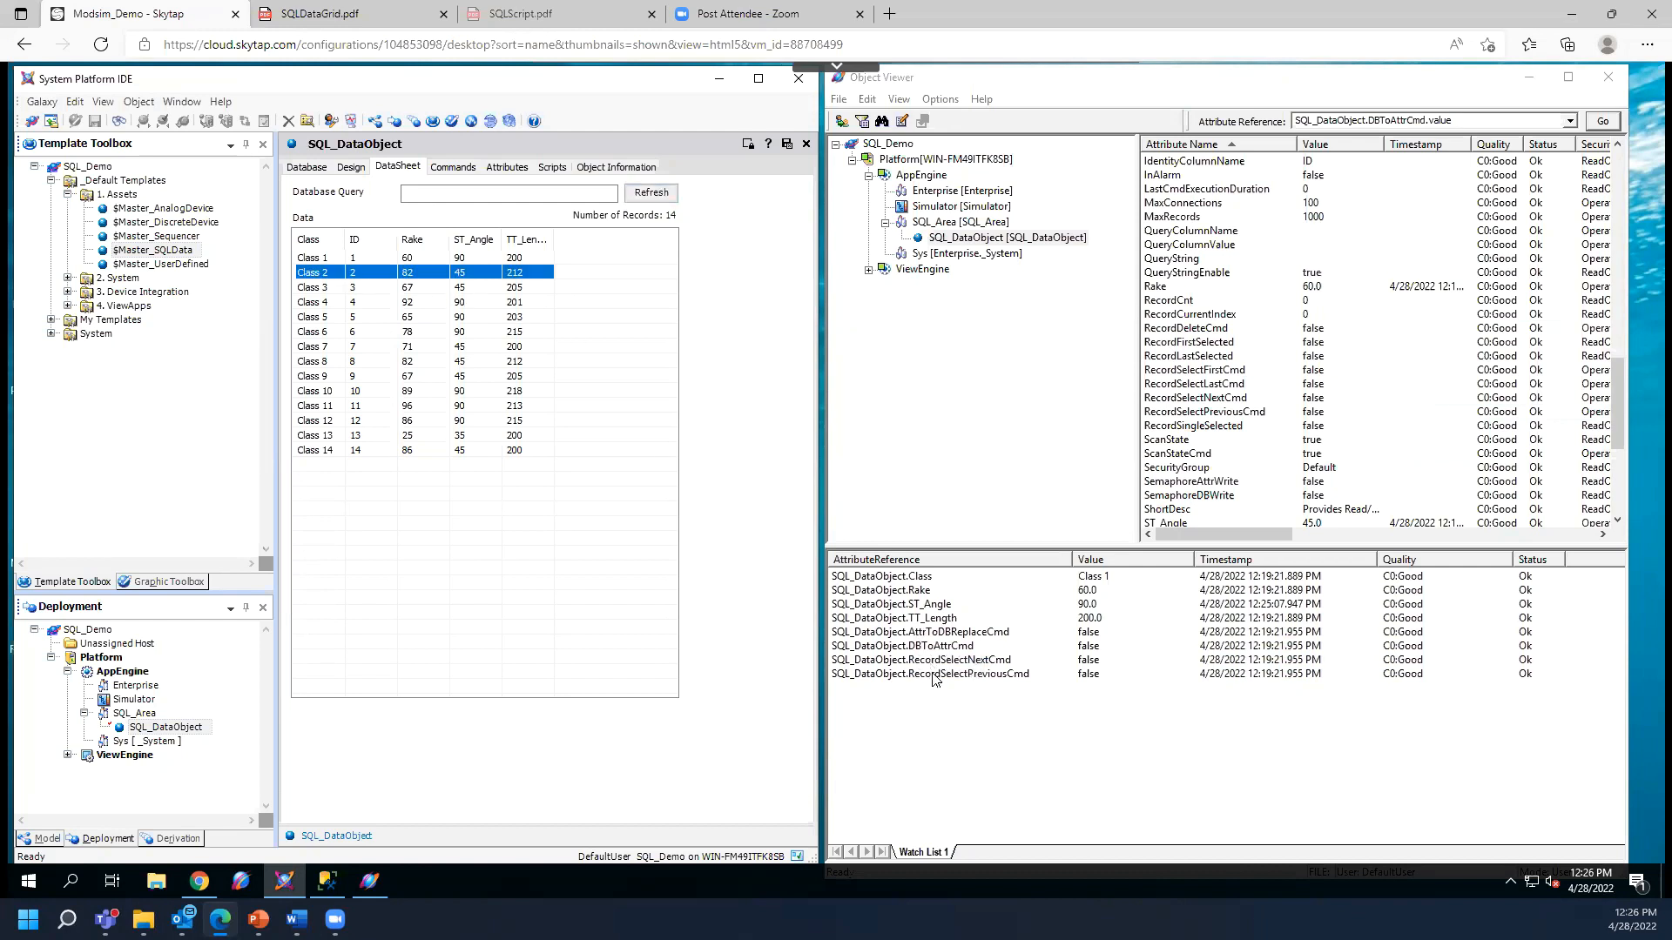
click(354, 450)
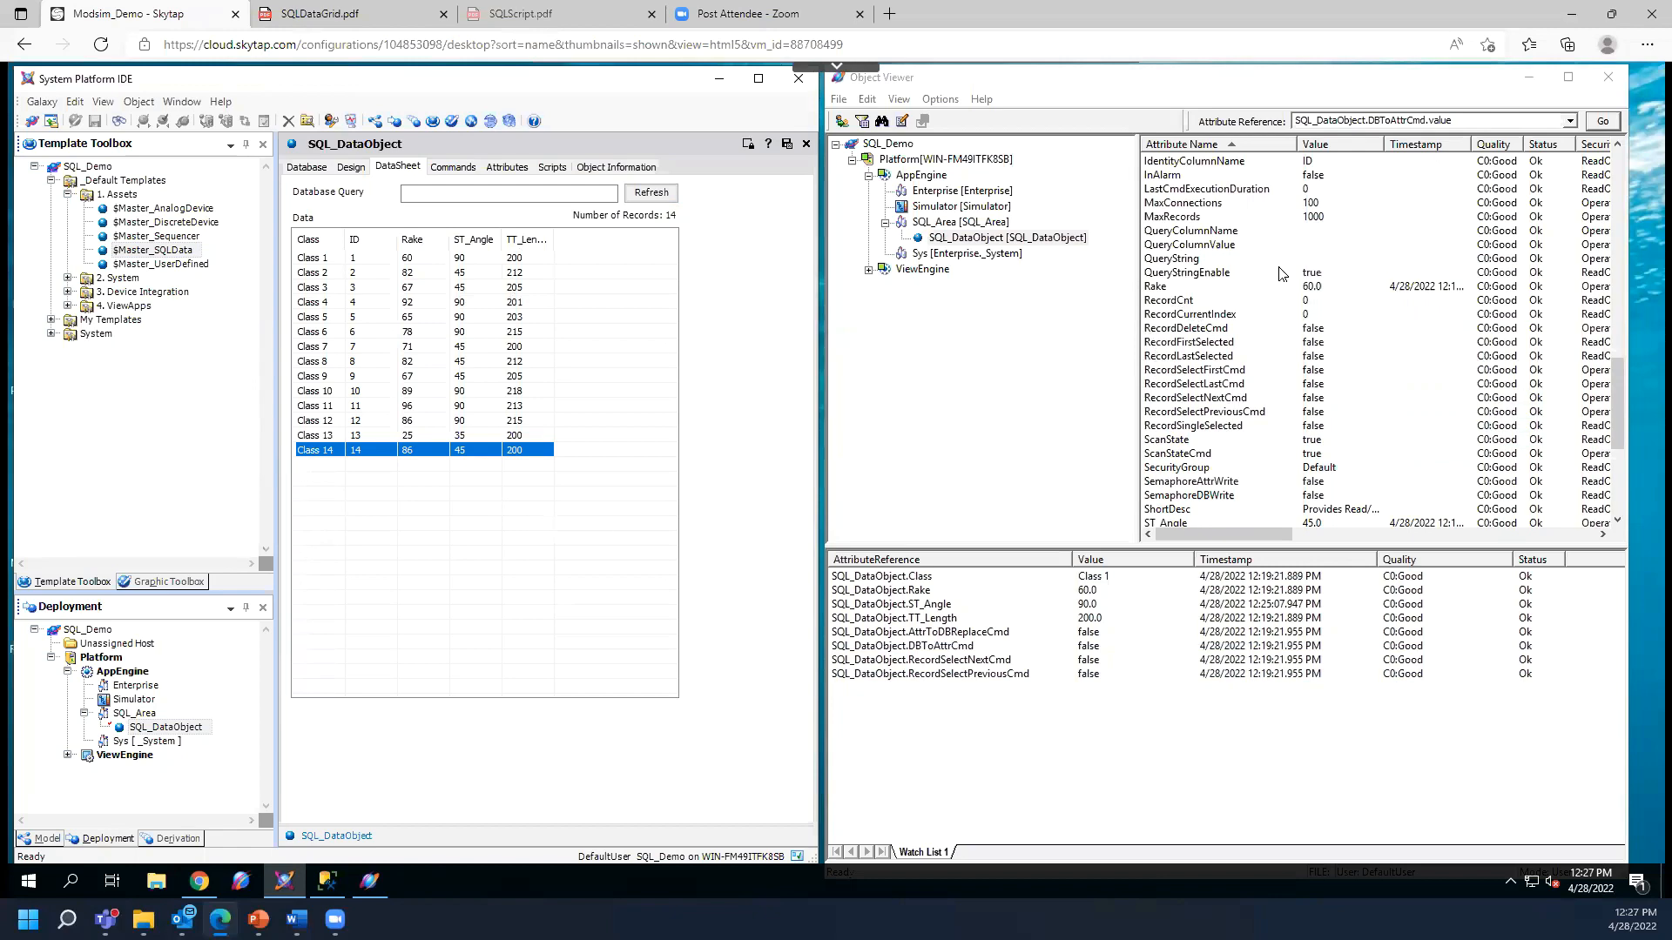
scroll(1287, 305, down, 4)
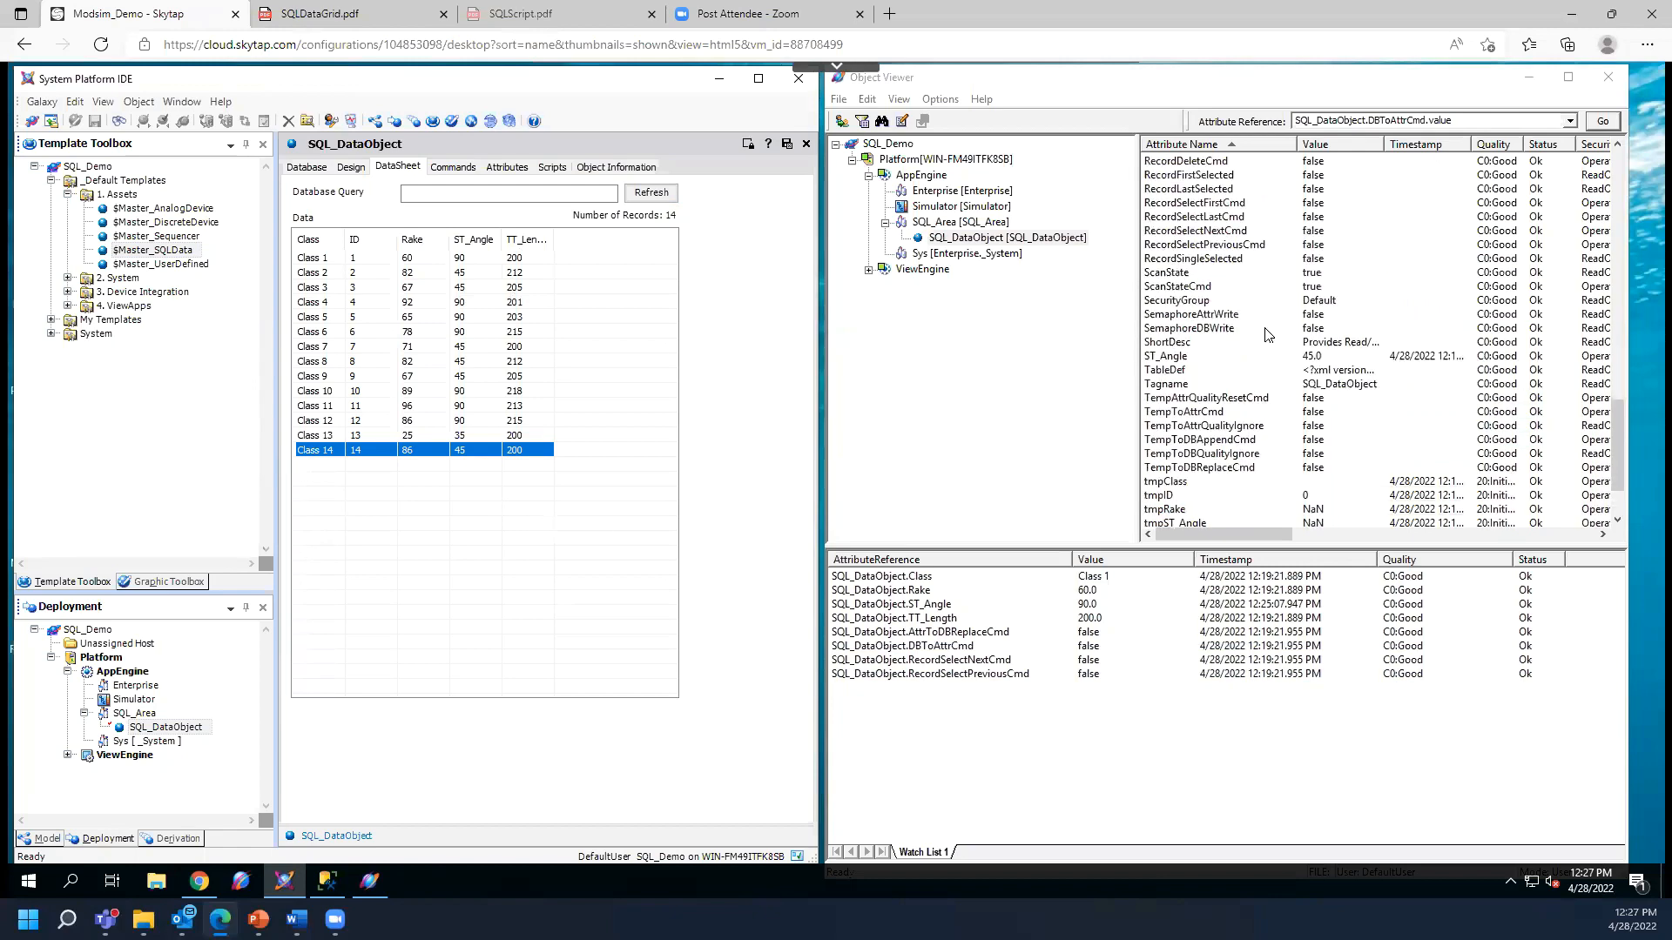
scroll(1255, 381, down, 2)
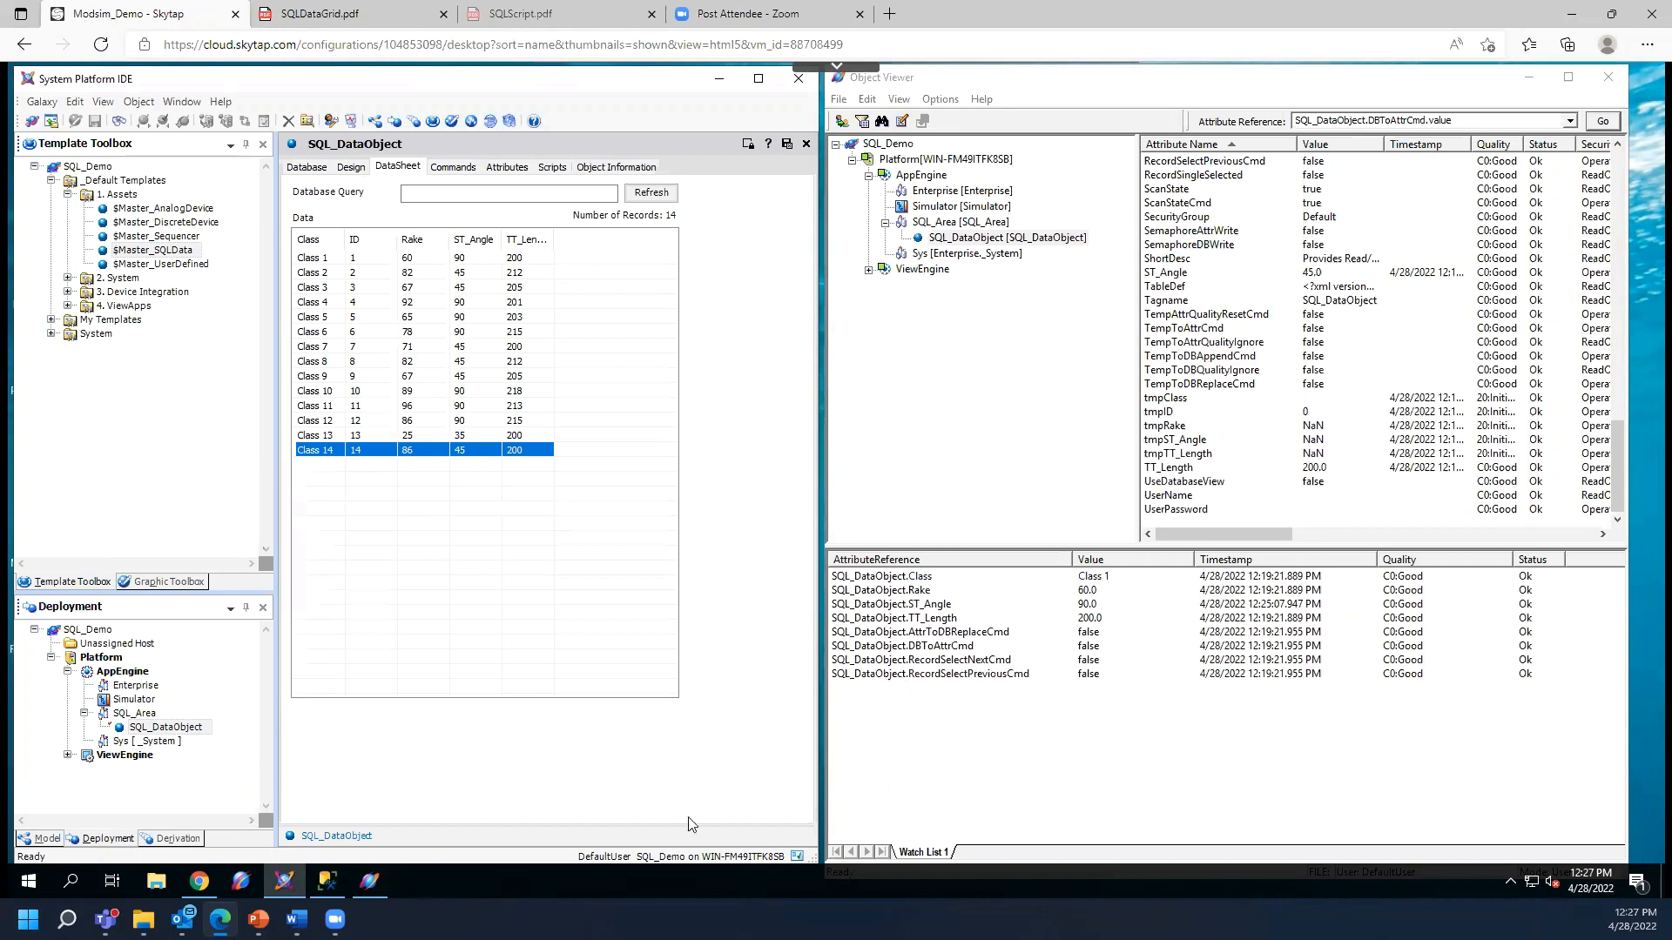
- Close the SQL_DataObject editor, put Object Viewer away and show the System Platform IDE at full size
click(806, 145)
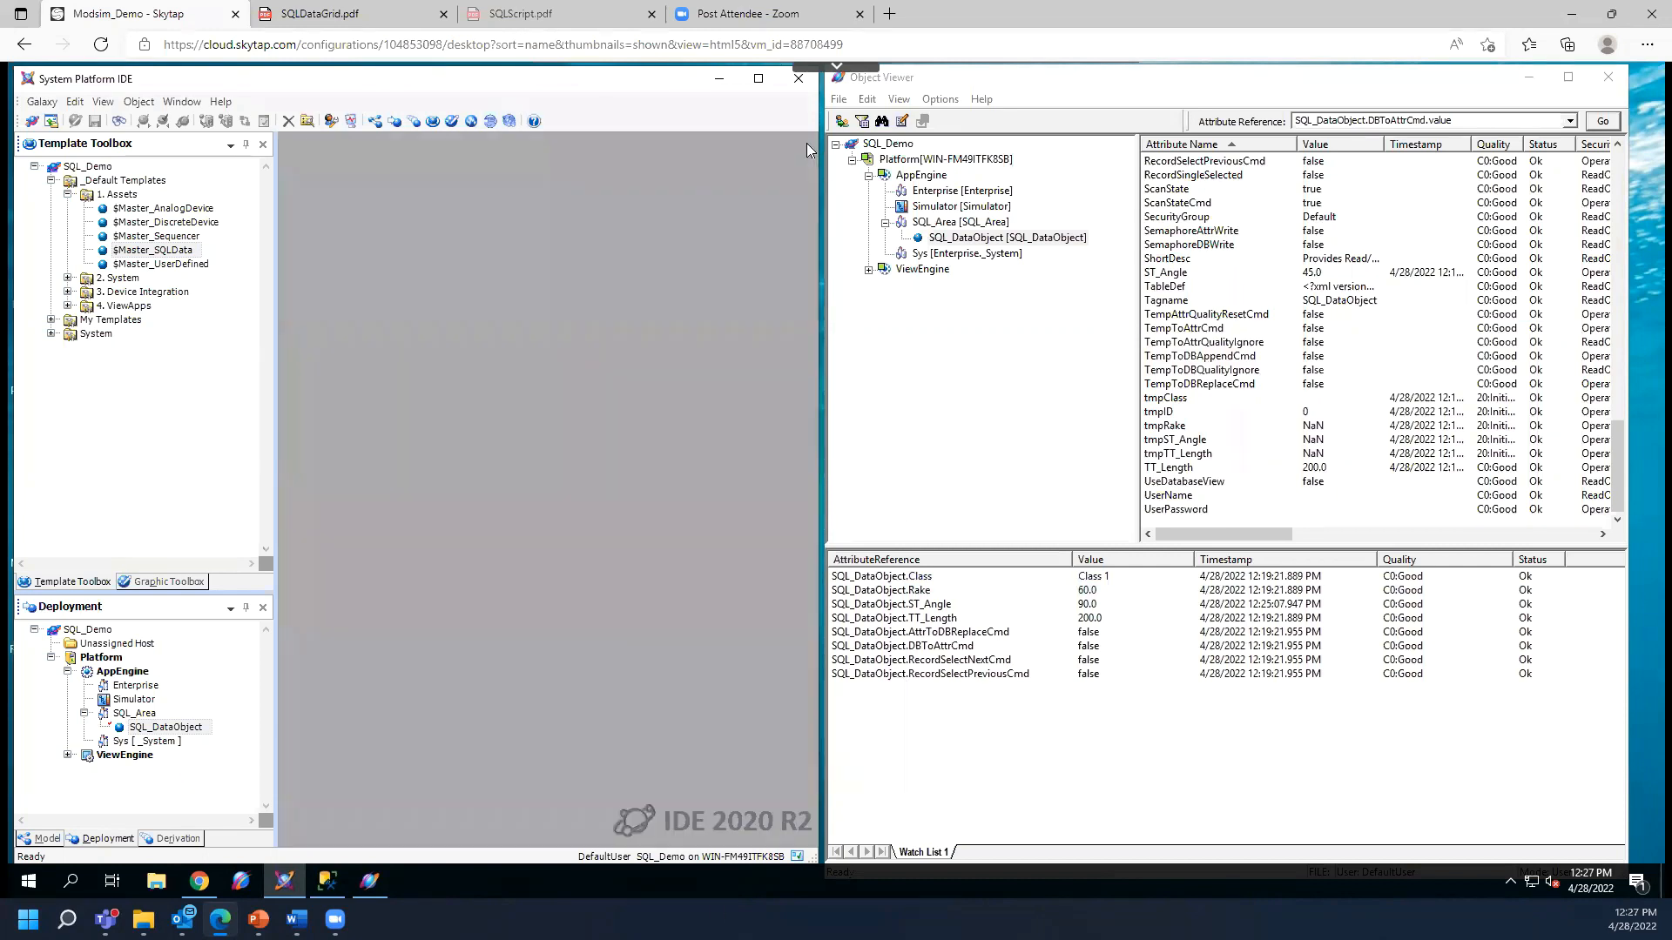
click(1525, 82)
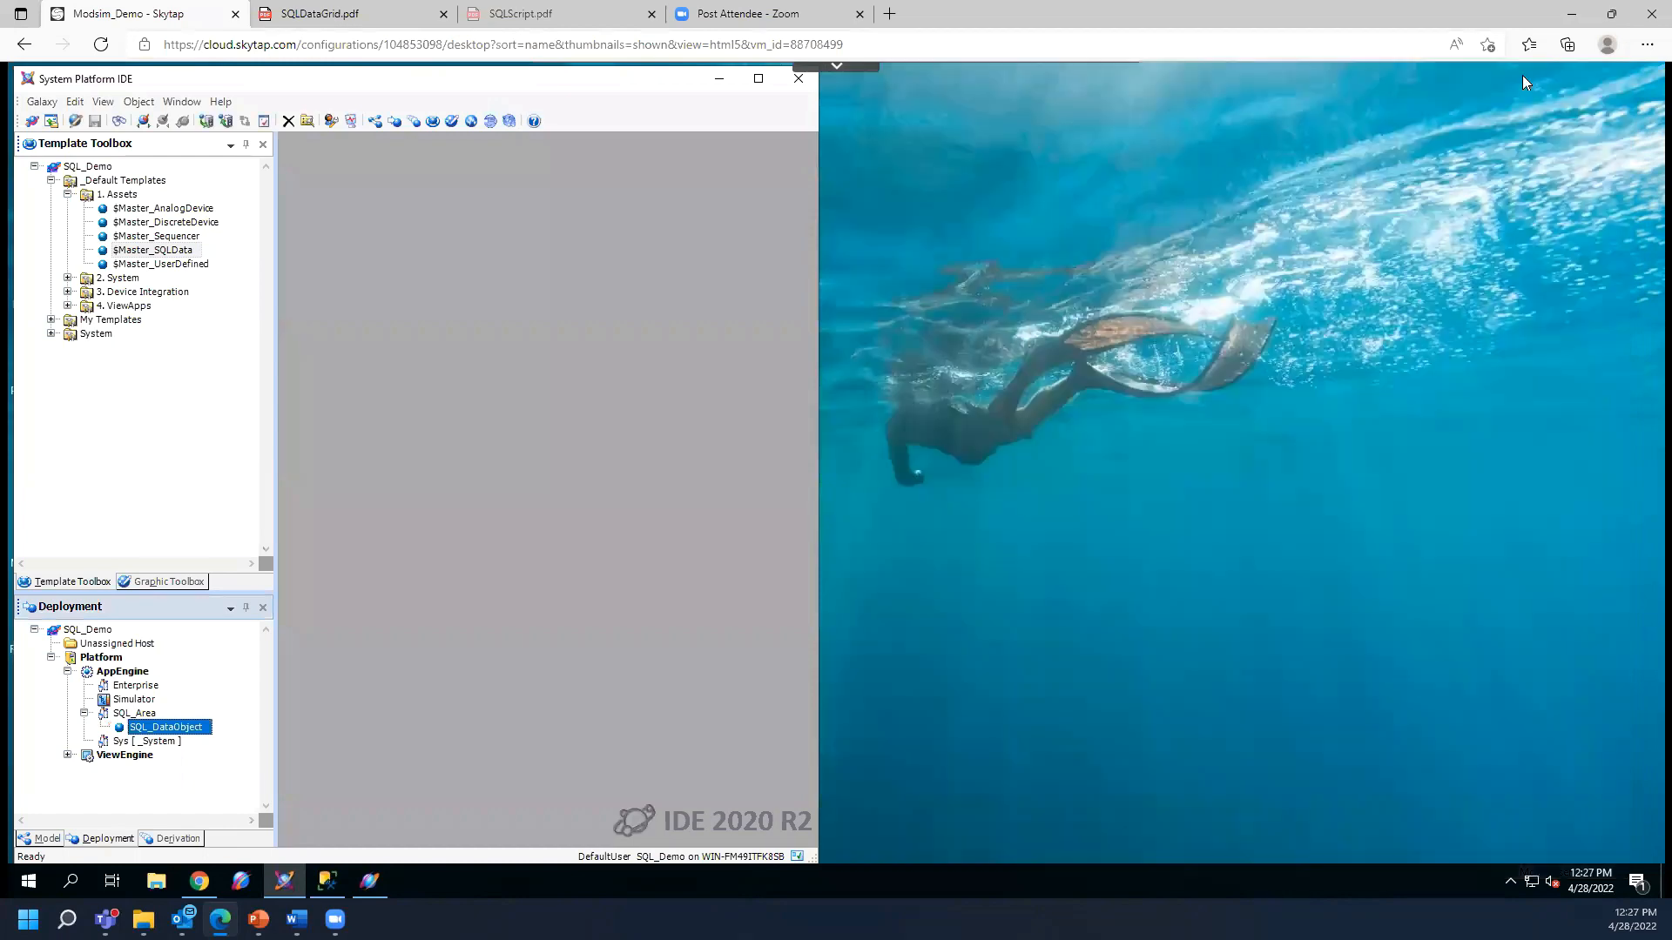
click(759, 81)
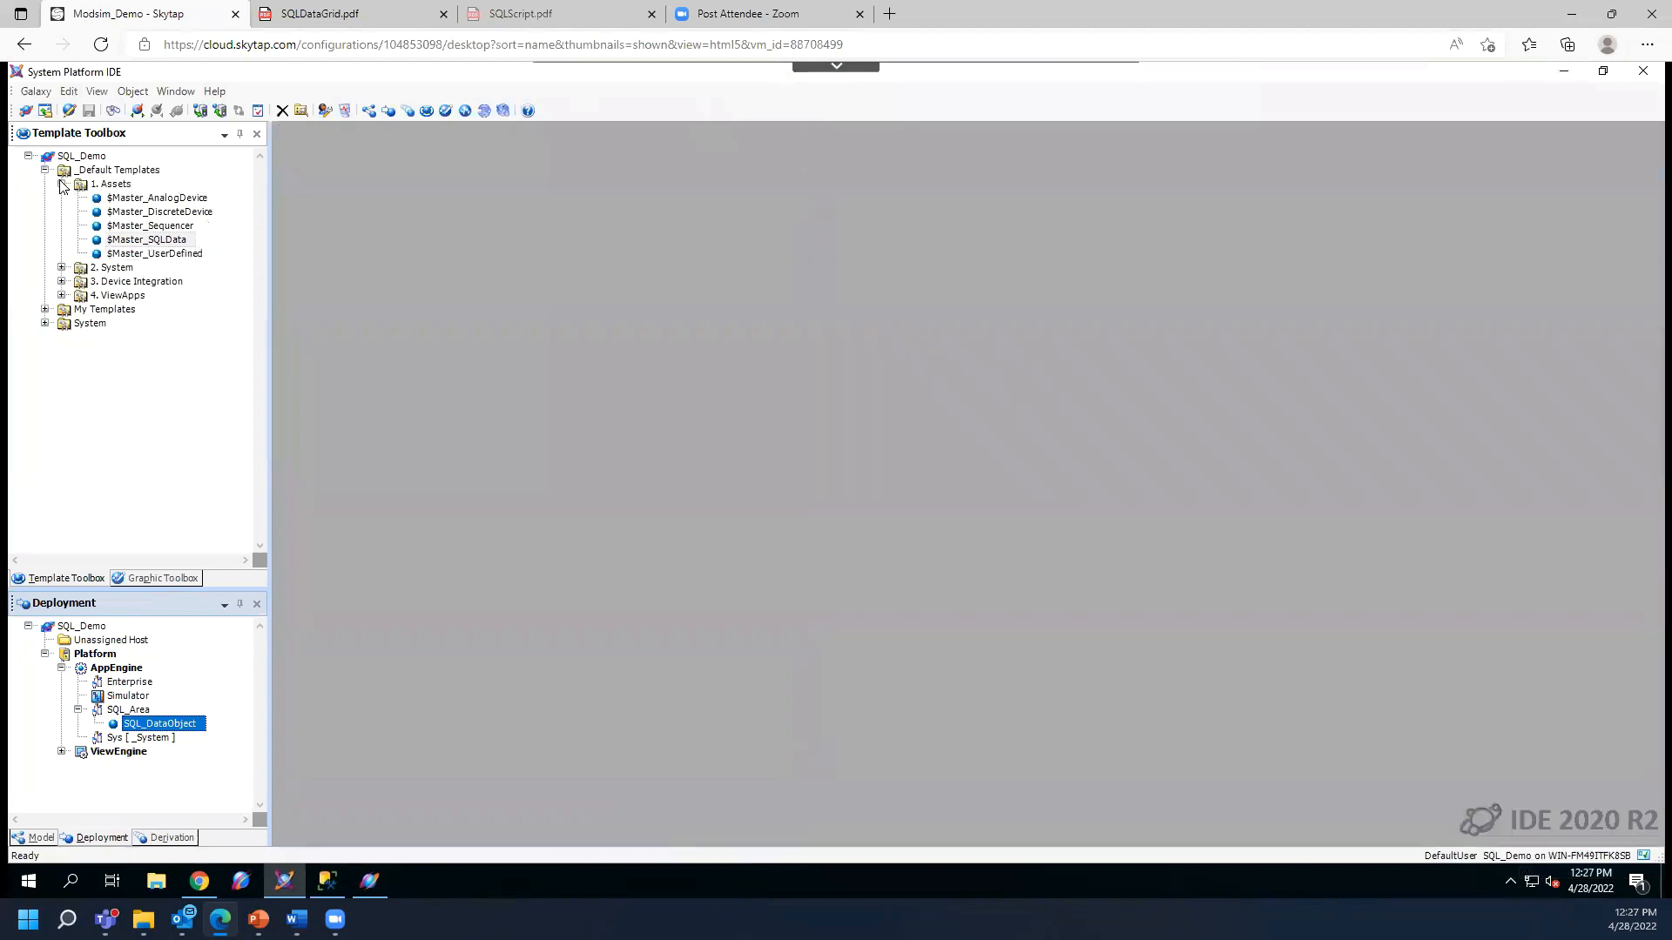
- Look through the _Default Templates and My Templates folders in the Template Toolbox
click(61, 184)
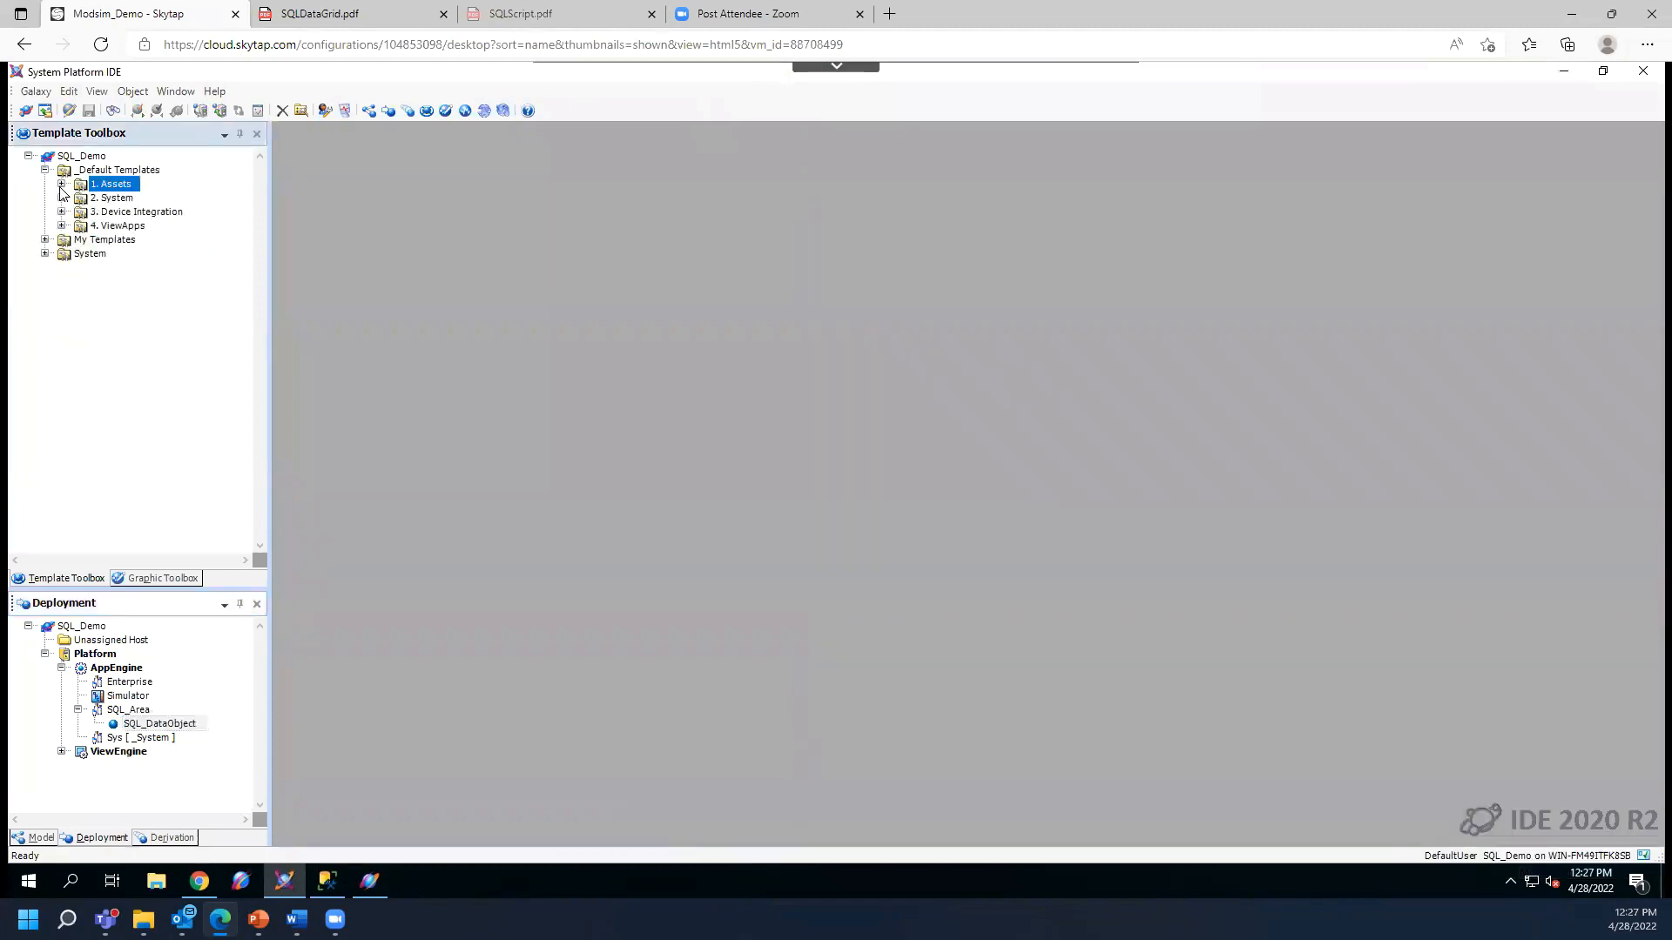
click(44, 170)
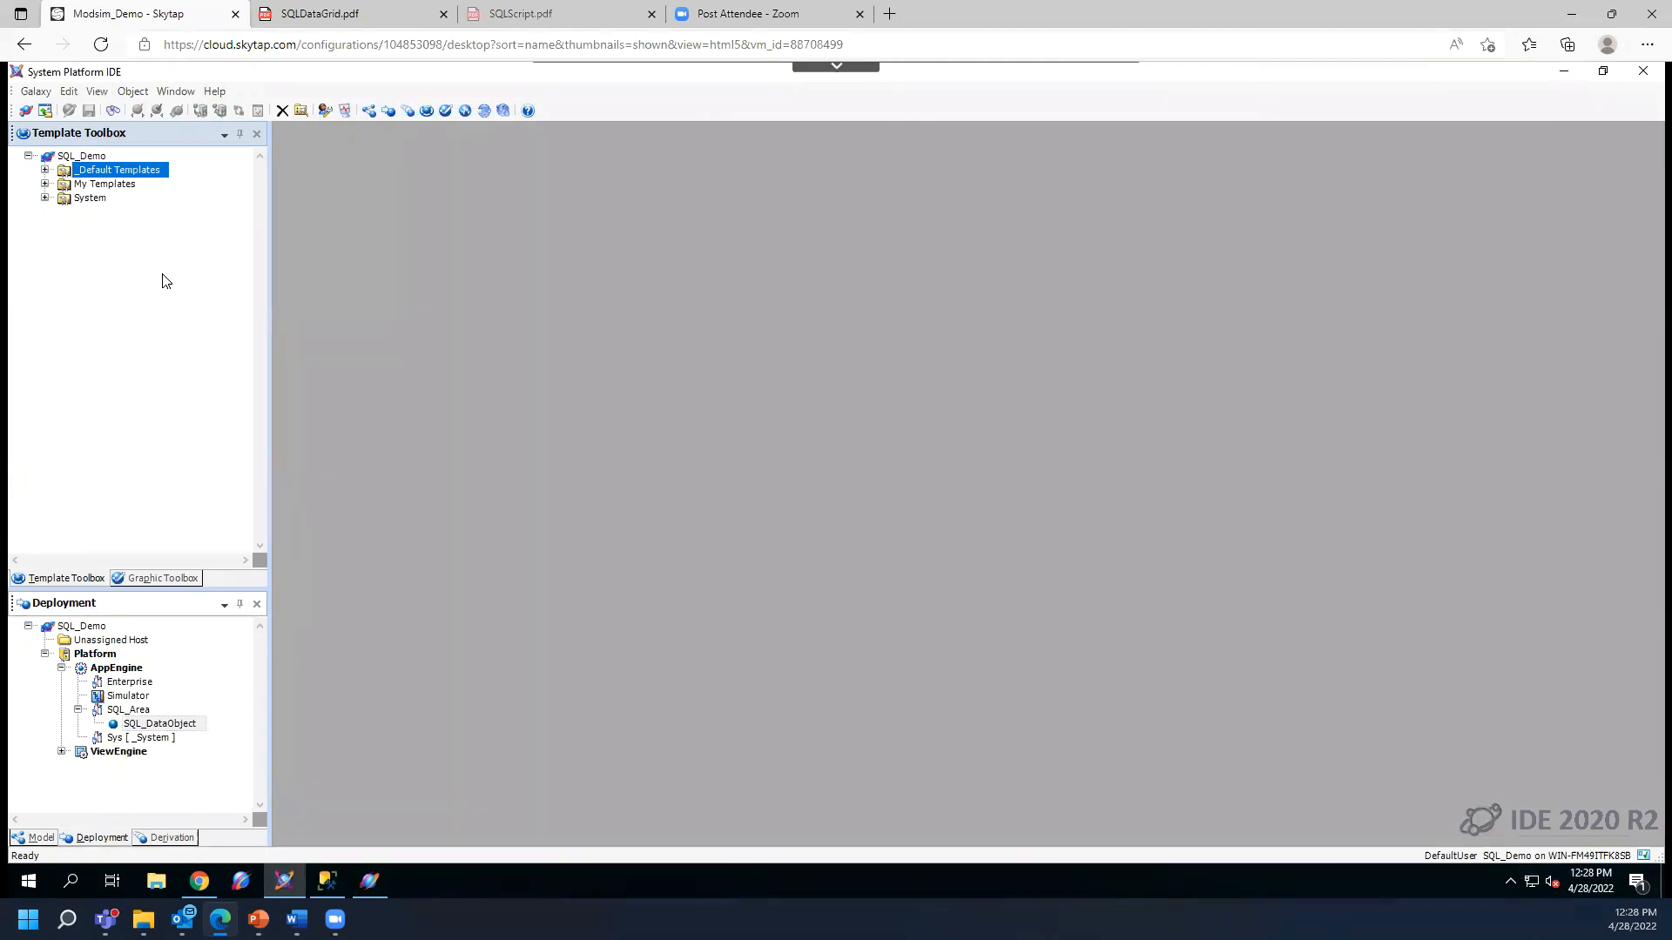
click(45, 186)
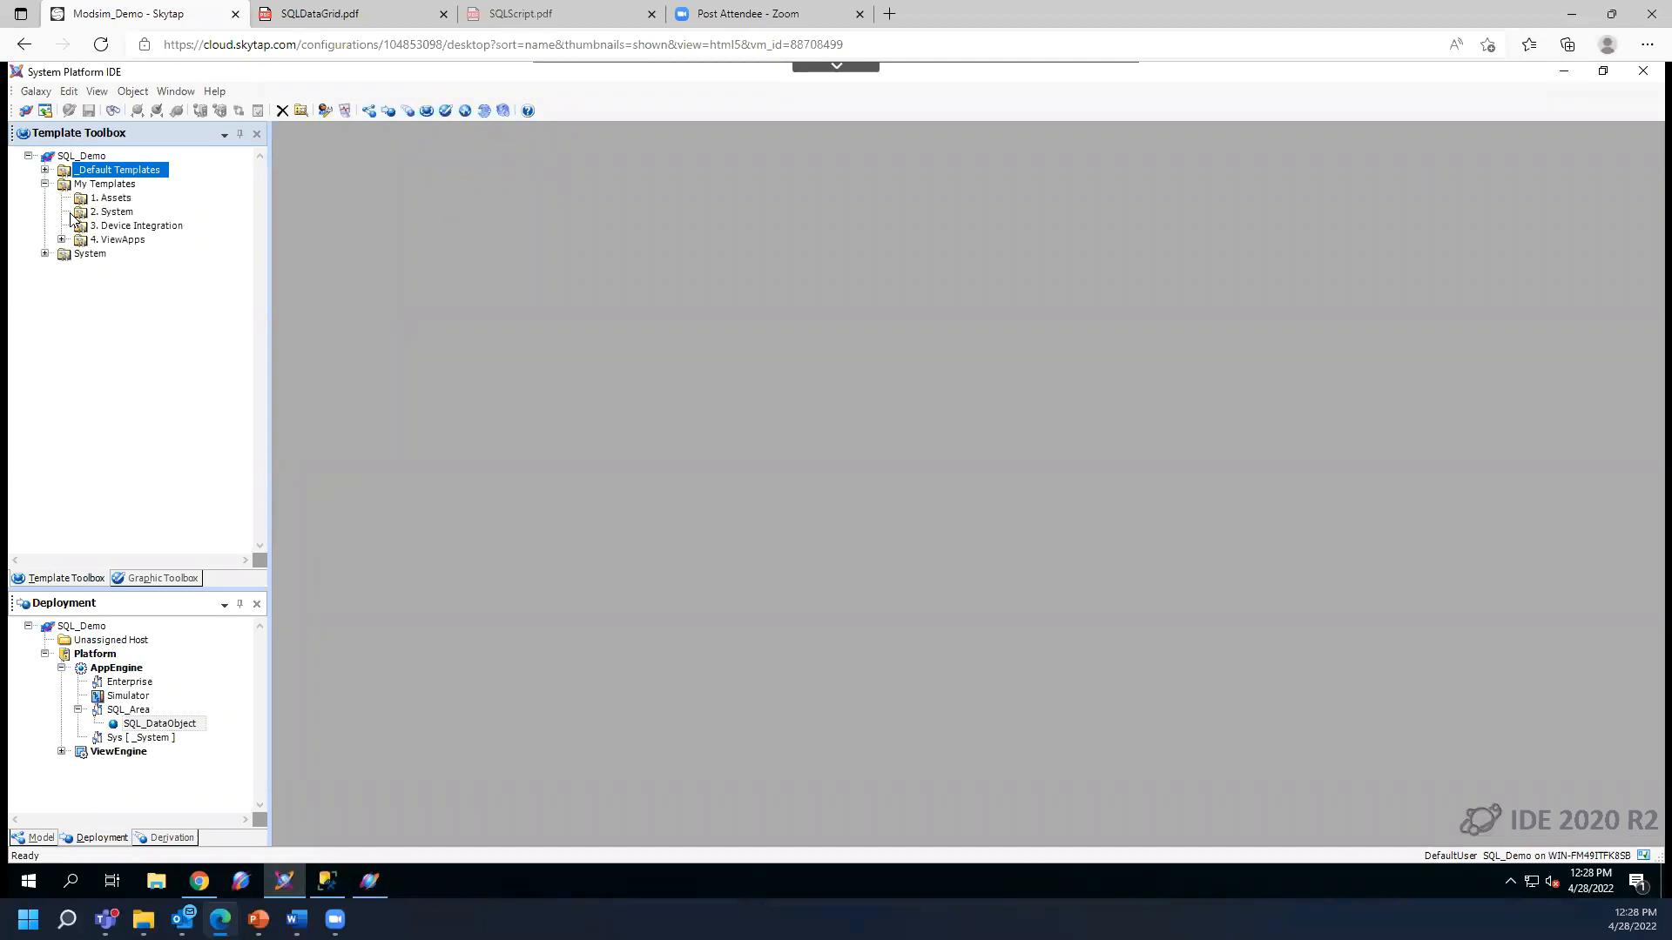
click(46, 184)
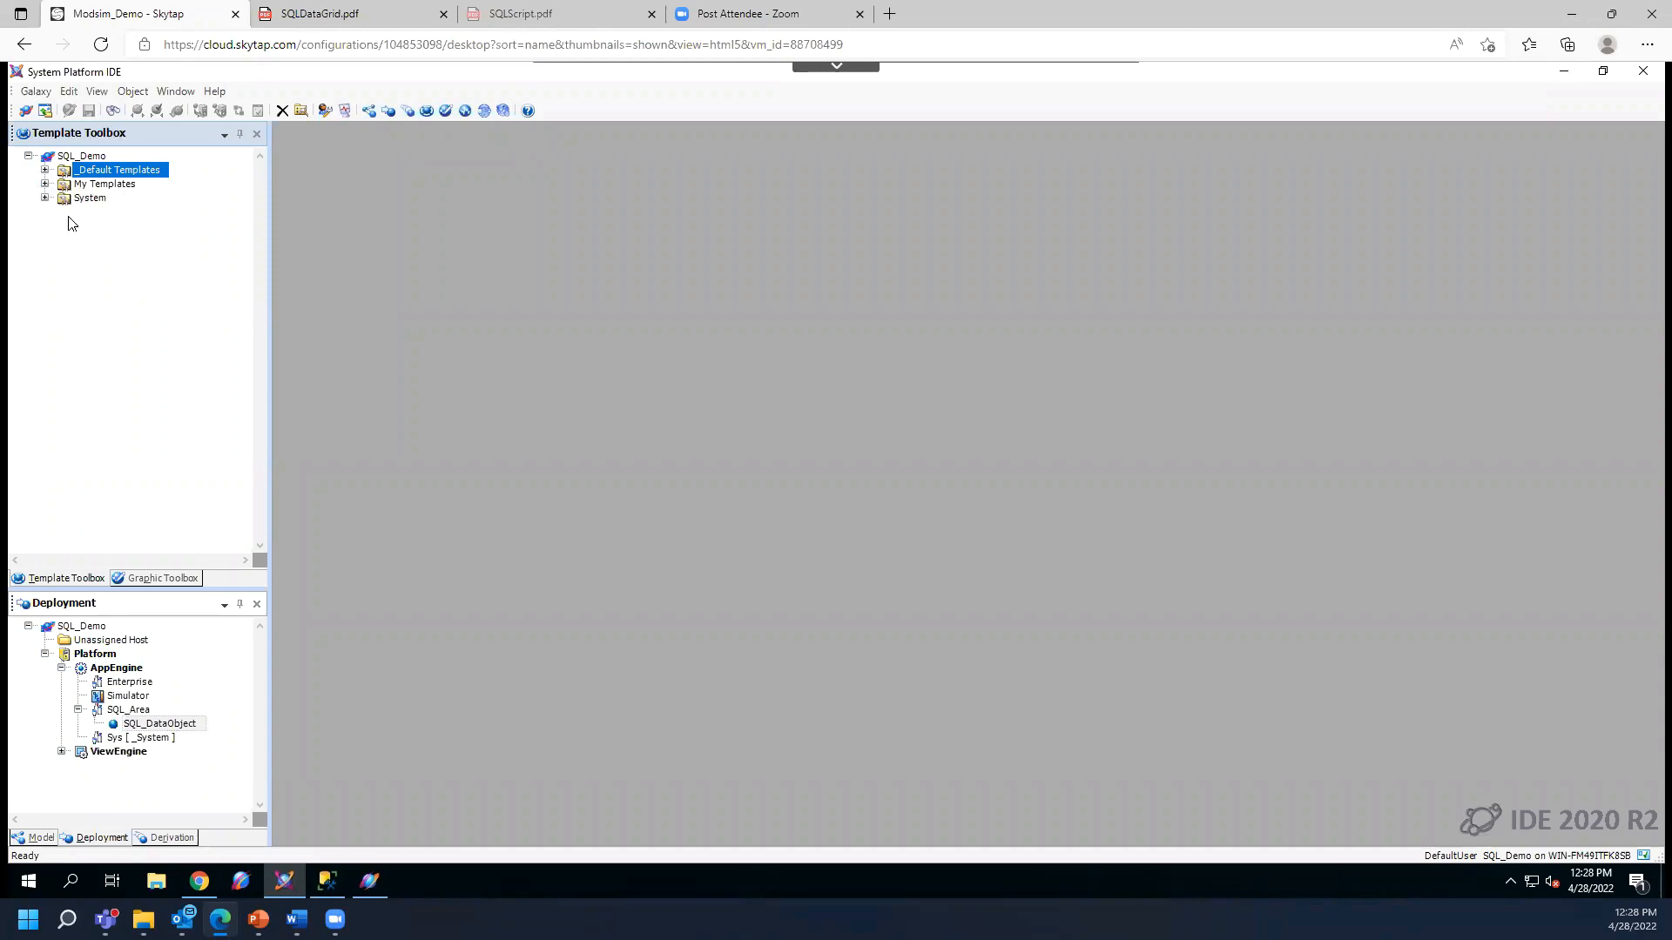
click(44, 170)
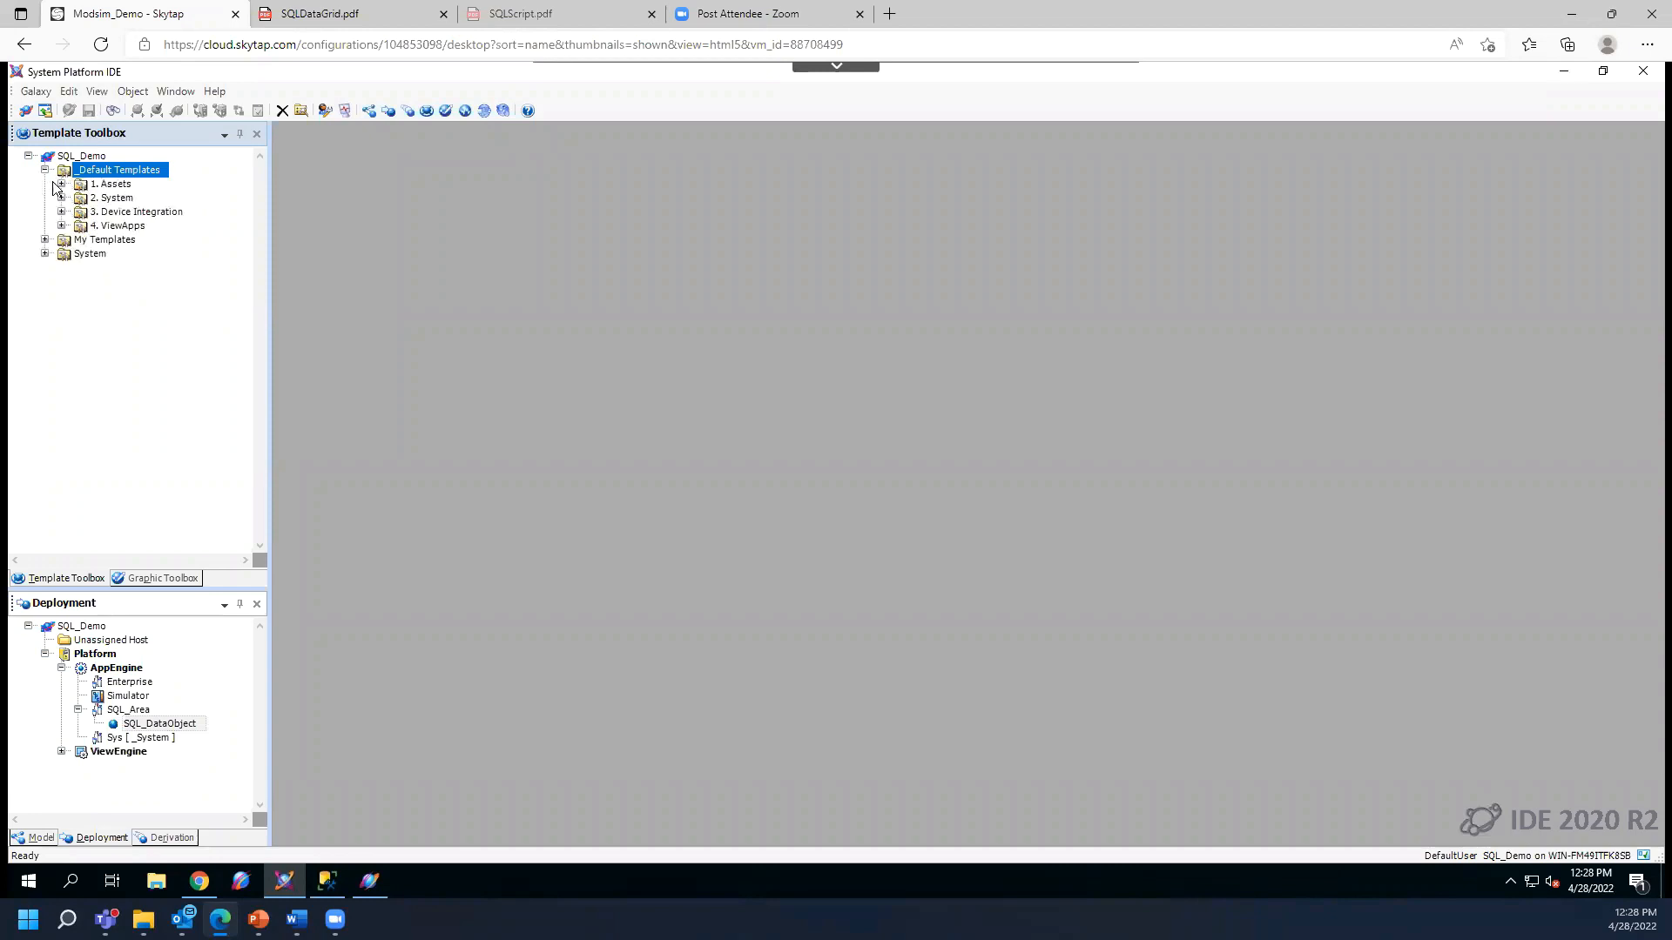
click(62, 226)
click(61, 227)
- Browse the Graphic Toolbox's default Apps content, including OMI Apps, and reveal the SQLGrid graphics under NET Controls
click(146, 578)
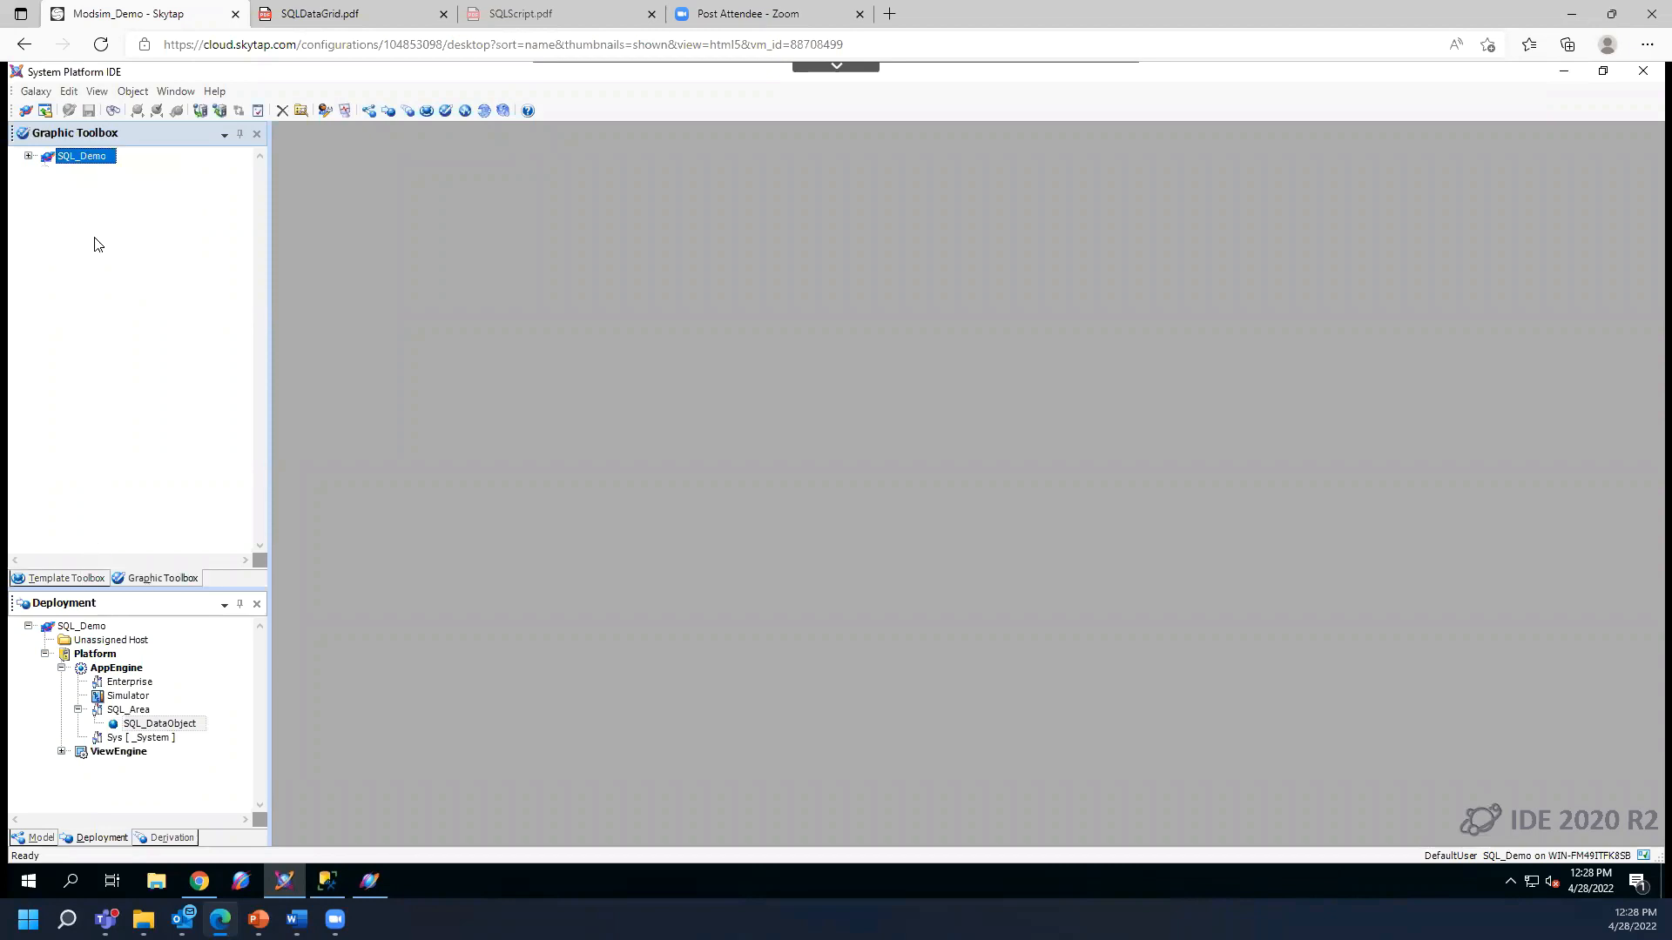
click(29, 156)
click(44, 185)
click(45, 170)
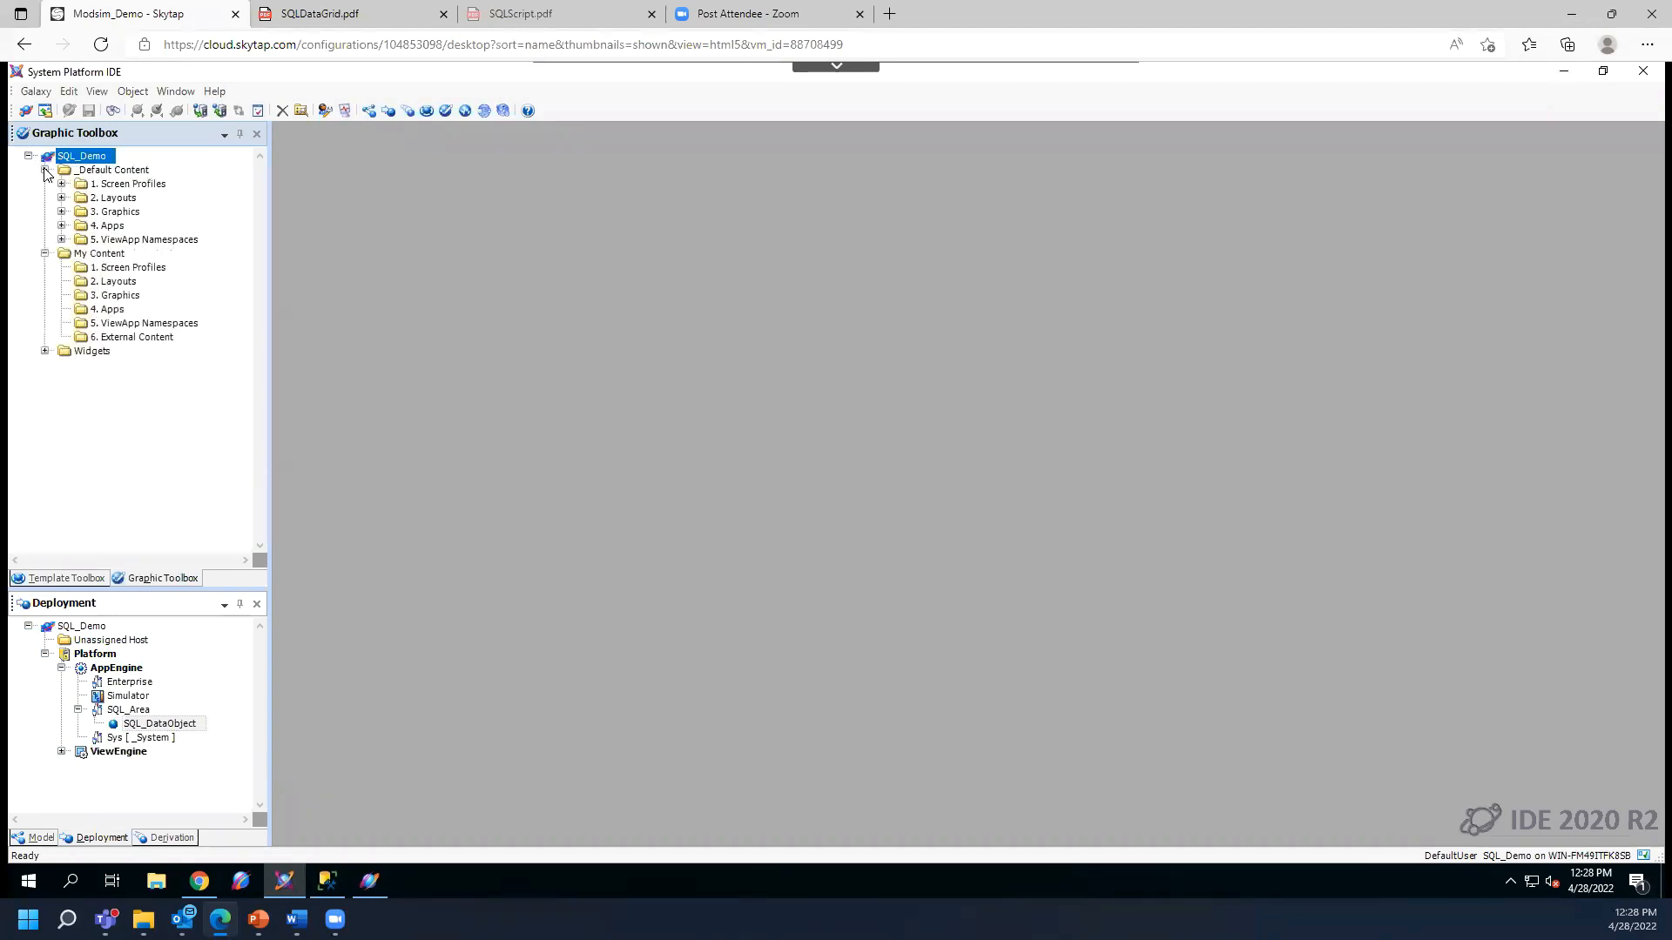
click(61, 226)
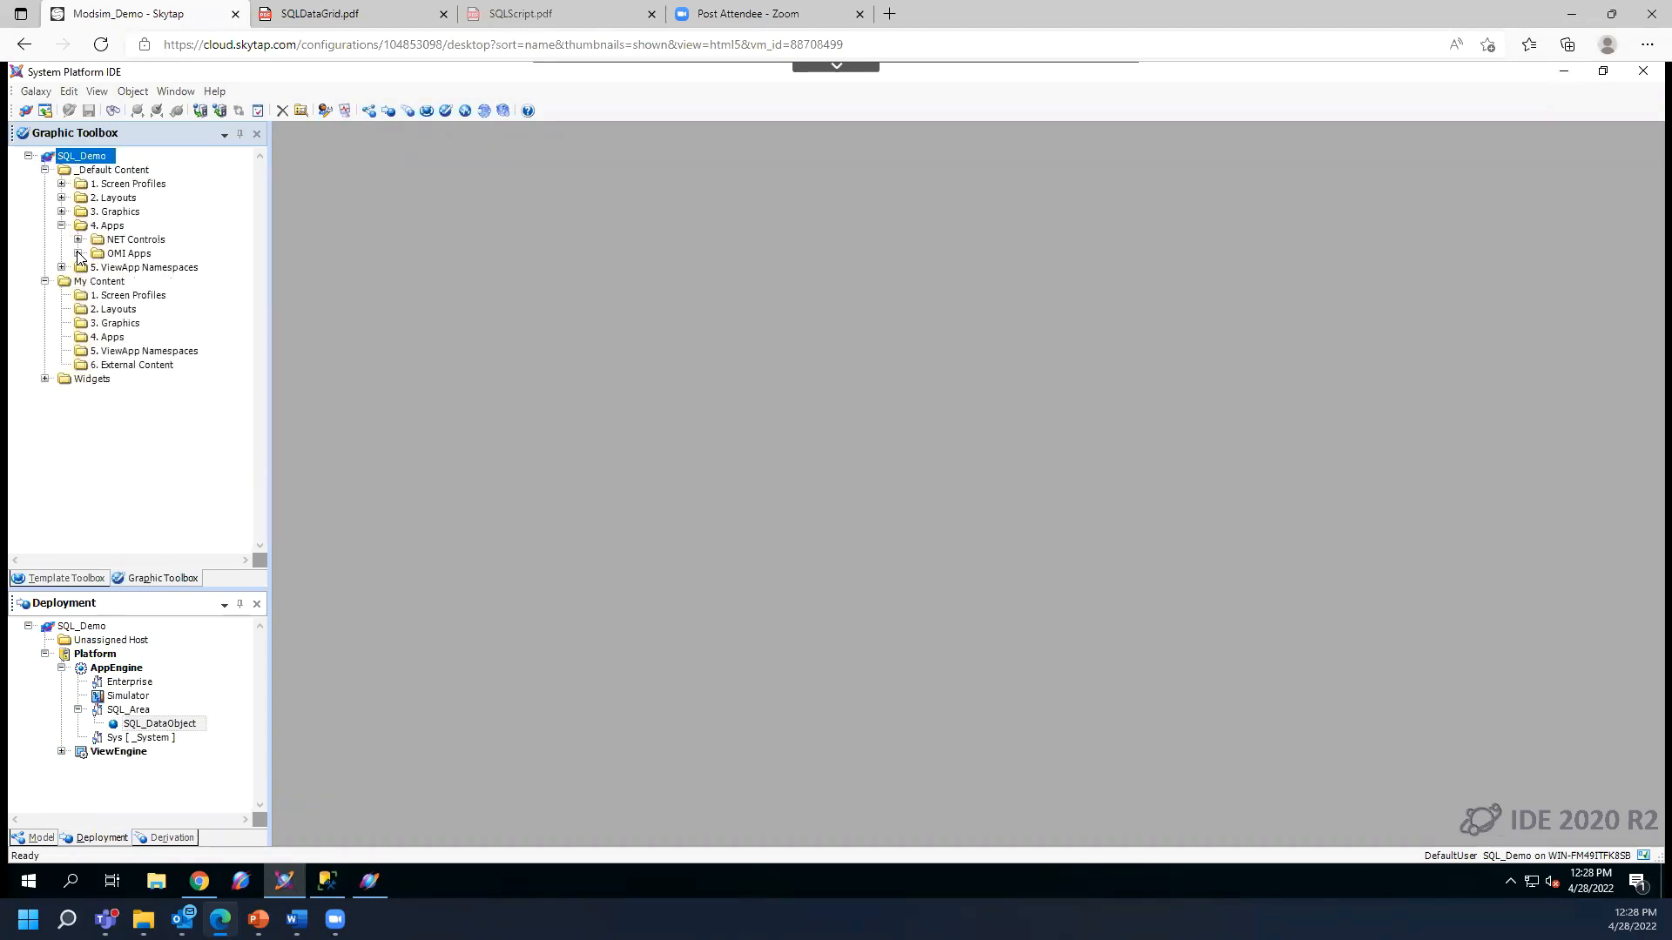
click(78, 253)
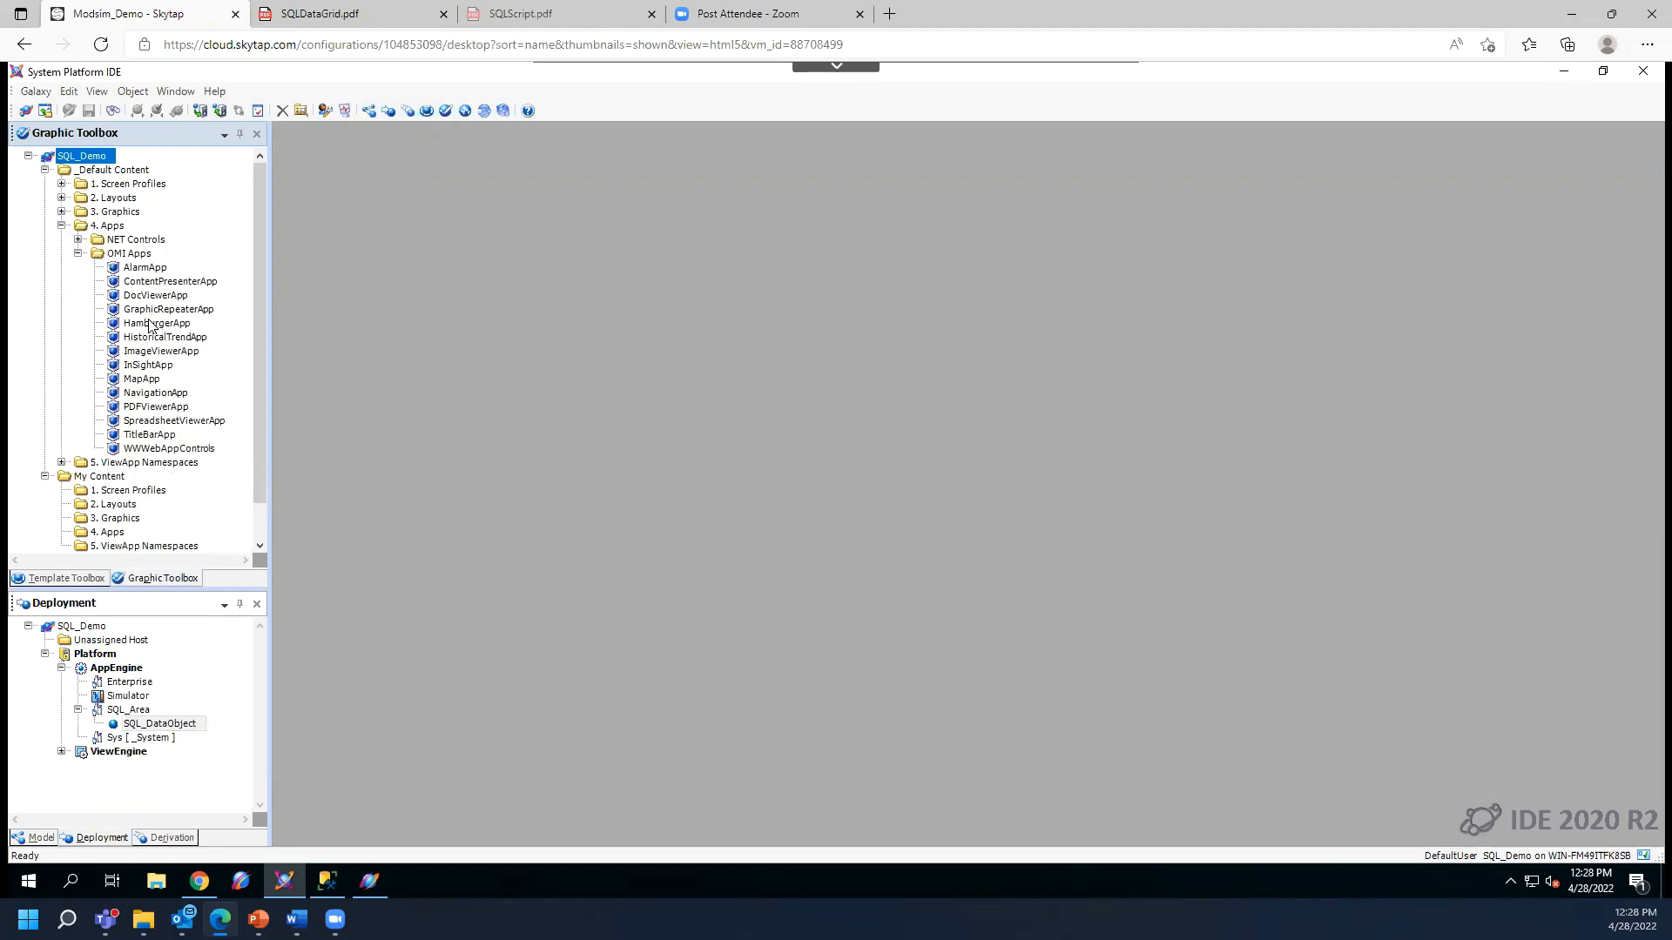
click(78, 240)
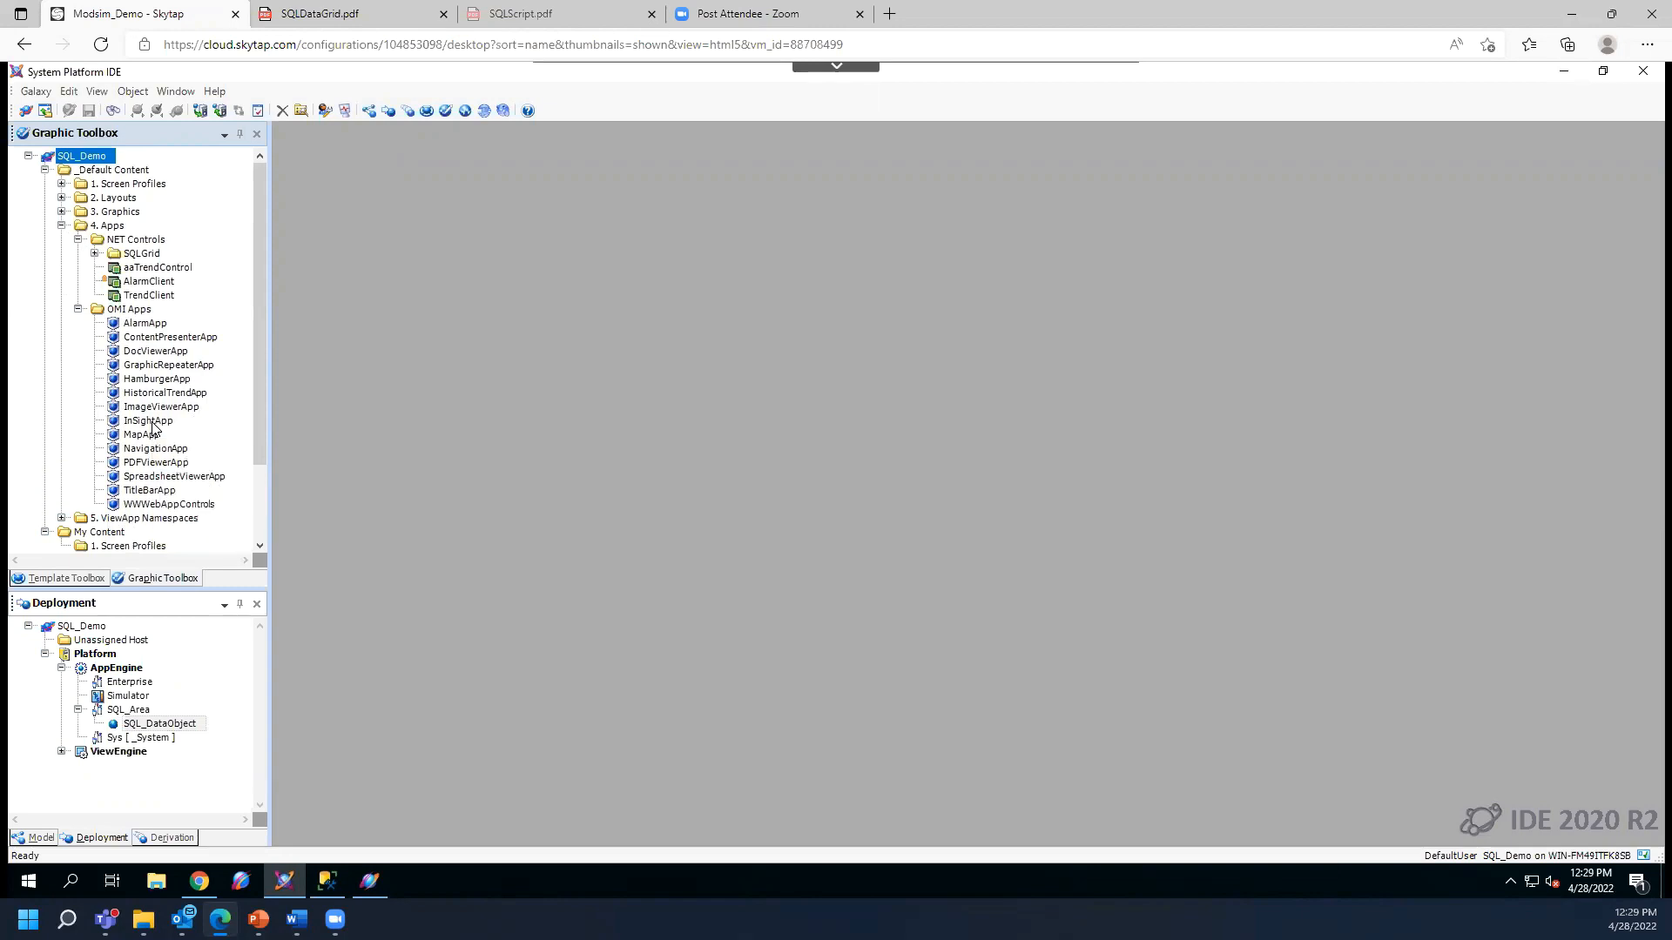
click(95, 253)
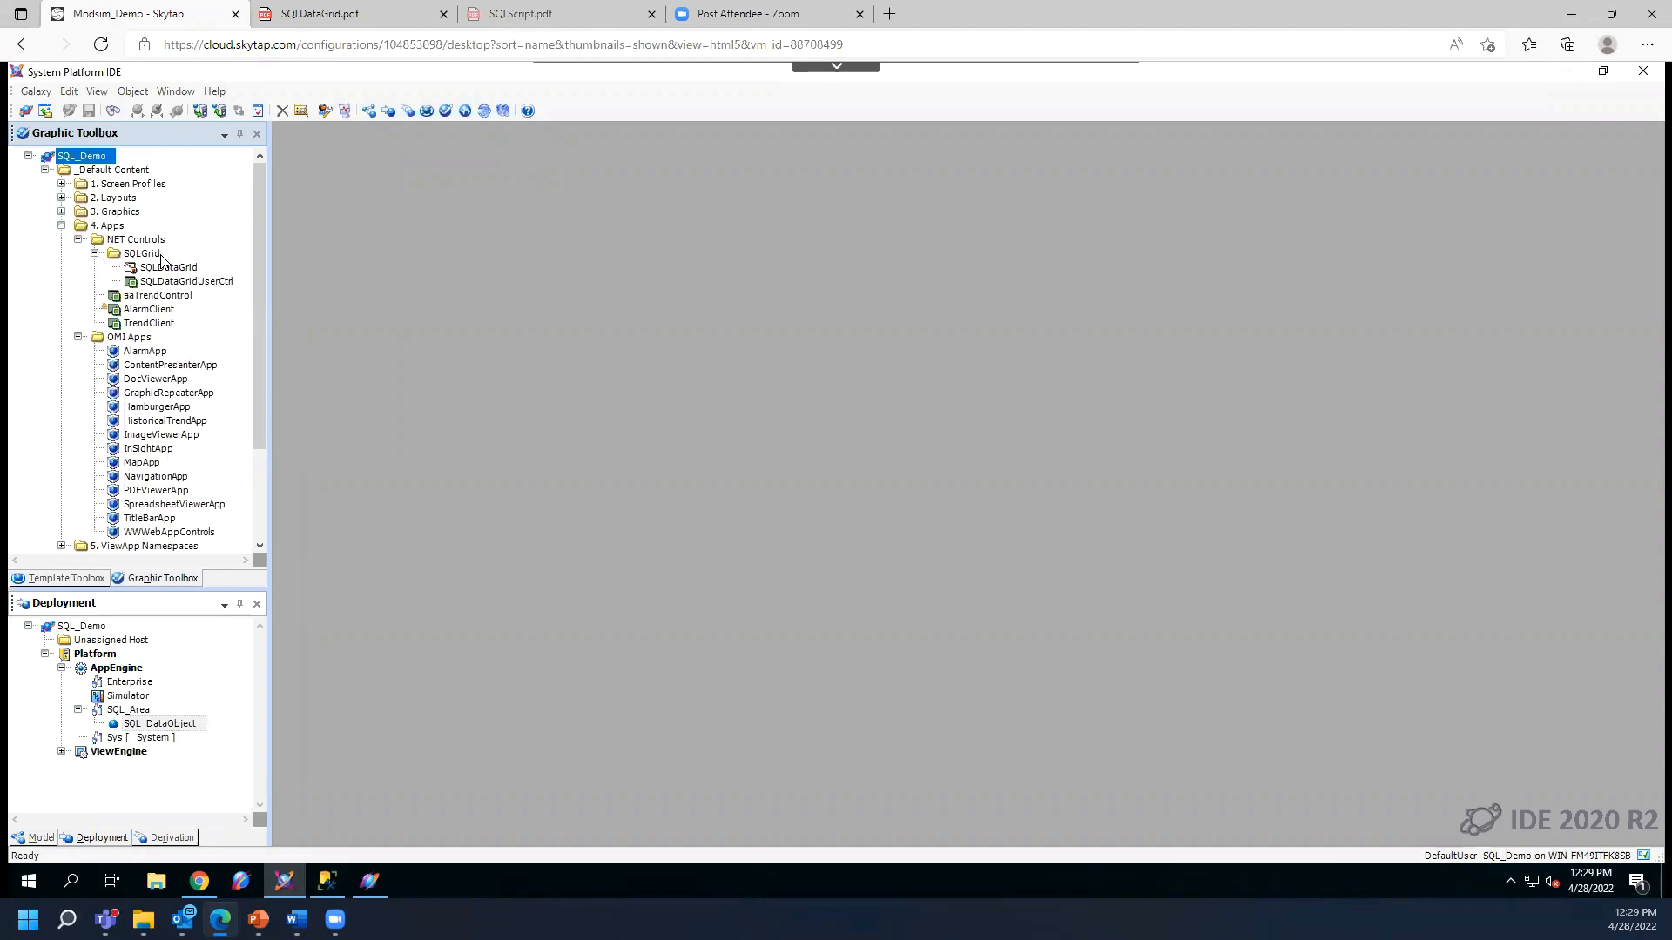
mouse_move(169, 277)
- In File Explorer, open C:\Program Files (x86)\ArchestrA\Framework\Bin\Invensys_Systems__Inc__SQLDataGridUserCtrl.dll
click(158, 883)
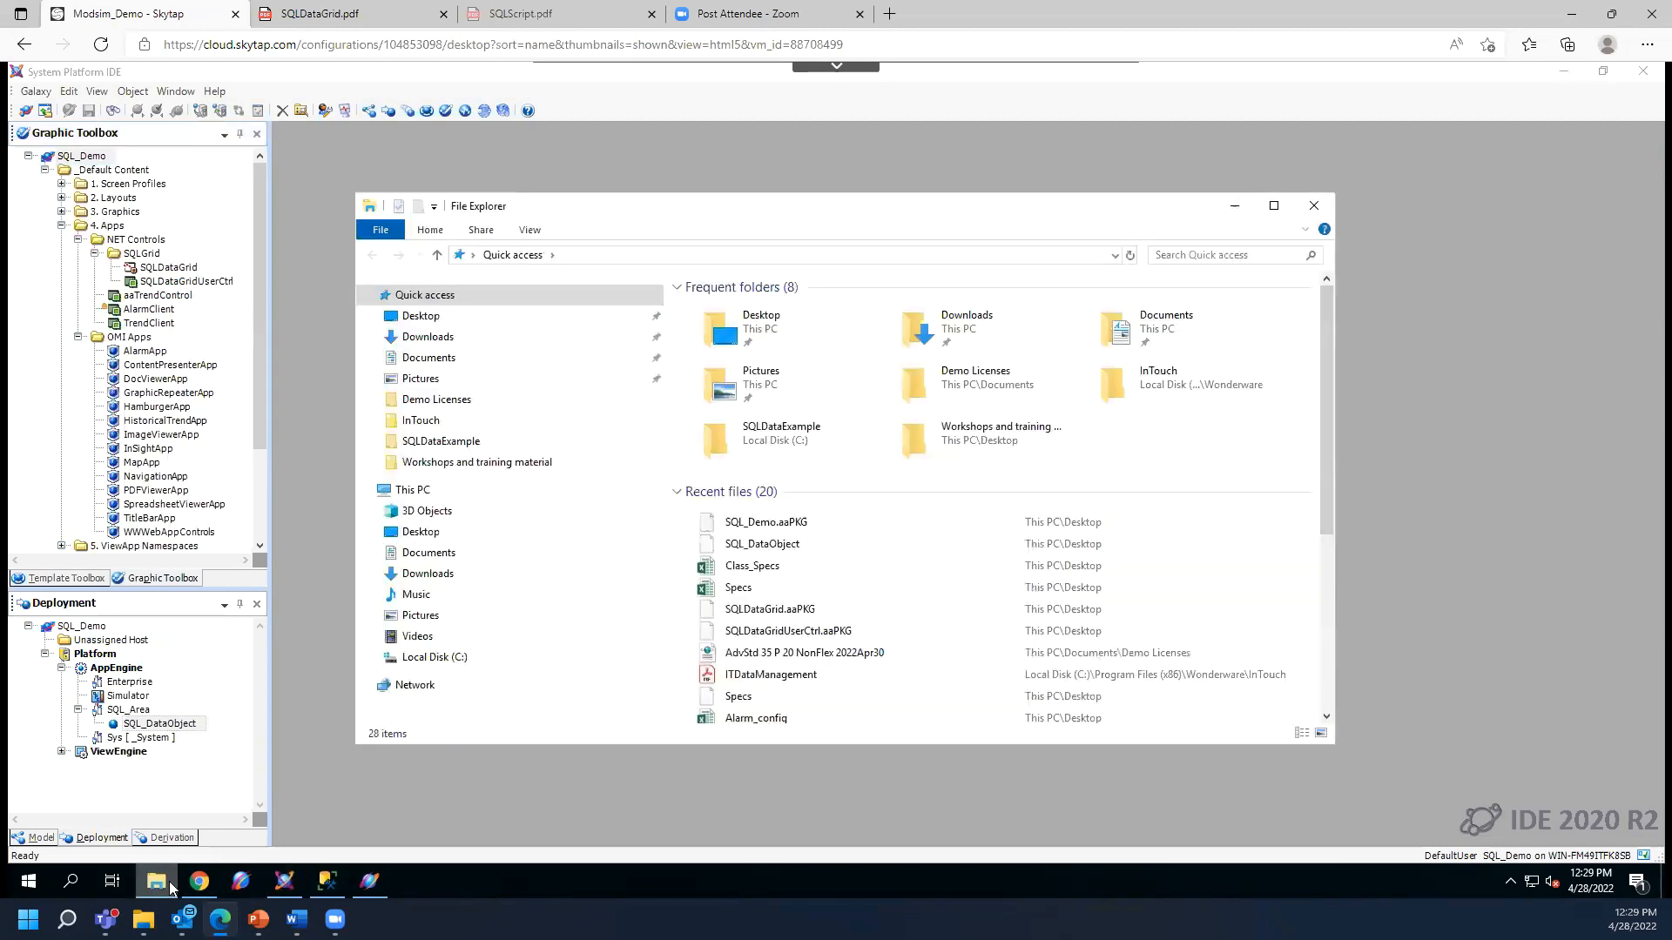
click(438, 659)
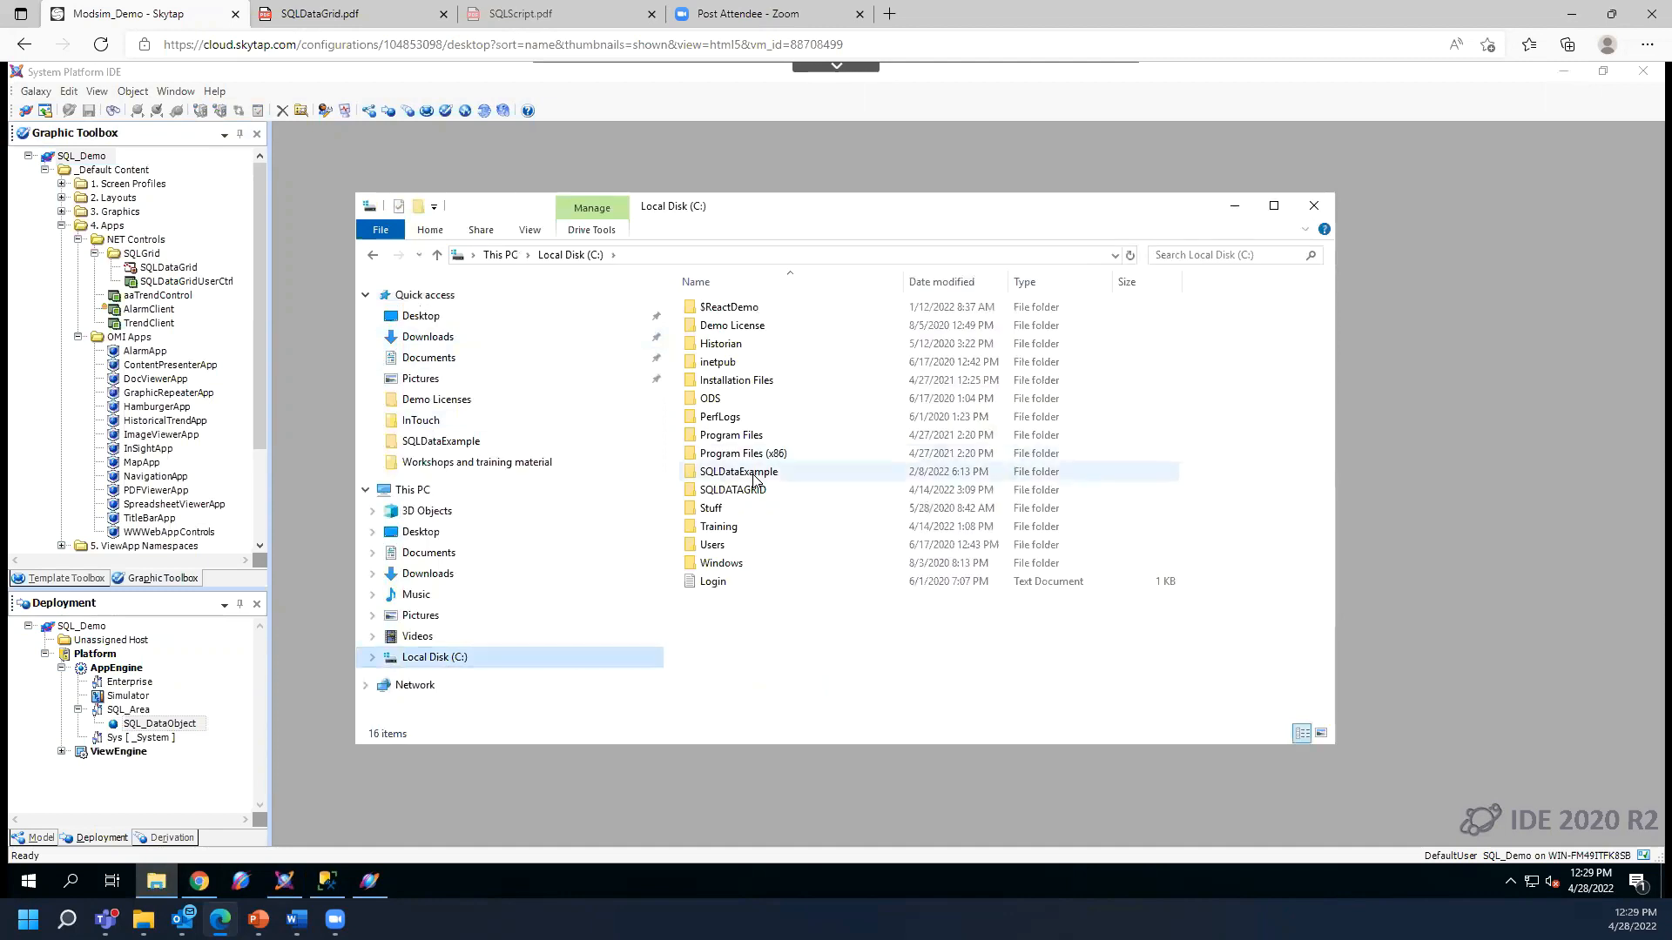
double_click(756, 454)
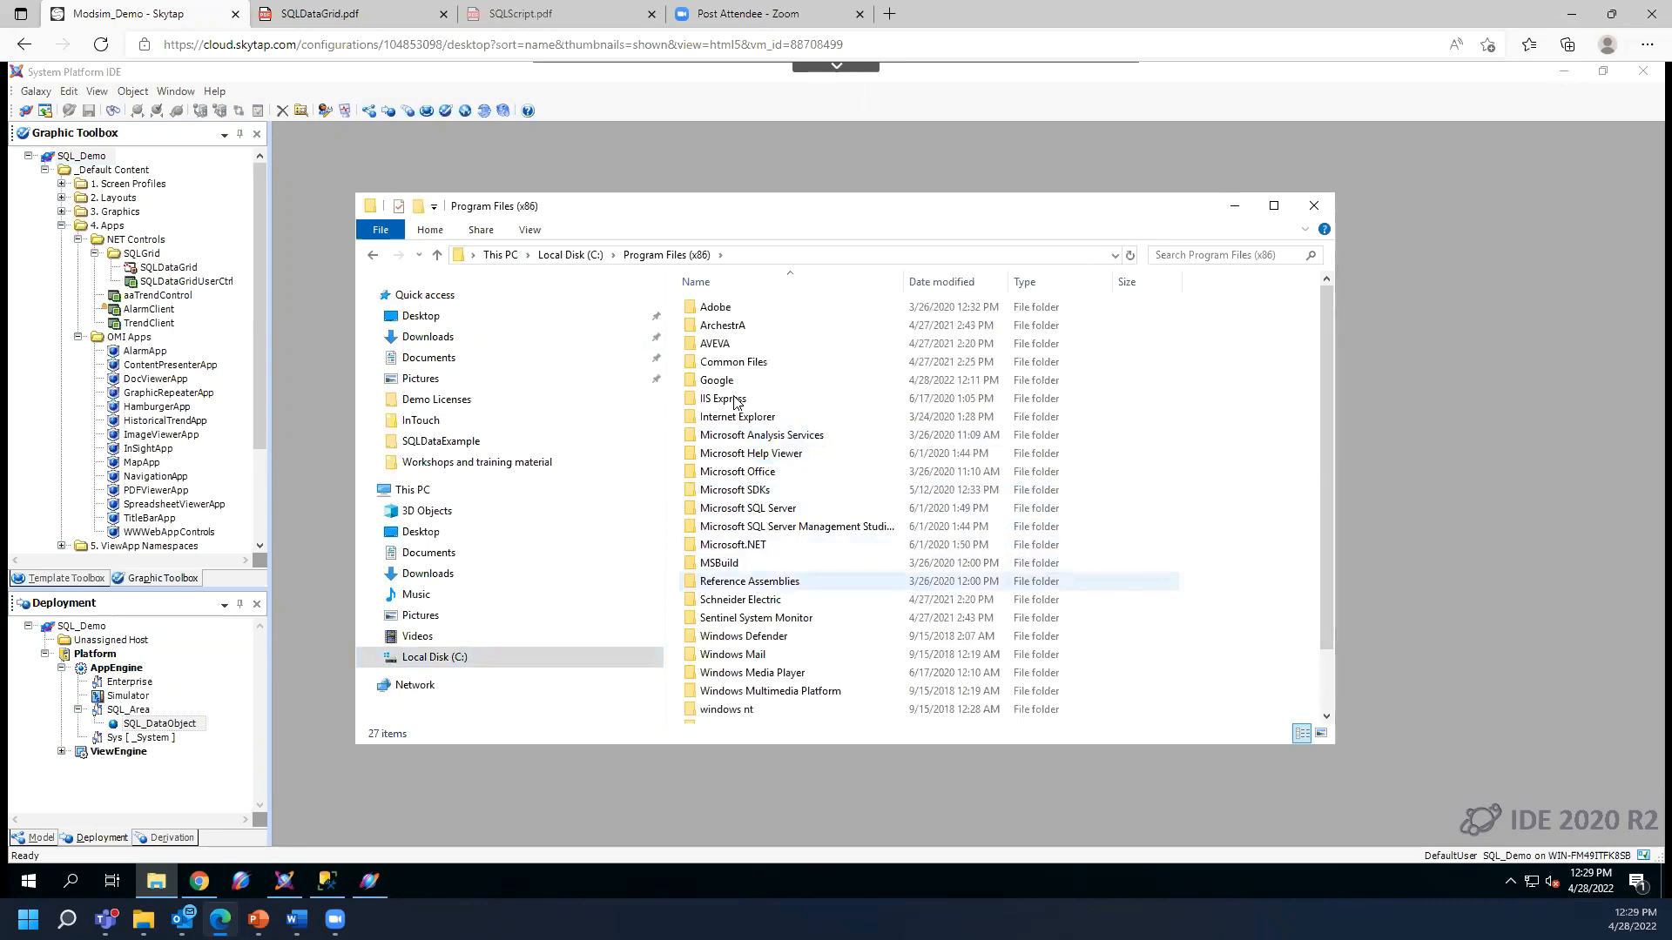
click(730, 325)
click(745, 326)
click(791, 325)
double_click(791, 326)
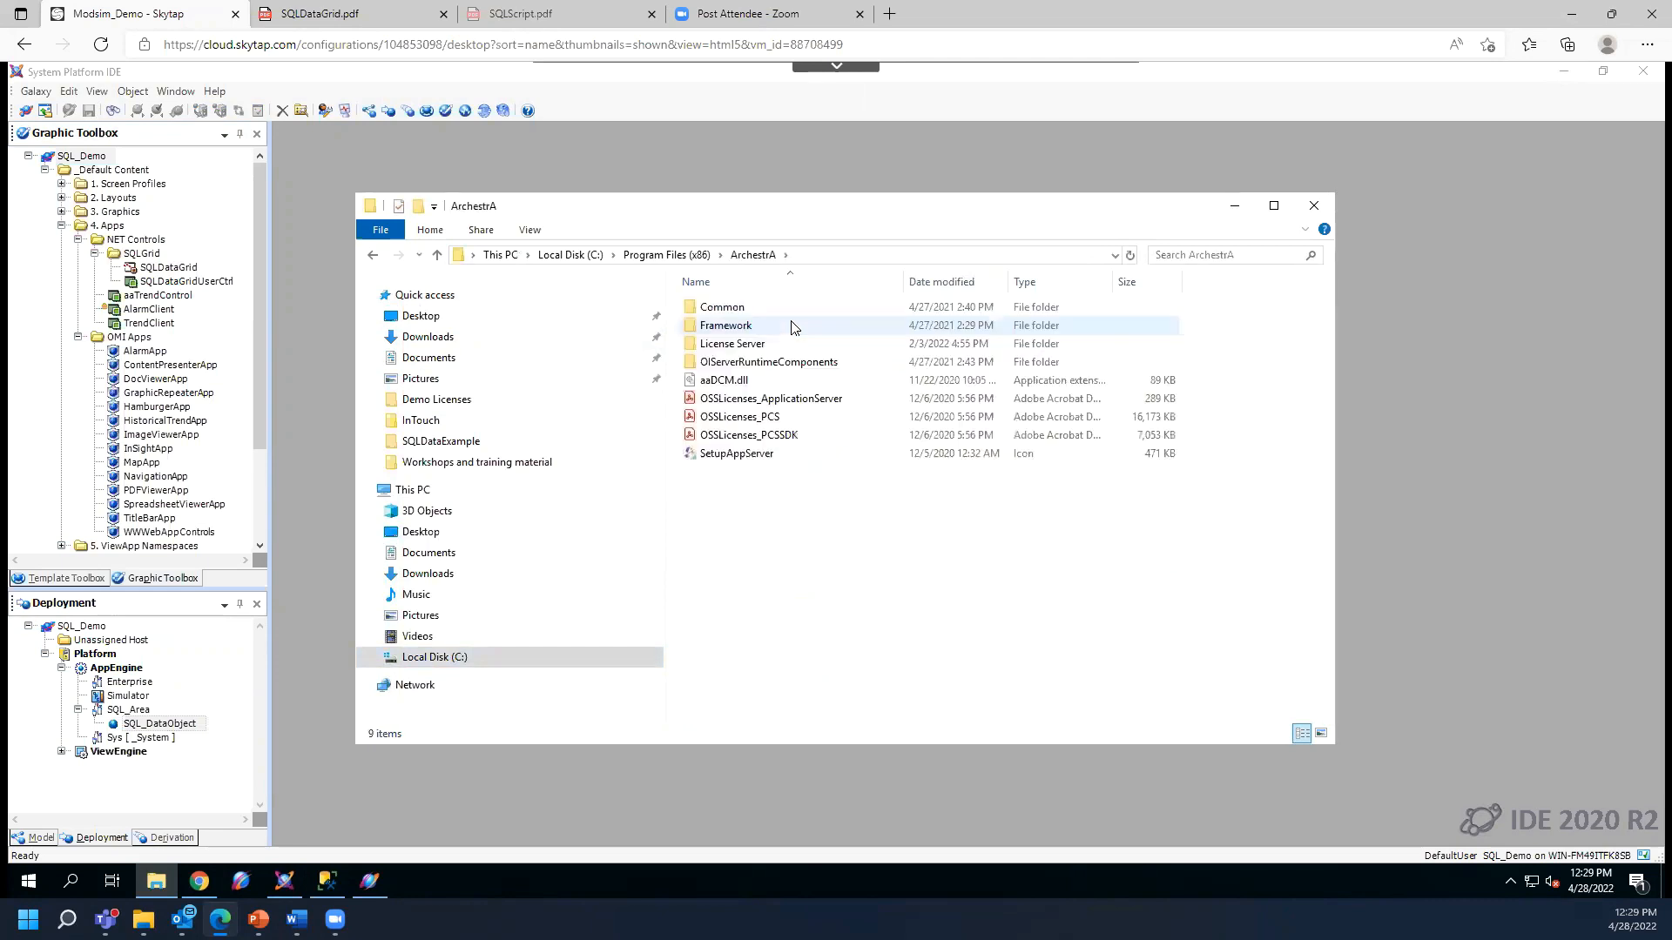
double_click(774, 326)
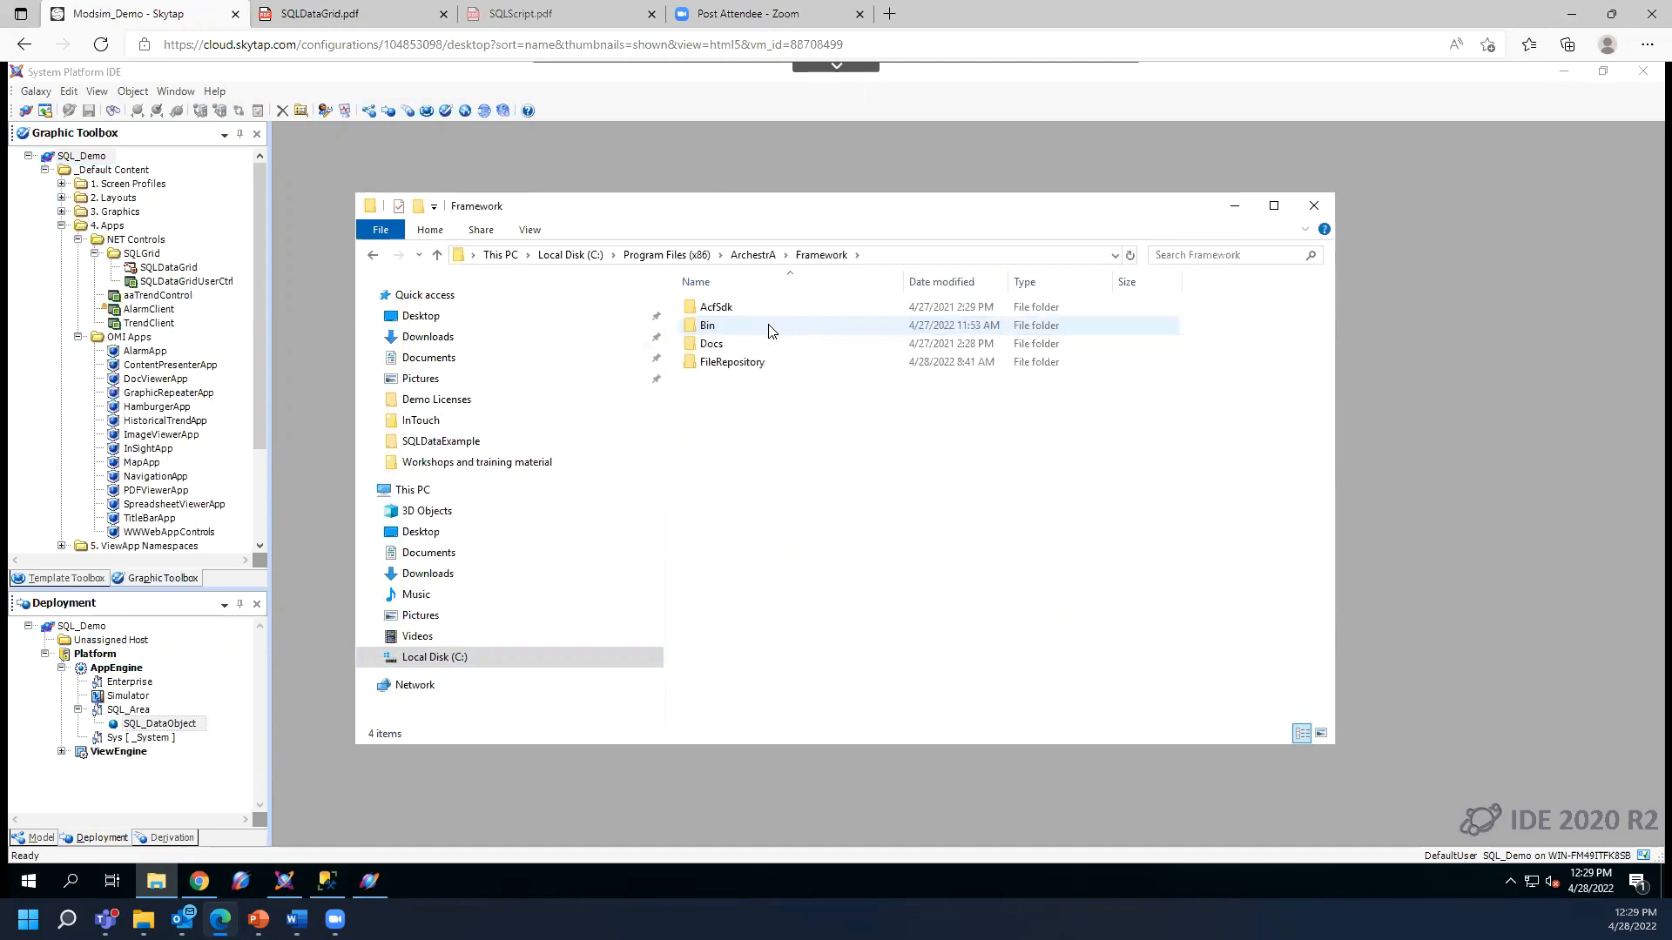
click(771, 329)
double_click(769, 329)
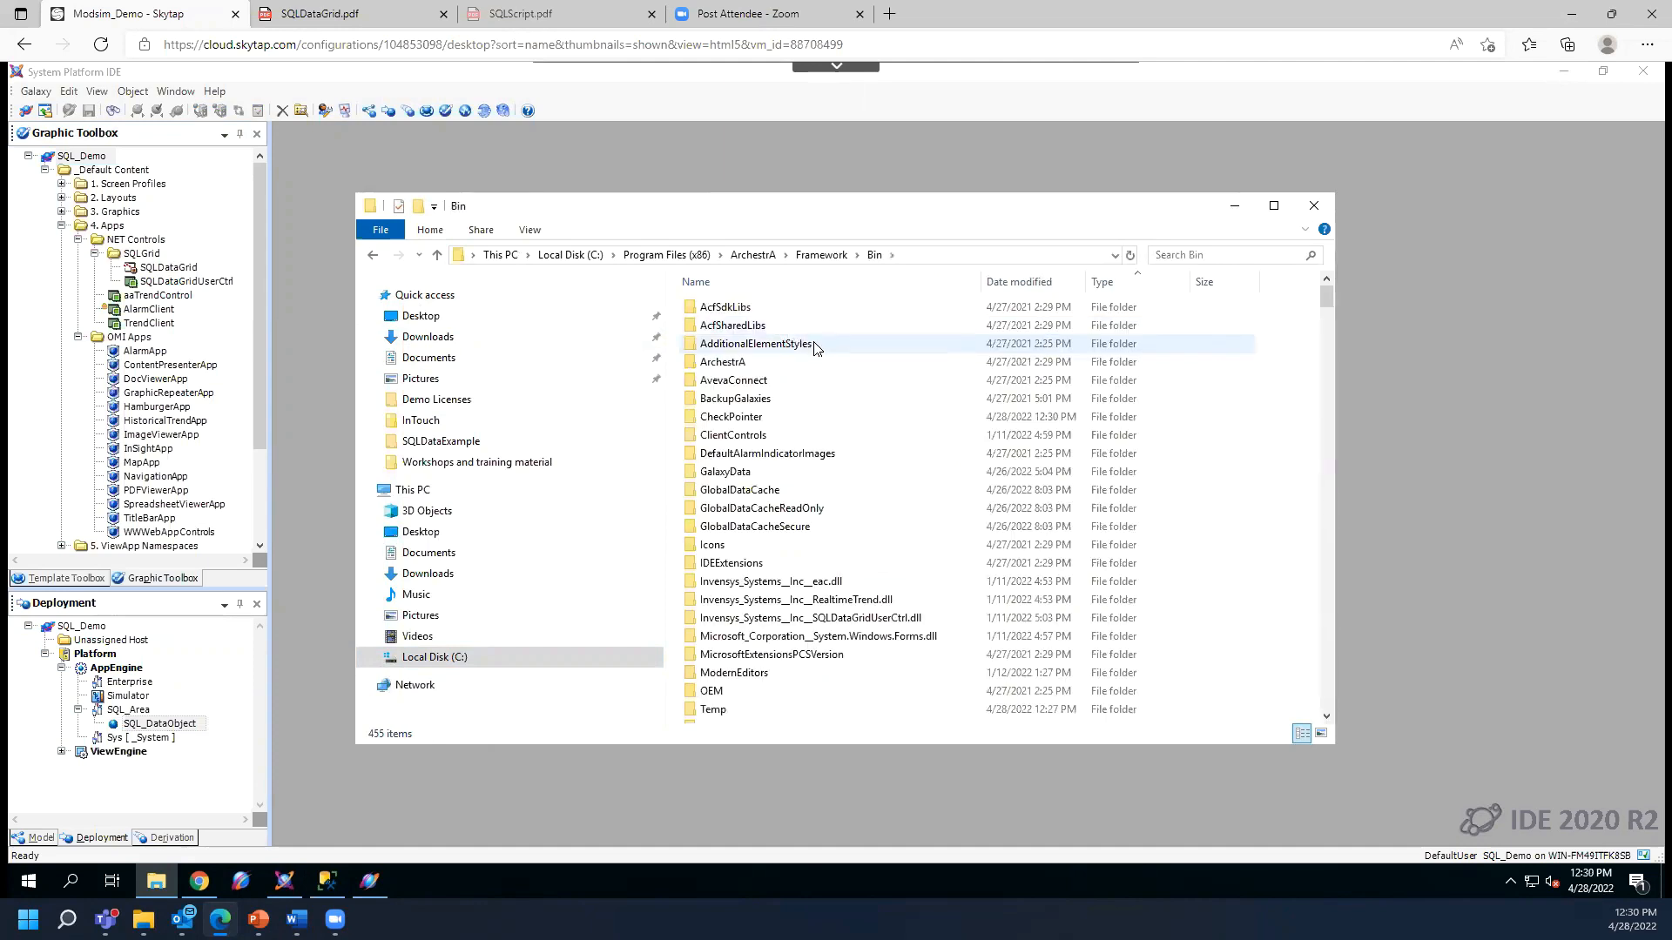
click(800, 625)
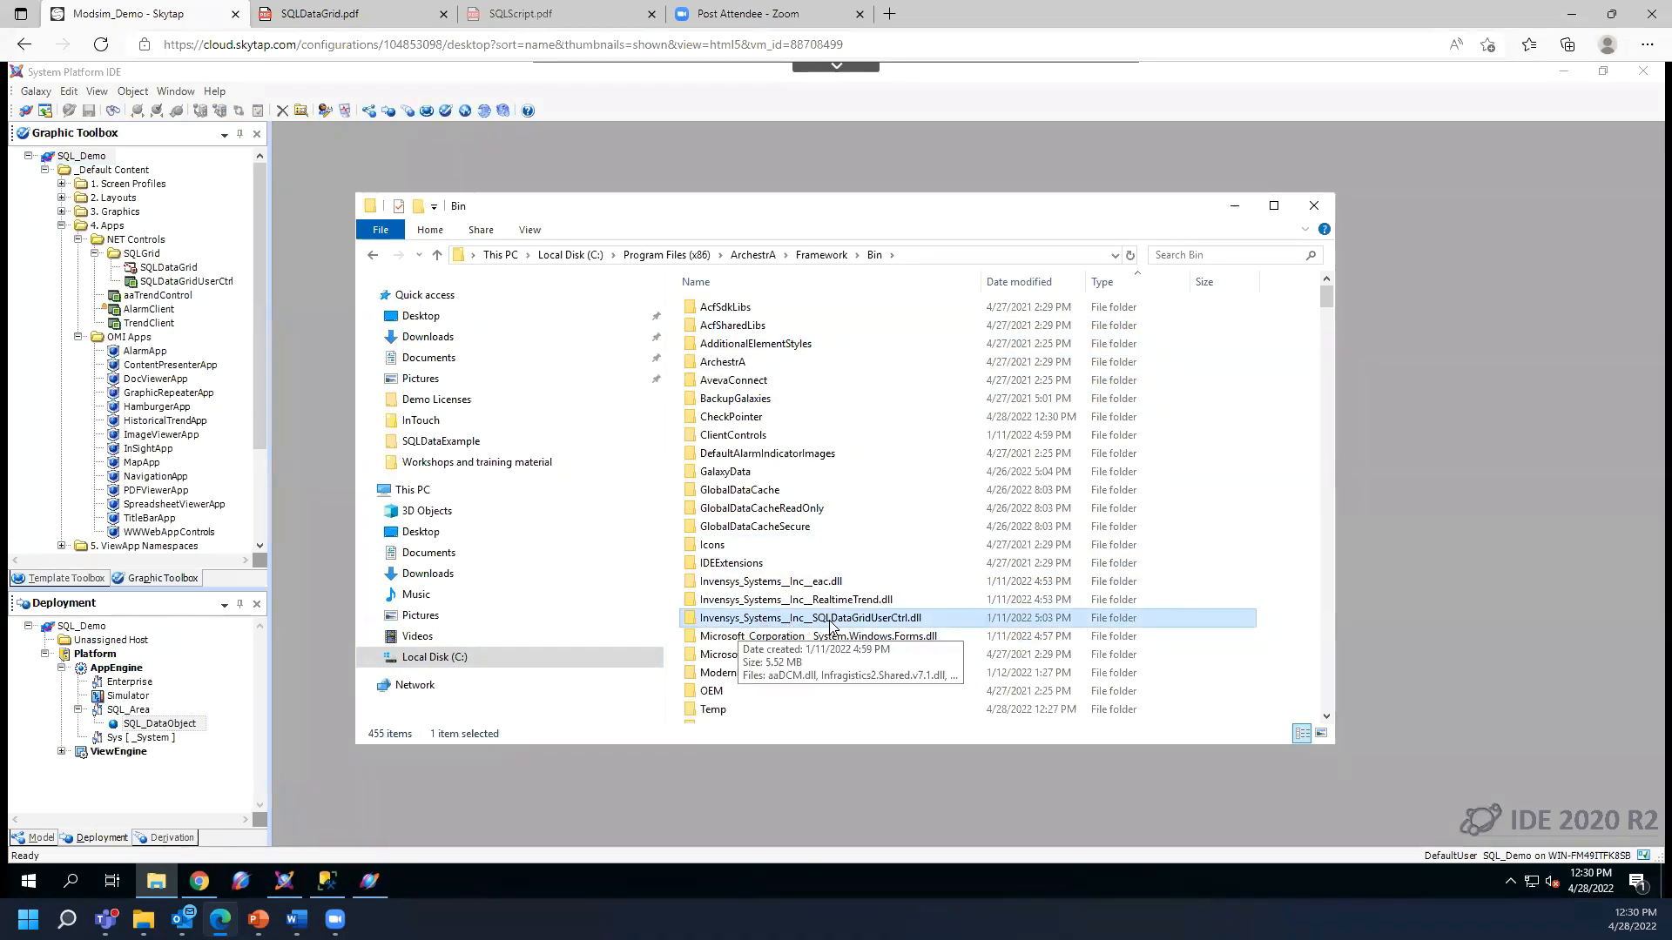
double_click(881, 620)
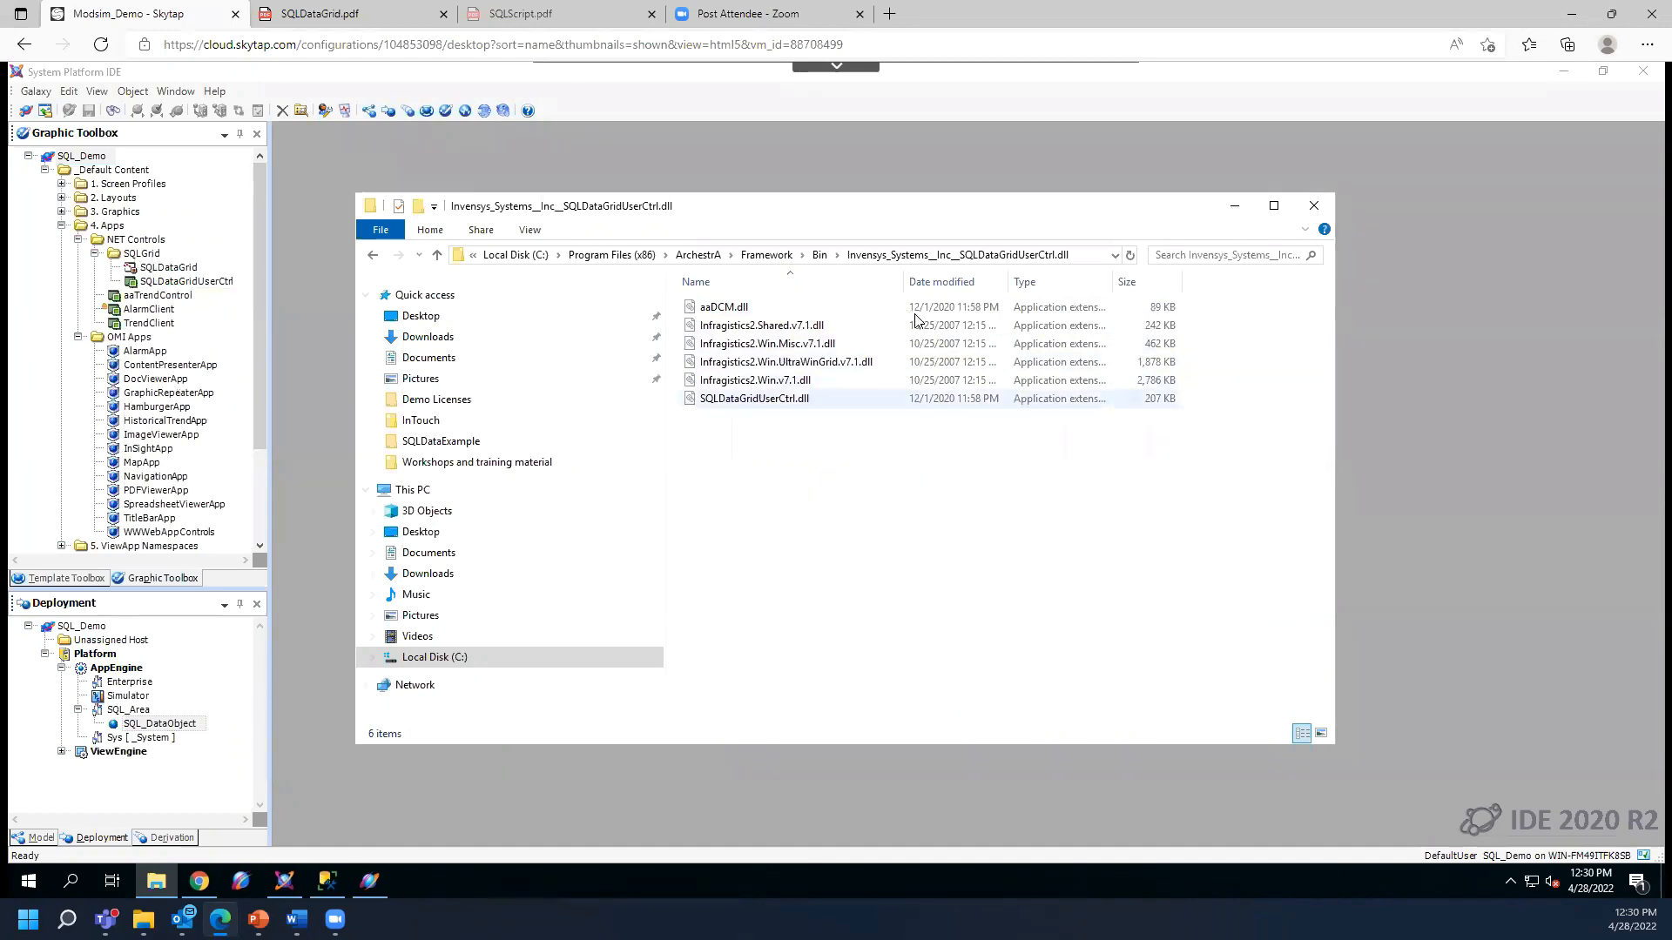
- Copy all the DLL files in the SQLDataGridUserCtrl folder
drag(731, 441, 719, 327)
right_click(719, 327)
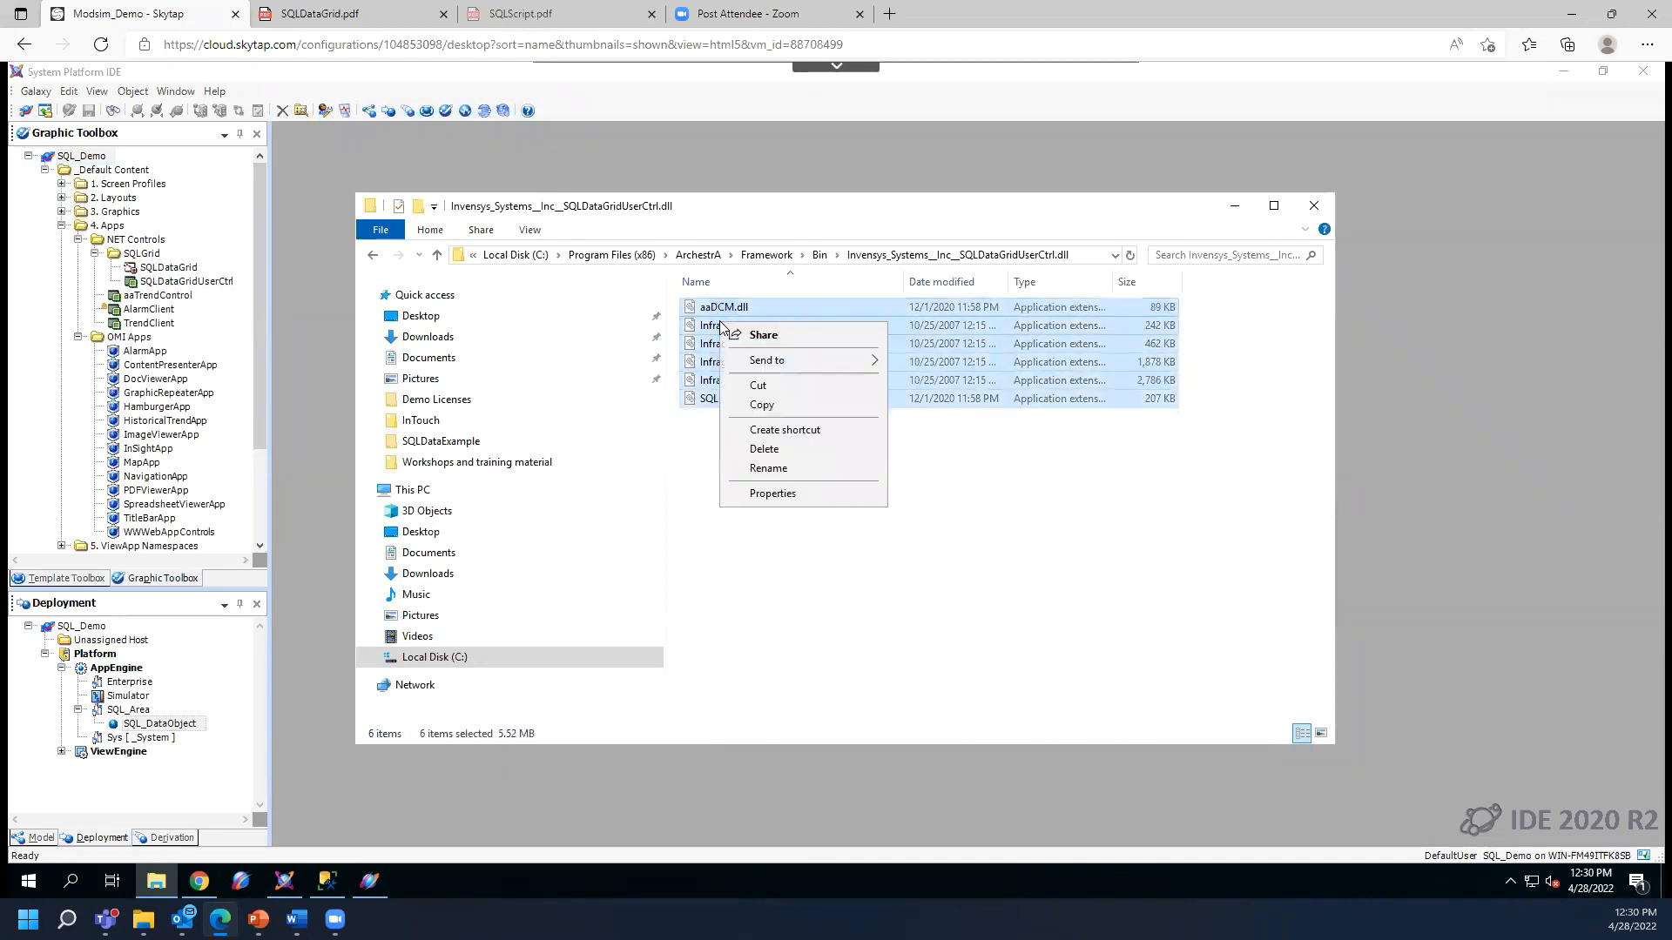
click(759, 407)
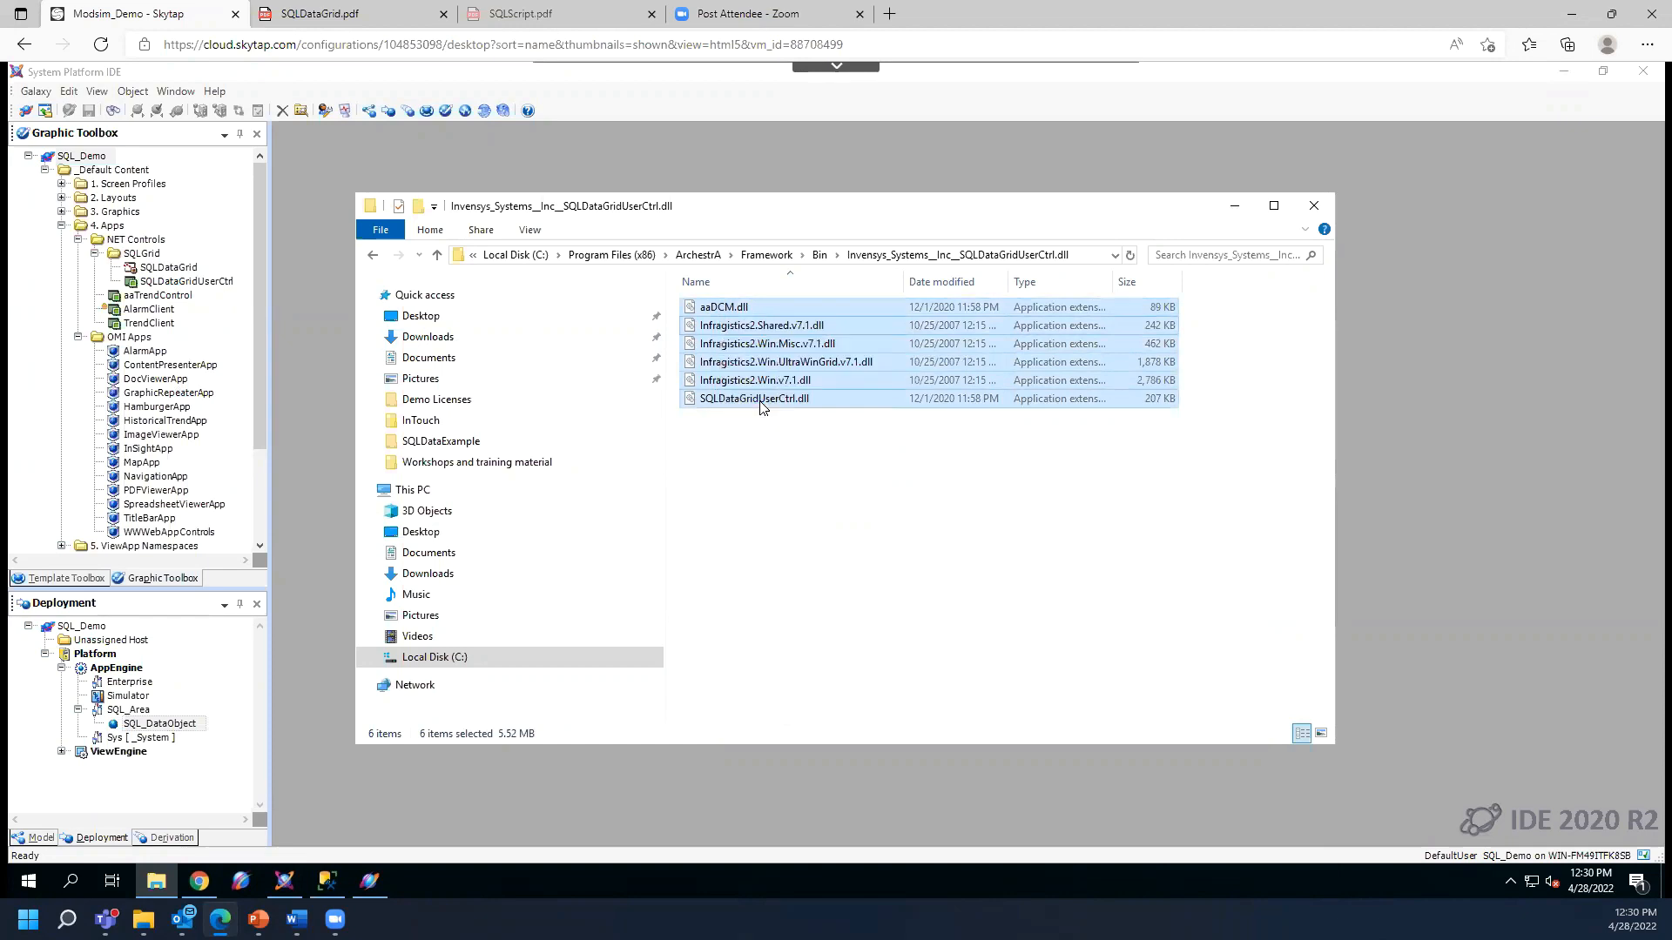
- Create a folder named SQL_GRID_APP on the Desktop
click(419, 317)
right_click(741, 698)
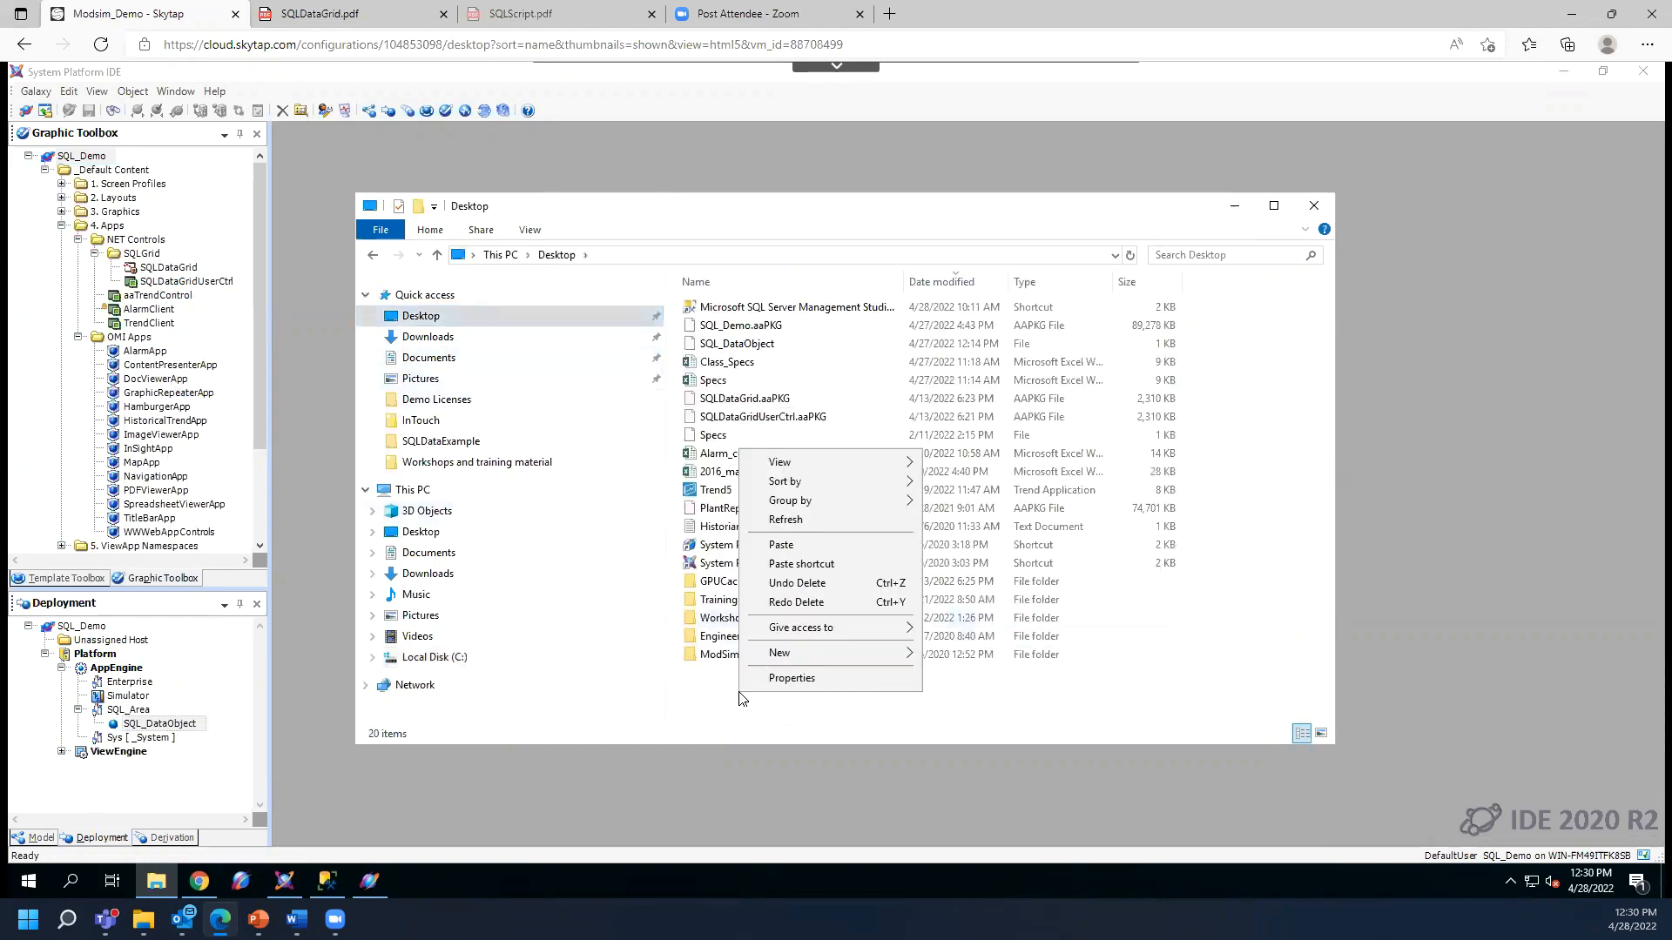
mouse_move(778, 653)
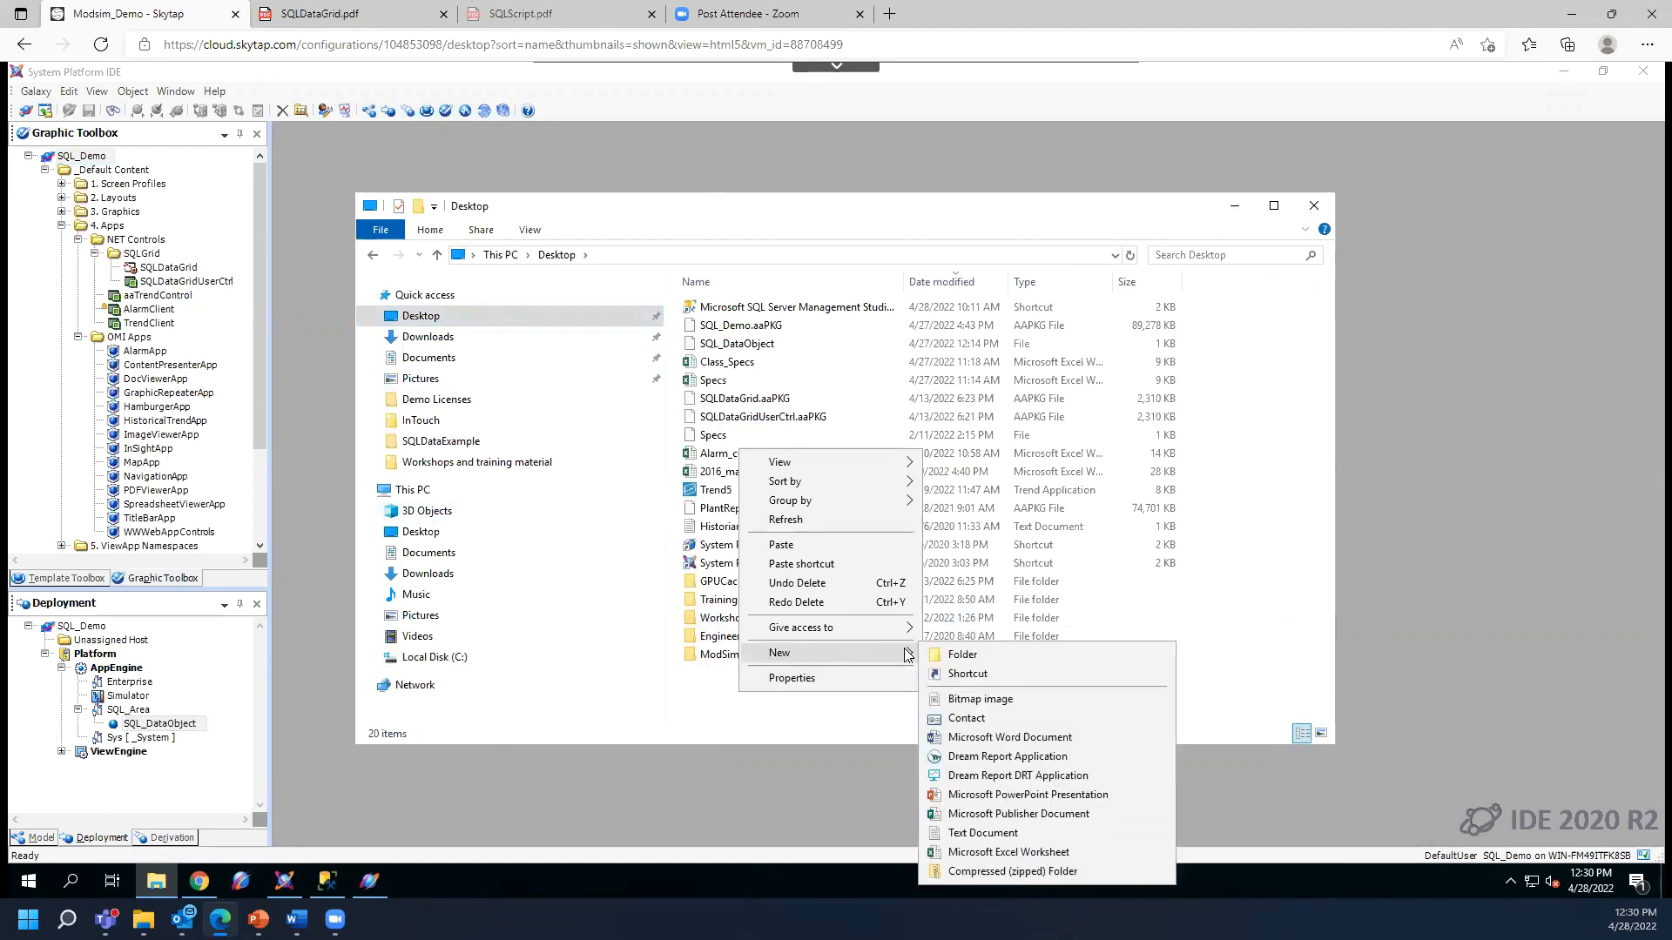
click(961, 655)
text(SQ)
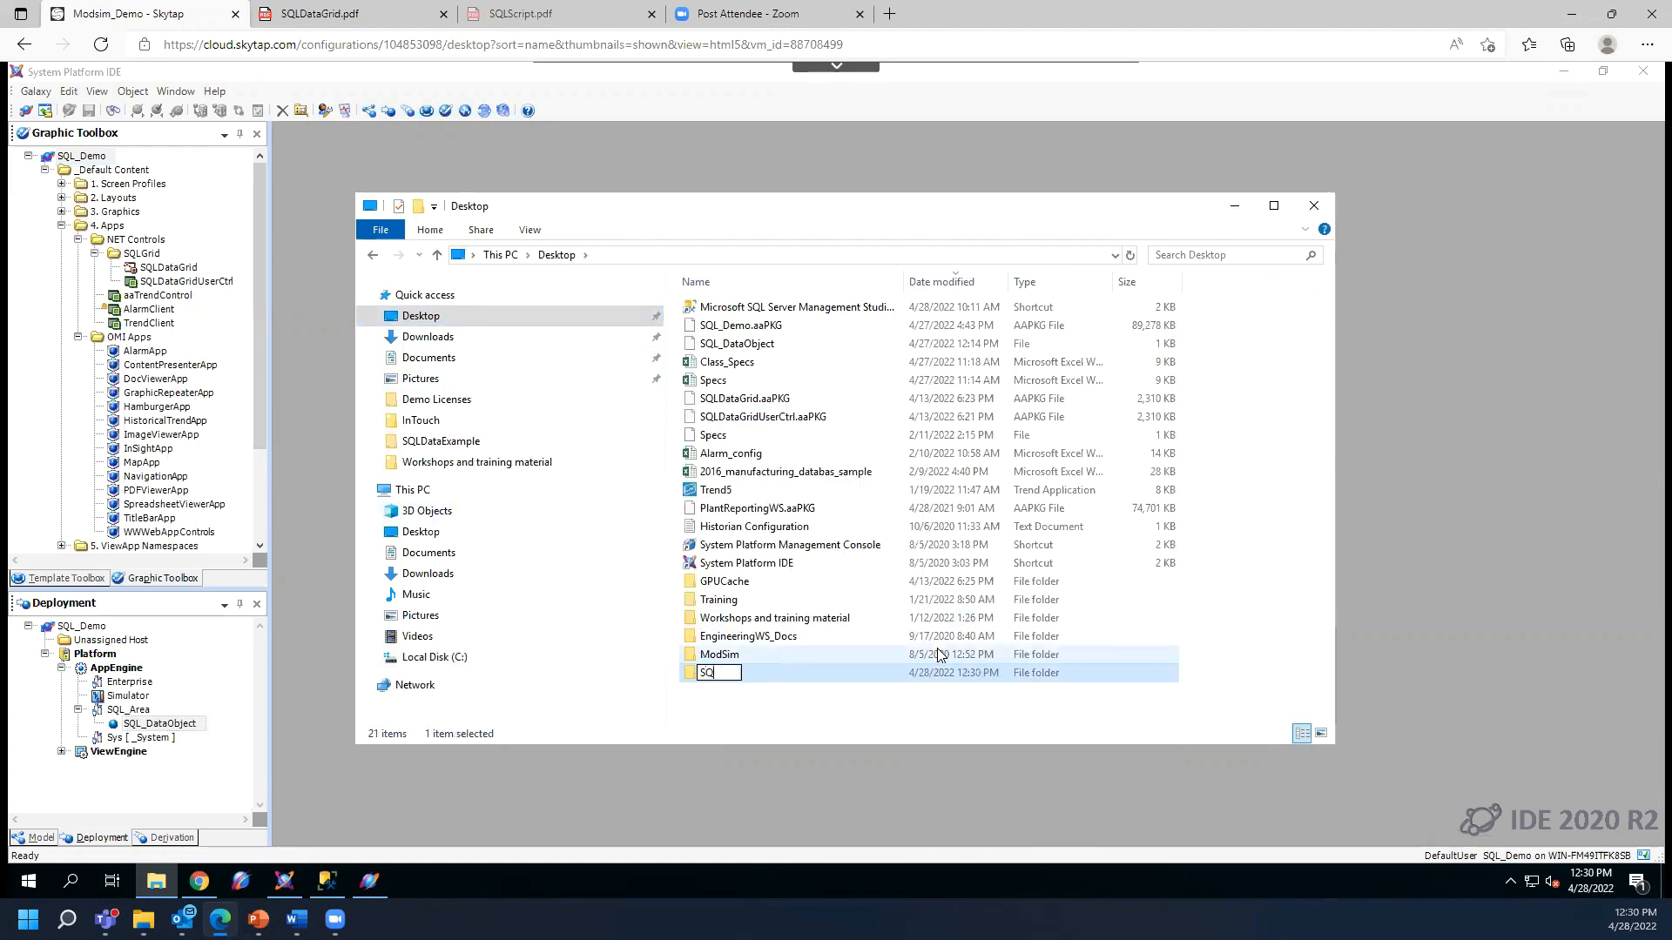
text(L_GRID_APP)
key(Return)
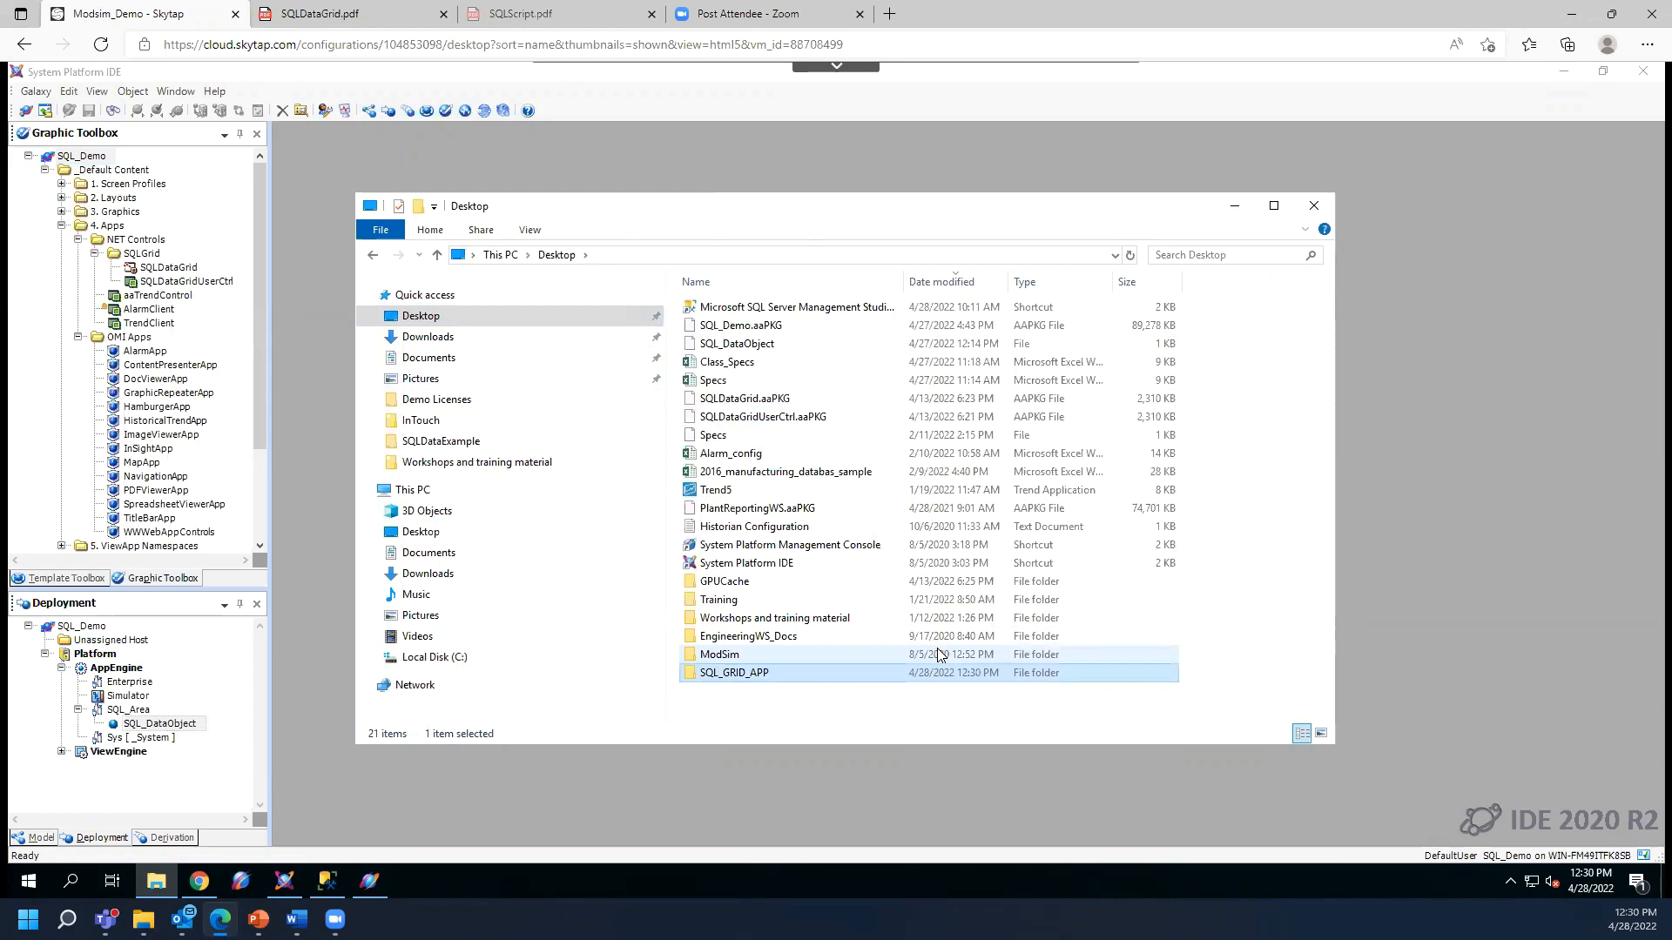
- Try to paste the copied DLL files into the SQL_GRID_APP folder, and return to the Desktop
double_click(767, 683)
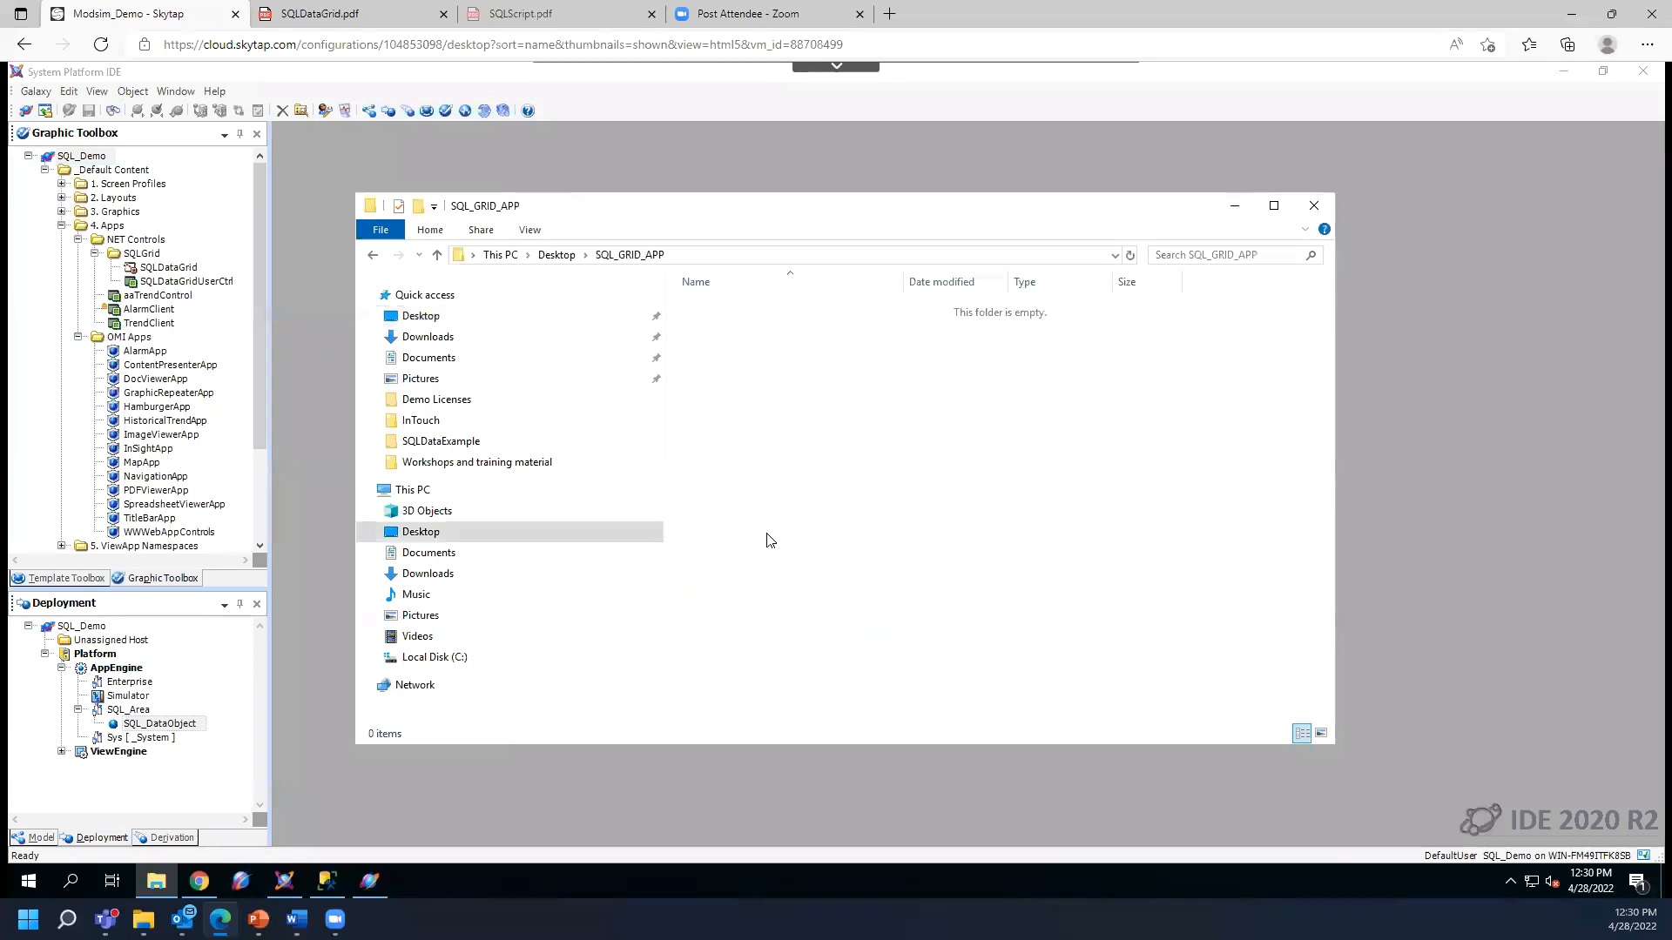
right_click(767, 416)
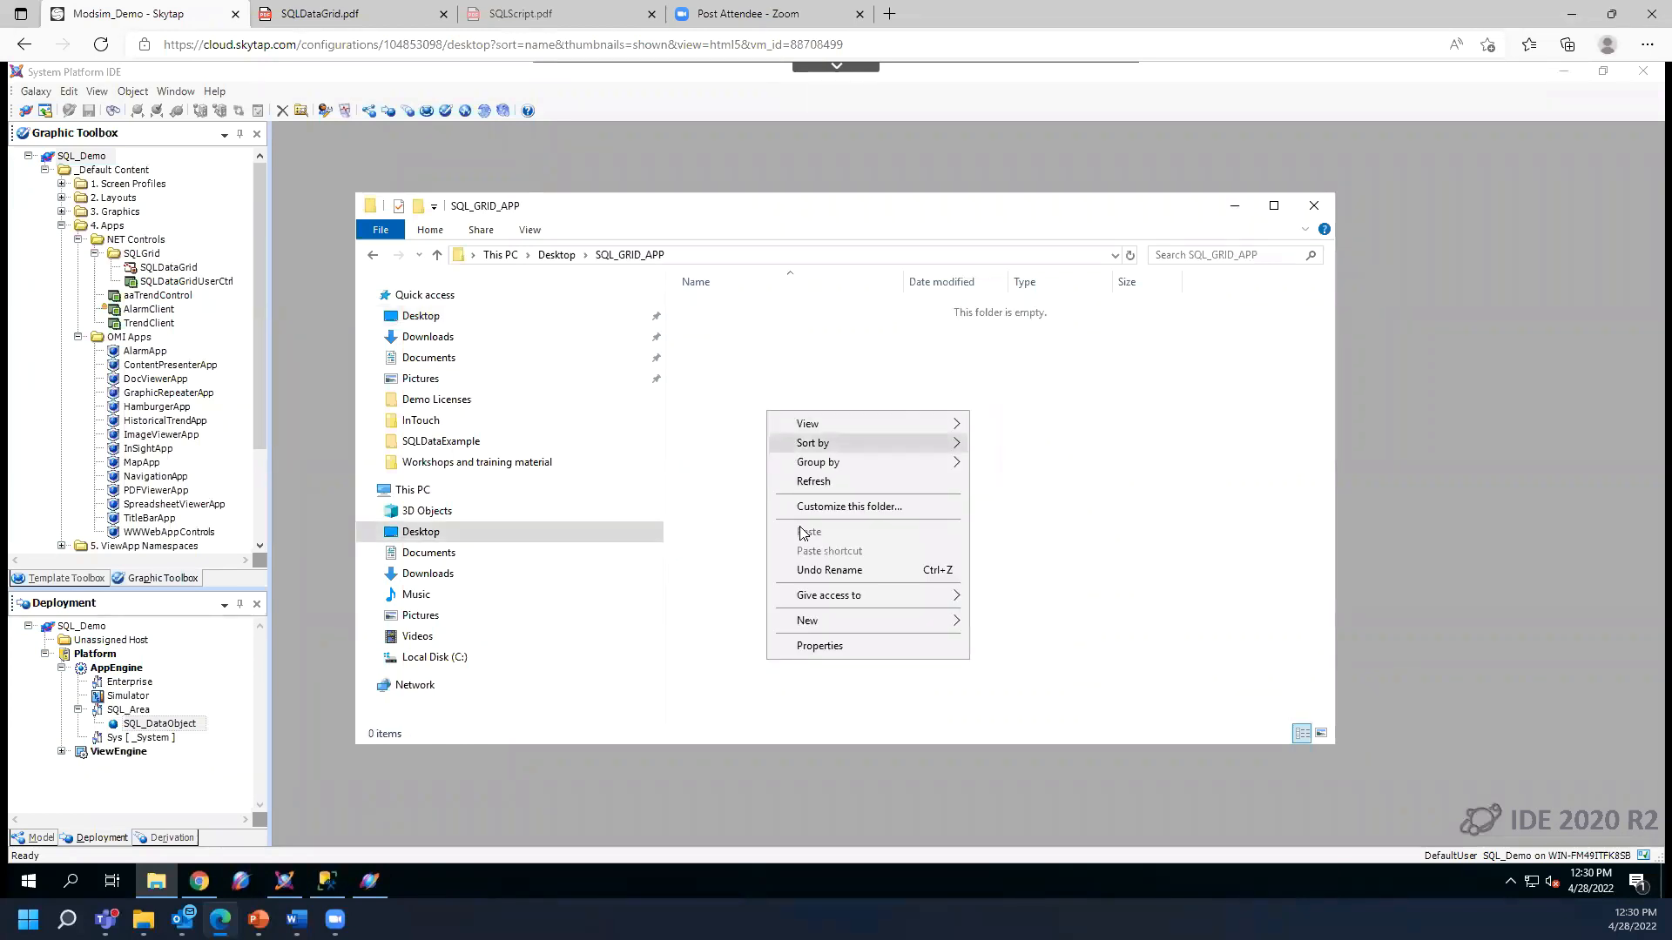
click(438, 258)
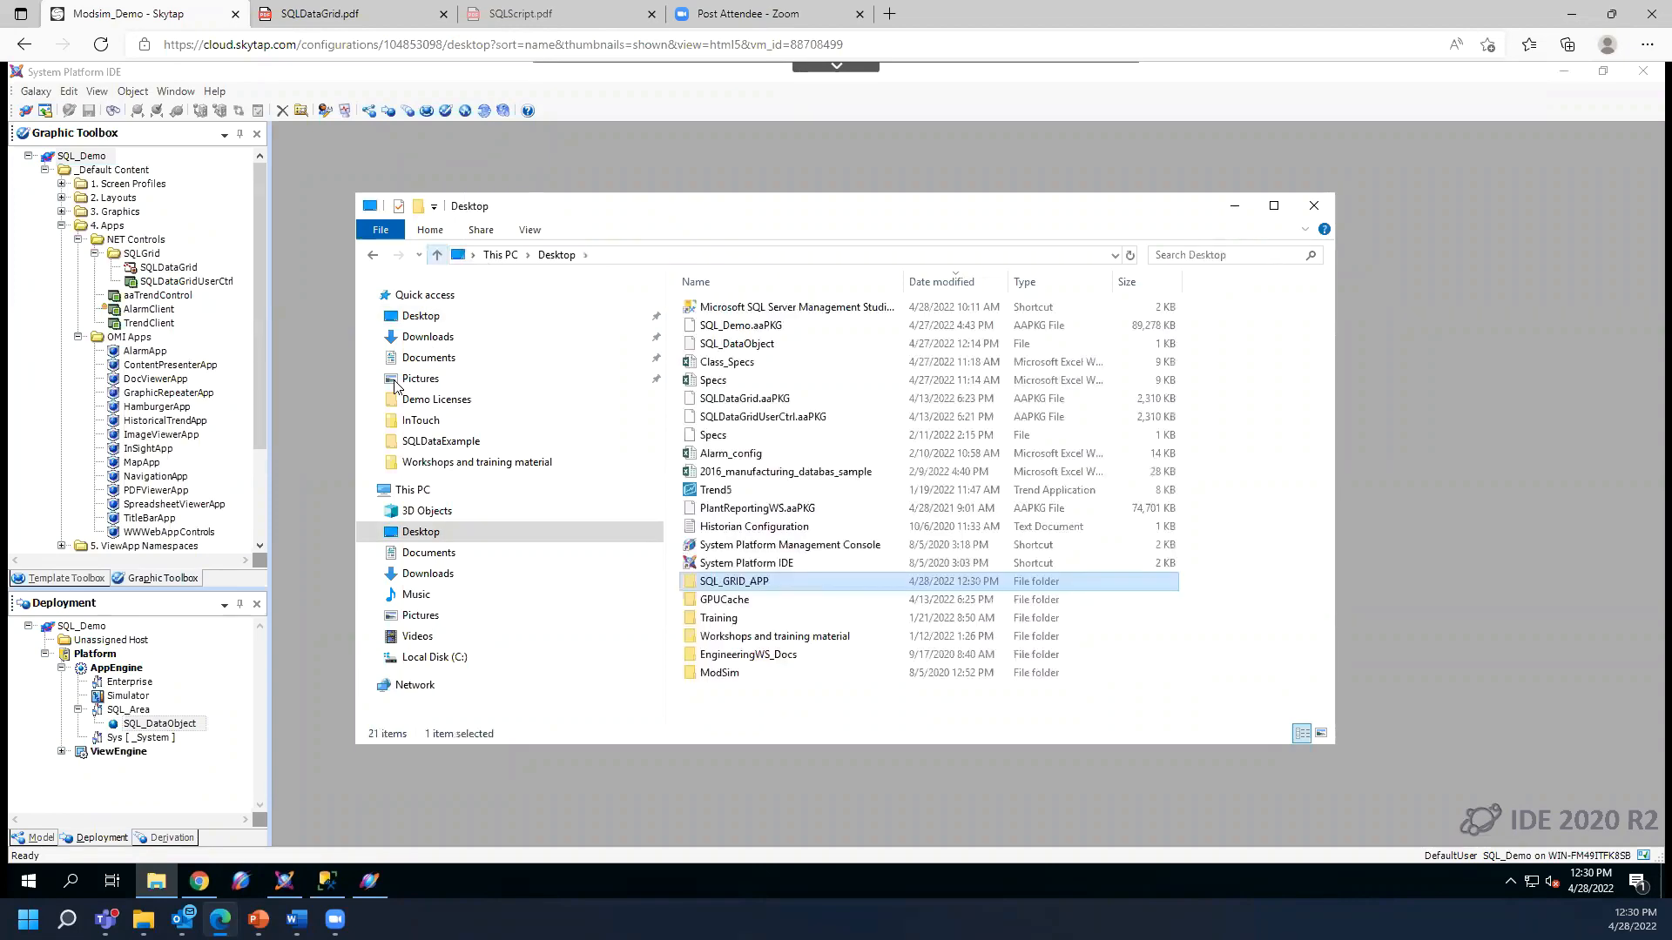
- Go back to the Invensys_Systems__Inc__SQLDataGridUserCtrl.dll folder under Program Files (x86)\ArchestrA\Framework\Bin and copy all its DLL files
click(425, 659)
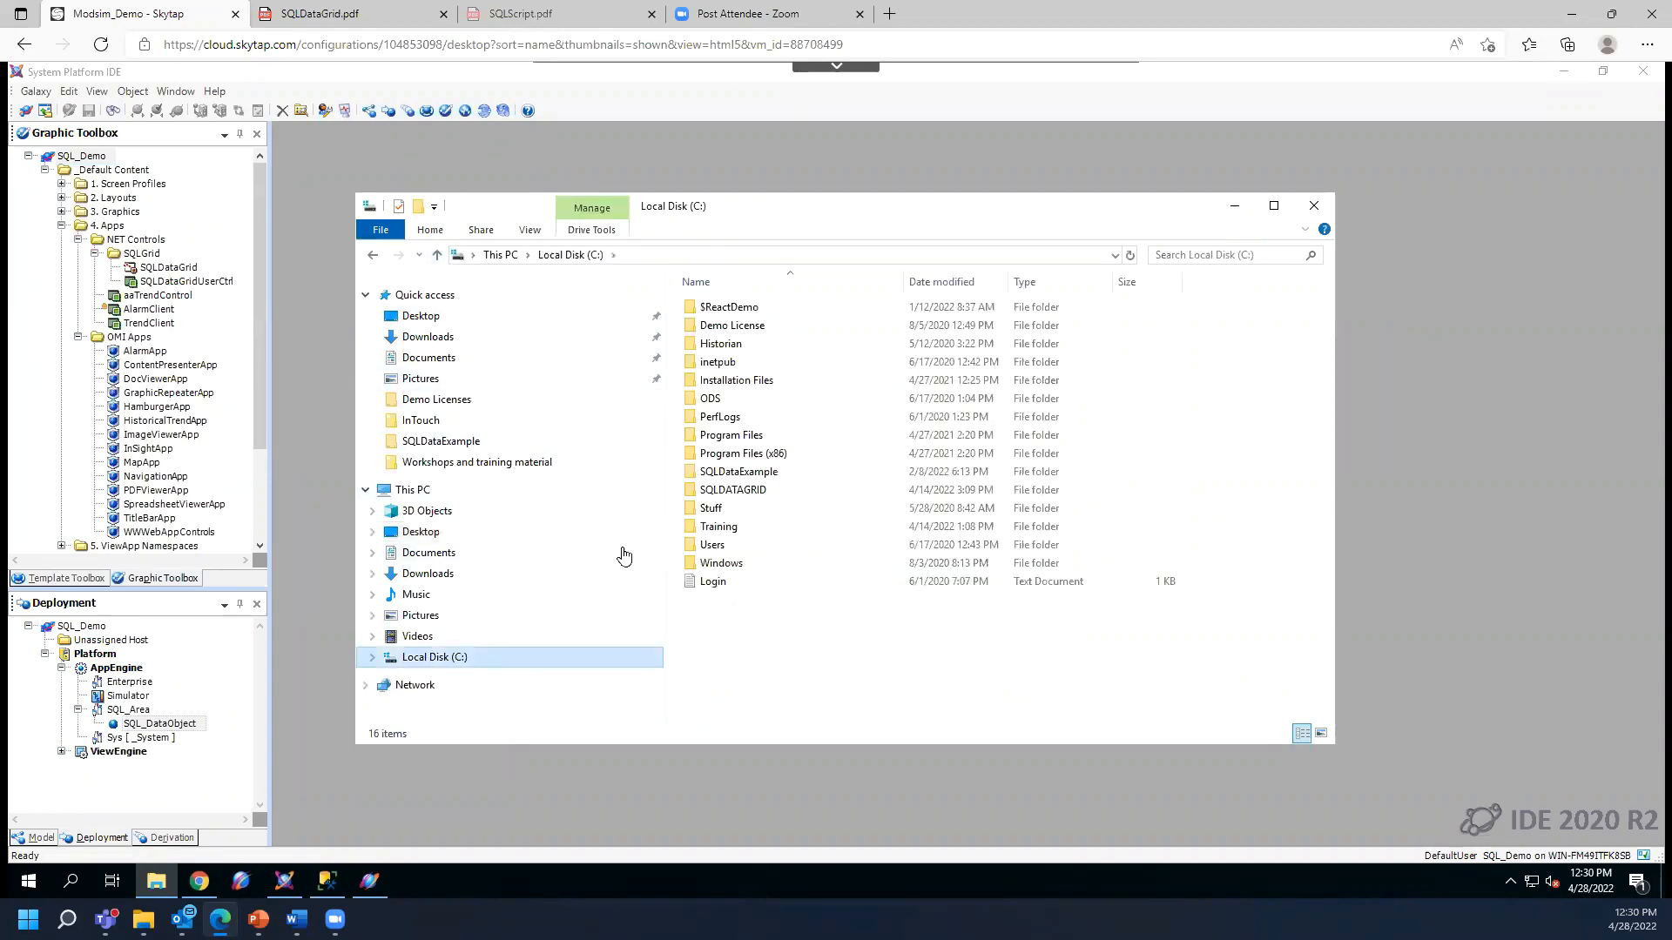
double_click(740, 455)
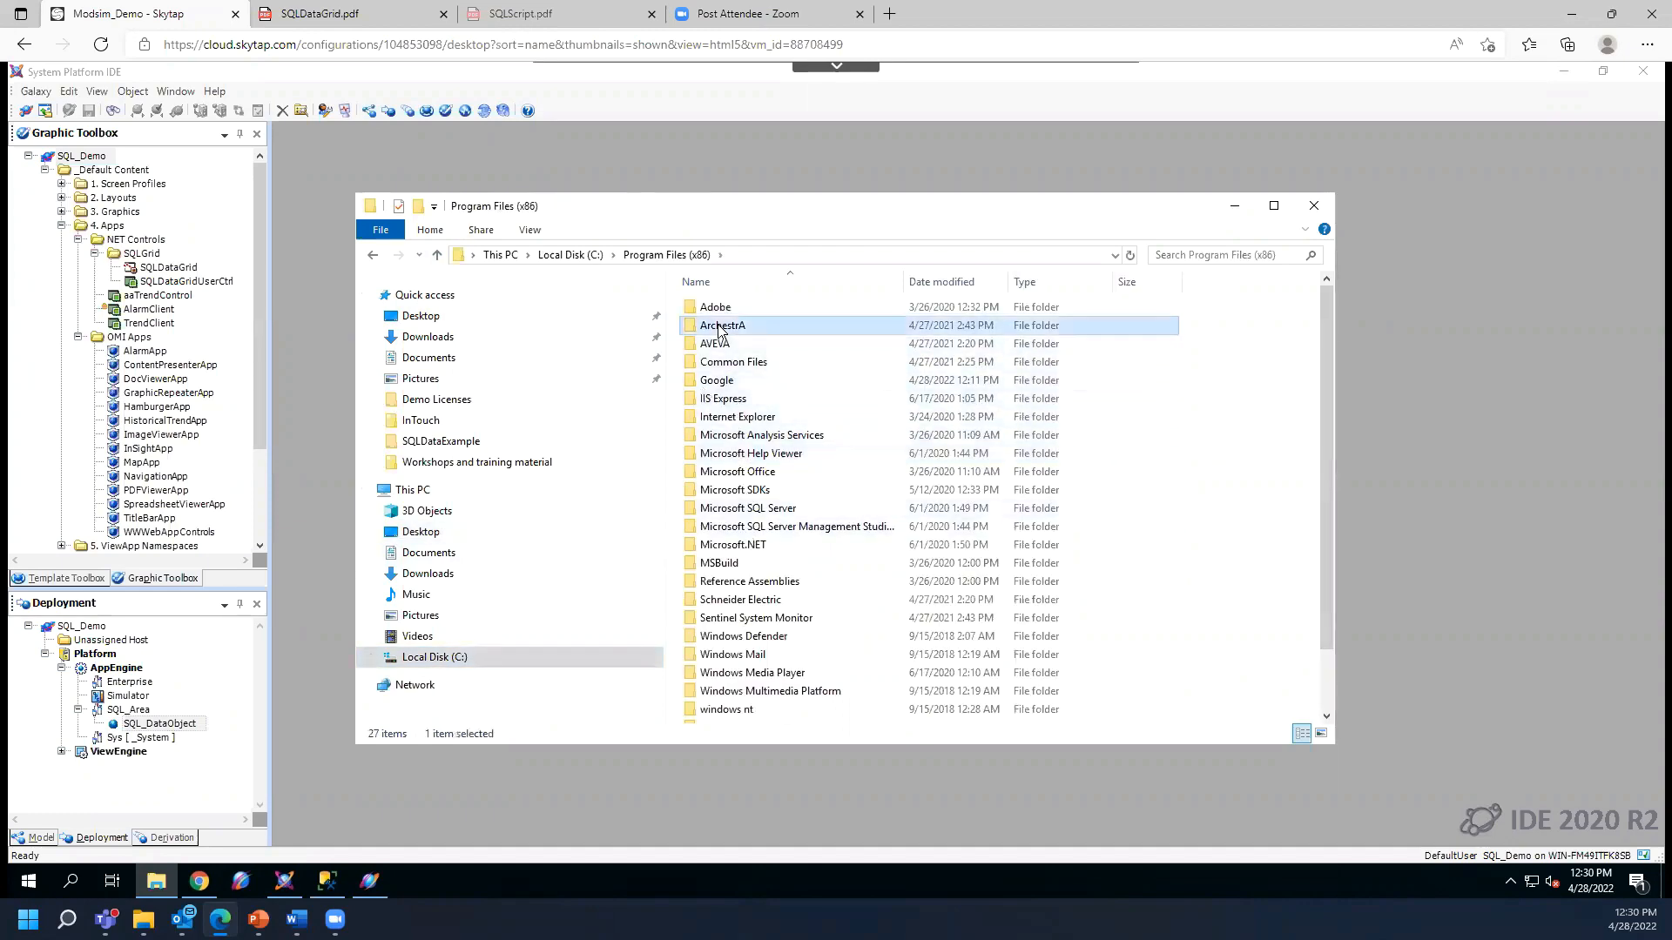
double_click(720, 329)
click(721, 331)
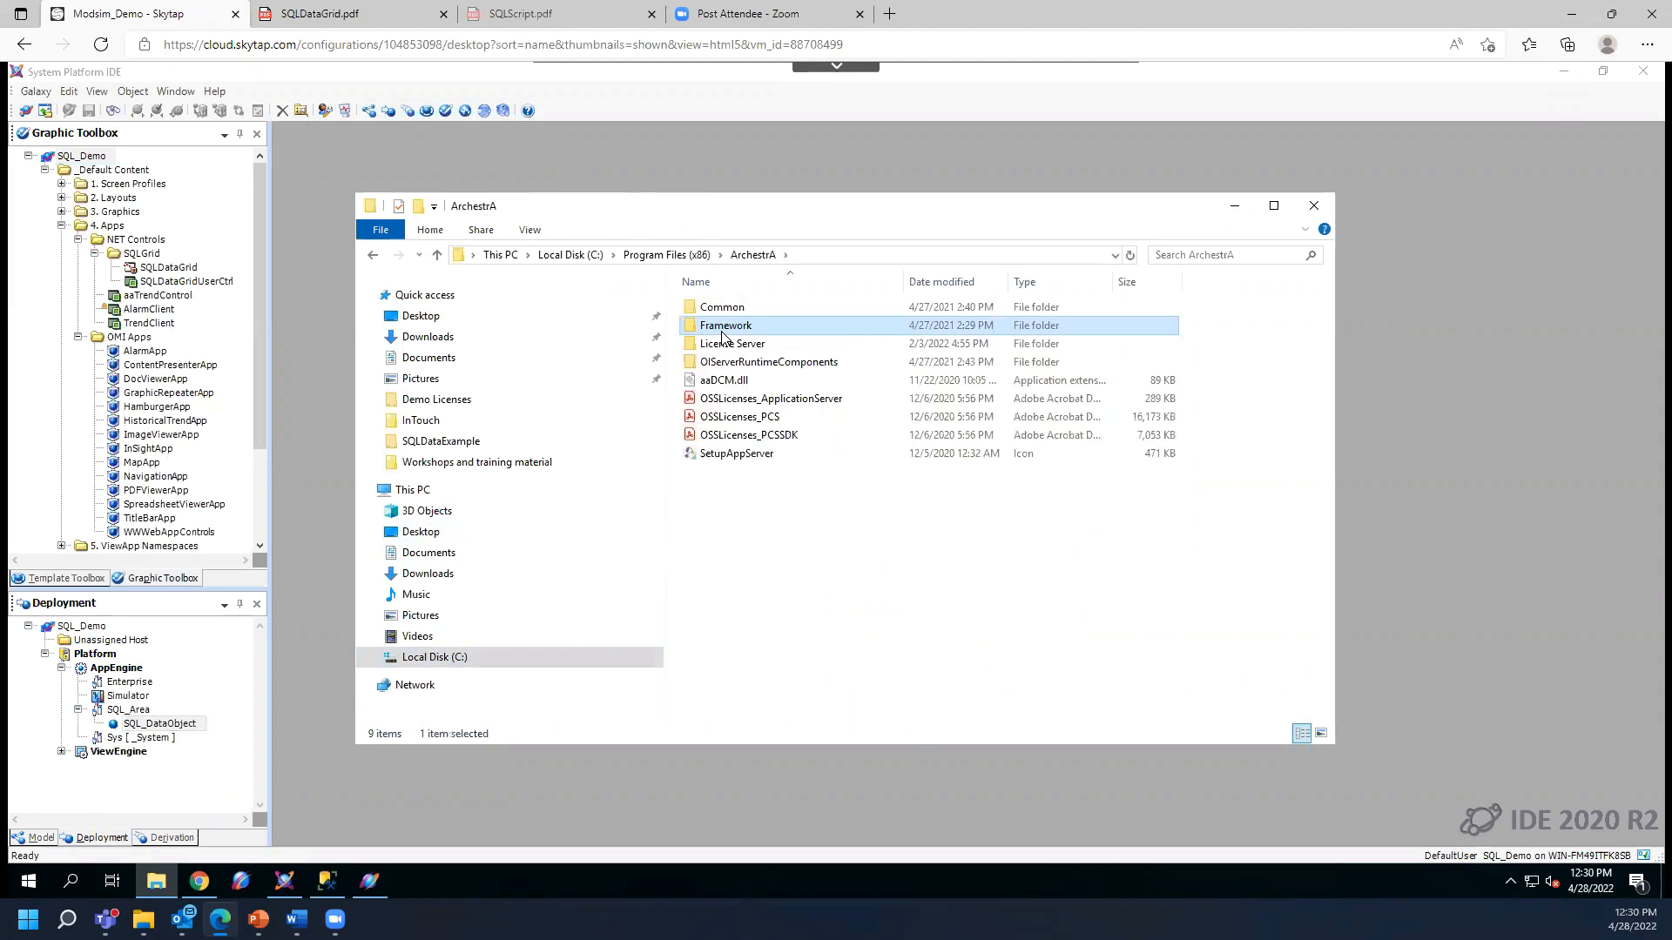
double_click(792, 329)
double_click(754, 328)
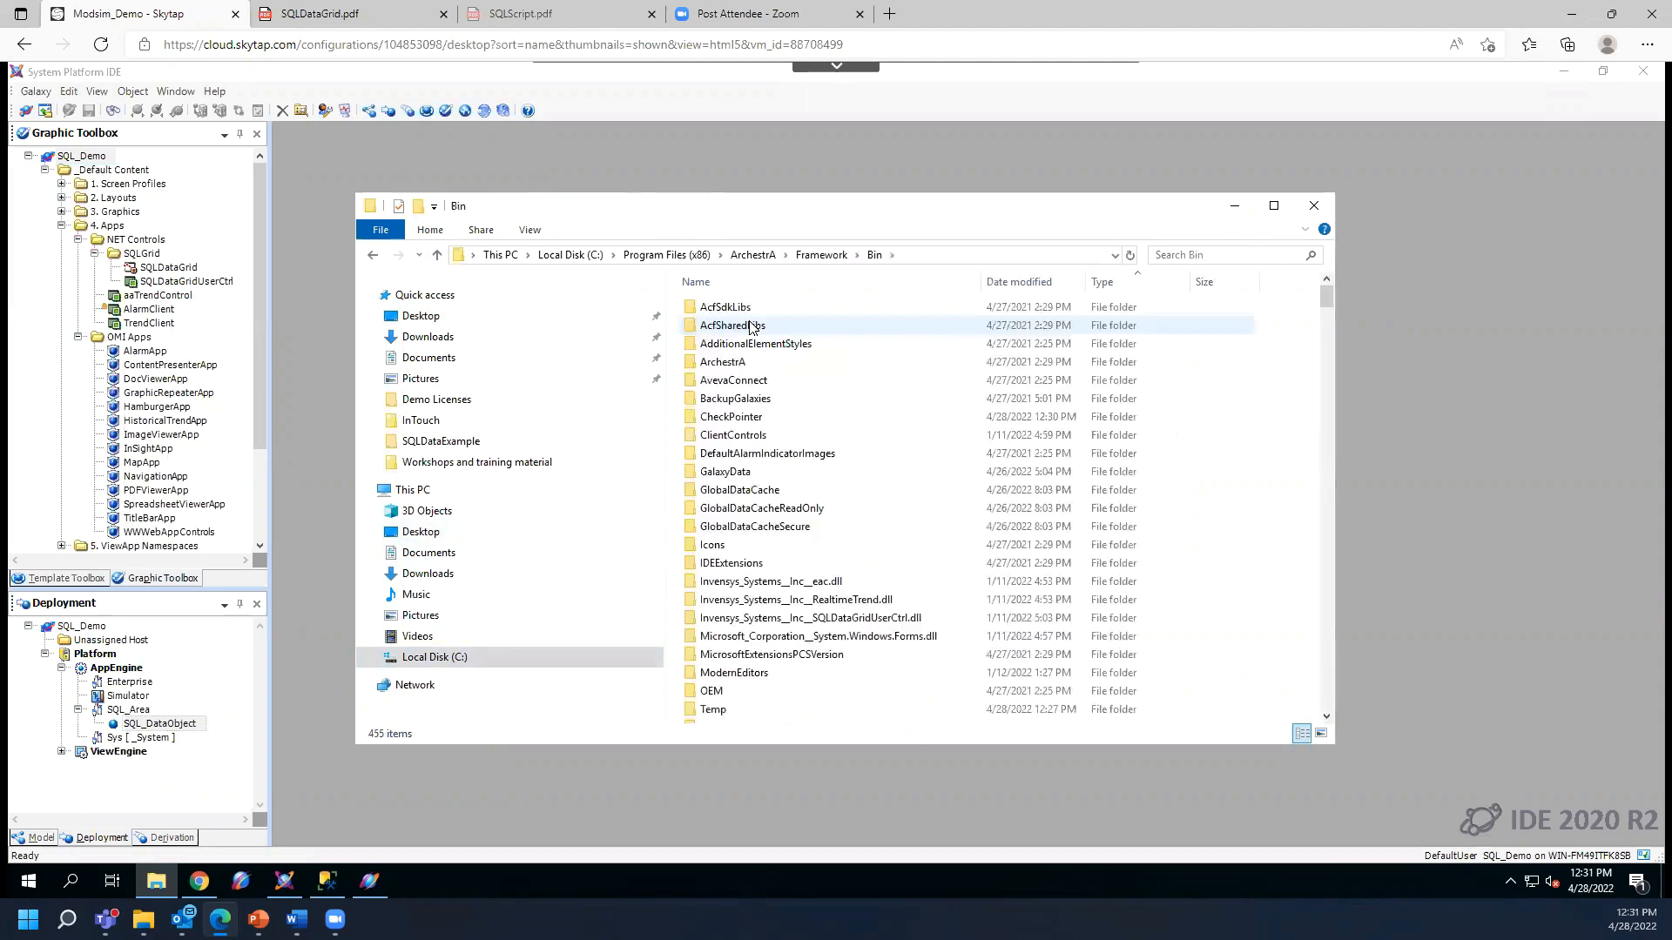
double_click(786, 621)
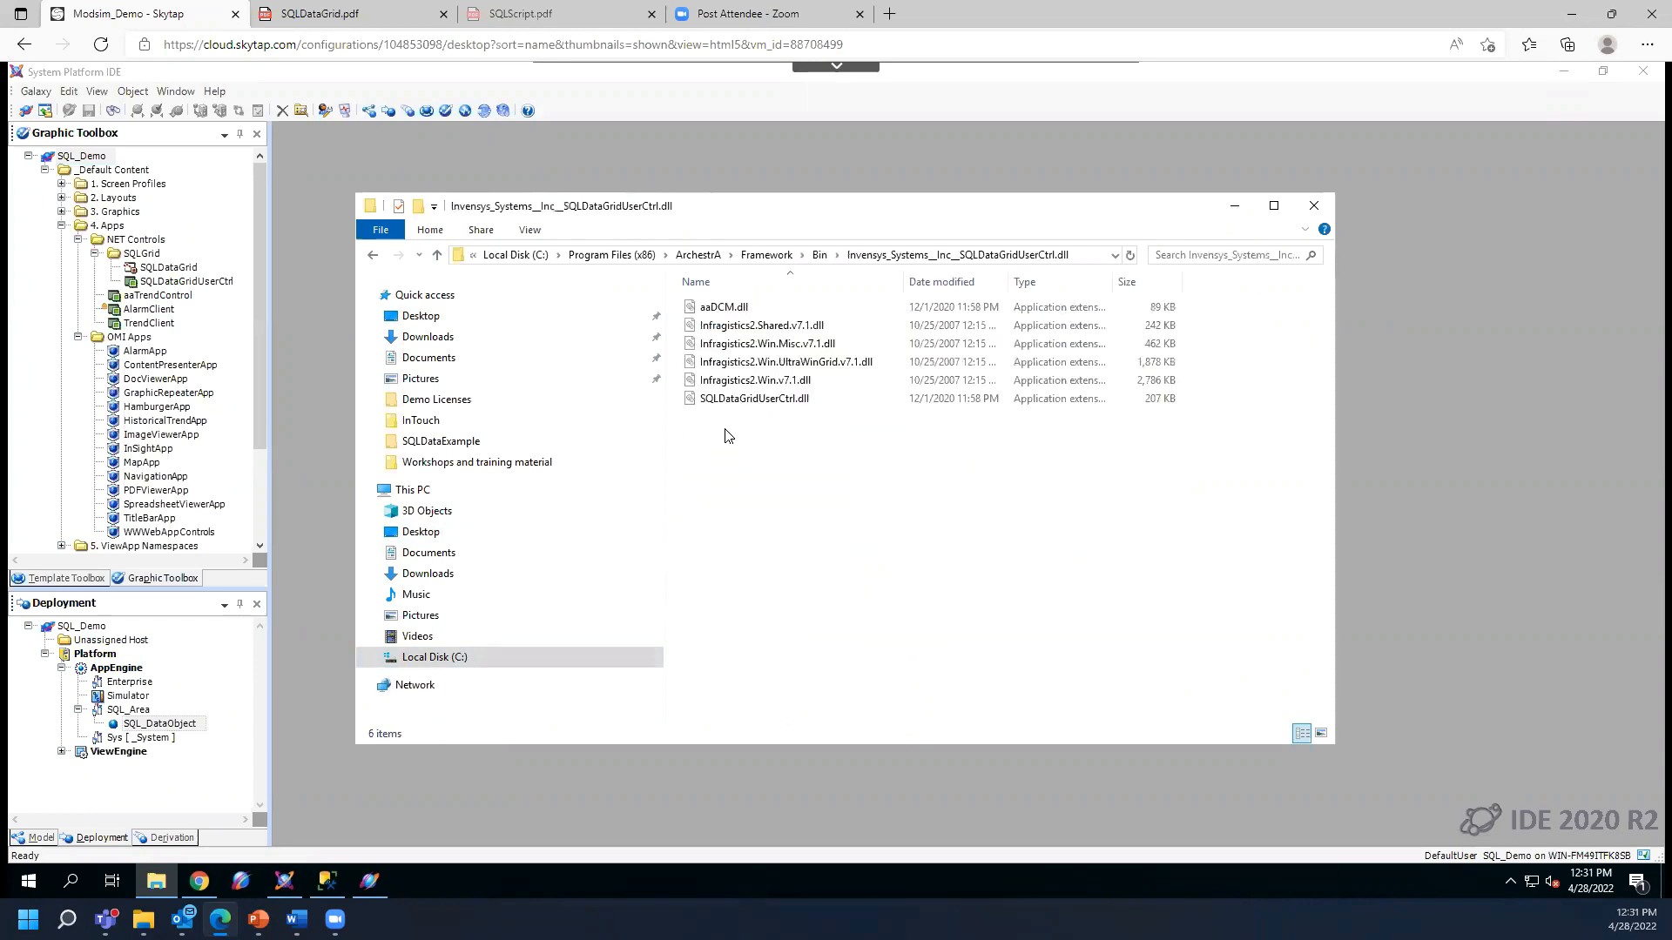
drag(728, 435, 719, 315)
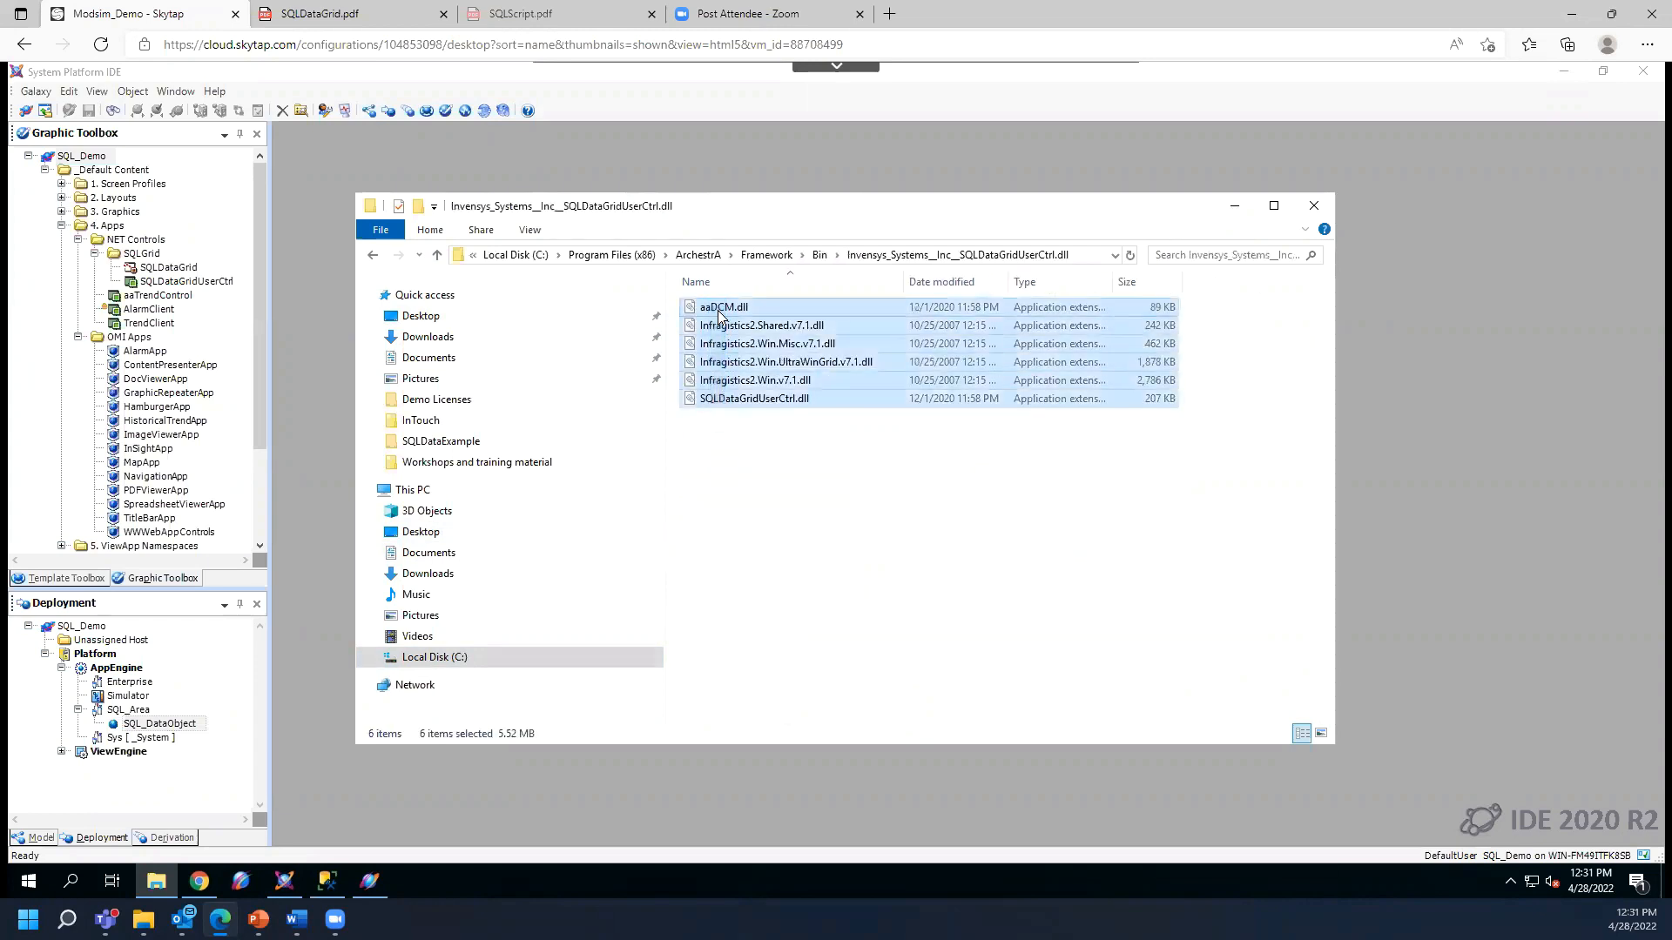
right_click(719, 316)
click(770, 397)
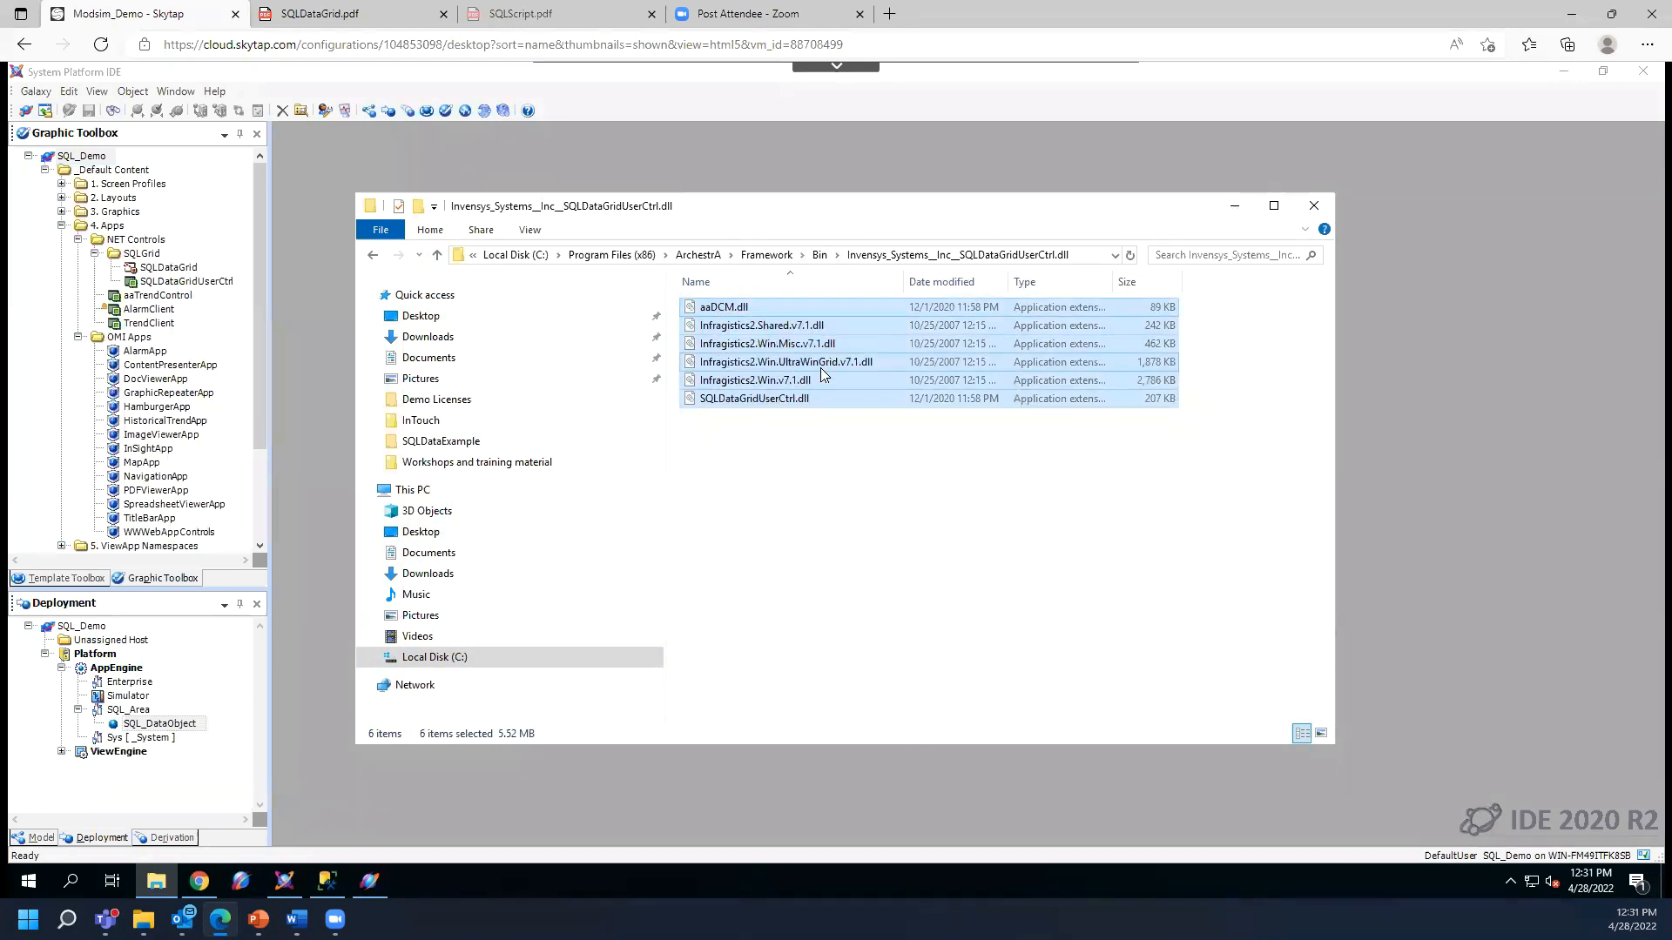
- Paste the DLL files into the Desktop's SQL_GRID_APP folder and minimize File Explorer
click(429, 318)
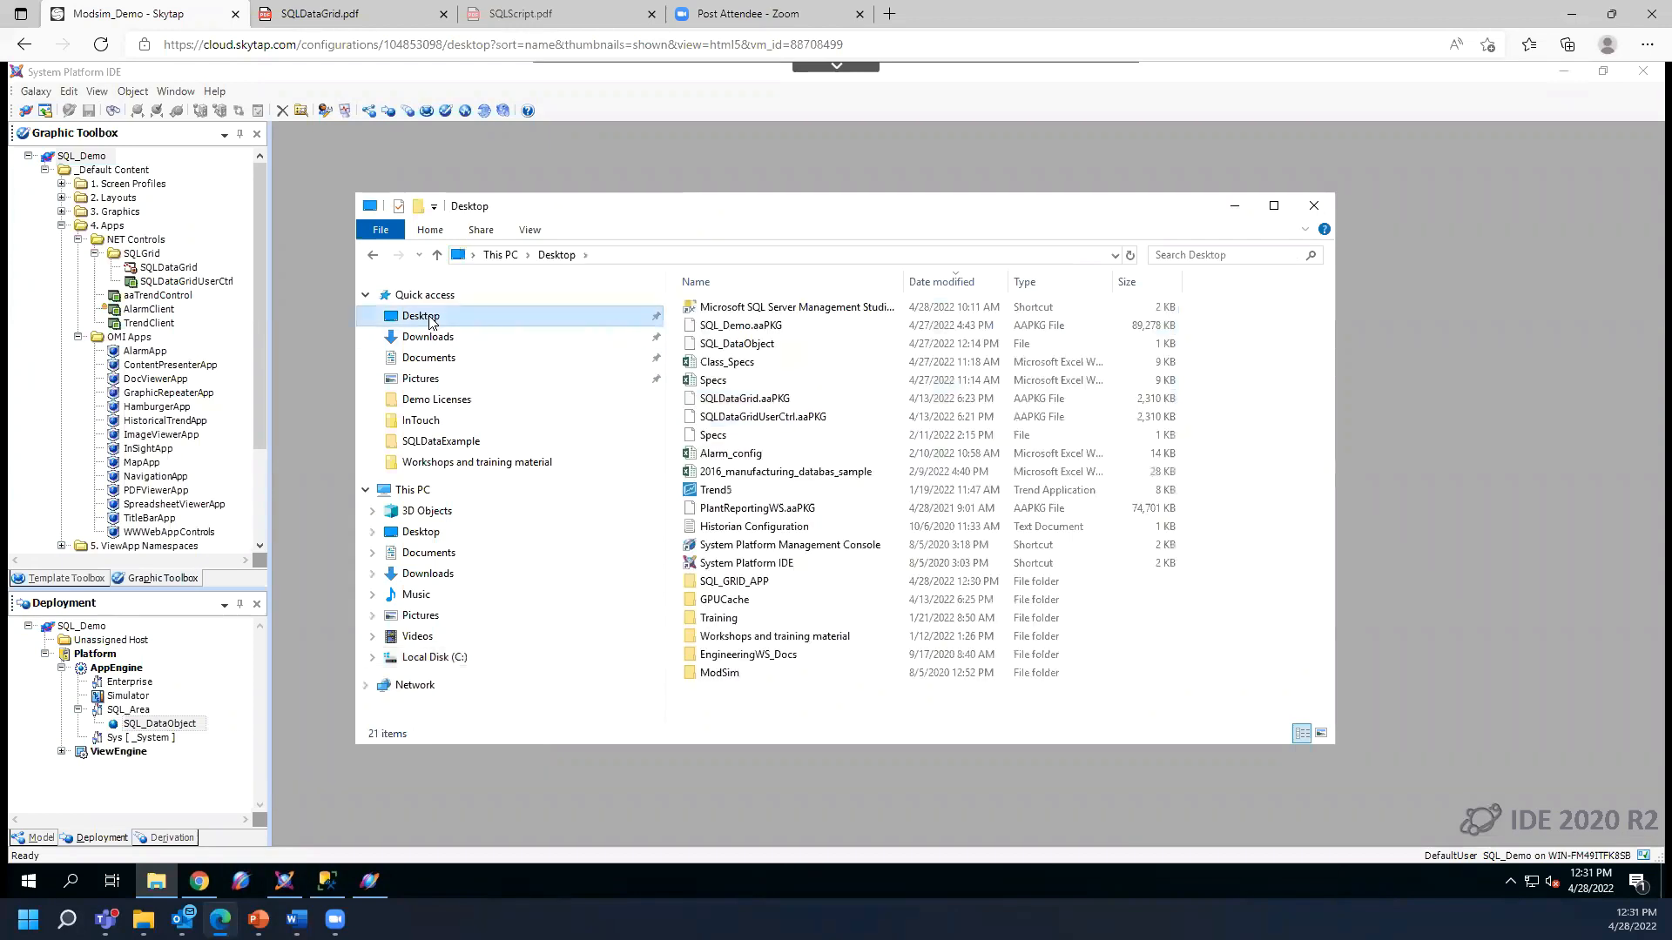
double_click(734, 581)
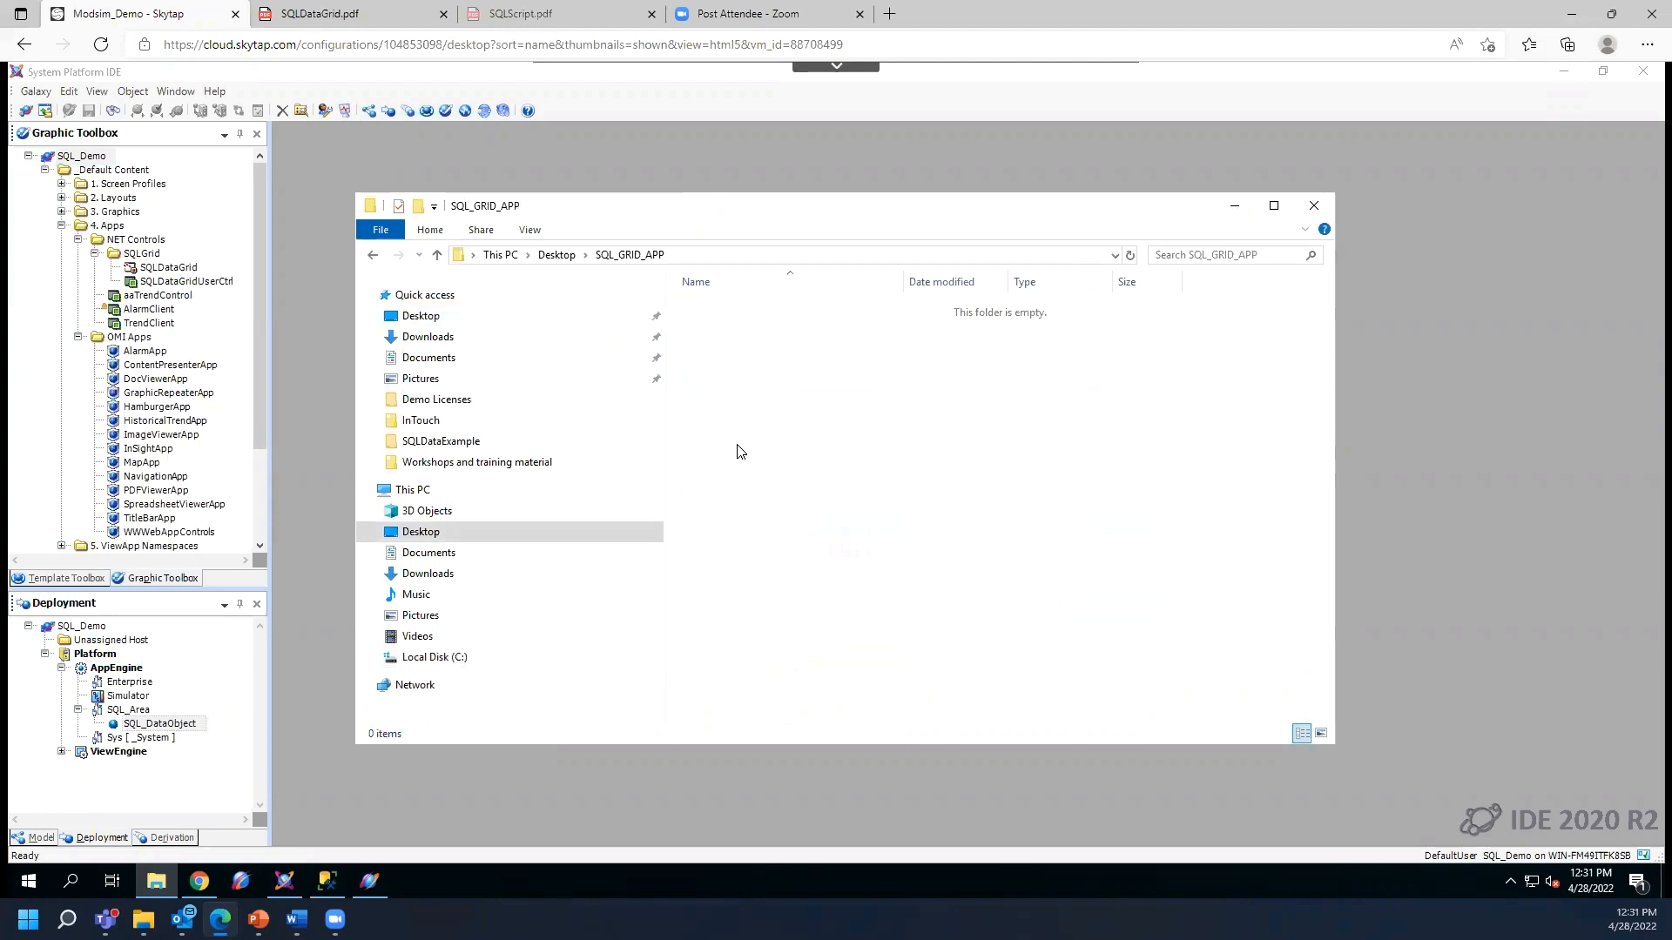
right_click(737, 451)
click(794, 567)
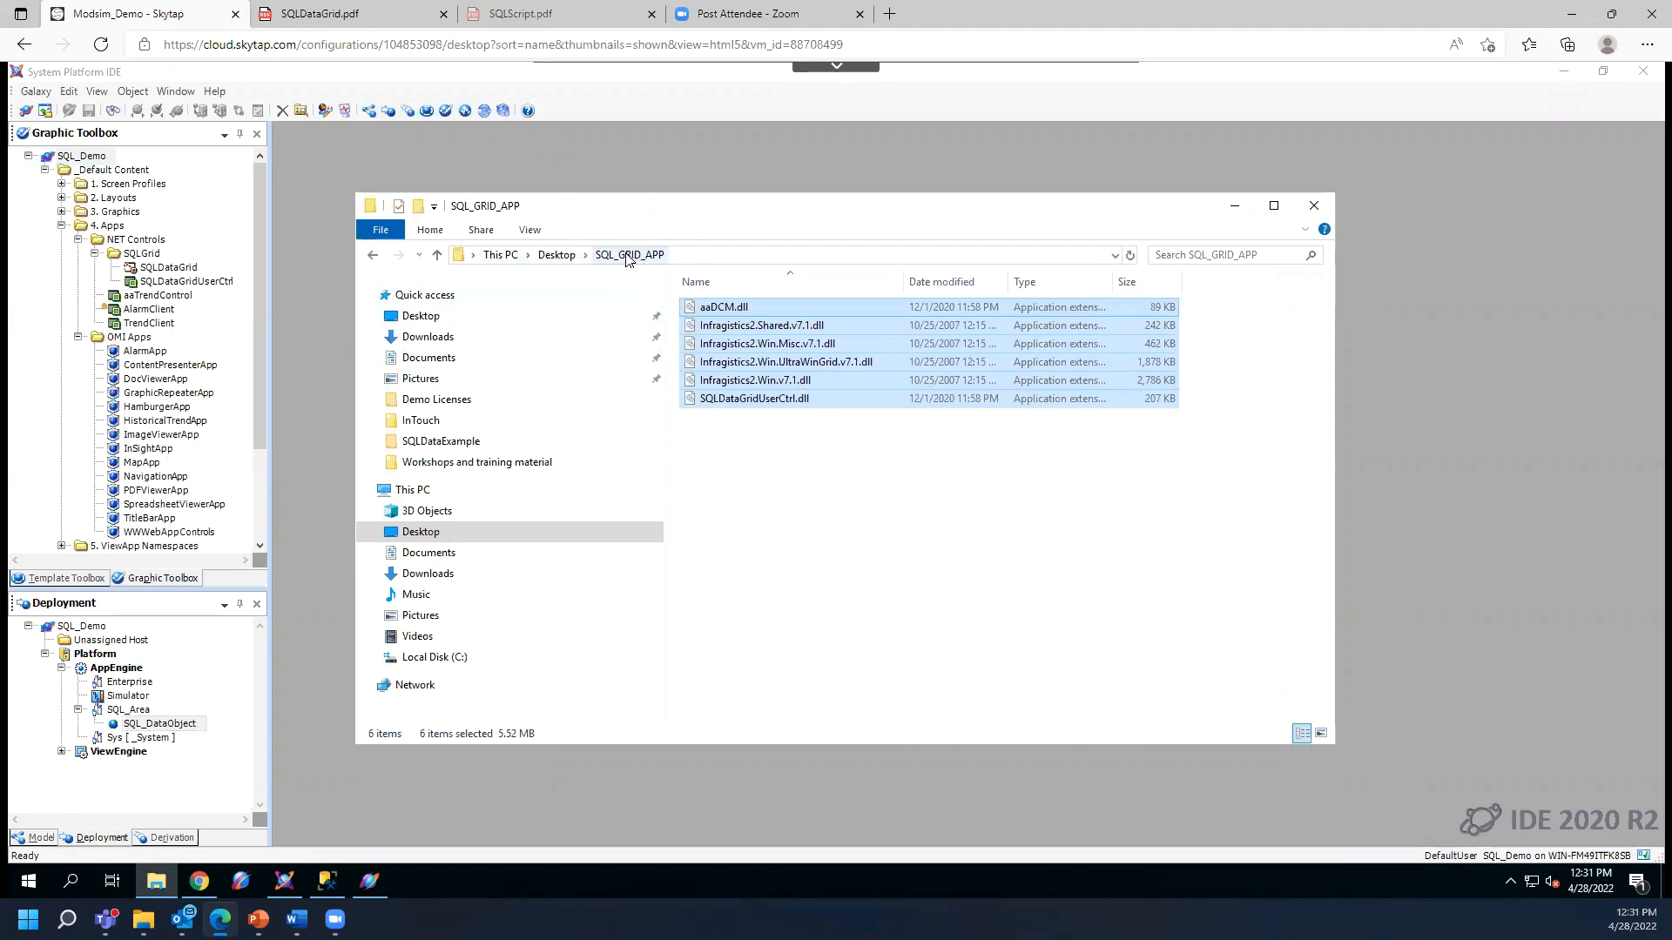
click(558, 257)
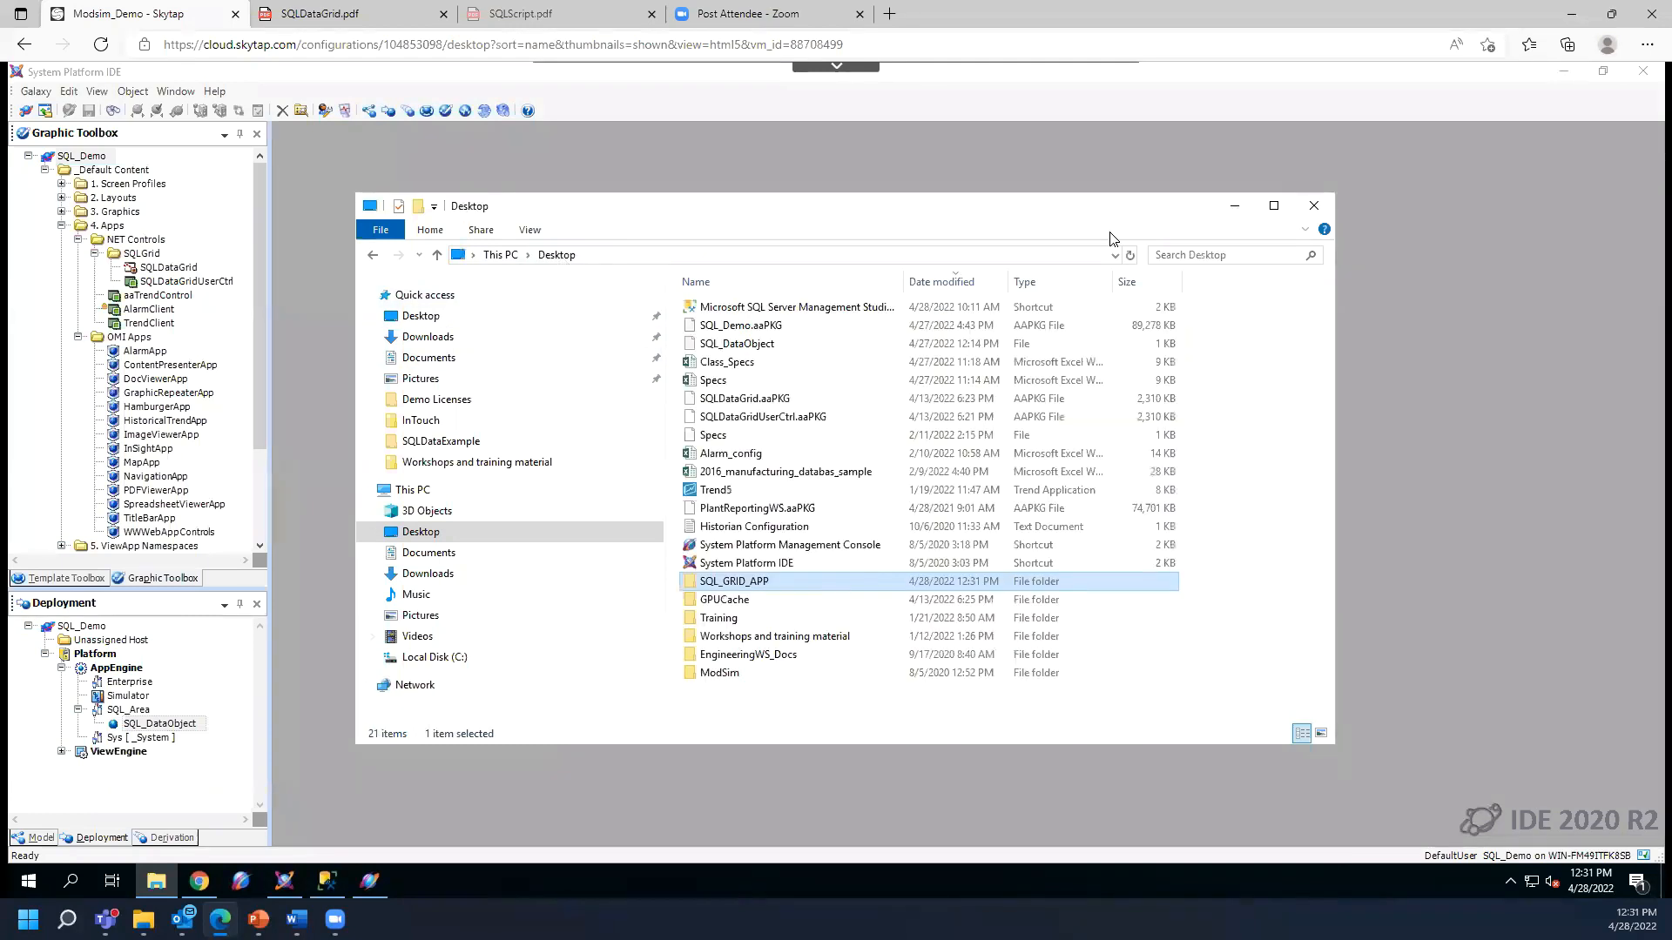
click(1234, 205)
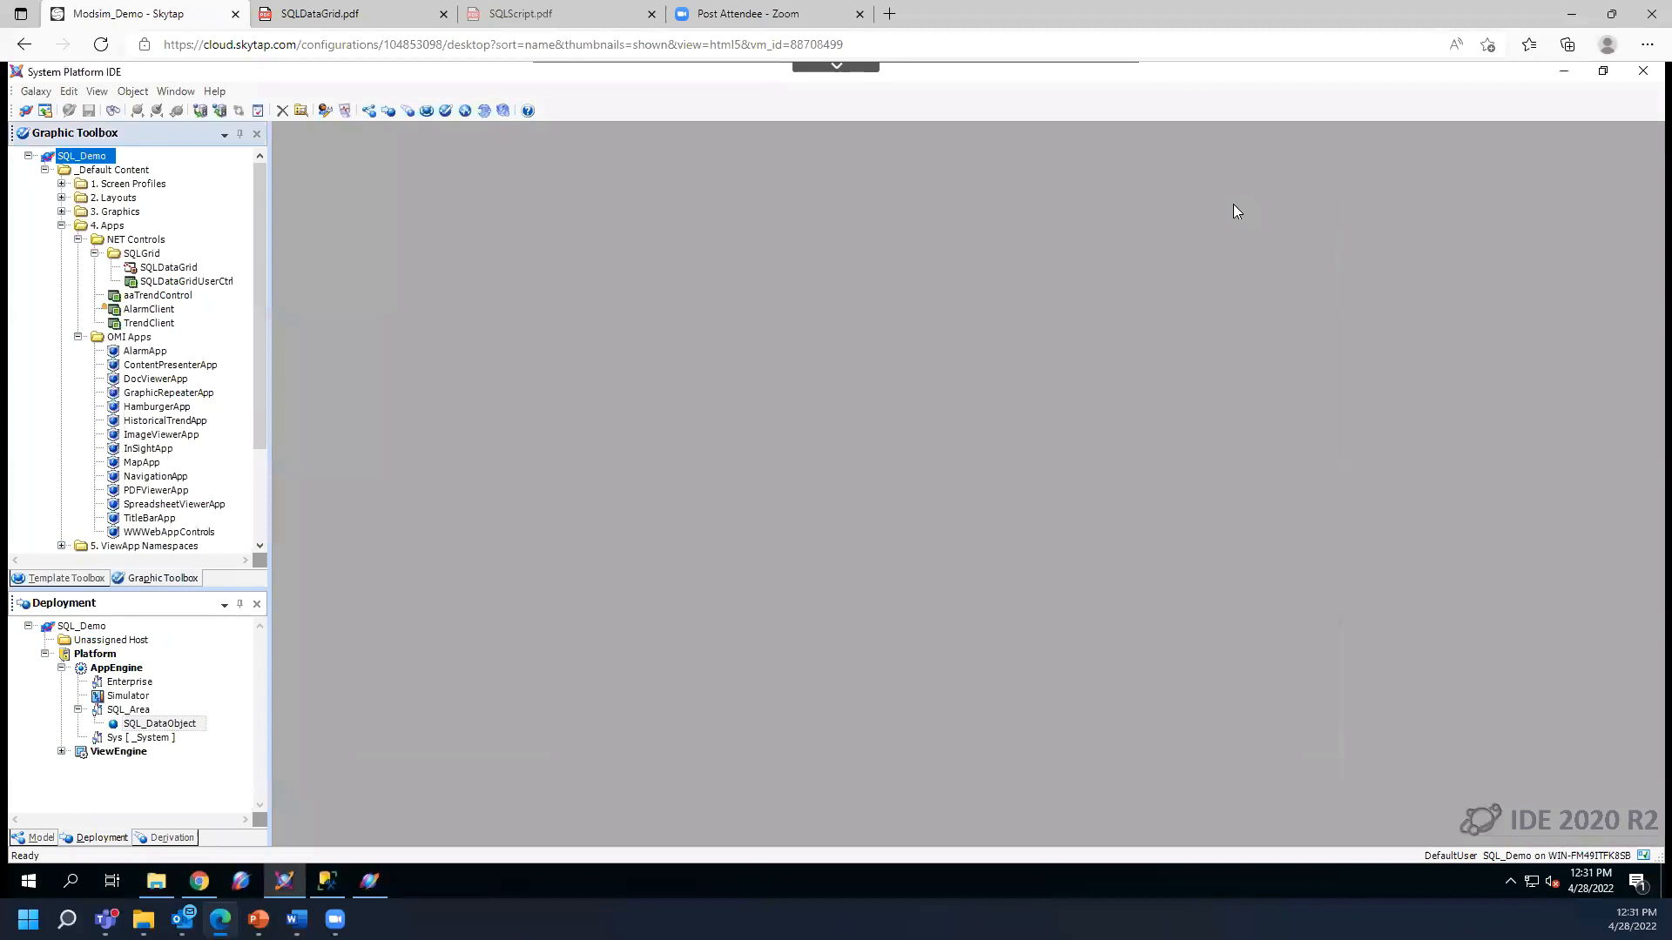
- Import the Desktop's SQL_GRID_APP folder into the galaxy as an ArchestrA App and close the import results
click(95, 254)
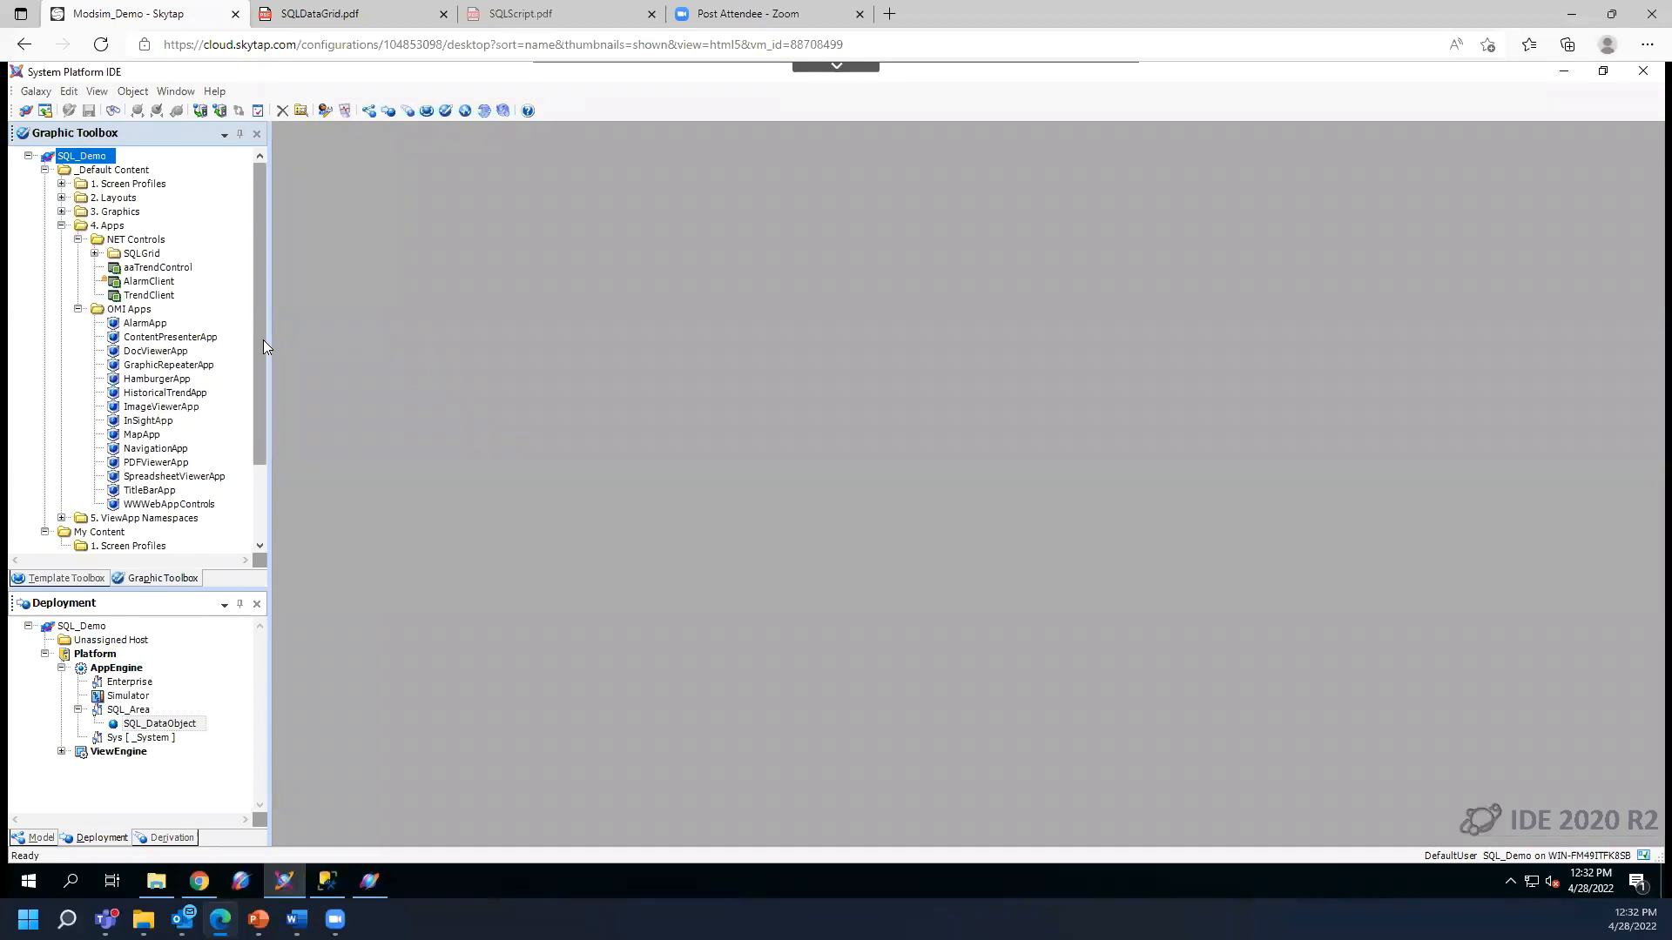
click(36, 90)
mouse_move(74, 233)
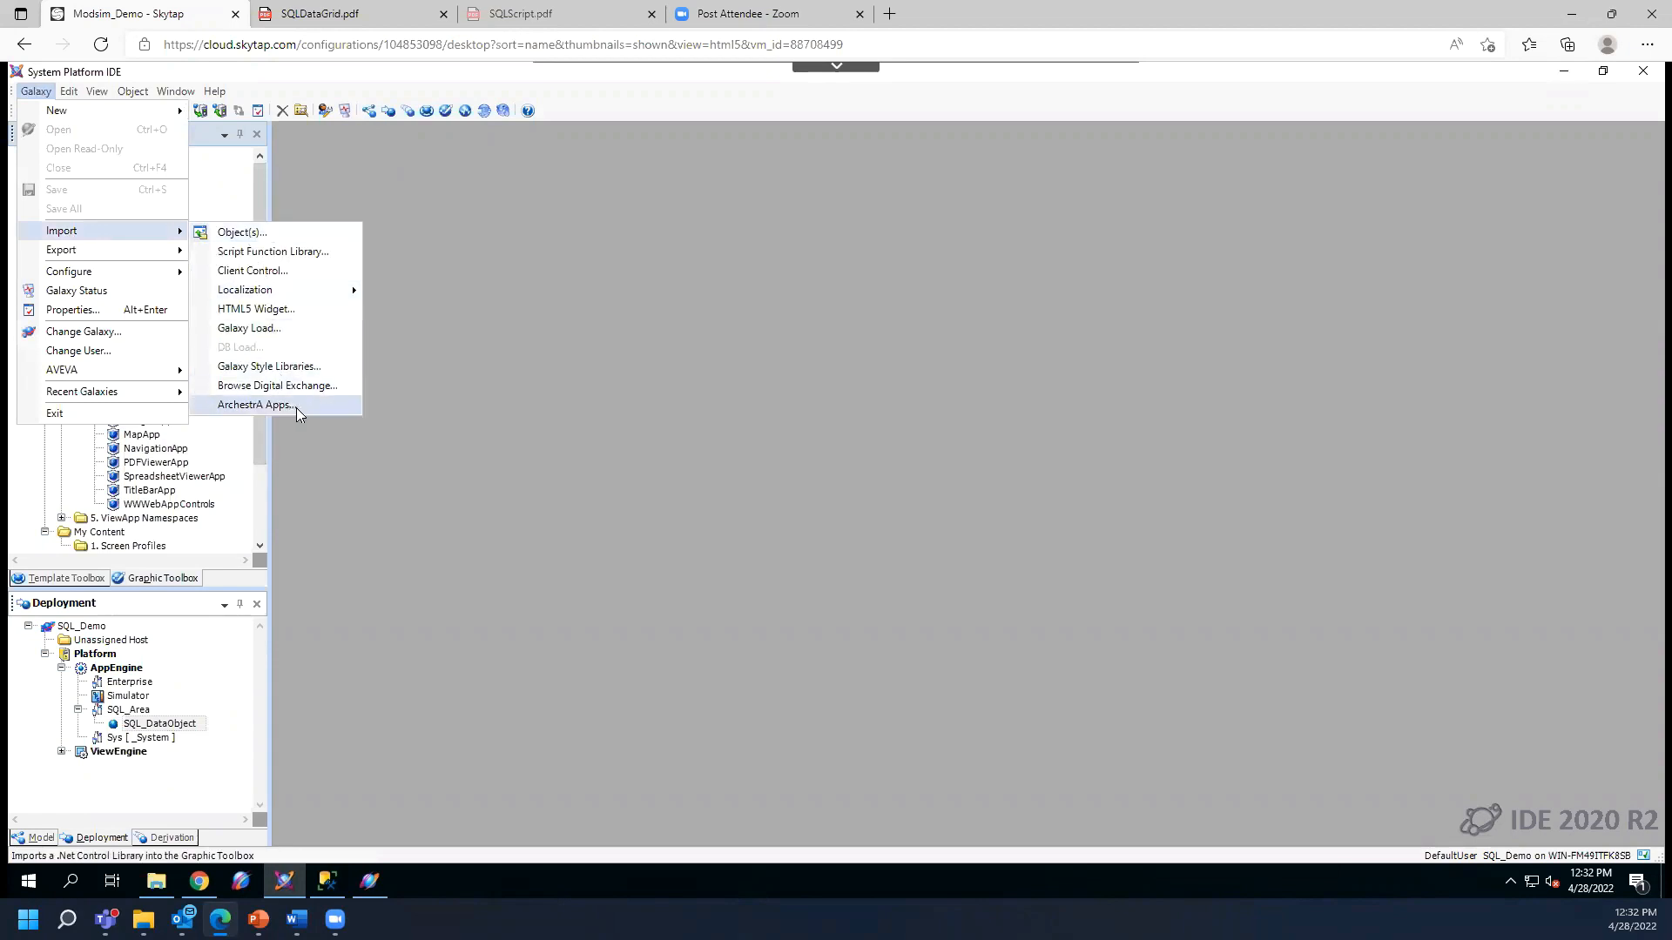
mouse_move(283, 287)
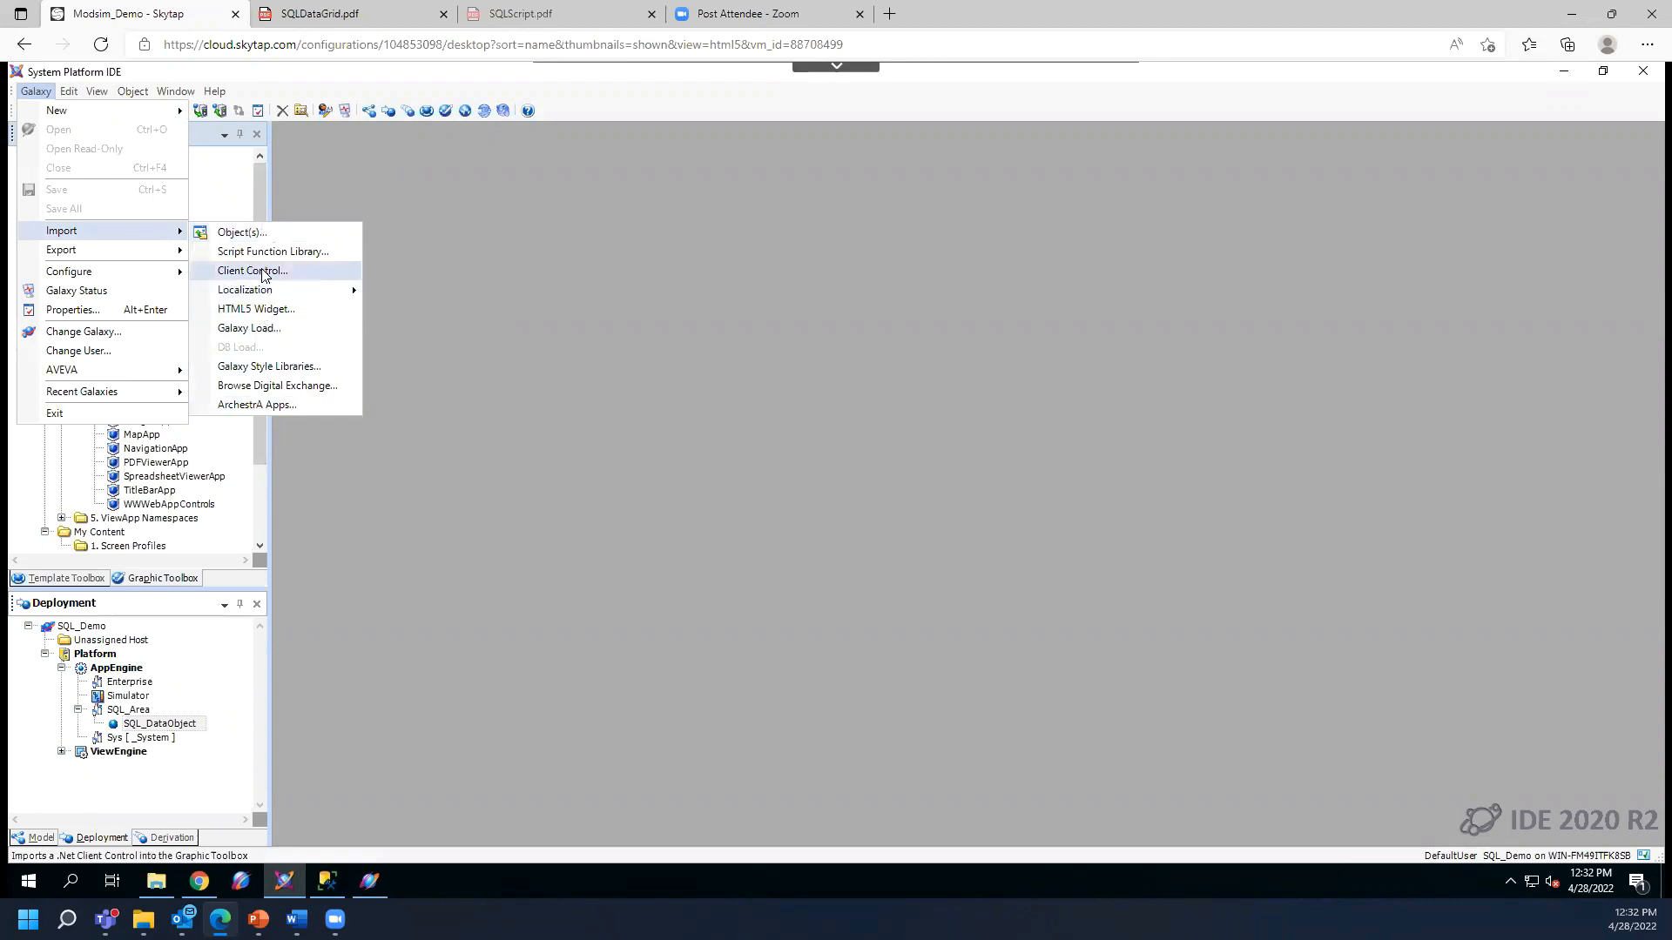
click(264, 406)
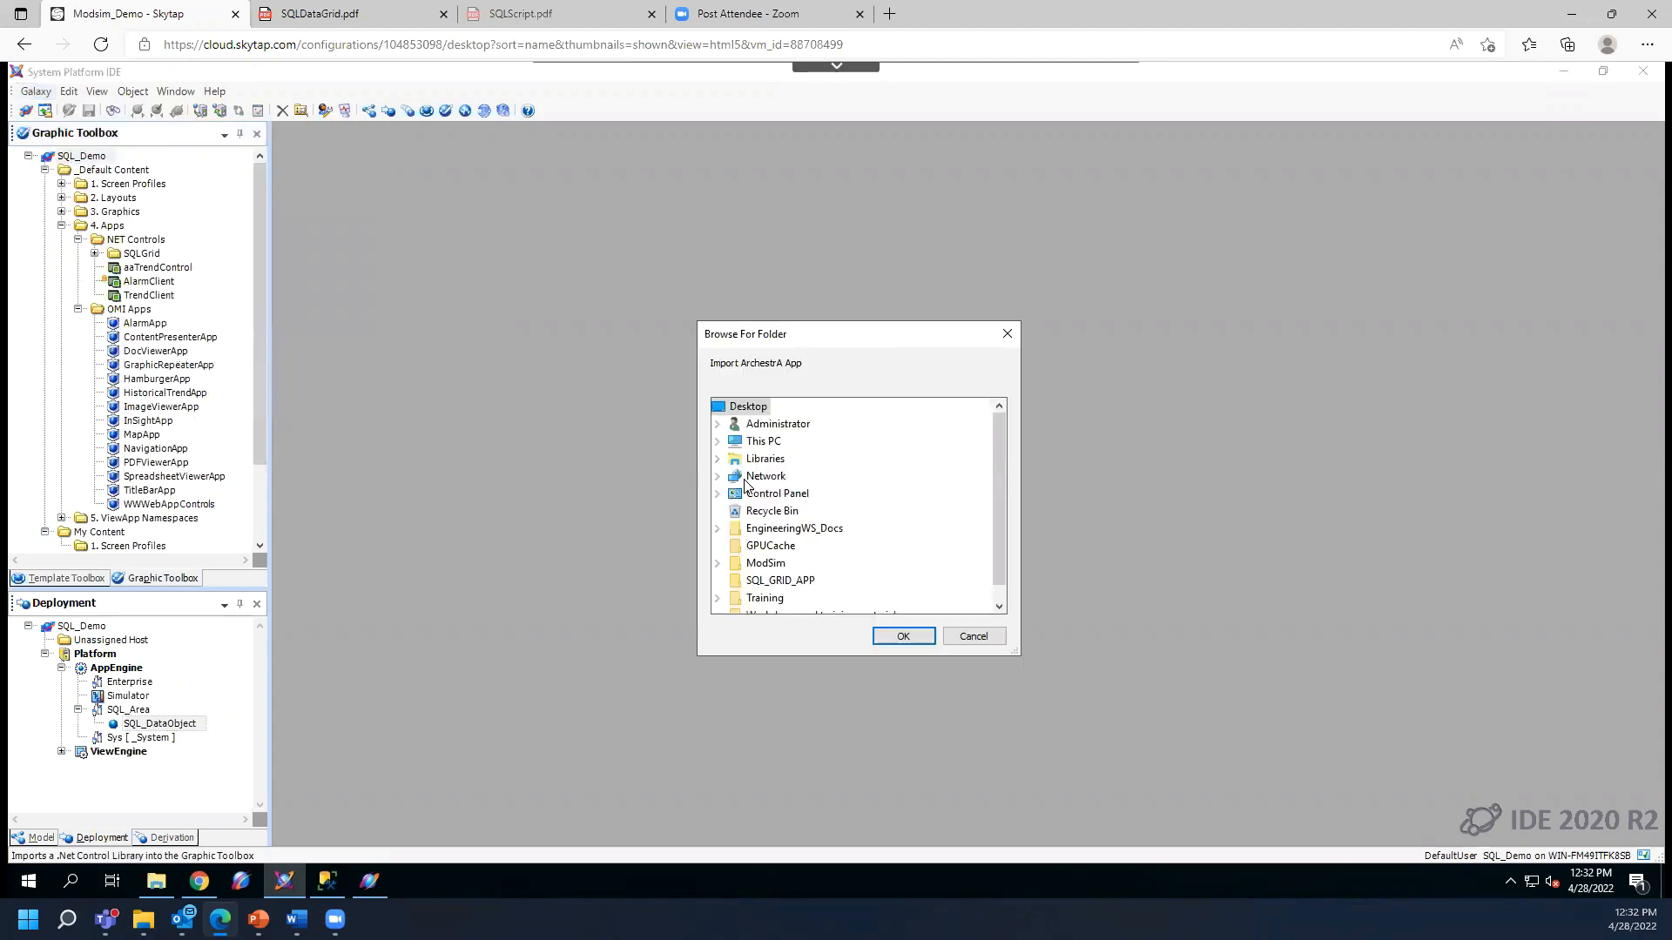
drag(1000, 519, 1001, 584)
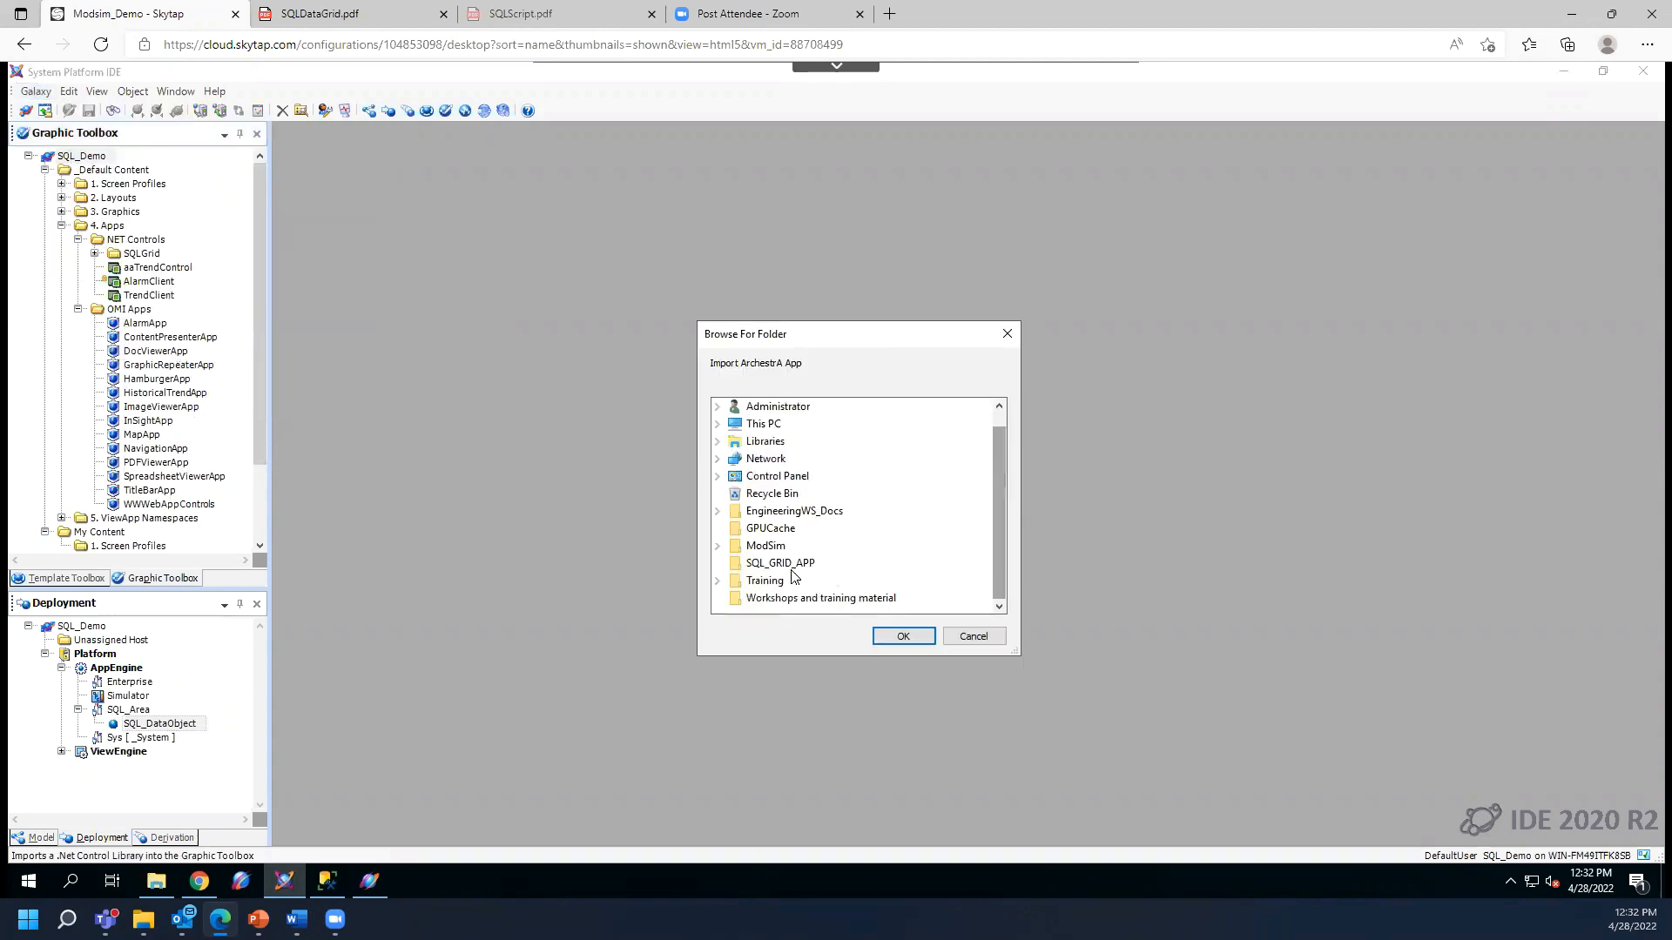
click(787, 569)
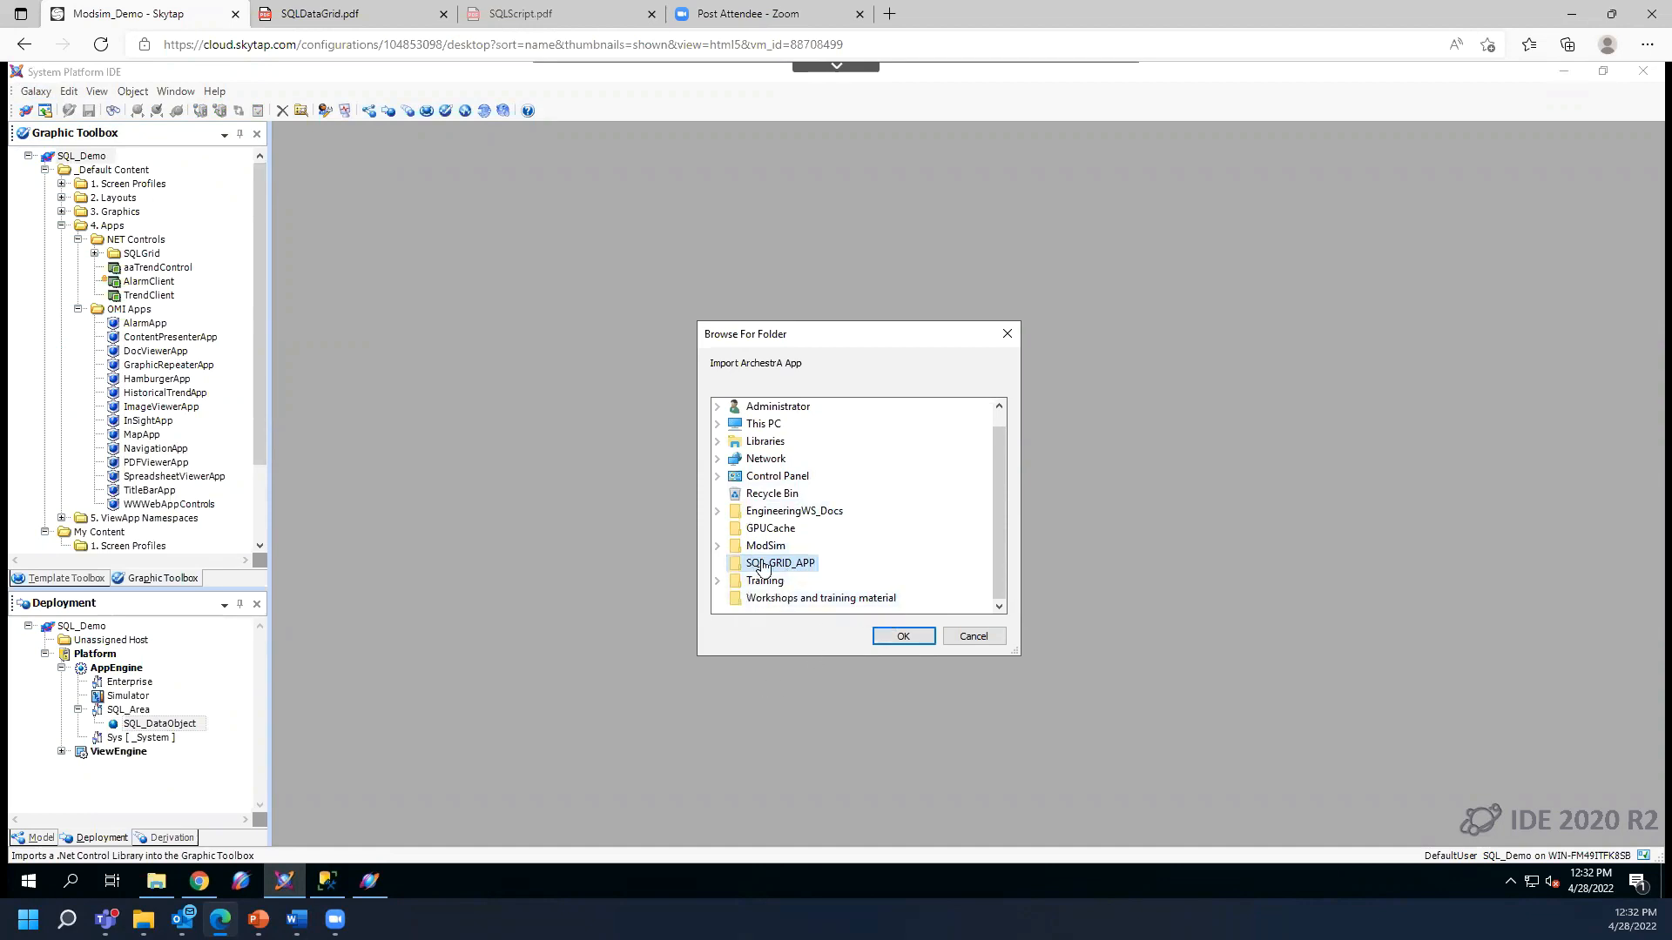
click(916, 643)
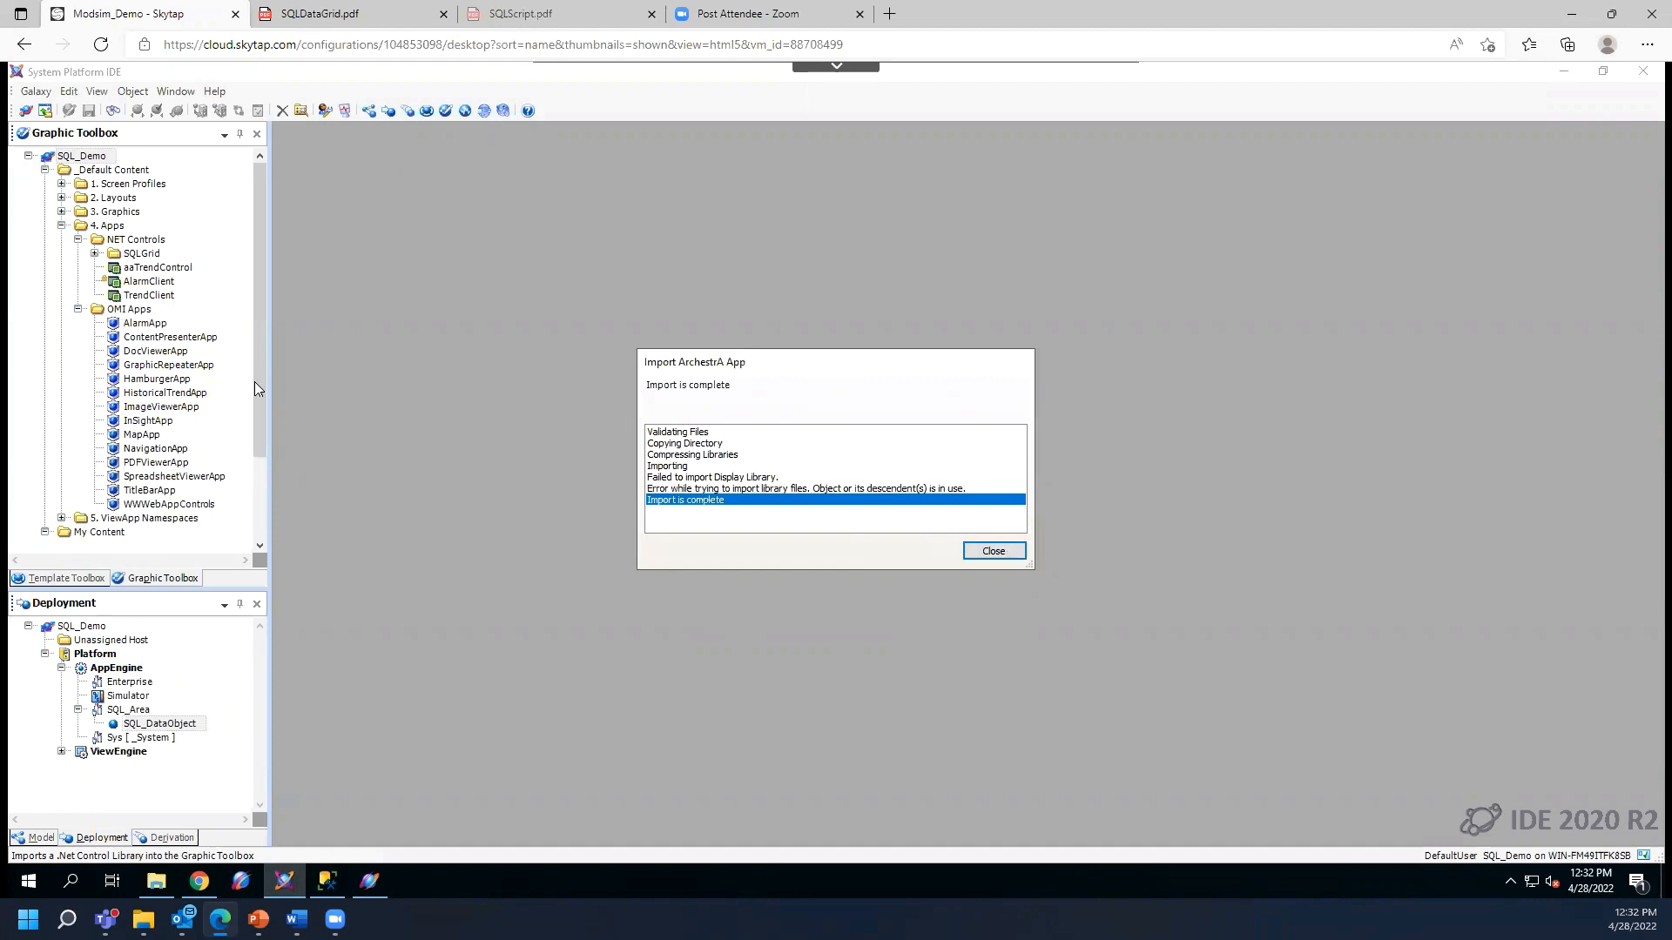
click(993, 551)
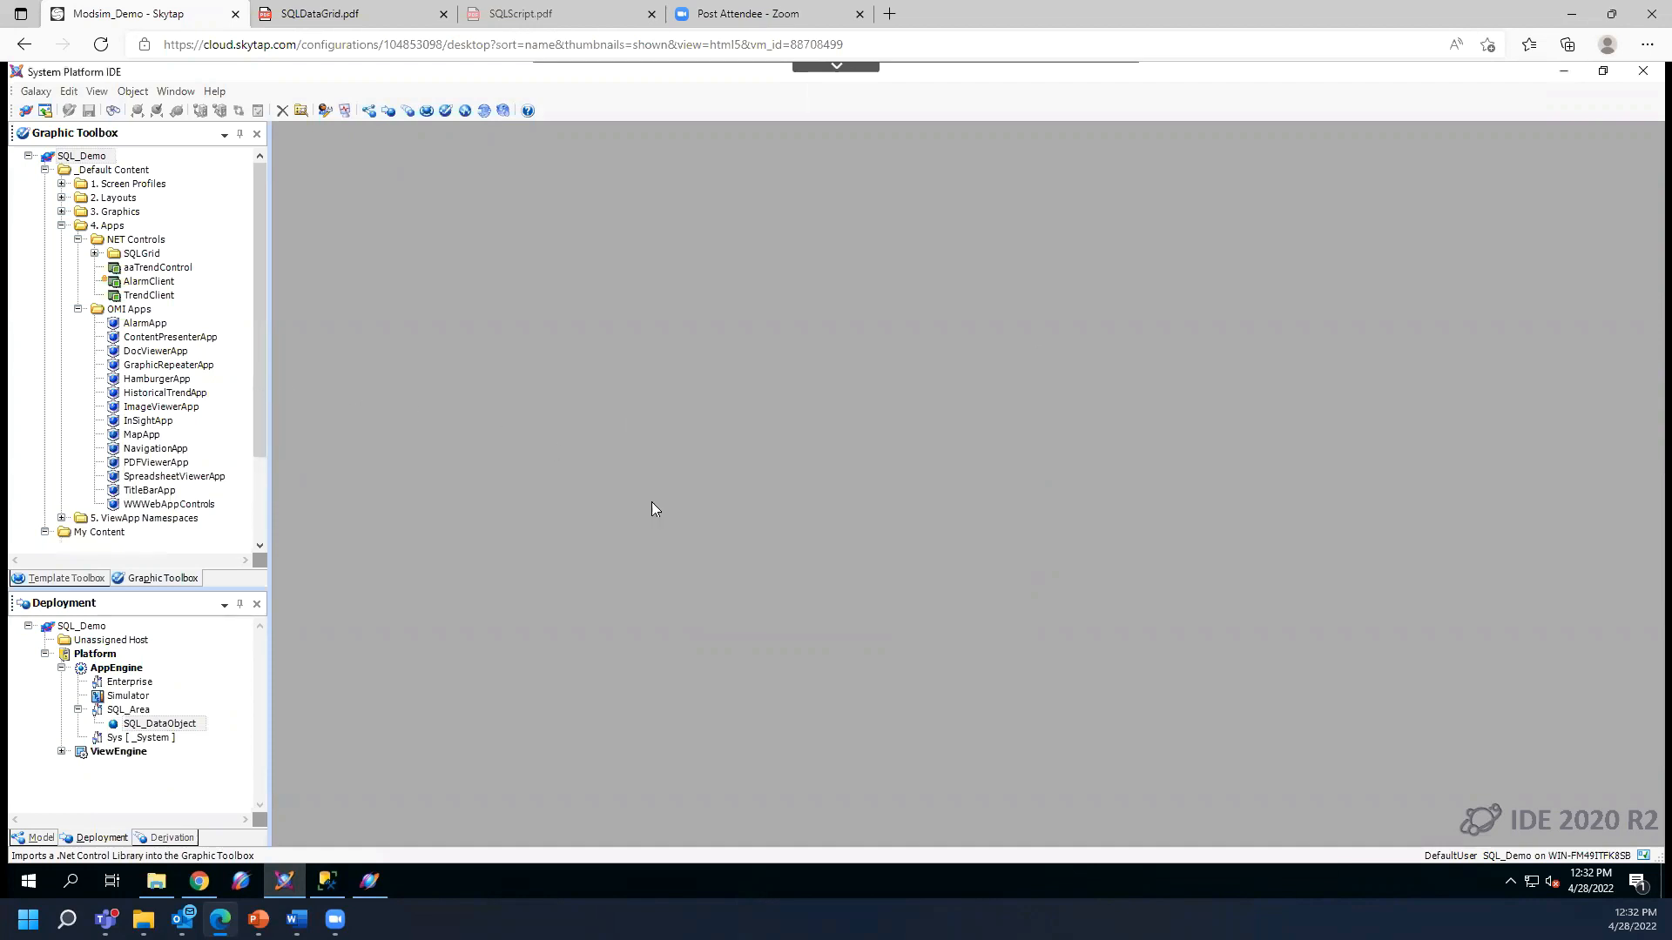
- Check in the imported SQL_GRID_APP001 app in the Graphic Toolbox without a comment
drag(263, 418, 261, 523)
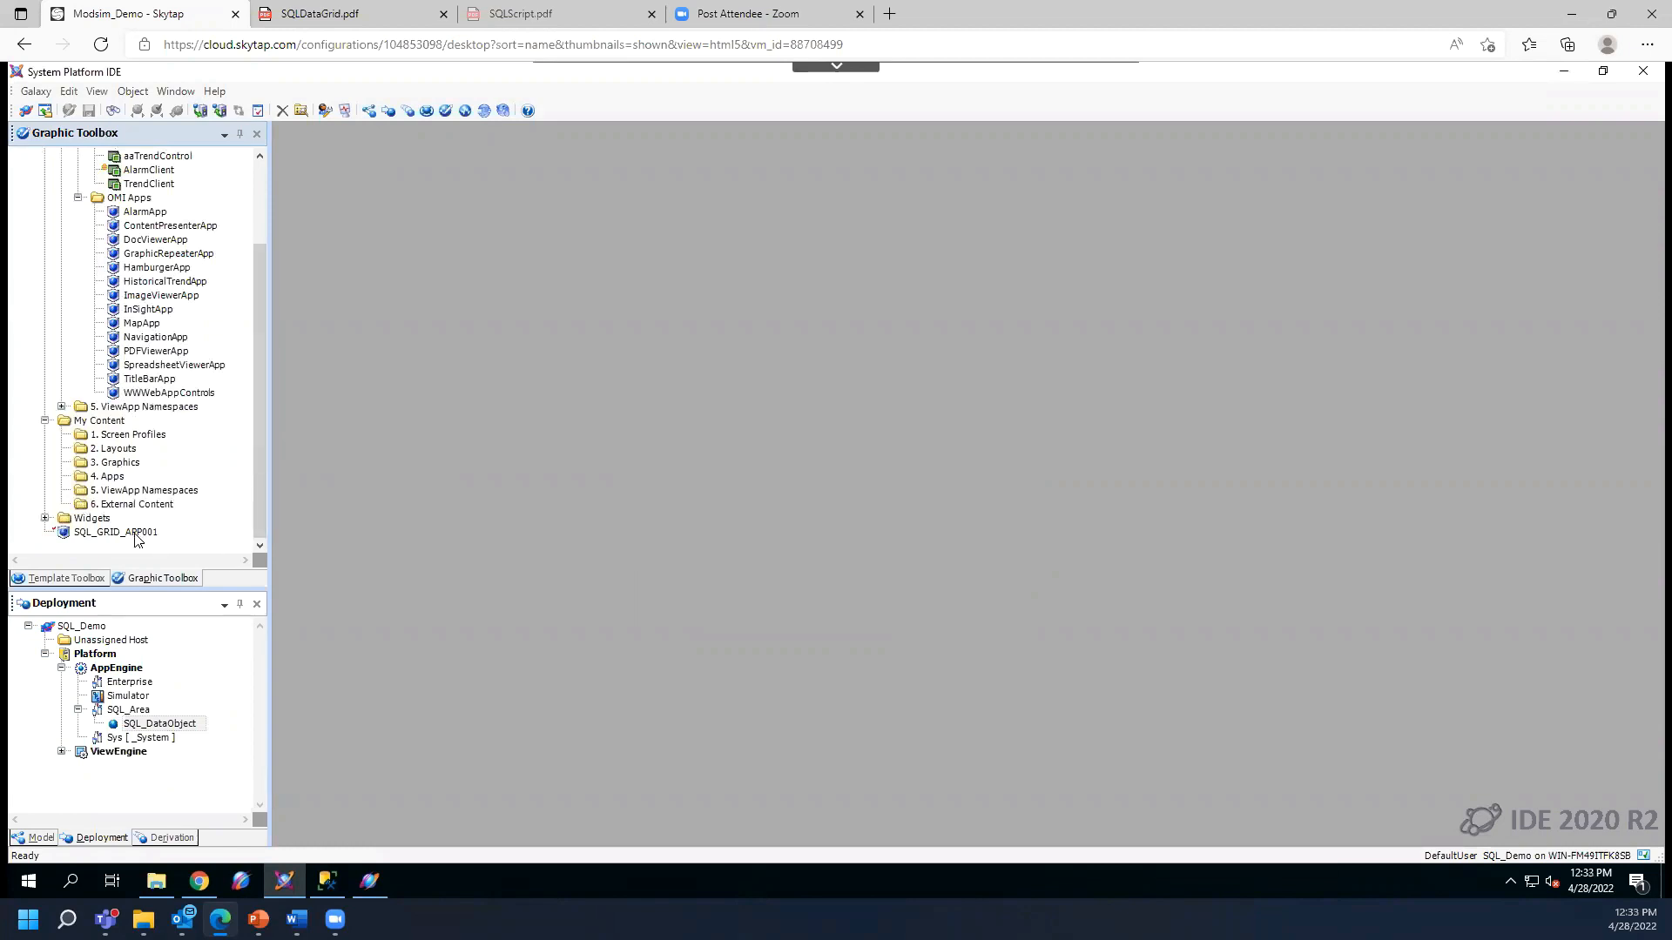
mouse_move(137, 540)
right_click(128, 535)
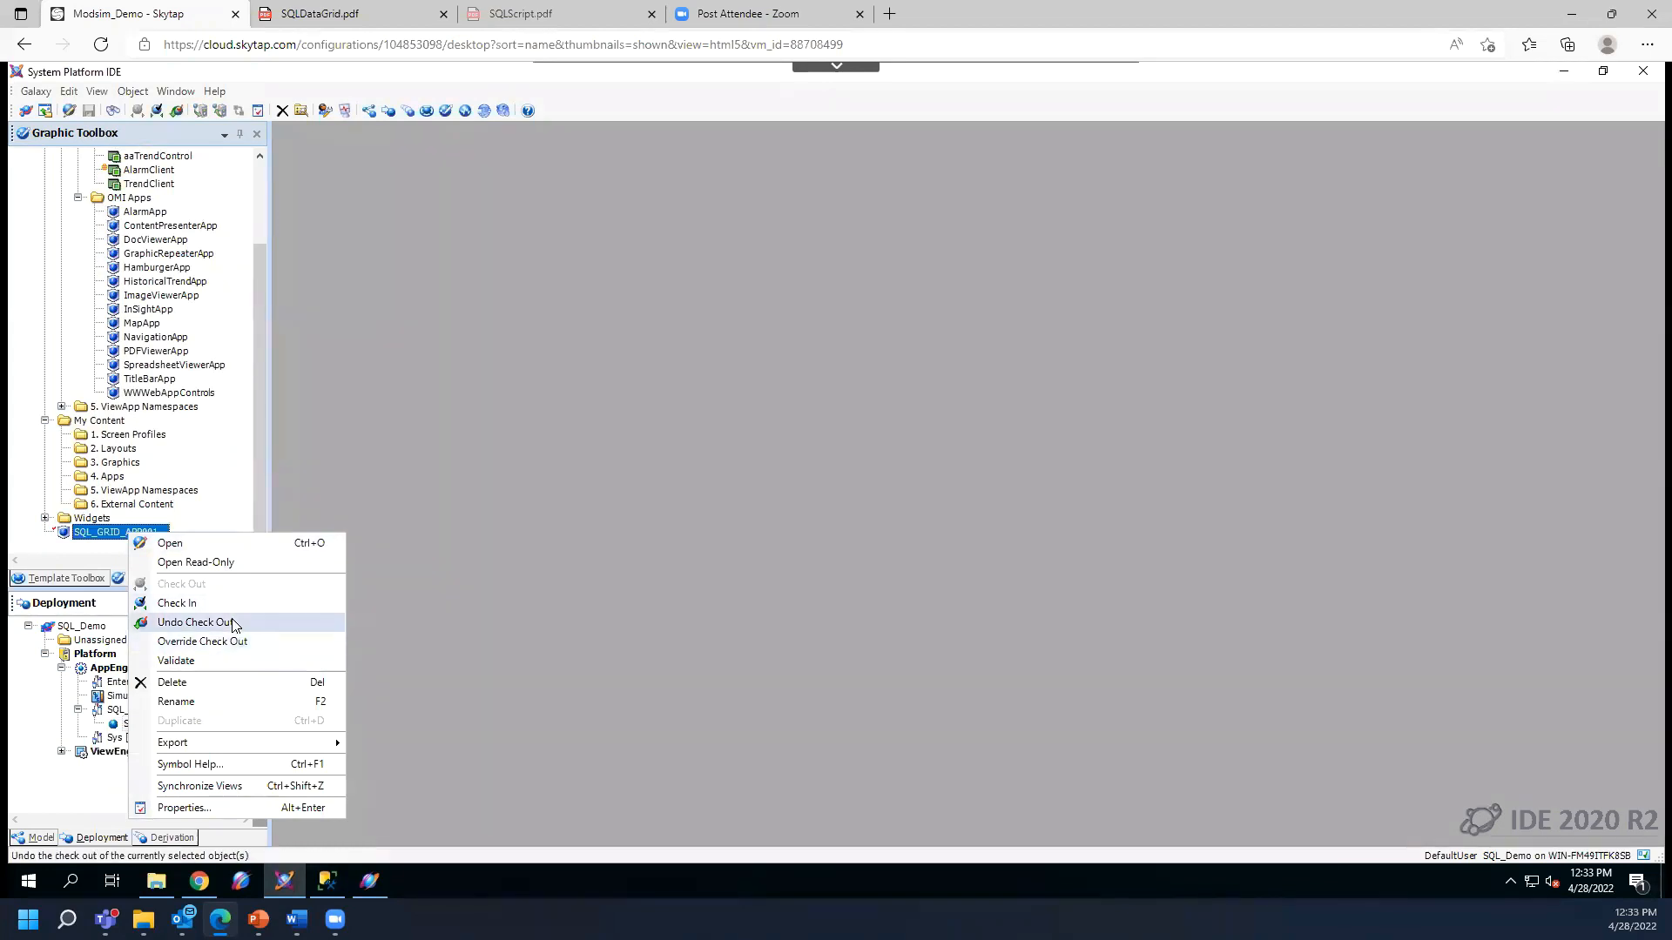
click(419, 592)
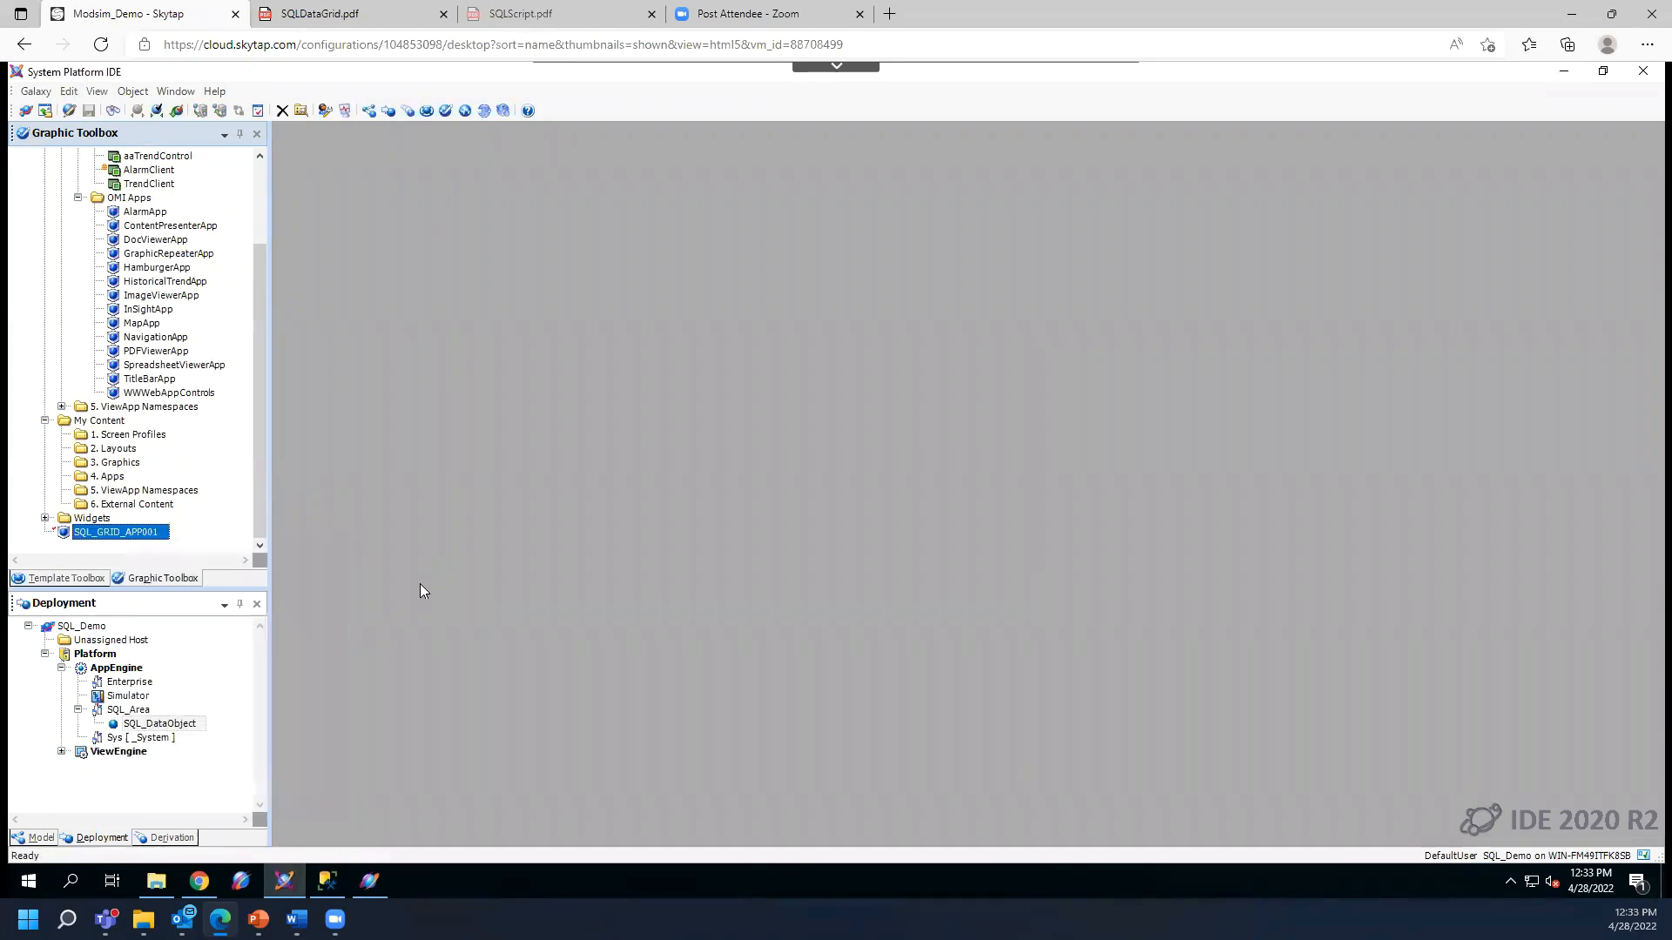
right_click(120, 538)
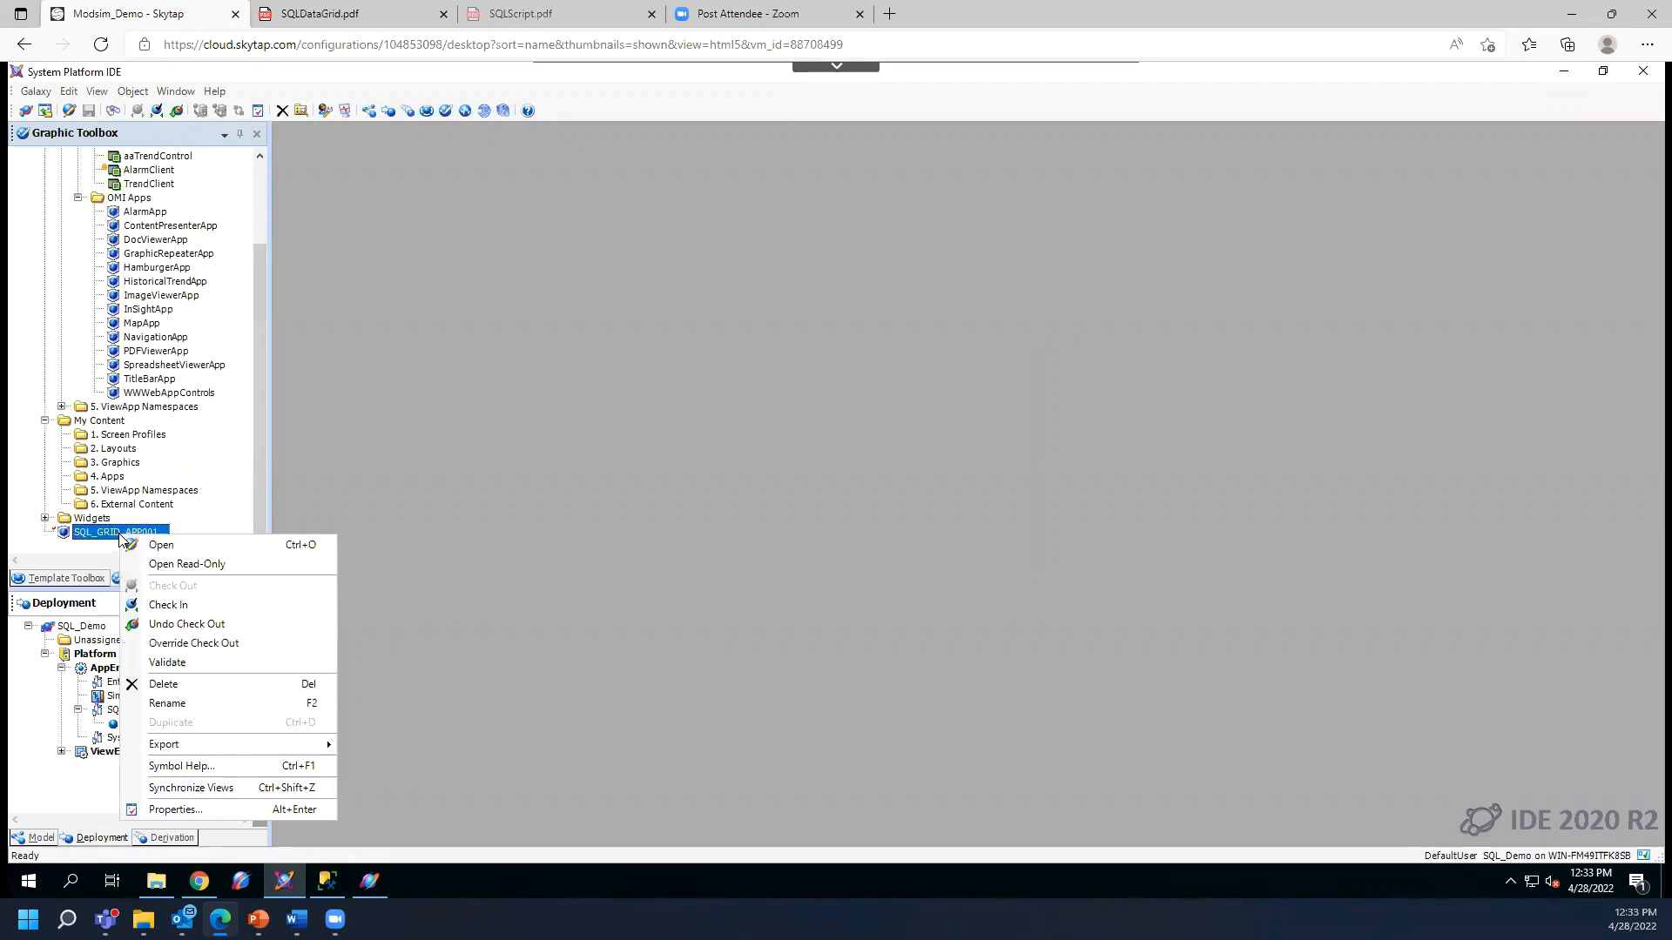
click(170, 605)
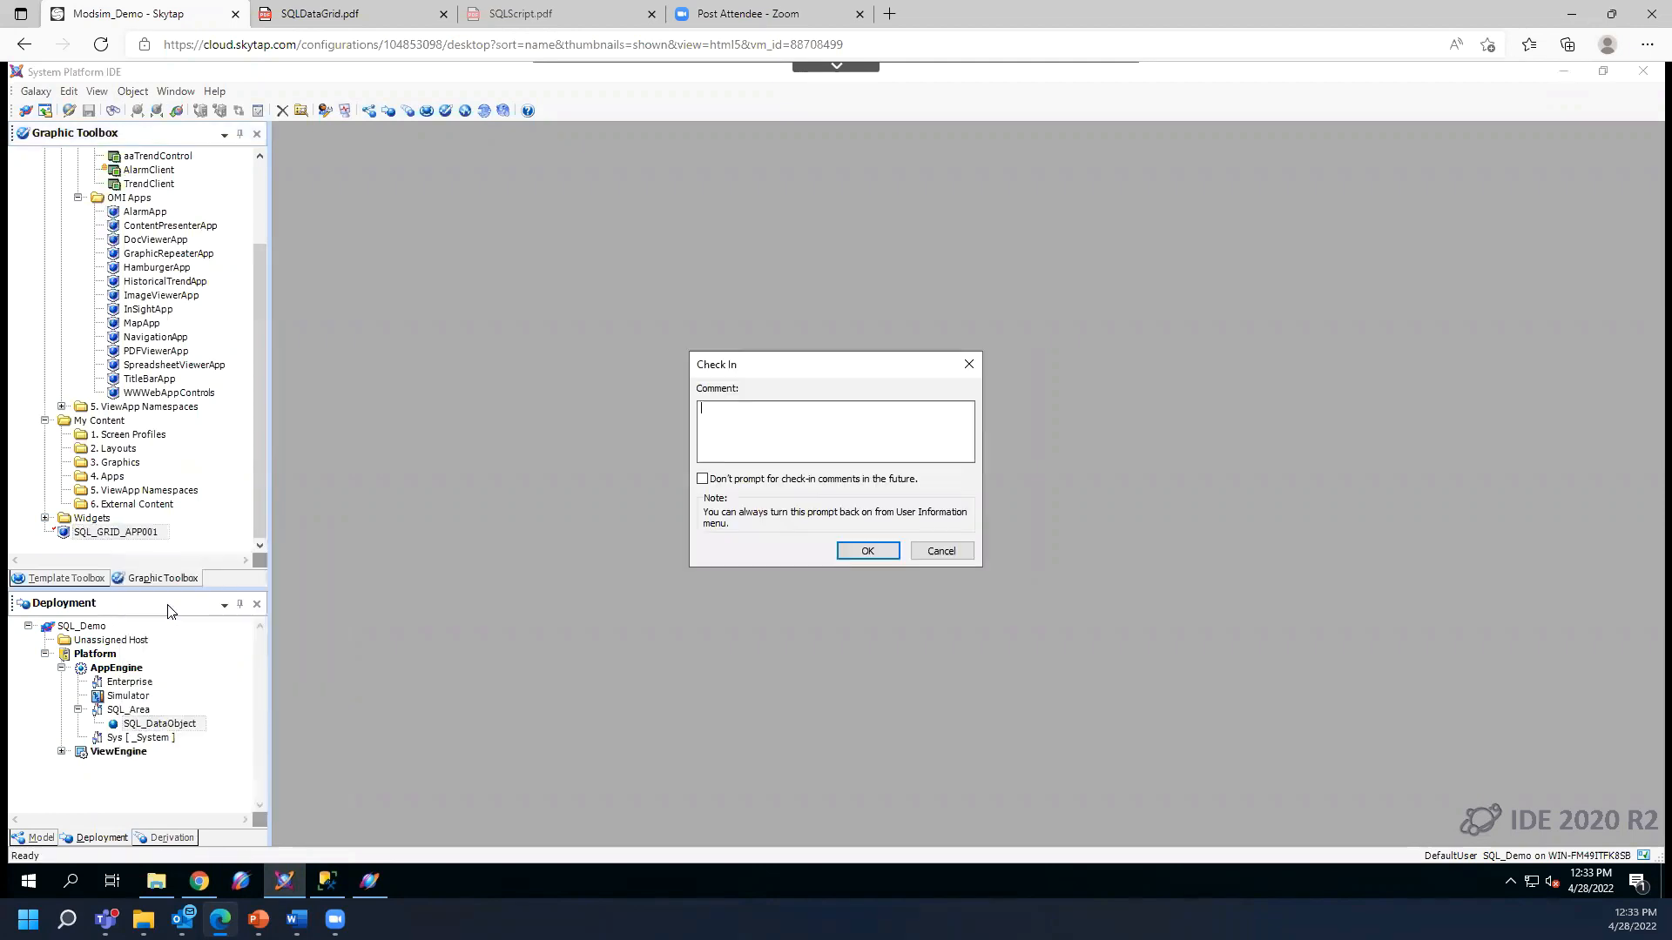
click(845, 558)
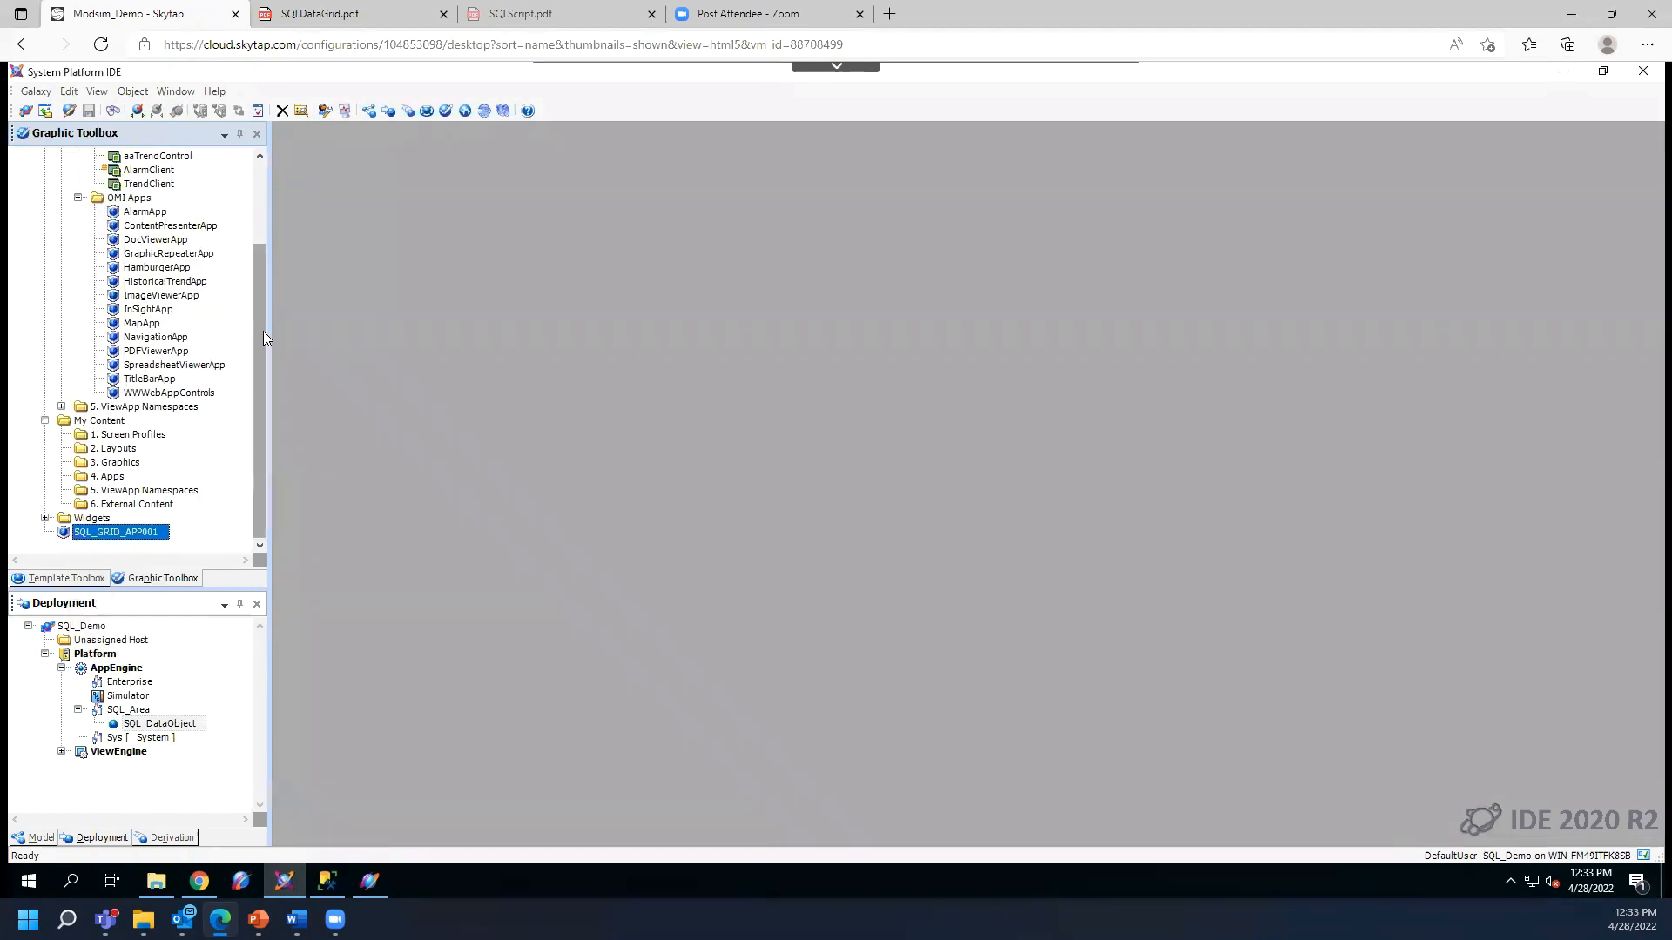
- Collapse the _Default Content folder and create a screen profile with the default name under My Content's 1. Screen Profiles
click(259, 174)
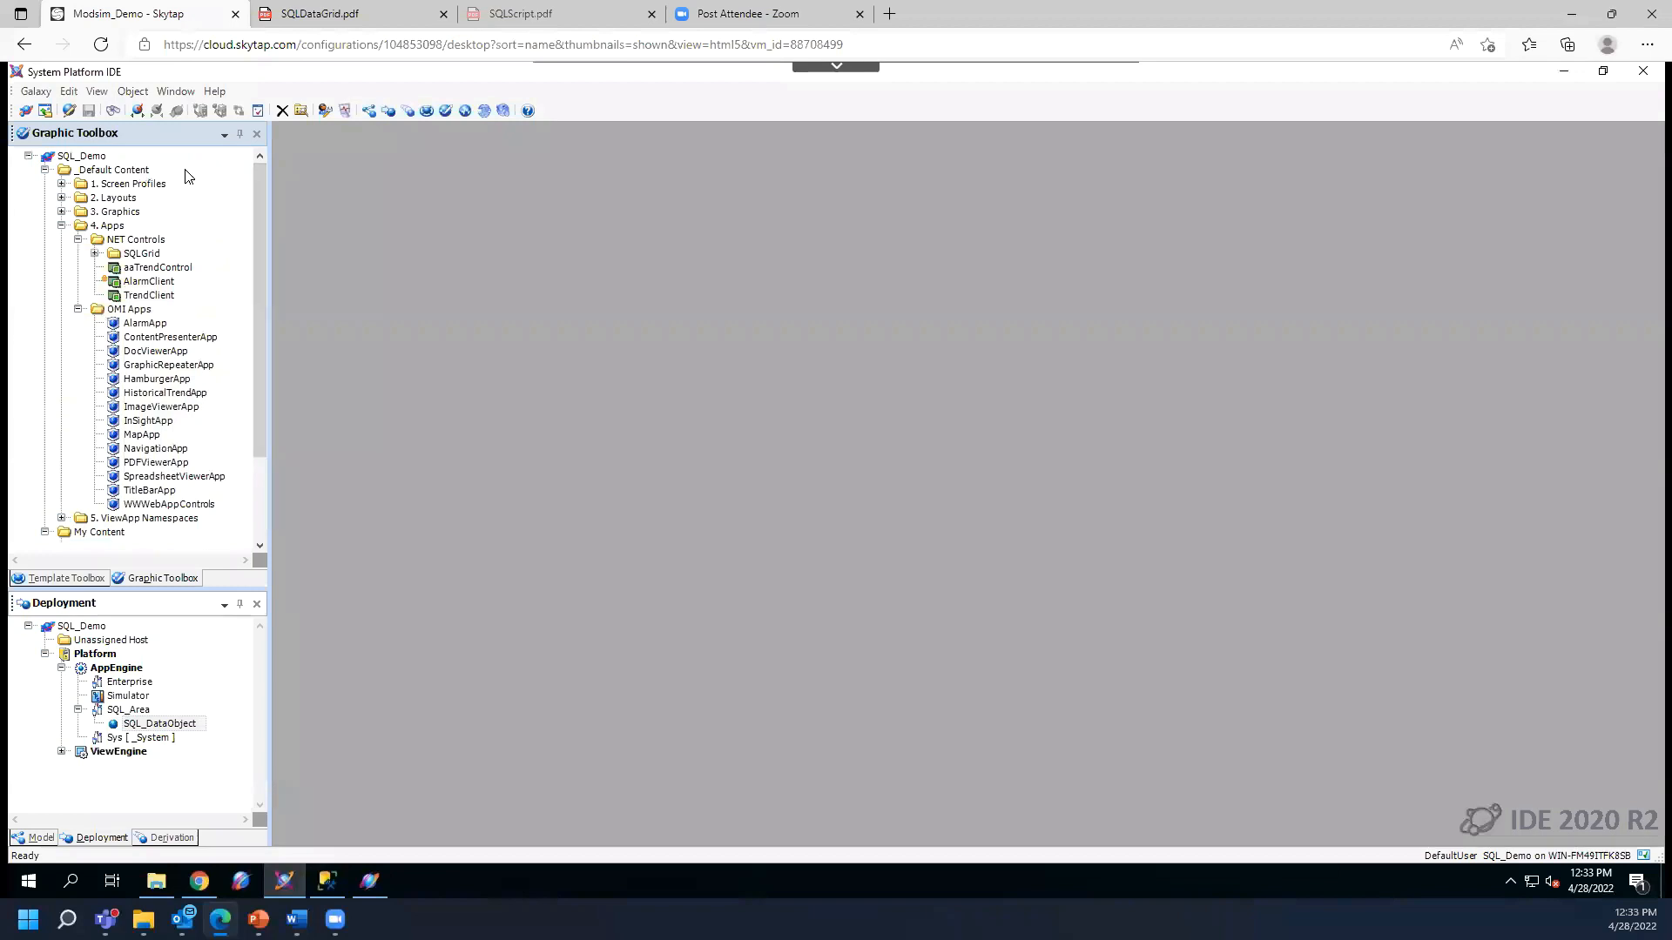
click(61, 183)
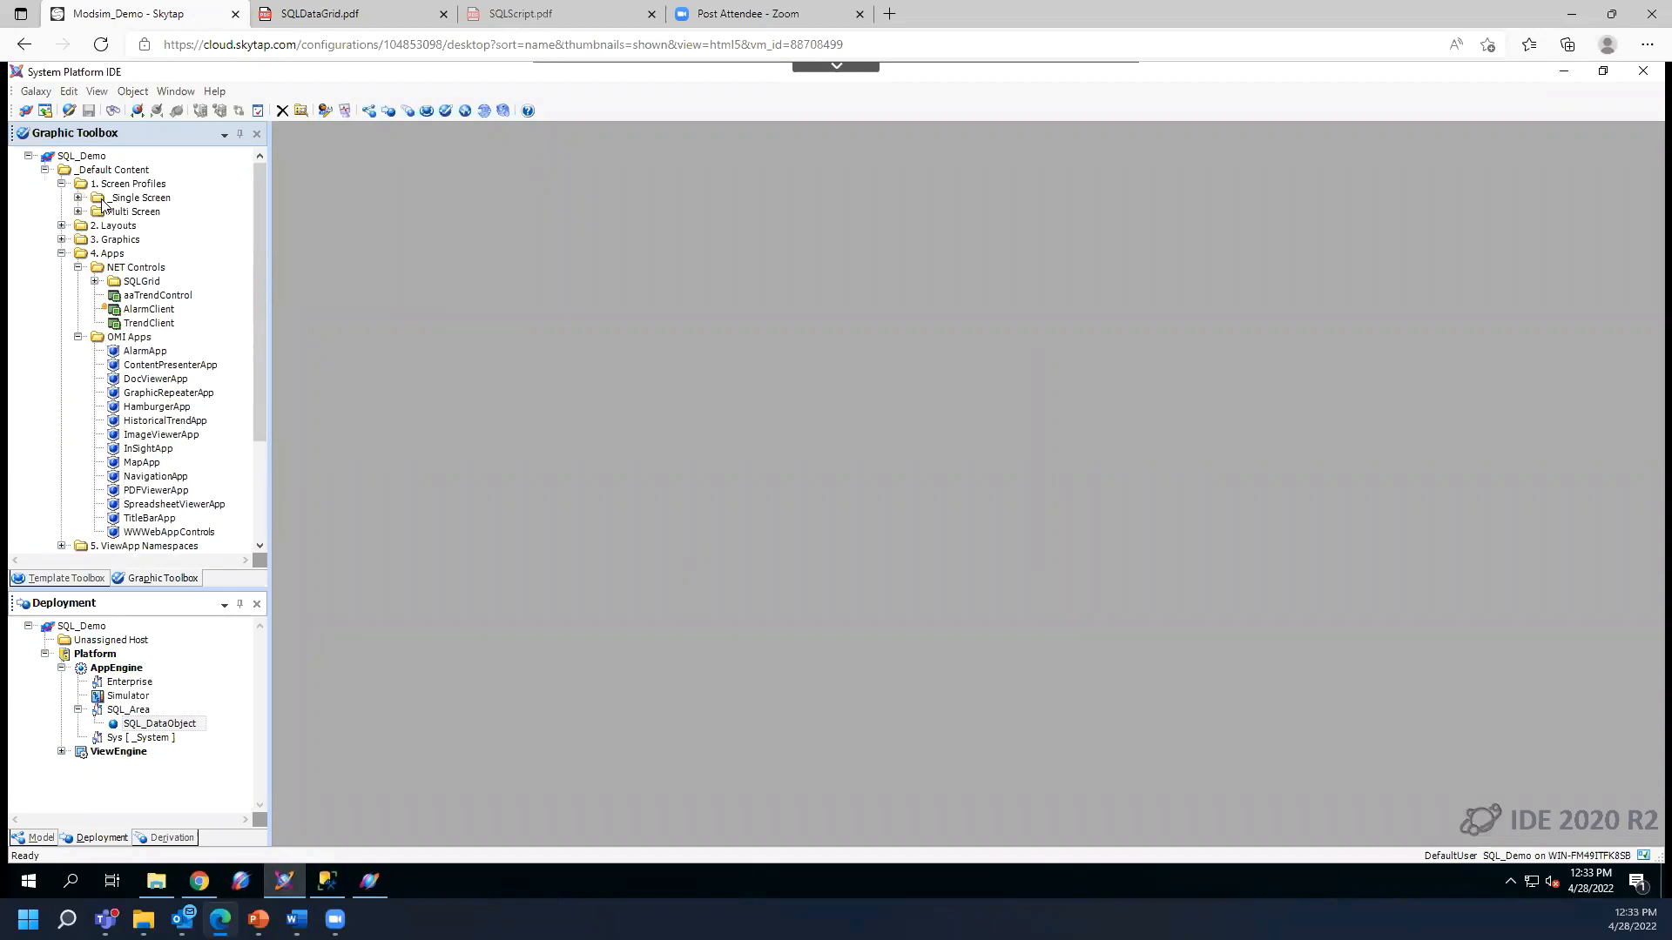
click(62, 185)
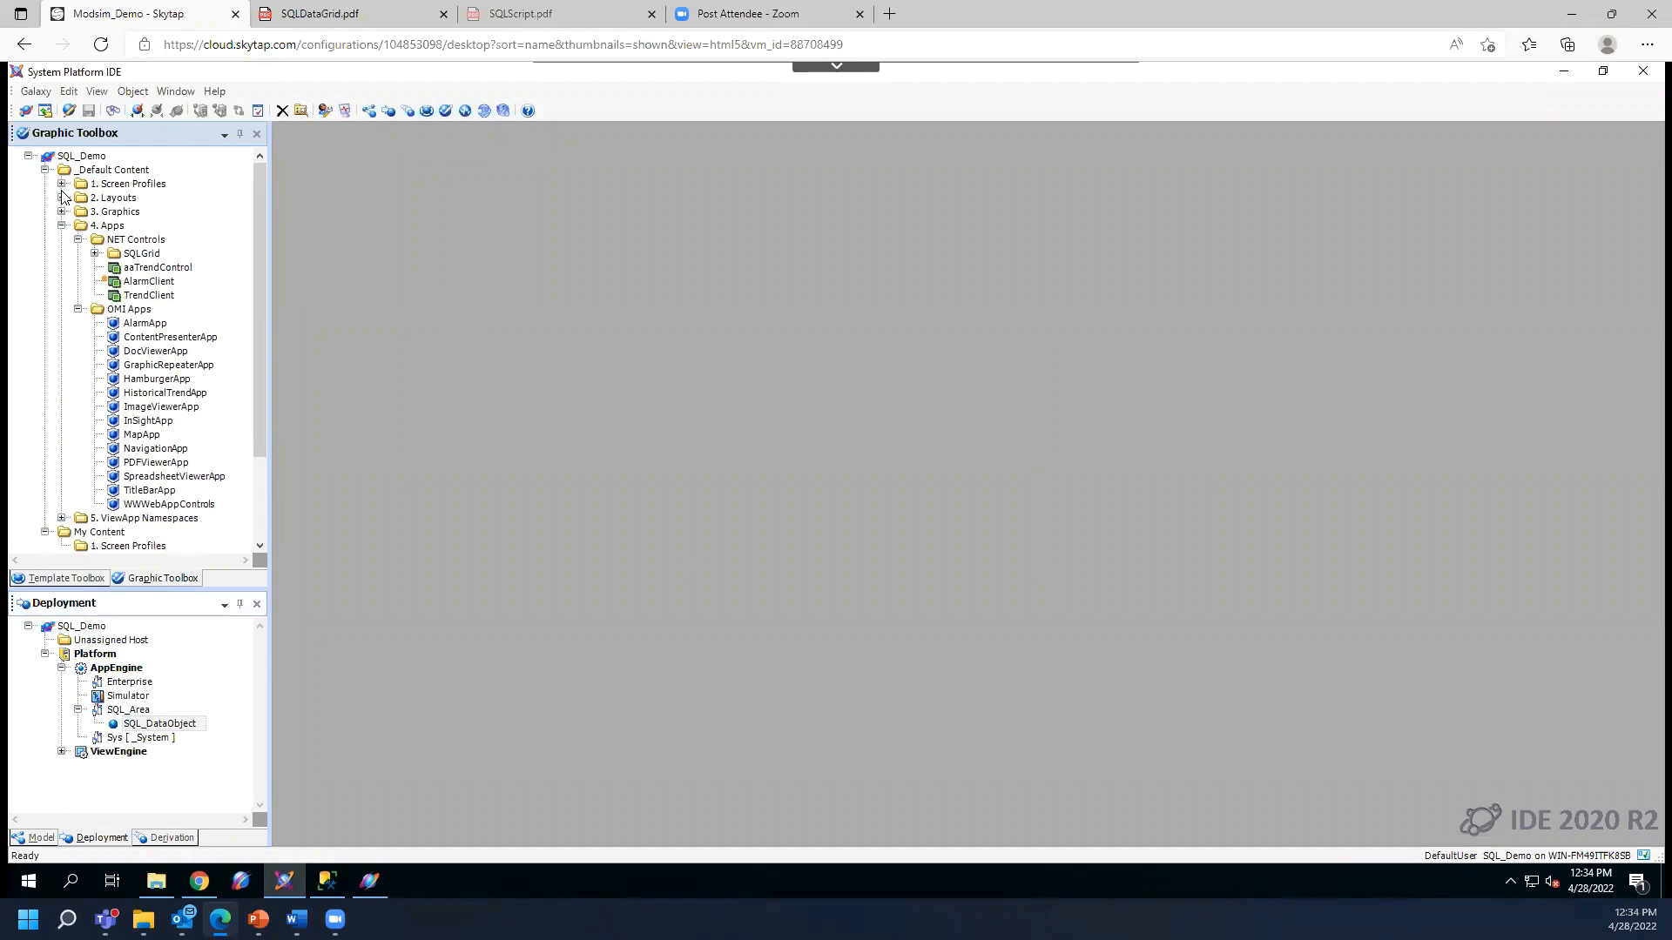
click(45, 169)
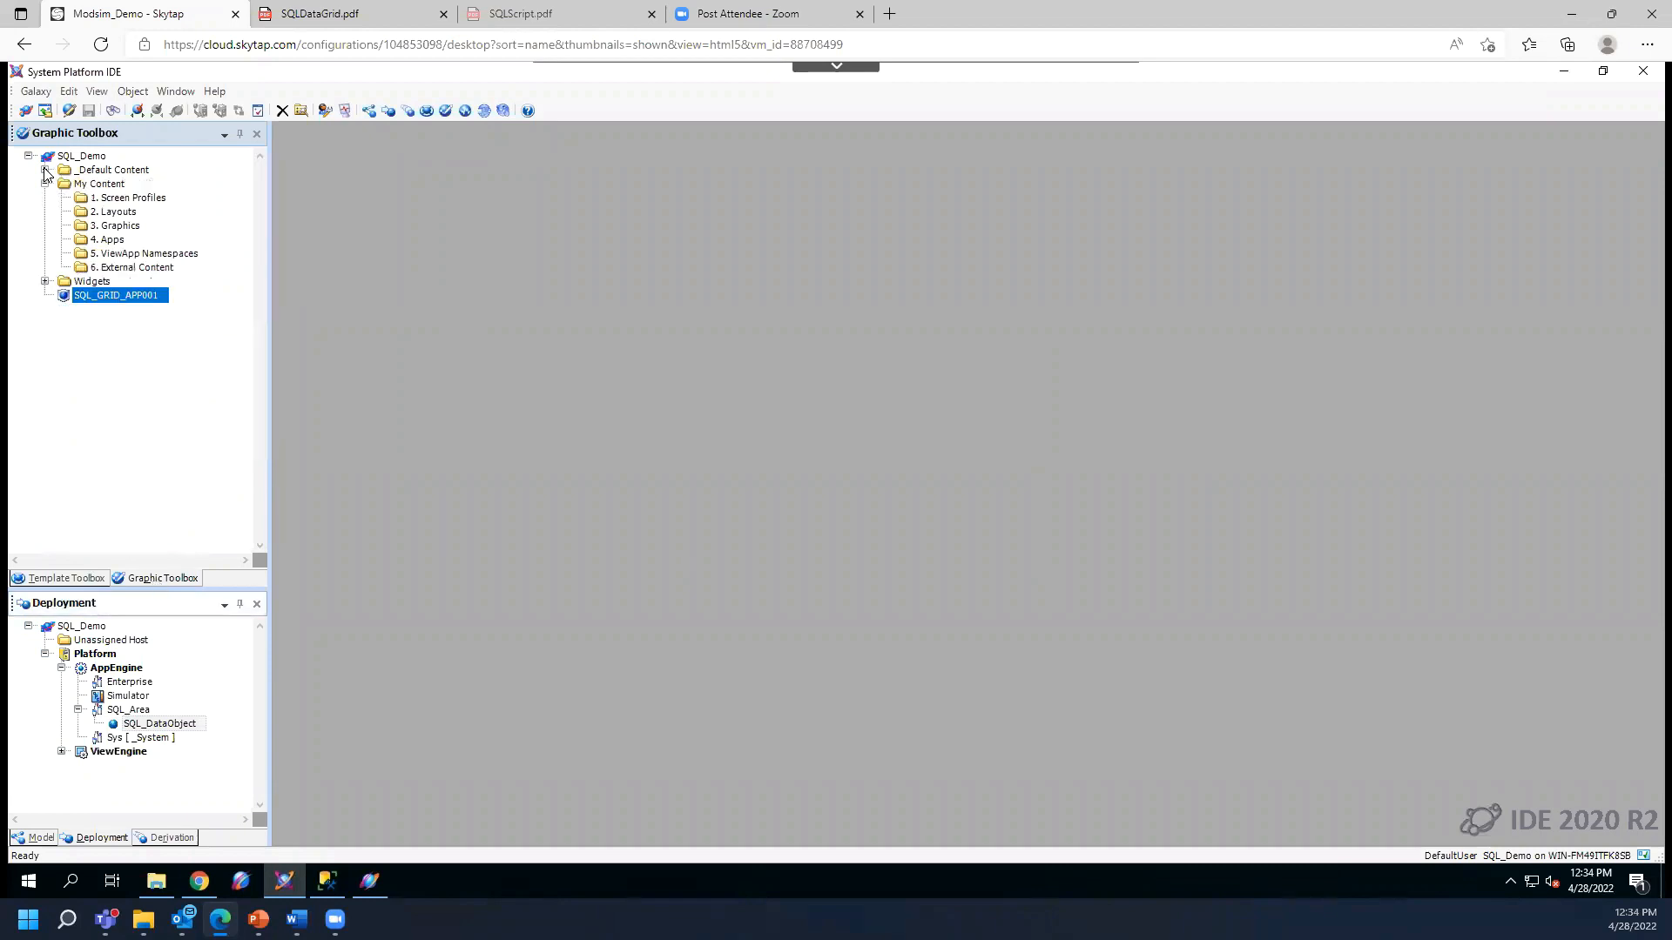
right_click(110, 200)
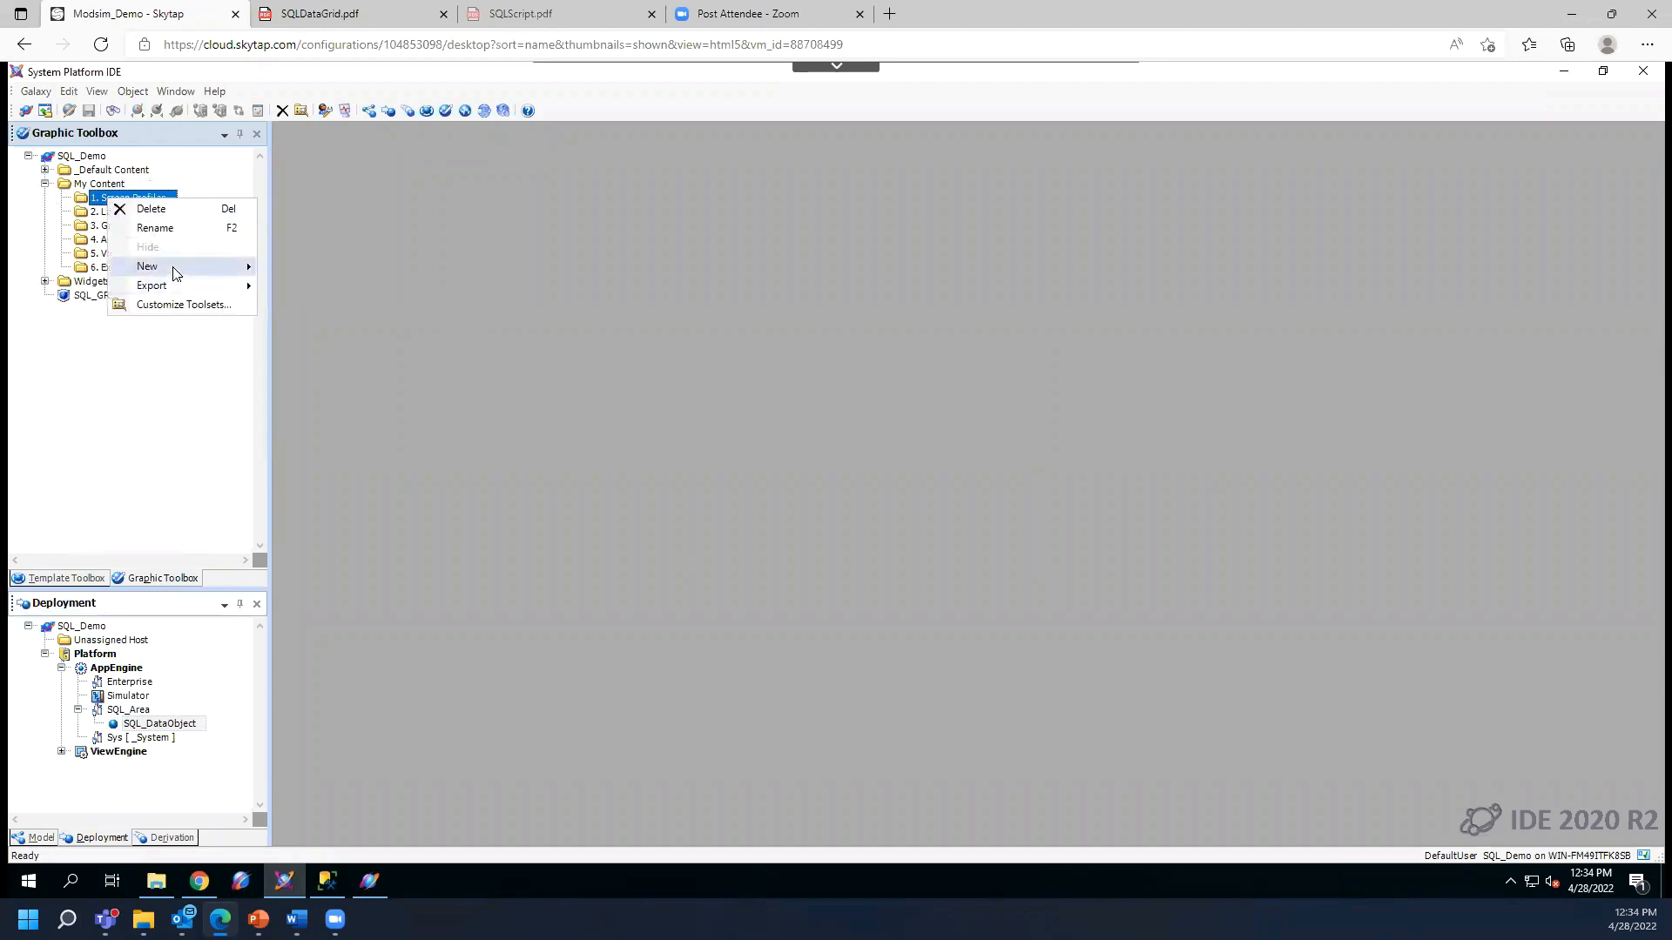
mouse_move(174, 268)
click(325, 287)
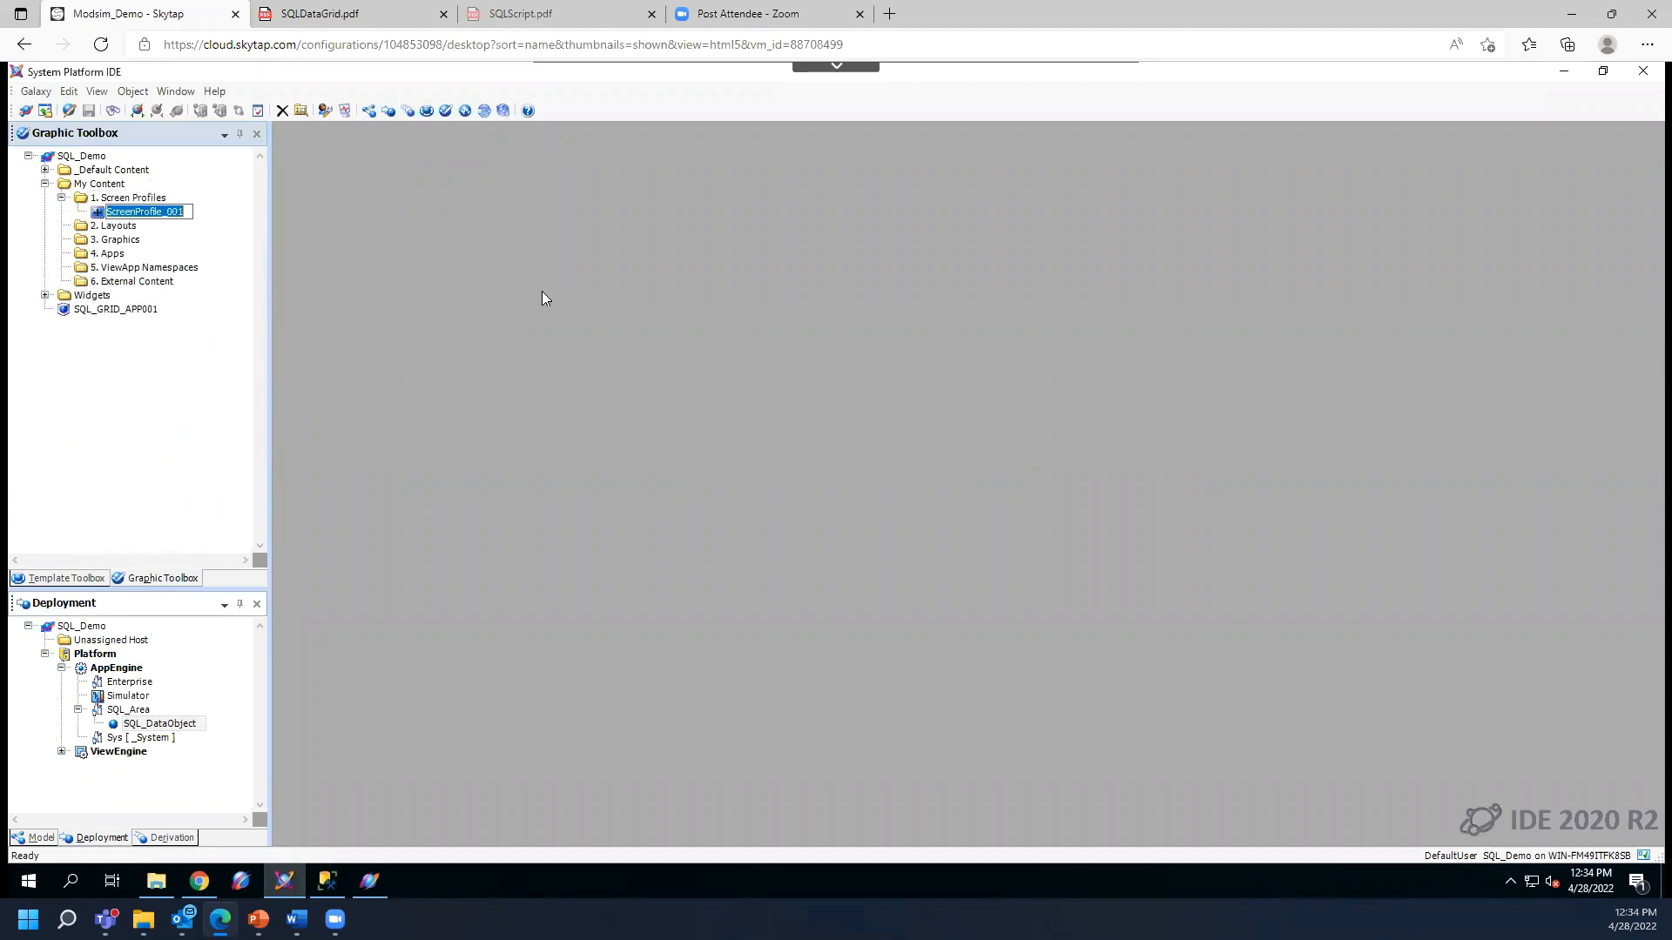
key(Return)
- Create a layout named SQL_Layout under My Content's 2. Layouts and open it for editing
right_click(120, 230)
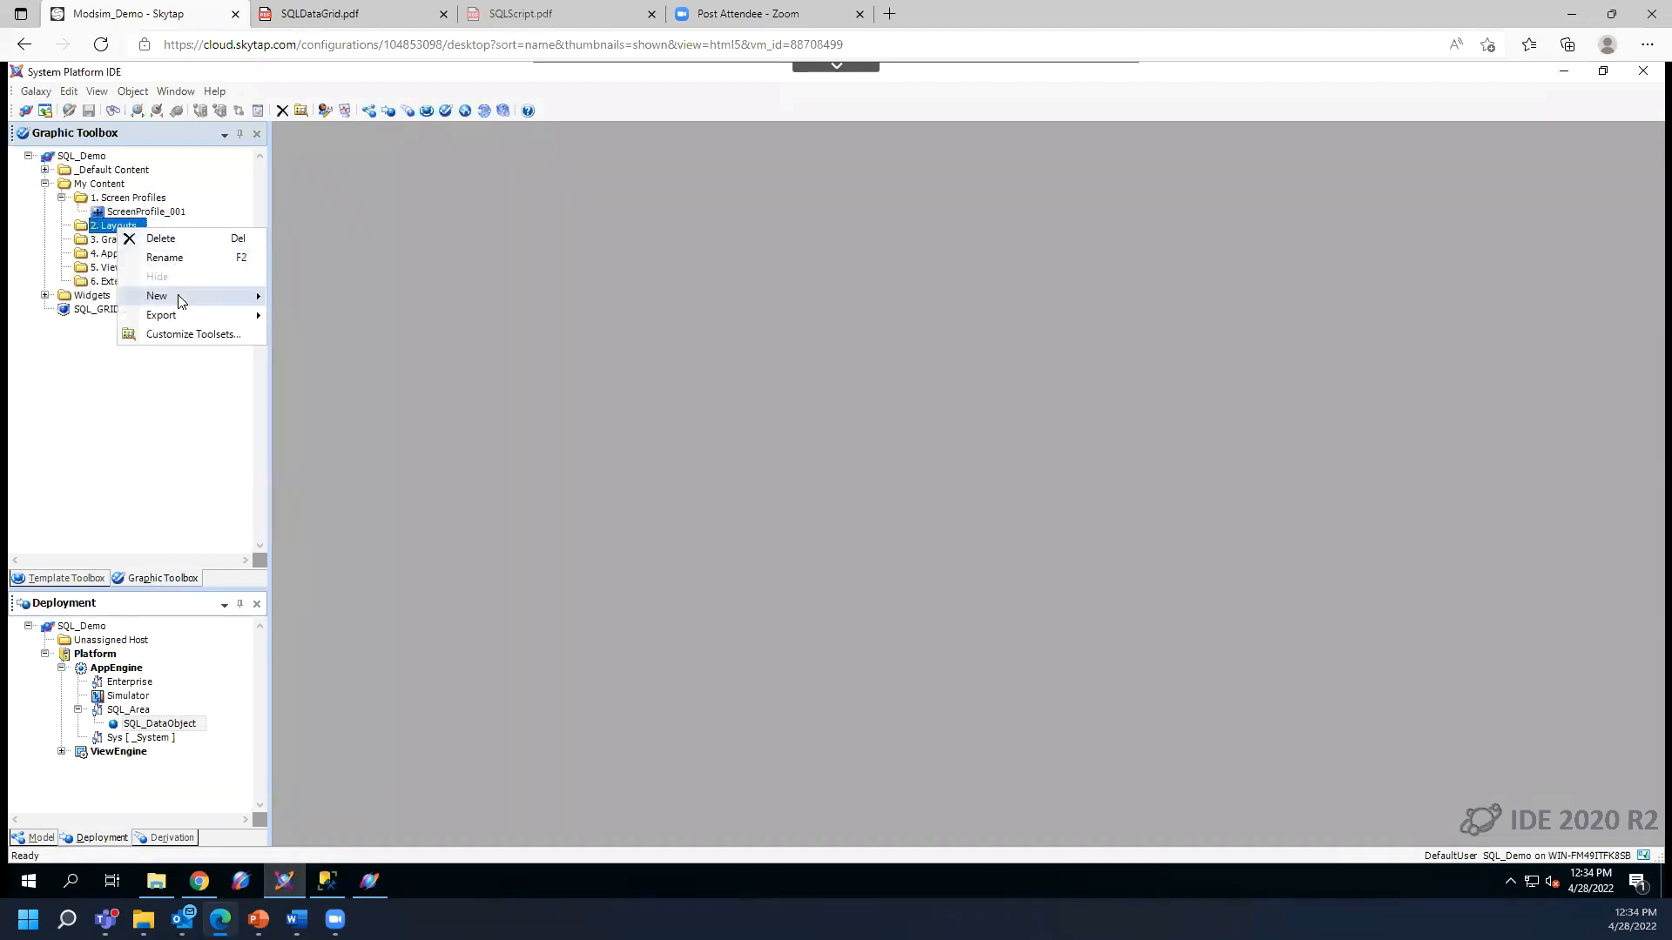
mouse_move(179, 297)
click(345, 336)
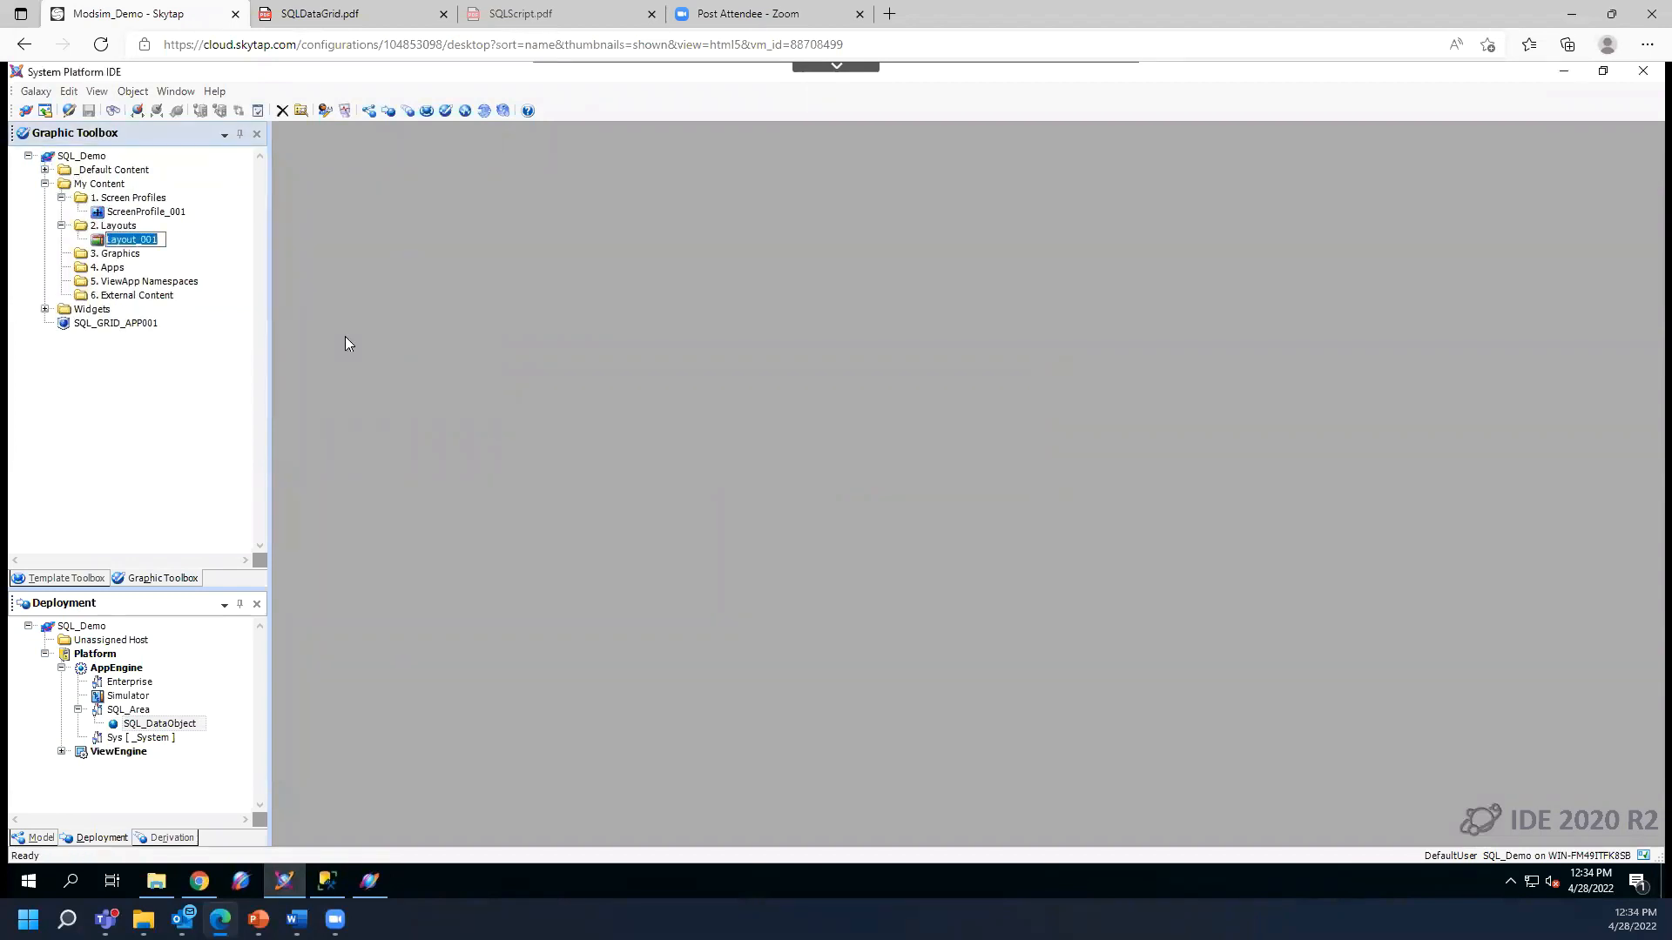
text(SQL_Layout)
key(Return)
double_click(126, 242)
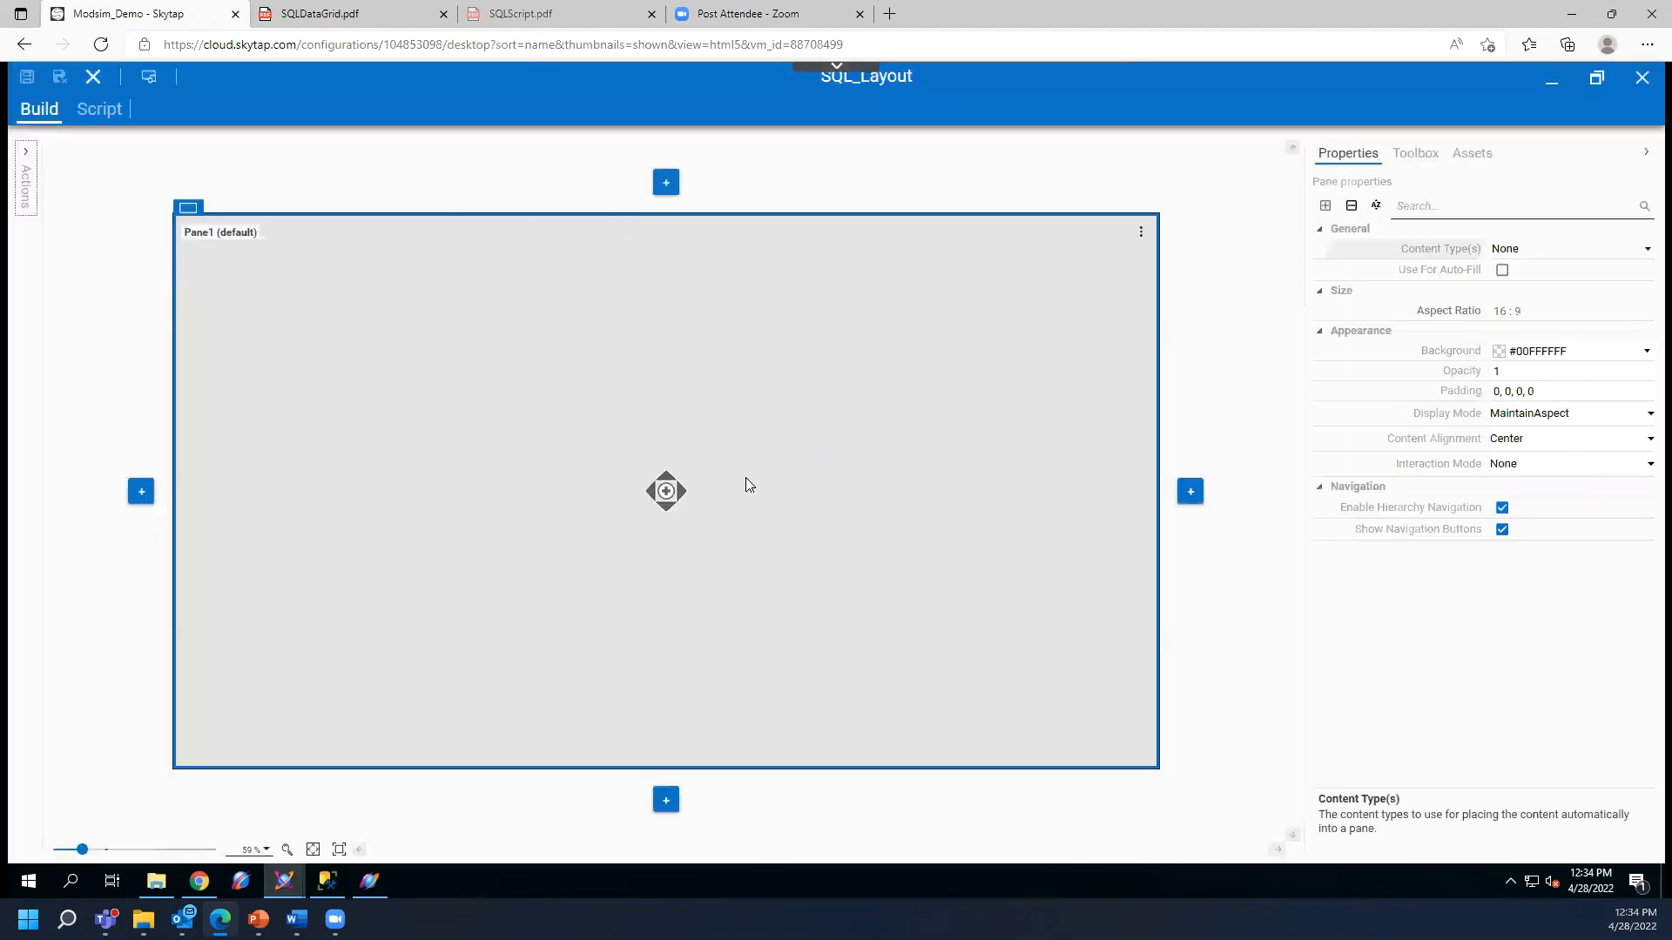
click(669, 478)
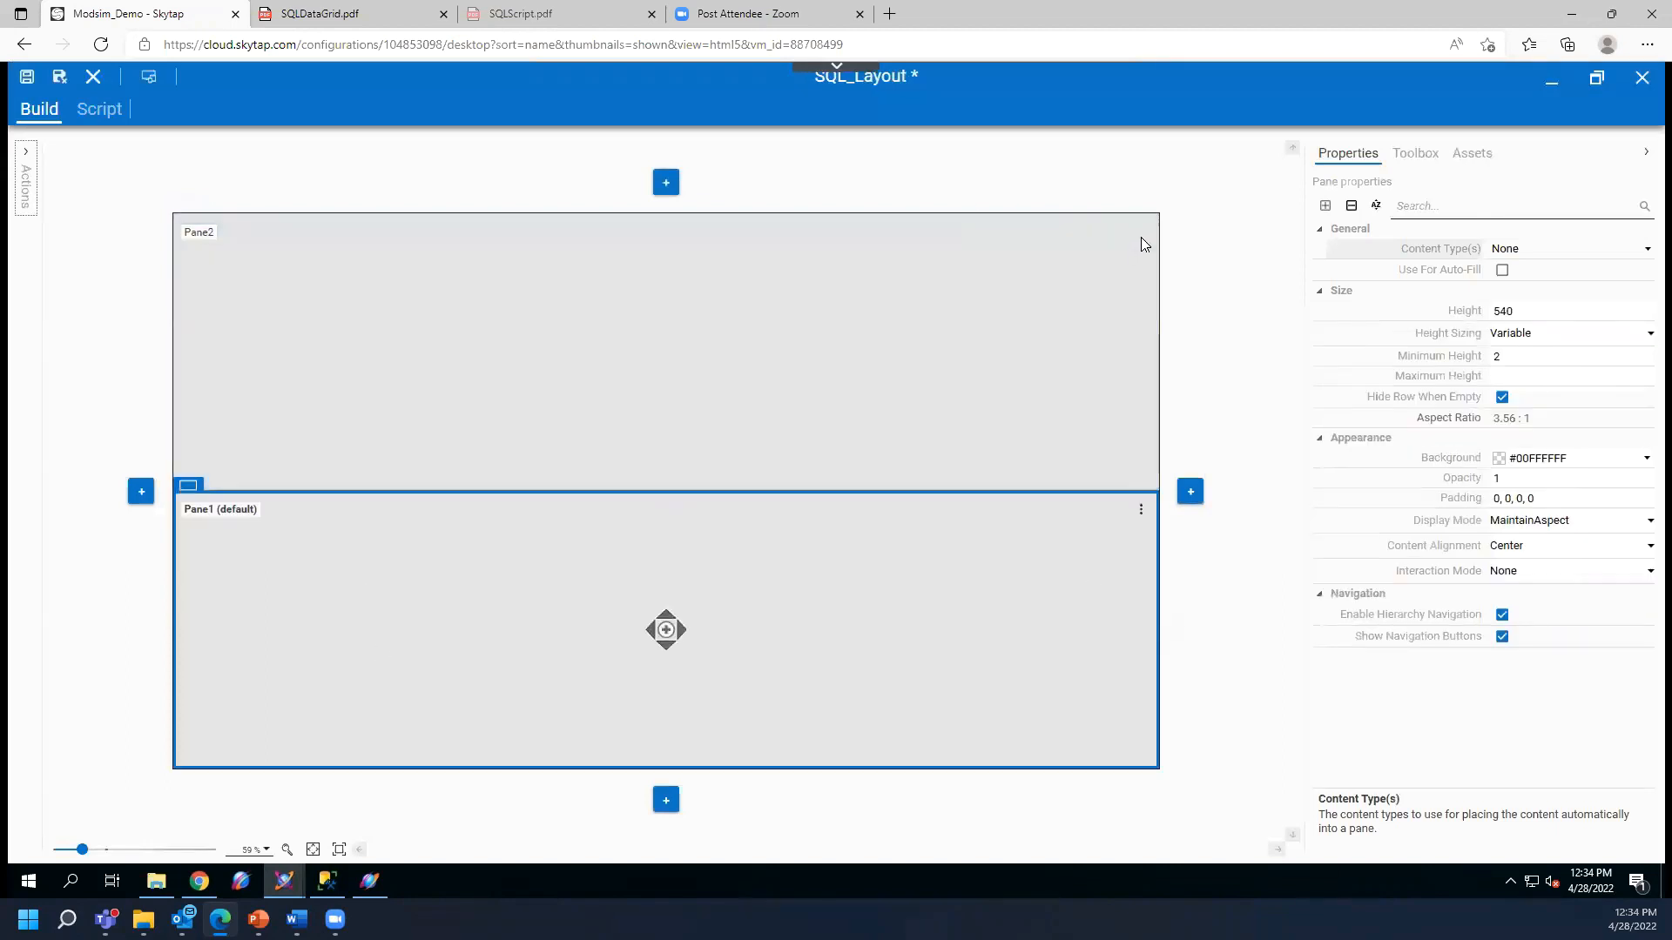
click(1141, 233)
click(1044, 316)
click(1139, 232)
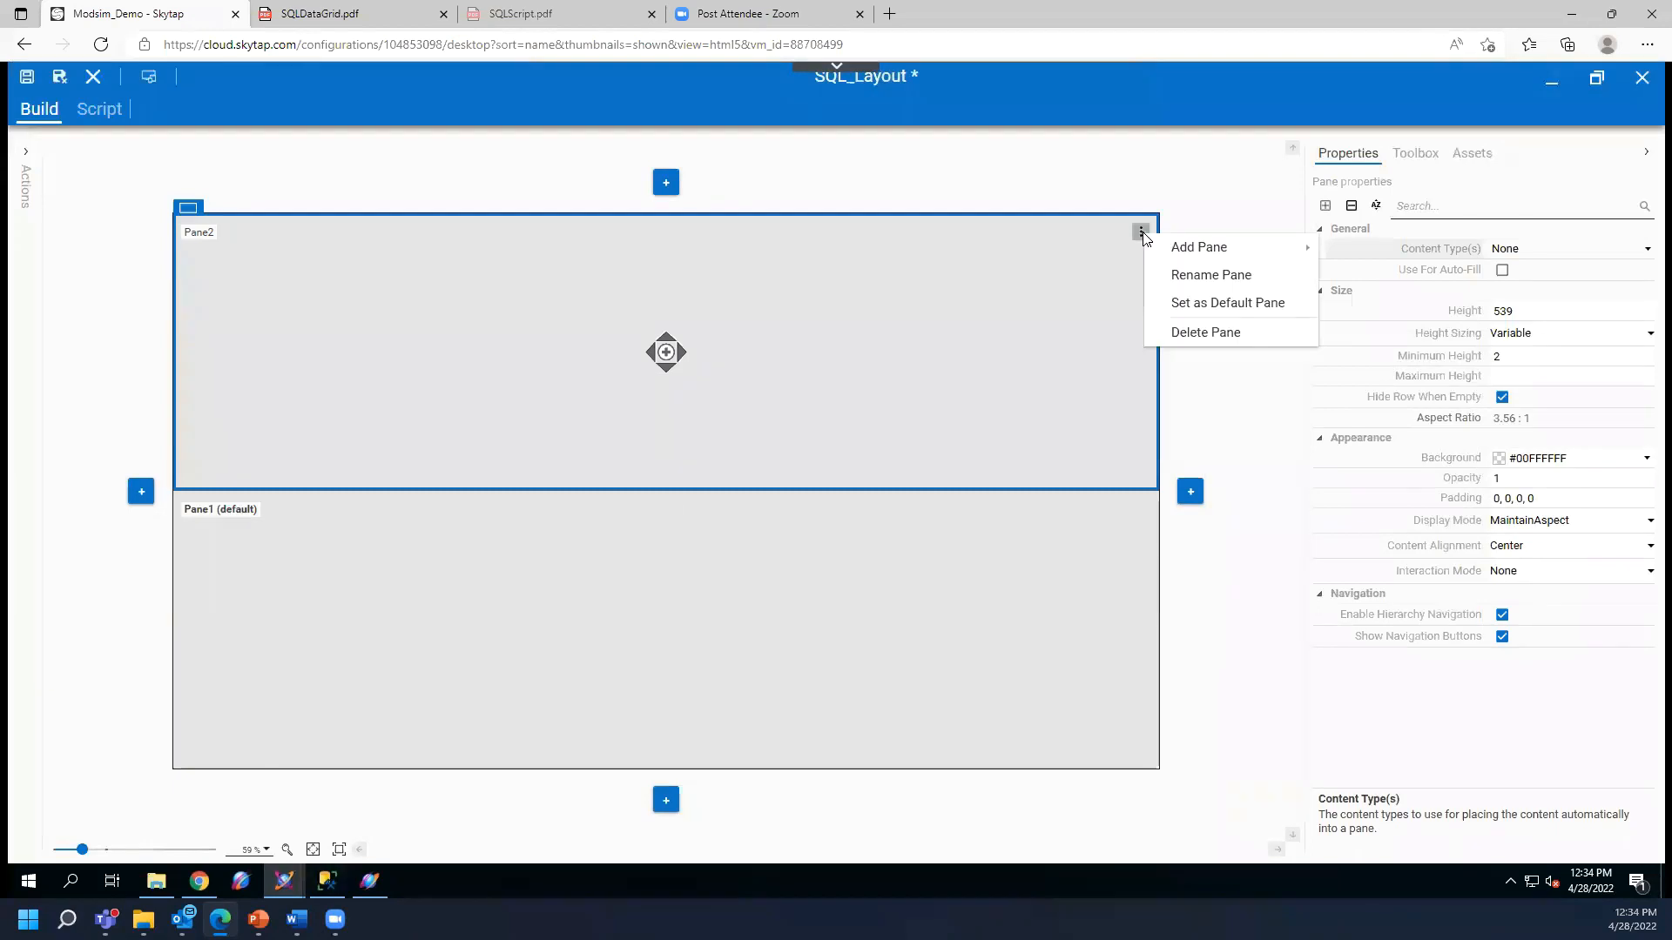
click(1206, 332)
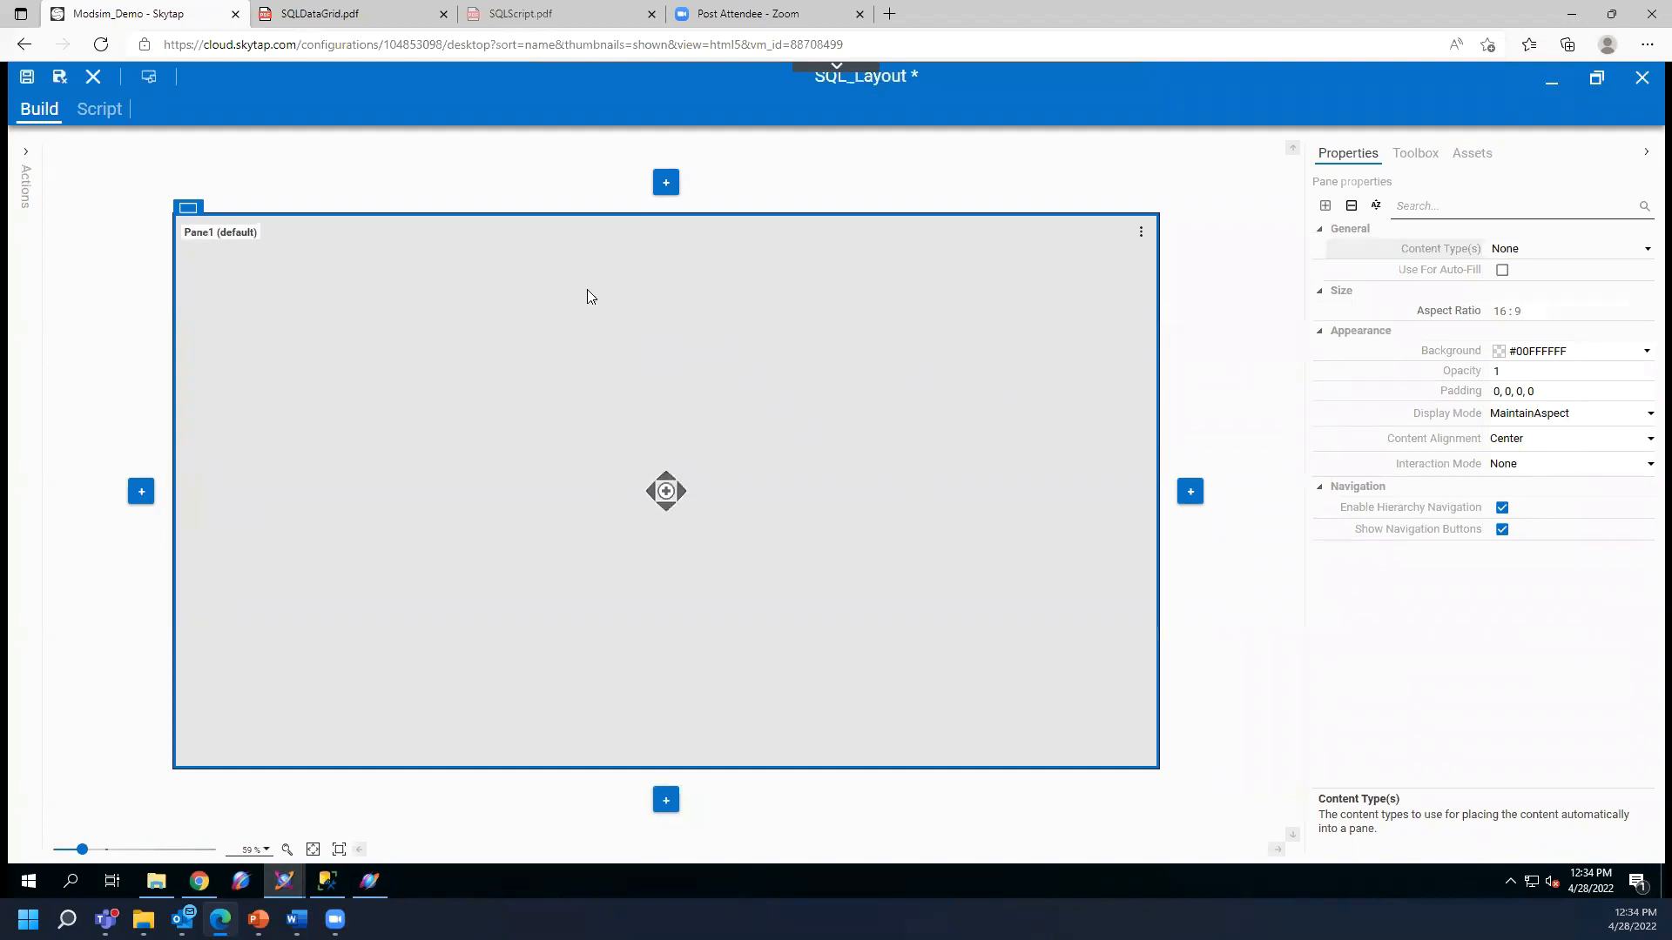
- Place the SQLDataGridUserCtrl control from SQL_GRID_APP001 into Pane1 of the layout
click(1417, 154)
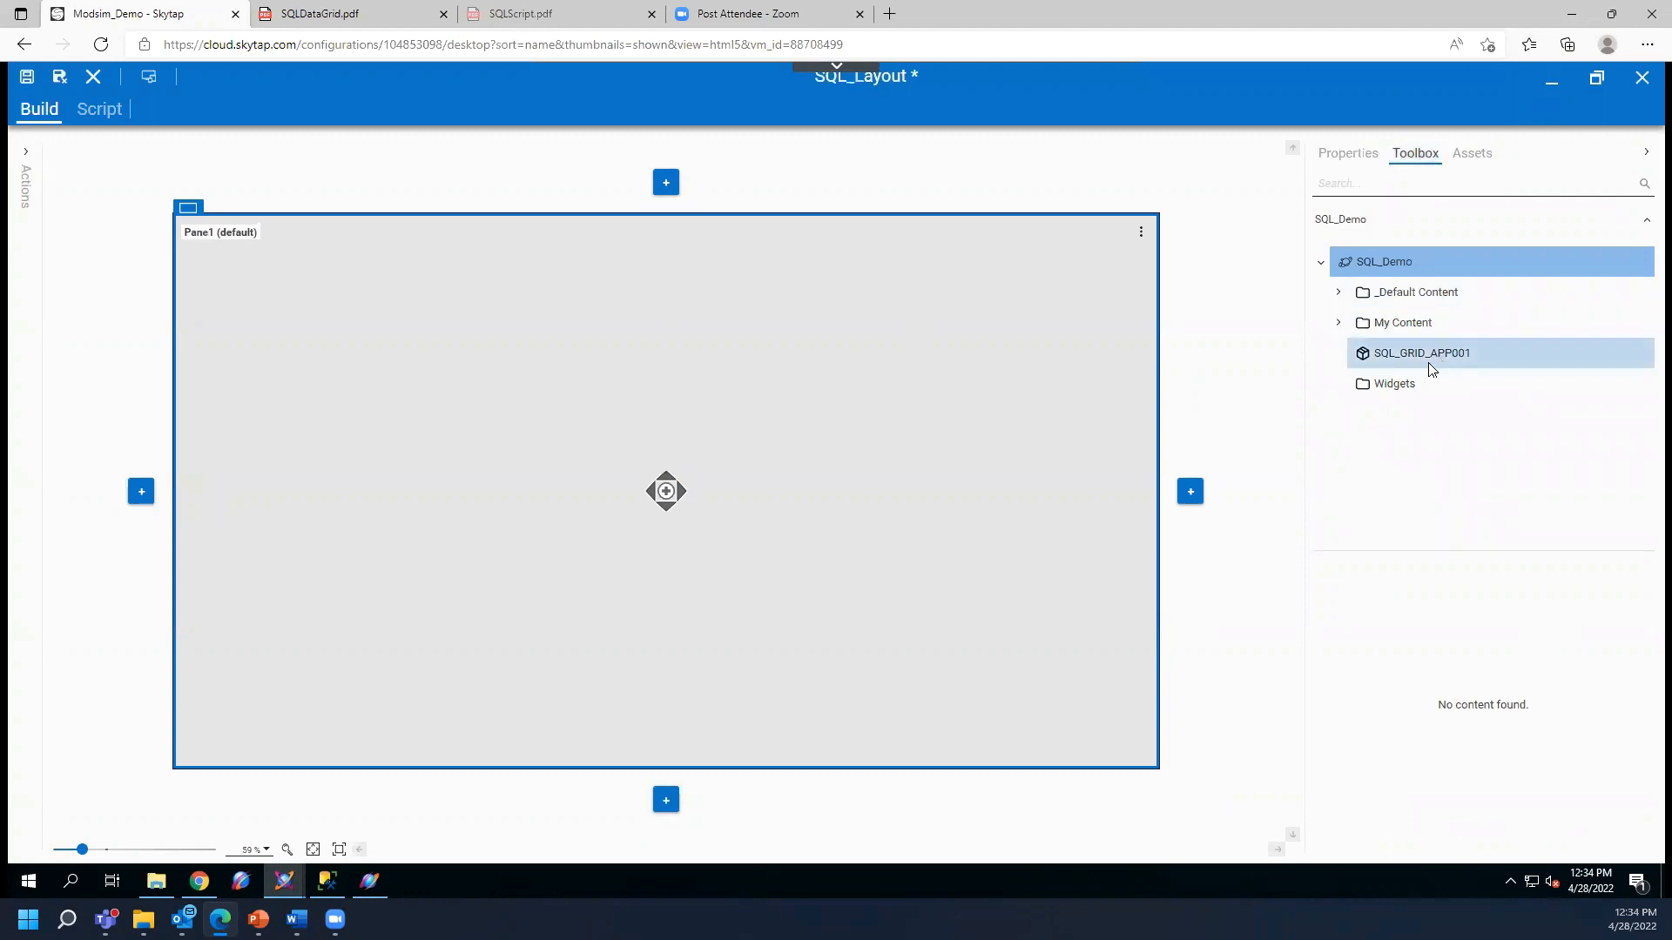
click(1405, 362)
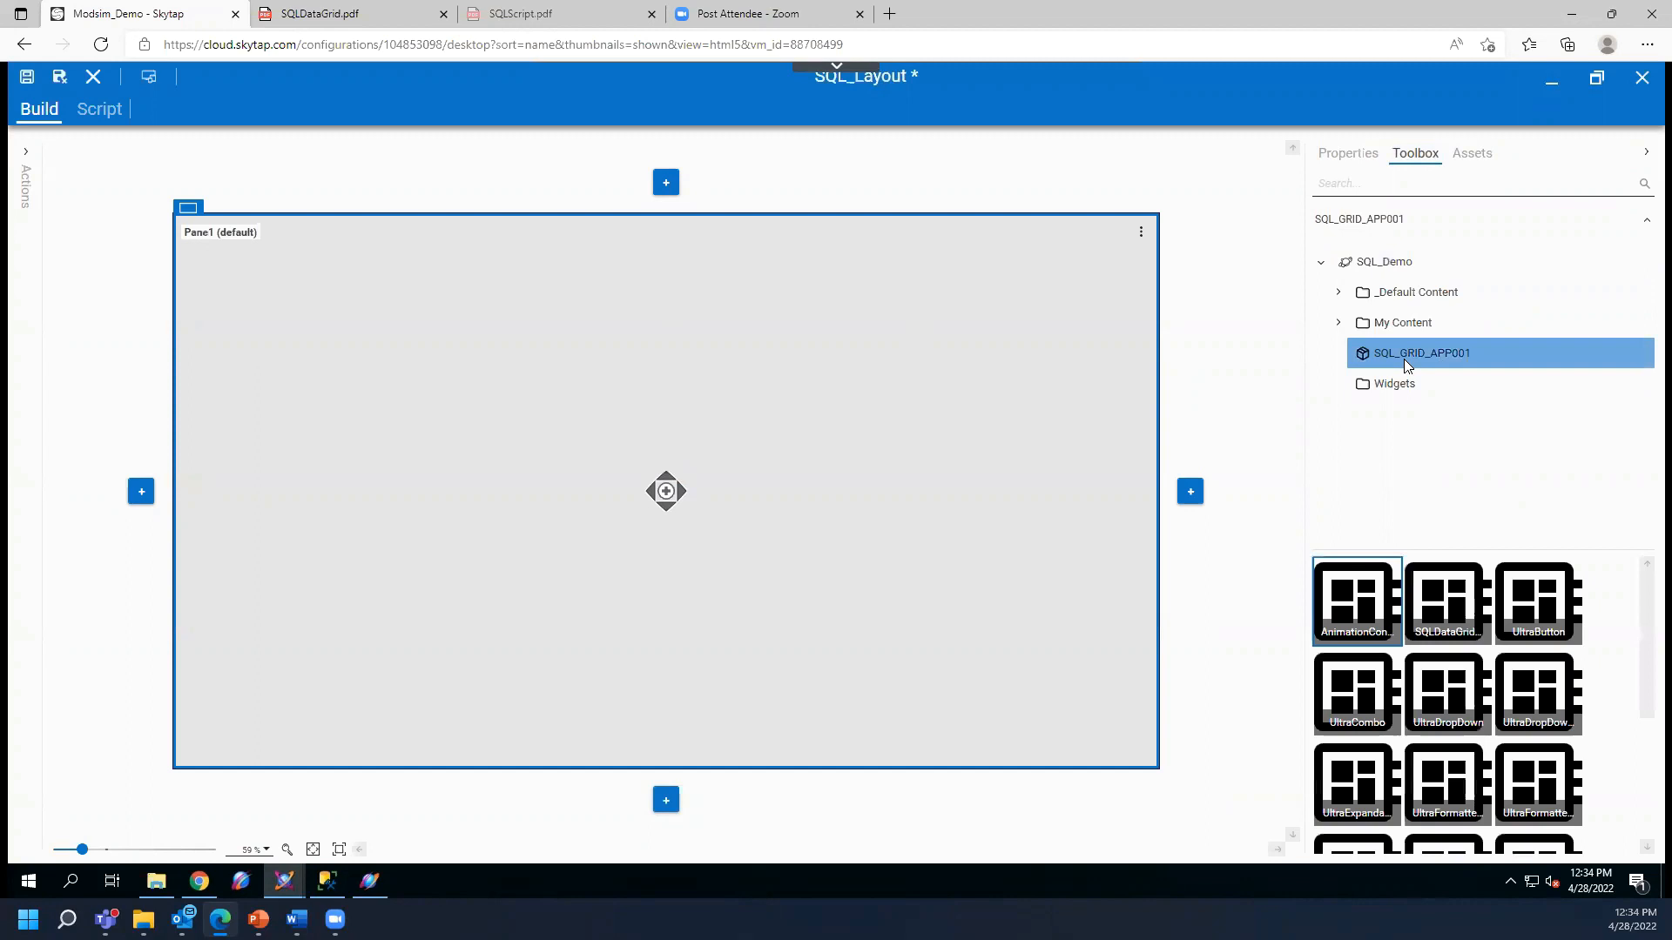
click(1448, 590)
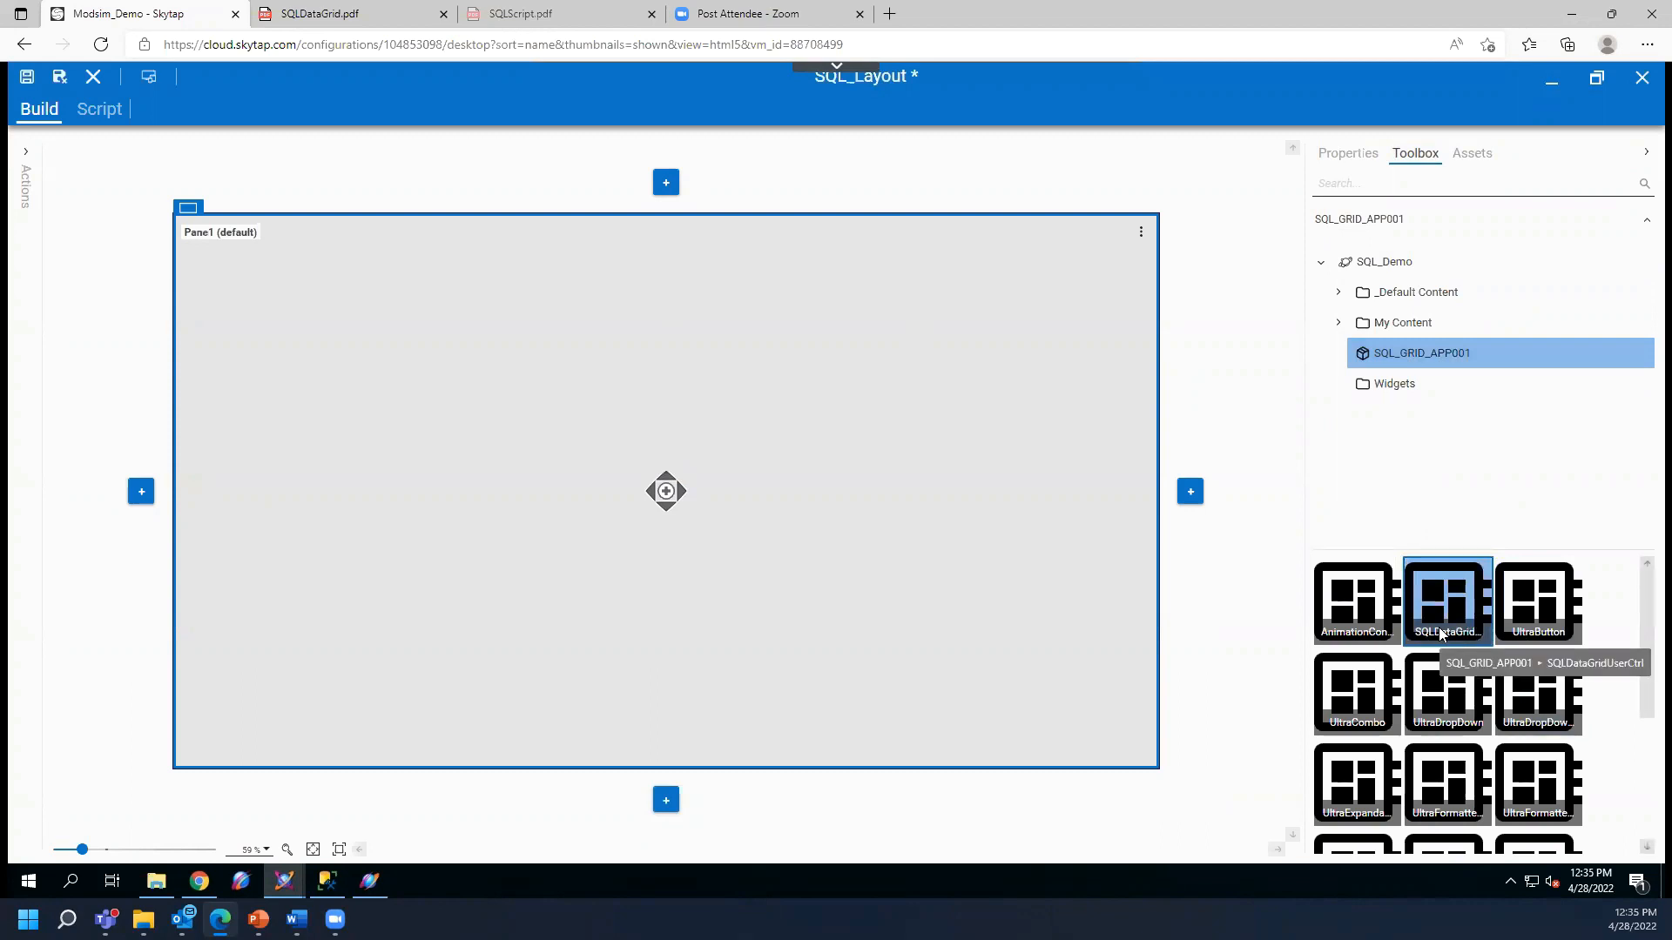
drag(1468, 608, 753, 453)
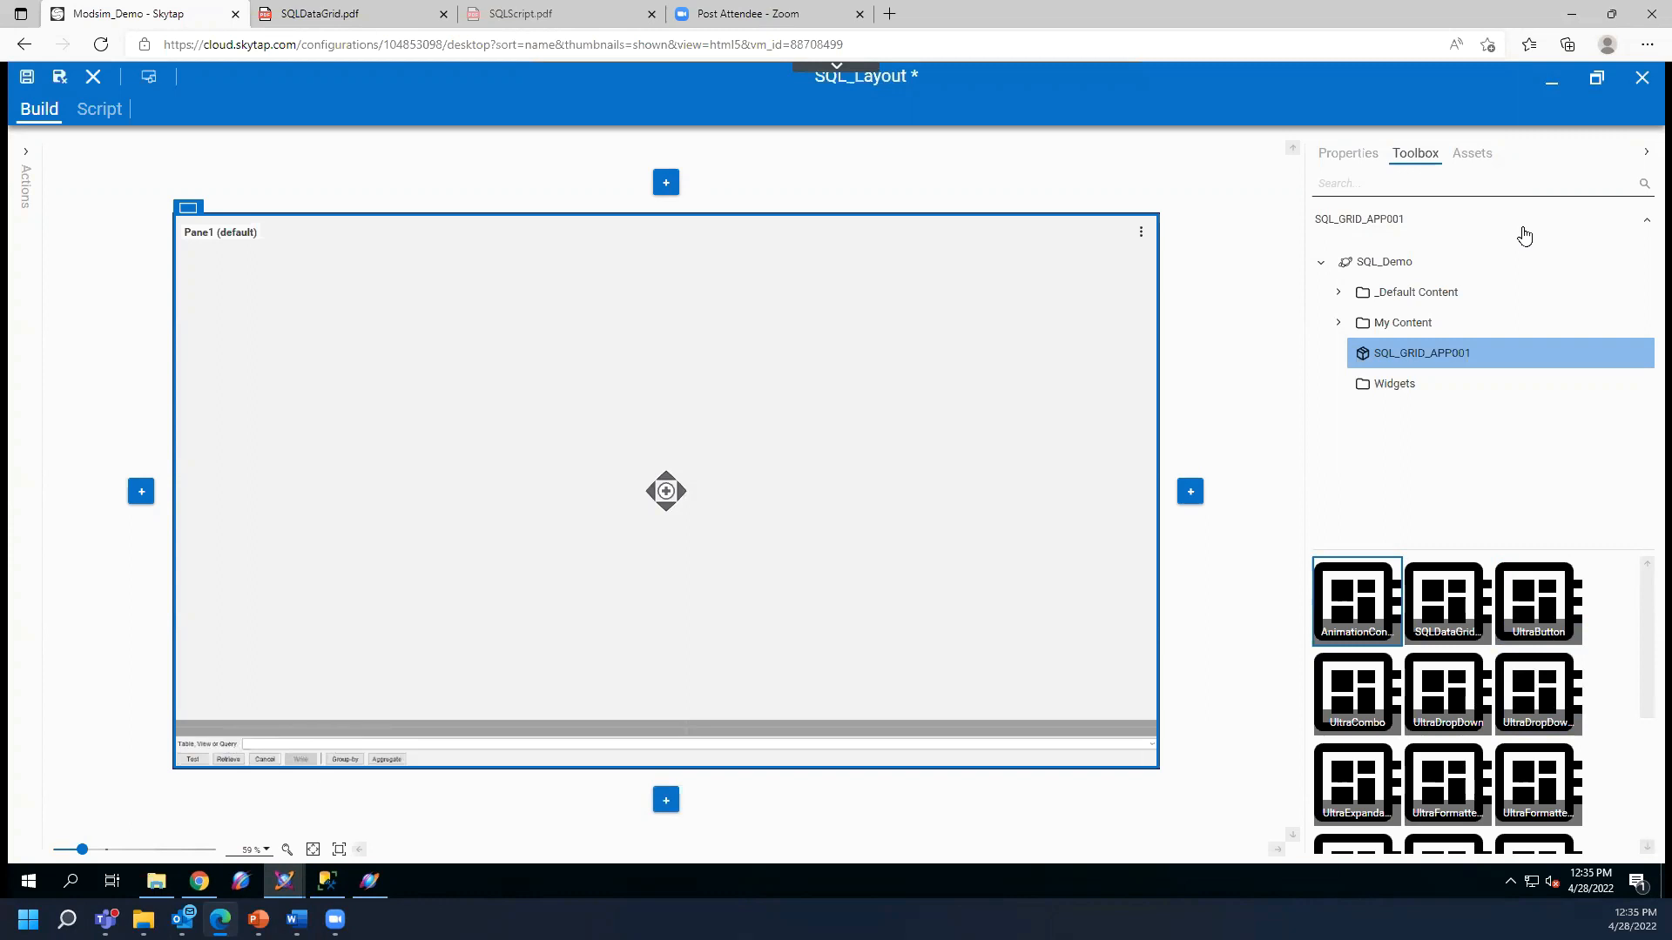
- Keep the SQL grid control's AuthenticationMode at Windows and set its ConfiguredServer property to localhost
click(1347, 157)
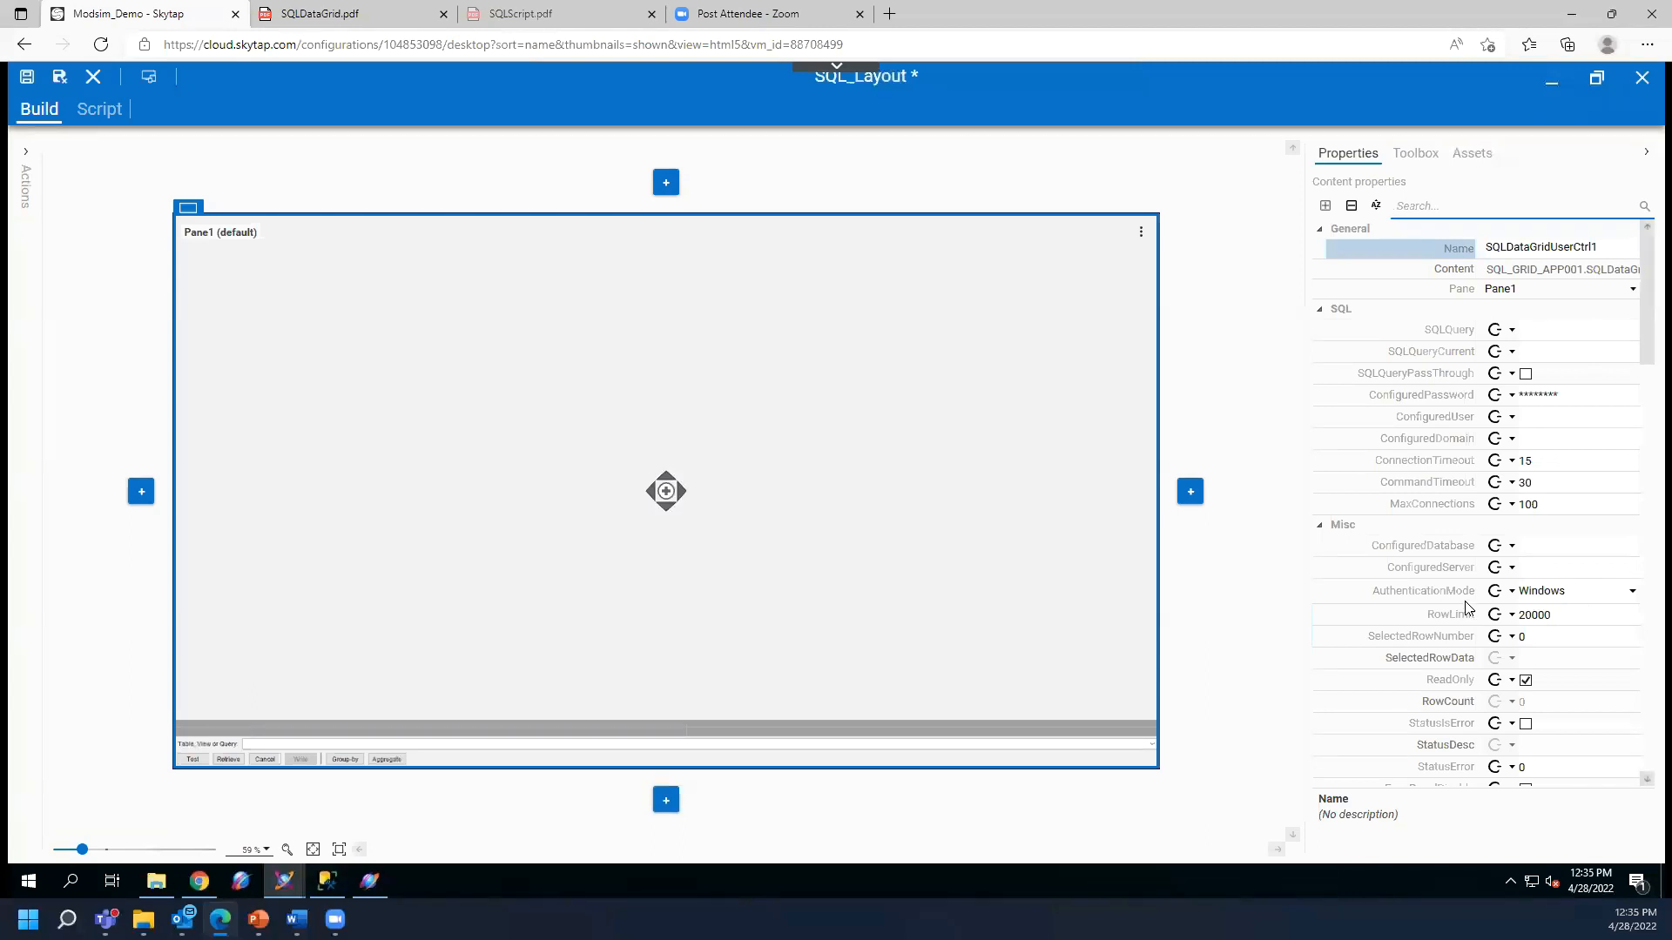
click(1634, 593)
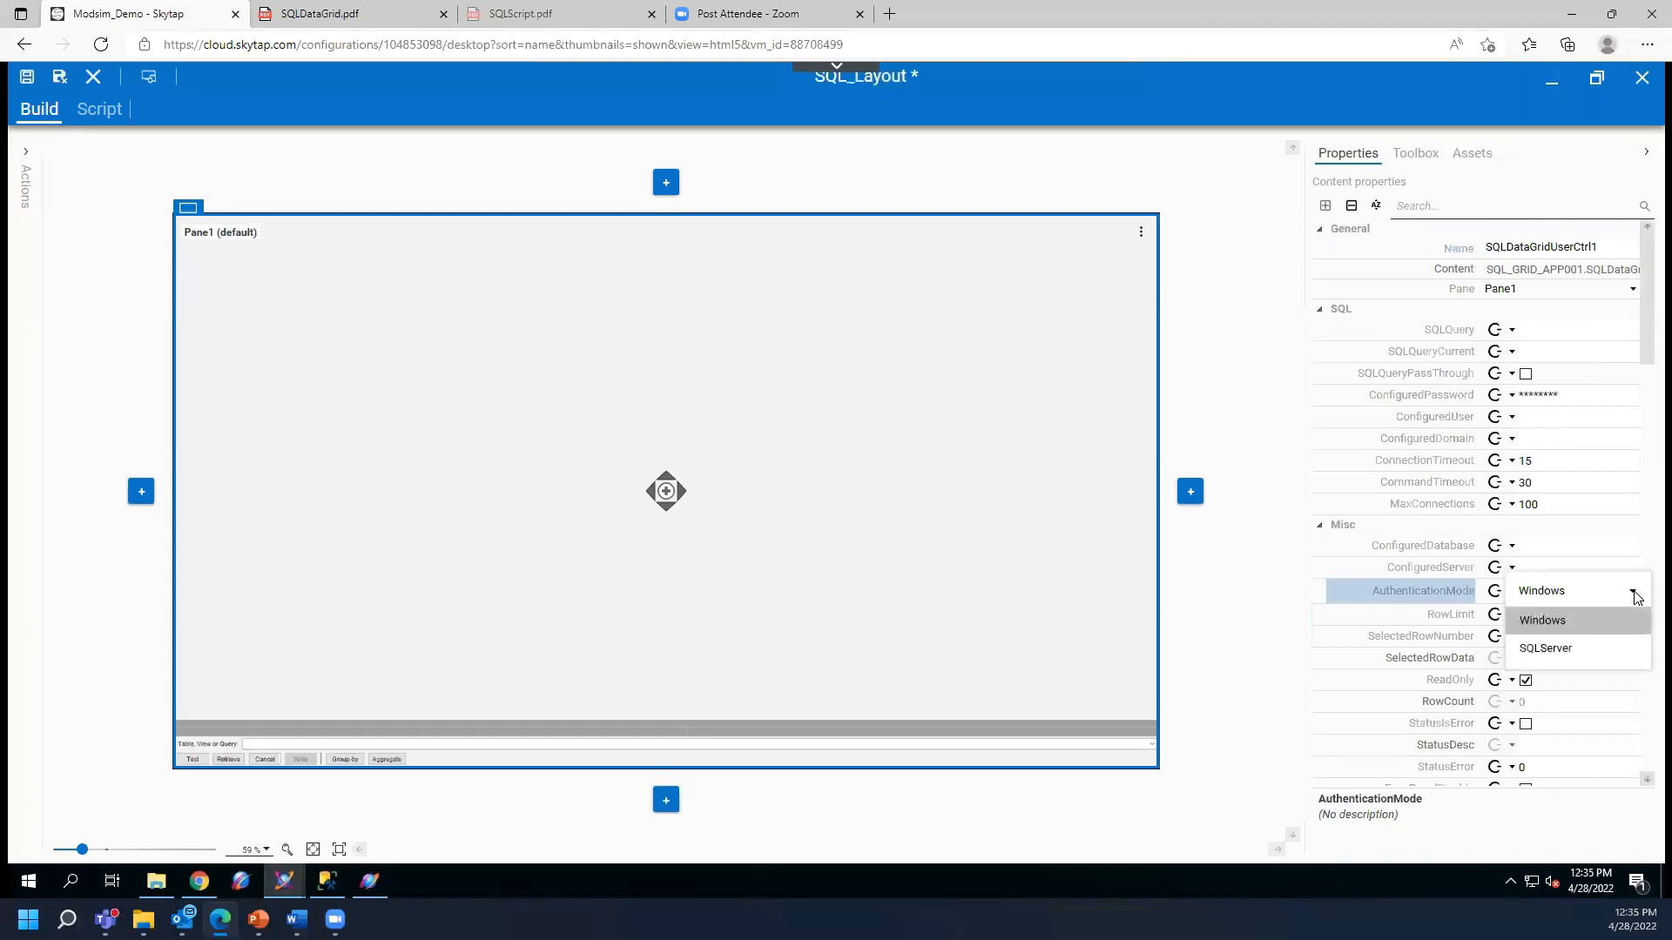
click(1563, 622)
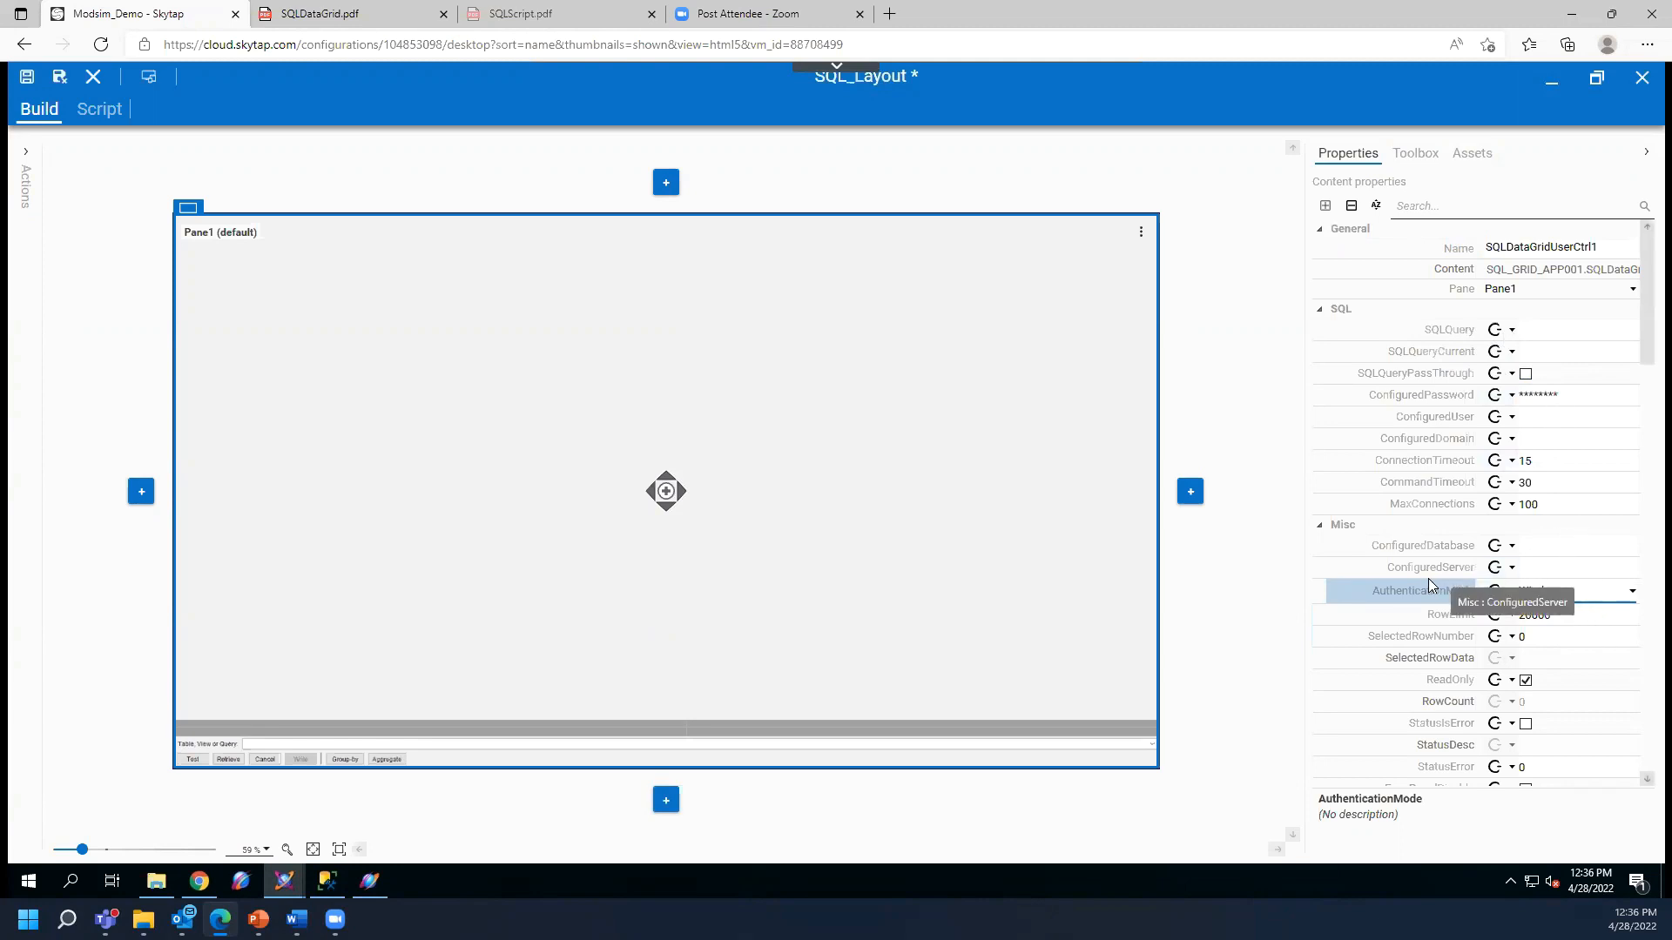
click(1567, 567)
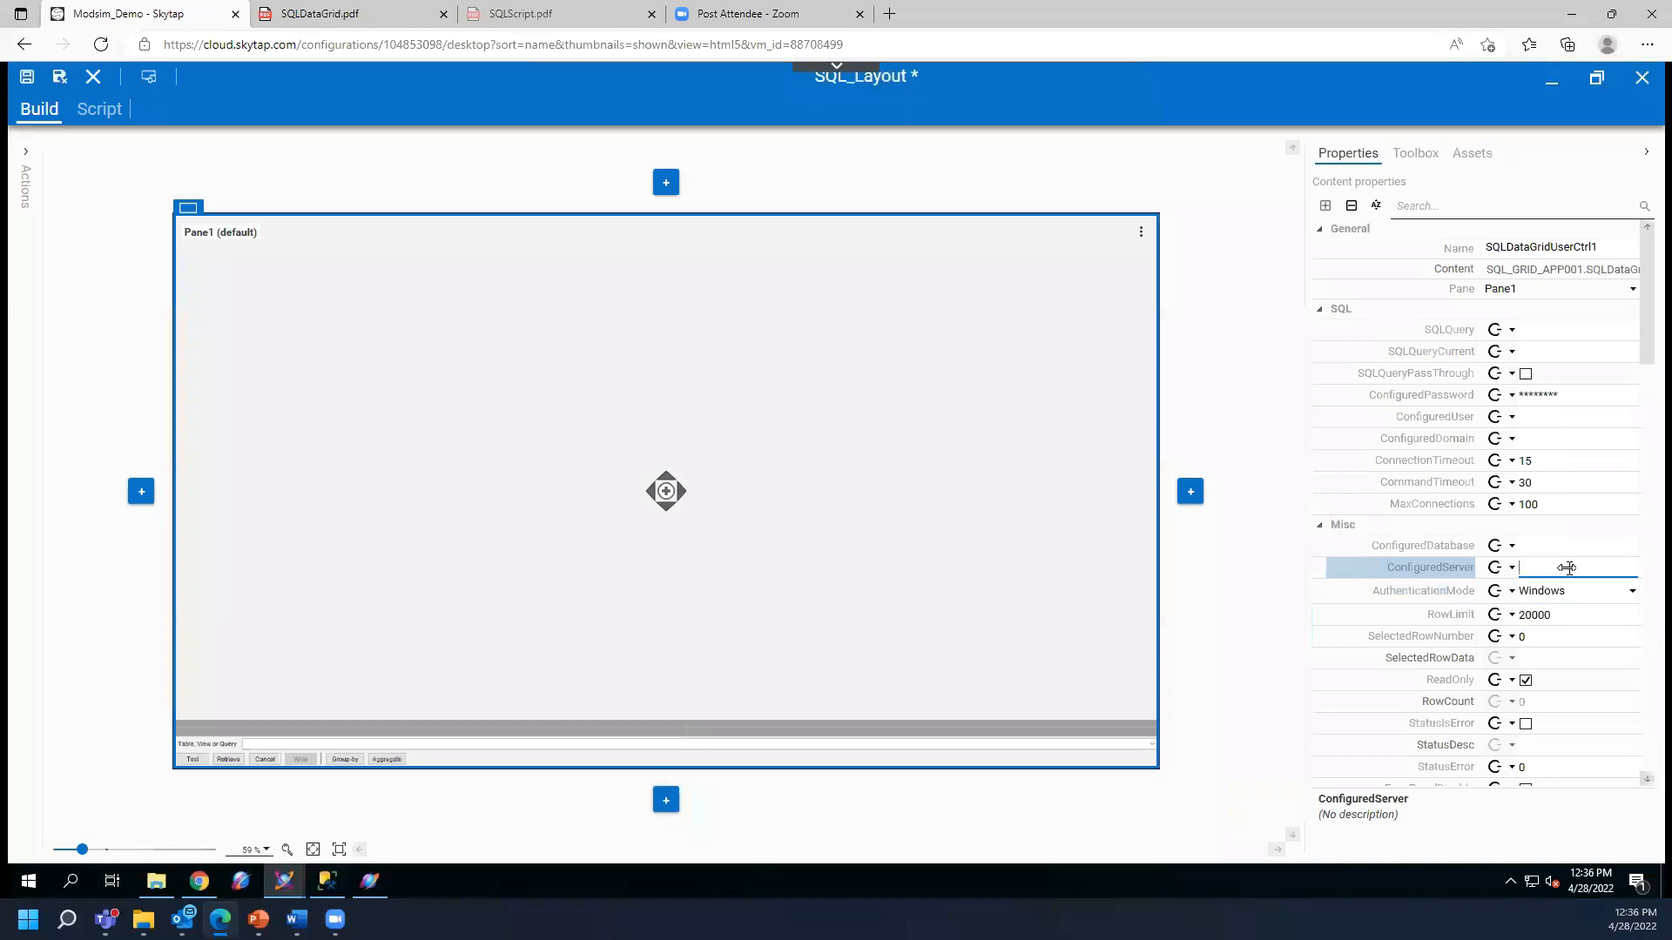
text(localhost)
click(1566, 549)
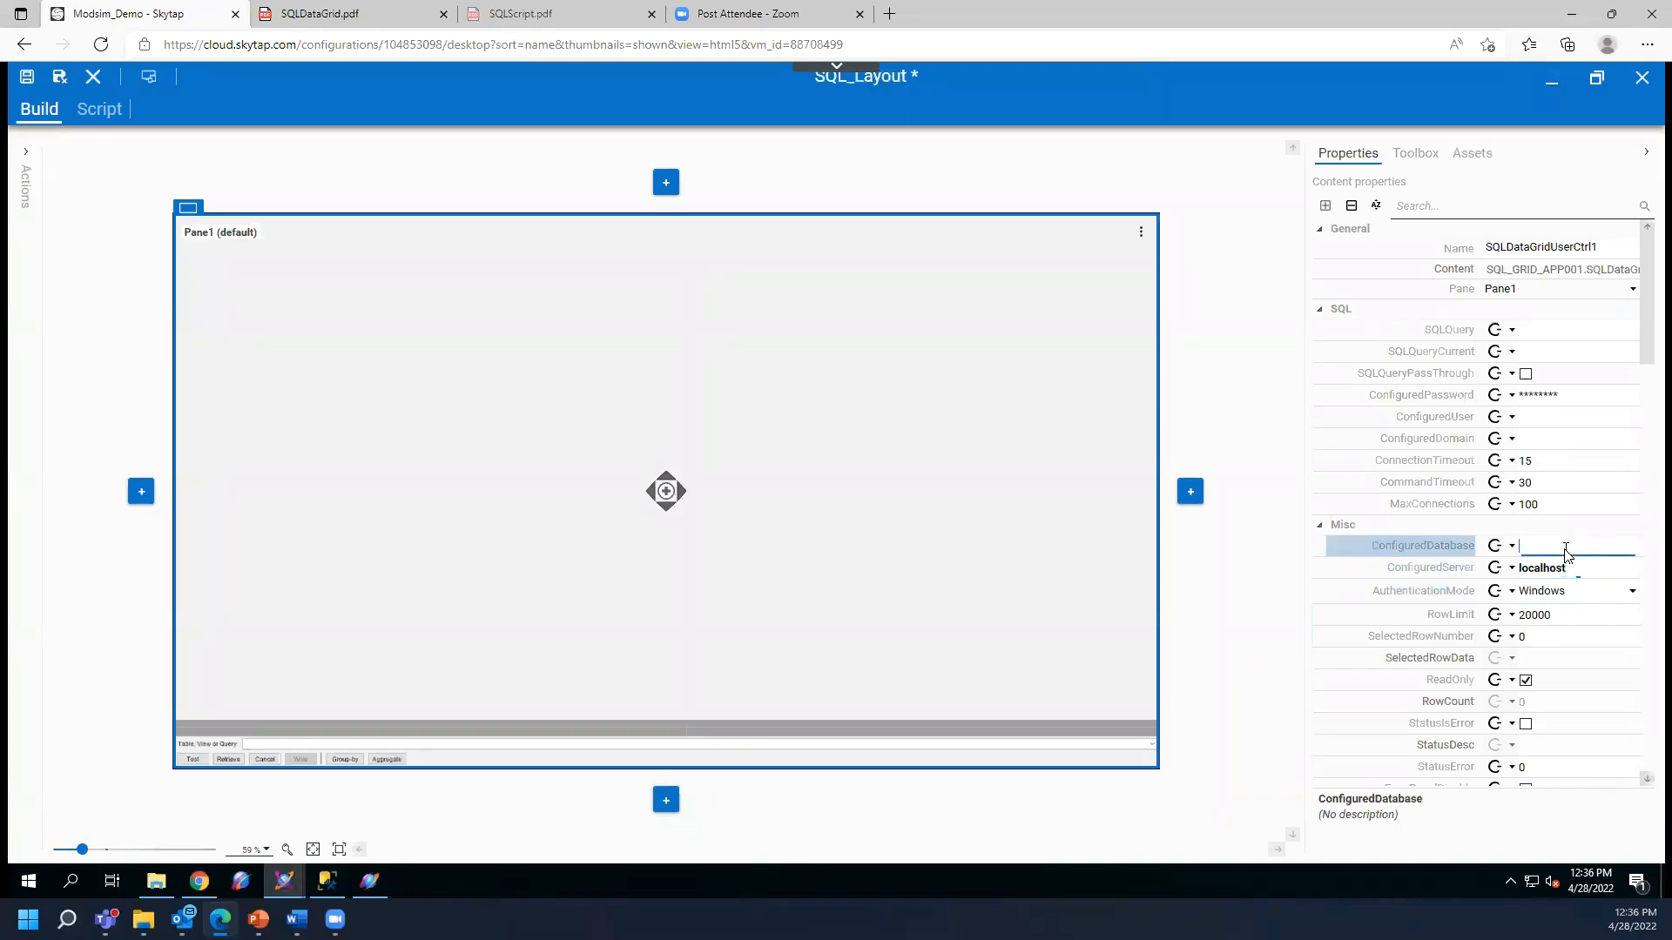
- Set the SQL grid control's ConfiguredDatabase to Runtime and its SQLQuery to dbo._Tag
text(Runtime)
click(1568, 336)
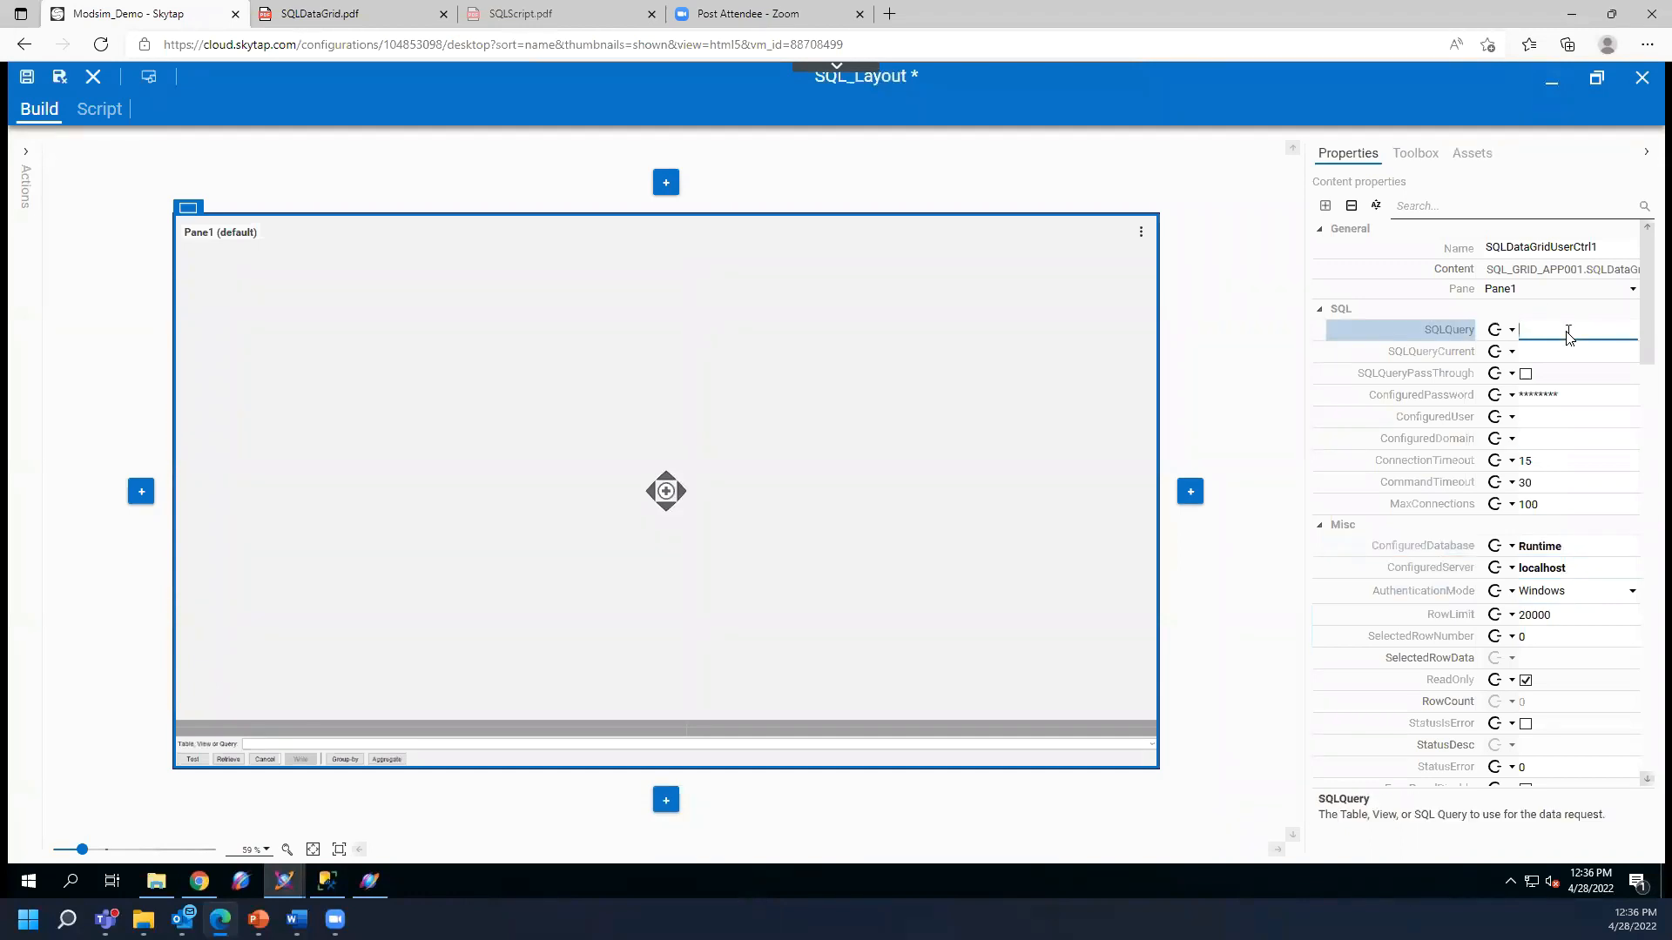
text(dbo._Tag)
- Locate the dbo._Tag table under the Runtime database in SQL Server Management Studio and return to the SQL_Layout editor
click(327, 882)
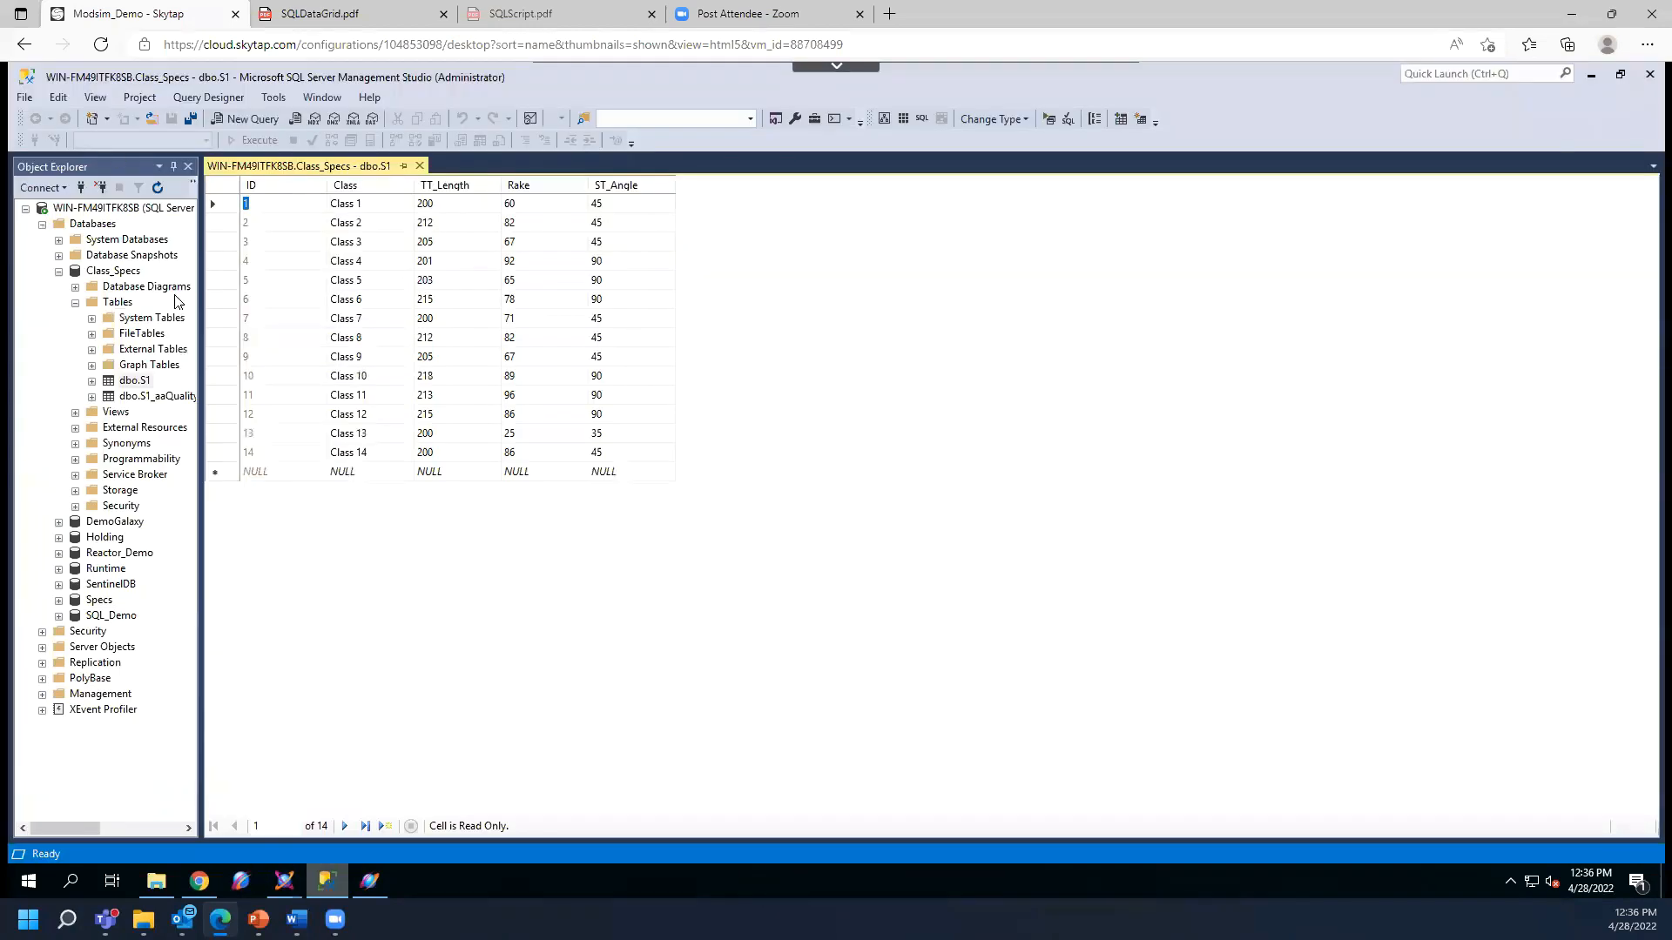
click(58, 271)
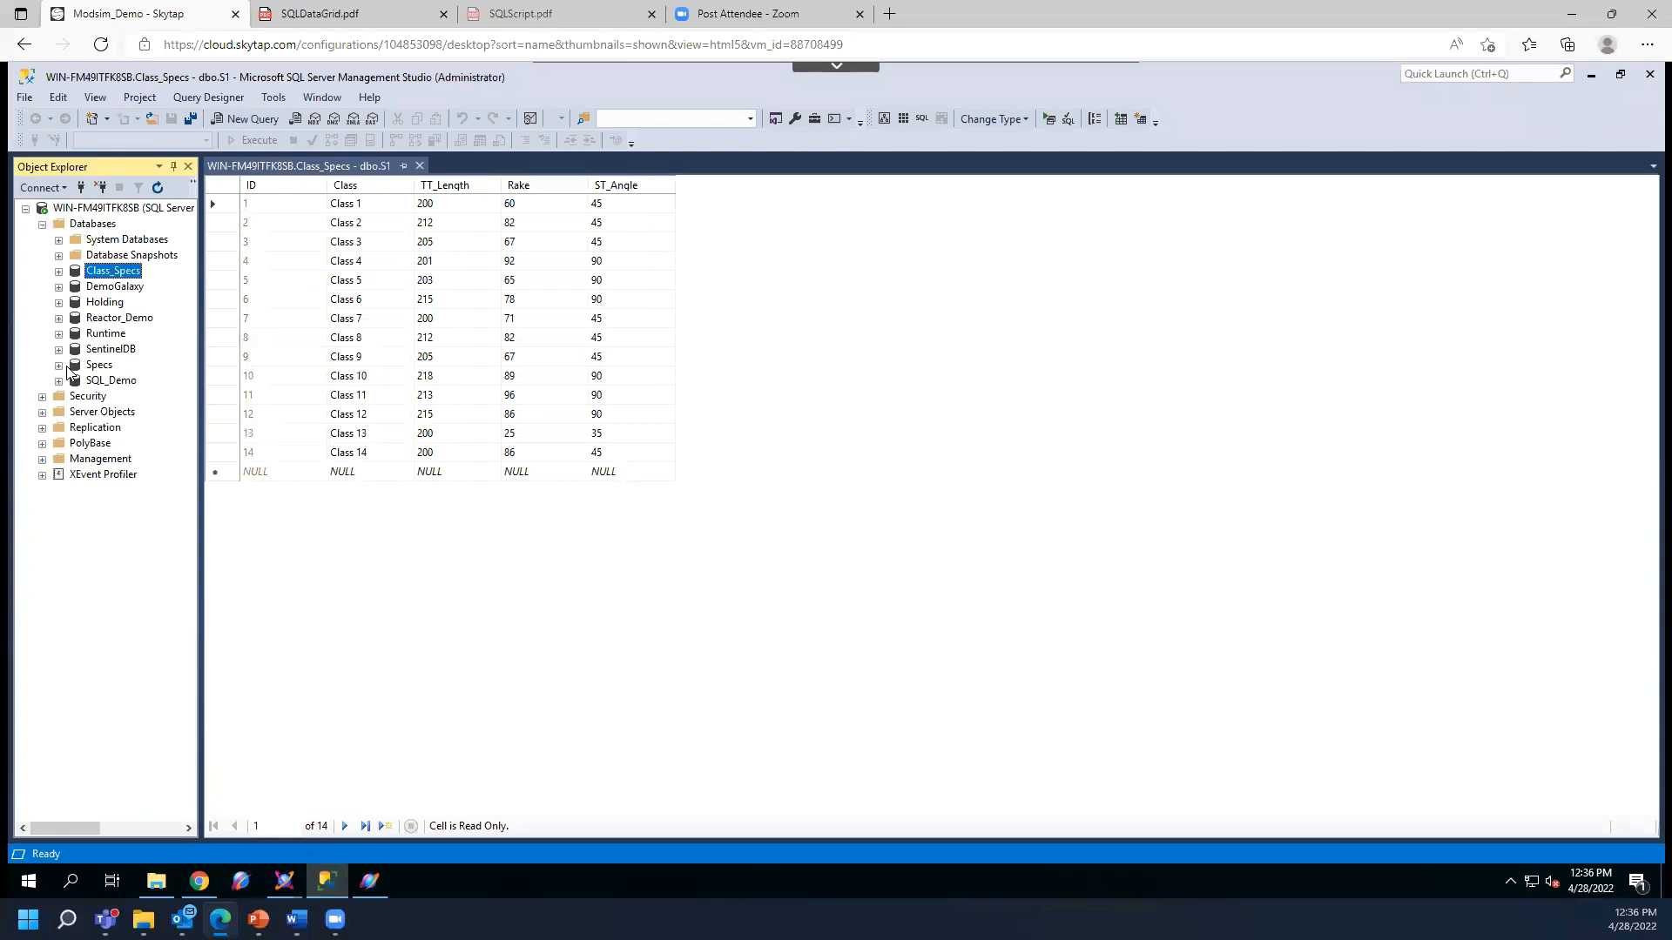
click(58, 333)
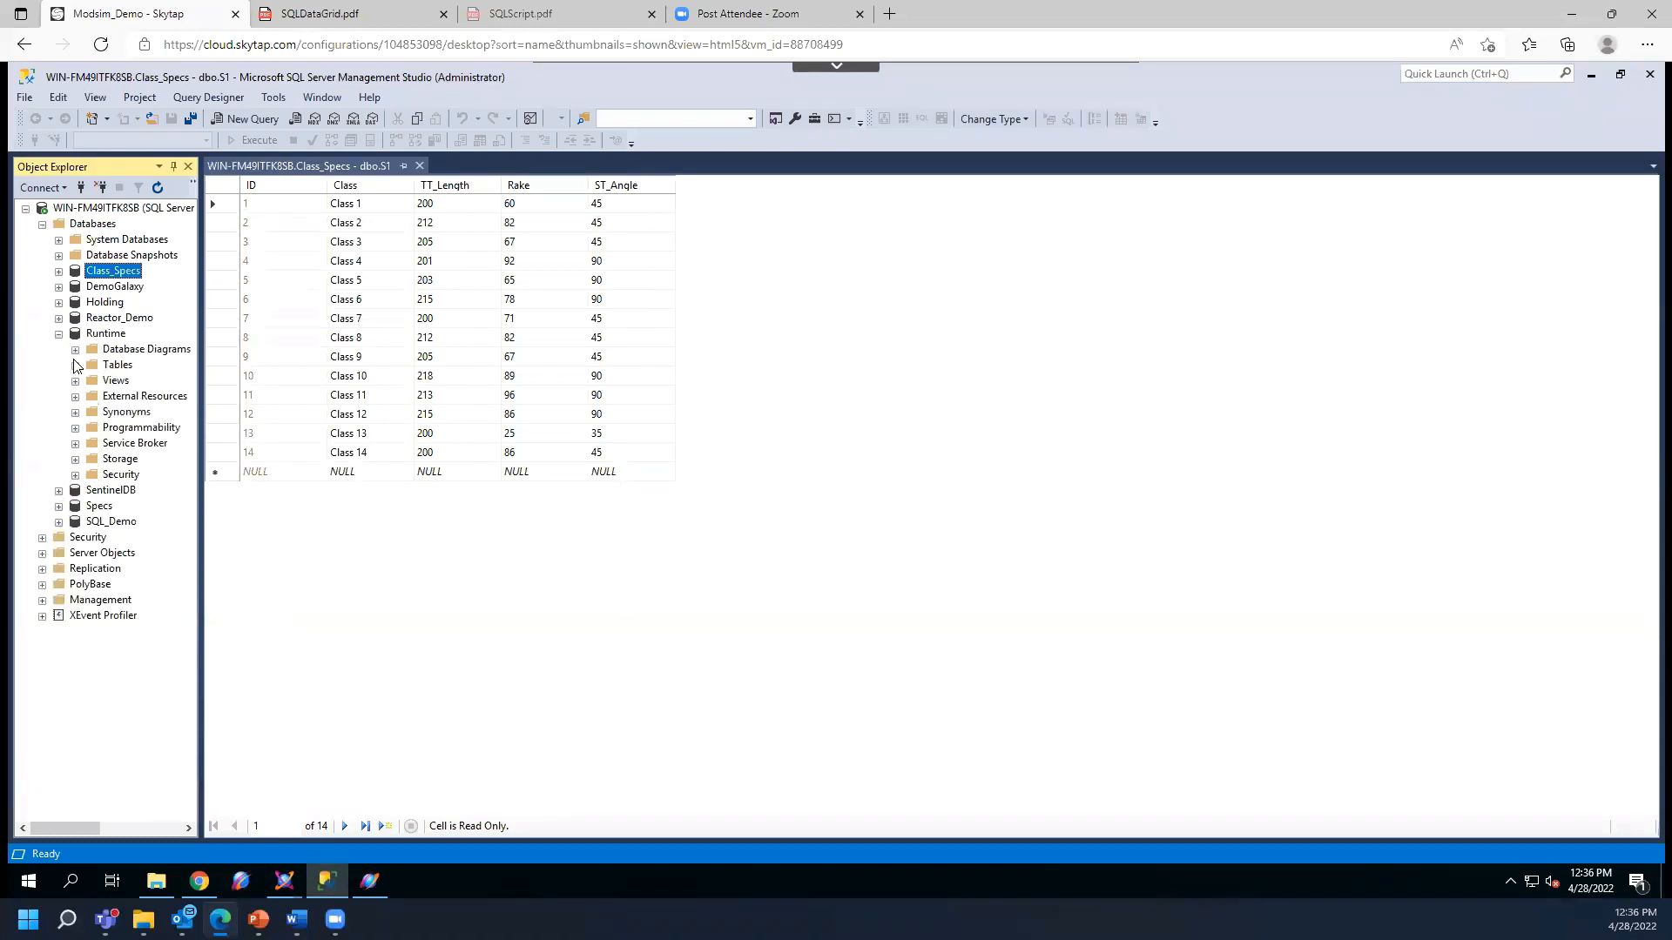
click(75, 365)
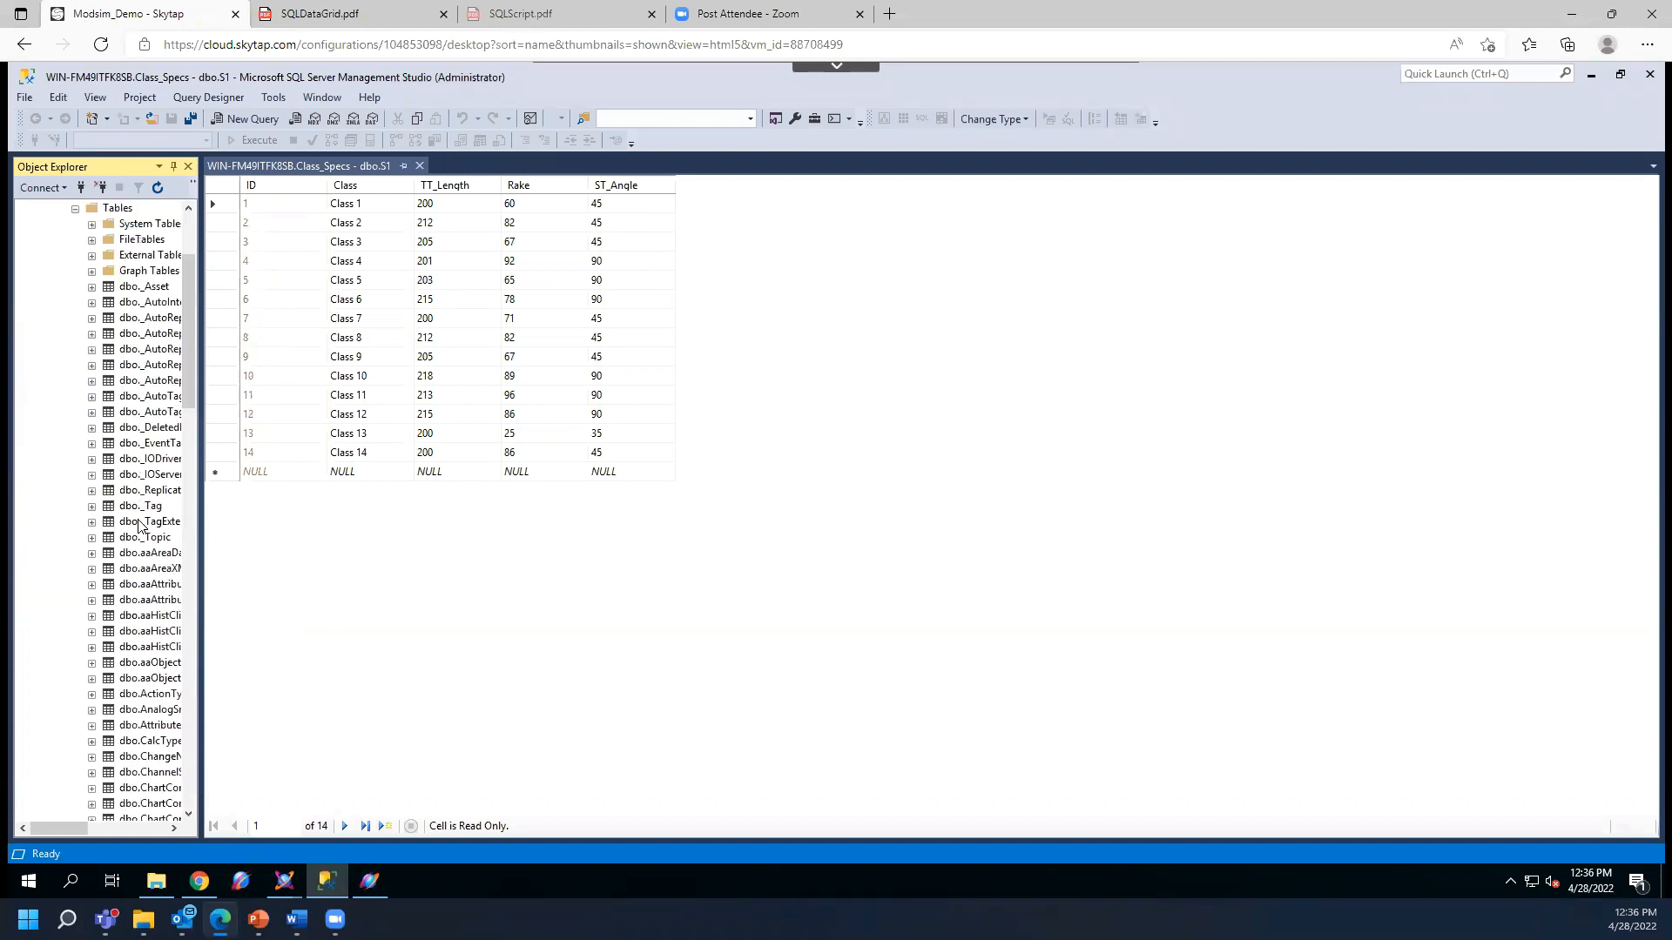
click(141, 509)
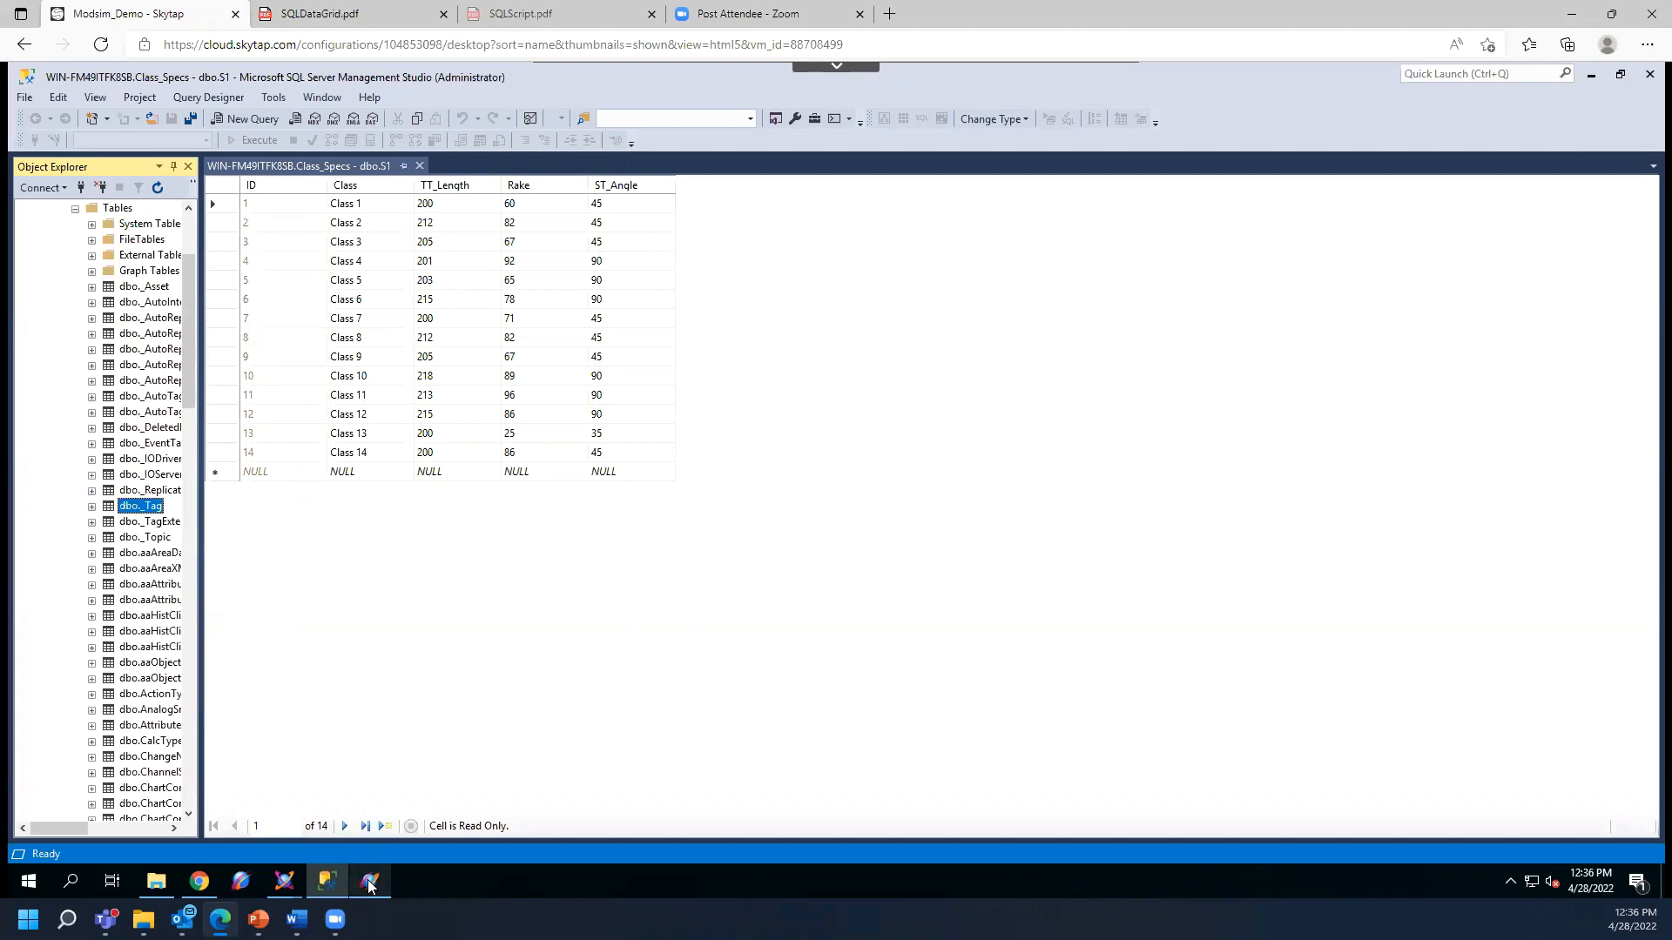
click(369, 884)
mouse_move(285, 888)
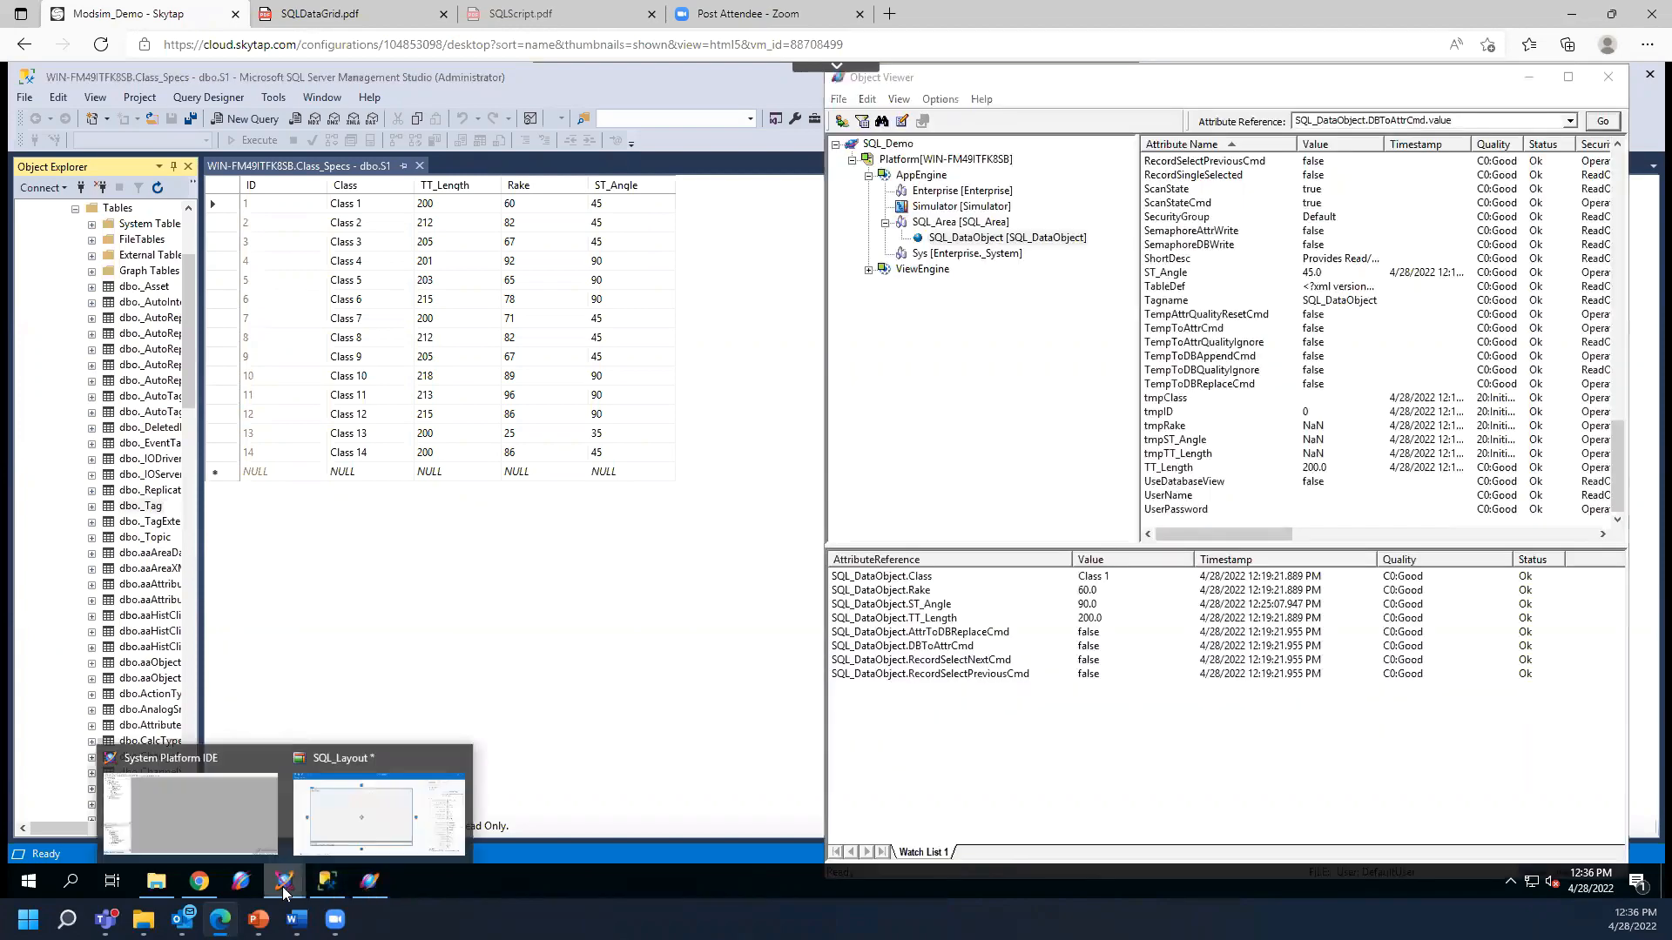
click(398, 823)
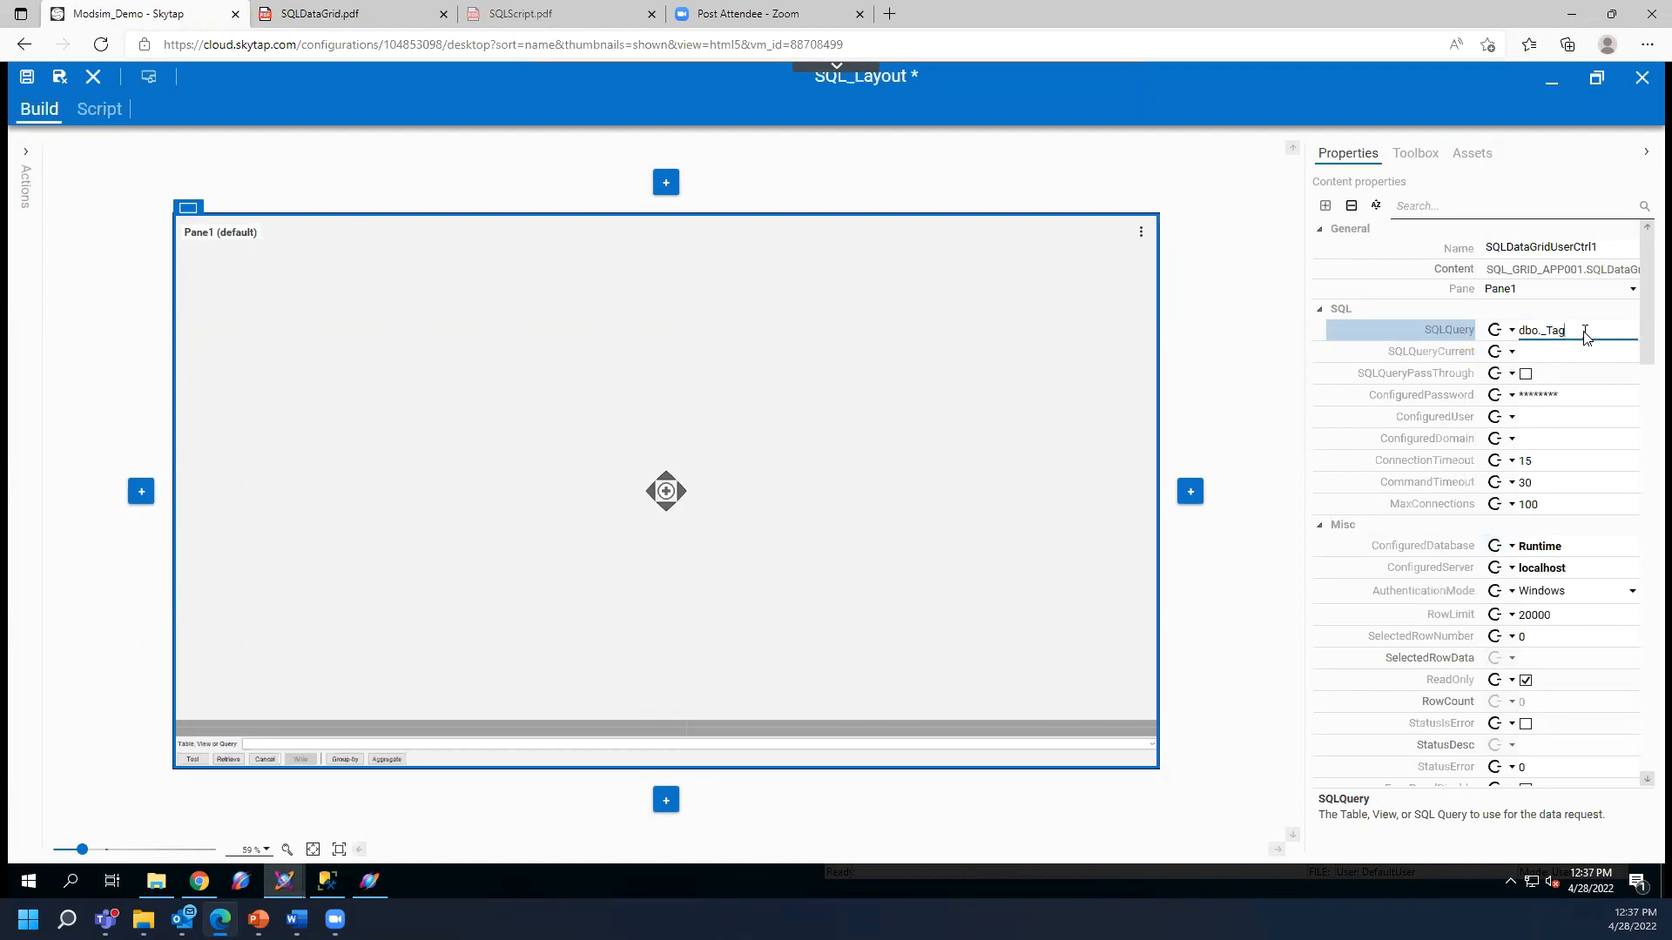
- Look through all properties of the SQL grid control and filter them by "read" to examine its read-only options
scroll(1630, 407, down, 1)
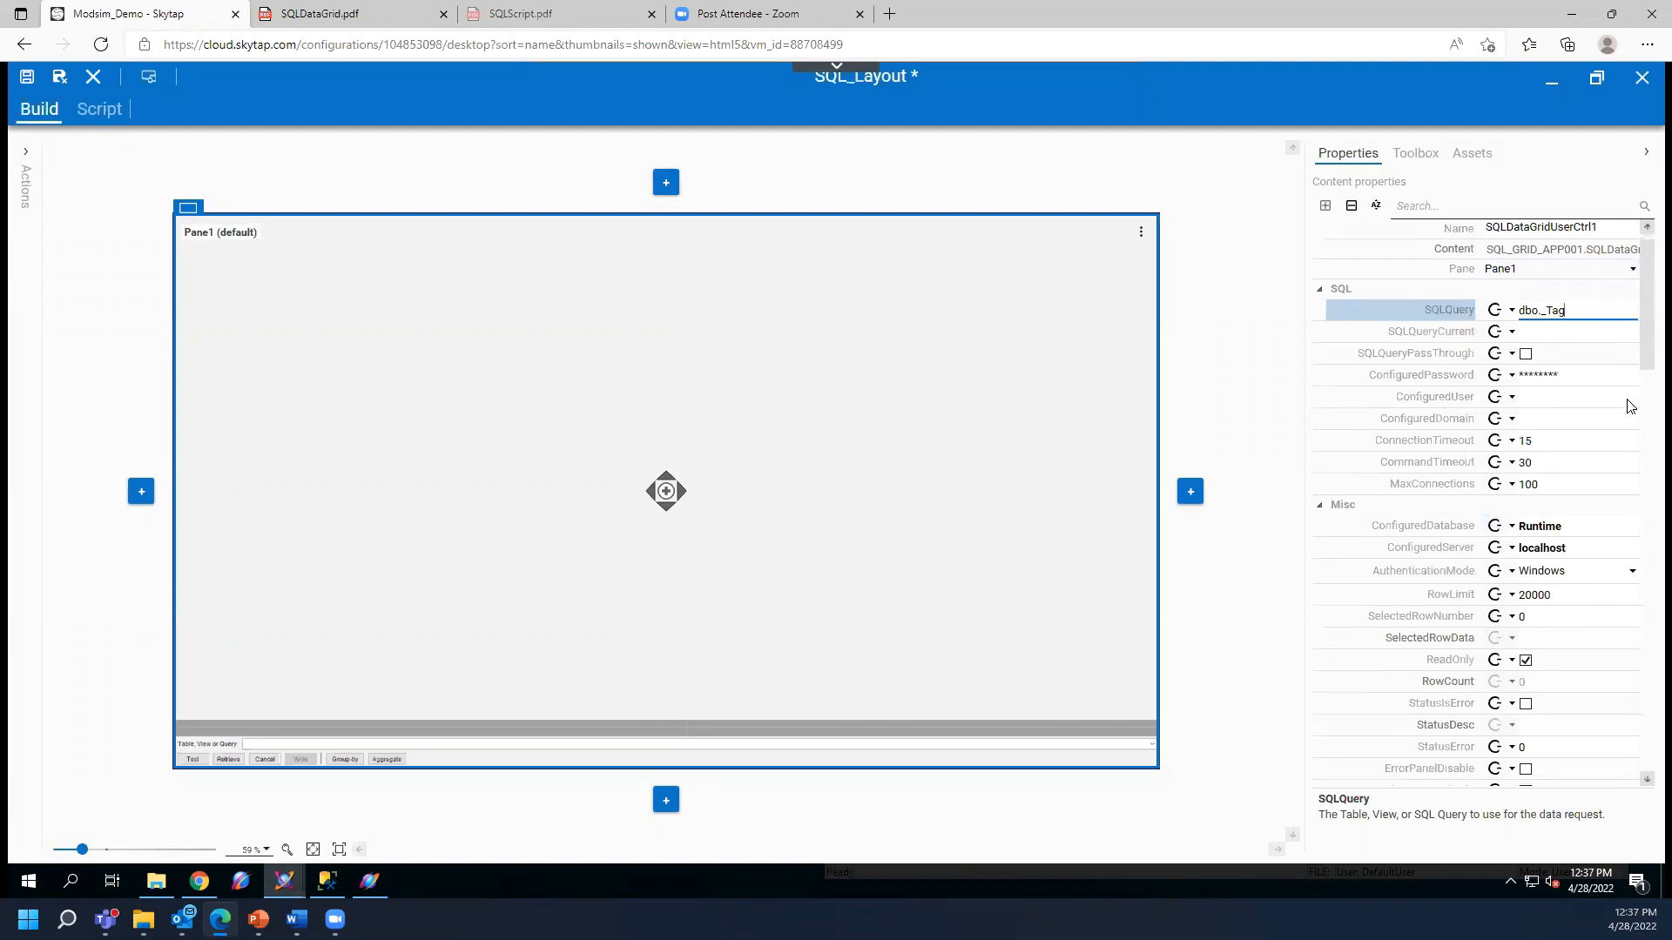
scroll(1630, 407, down, 10)
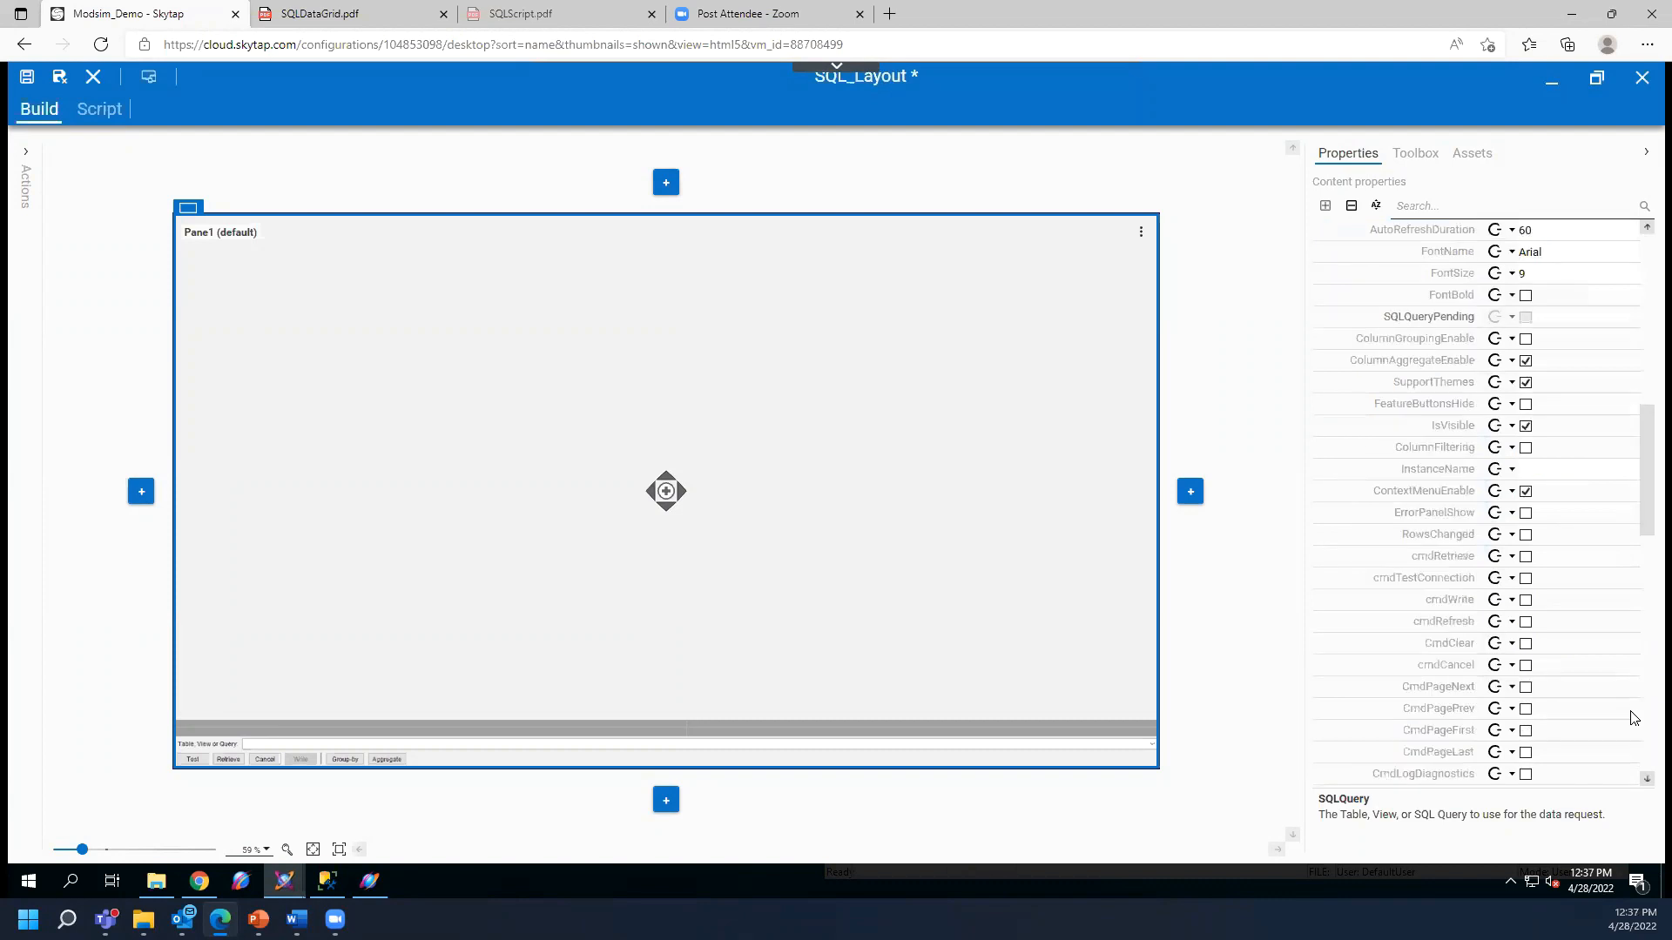
scroll(1634, 730, down, 10)
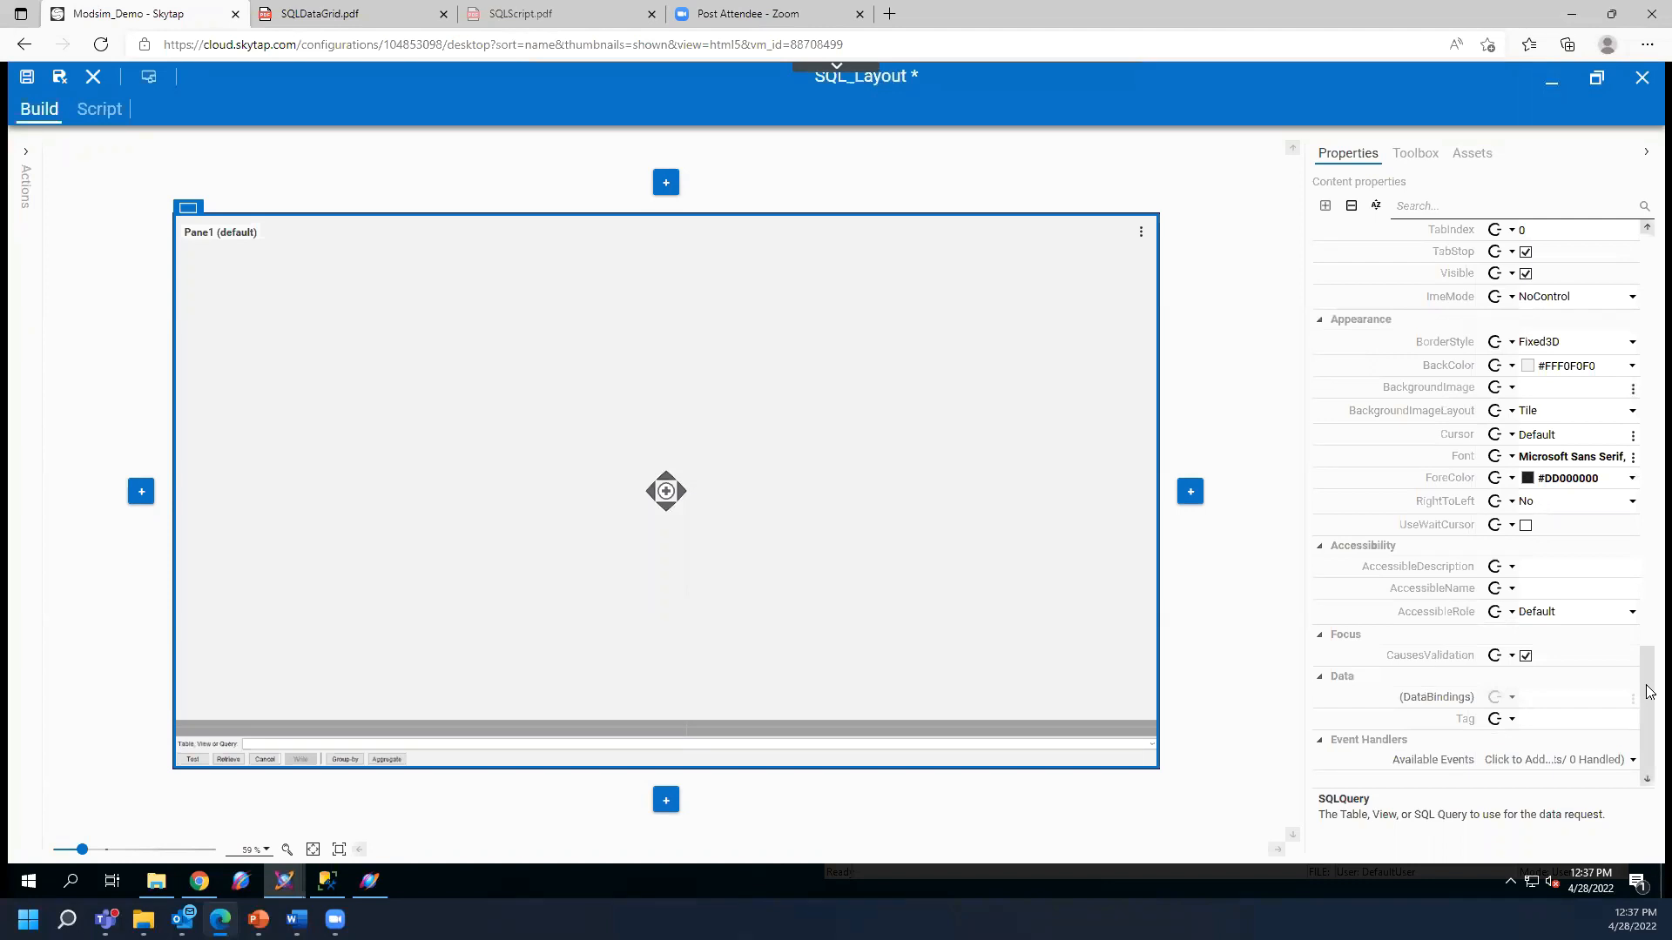
scroll(1649, 692, up, 5)
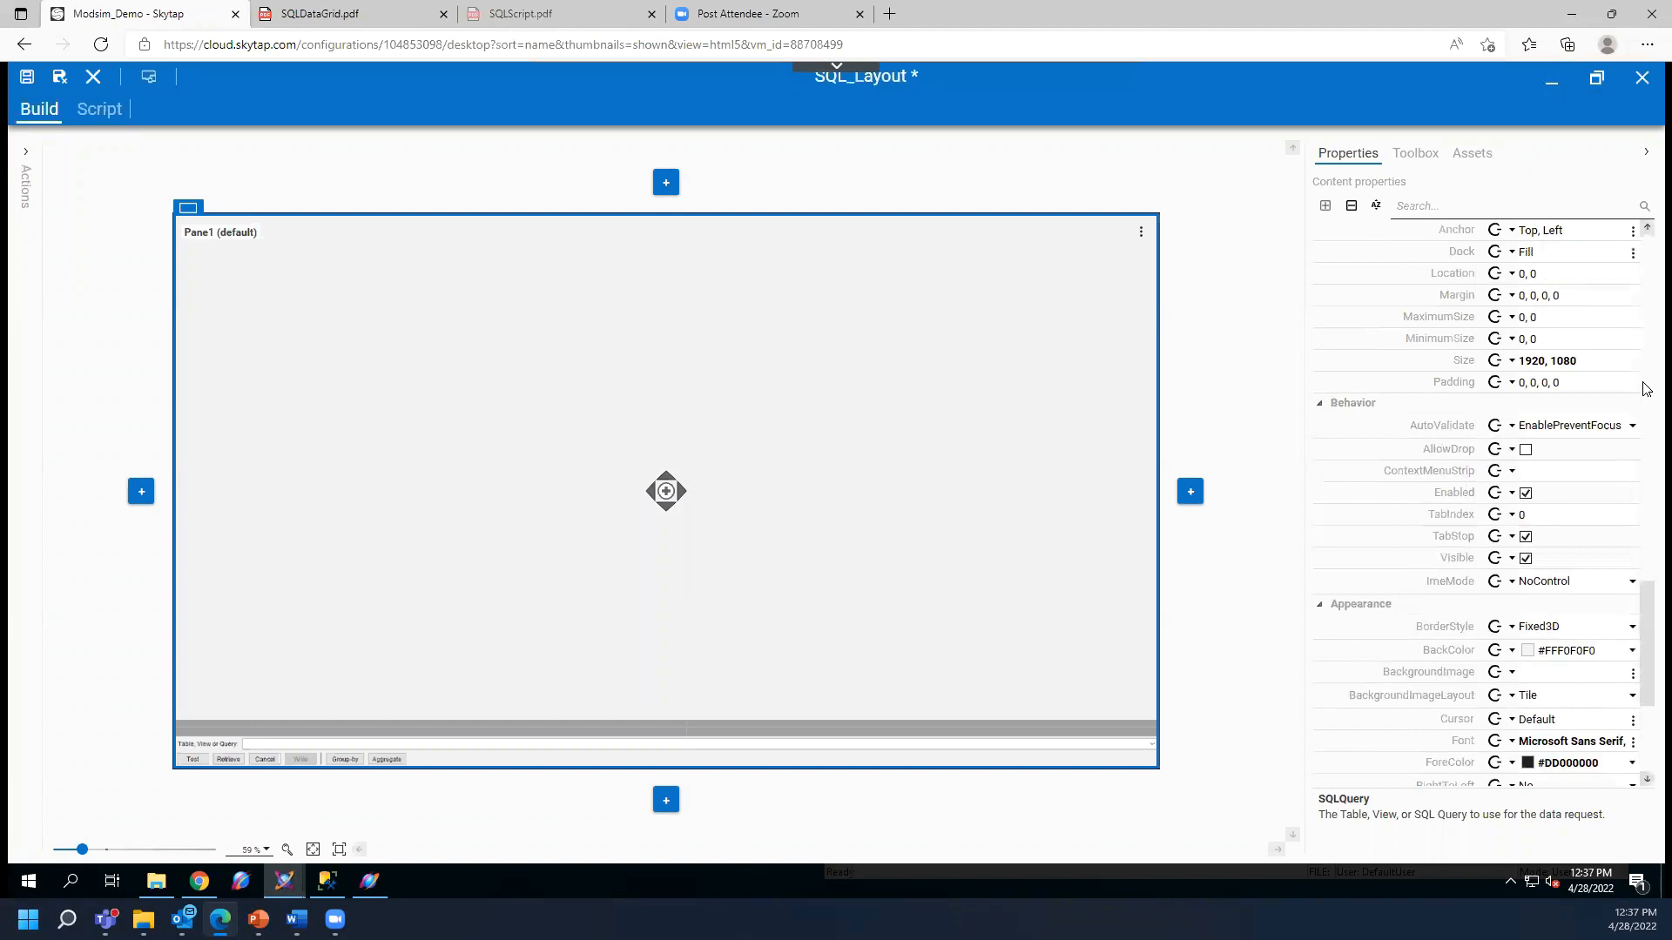
scroll(1663, 259, up, 3)
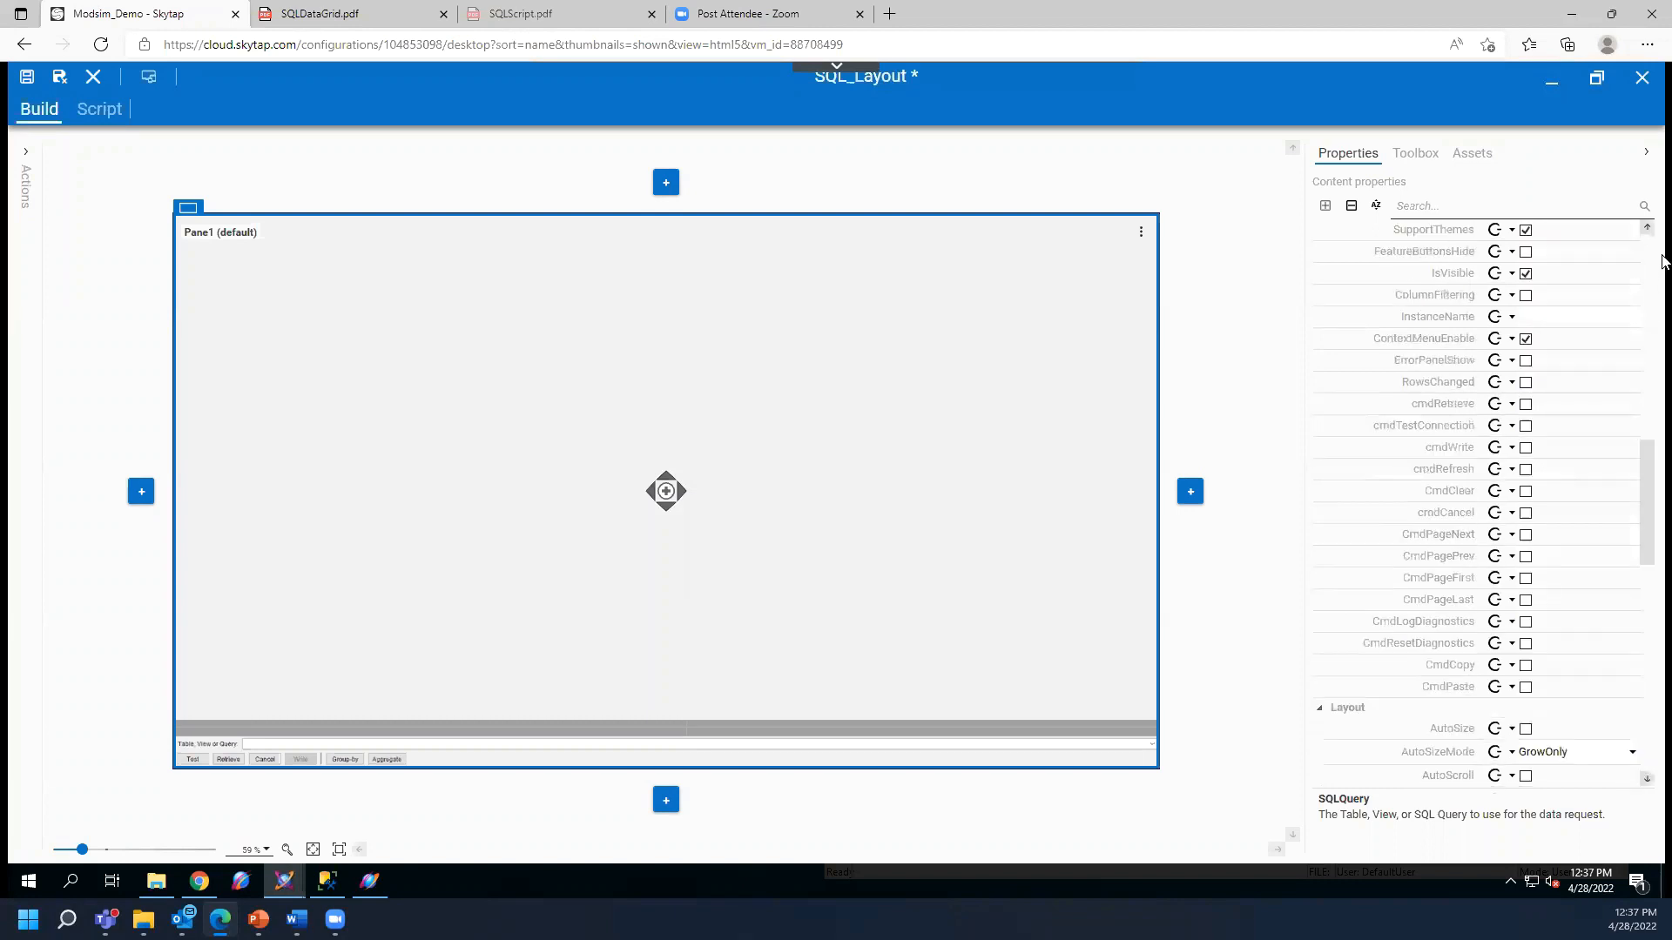
scroll(1648, 512, up, 5)
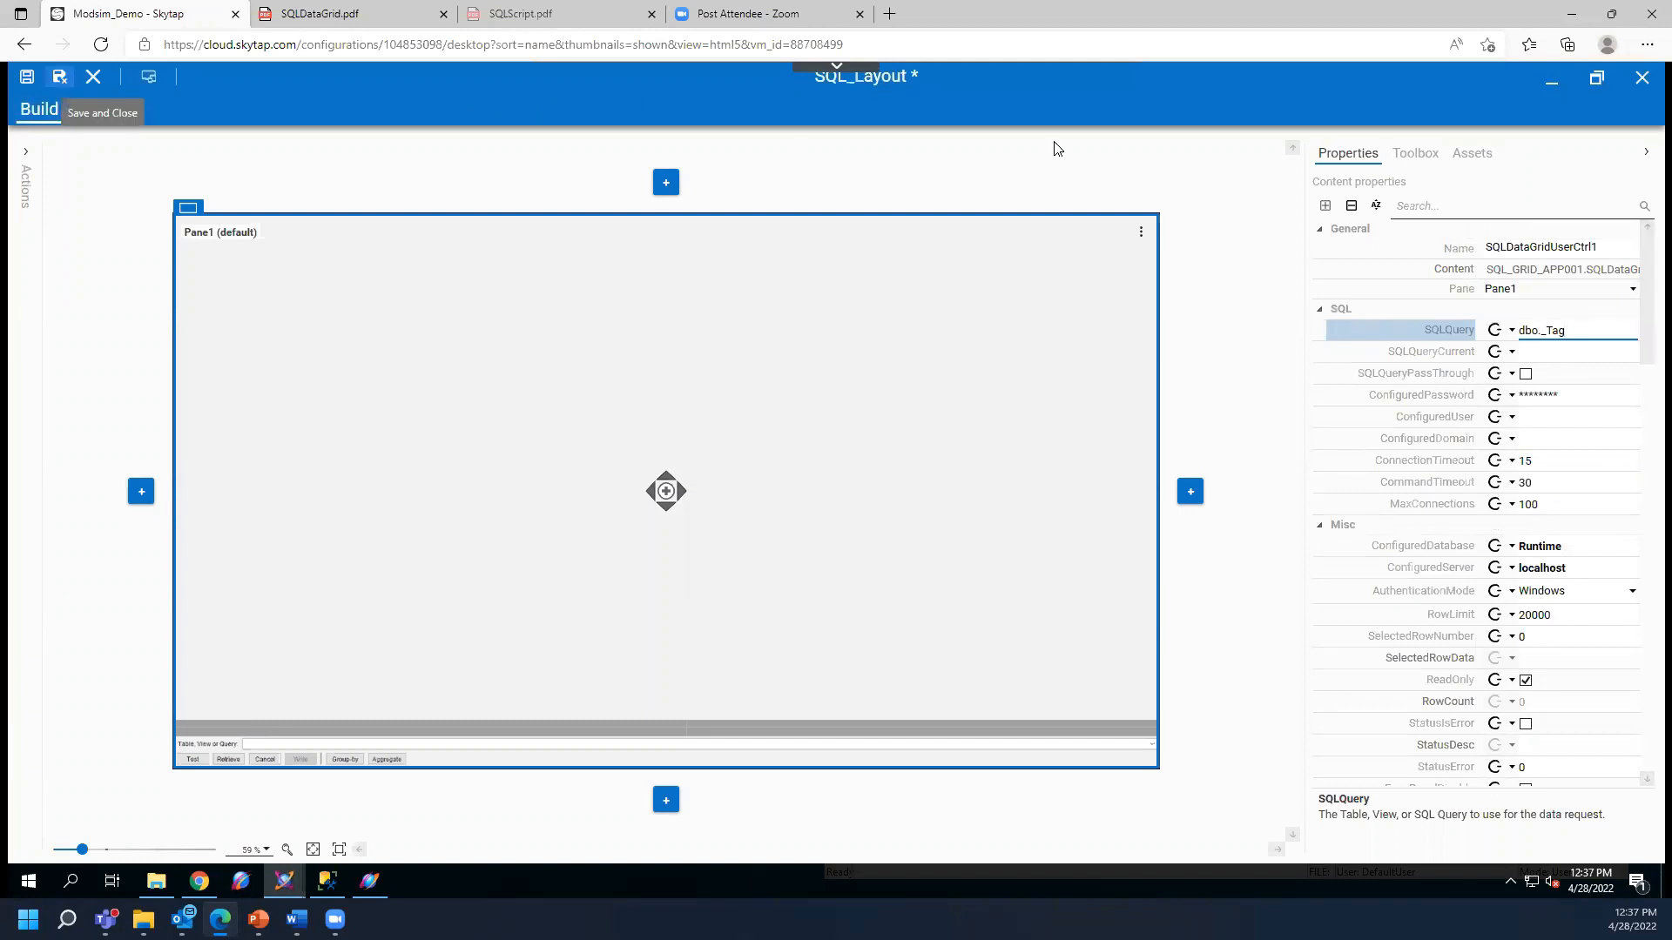
click(1456, 206)
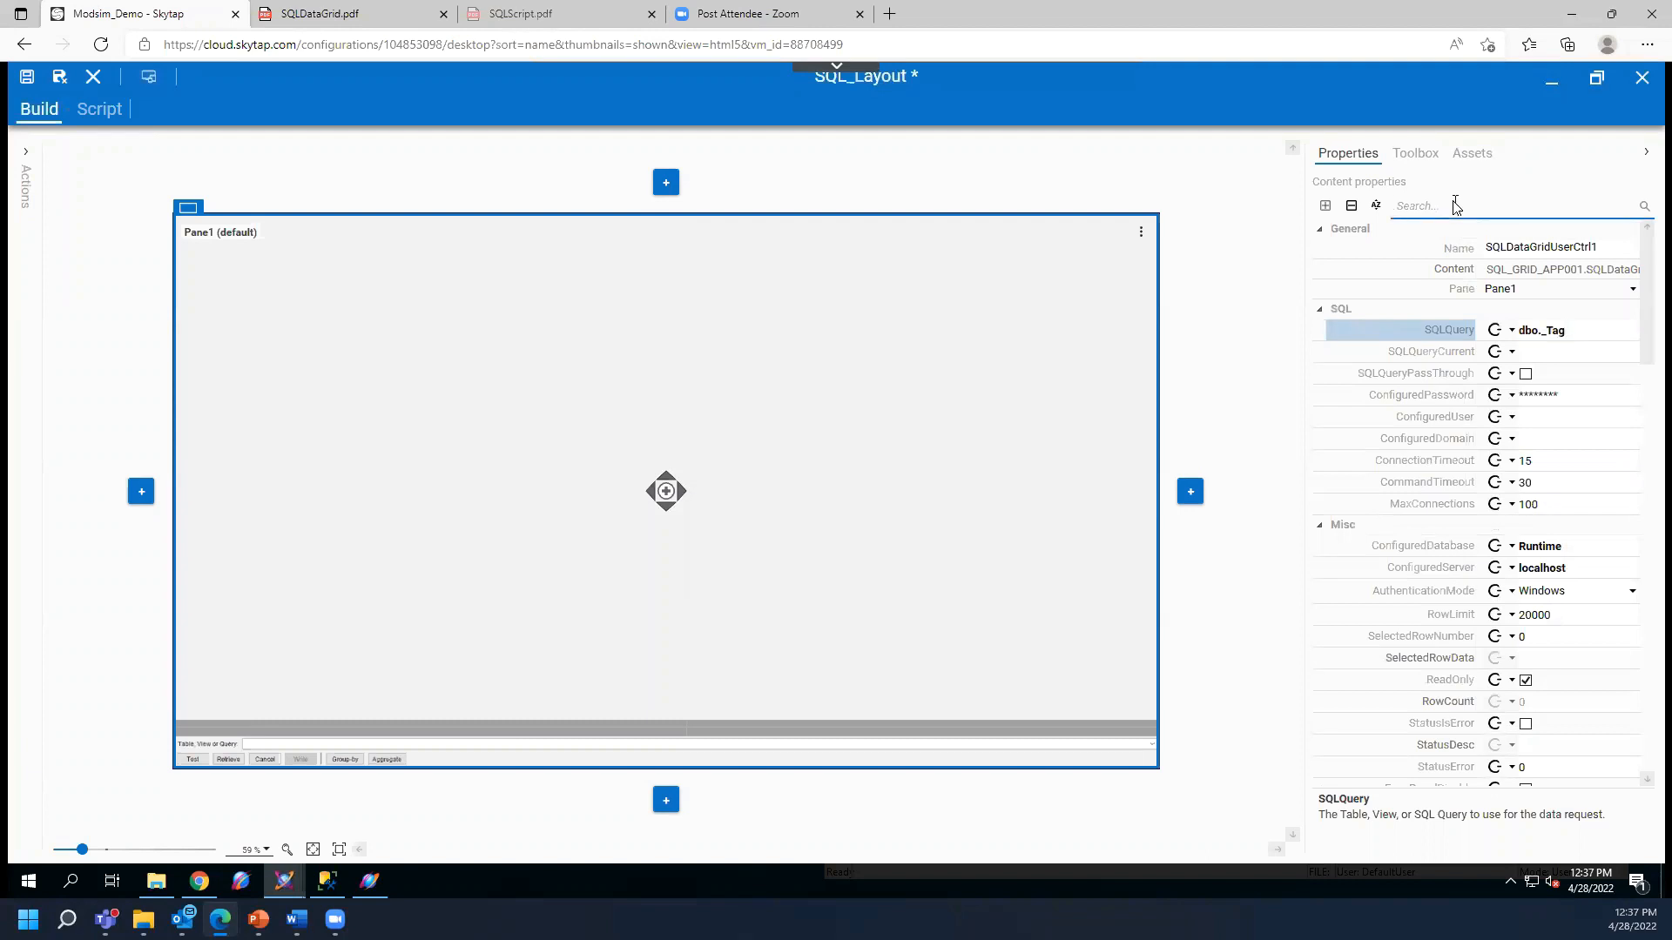
text(read)
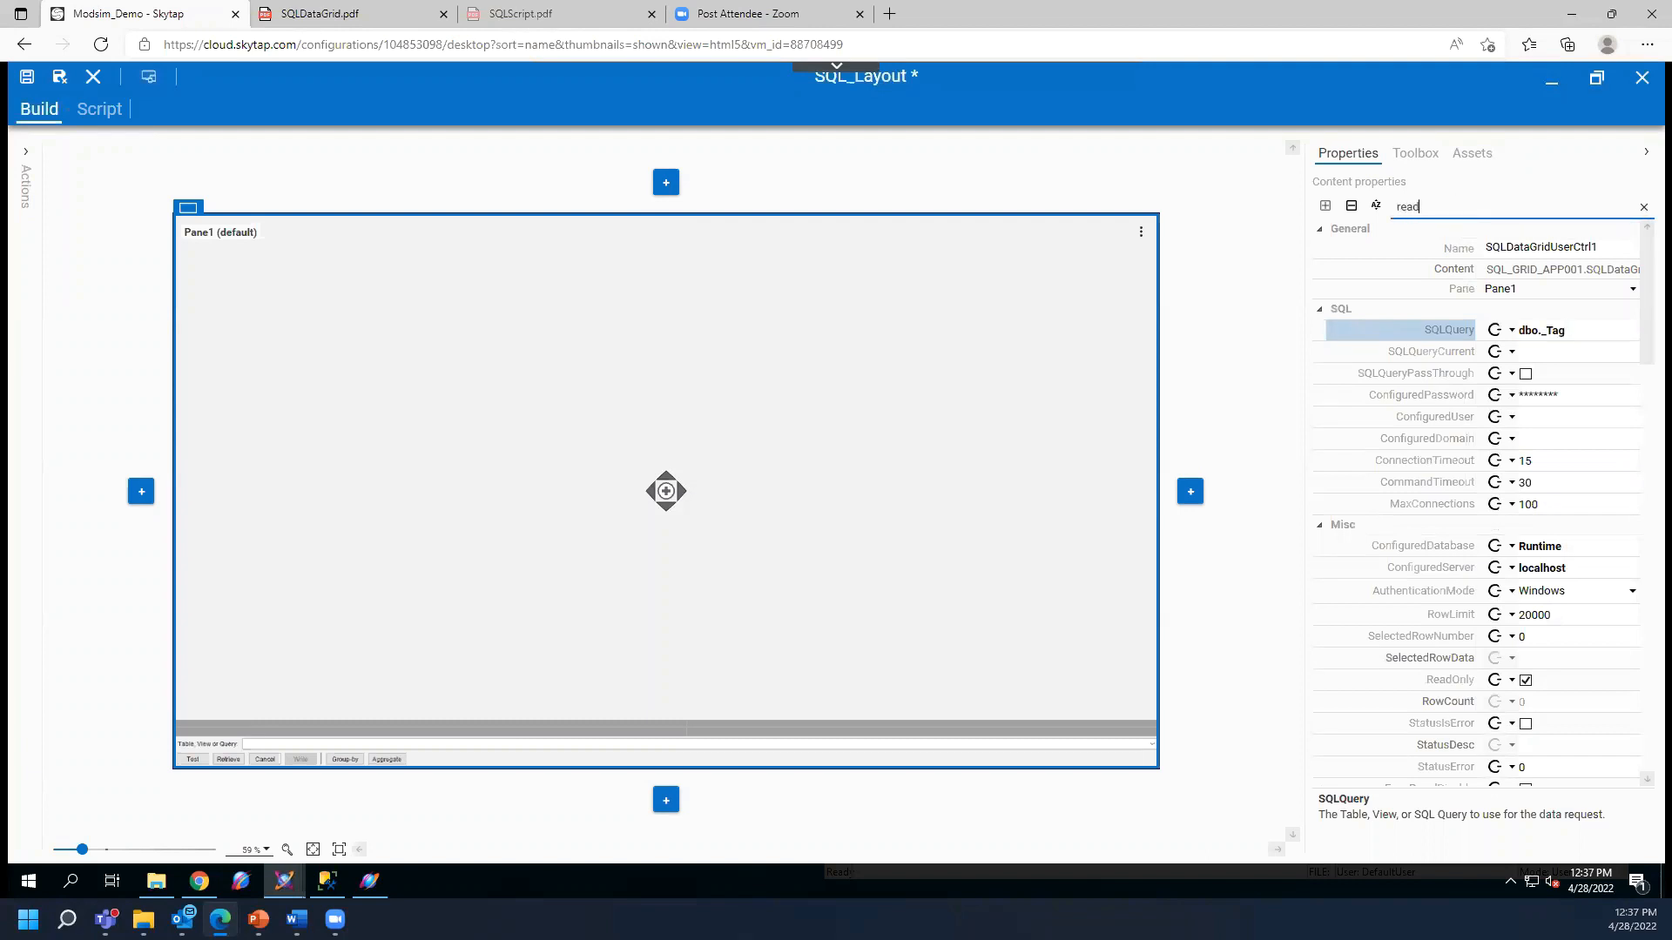
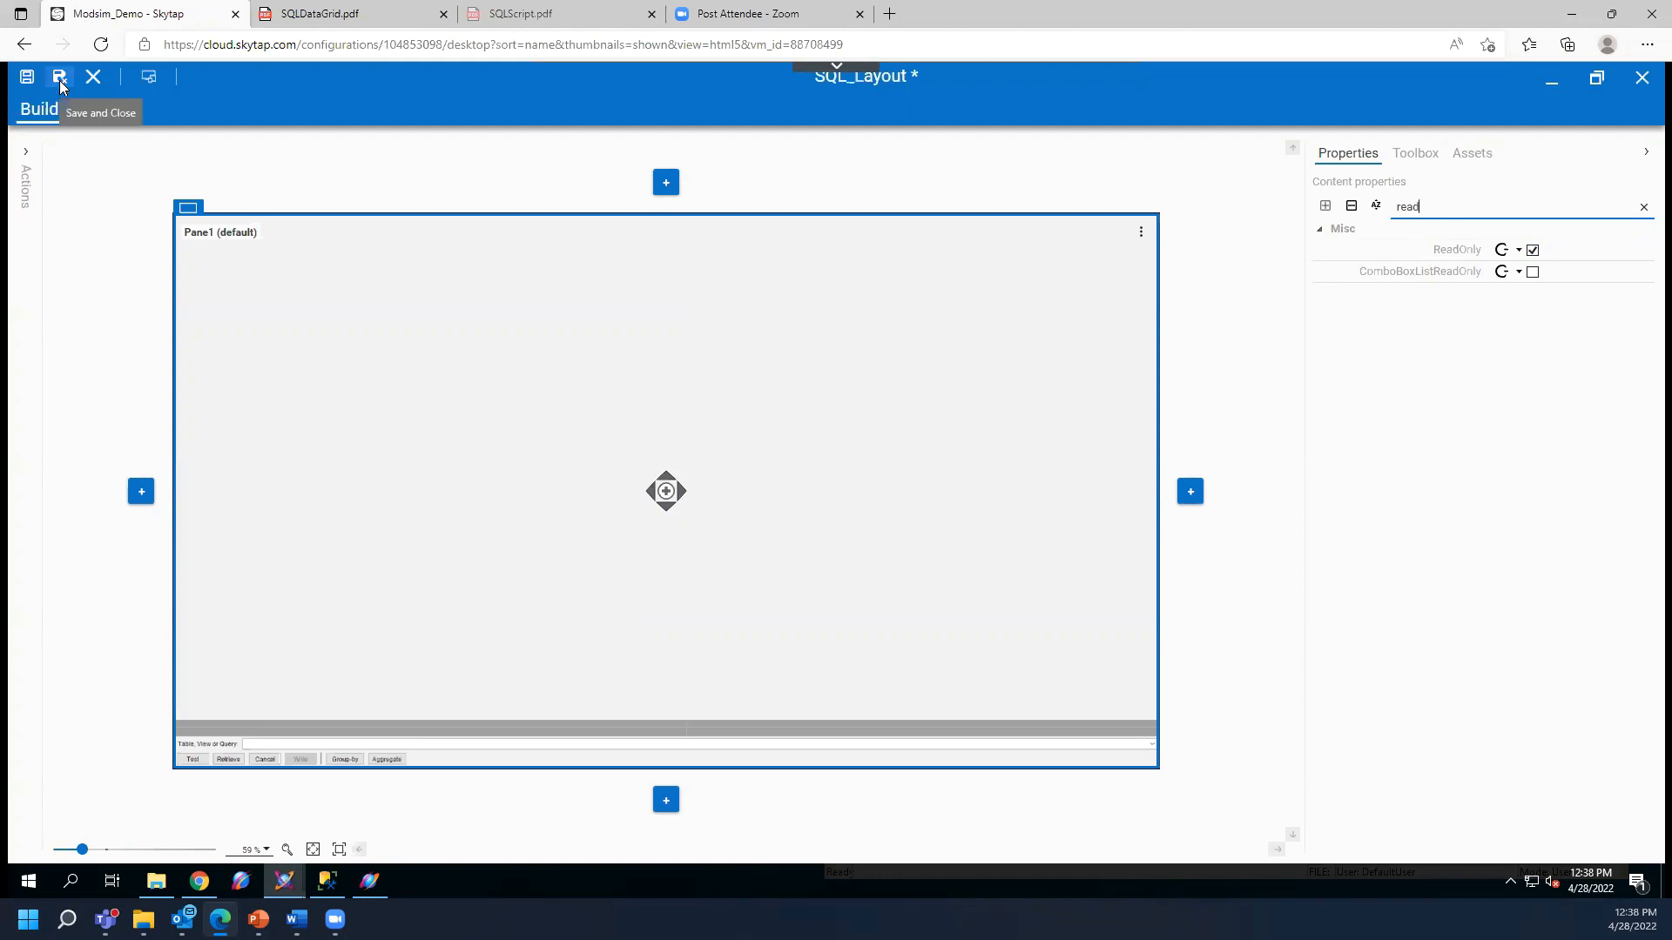
- Save and close SQL_Layout with an empty check-in comment and switch back to the System Platform IDE
click(59, 80)
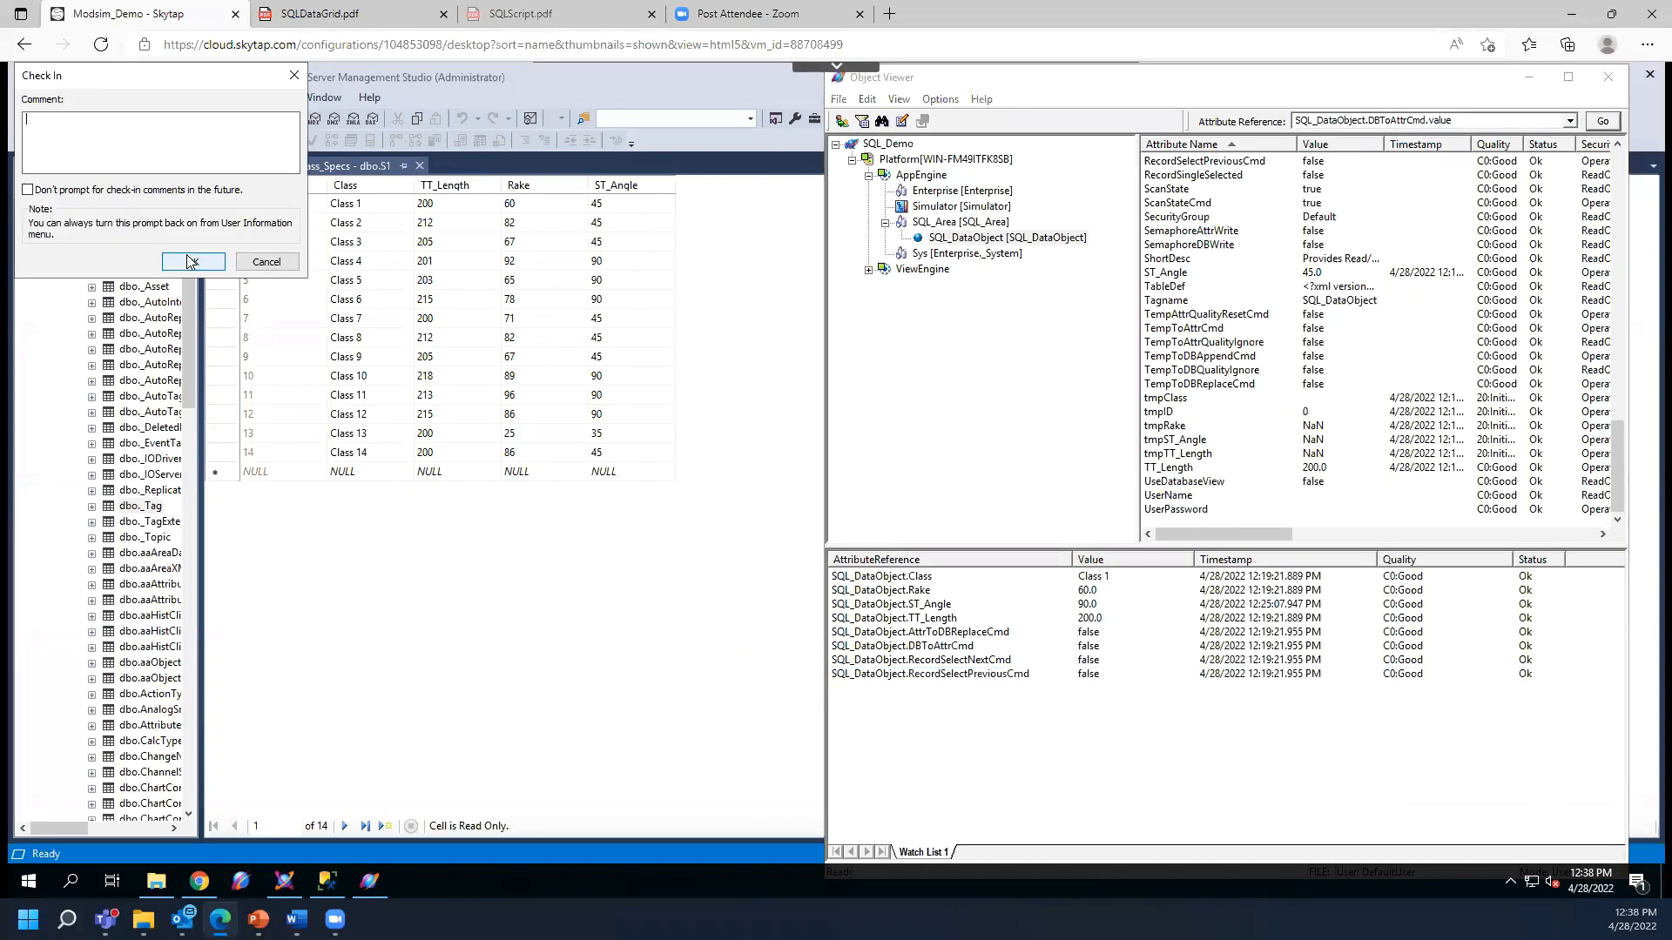
click(182, 262)
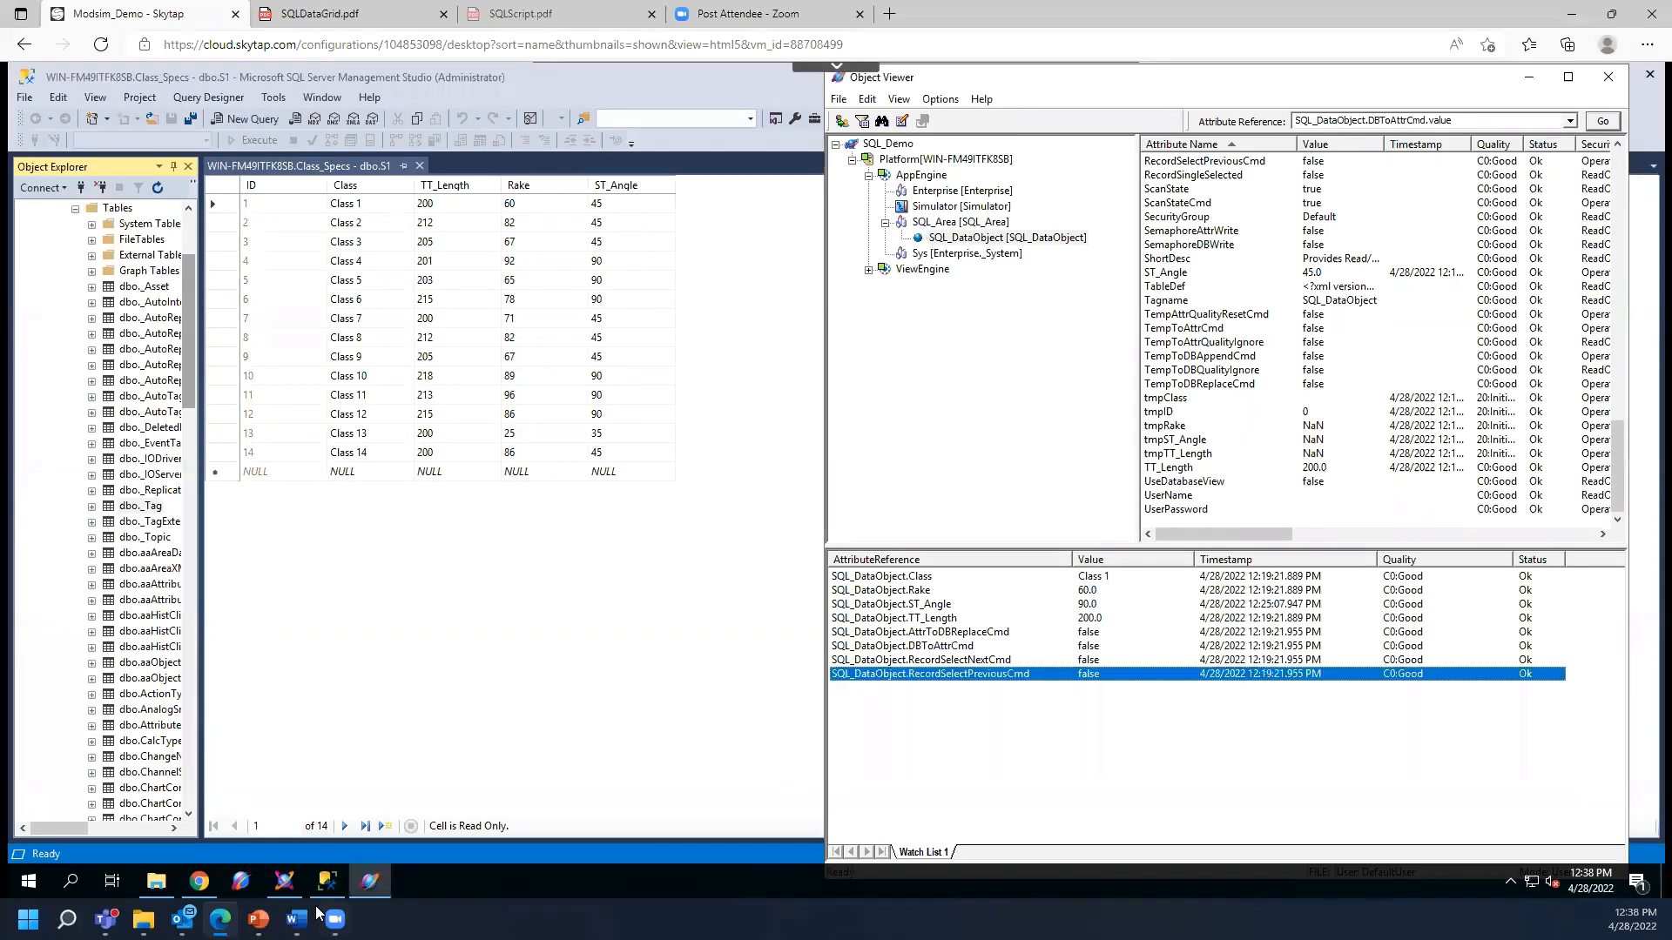
click(287, 885)
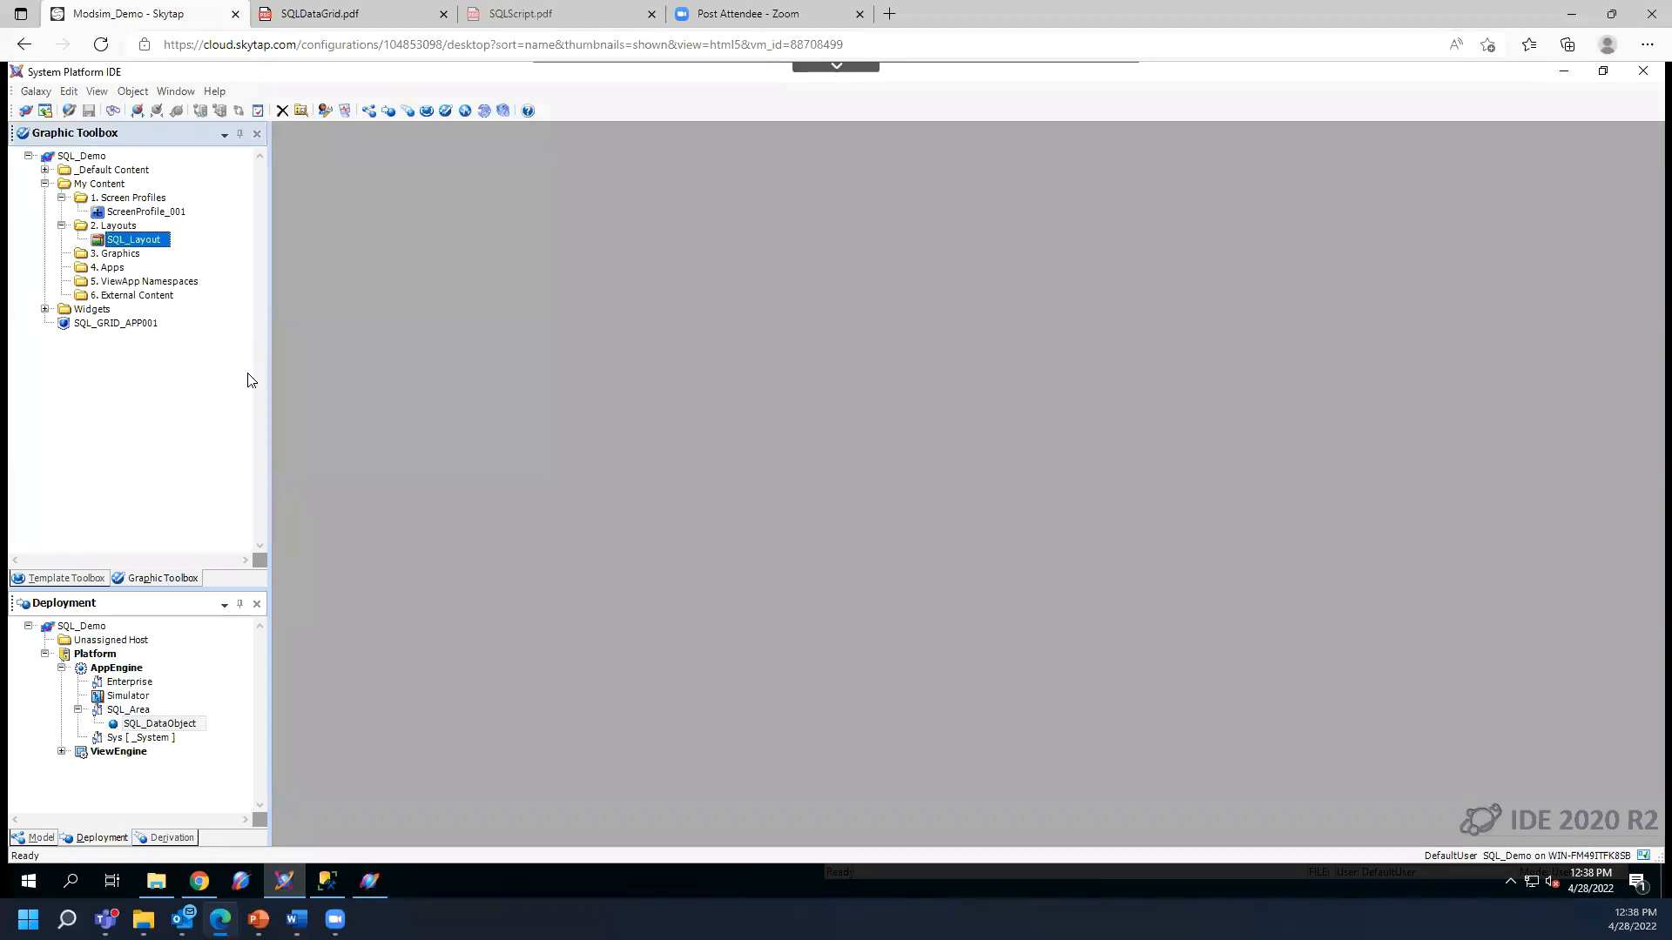
- Derive a template named SQL_APP from the default $ViewApp template and move it into My Templates' 4. ViewApps
click(75, 580)
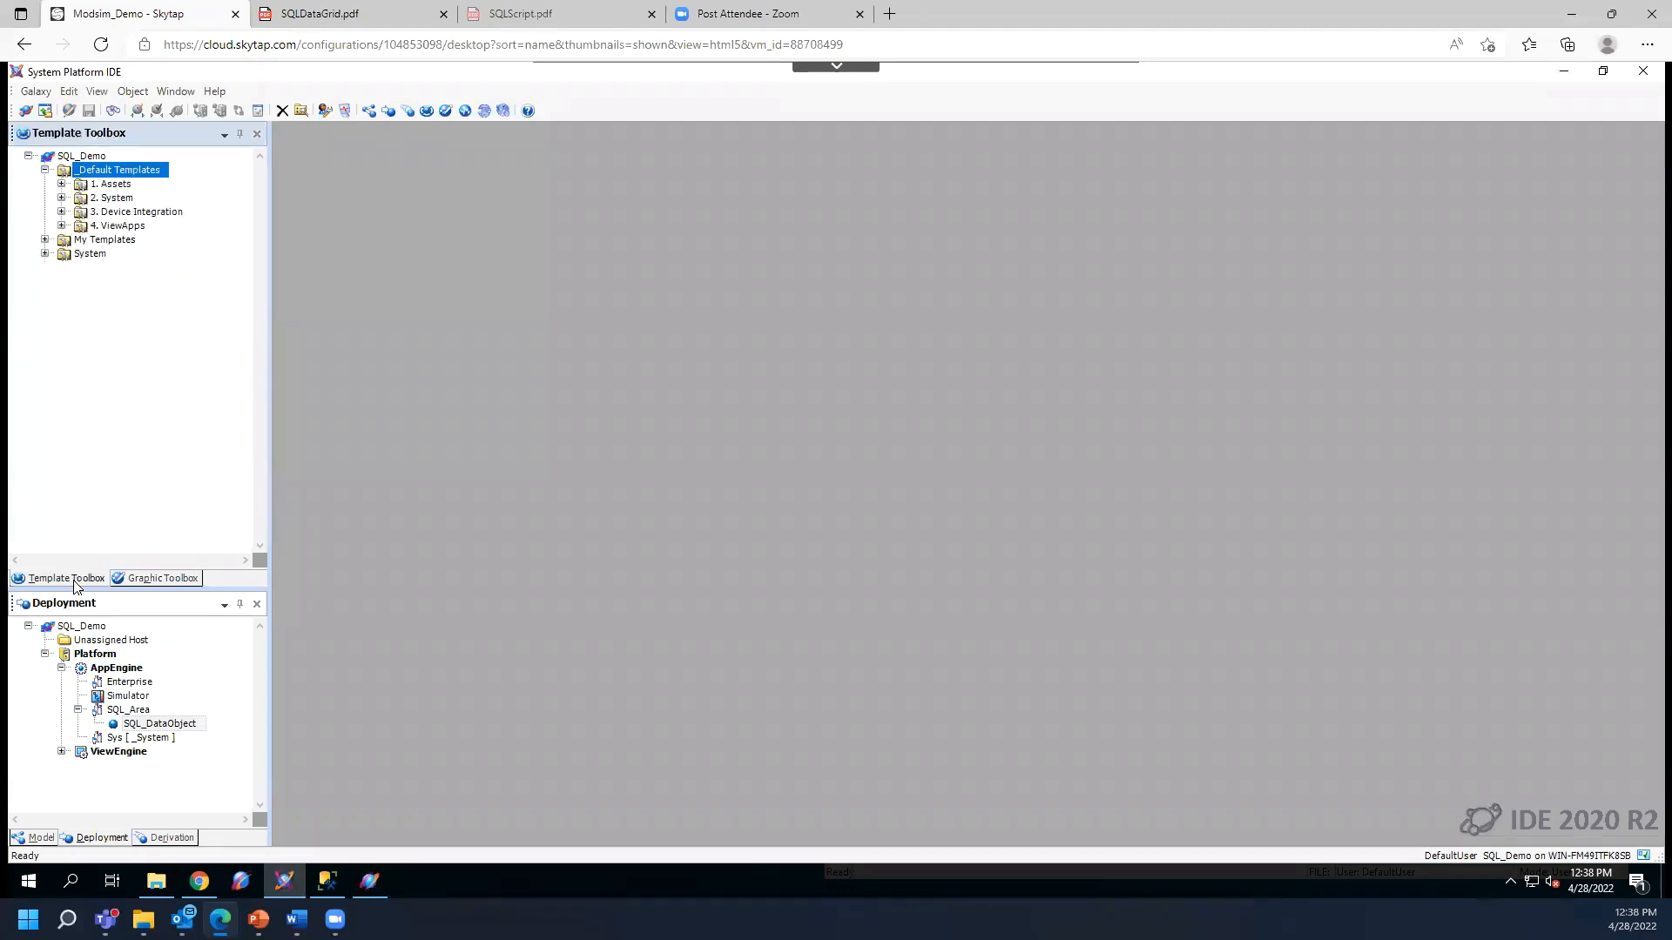
click(60, 225)
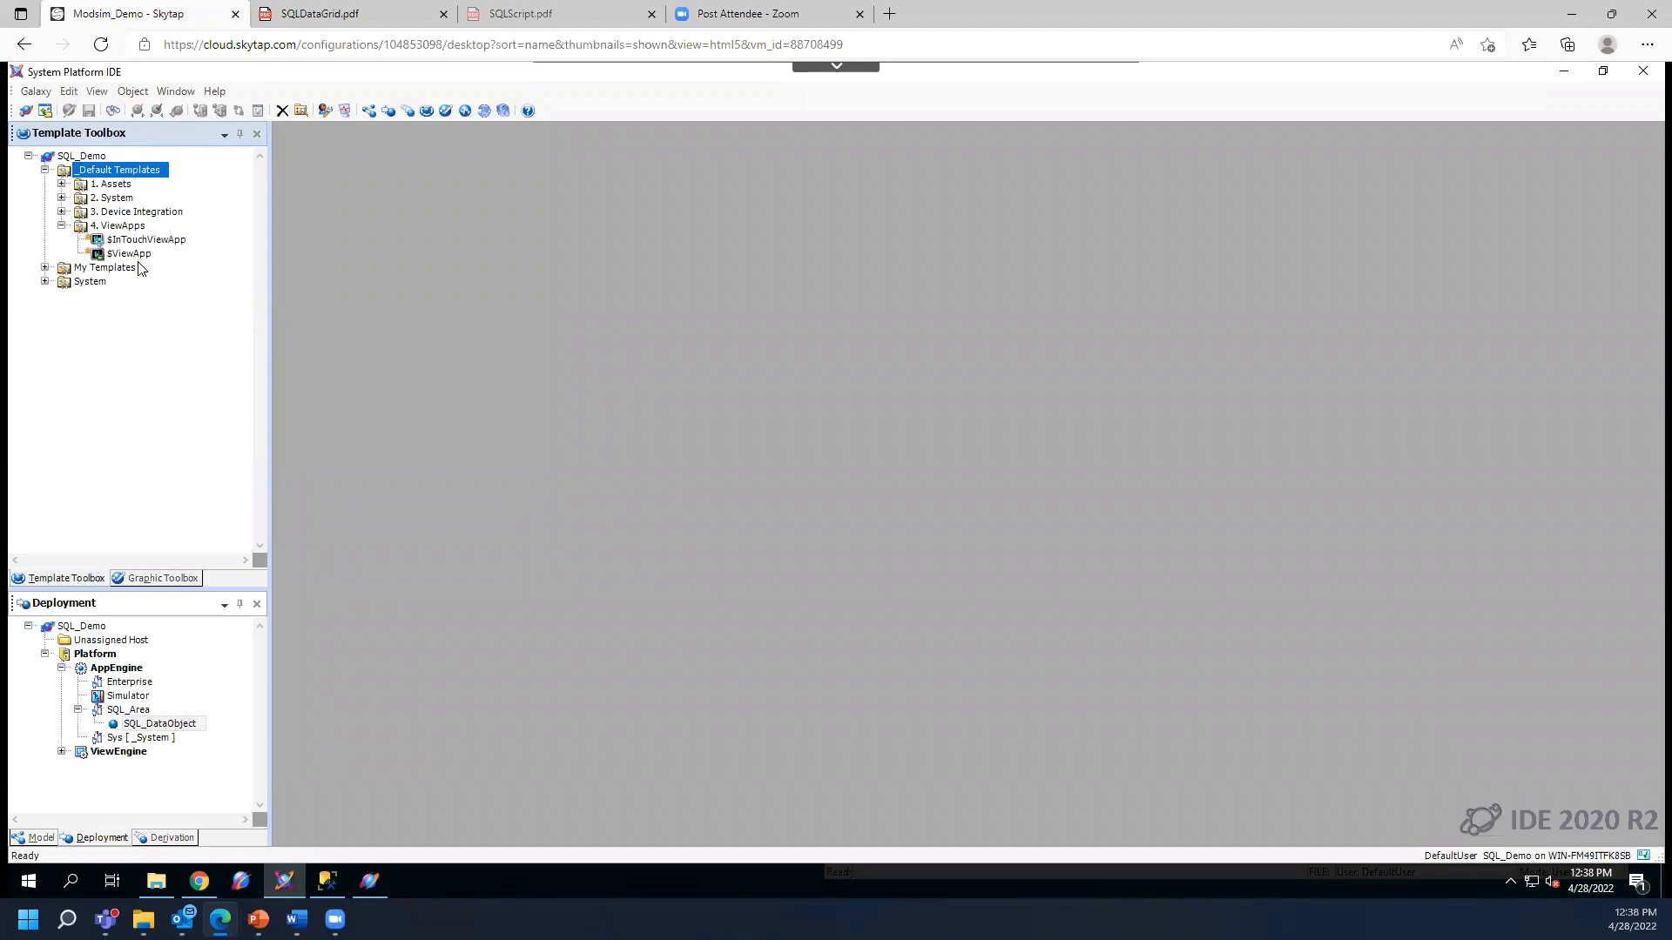
right_click(137, 255)
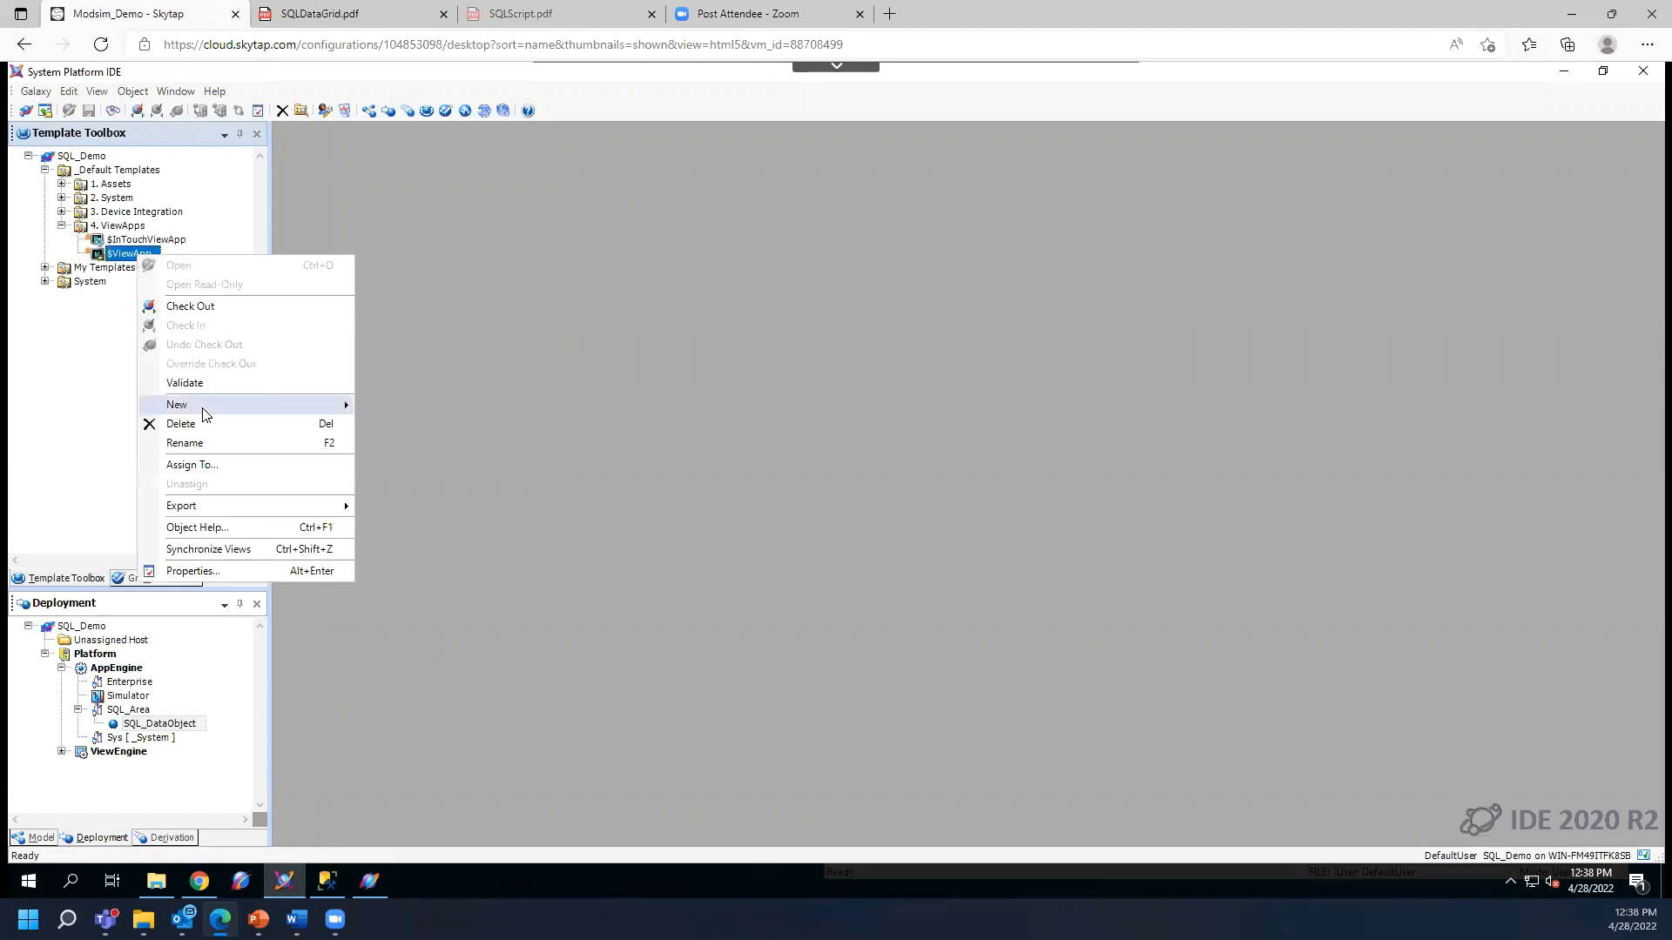
mouse_move(225, 407)
click(424, 426)
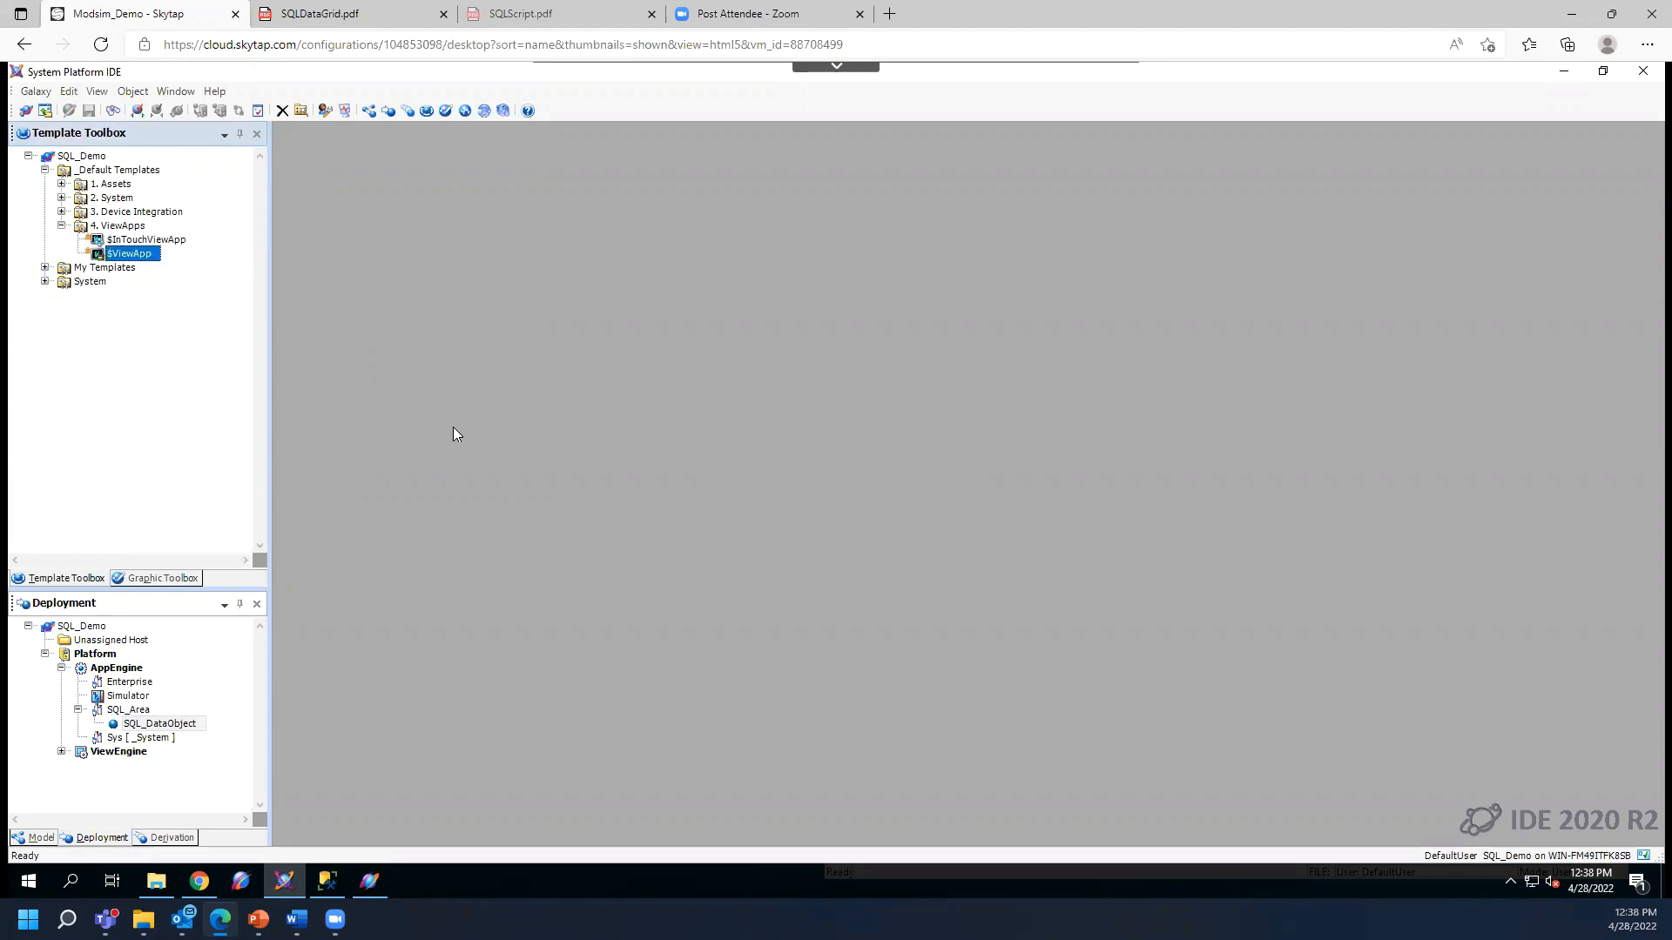
text(SQ)
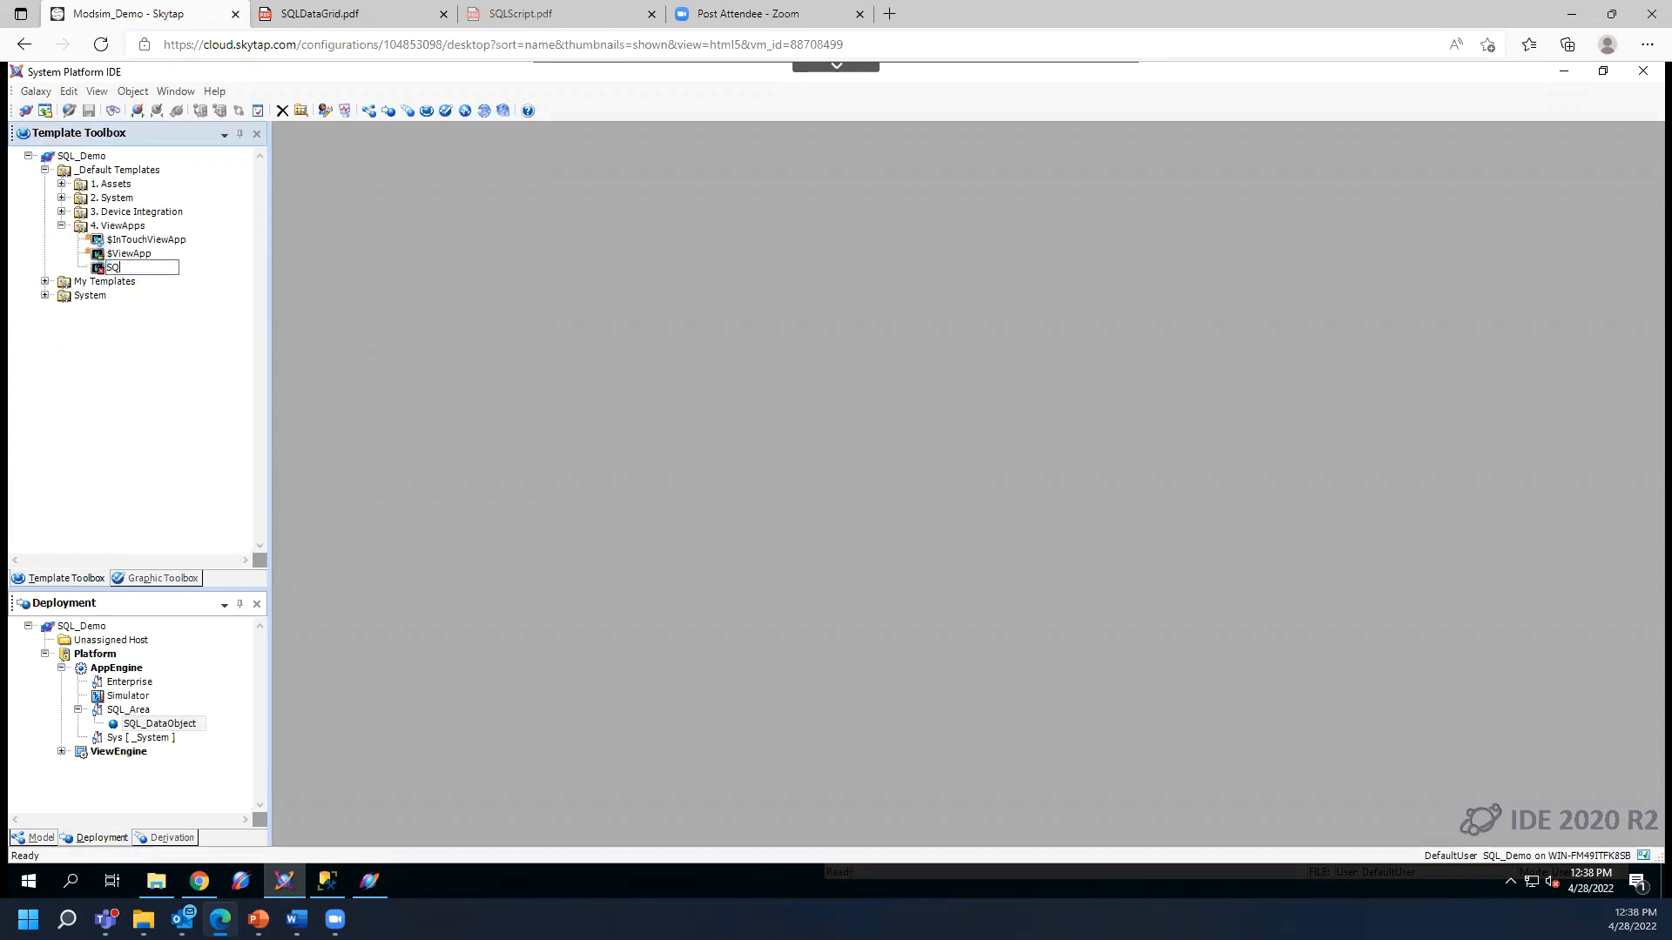
text(L_APP)
key(Return)
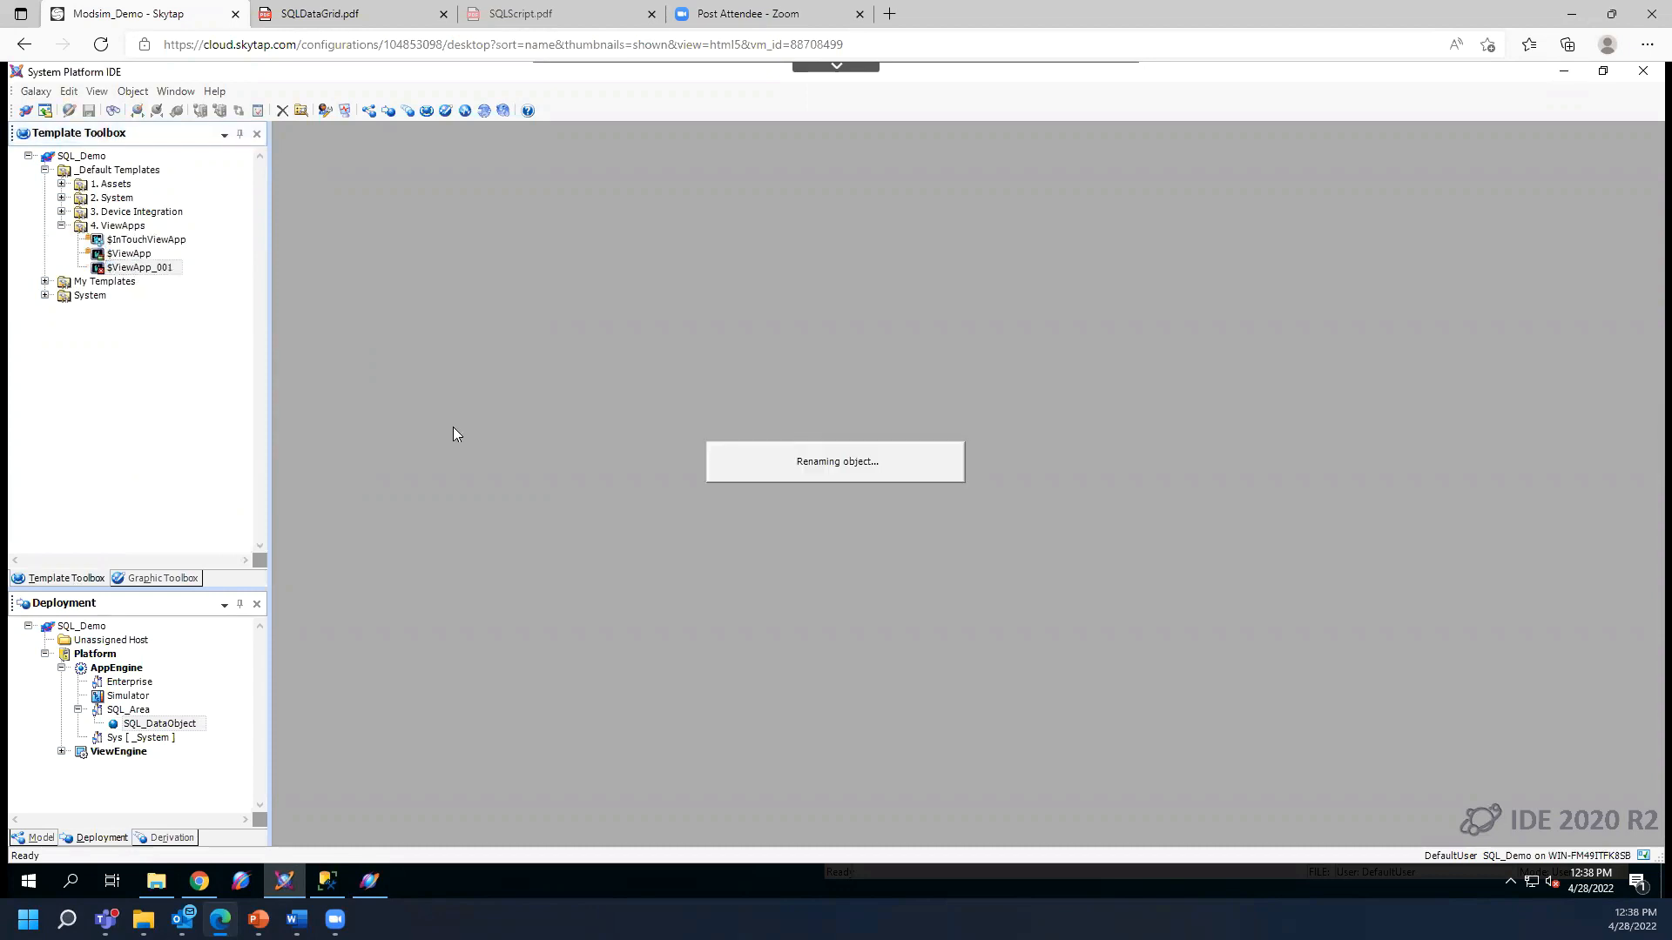
drag(132, 259, 117, 324)
- Open $SQL_APP and initialize it with ScreenProfile_001 as screen profile and SQL_Layout as the primary screen's layout
double_click(144, 354)
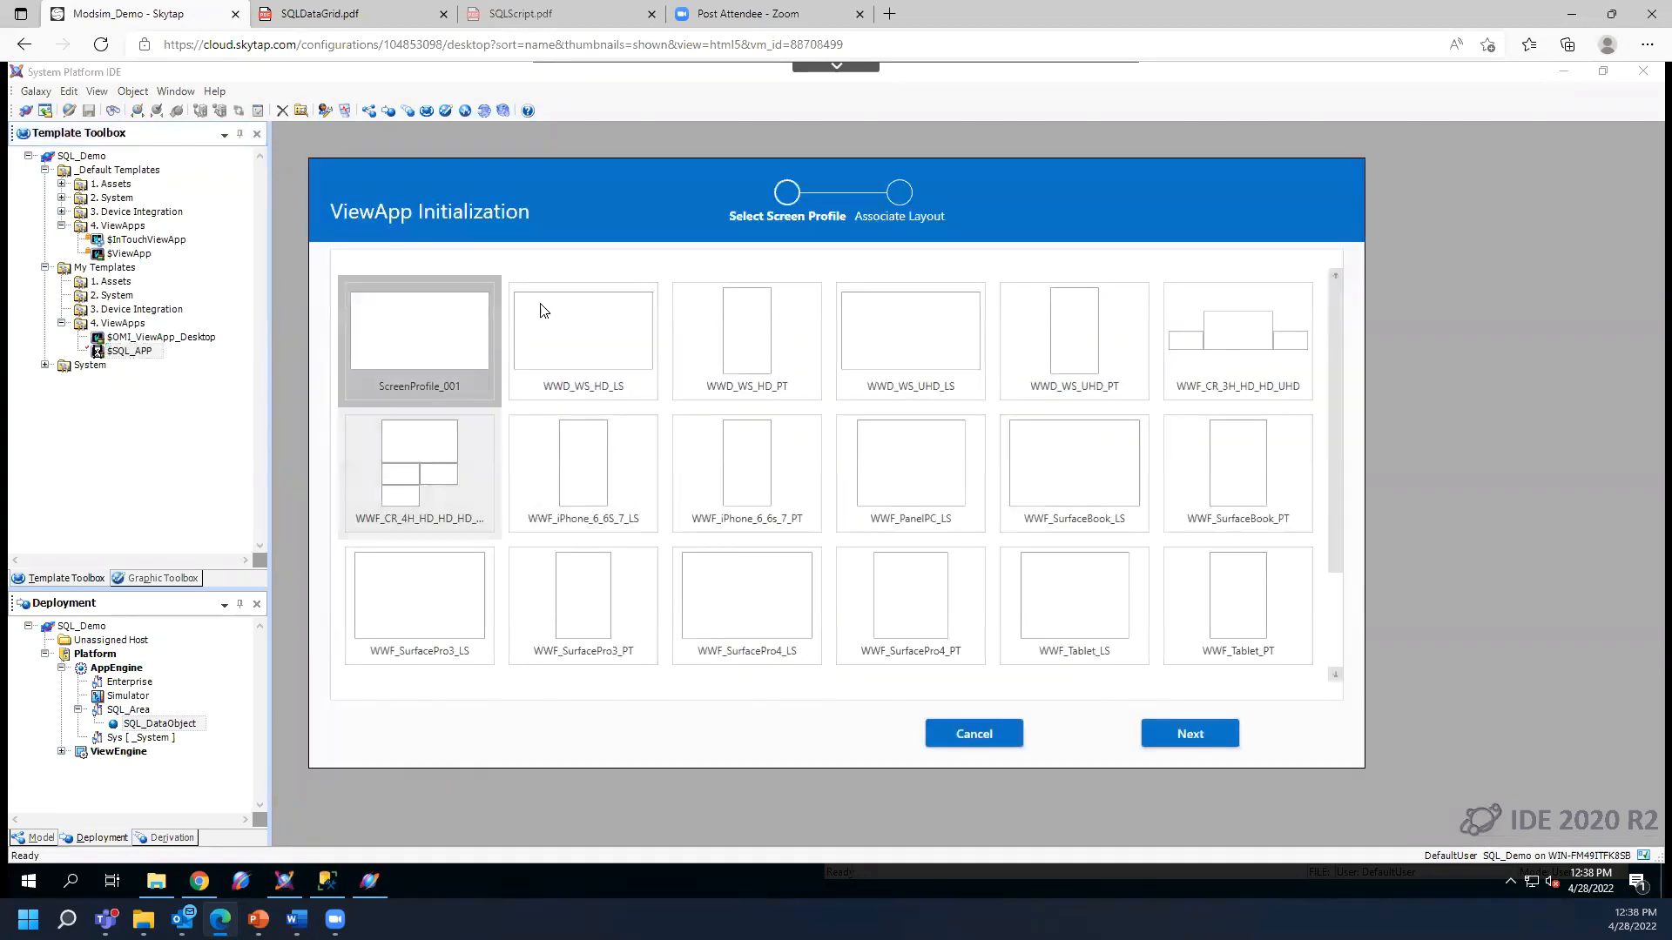
click(1193, 734)
click(1047, 326)
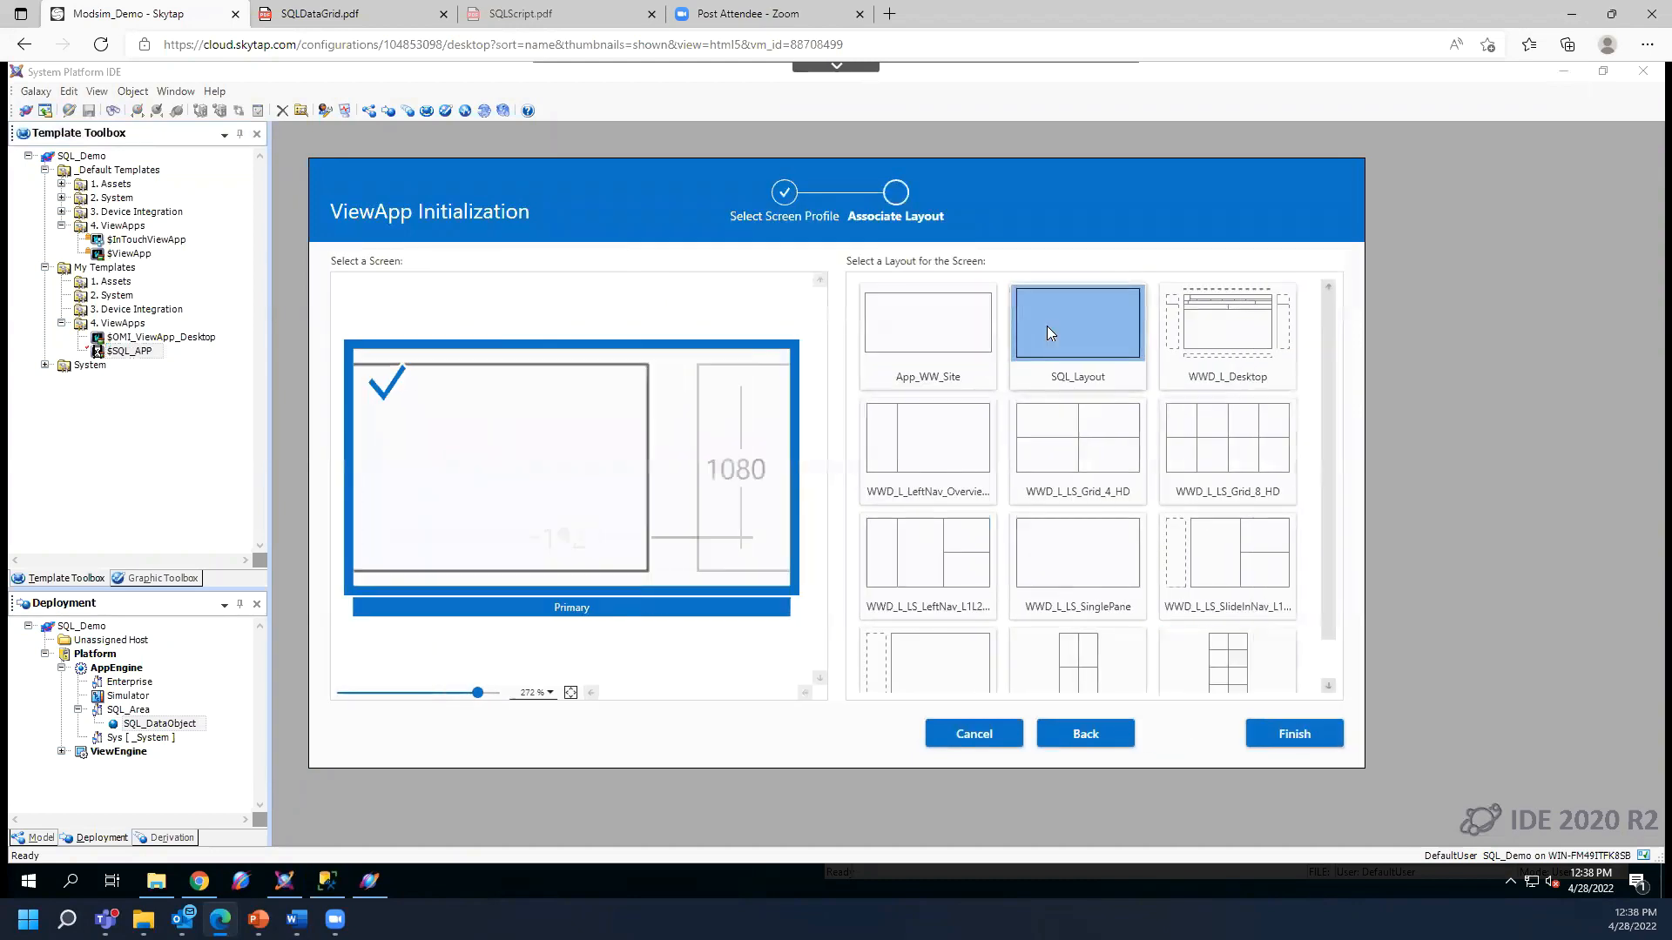
click(1305, 748)
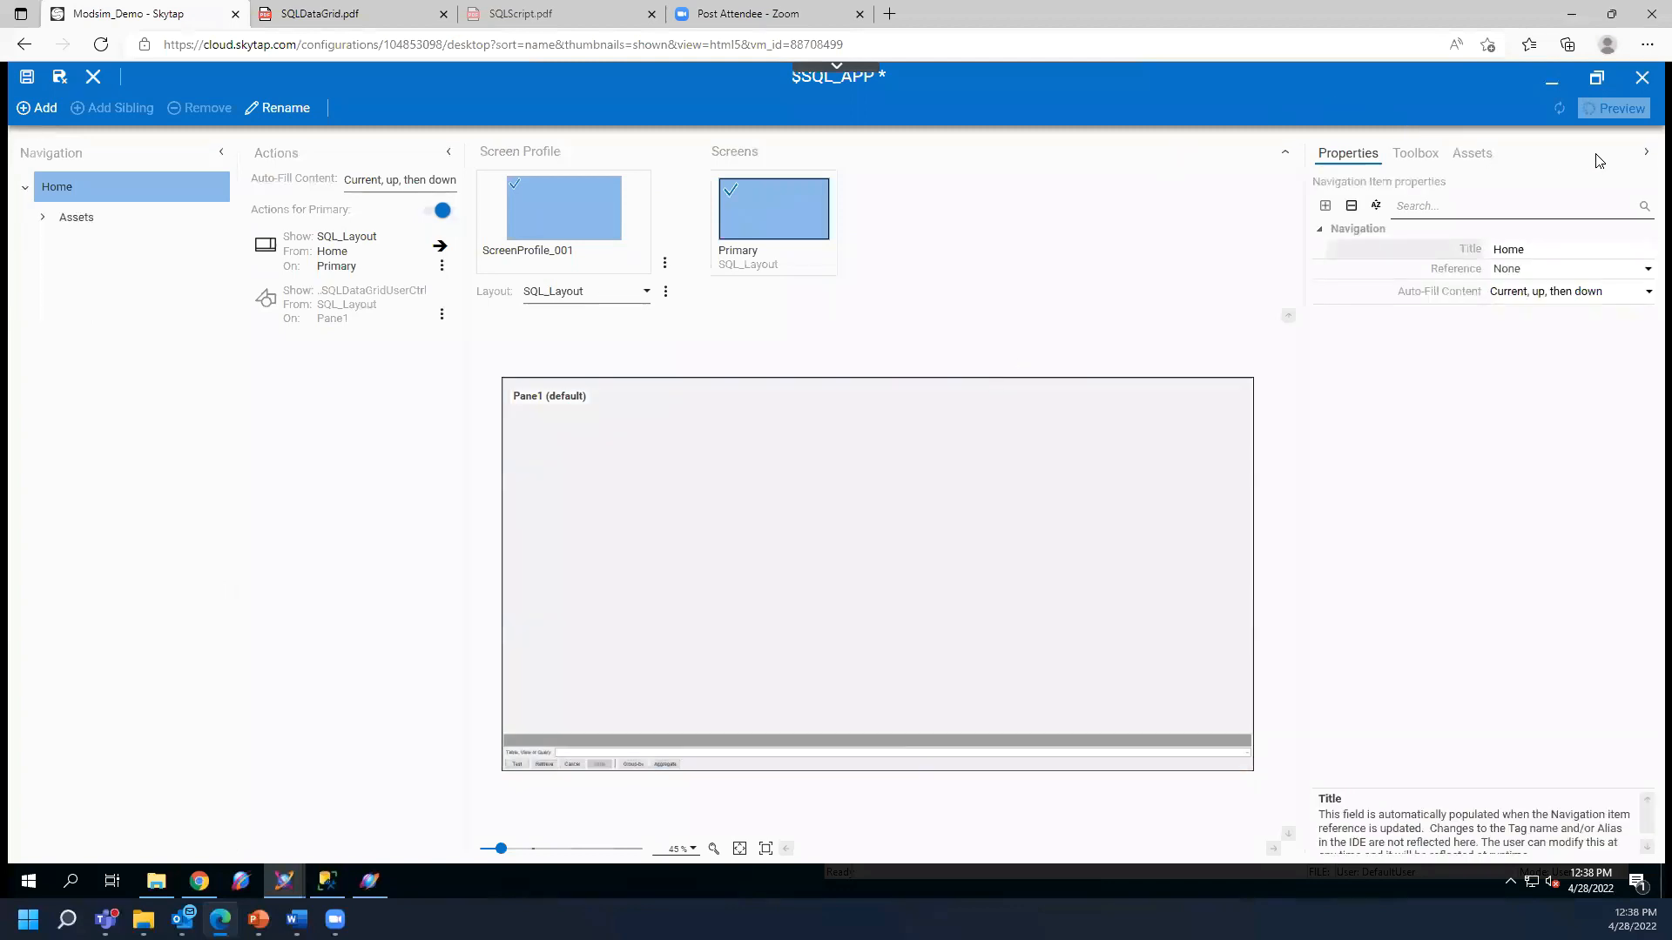
click(1552, 84)
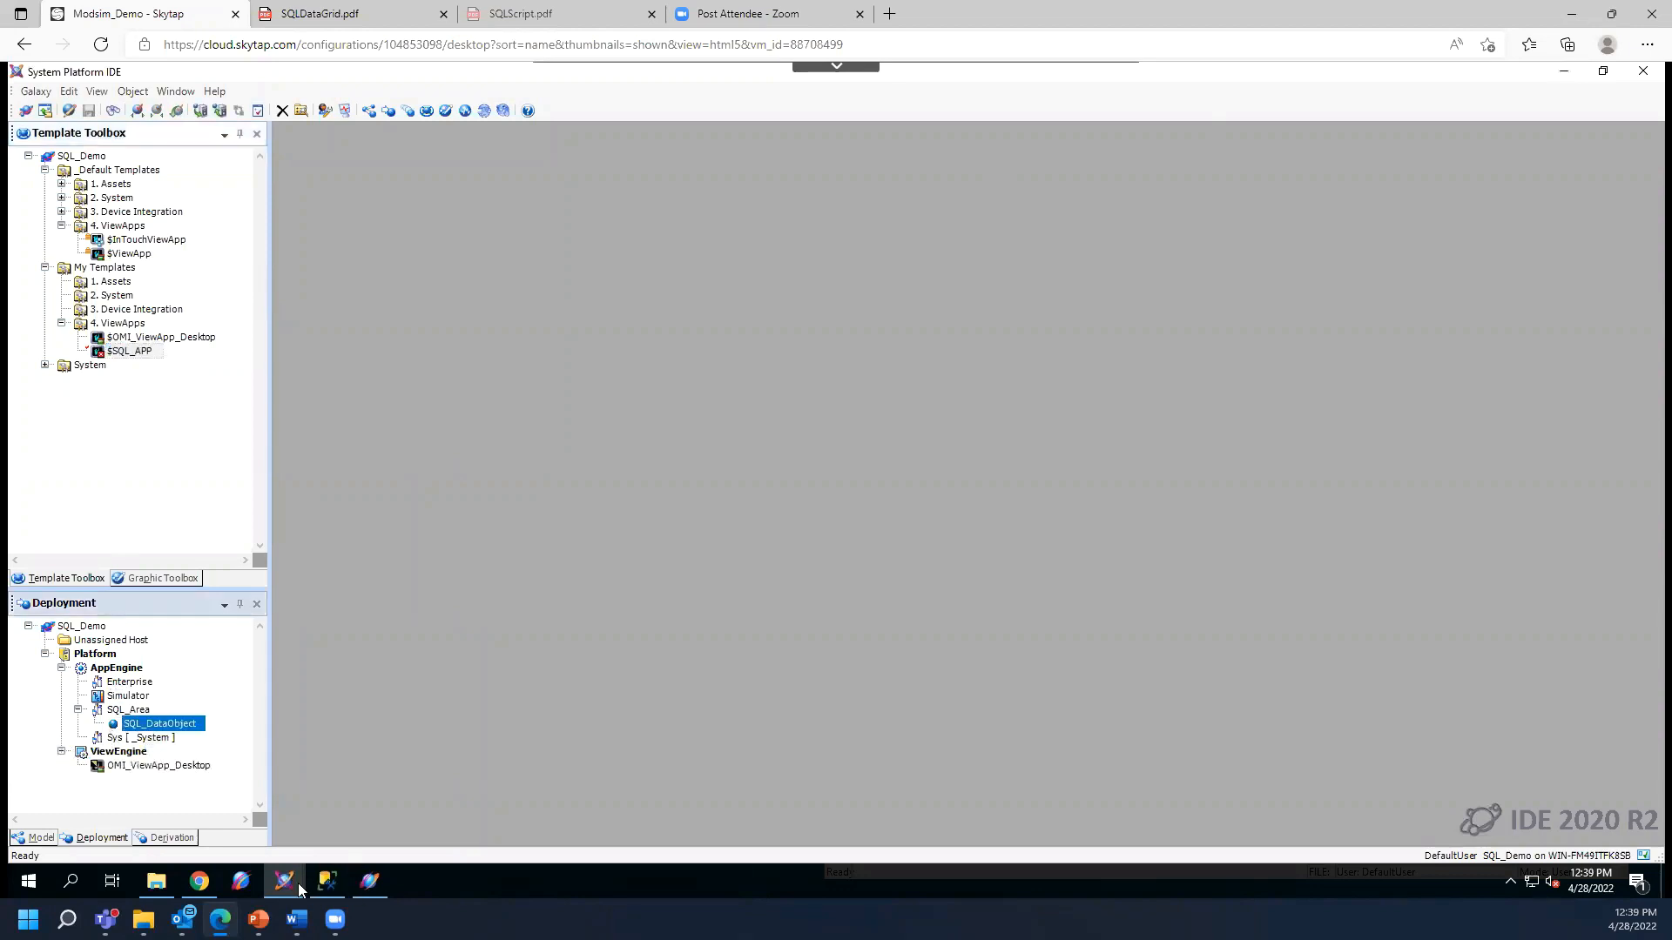
mouse_move(290, 888)
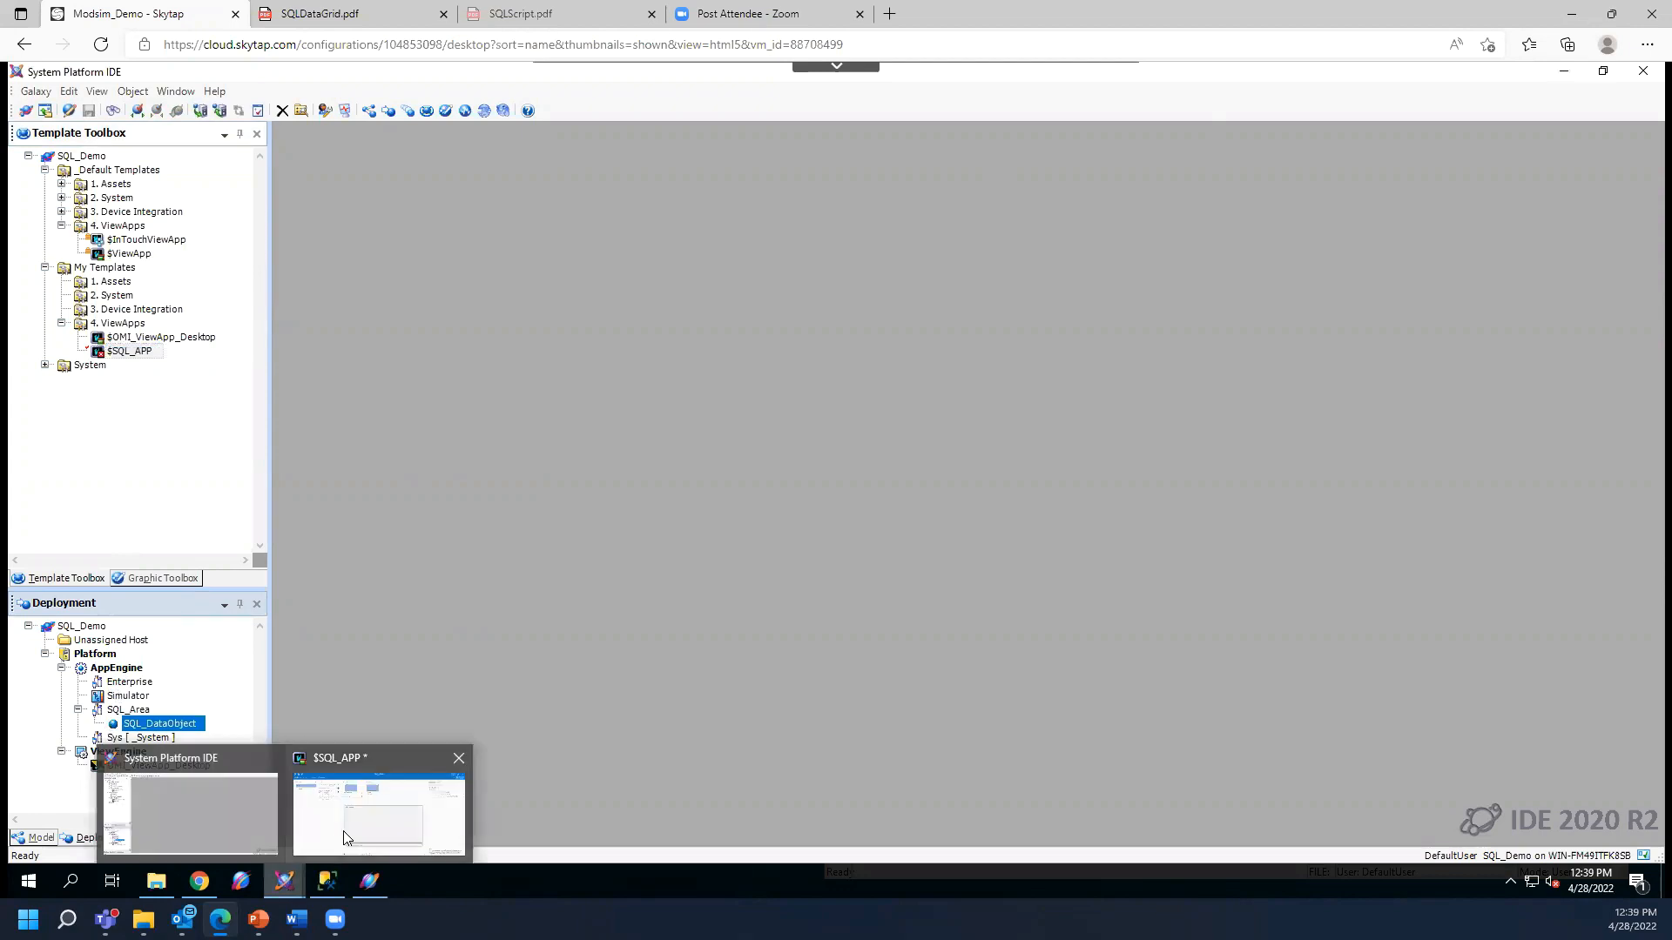
click(344, 834)
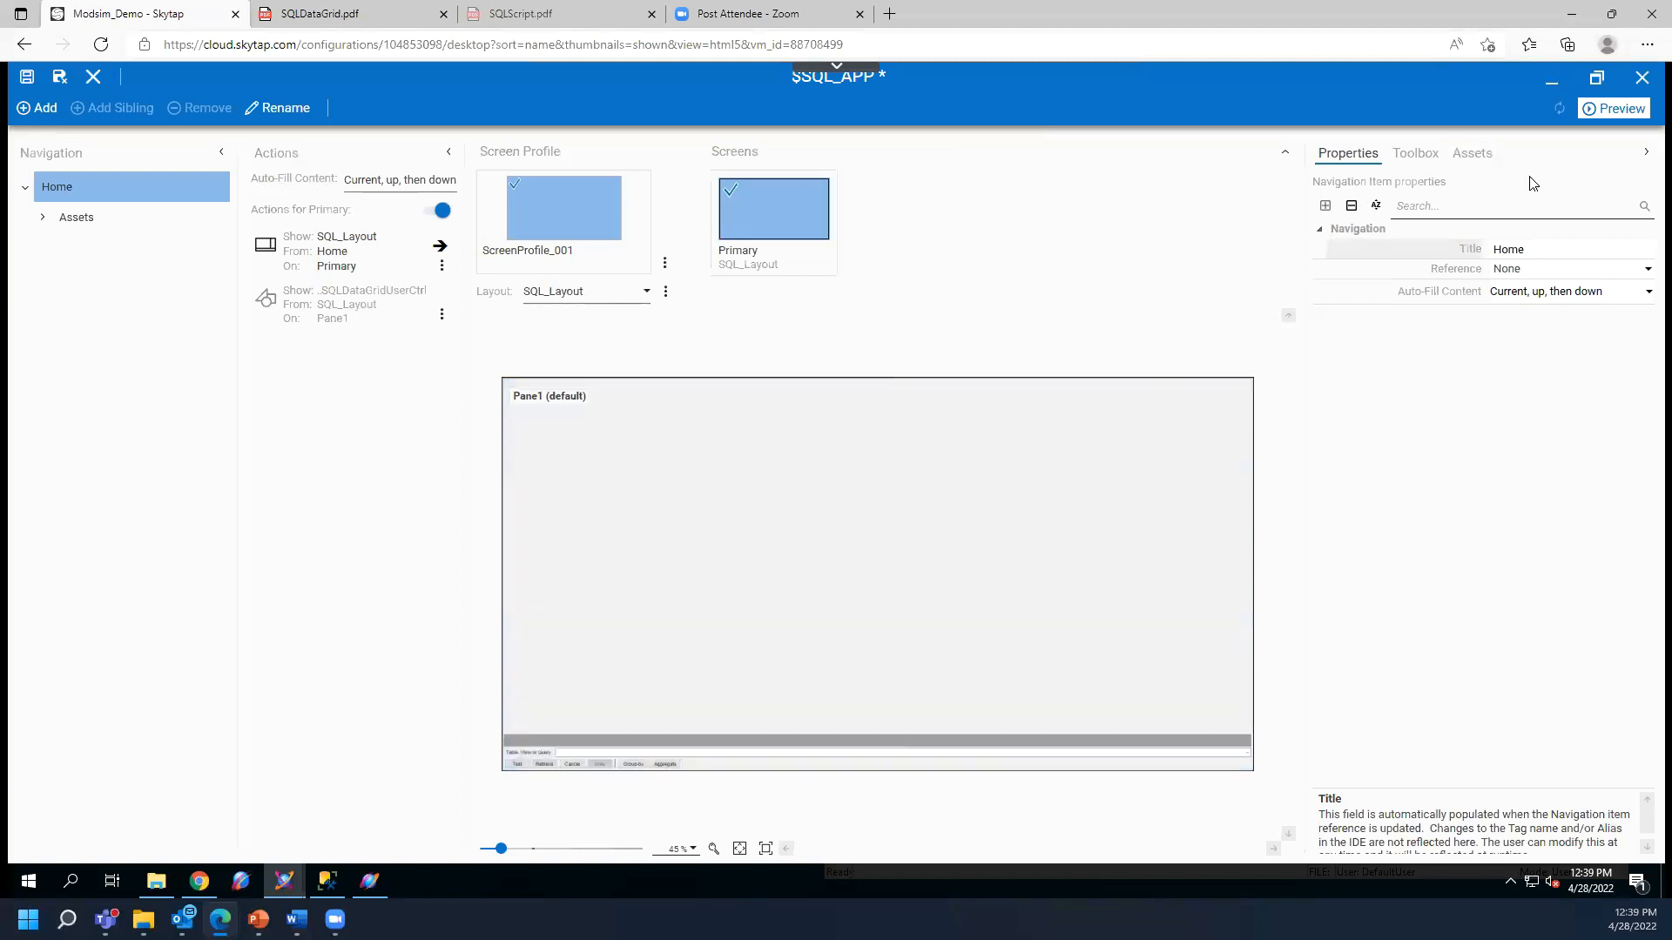
- Run the $SQL_APP ViewApp in preview mode, acknowledging the notice about production usage
click(1597, 109)
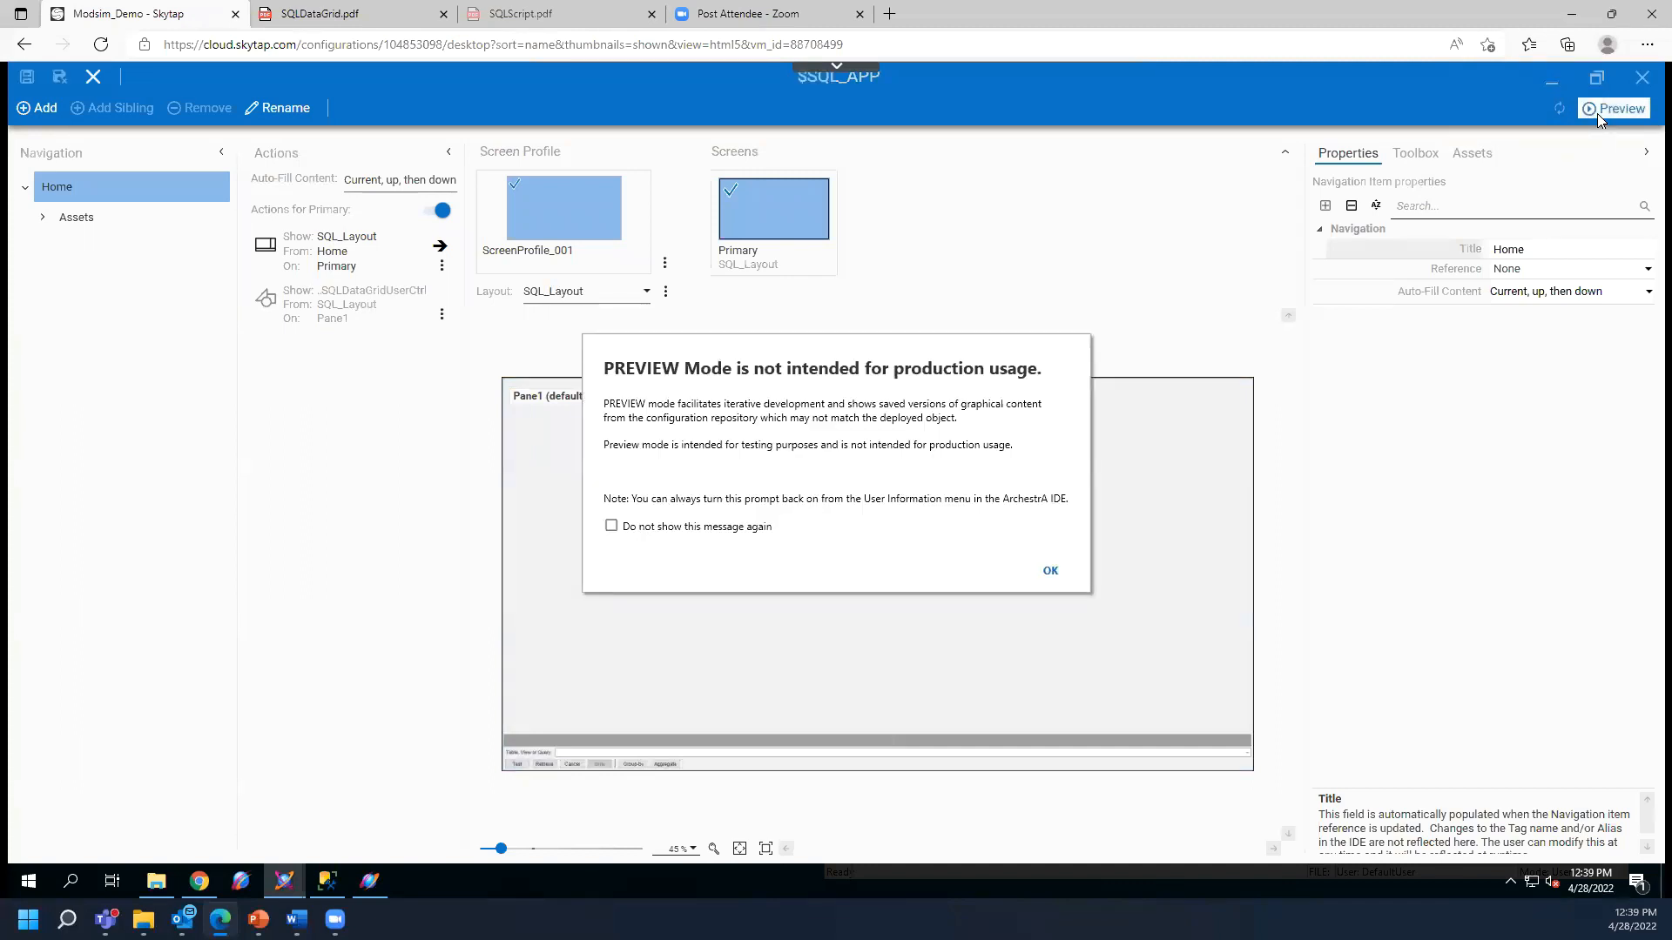
click(1052, 575)
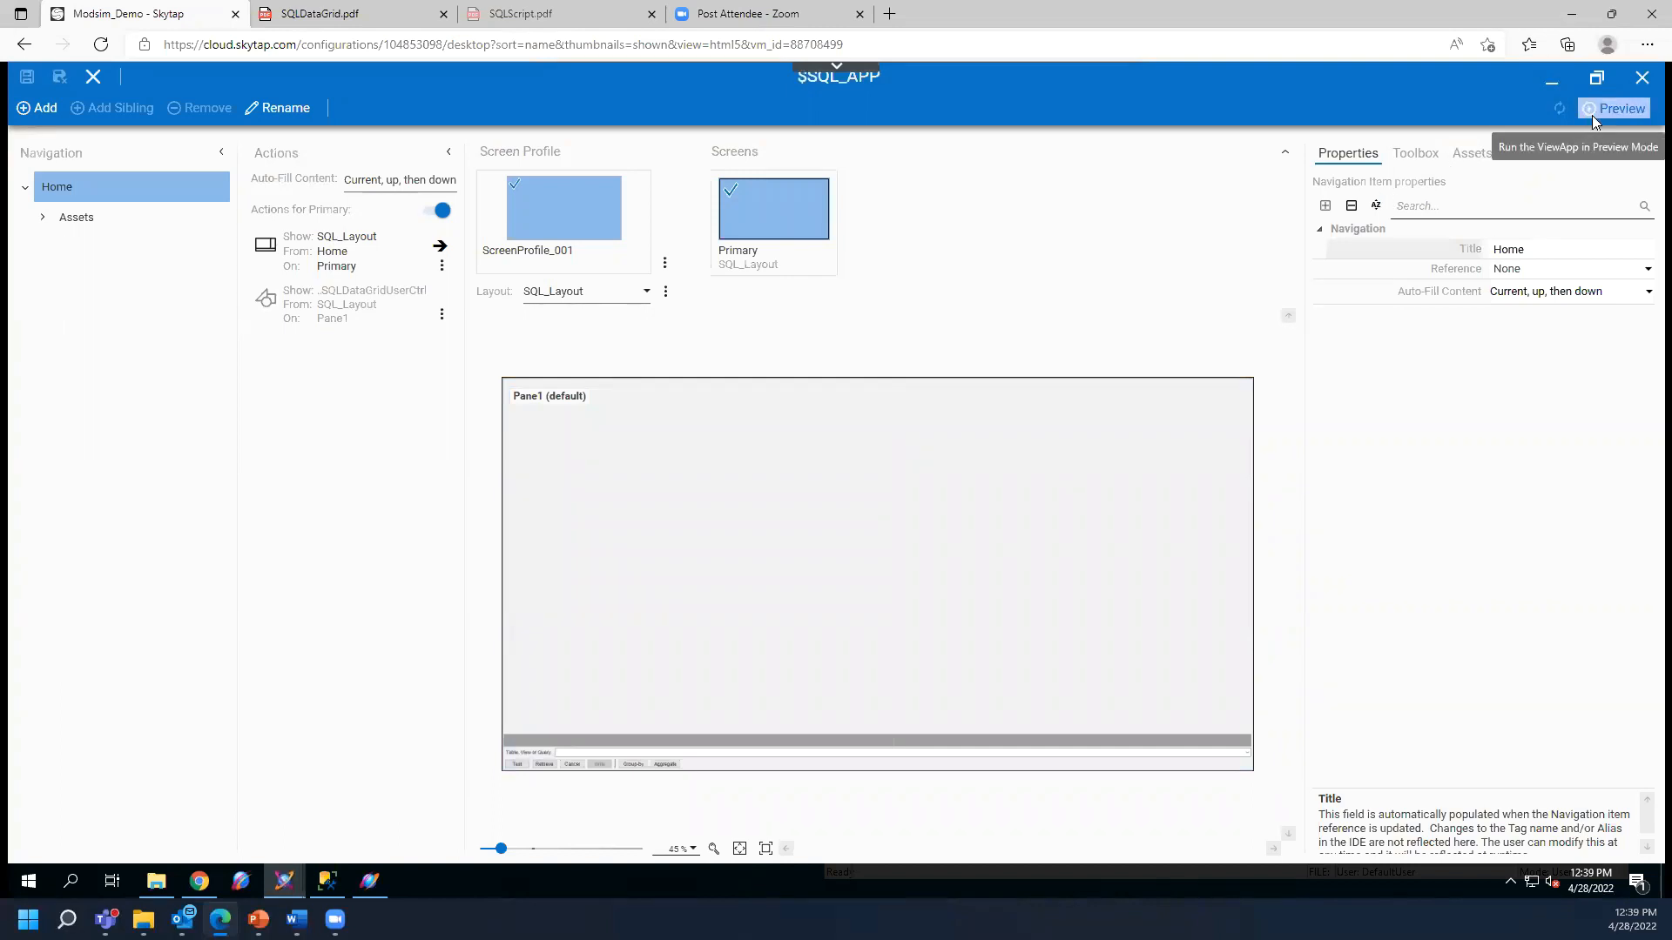
click(1592, 112)
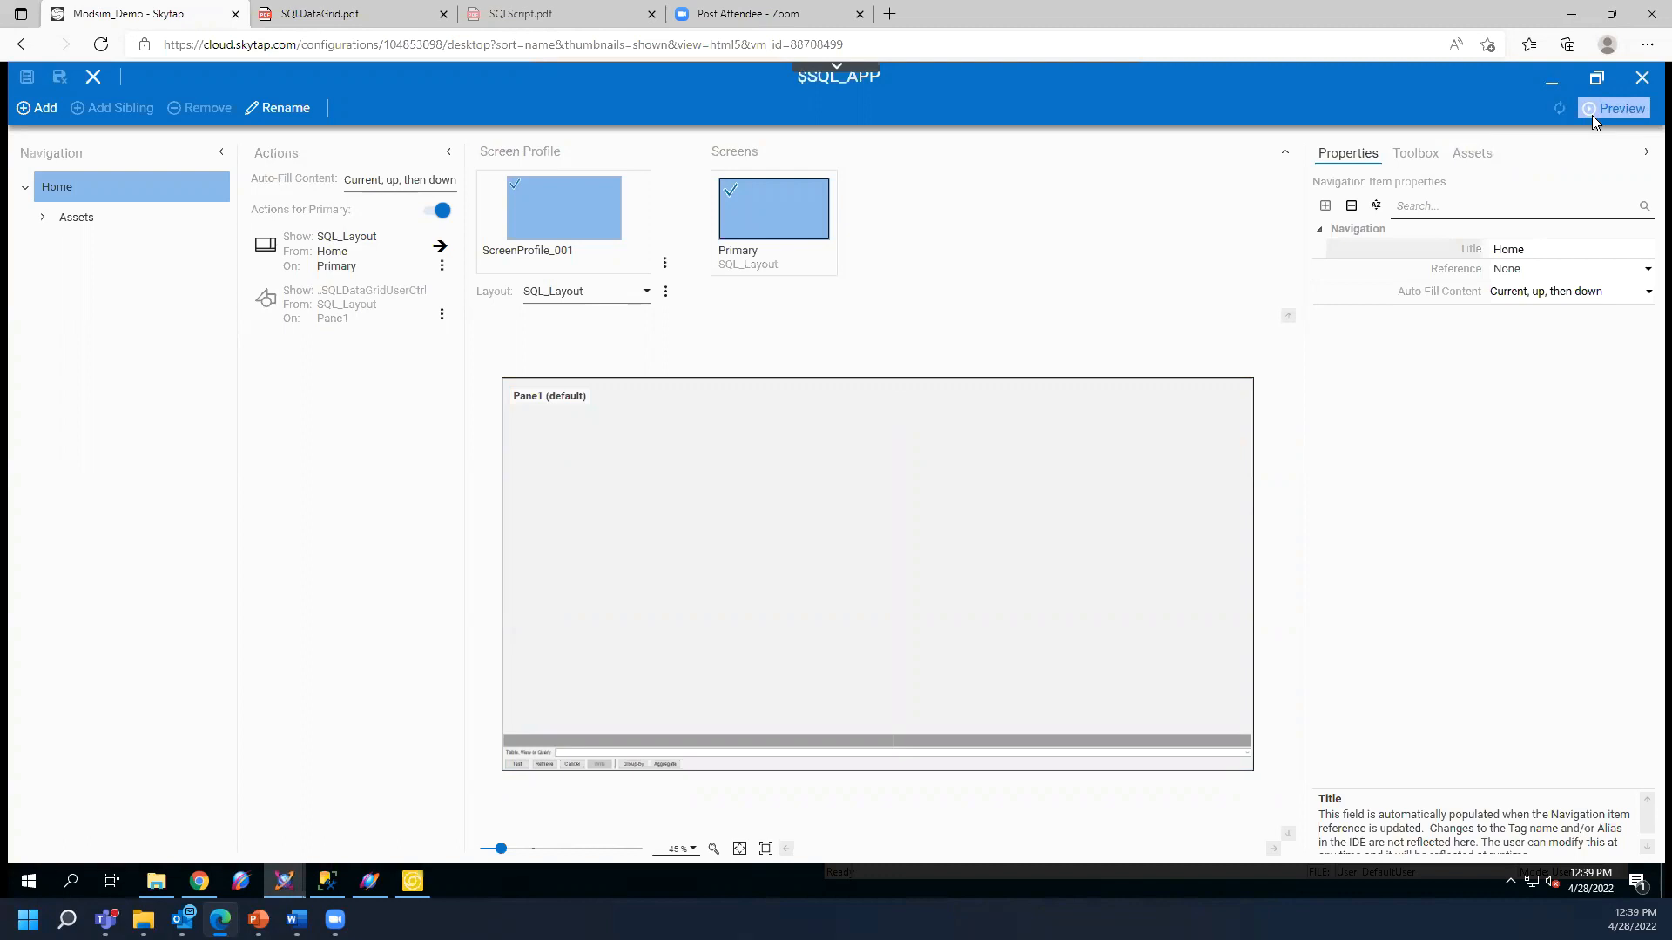
- In the running preview, test the database connection, retrieve the tag table and look through its columns from first to last
click(413, 881)
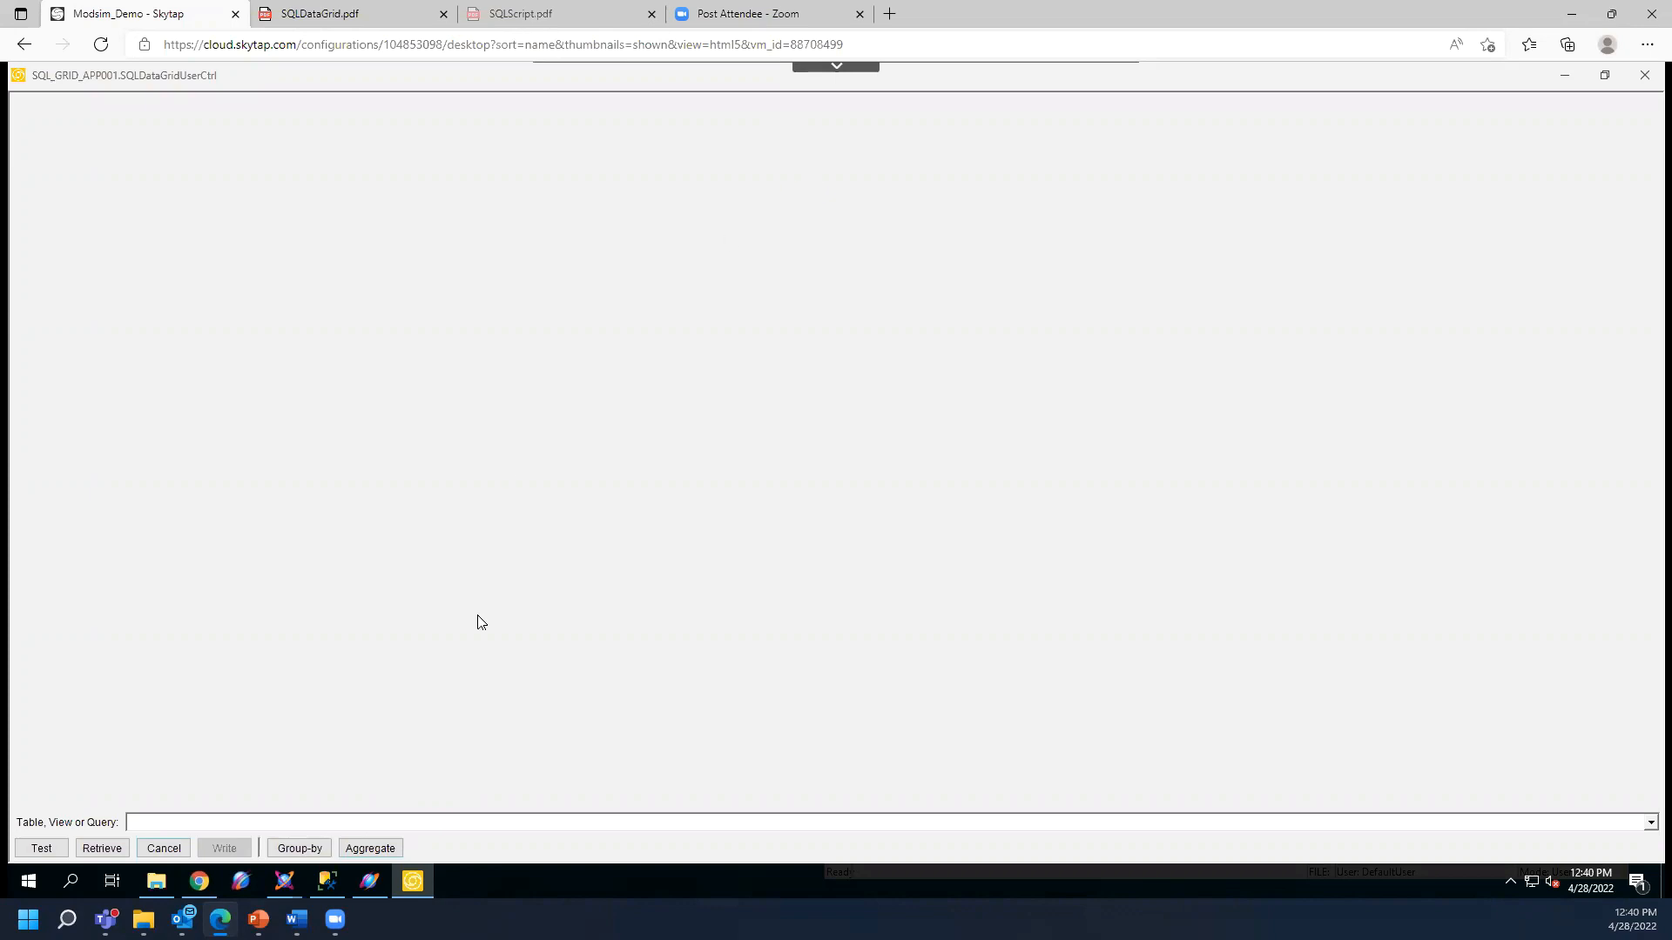
click(43, 850)
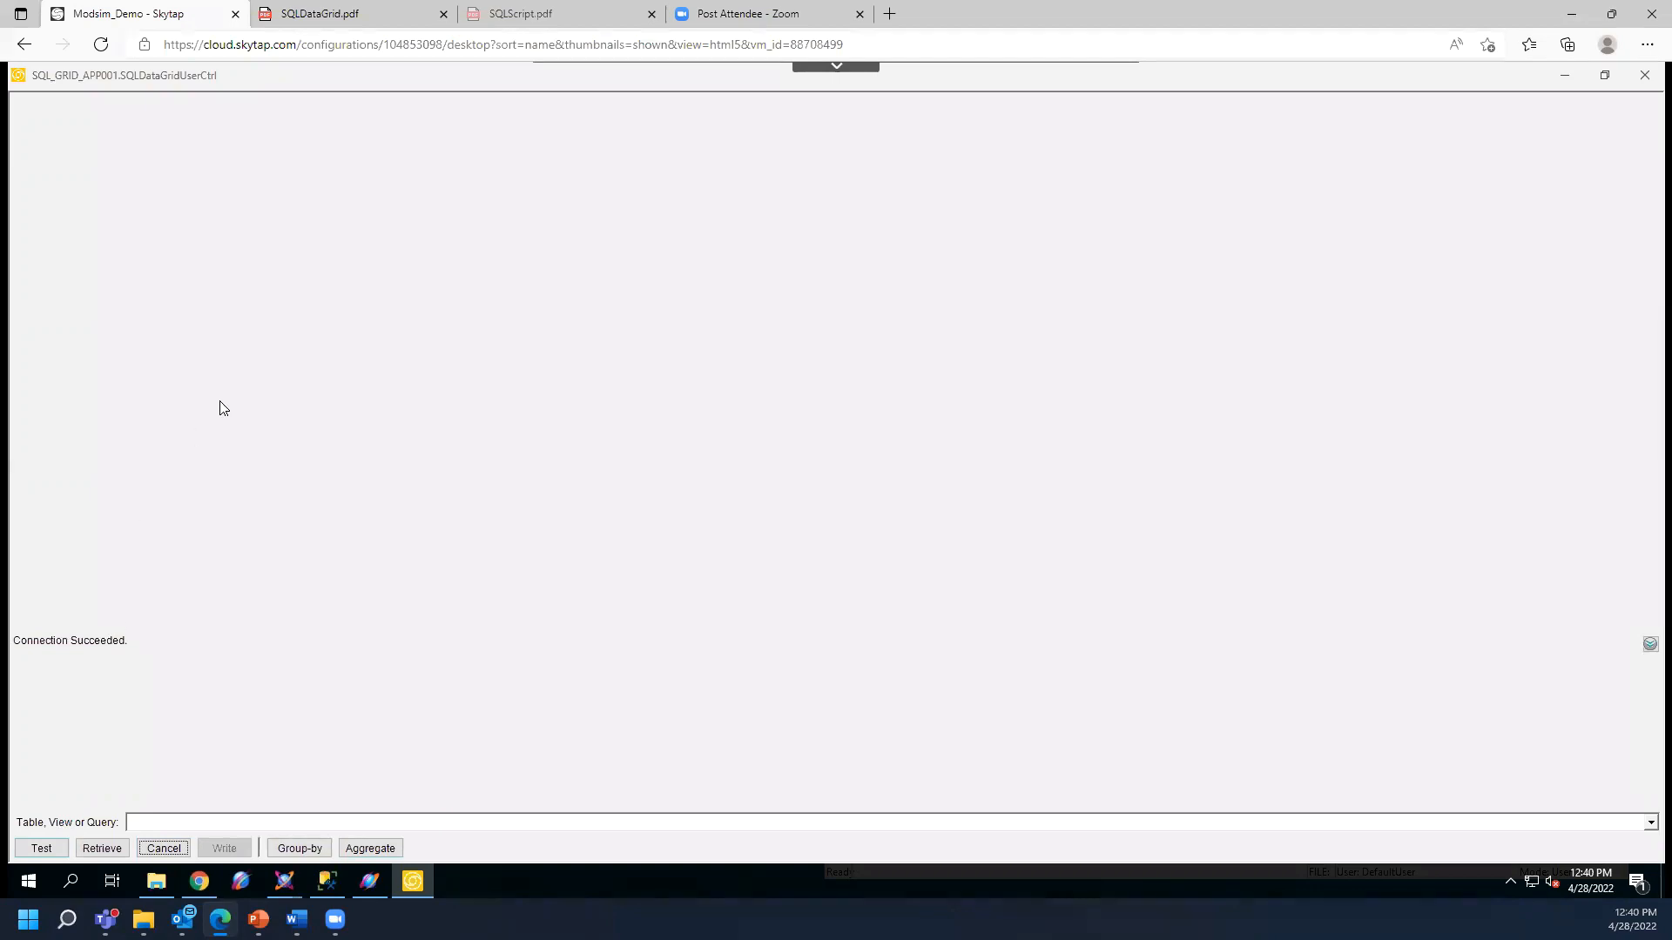
click(110, 851)
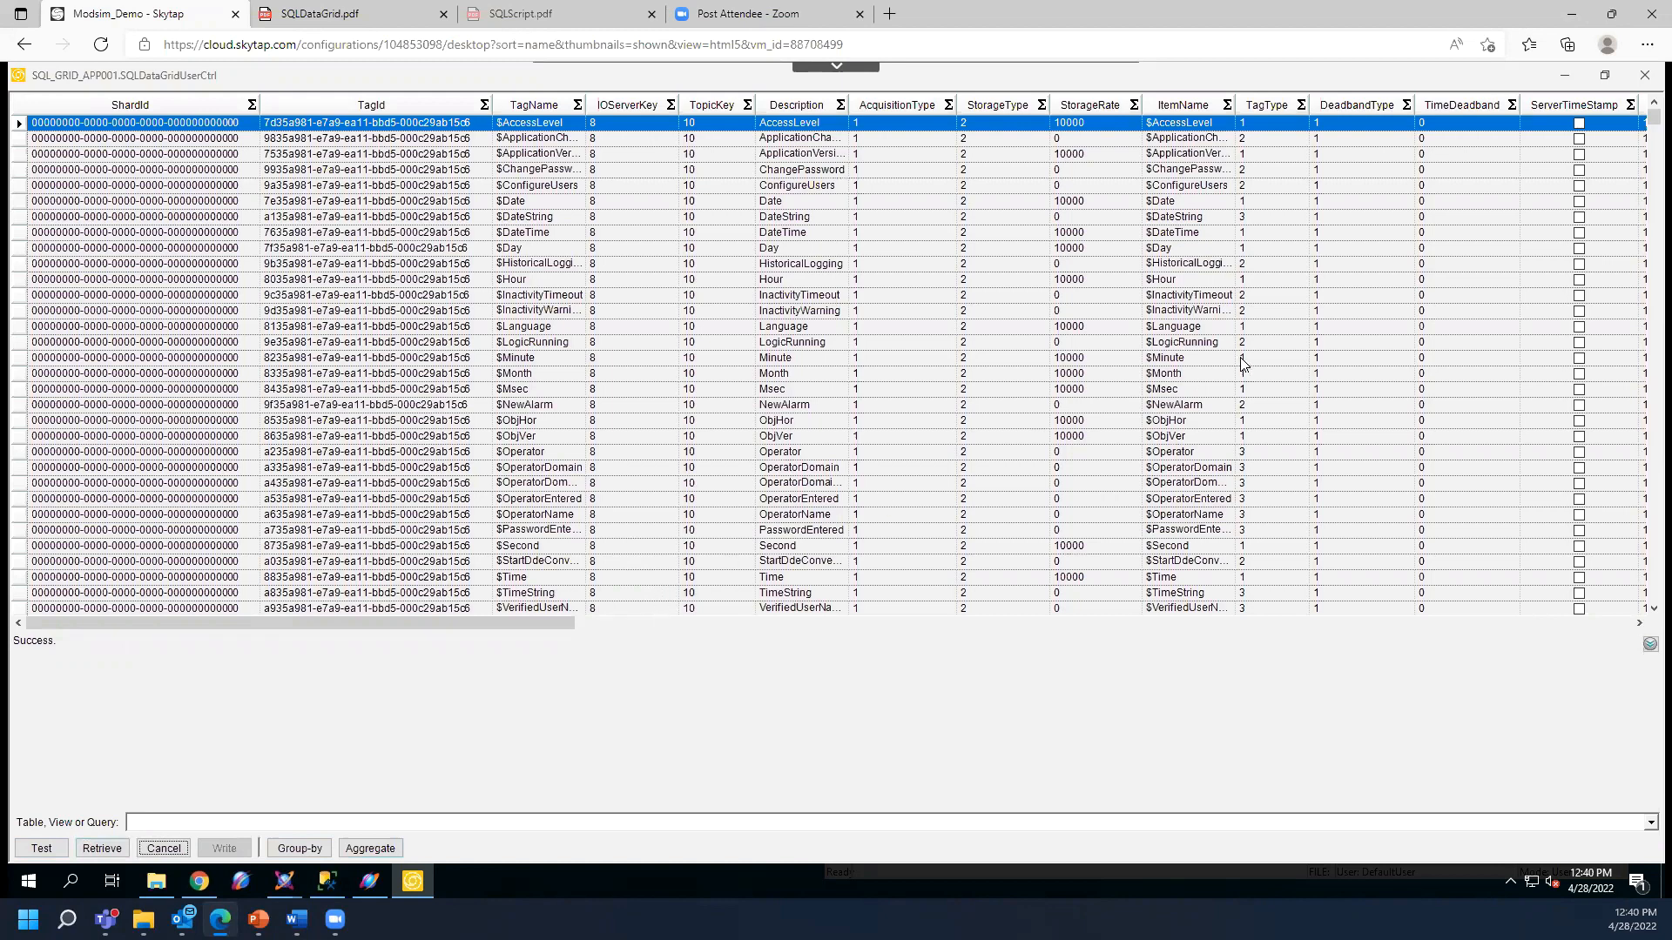
click(1145, 622)
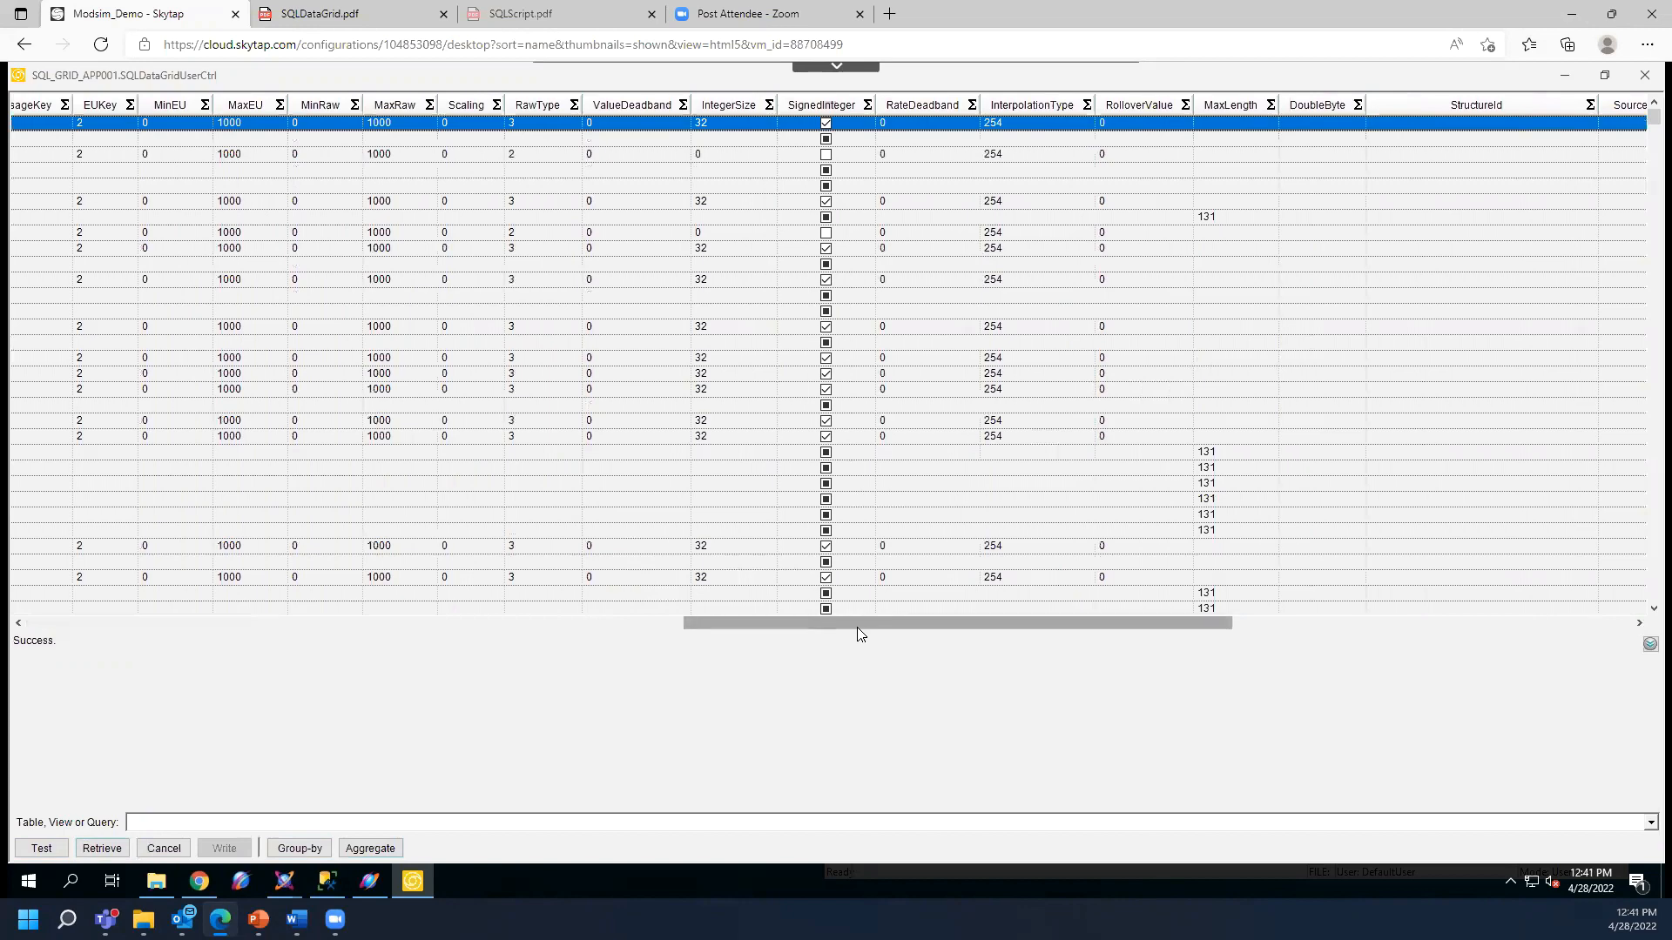
click(228, 624)
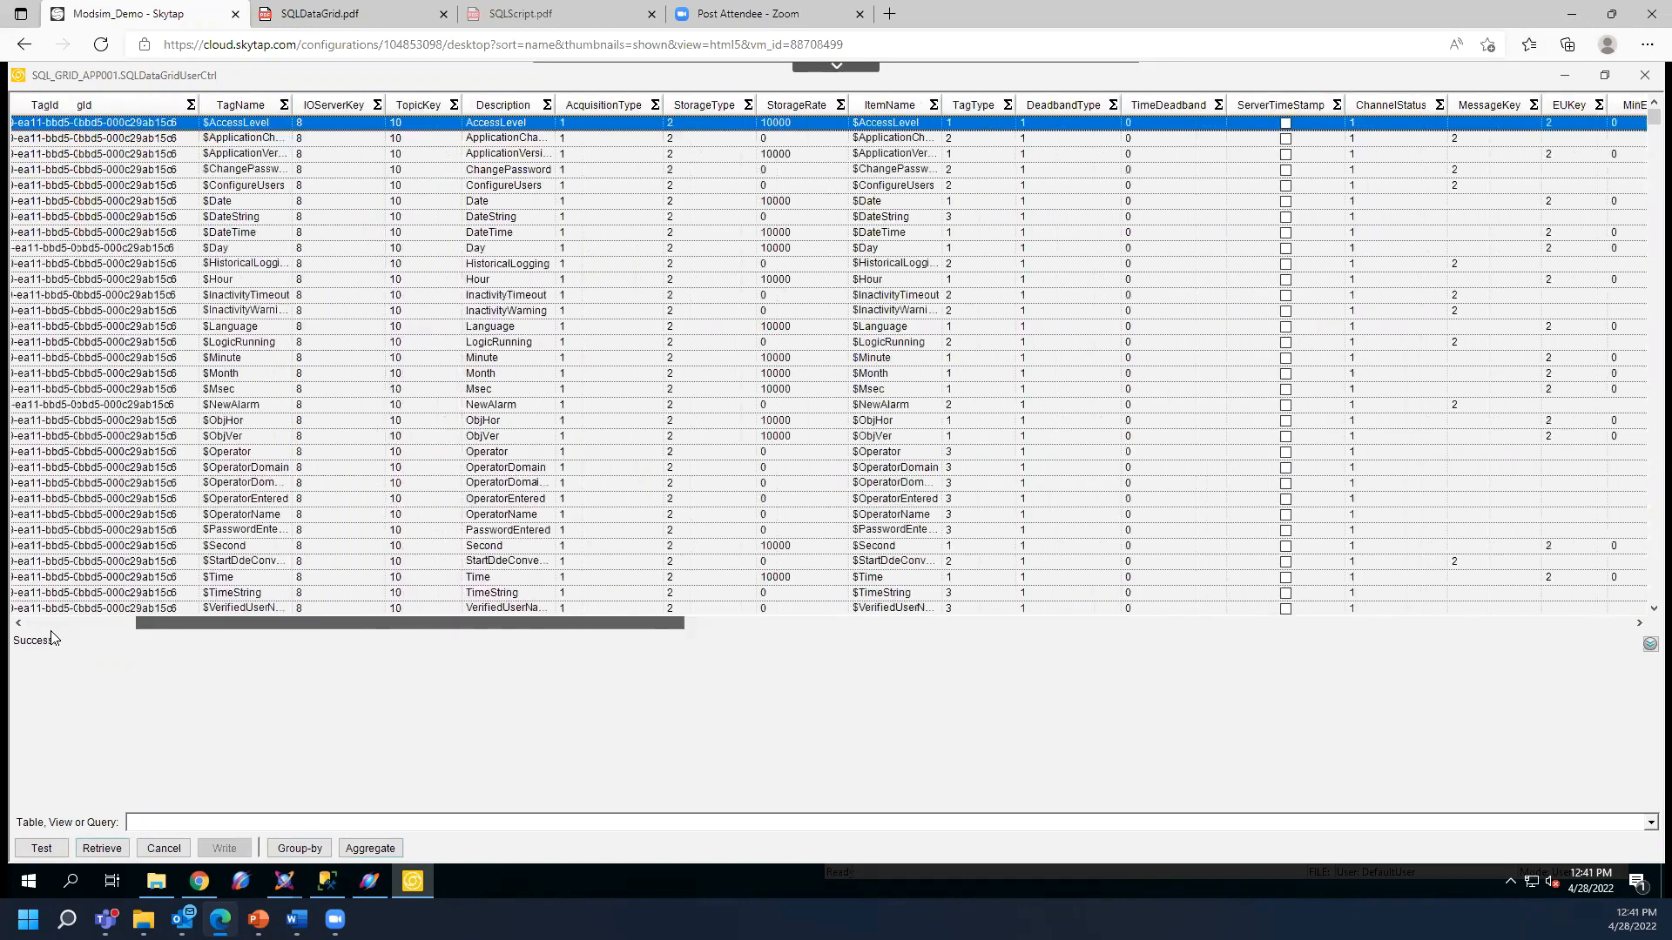
click(55, 624)
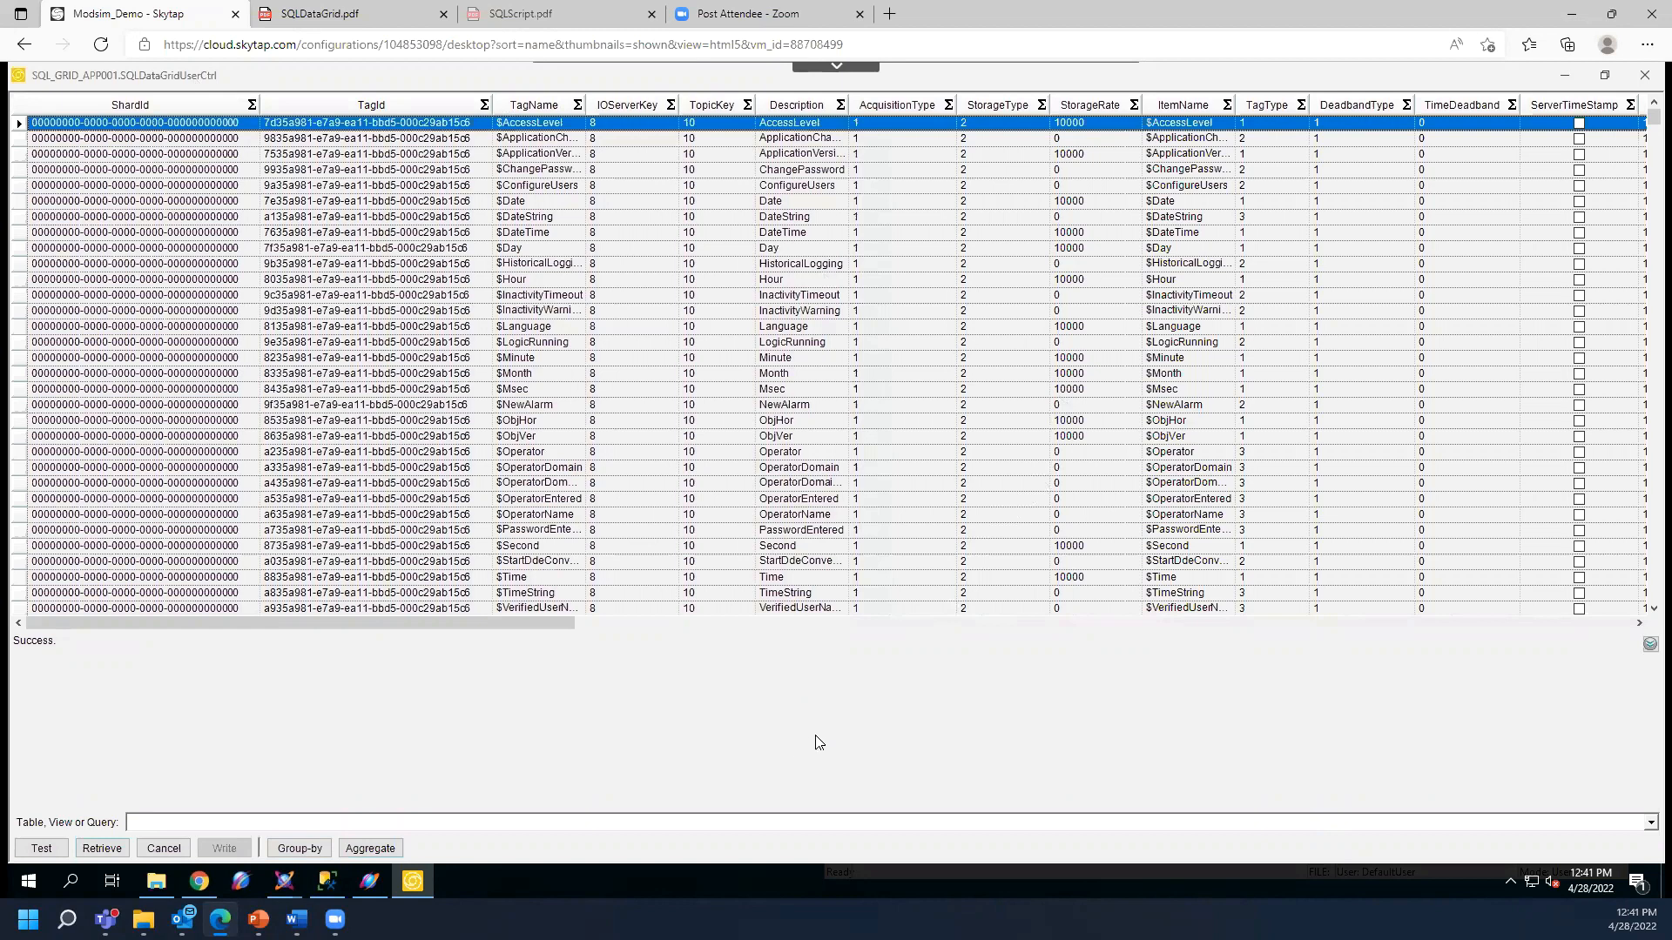
- Close the preview and open SQL_Layout for editing from the $SQL_APP ViewApp
click(1645, 76)
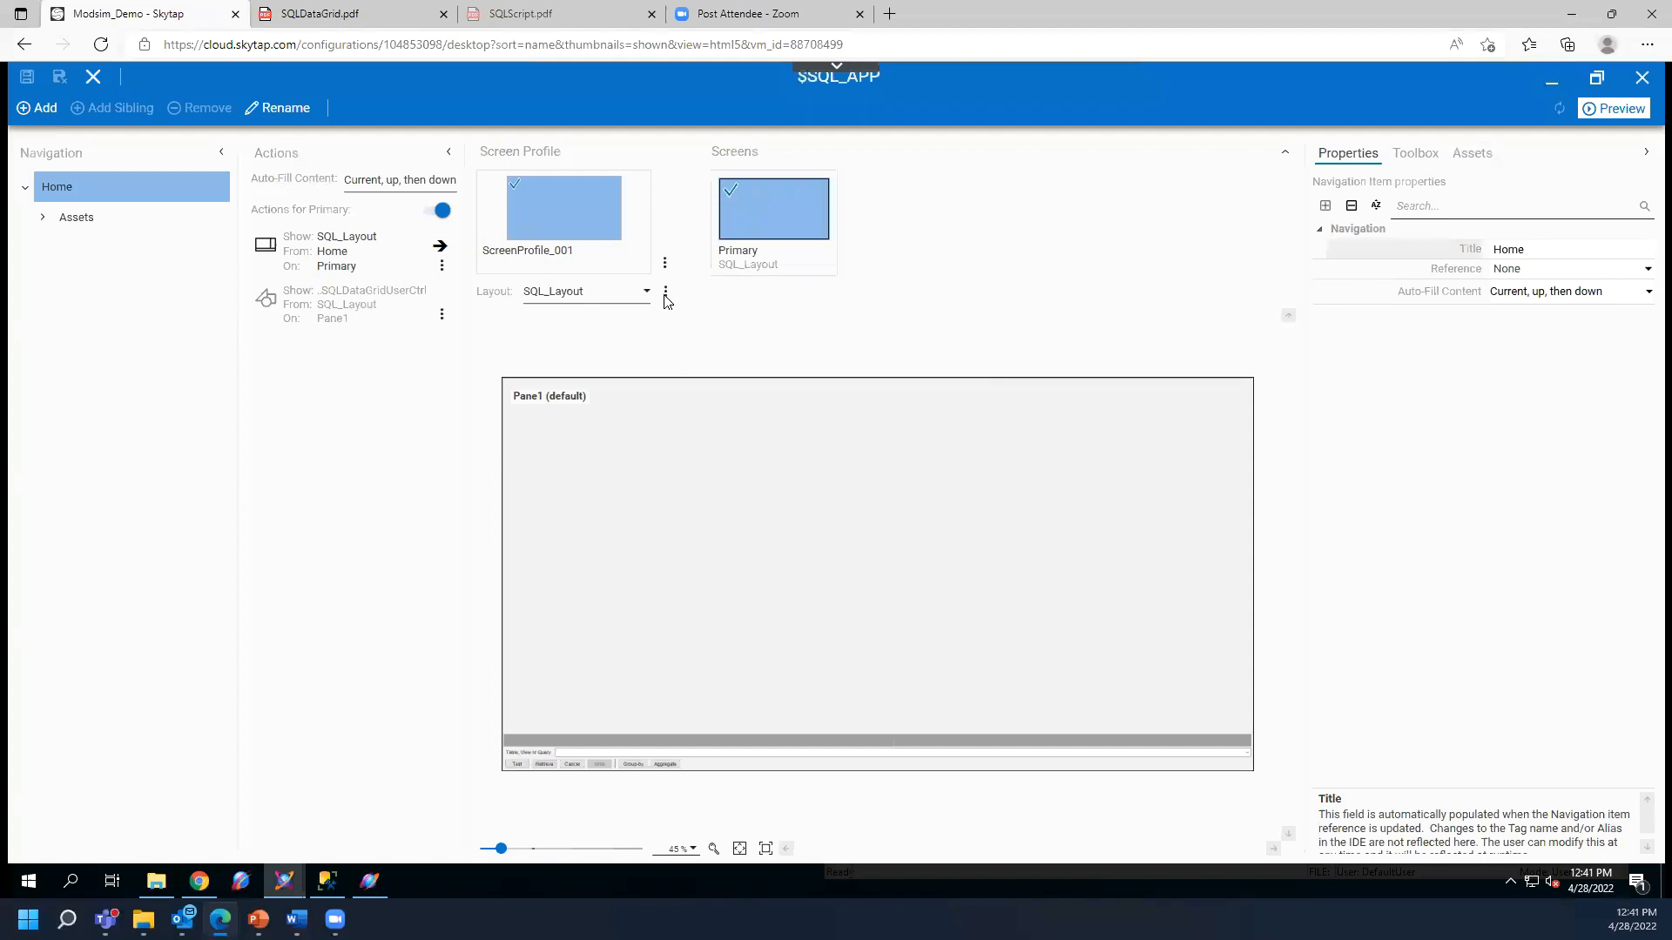
click(665, 292)
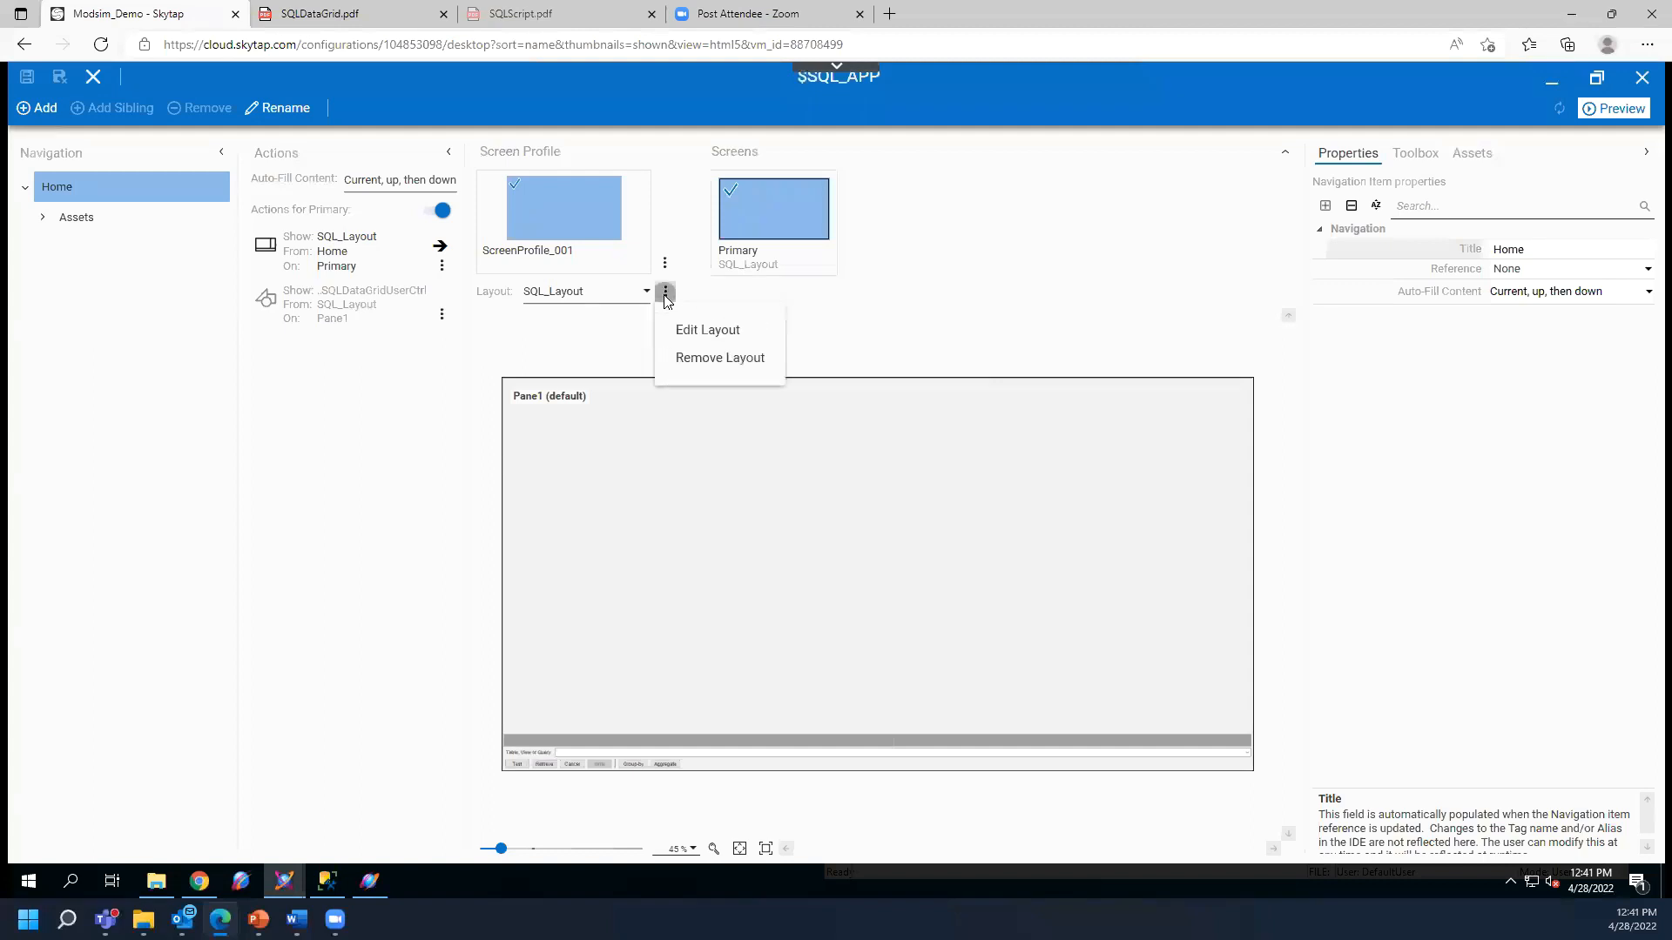
click(725, 327)
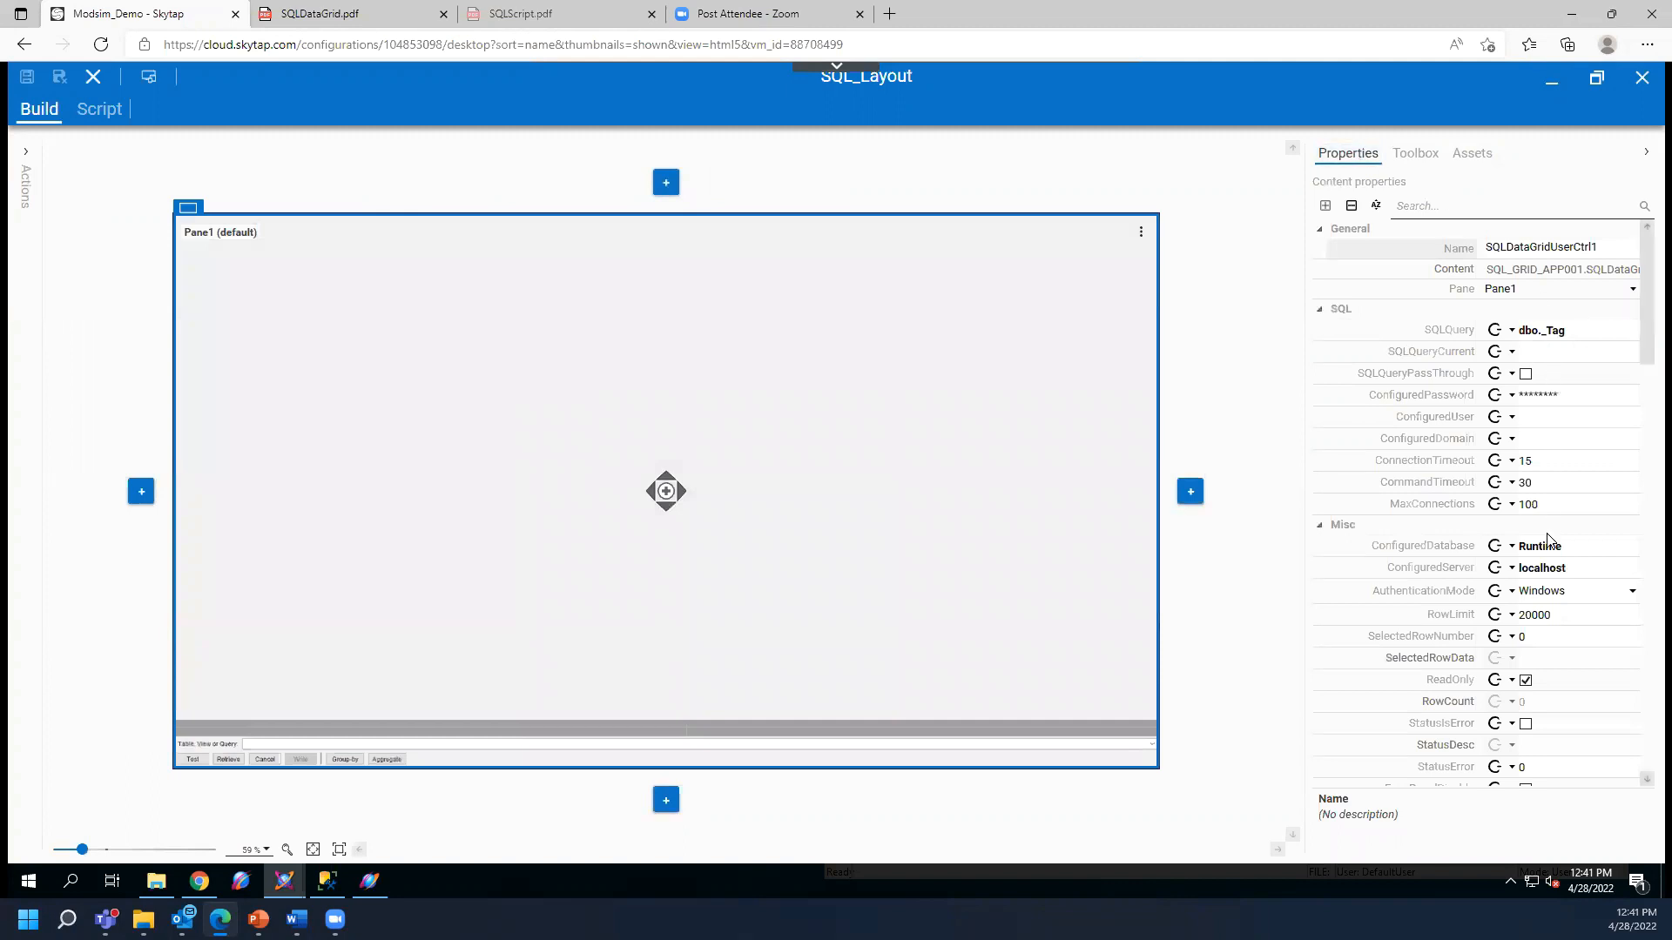
- Set the grid control's ConfiguredDatabase to Class_Specs and SQLQuery to dbo.S1, checking the database and table in SQL Server Management Studio
click(1567, 546)
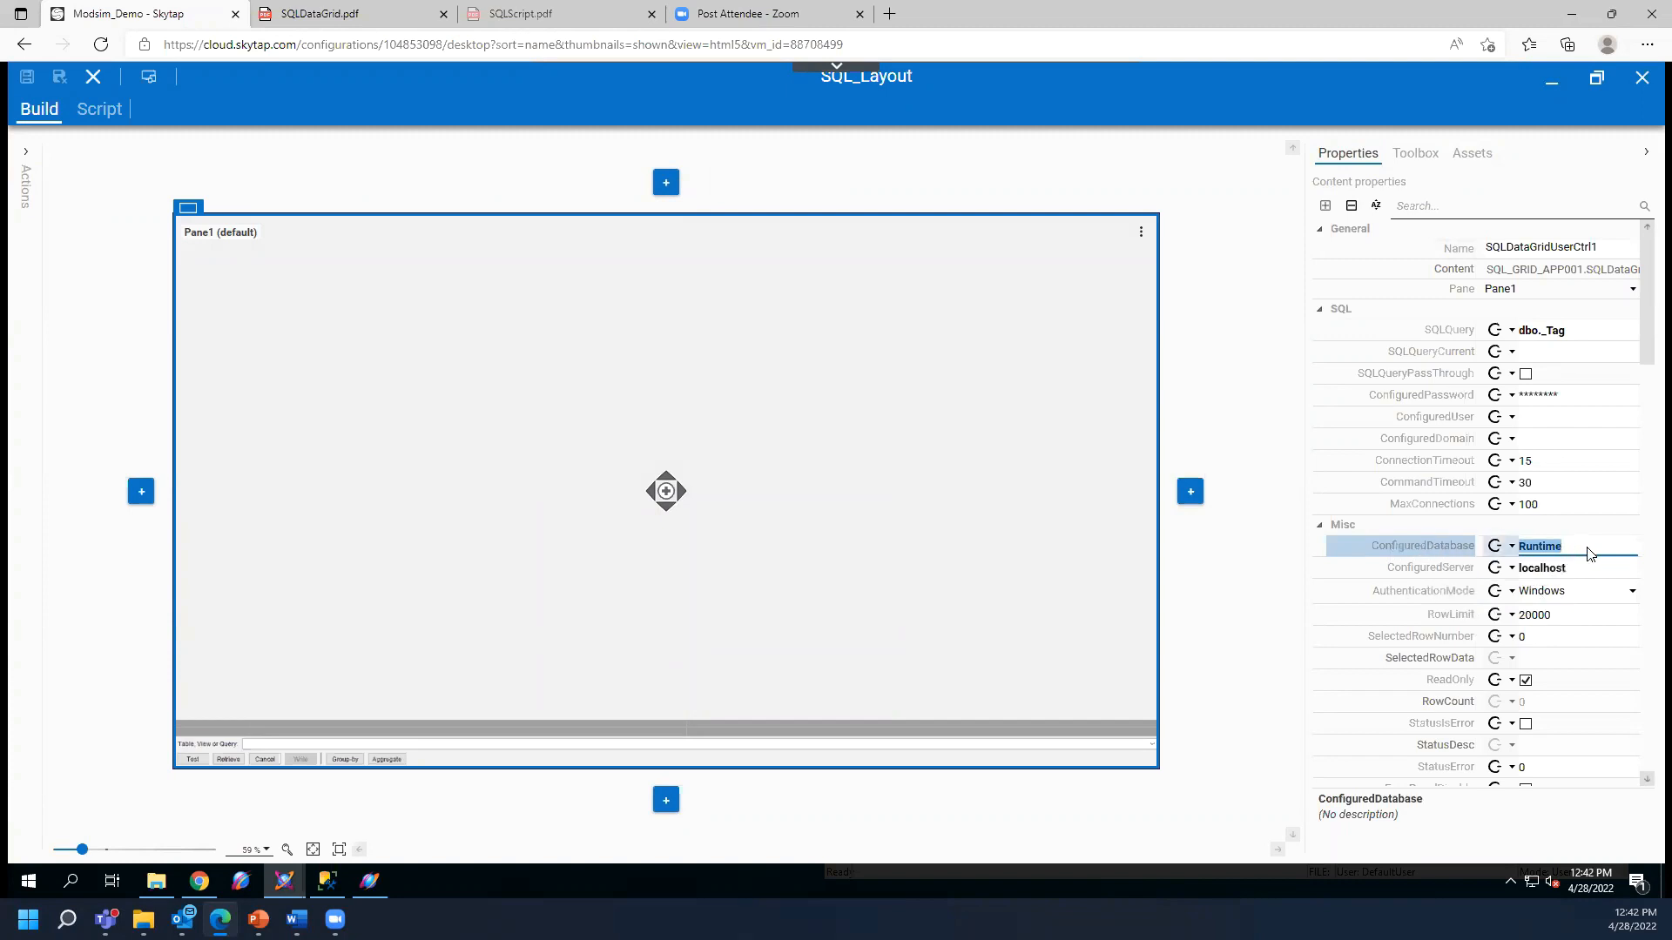
text(Class_Specs)
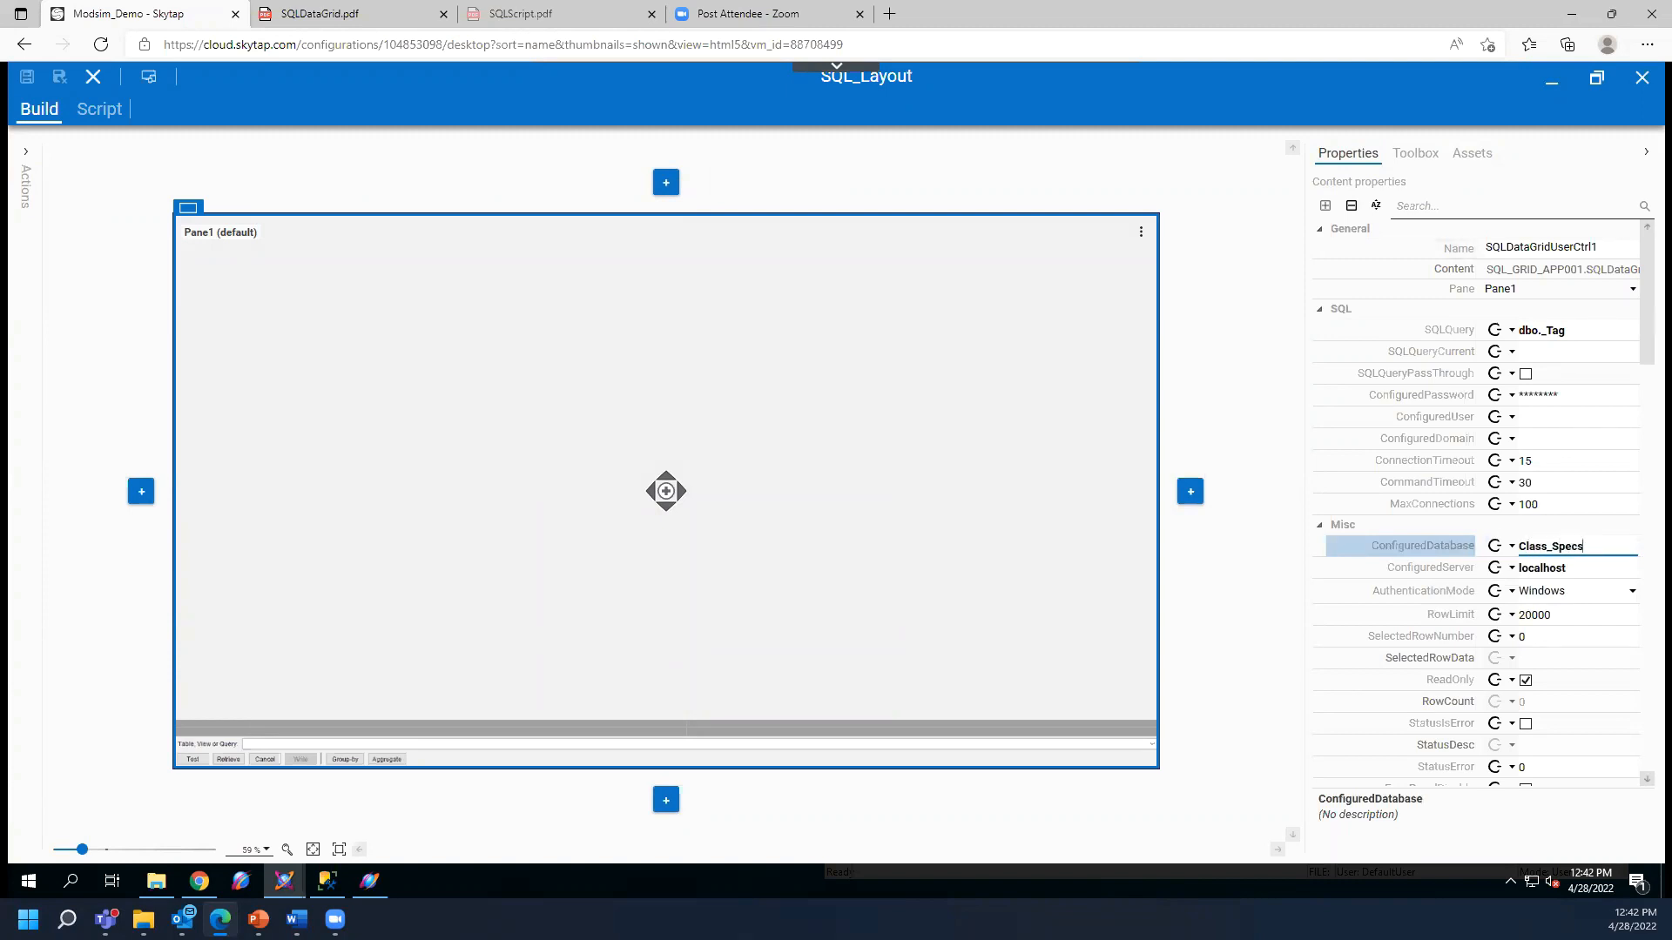
click(326, 892)
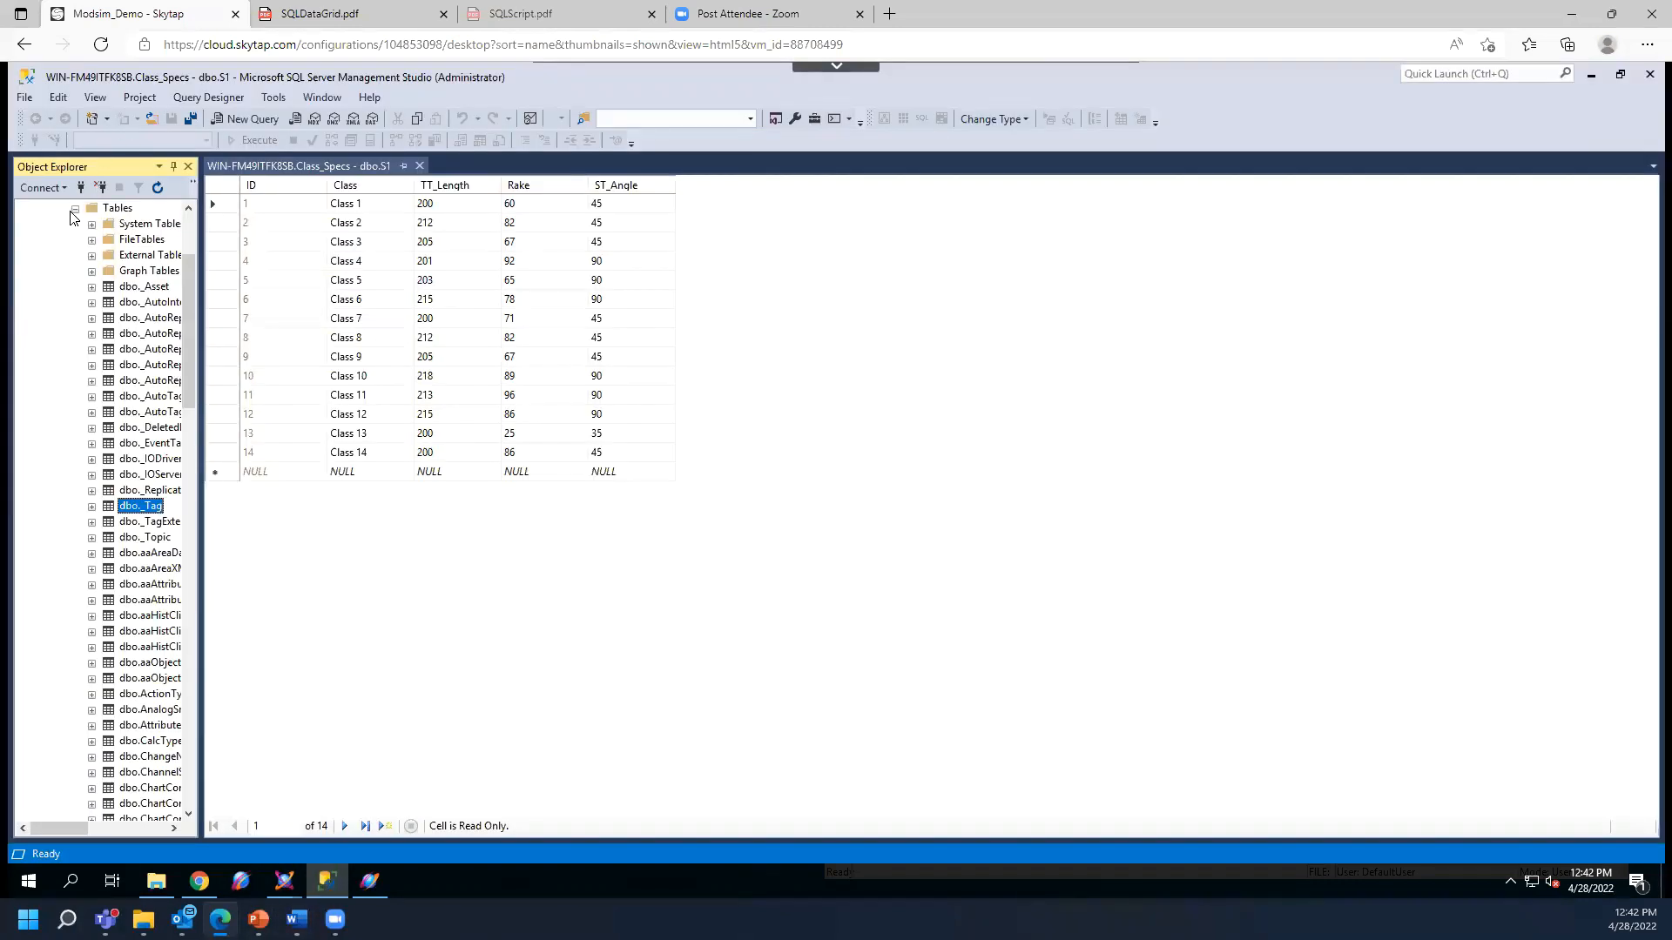
click(75, 209)
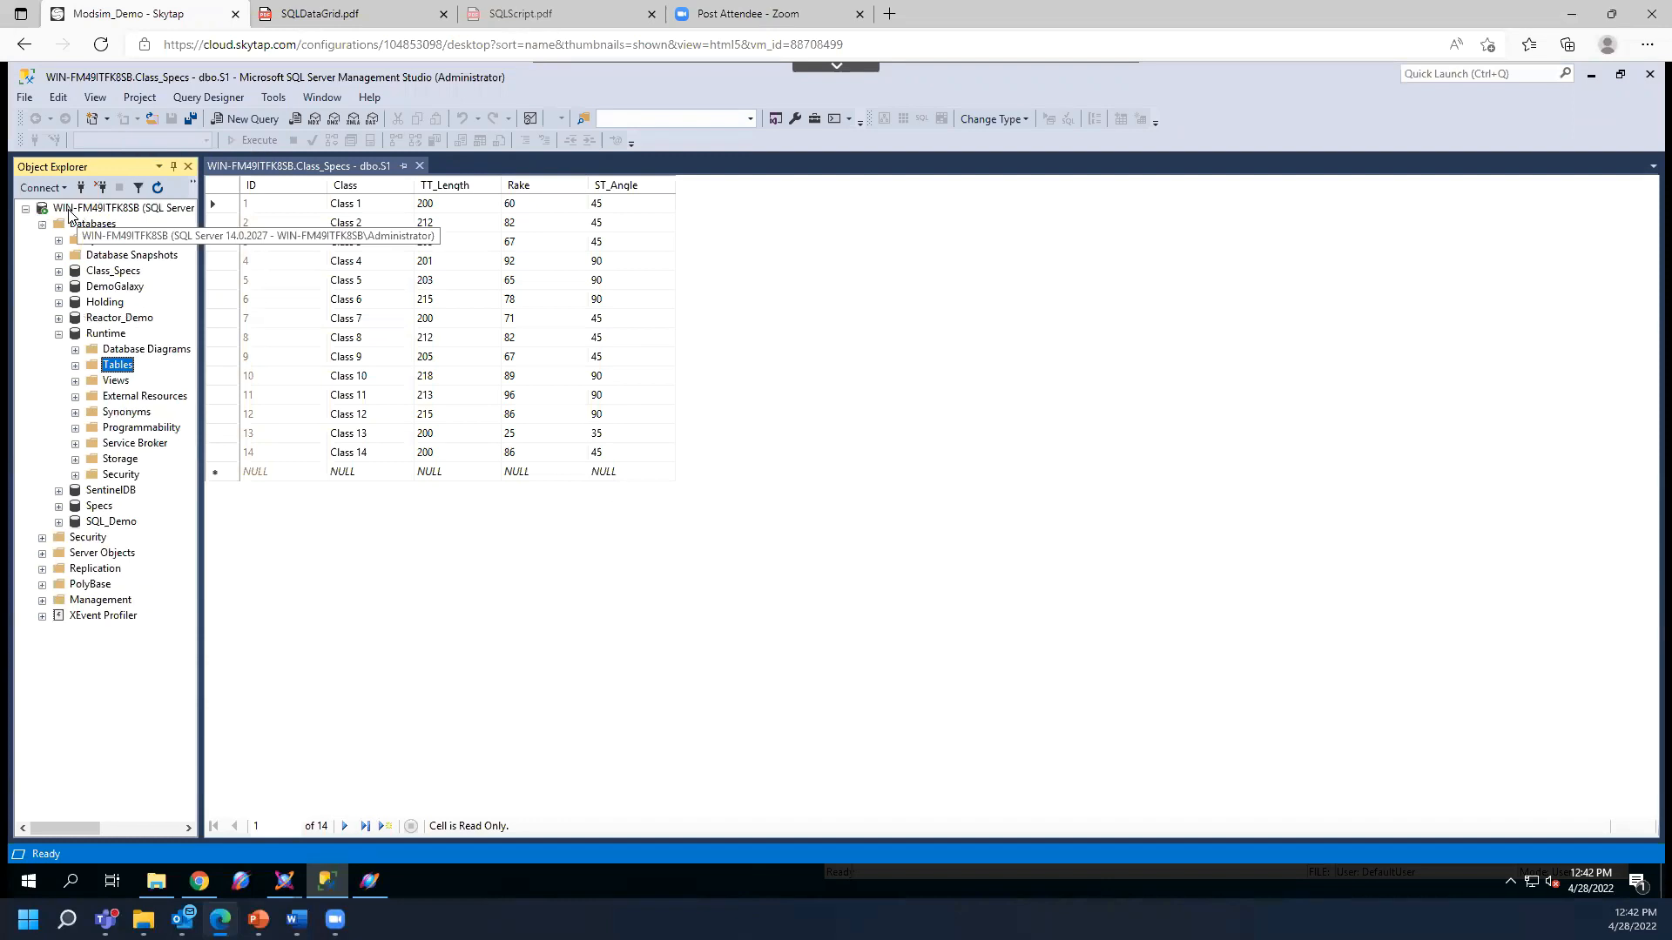
click(1592, 79)
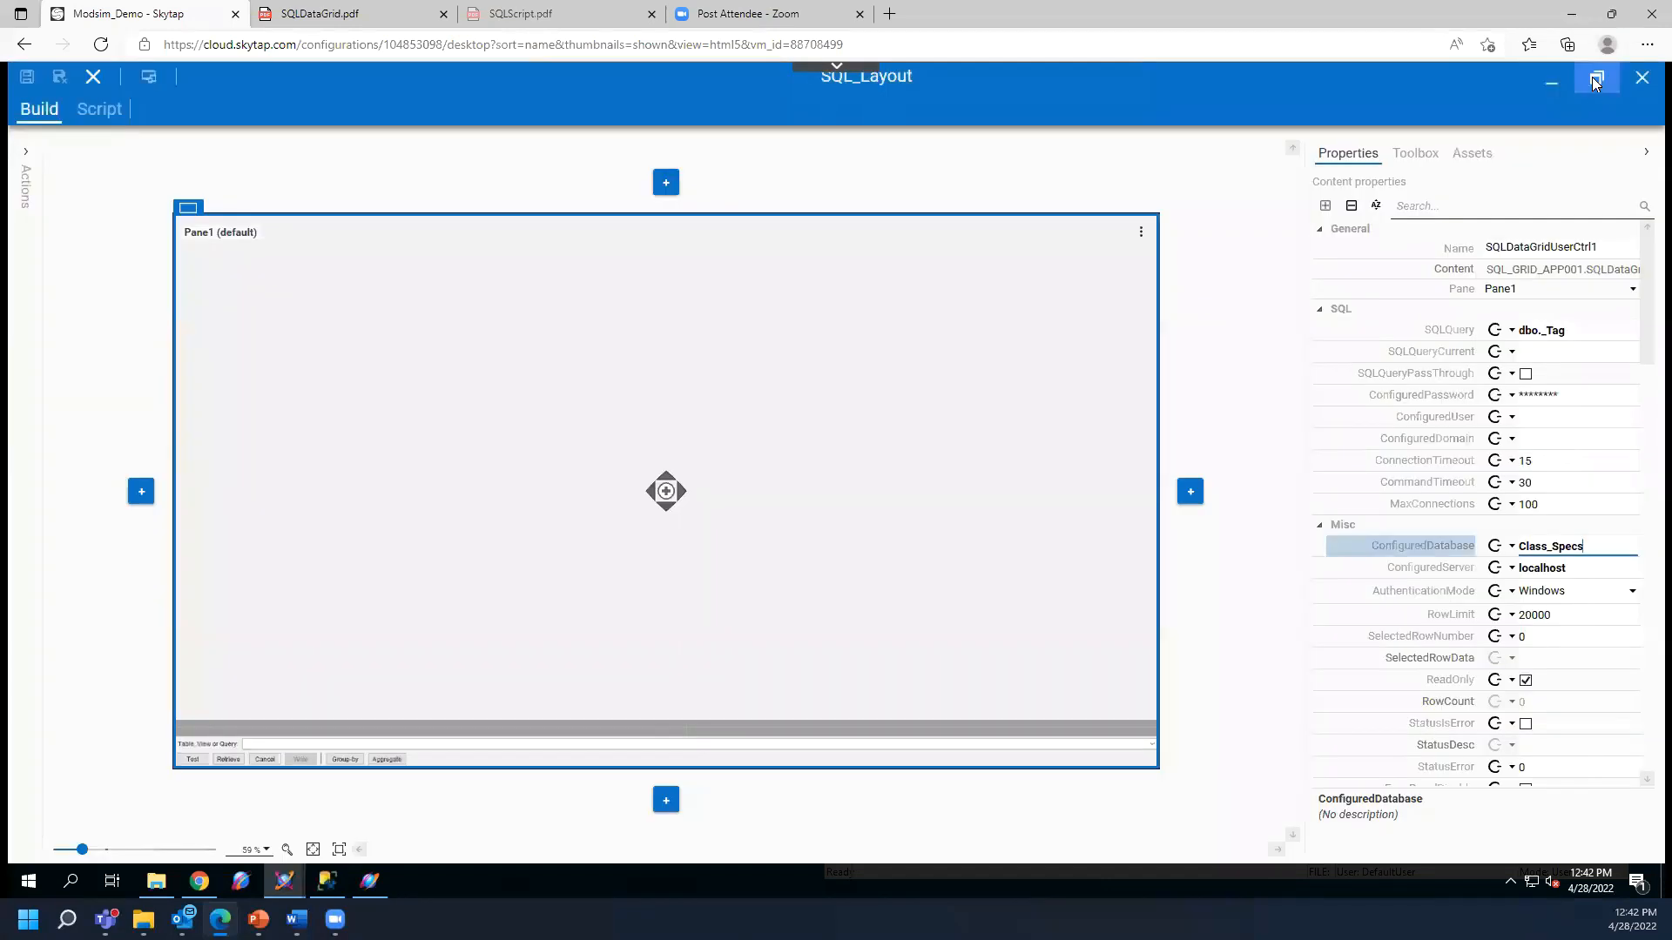
click(1556, 334)
key(BackSpace)
key(BackSpace)
key(BackSpace)
text(S1)
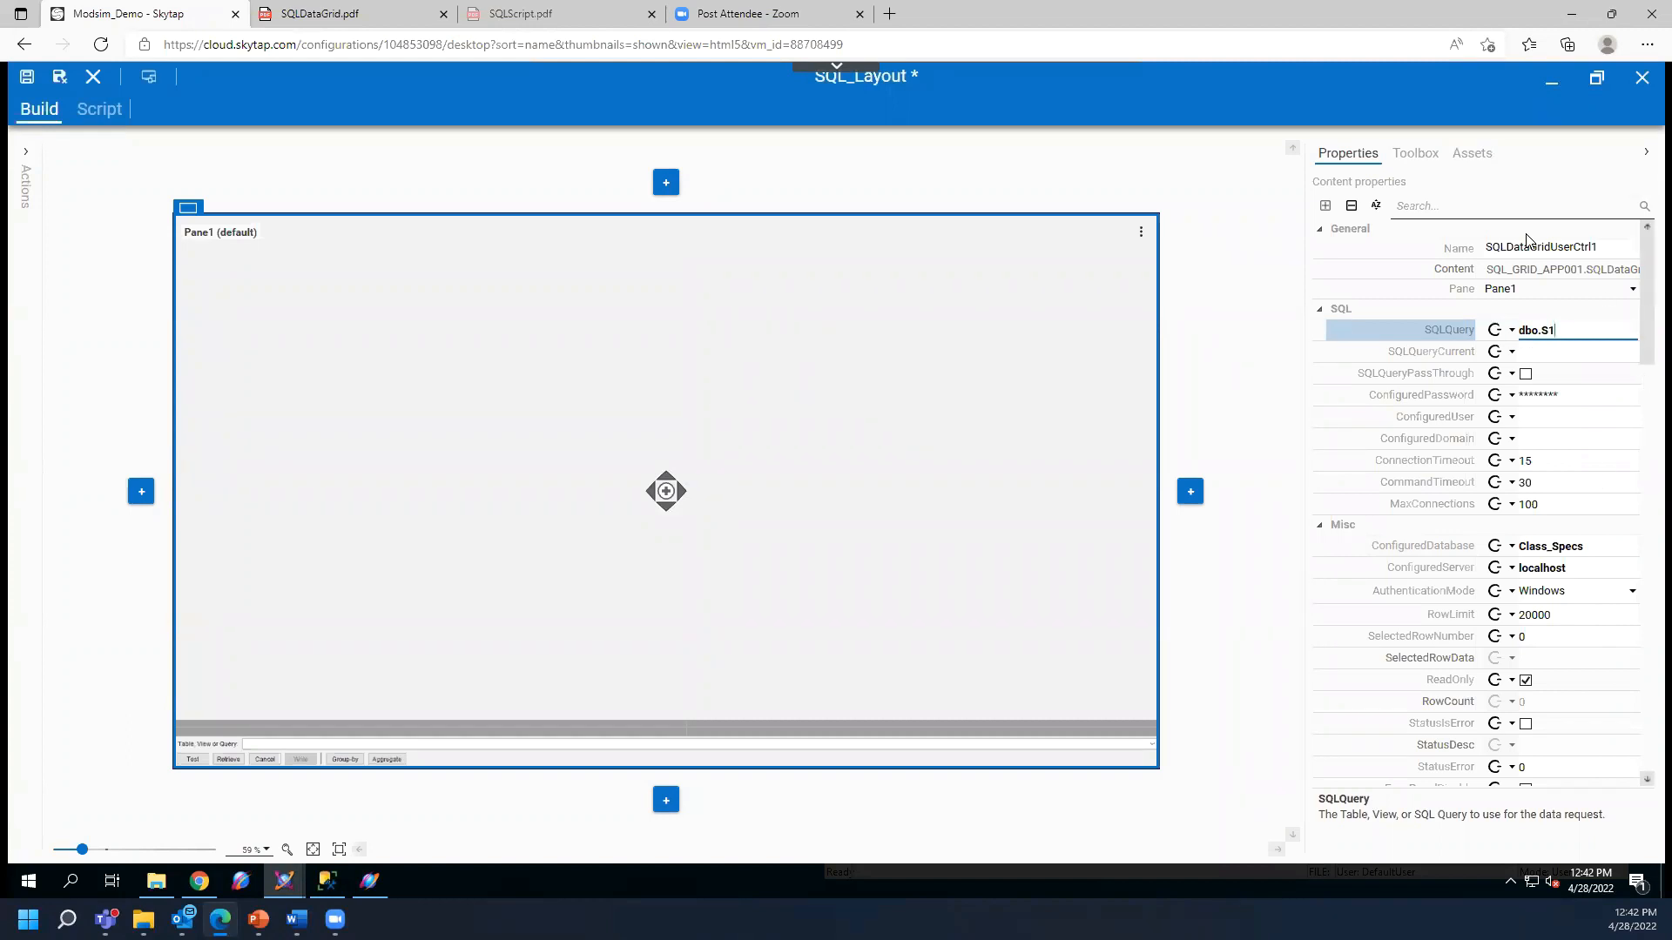
- Find the grid control's ReadOnly property by searching for "read", turn it off and clear the search
click(1477, 212)
text(read)
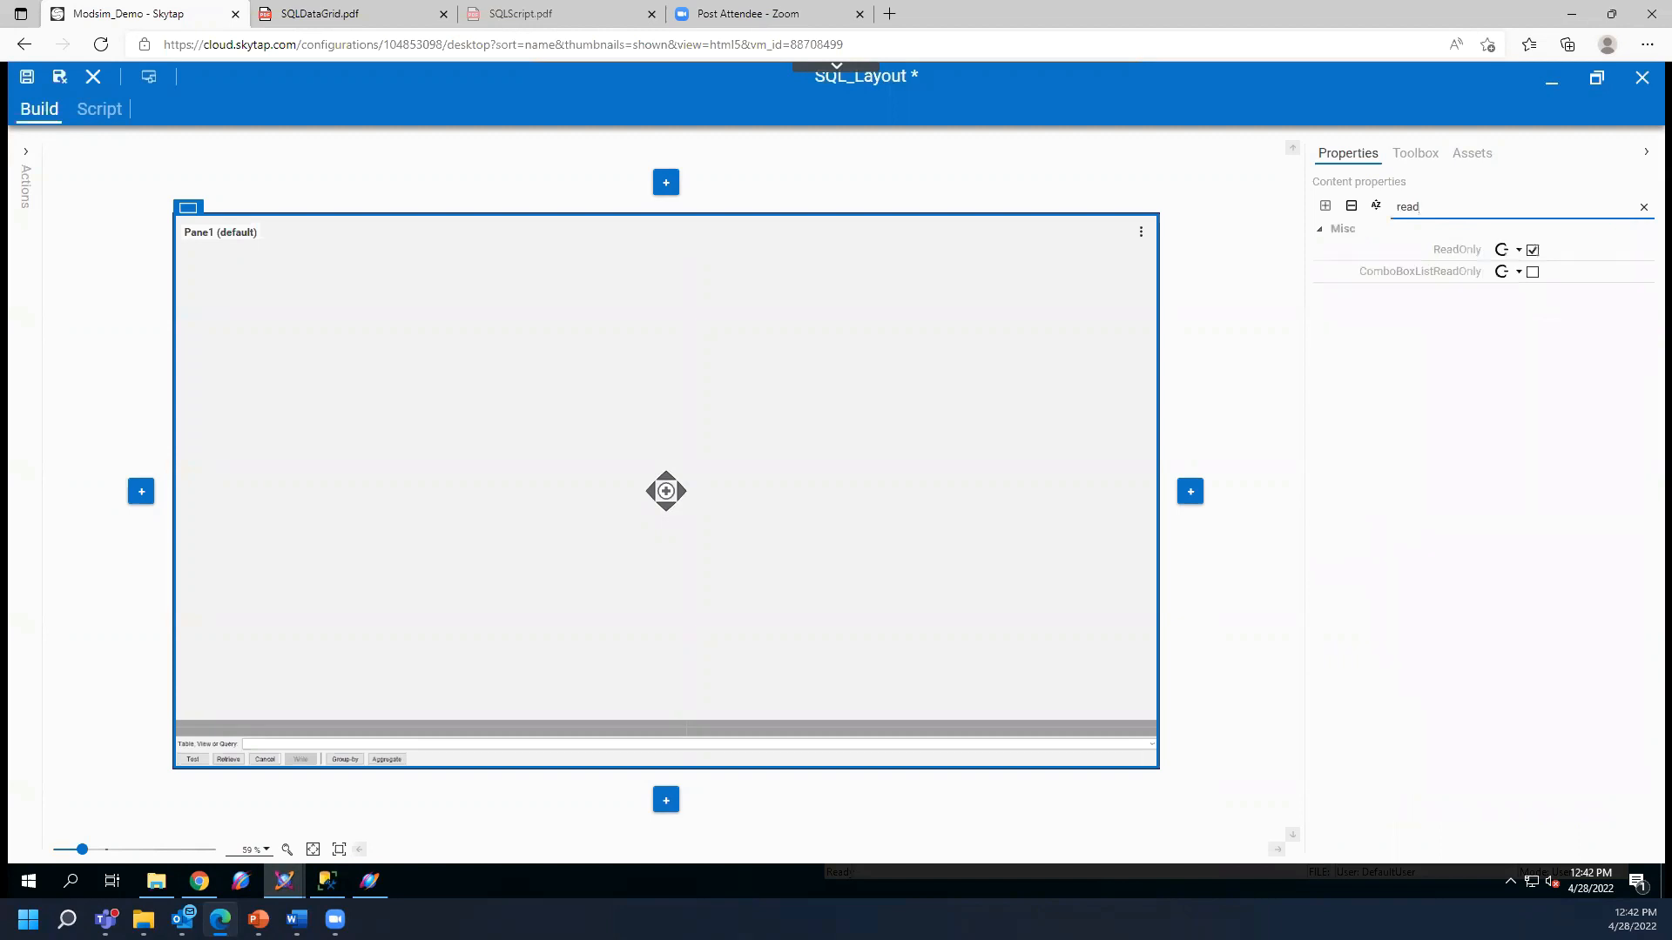
click(1533, 251)
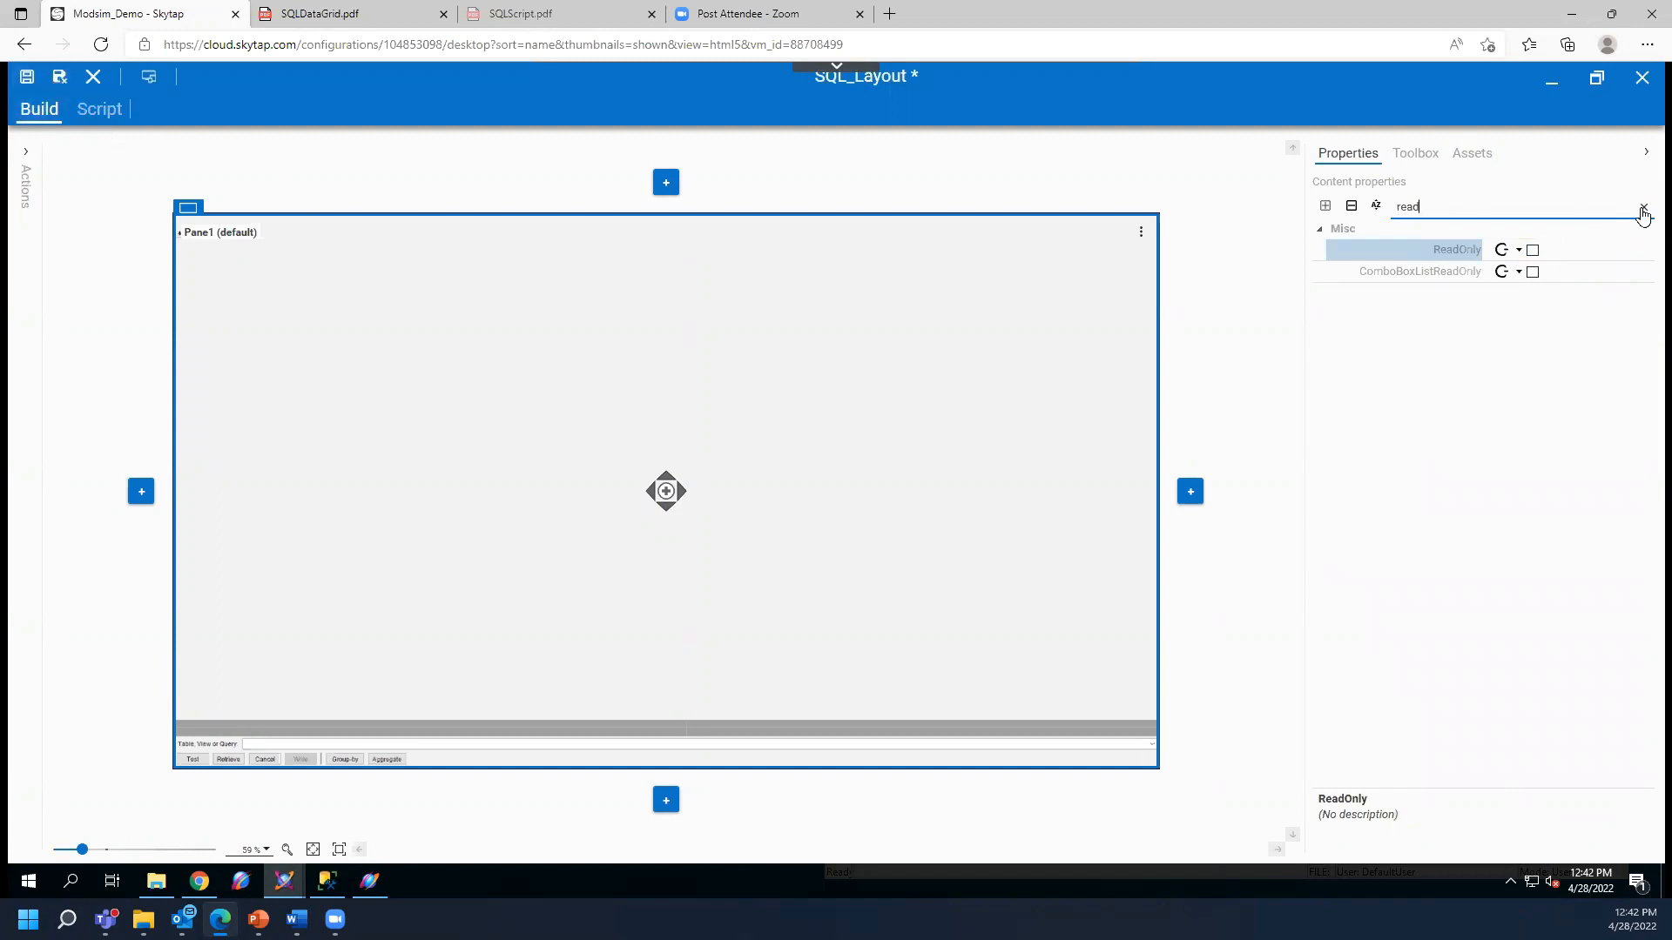
click(1644, 210)
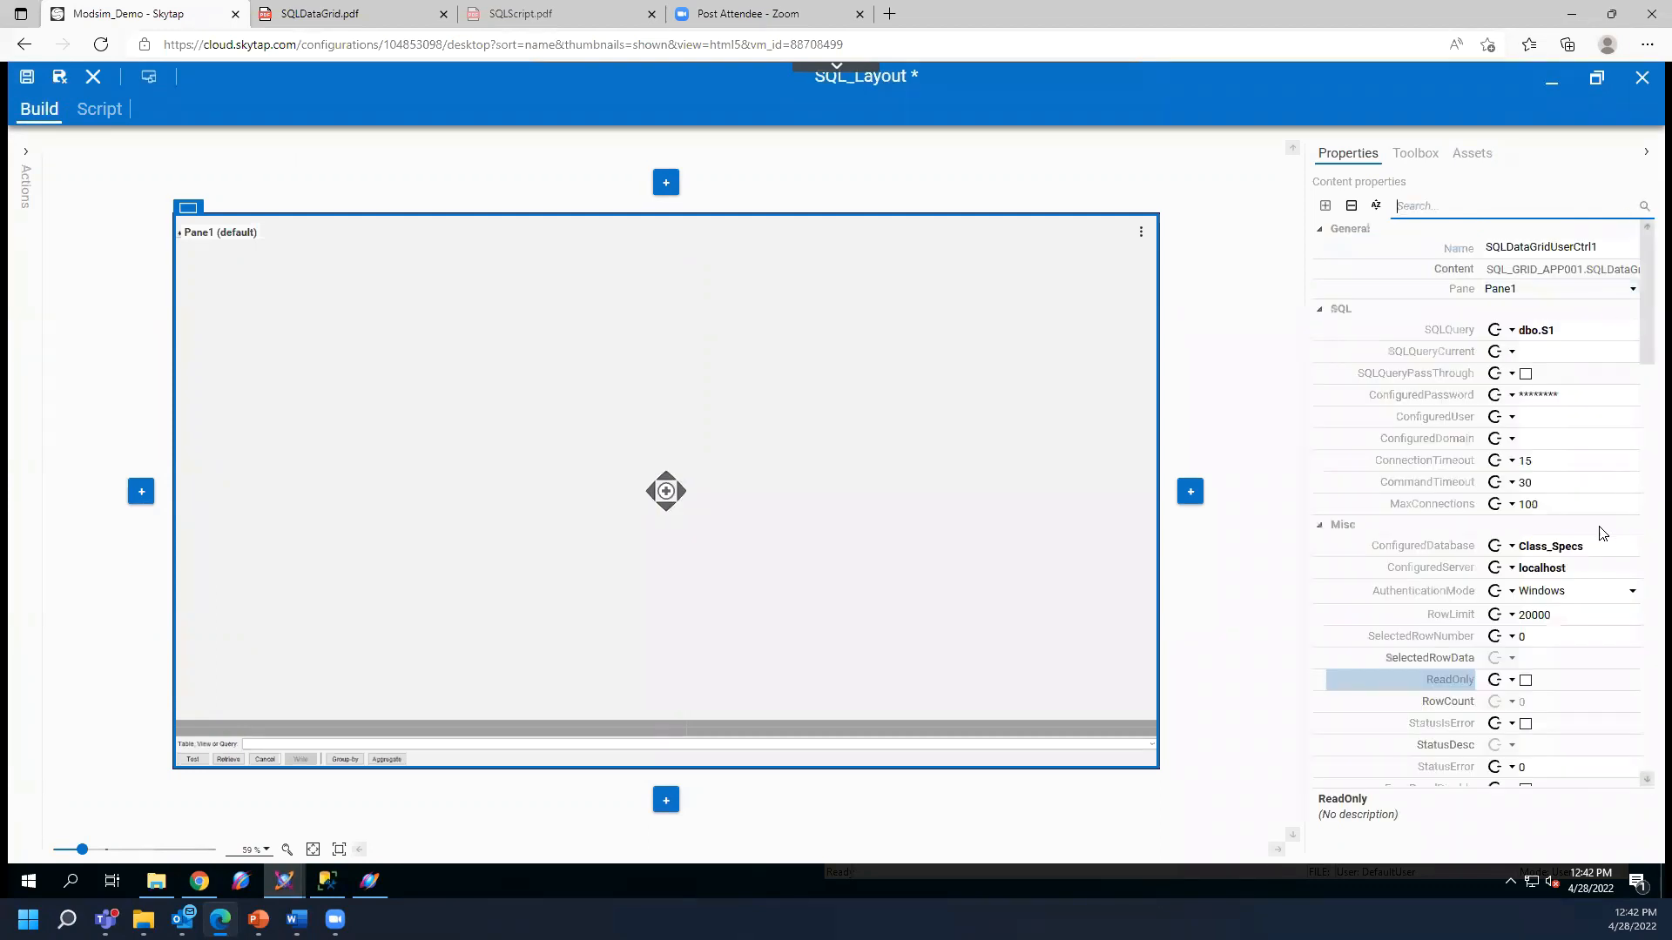
- Save and close SQL_Layout with an empty check-in comment, glancing at the SQLDataGrid.pdf guide before confirming the check-in
click(59, 77)
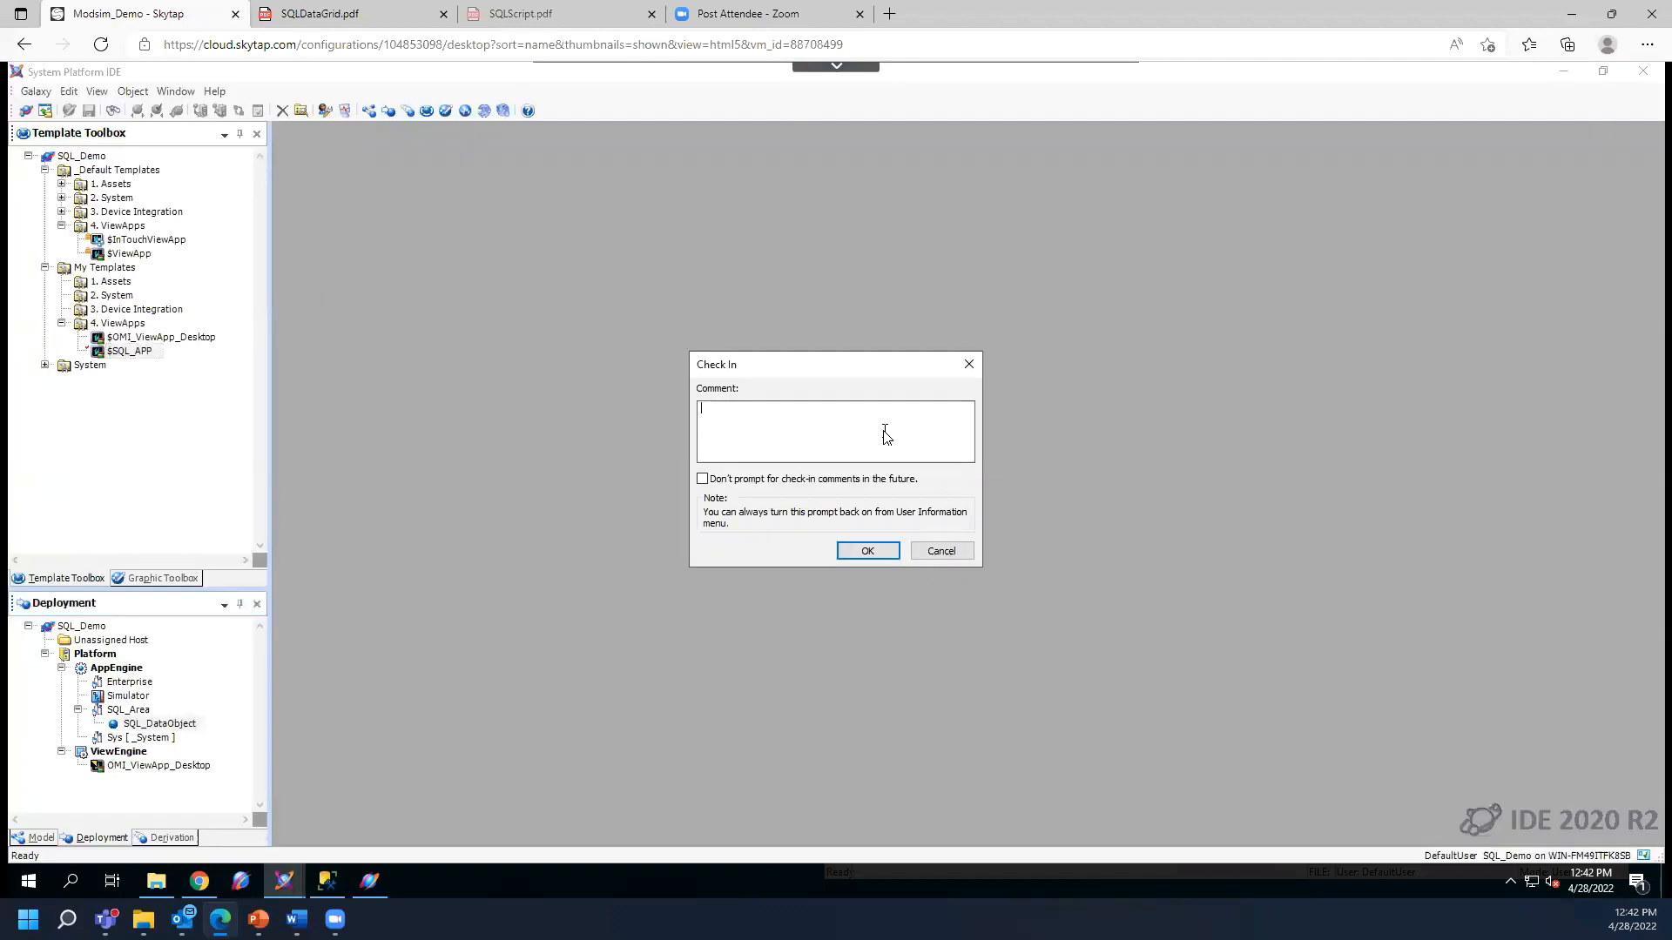
click(316, 15)
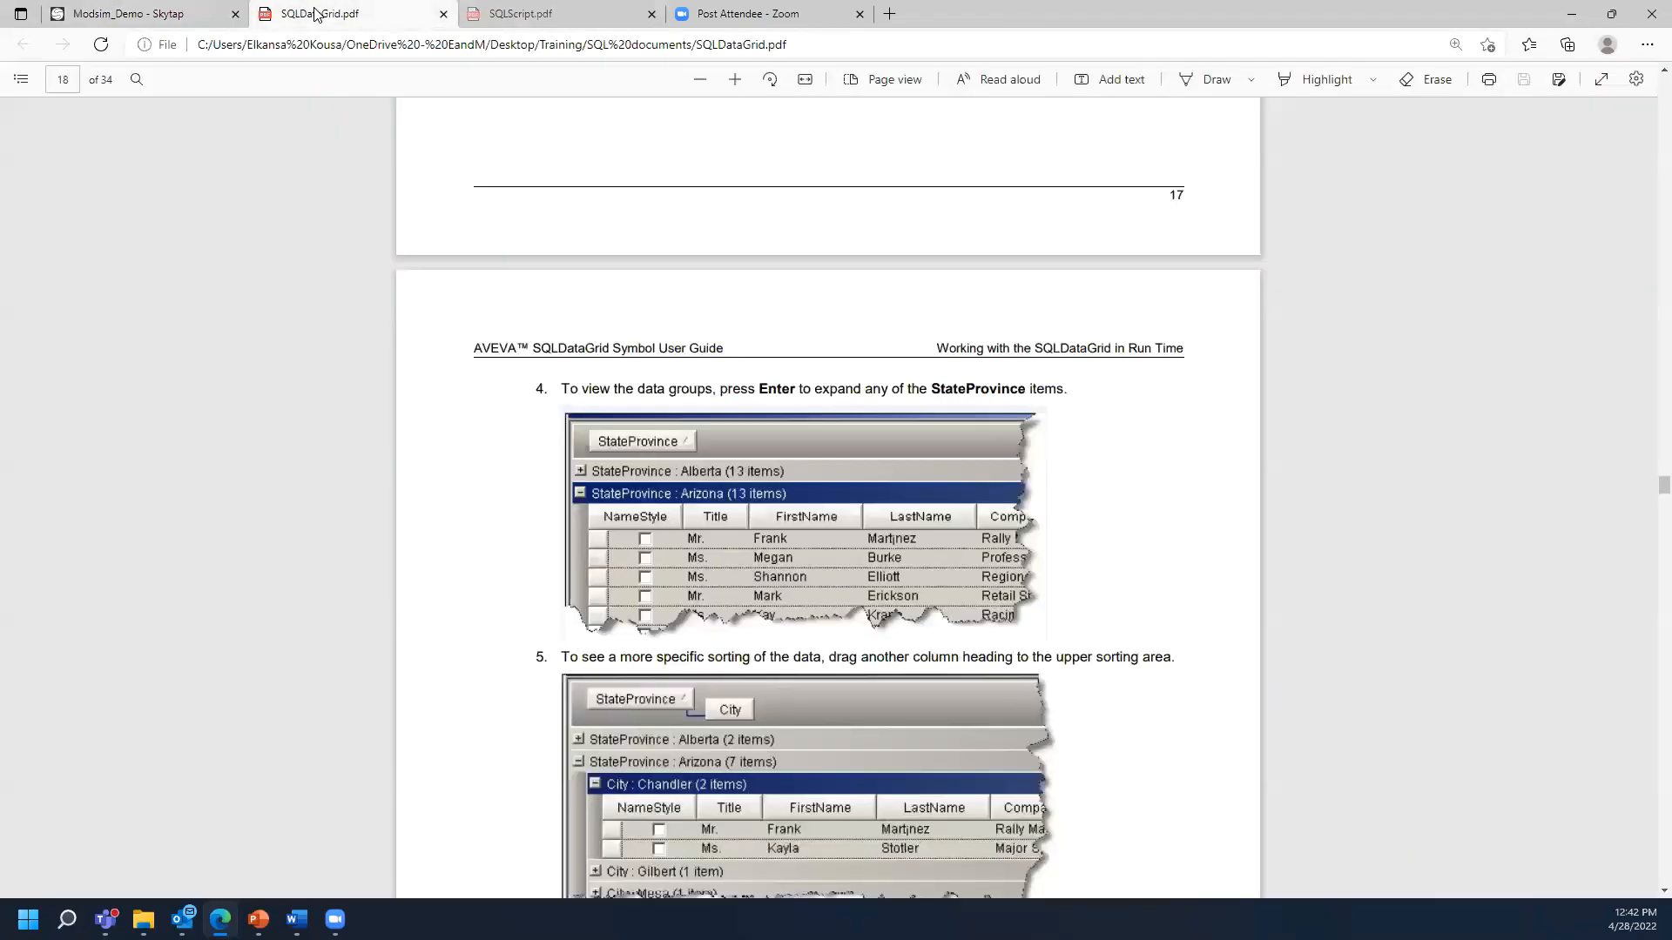
scroll(906, 487, up, 15)
scroll(908, 484, up, 20)
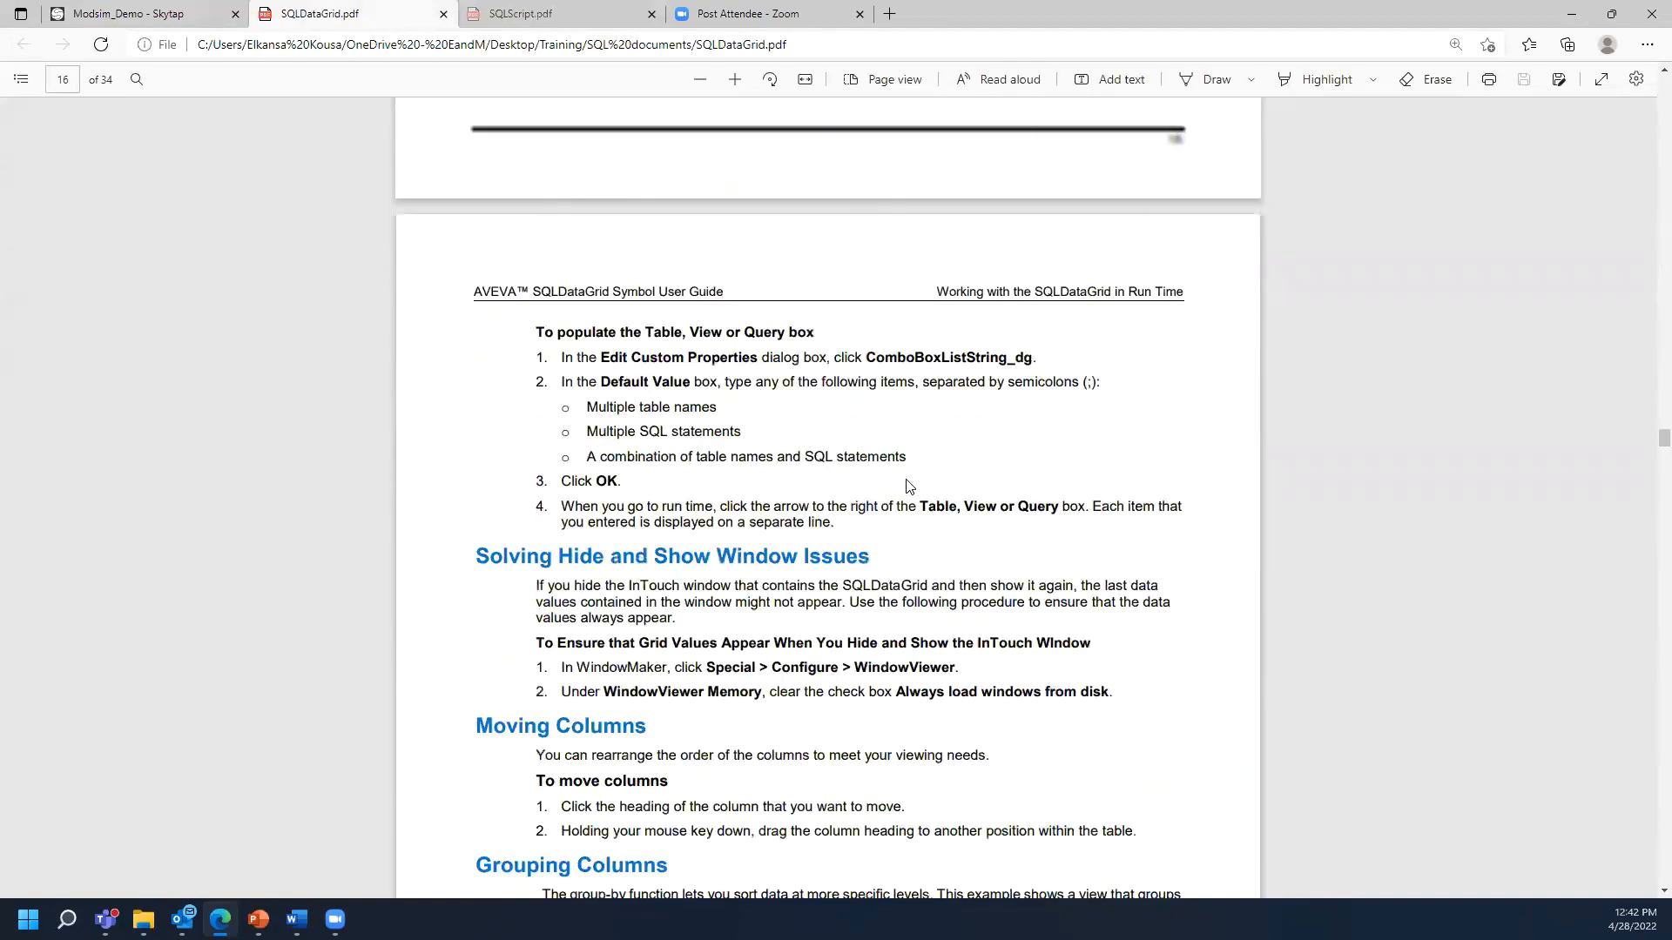
click(169, 15)
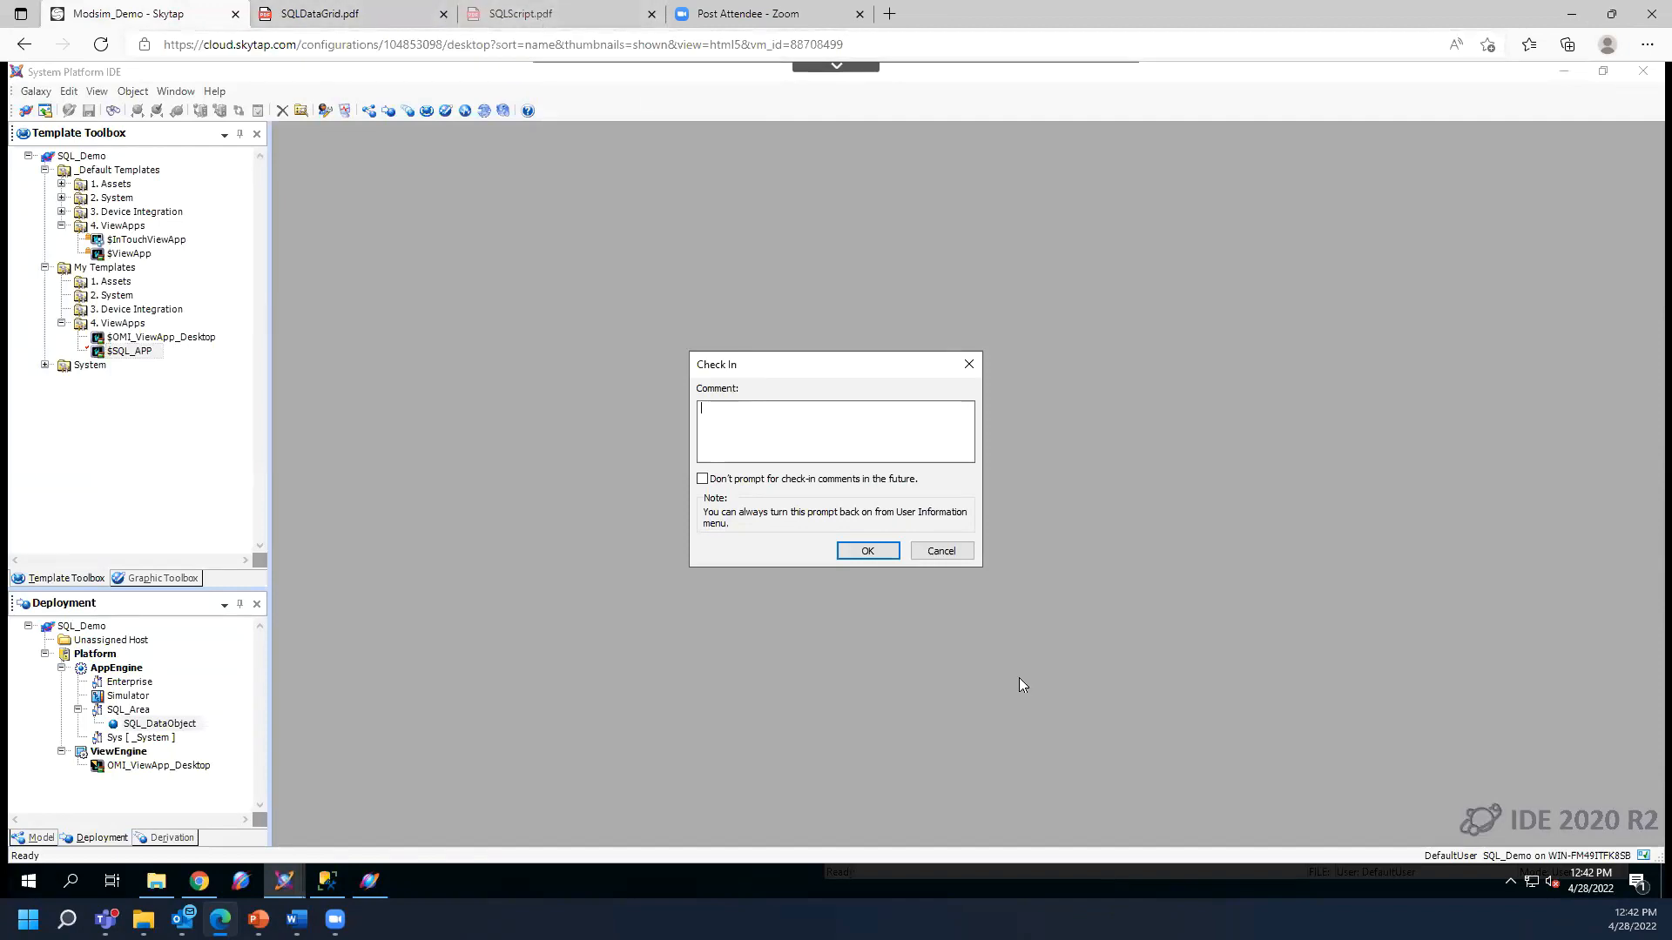
click(868, 551)
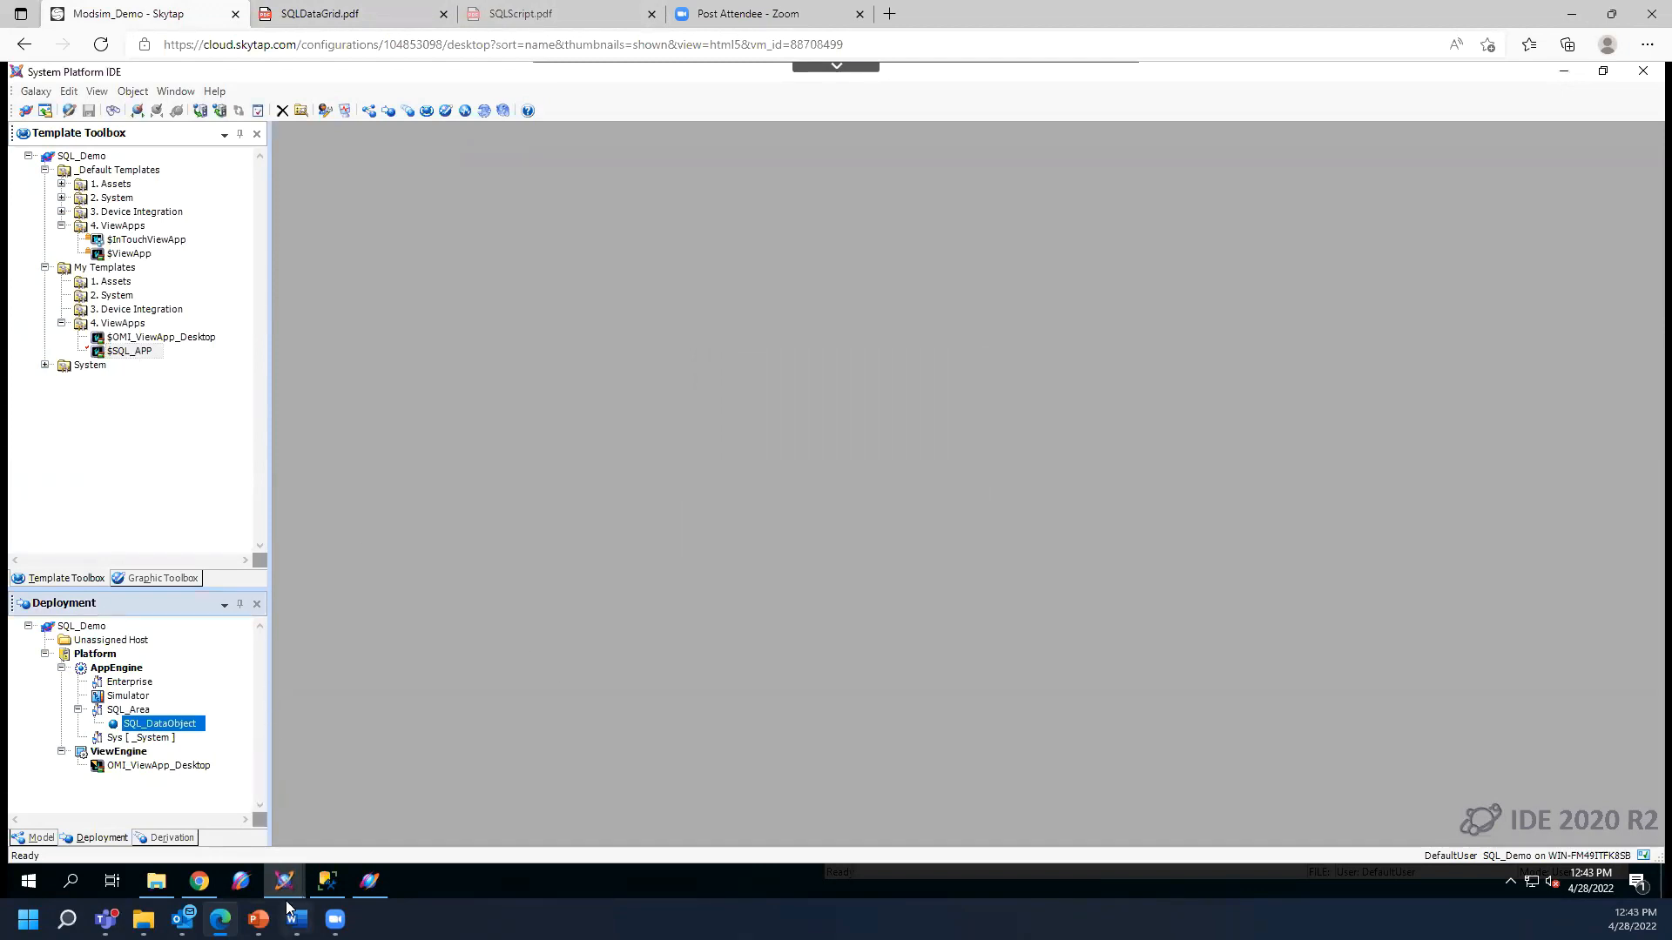
- Preview the $SQL_APP ViewApp, acknowledging the production usage notice, and test the connection before retrieving the dbo.S1 data
mouse_move(287, 884)
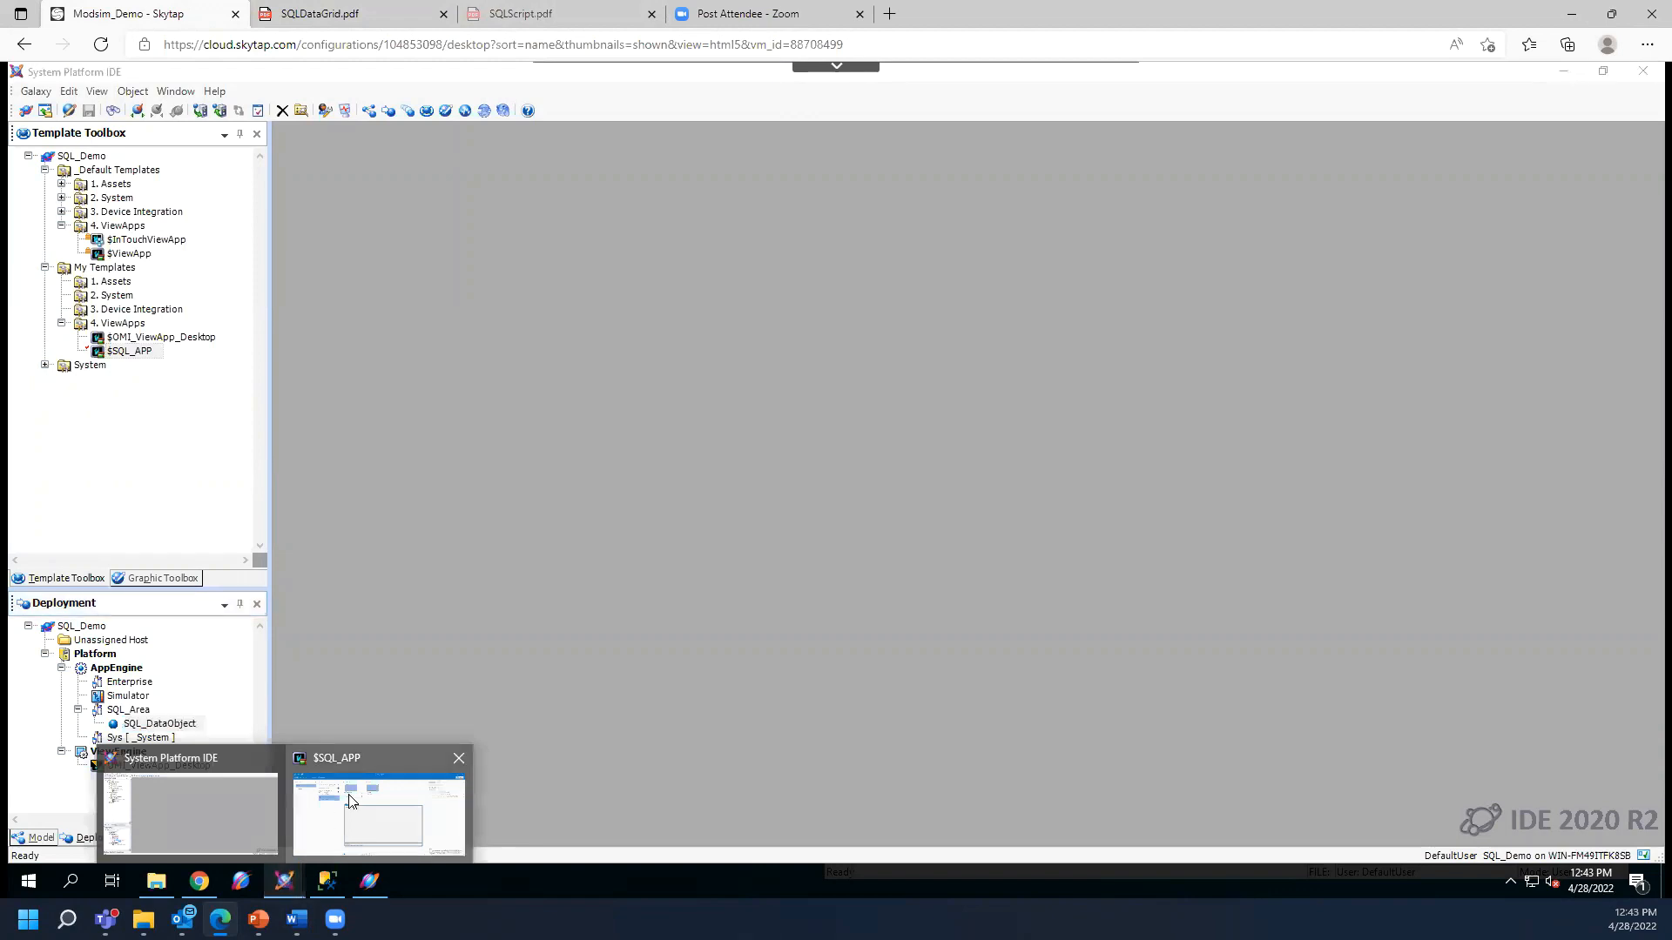
click(379, 814)
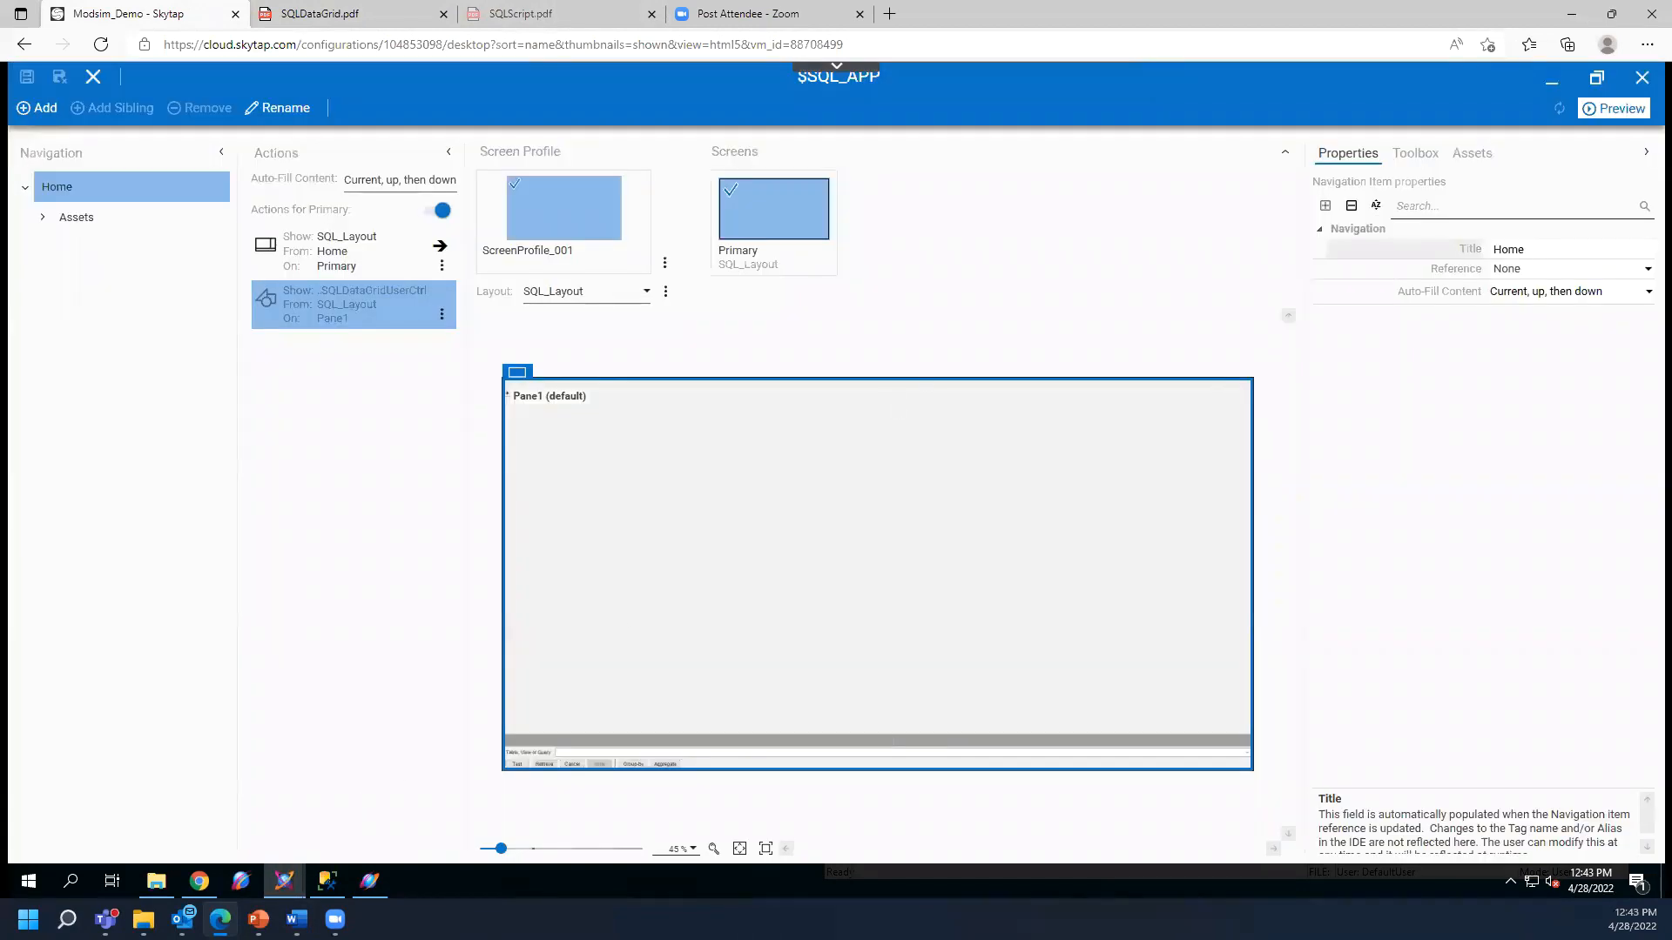
click(1620, 112)
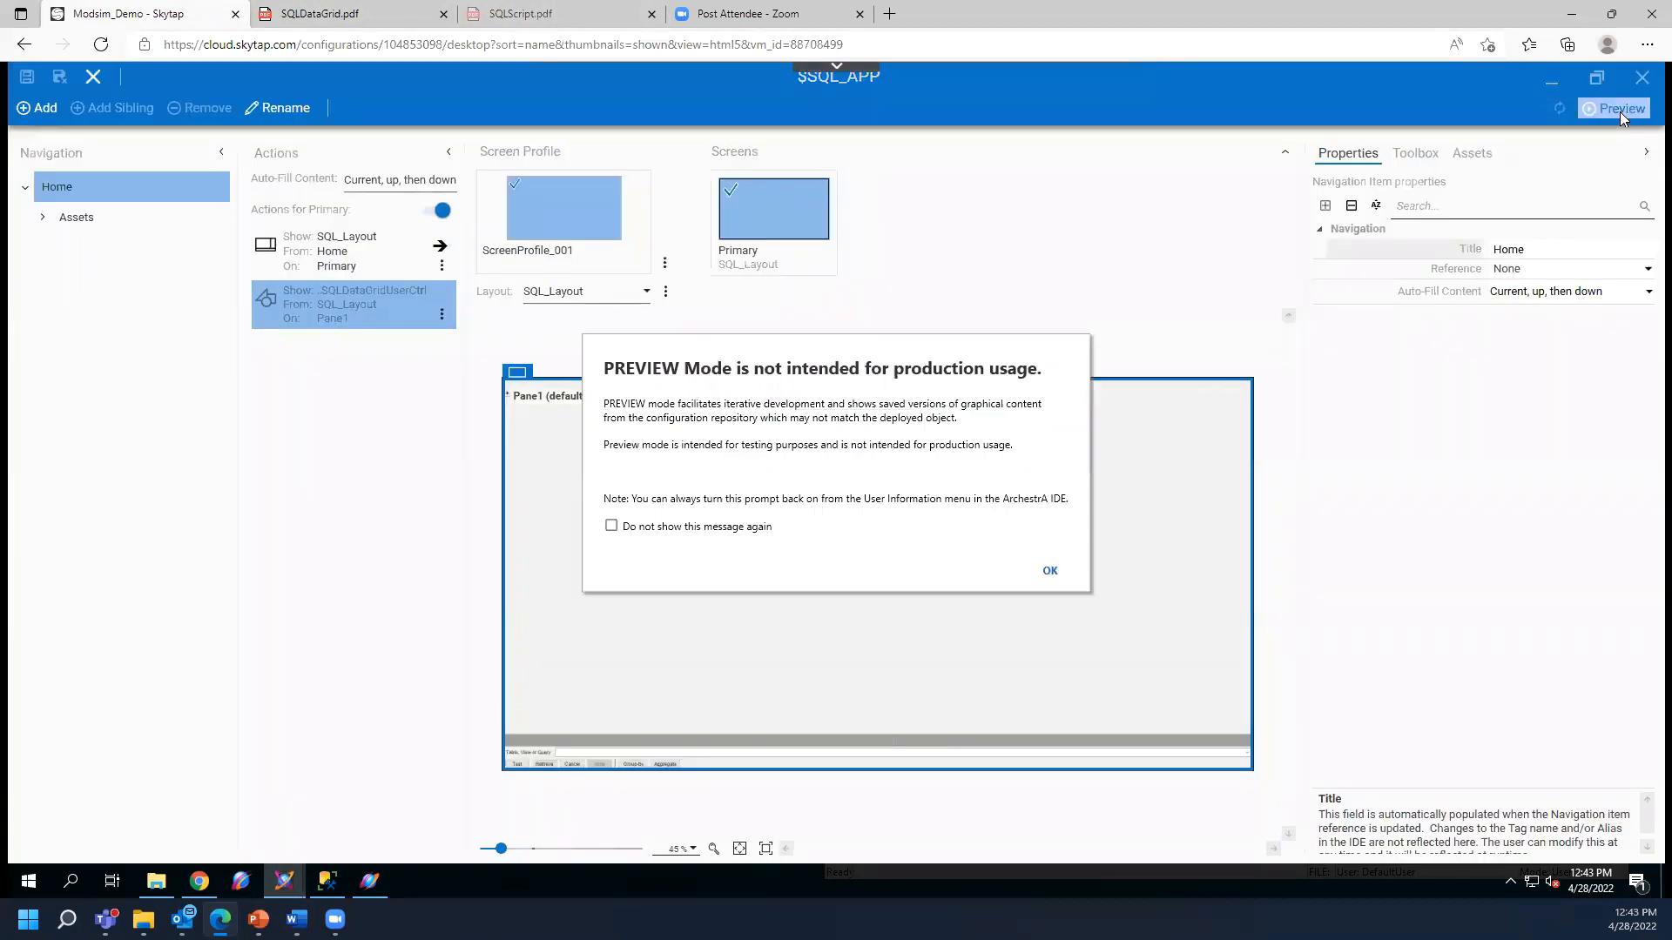
click(1050, 572)
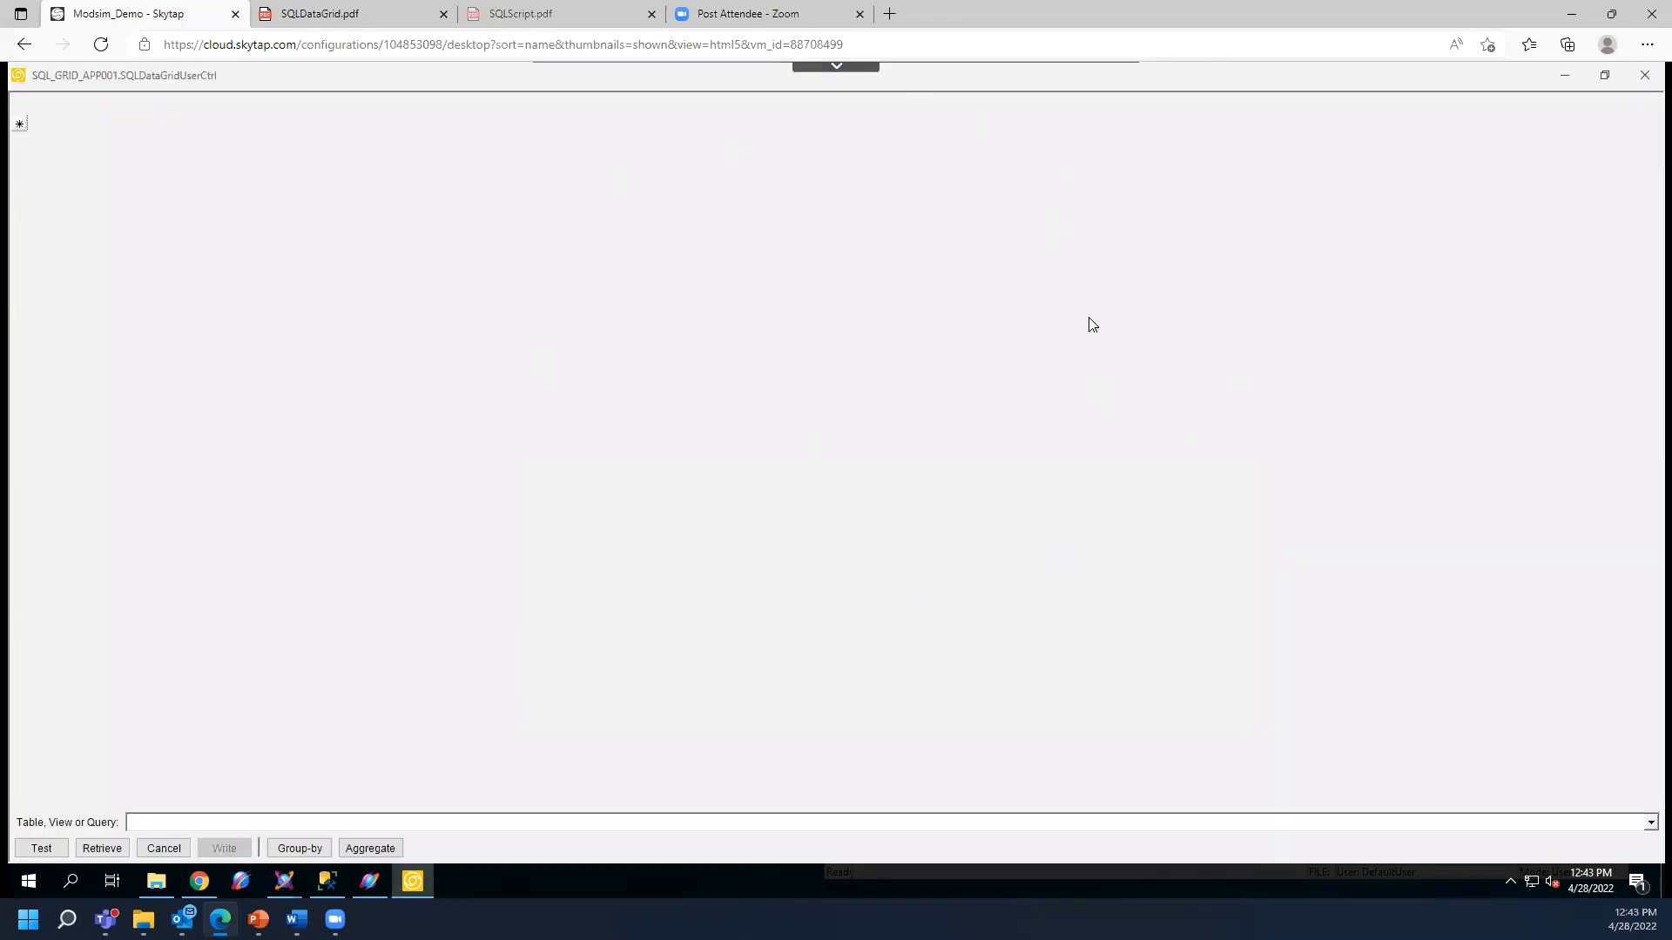
click(61, 850)
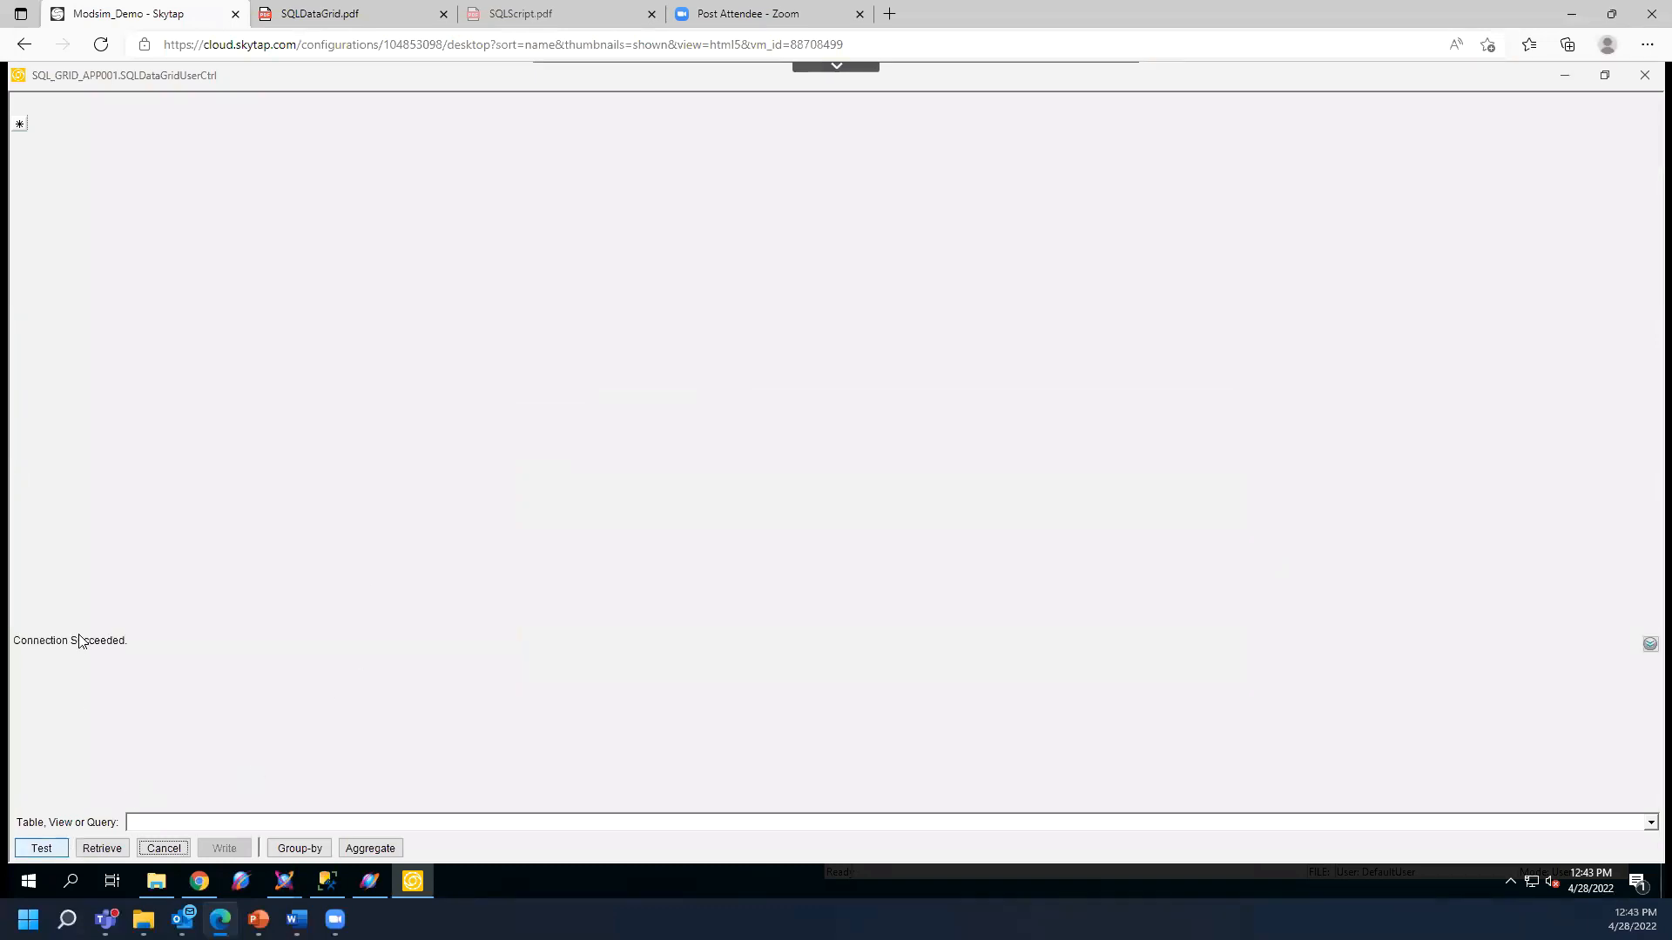
click(118, 849)
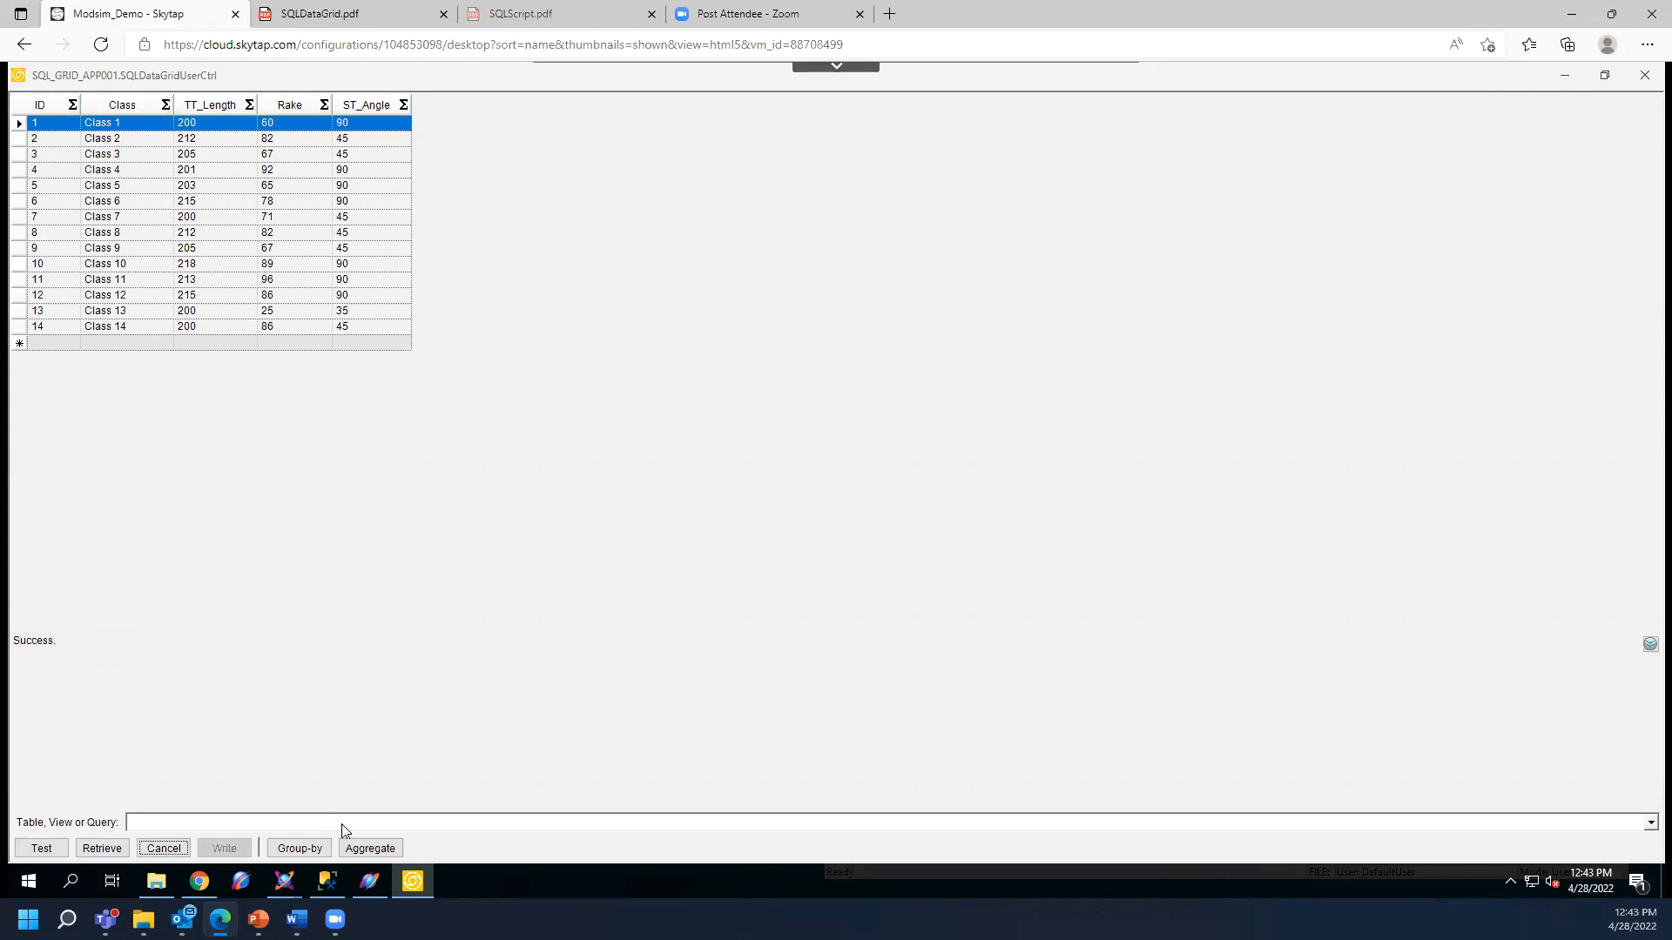
- Enter a new grid row with Class set to Class 15, TT_Length 2001, Rake 35 and ST_Angle 56, leaving its ID empty
click(111, 345)
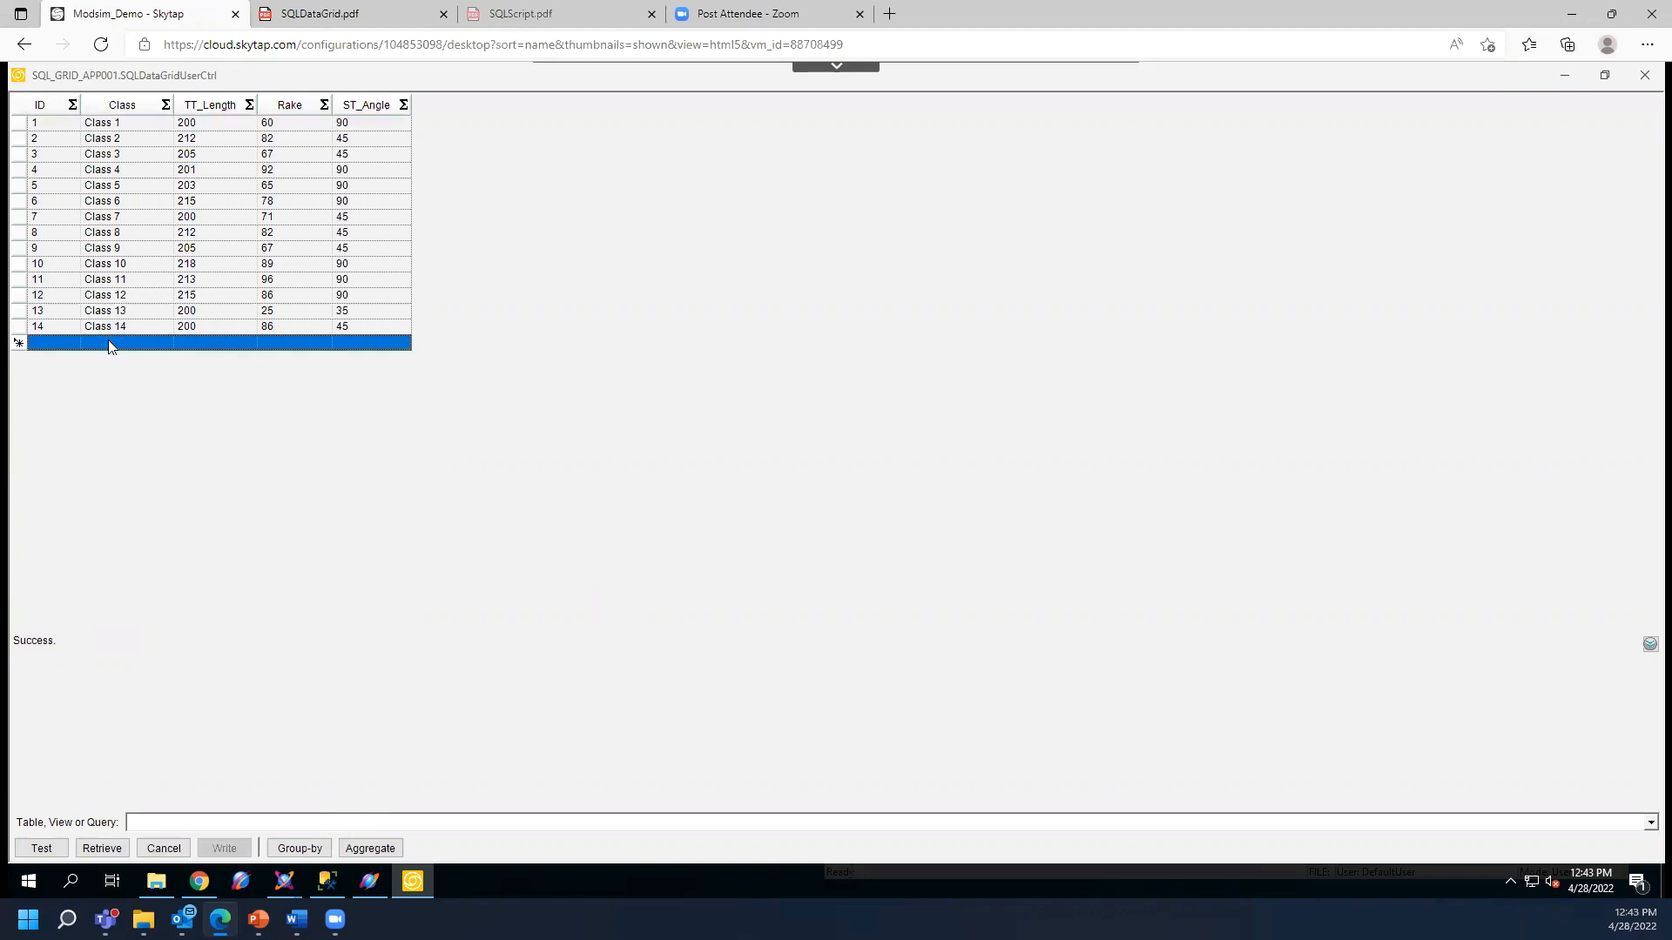
click(111, 345)
text(C)
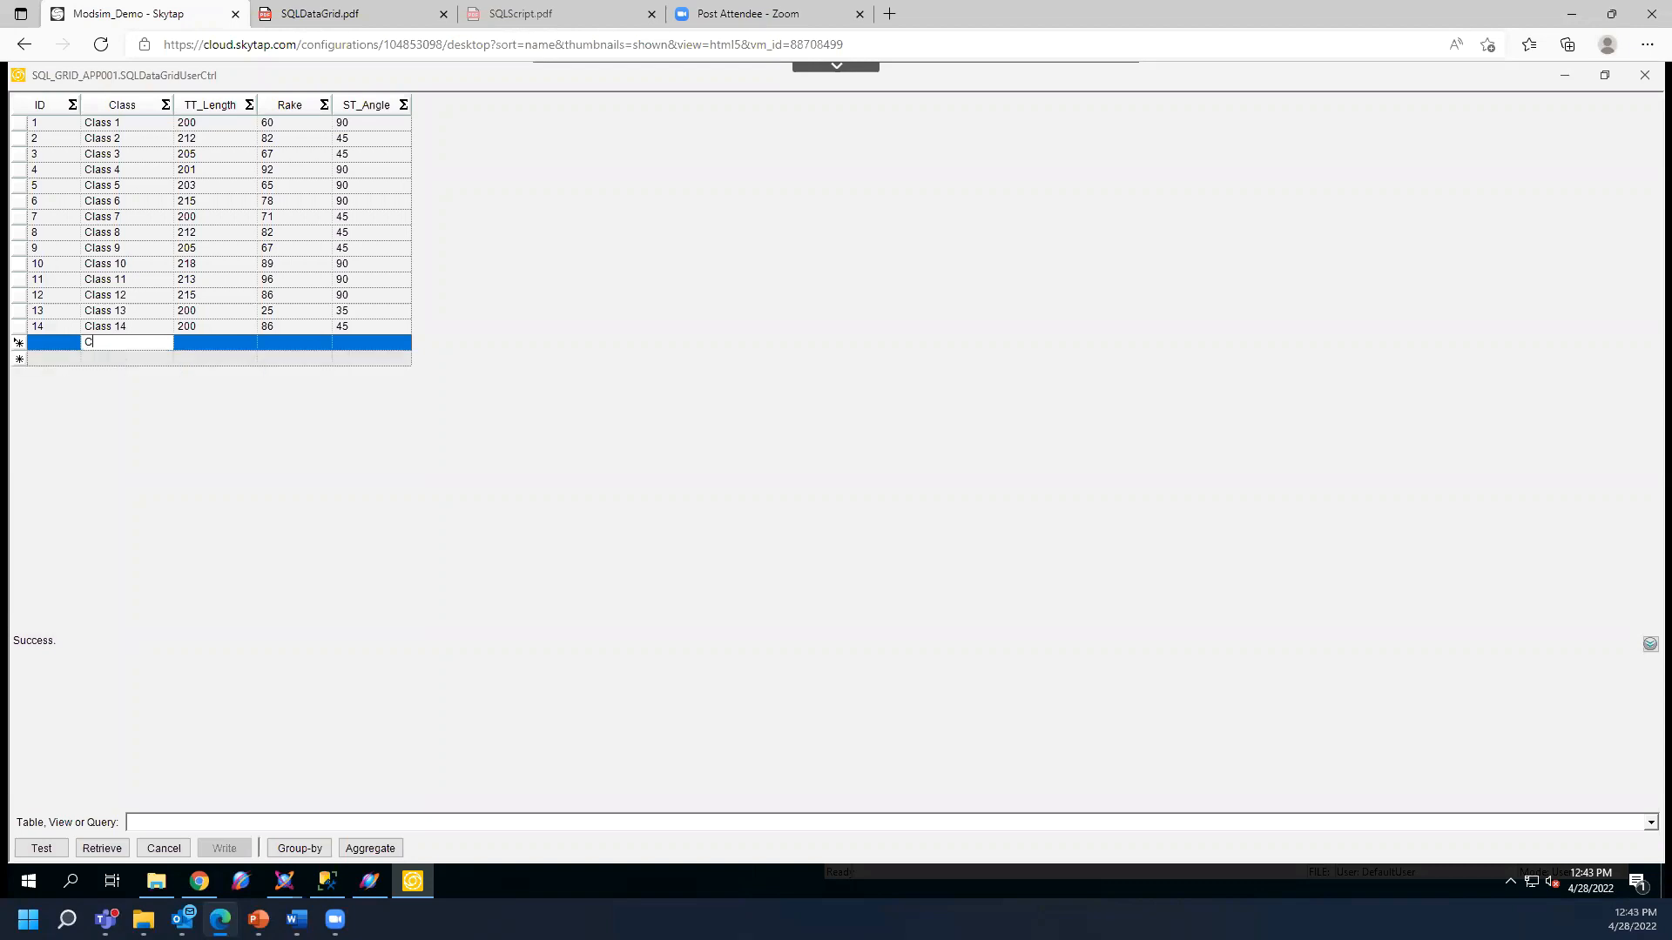
text(lass 15)
key(Tab)
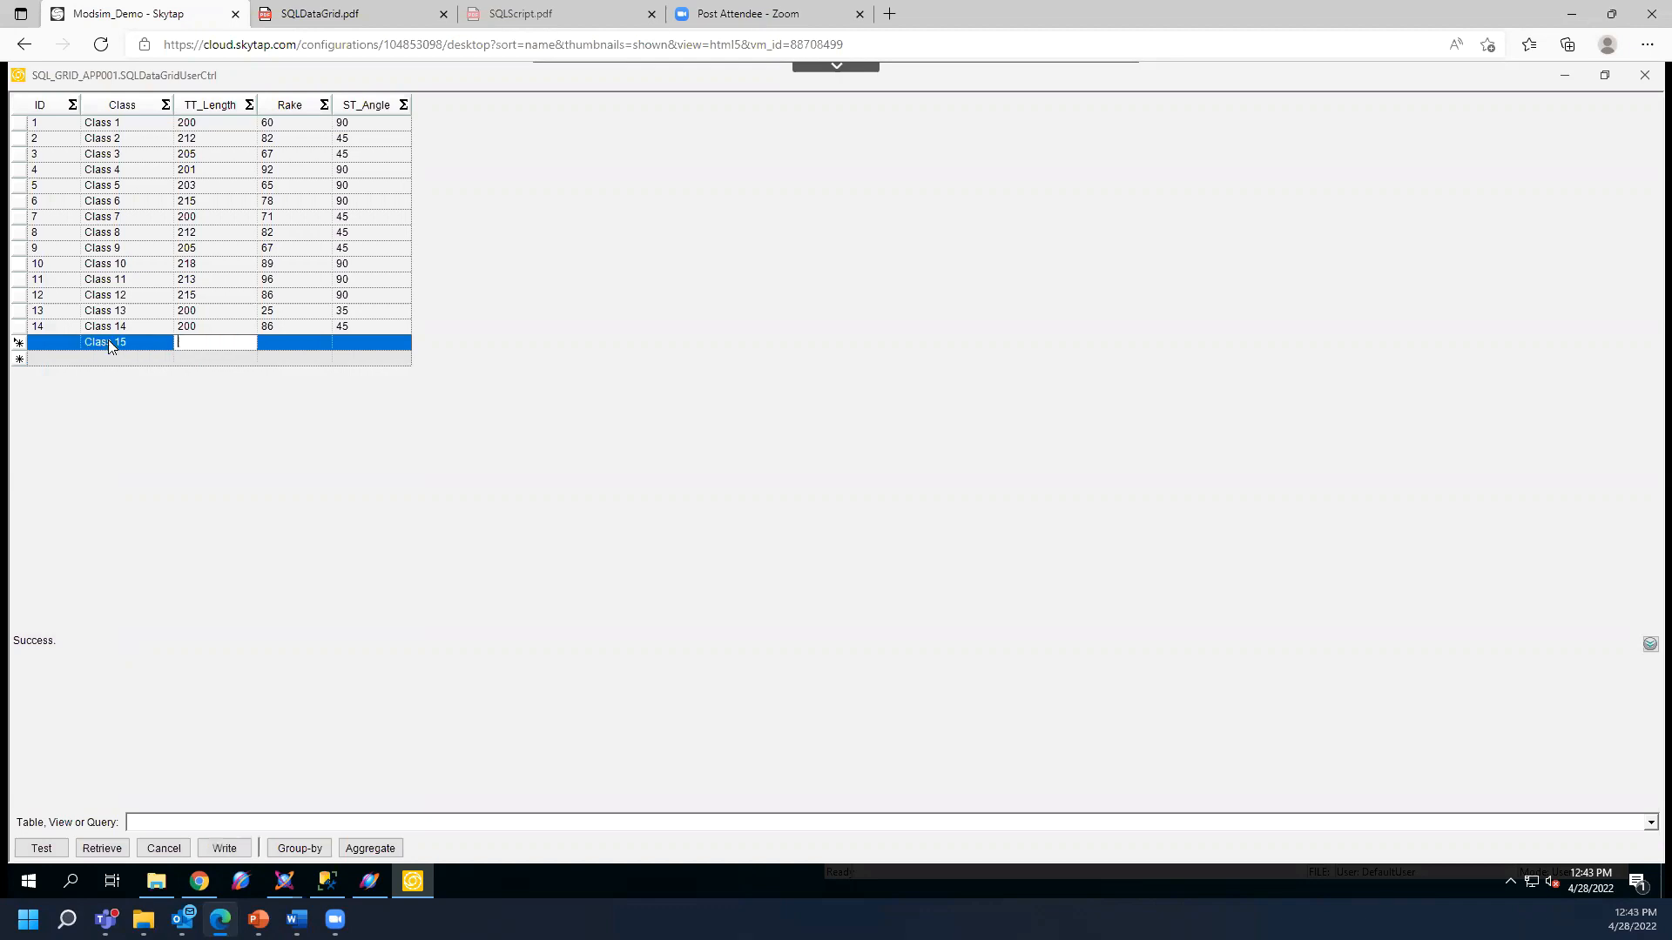
text(2001)
key(Tab)
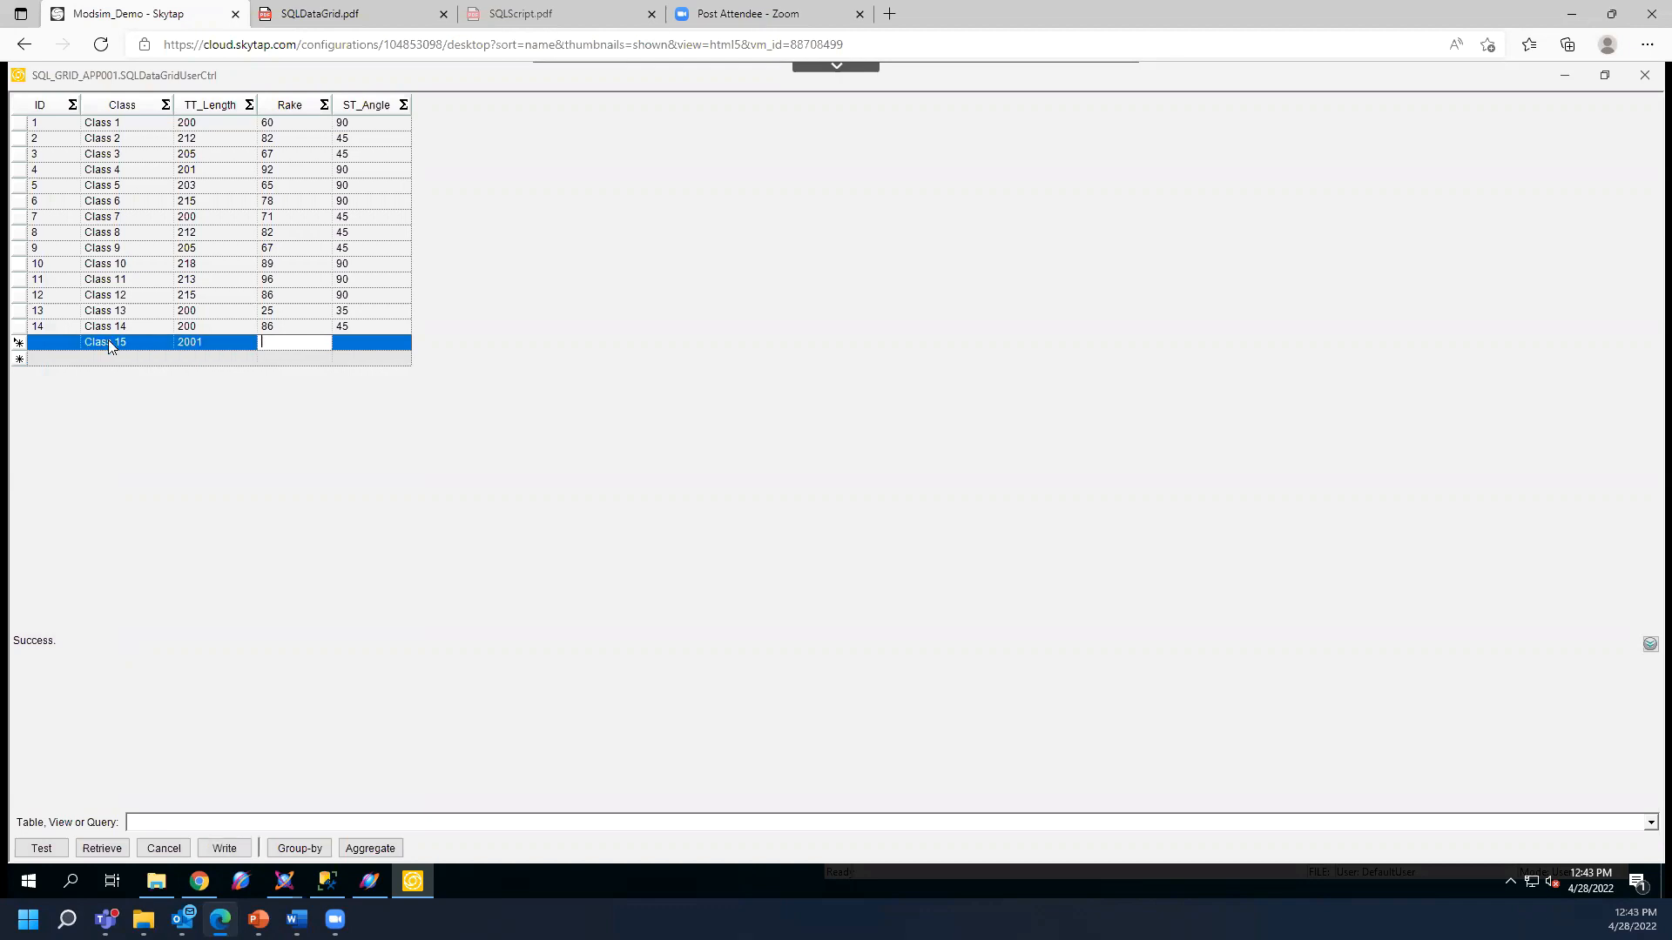
text(35)
key(Tab)
text(56)
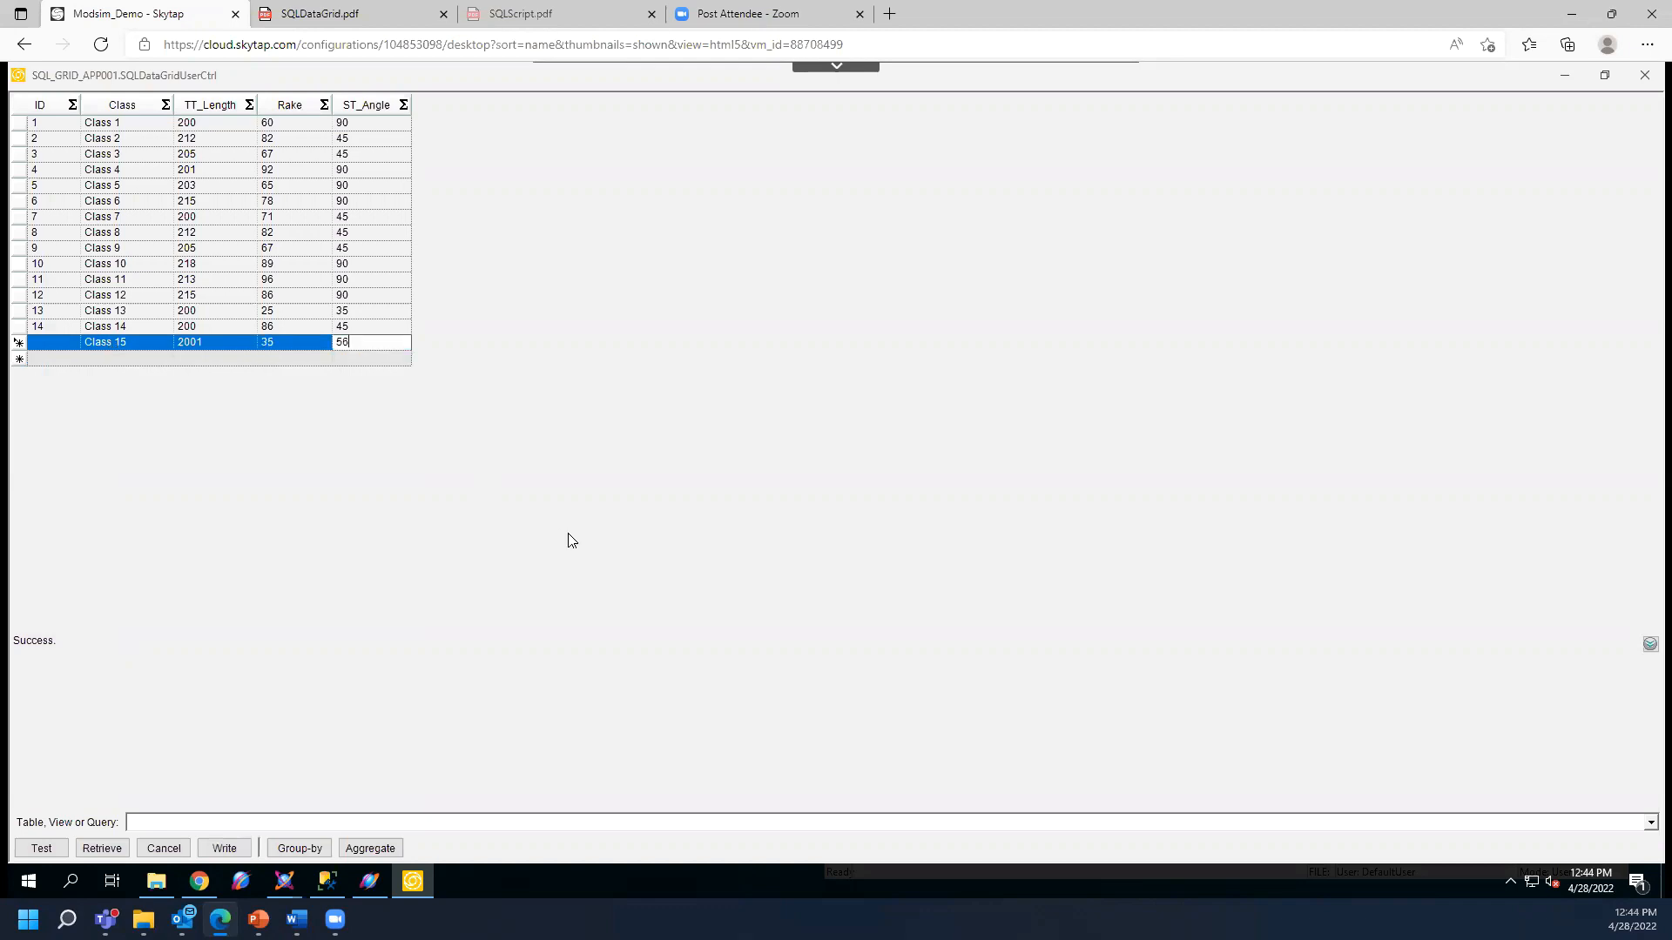
key(Tab)
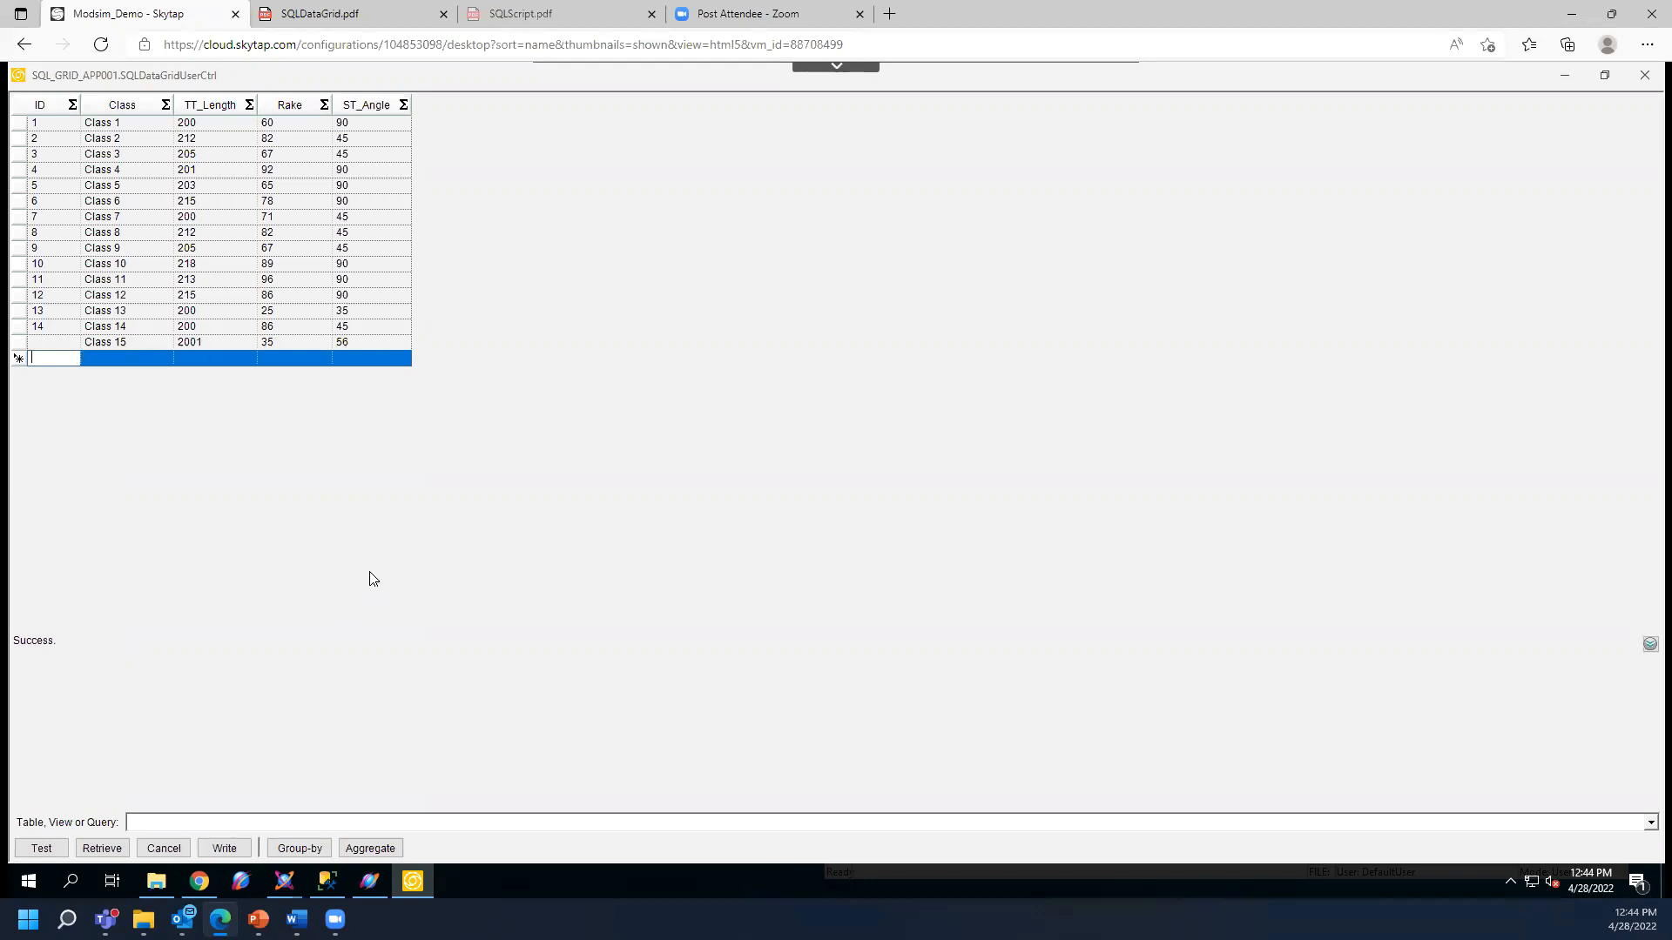
- Write the new Class 15 row to the database, then switch to SQL Server Management Studio and close the outdated dbo.S1 results
click(227, 848)
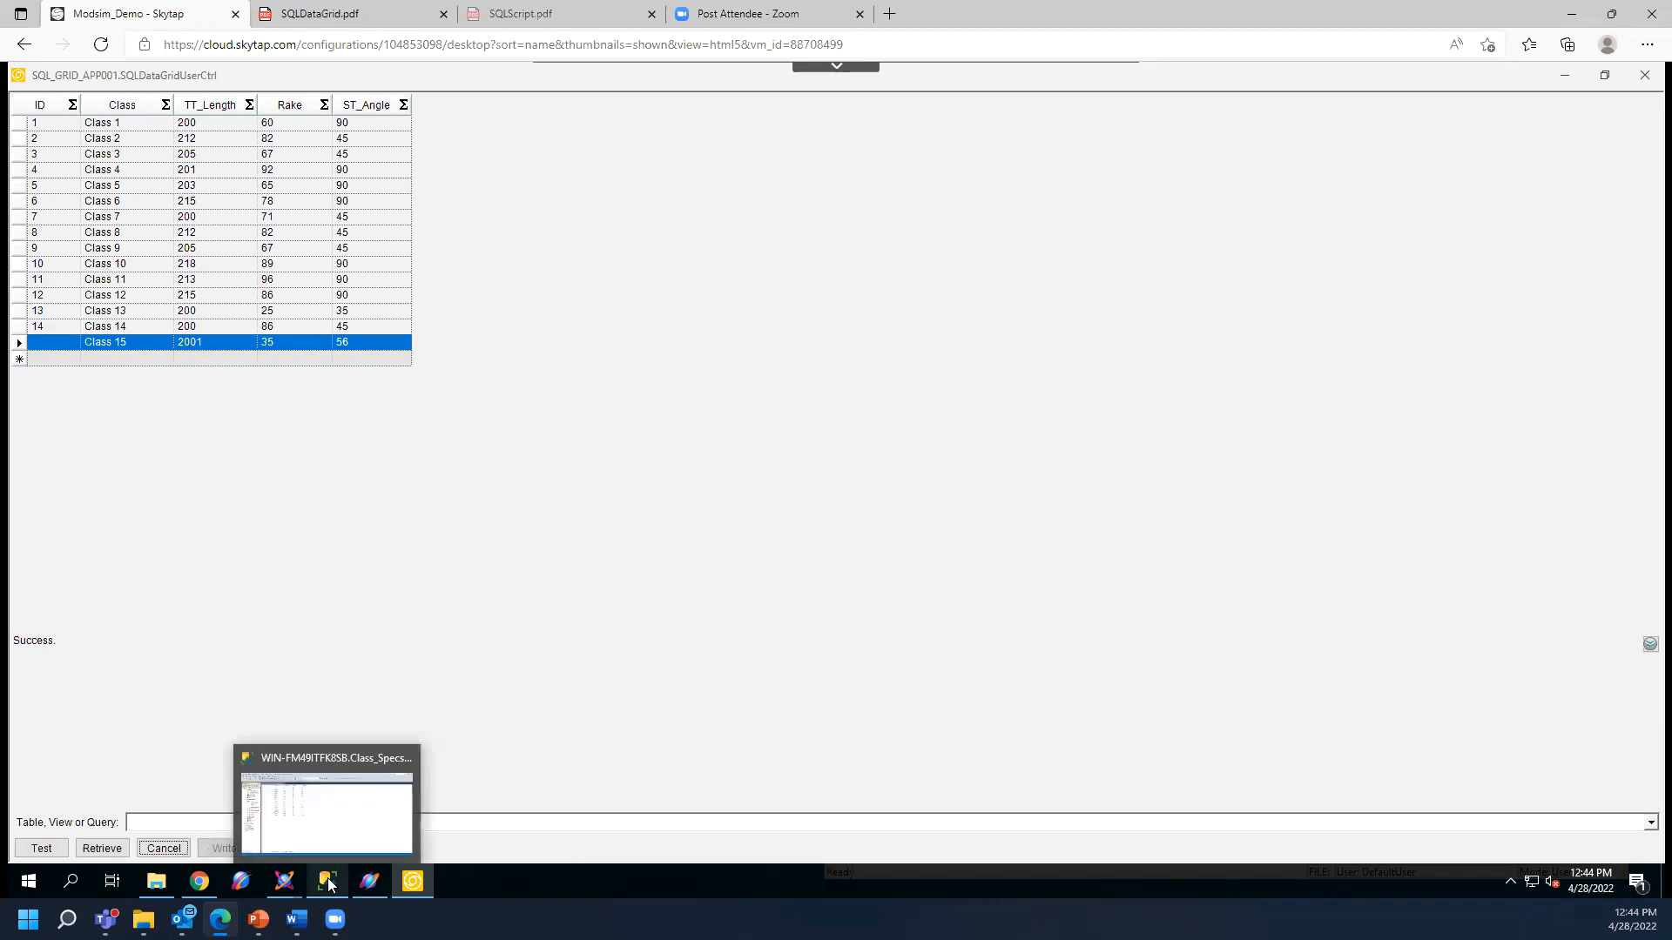
click(326, 812)
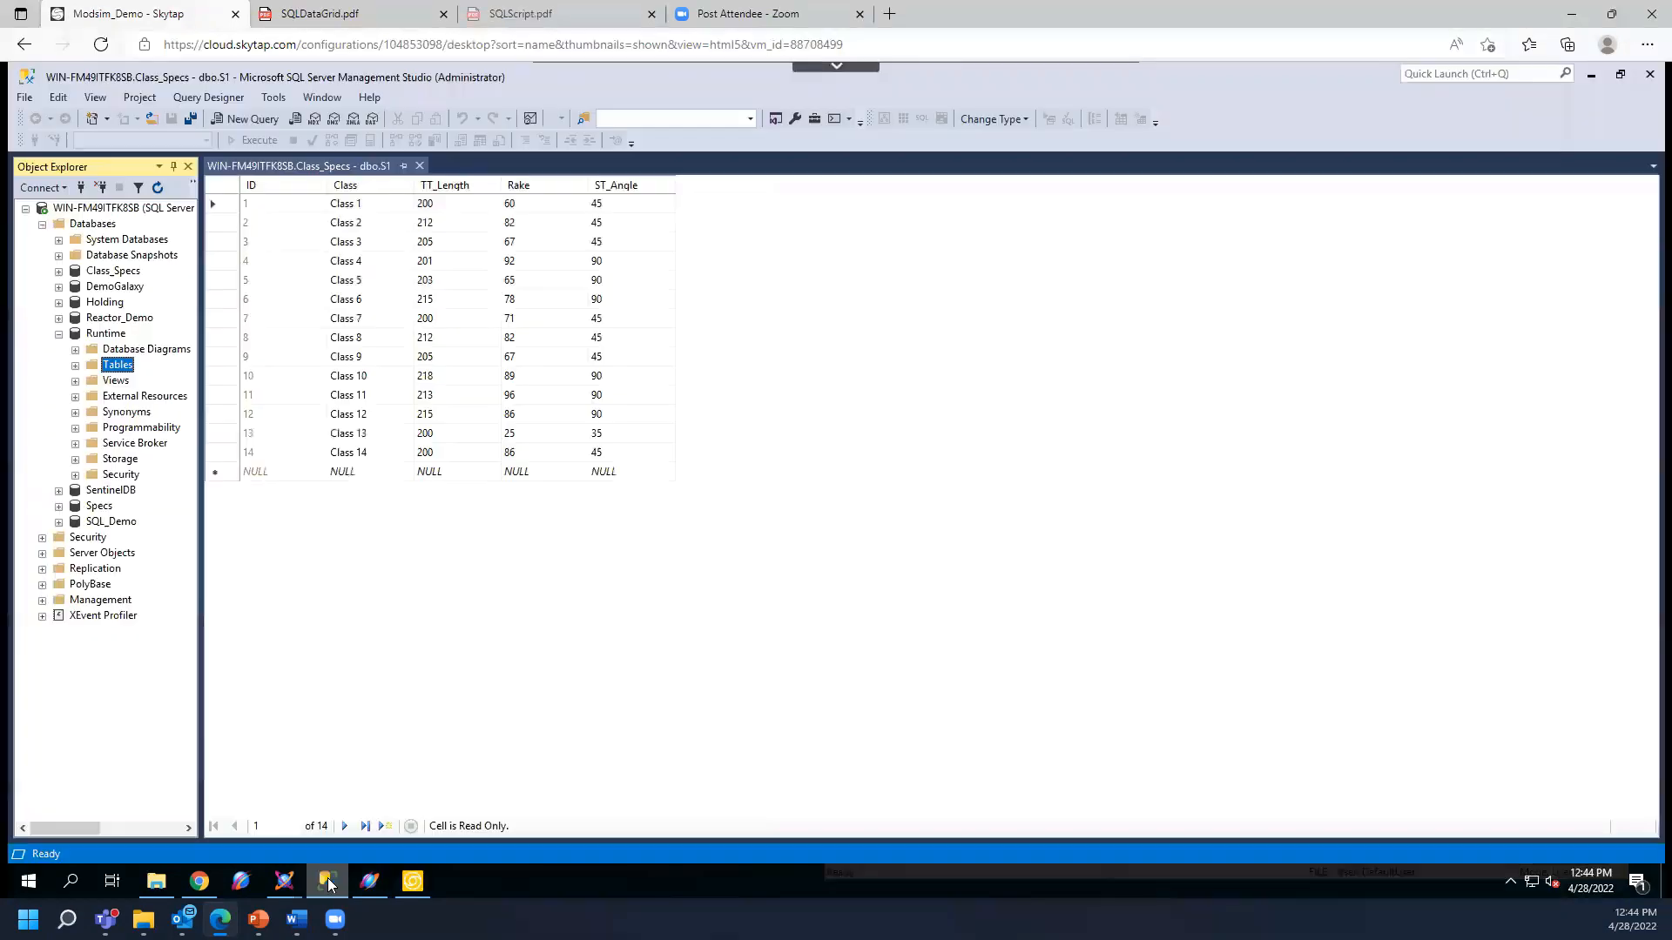
click(419, 167)
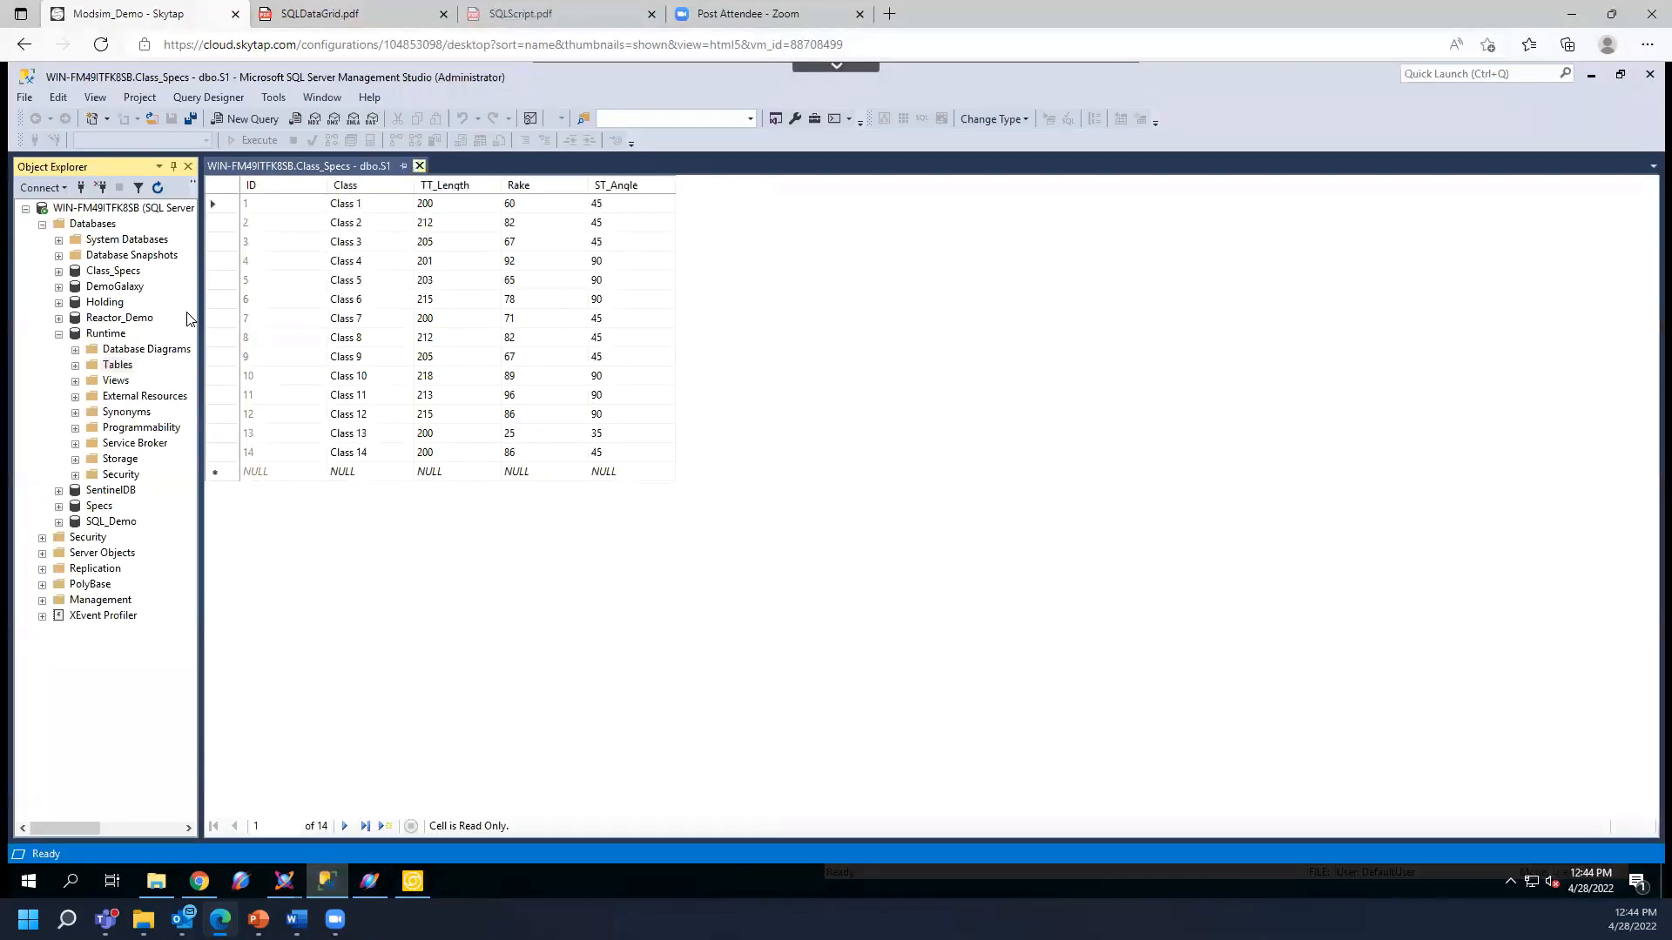
- Collapse the Runtime database, expand Class_Specs and reopen the rows of its dbo.S1 table to check the written data
click(75, 365)
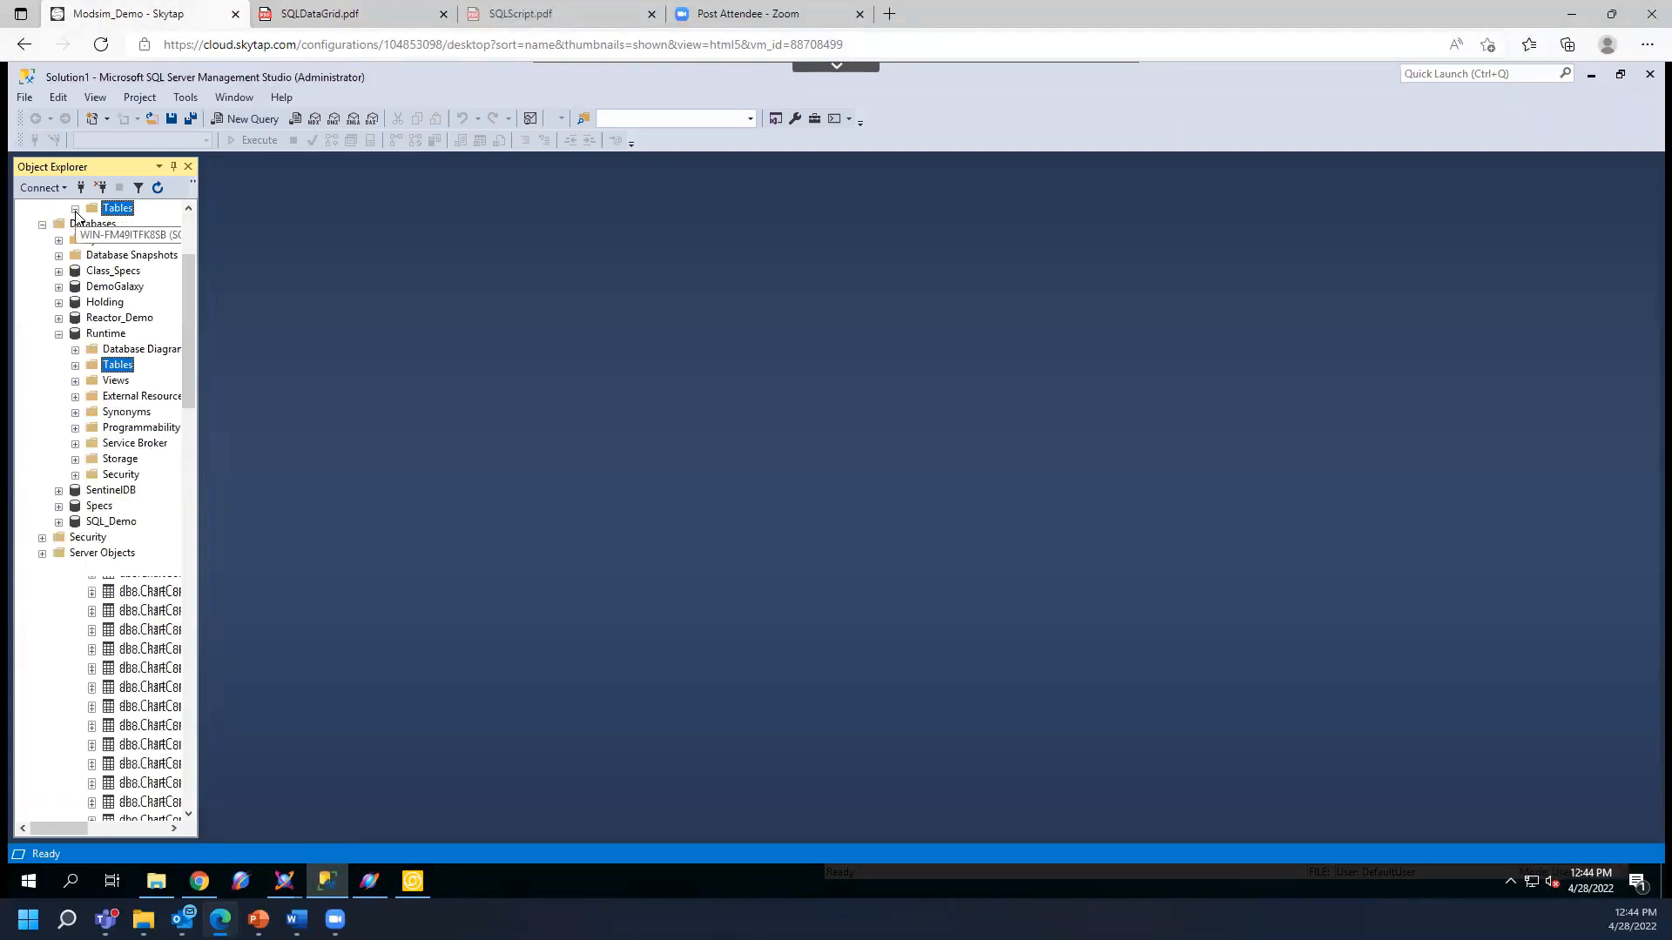
click(74, 210)
click(58, 334)
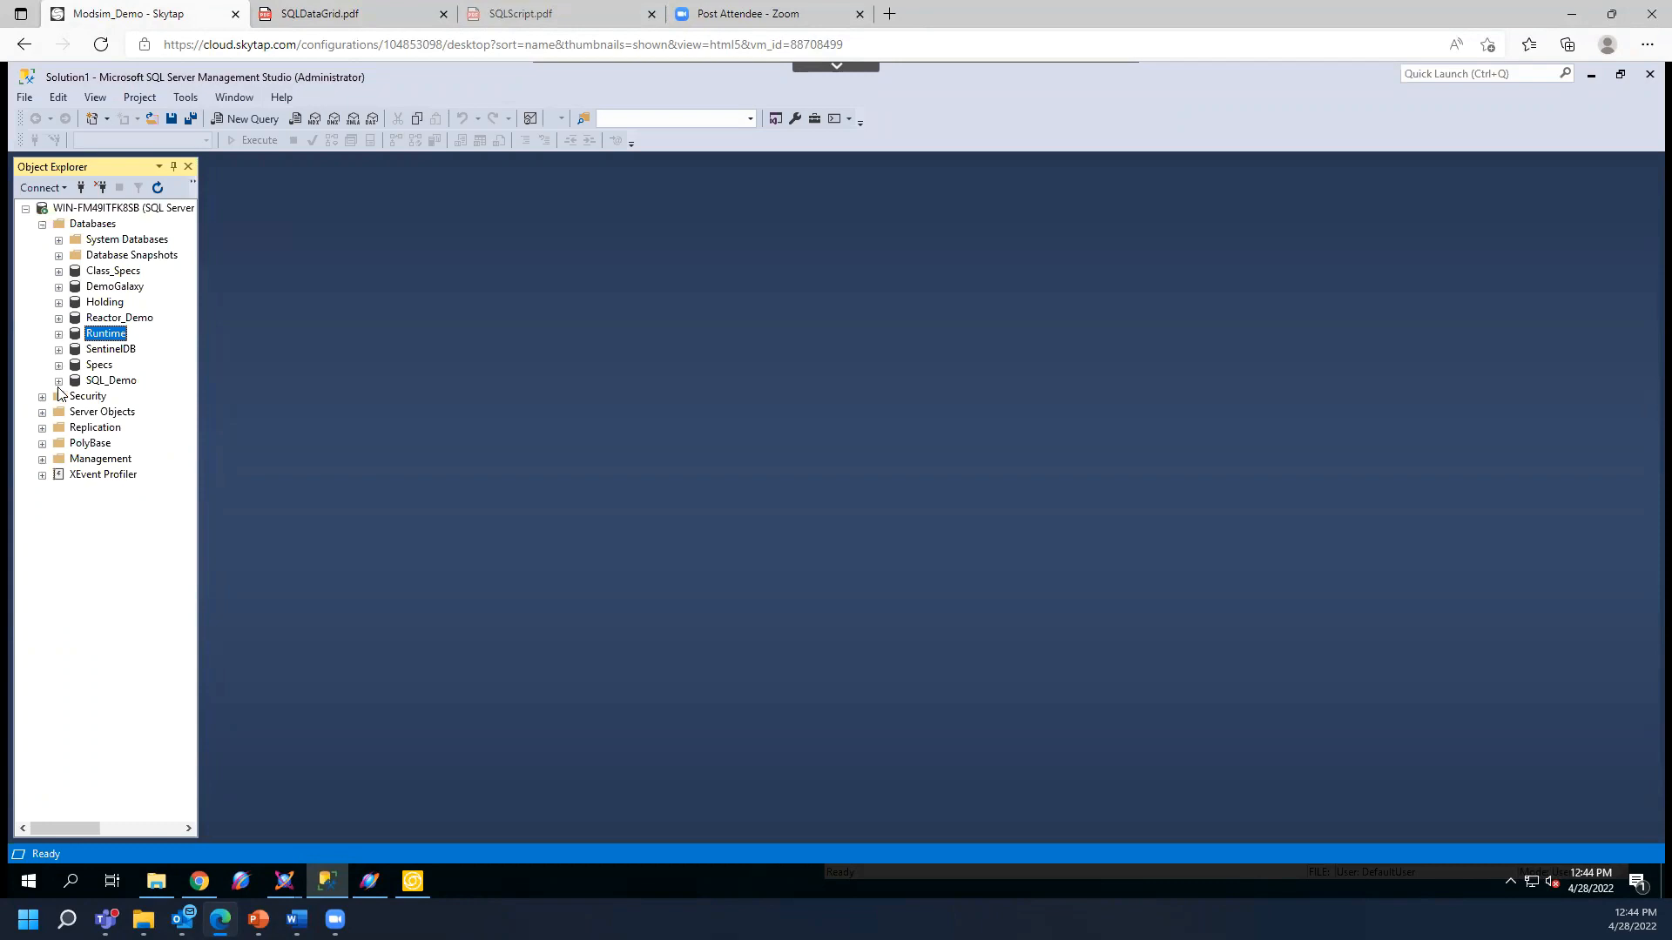
click(59, 273)
click(130, 383)
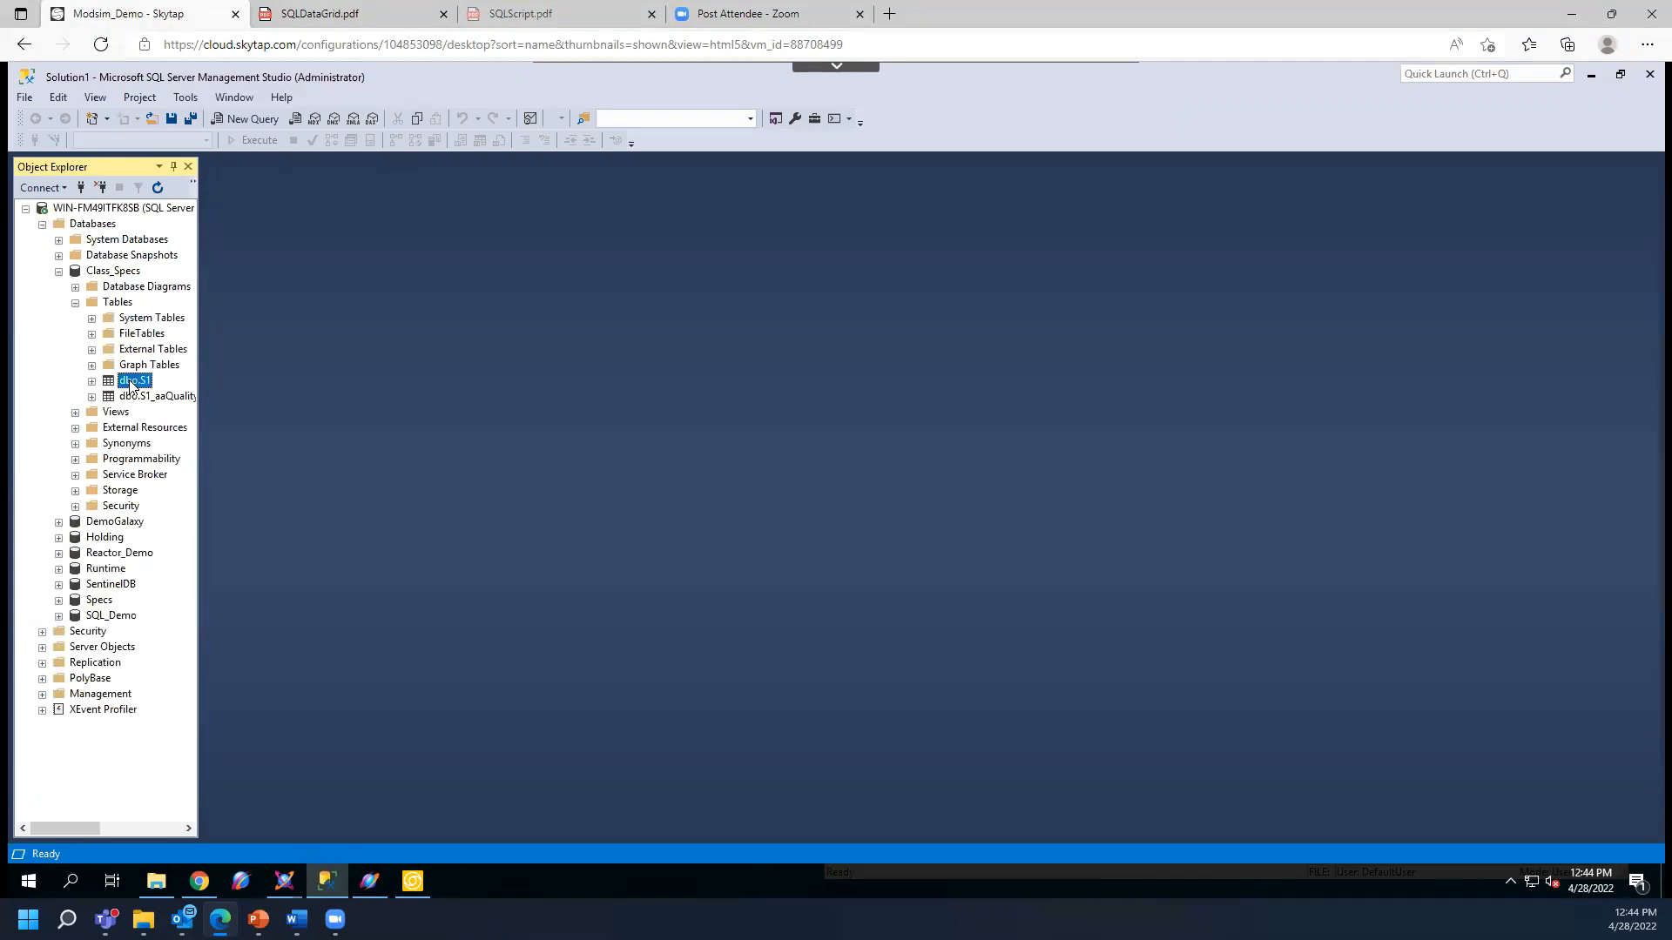
right_click(131, 384)
click(198, 451)
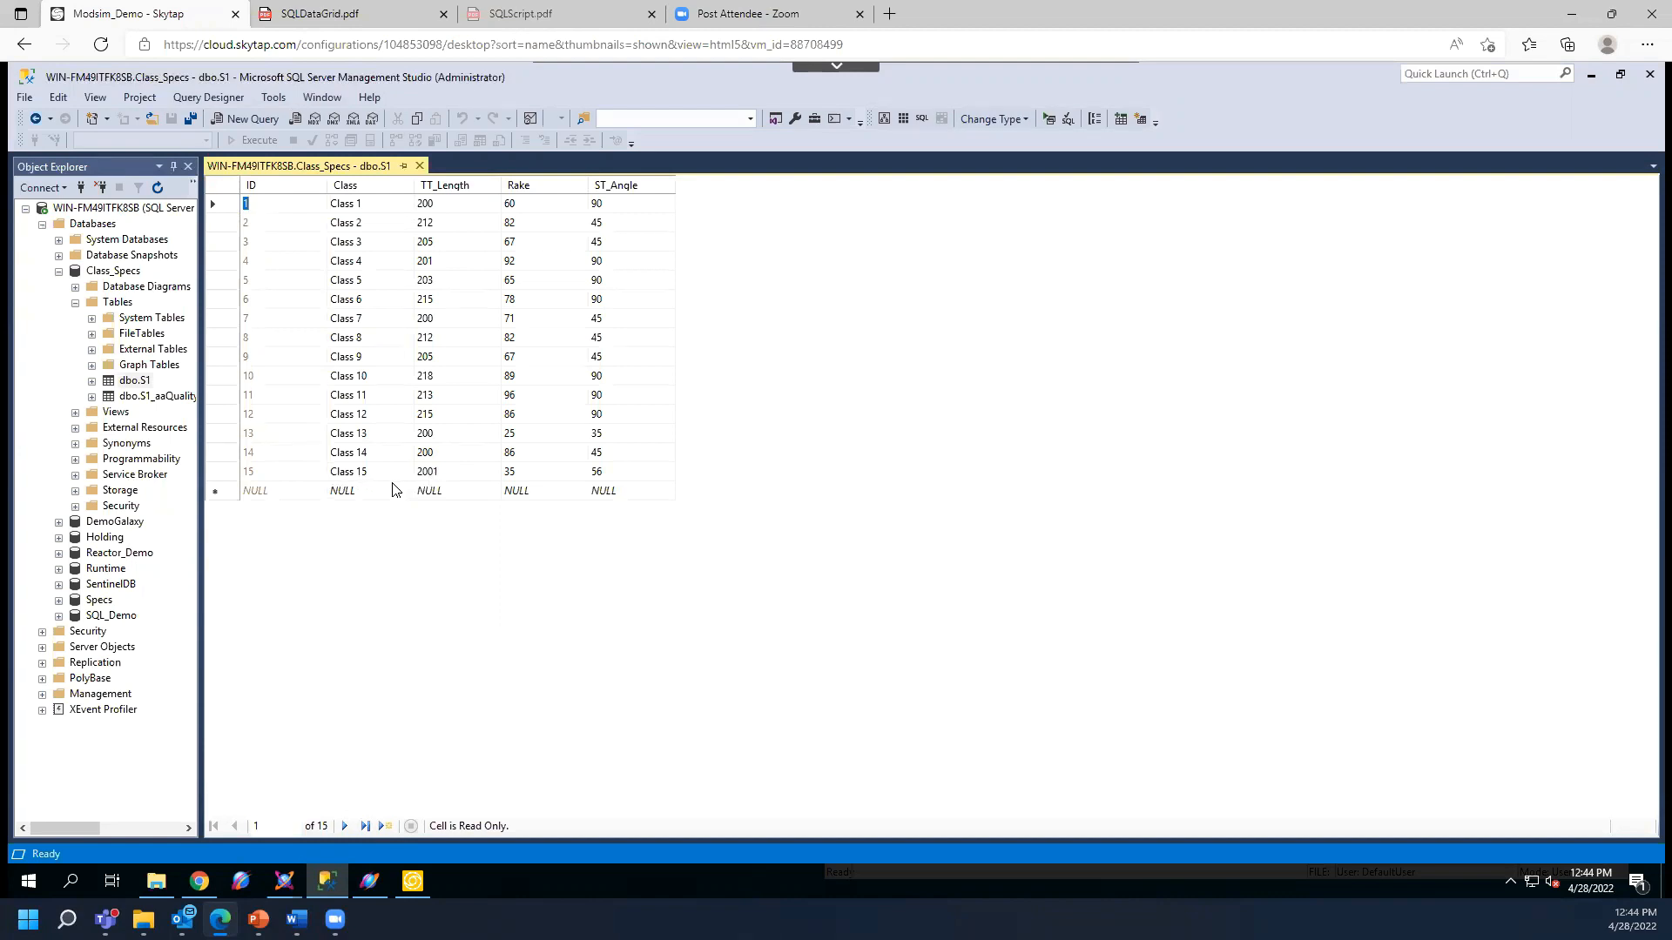
- Return to the grid preview, switch to System Platform IDE and open the SQL_DataObject configuration, glancing at Object Viewer on the way
mouse_move(412, 879)
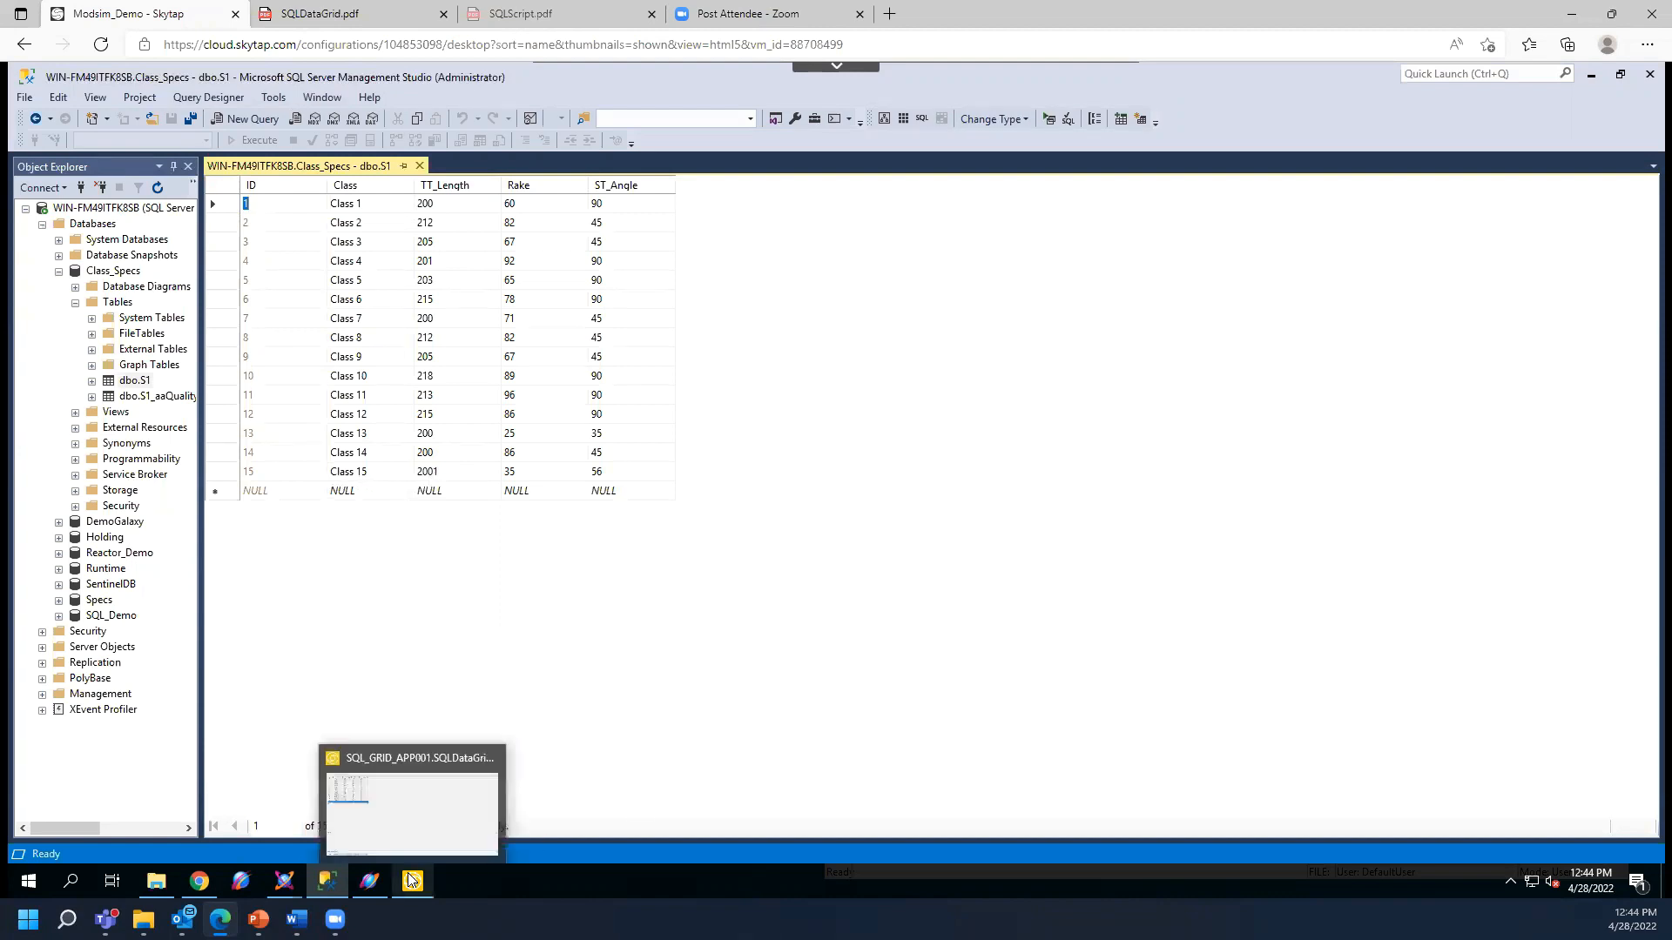
click(425, 811)
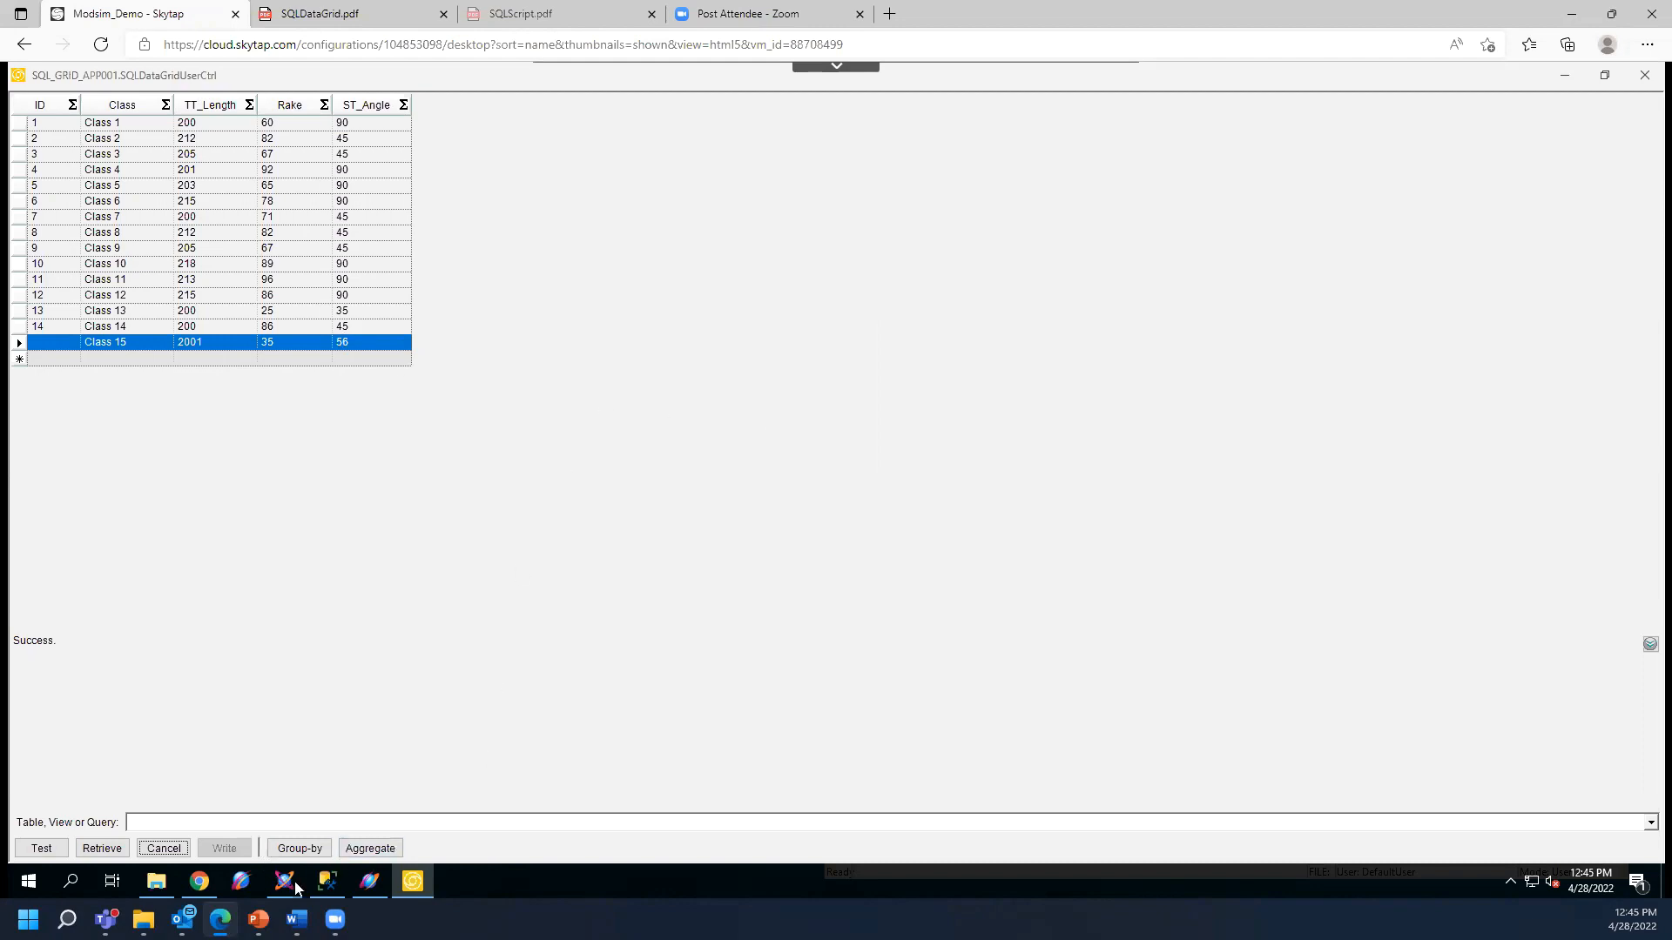
mouse_move(295, 882)
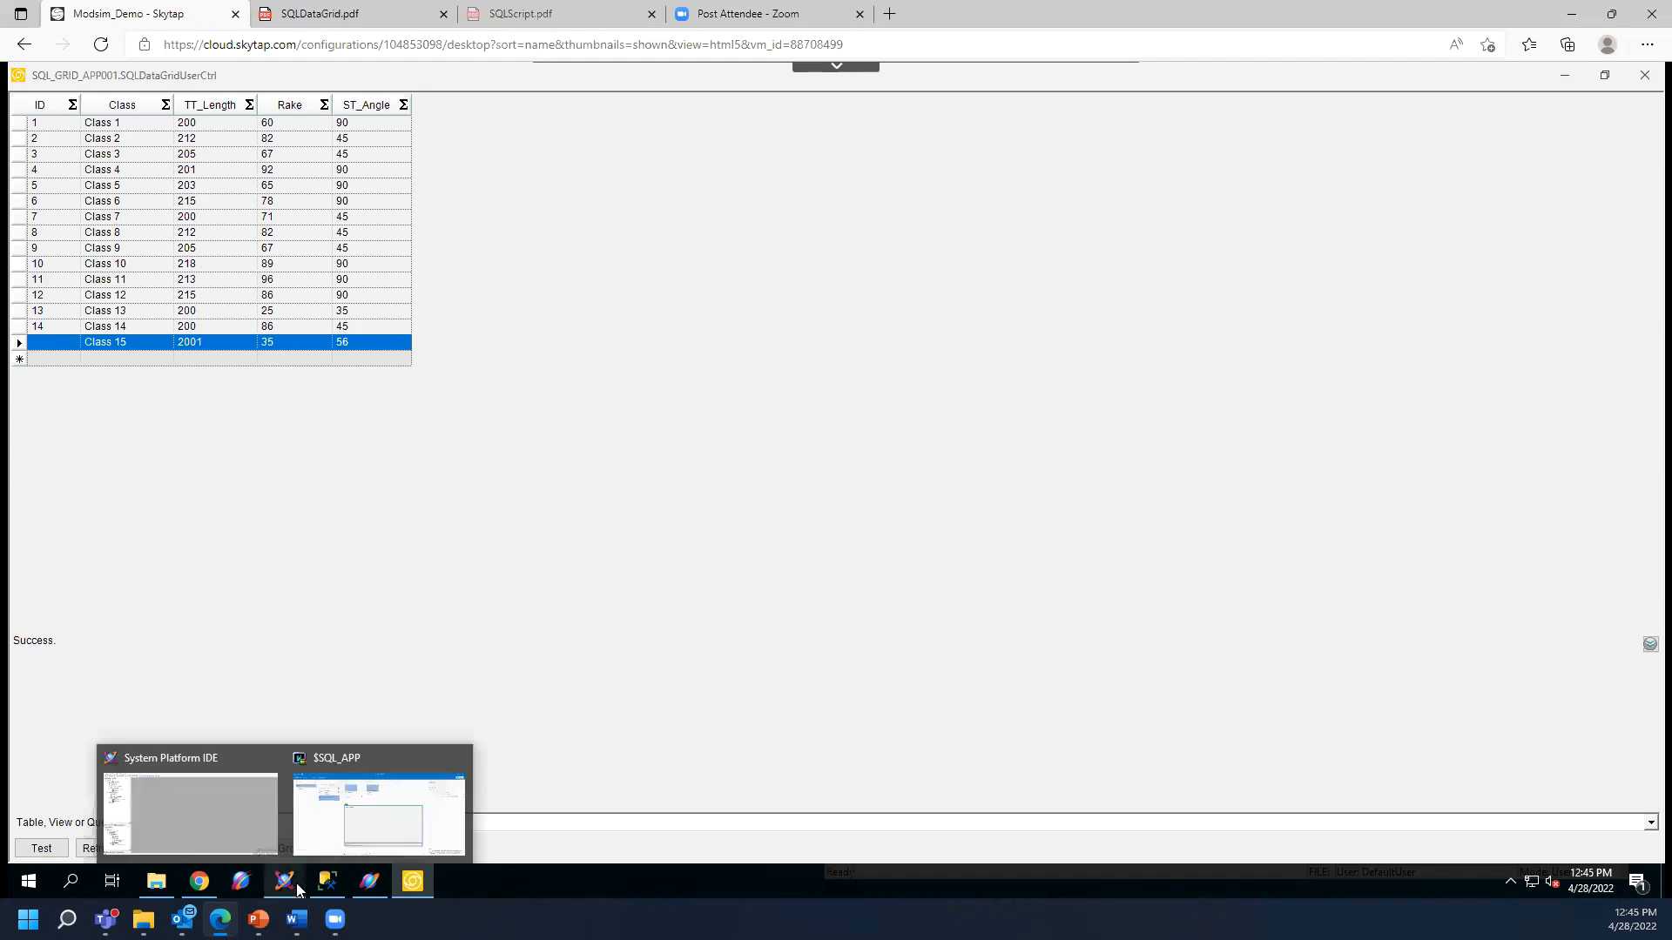
click(232, 842)
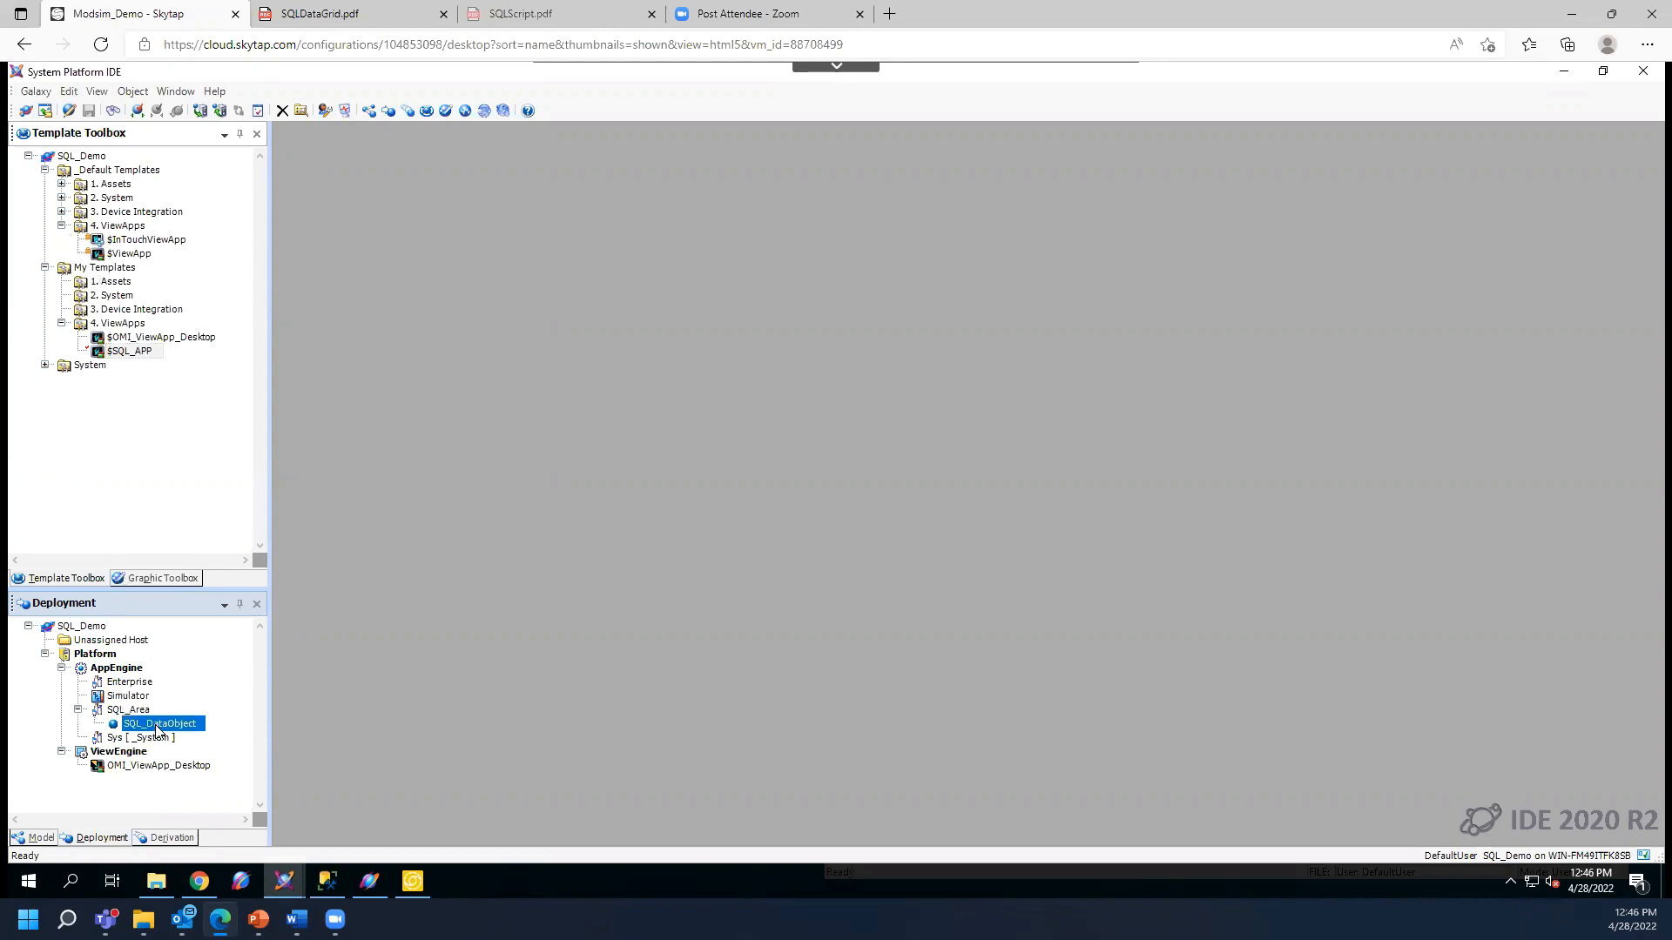
click(131, 351)
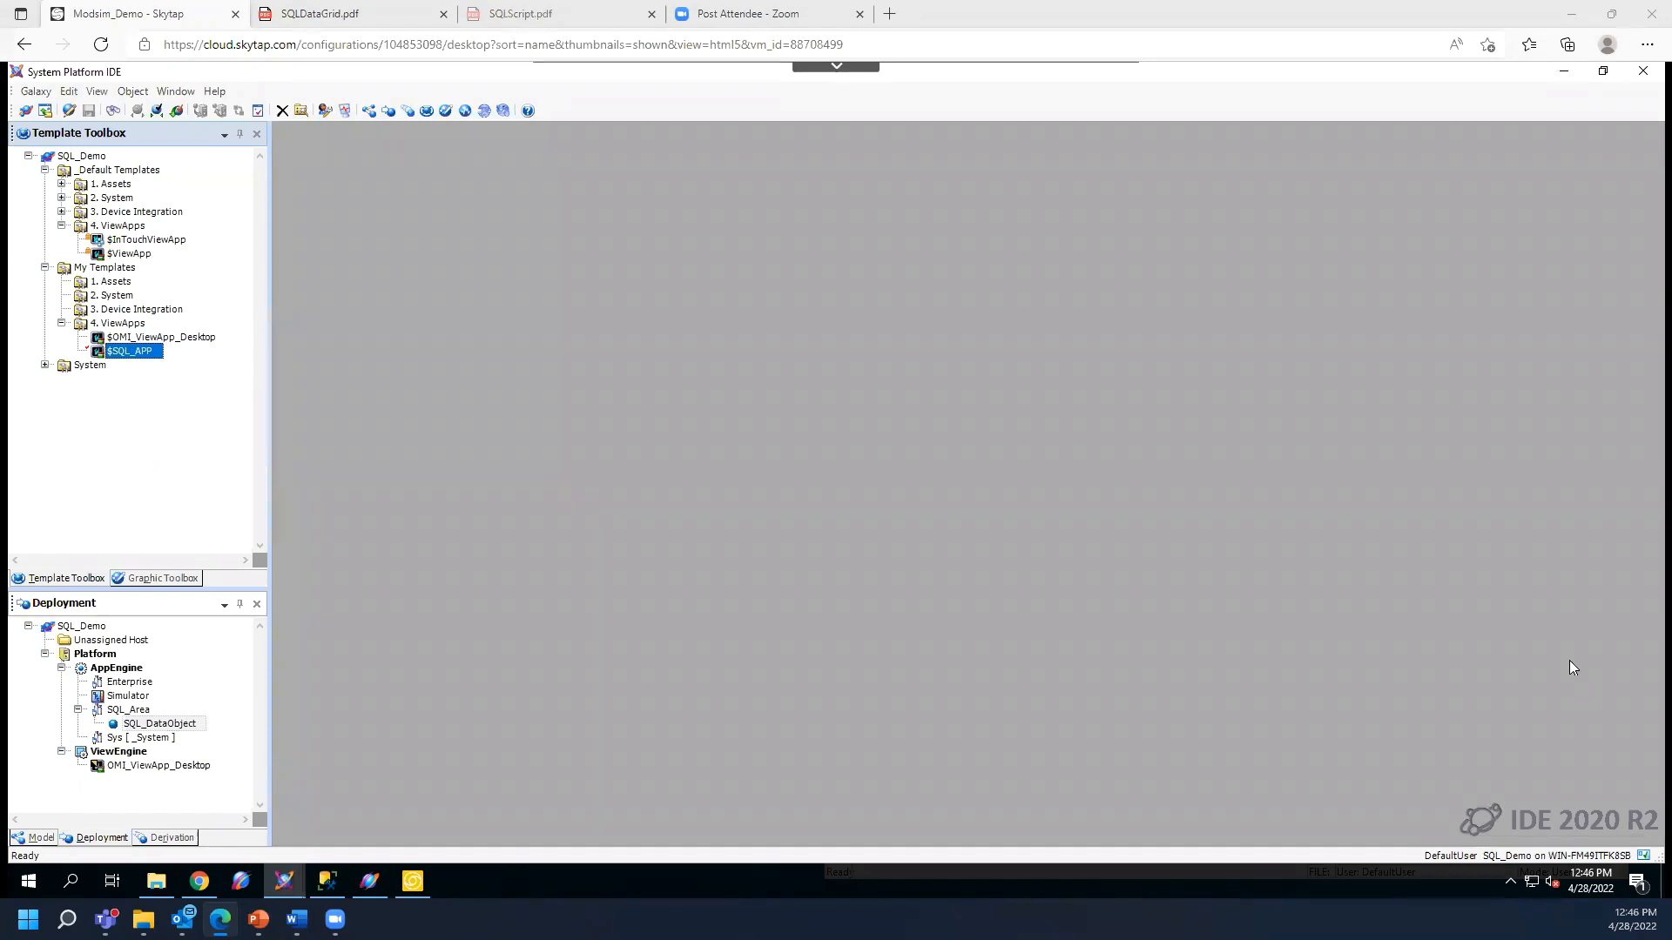
click(375, 886)
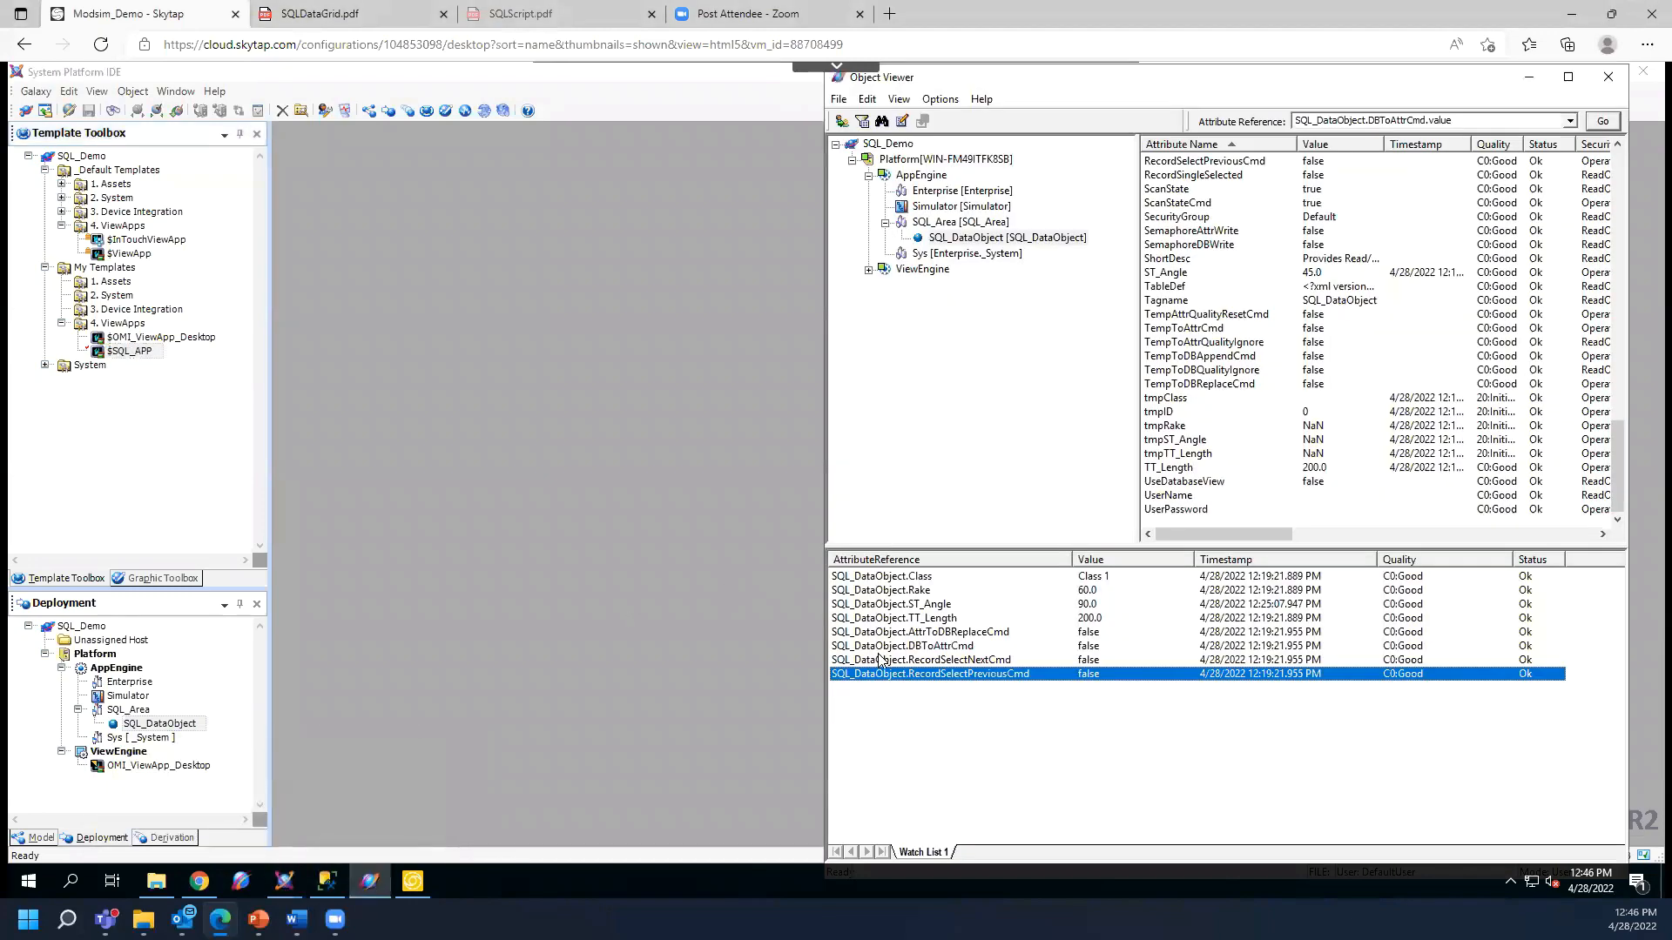
click(135, 730)
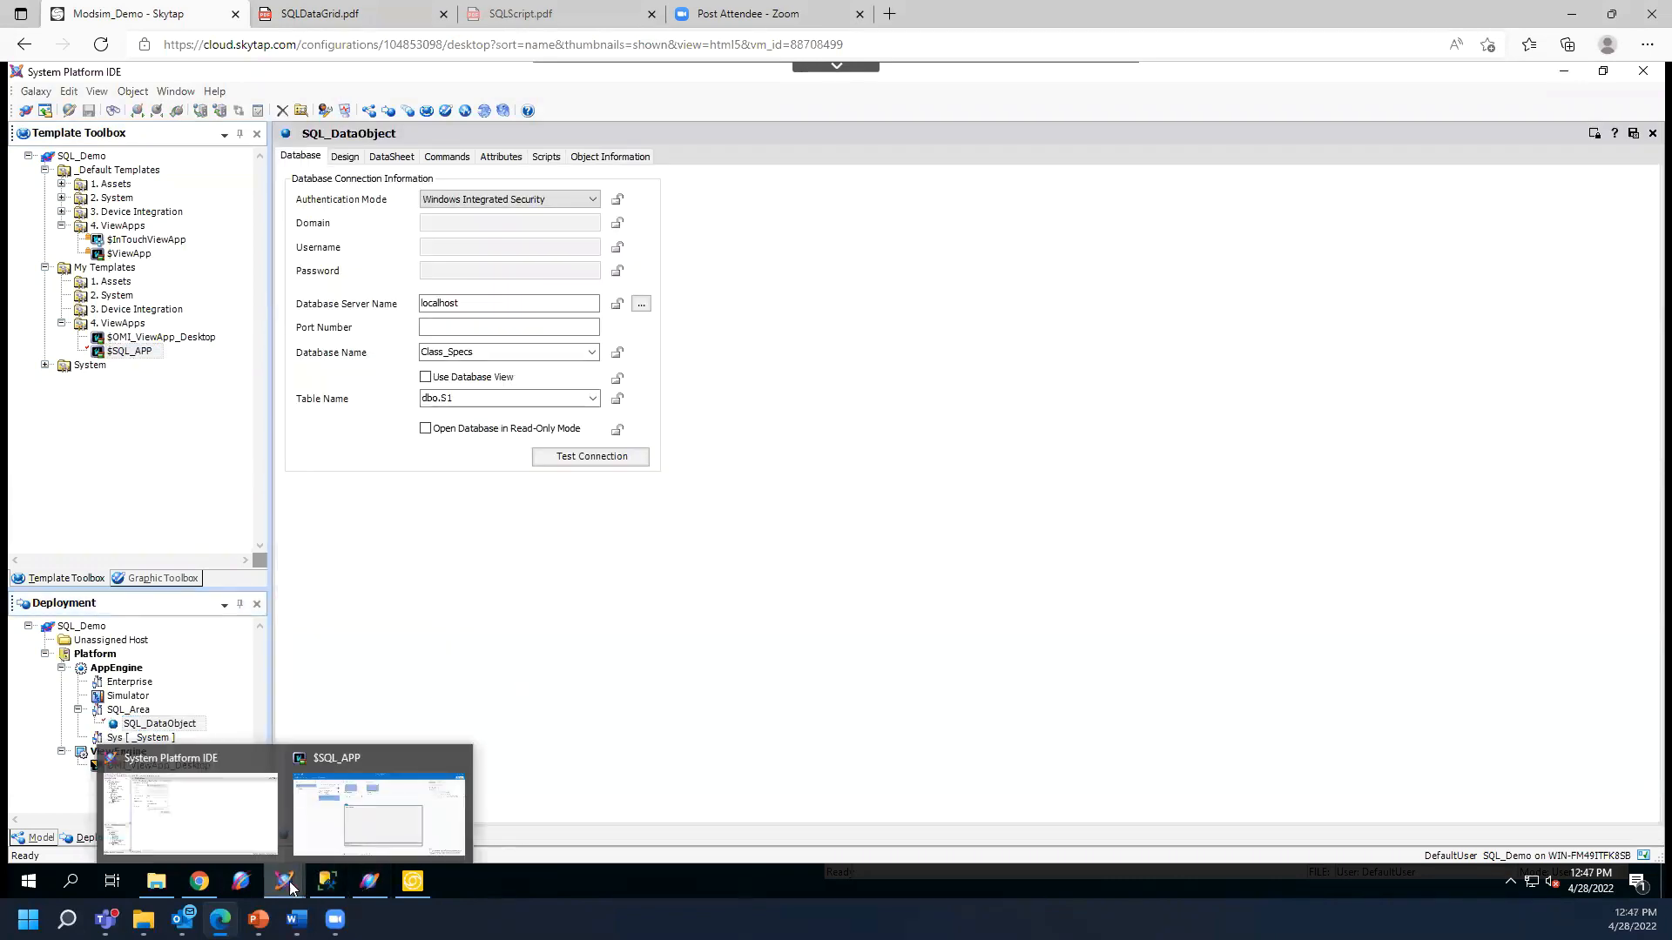
- Switch to Object Viewer and add SQL_DataObject's AttrToDBAppendCmd attribute to Watch List 1
mouse_move(368, 894)
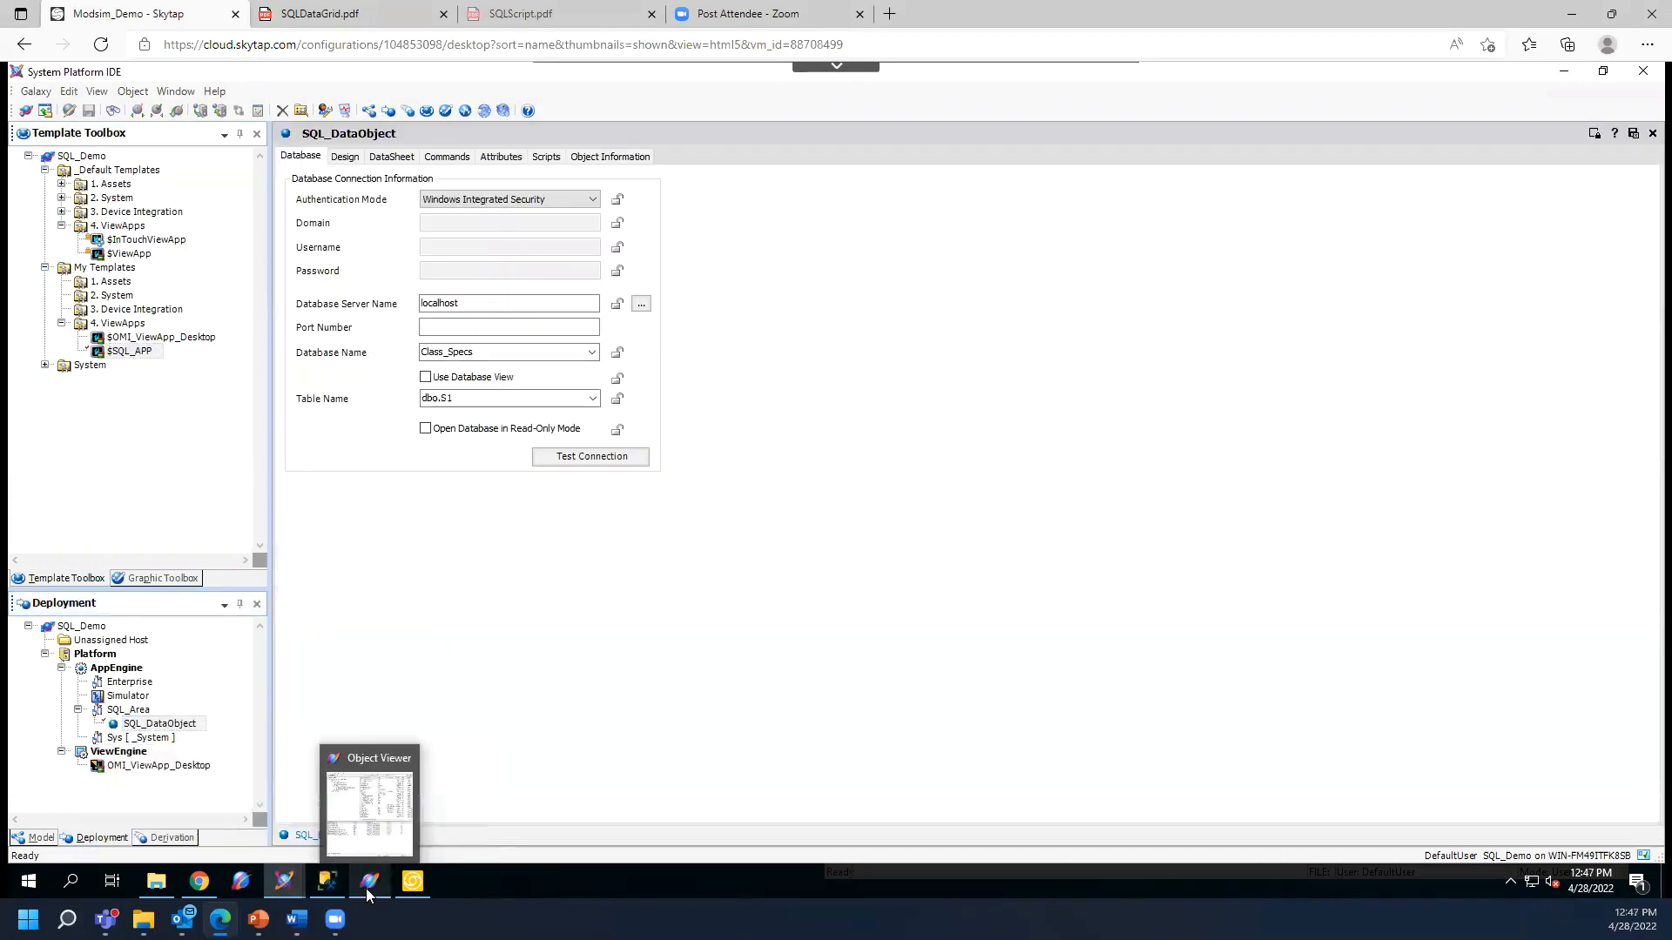
click(368, 839)
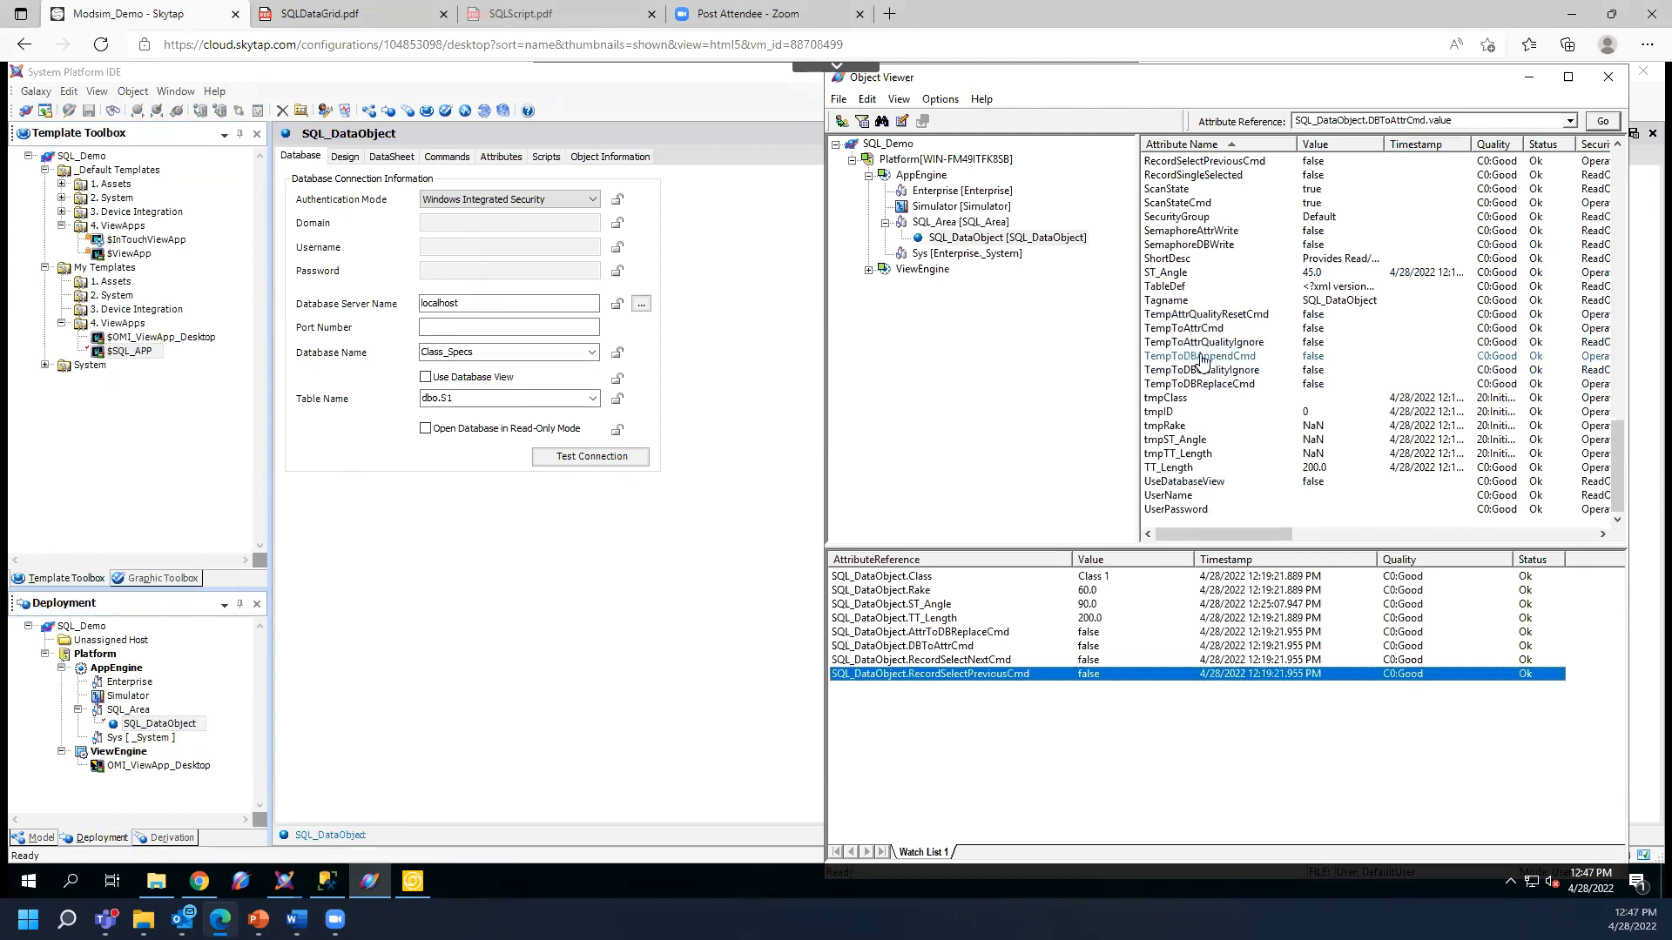
scroll(1201, 361, up, 3)
scroll(1202, 361, up, 2)
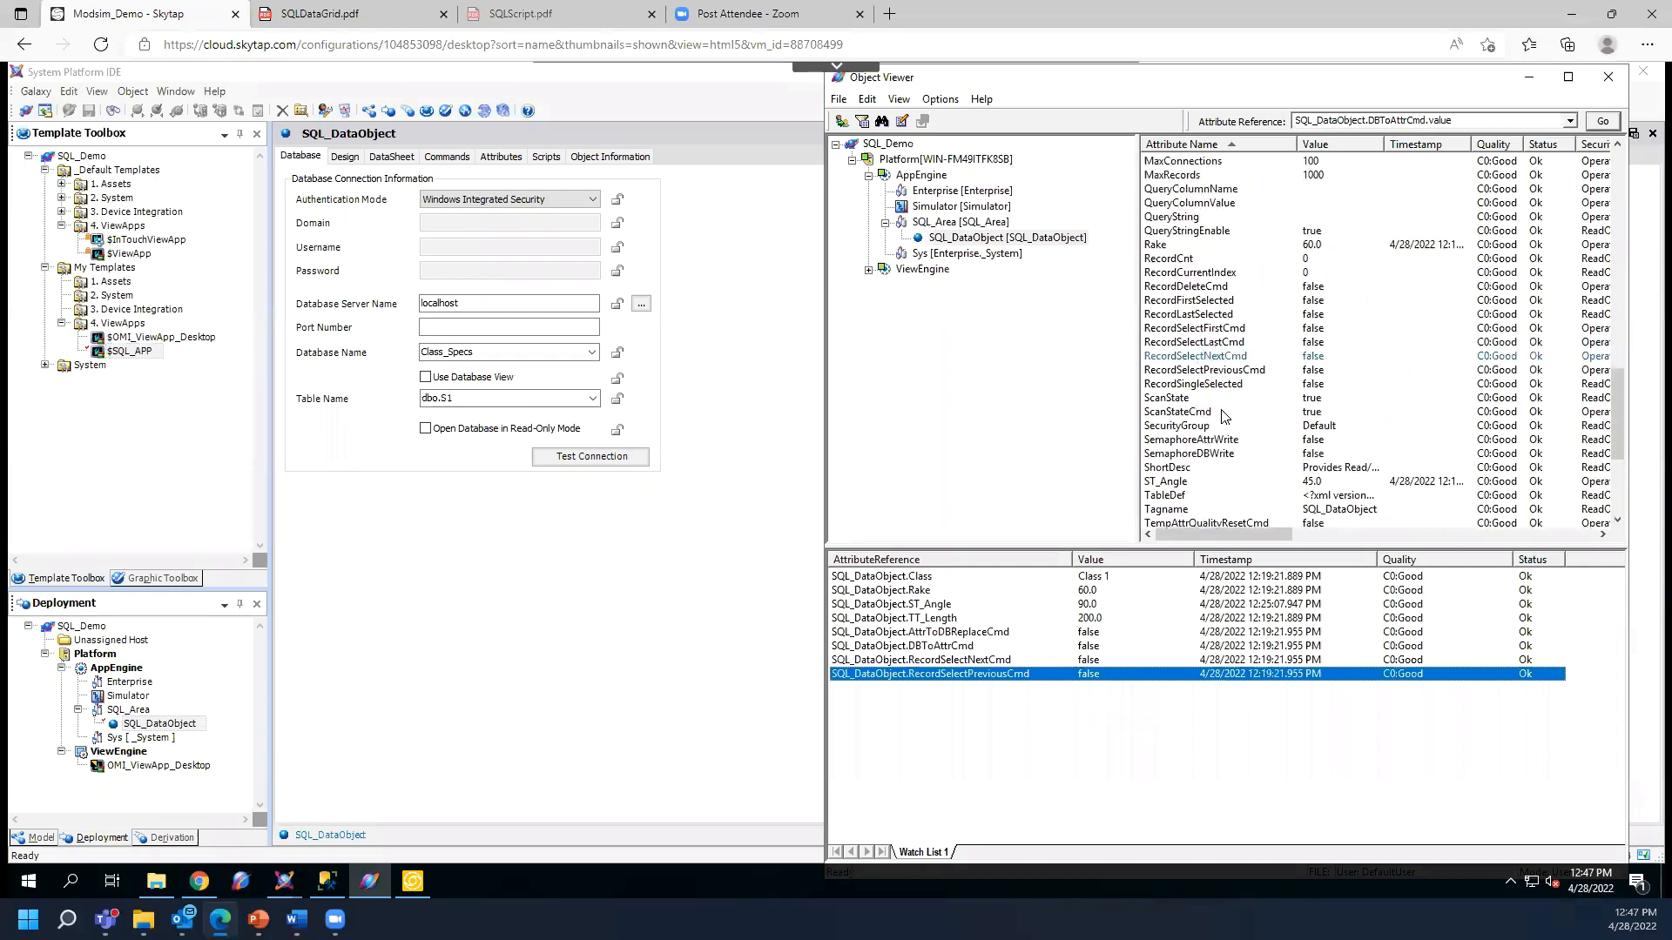
scroll(1217, 437, up, 4)
scroll(1218, 437, up, 10)
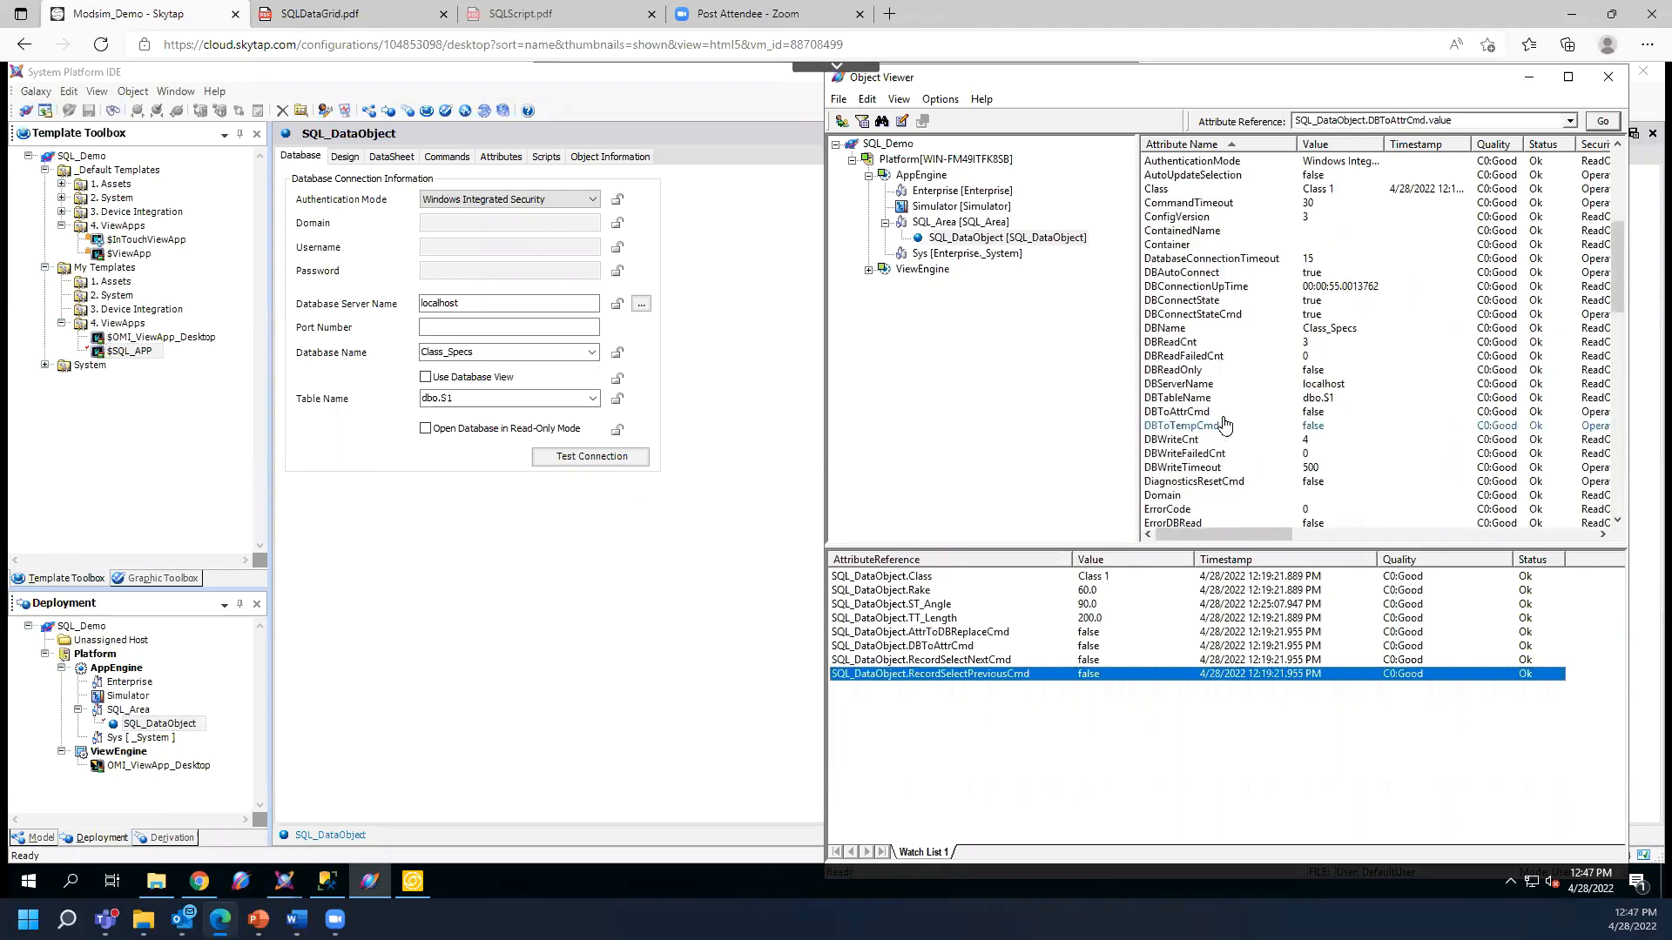
scroll(1224, 424, up, 2)
scroll(1224, 424, up, 5)
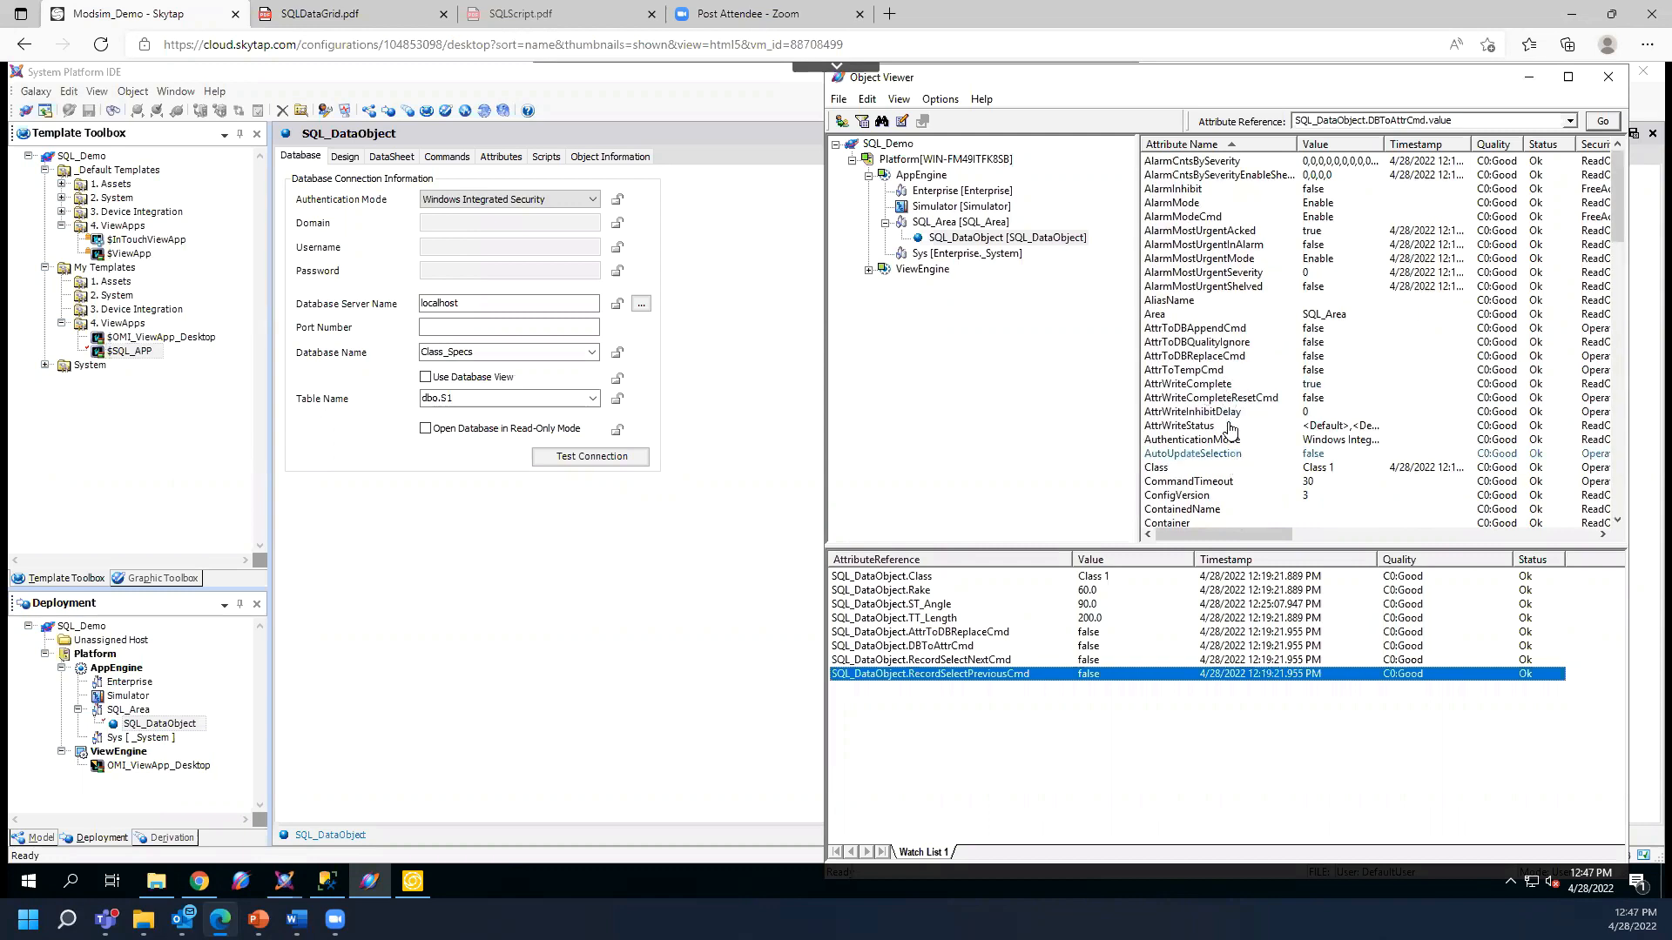
click(1191, 336)
drag(1196, 339, 1110, 714)
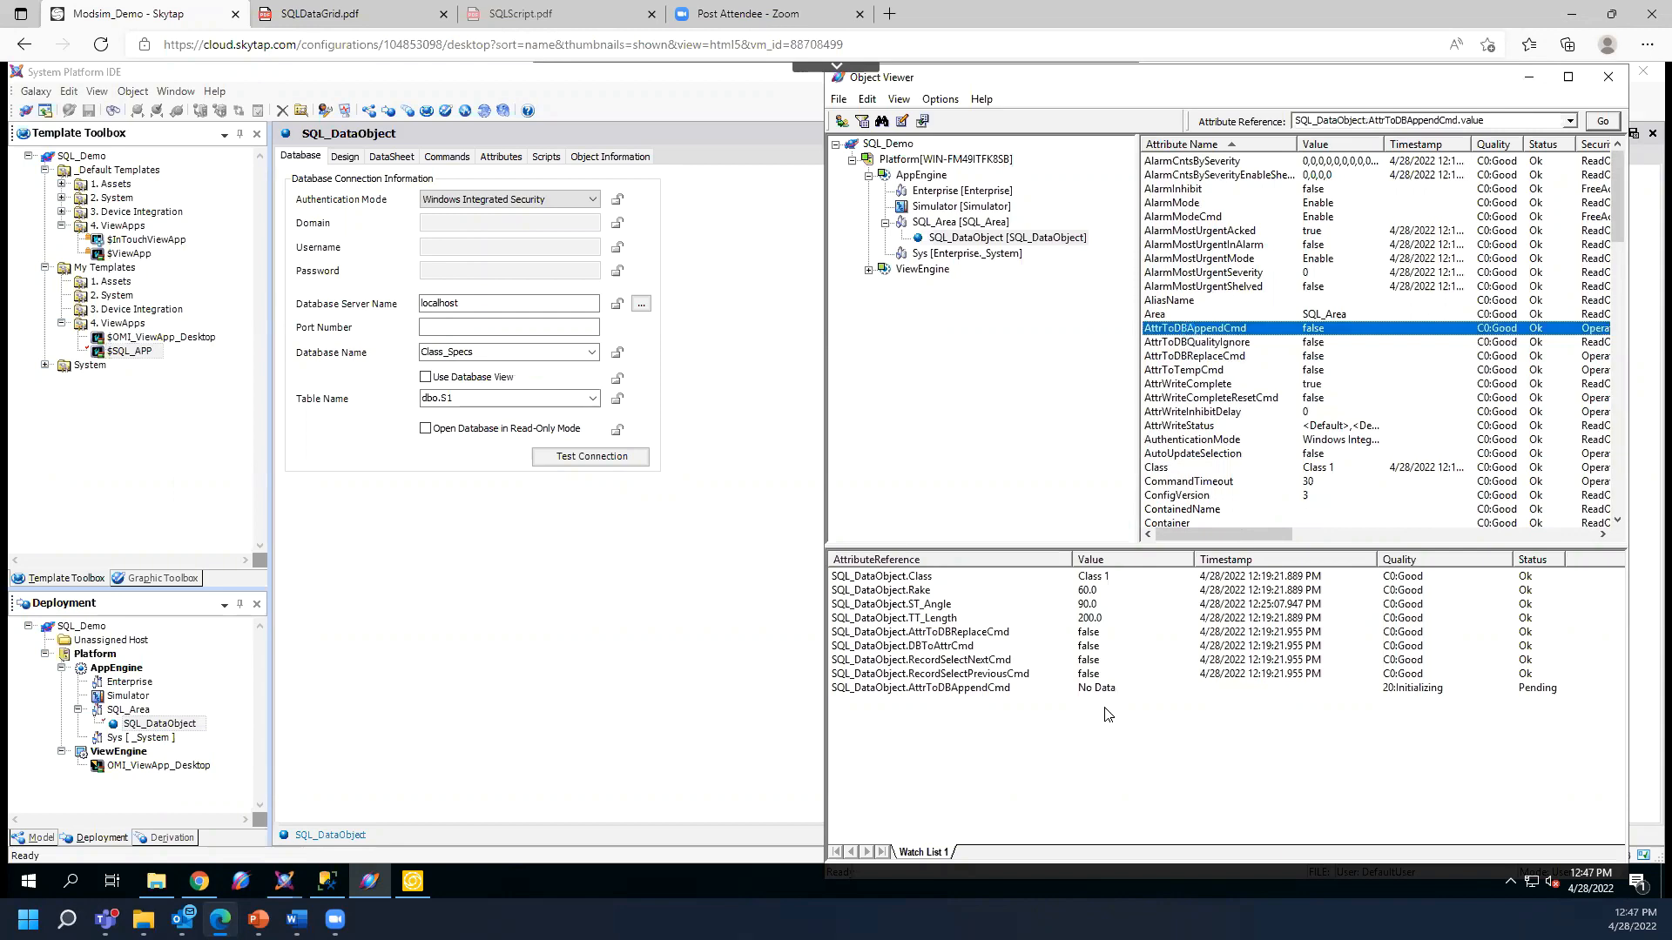
- Refresh the SQL_DataObject datasheet in System Platform IDE and restore its window to sit beside Object Viewer
click(392, 158)
click(1491, 184)
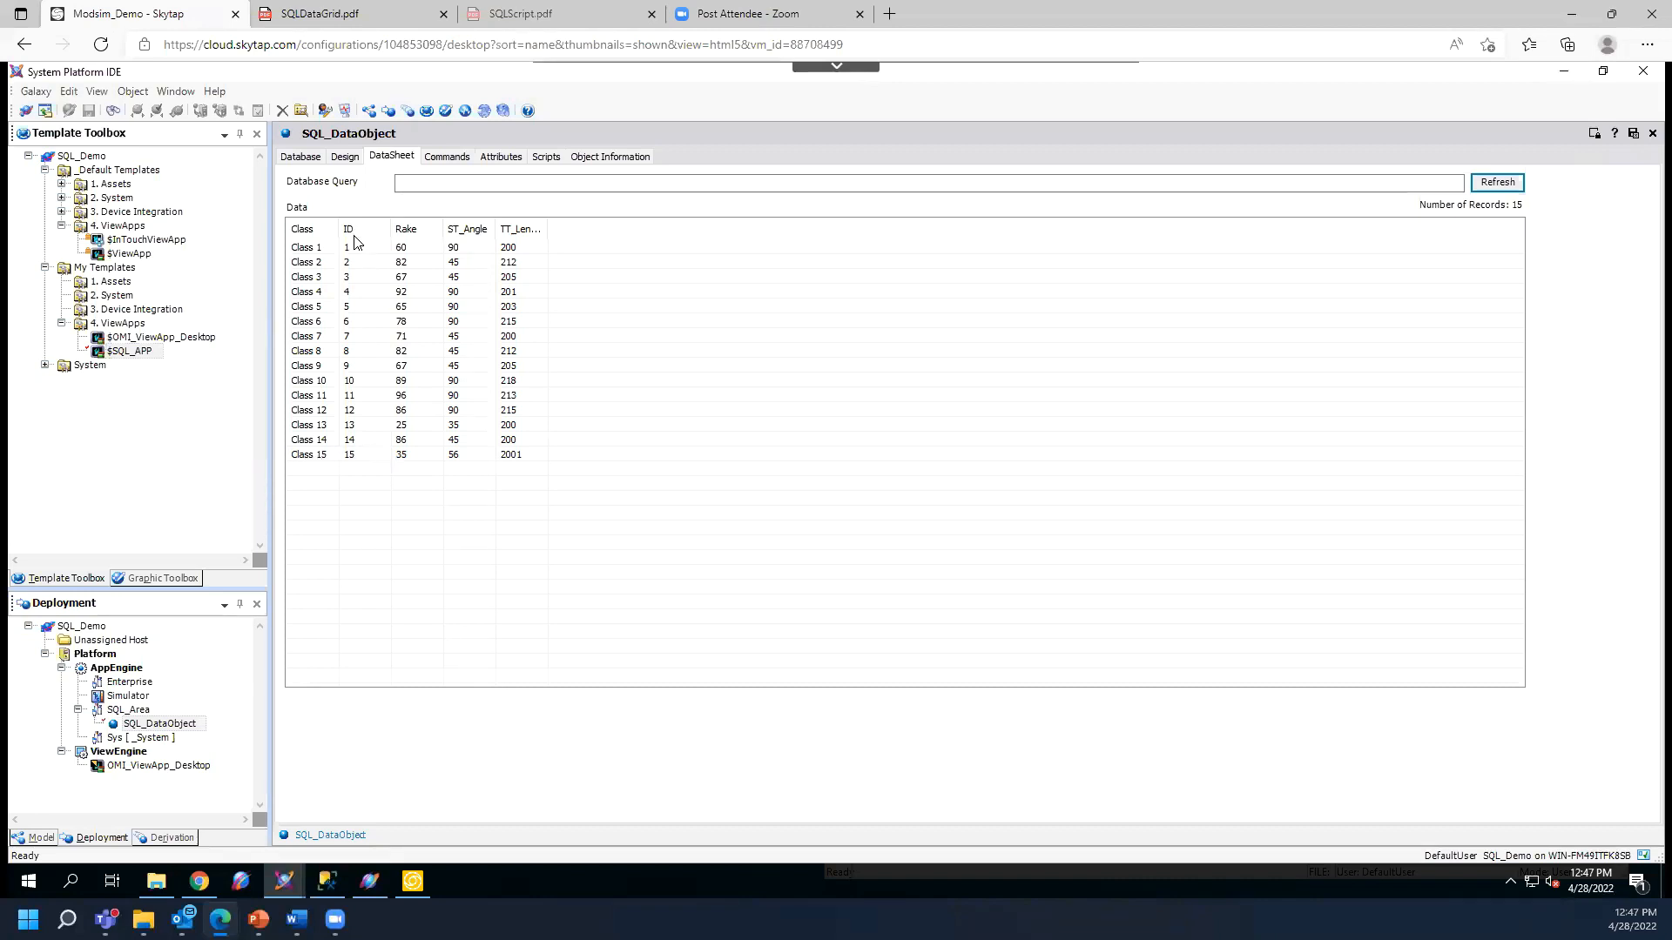
click(1603, 71)
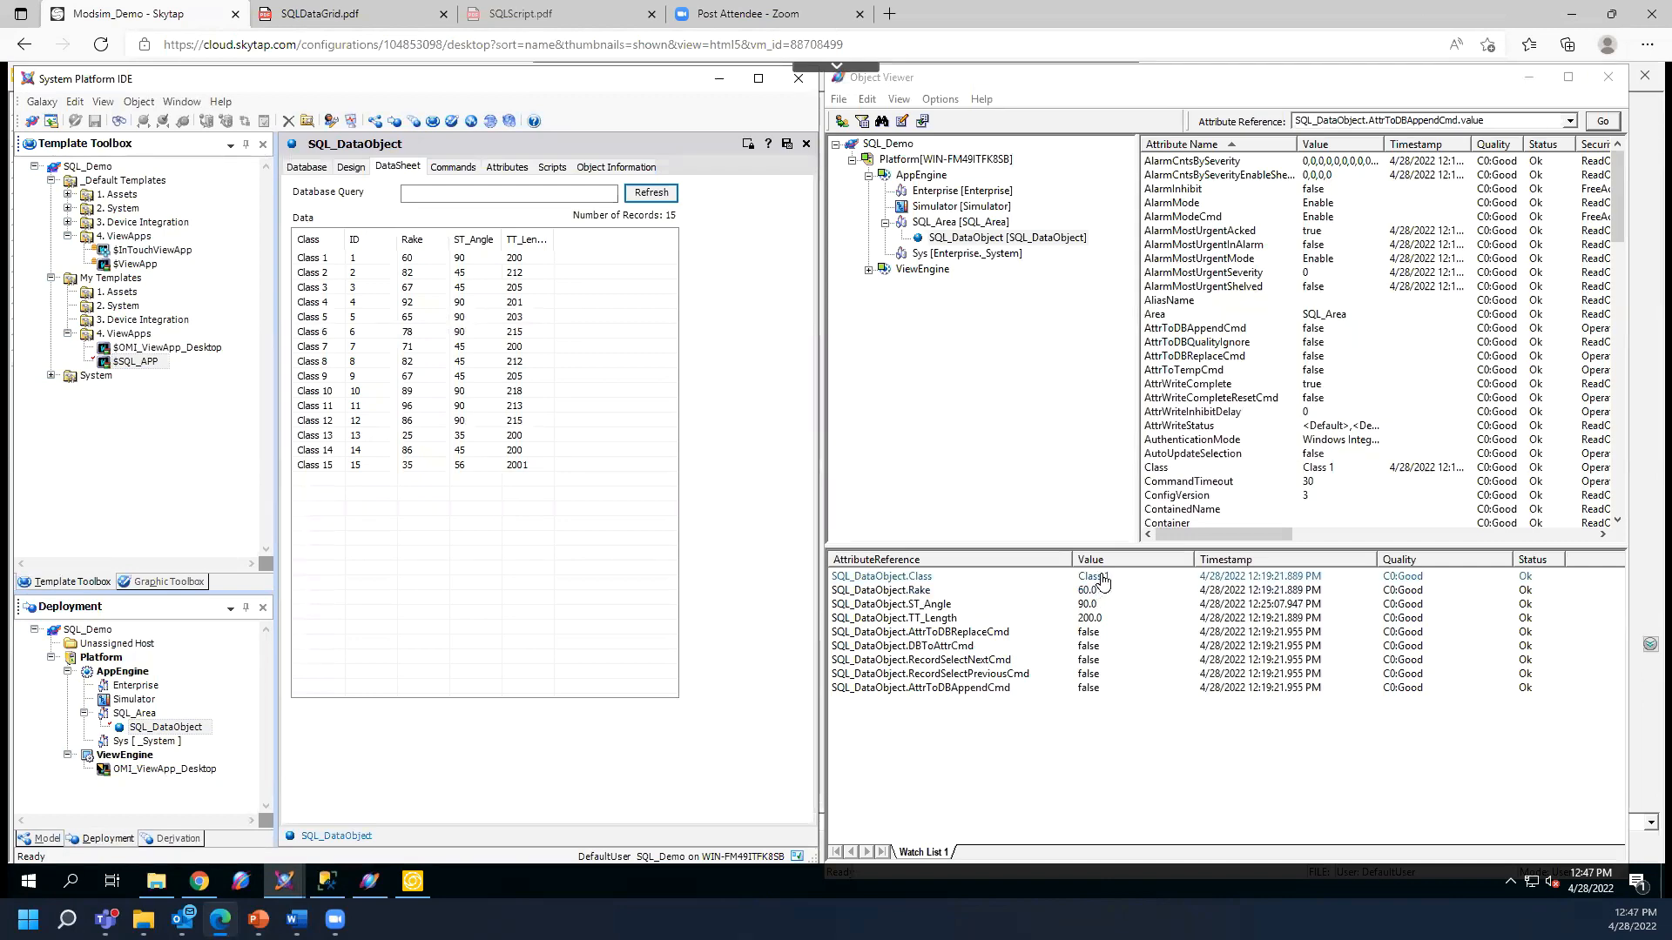
- Trigger the database-to-attribute read by setting SQL_DataObject.DBToAttrCmd to True in the watch list
click(888, 689)
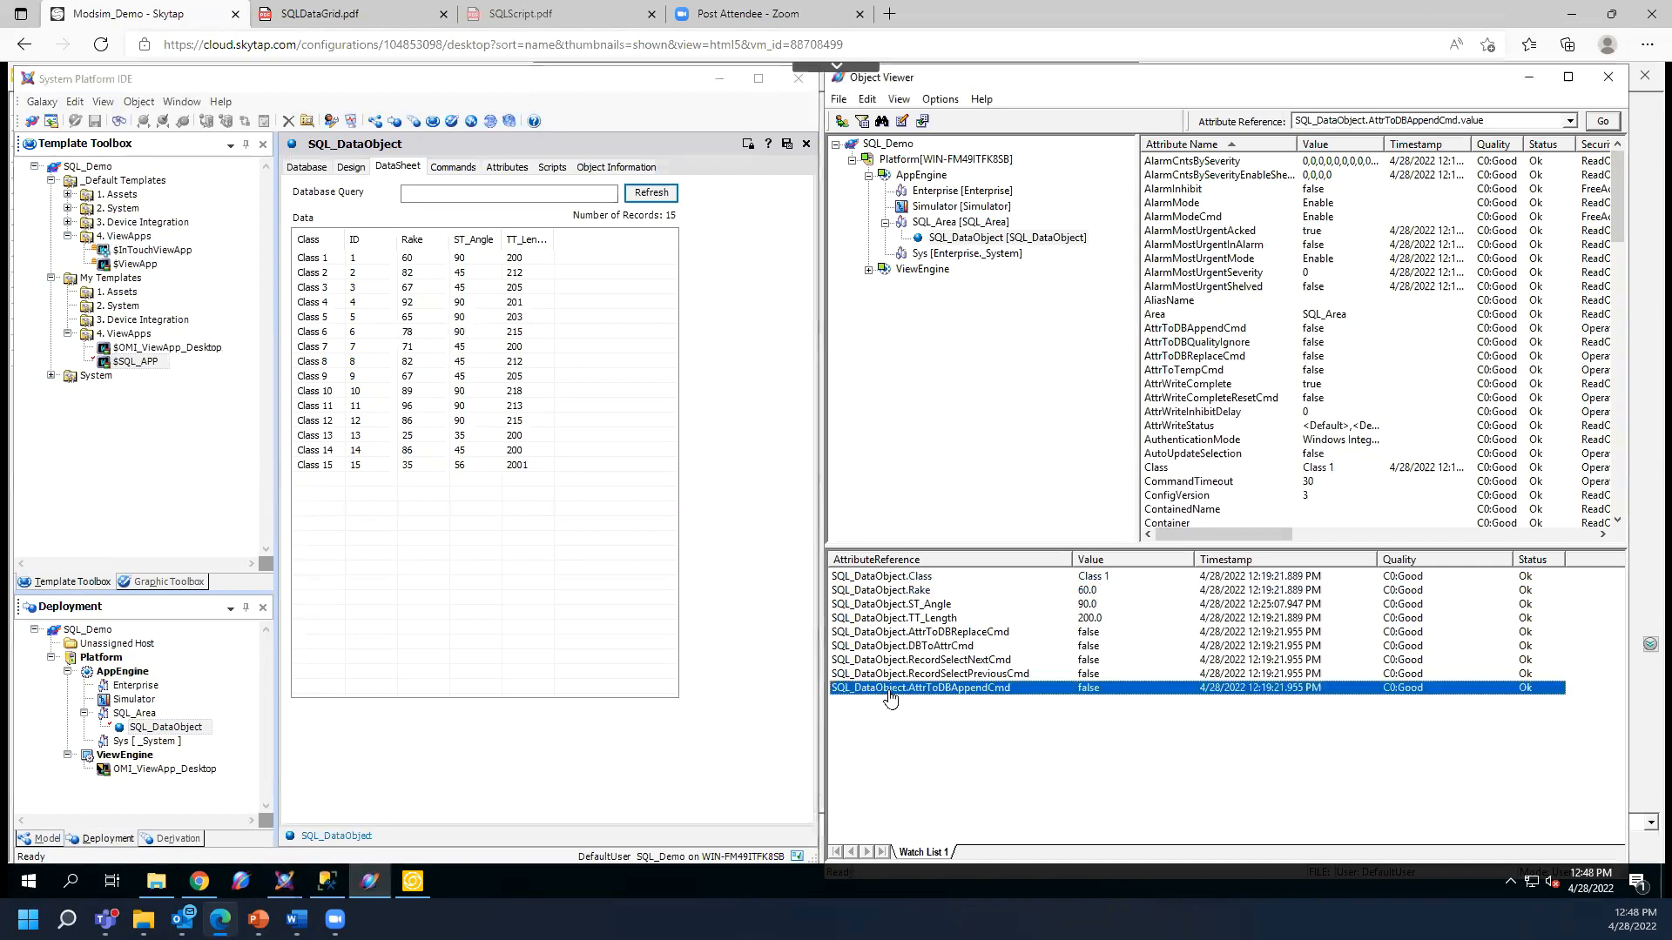
click(953, 649)
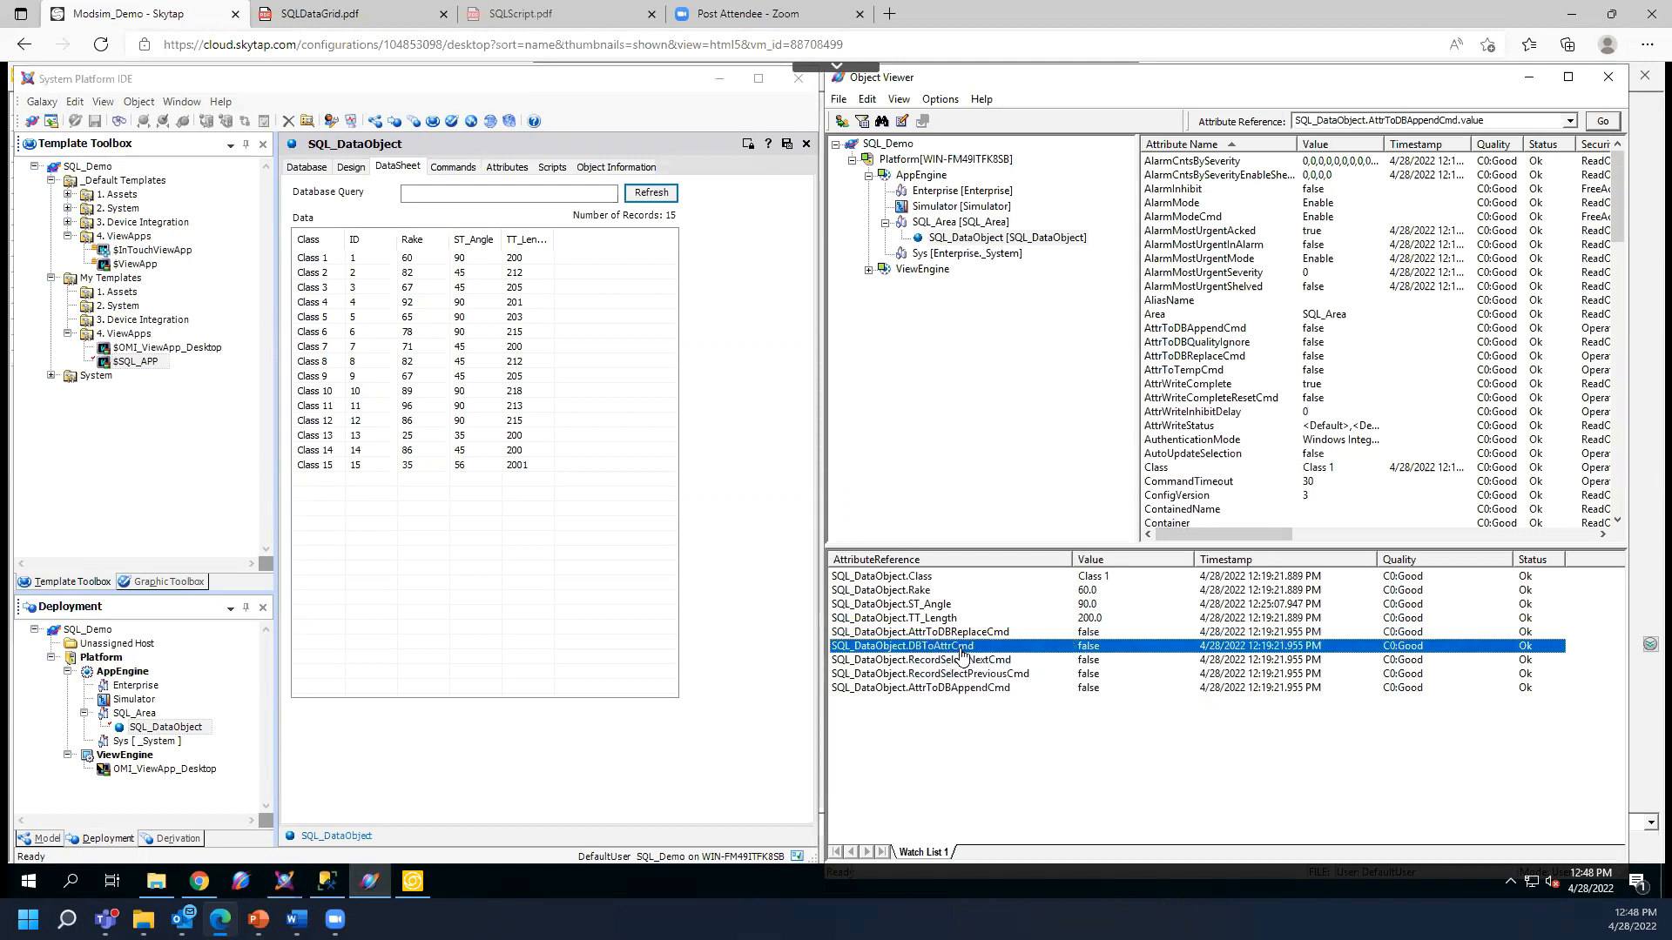
double_click(958, 647)
click(1429, 140)
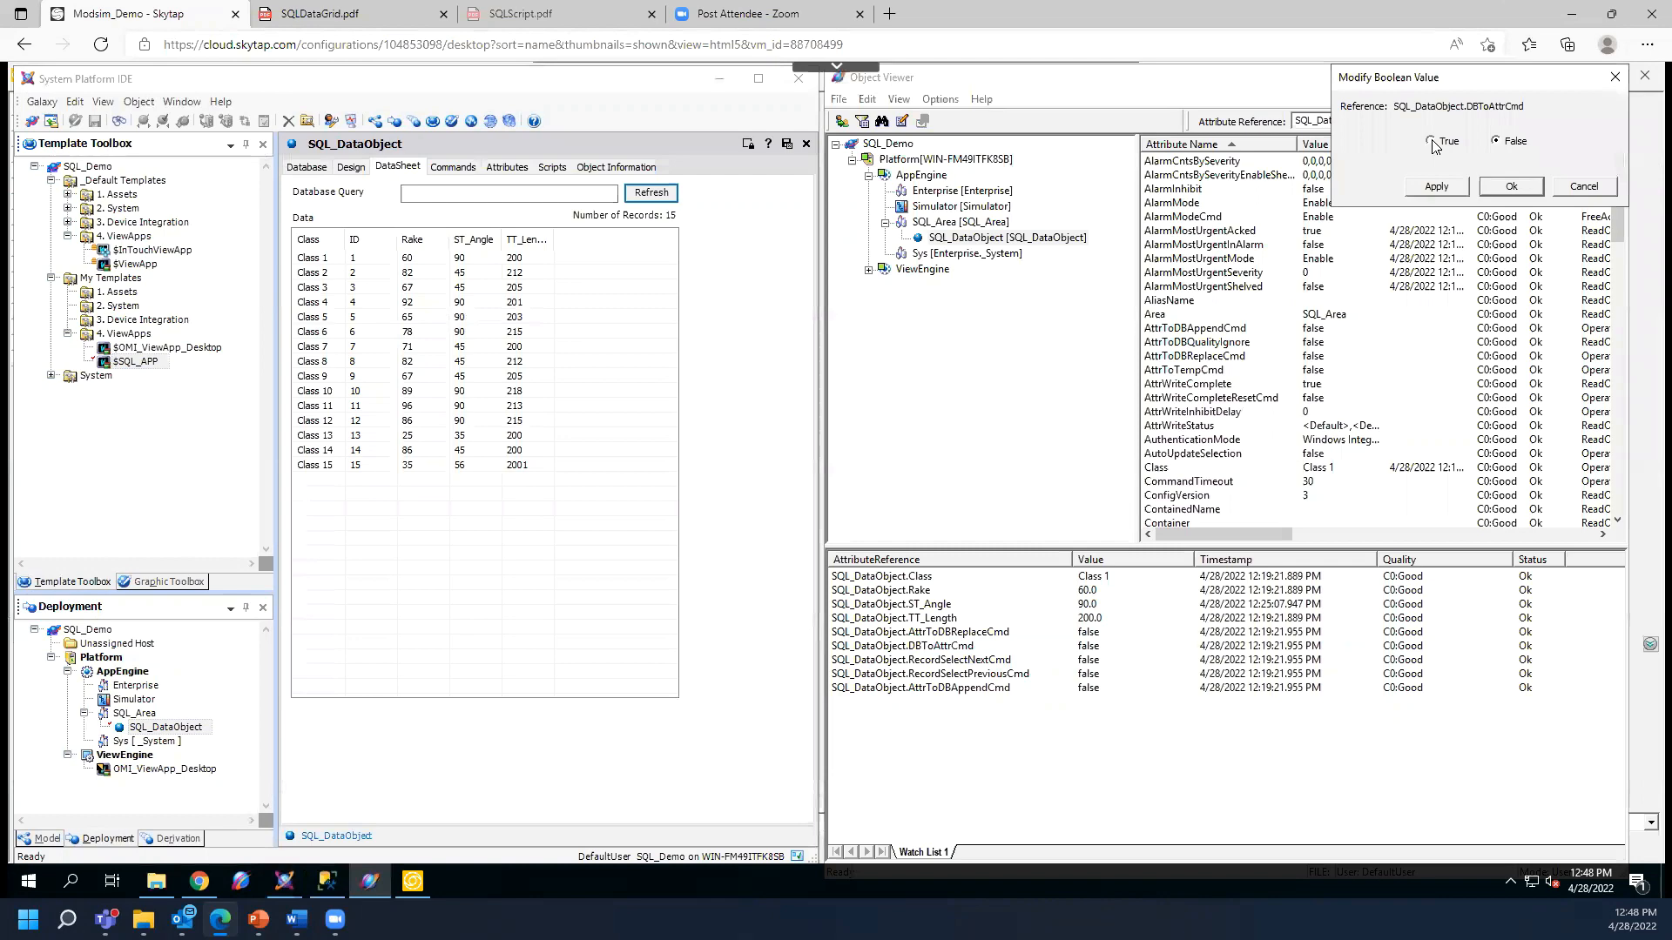
click(1436, 188)
click(1511, 186)
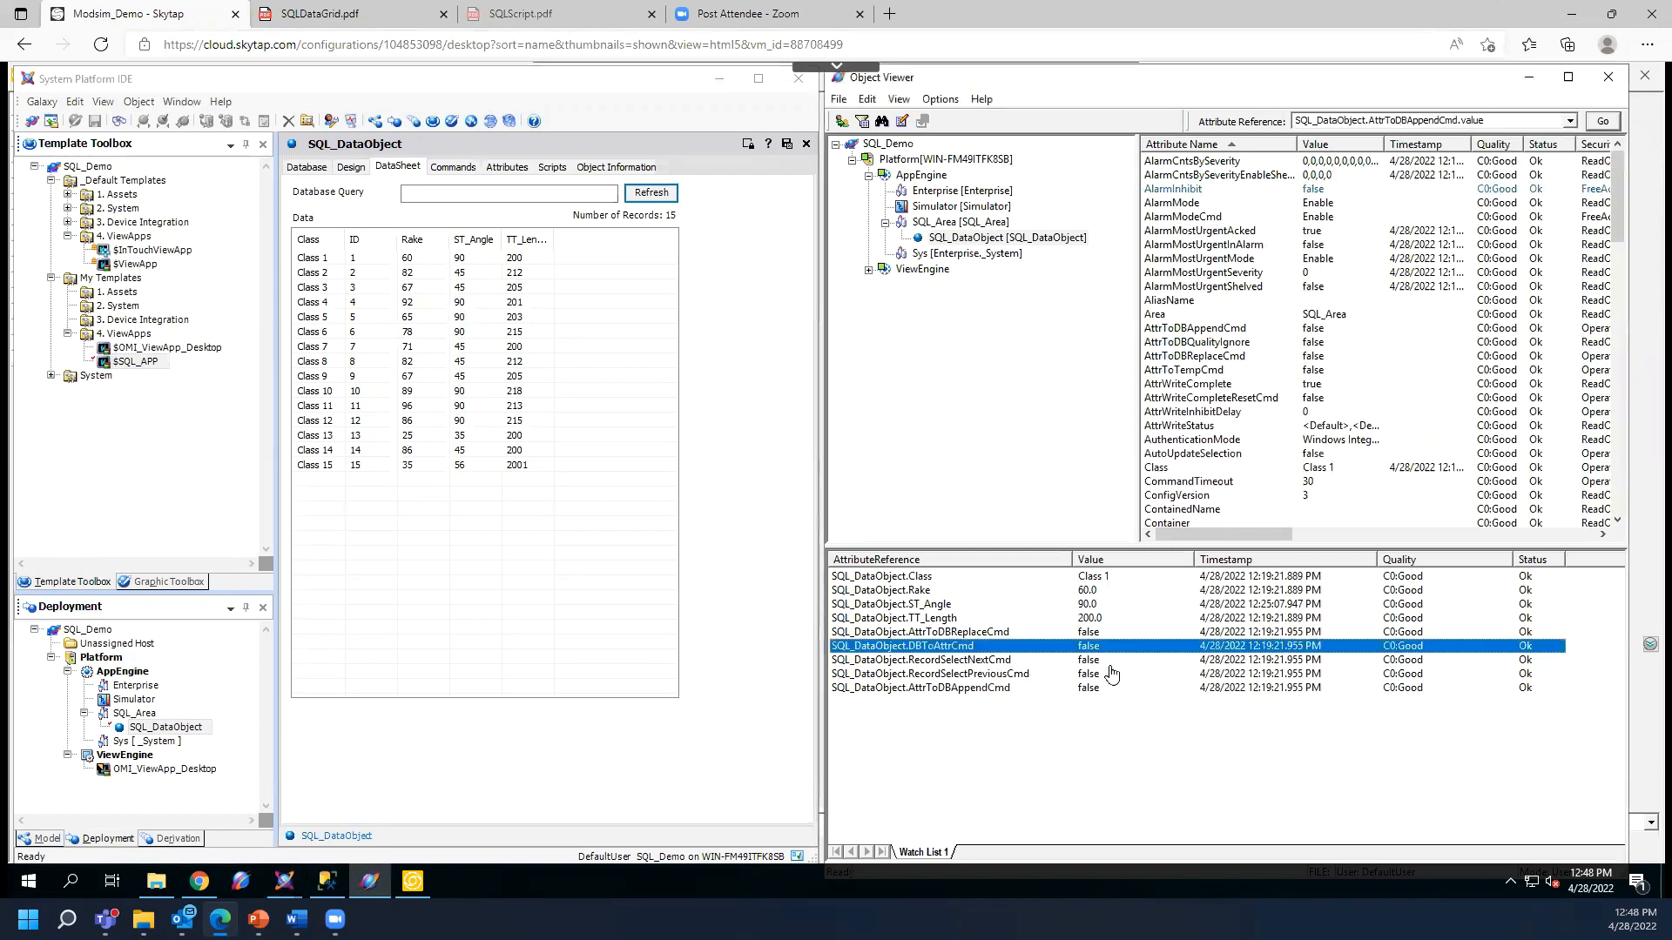
- Append the current attribute values as a database record by setting AttrToDBAppendCmd to True, and refresh the SQL_DataObject datasheet
click(981, 689)
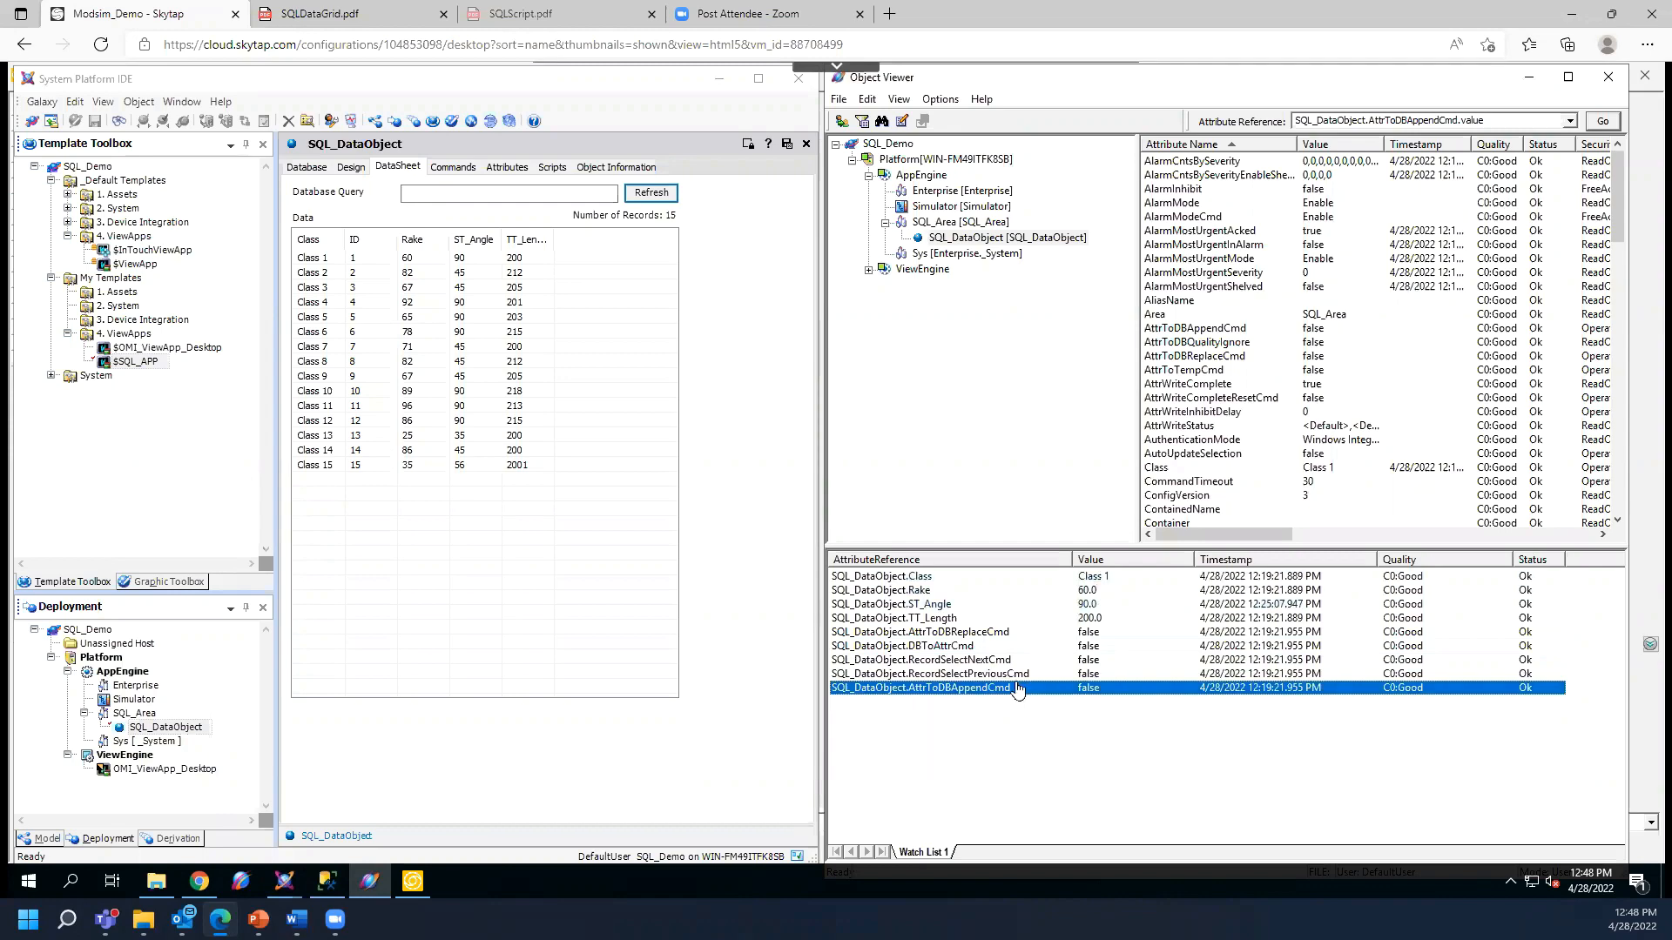
double_click(965, 690)
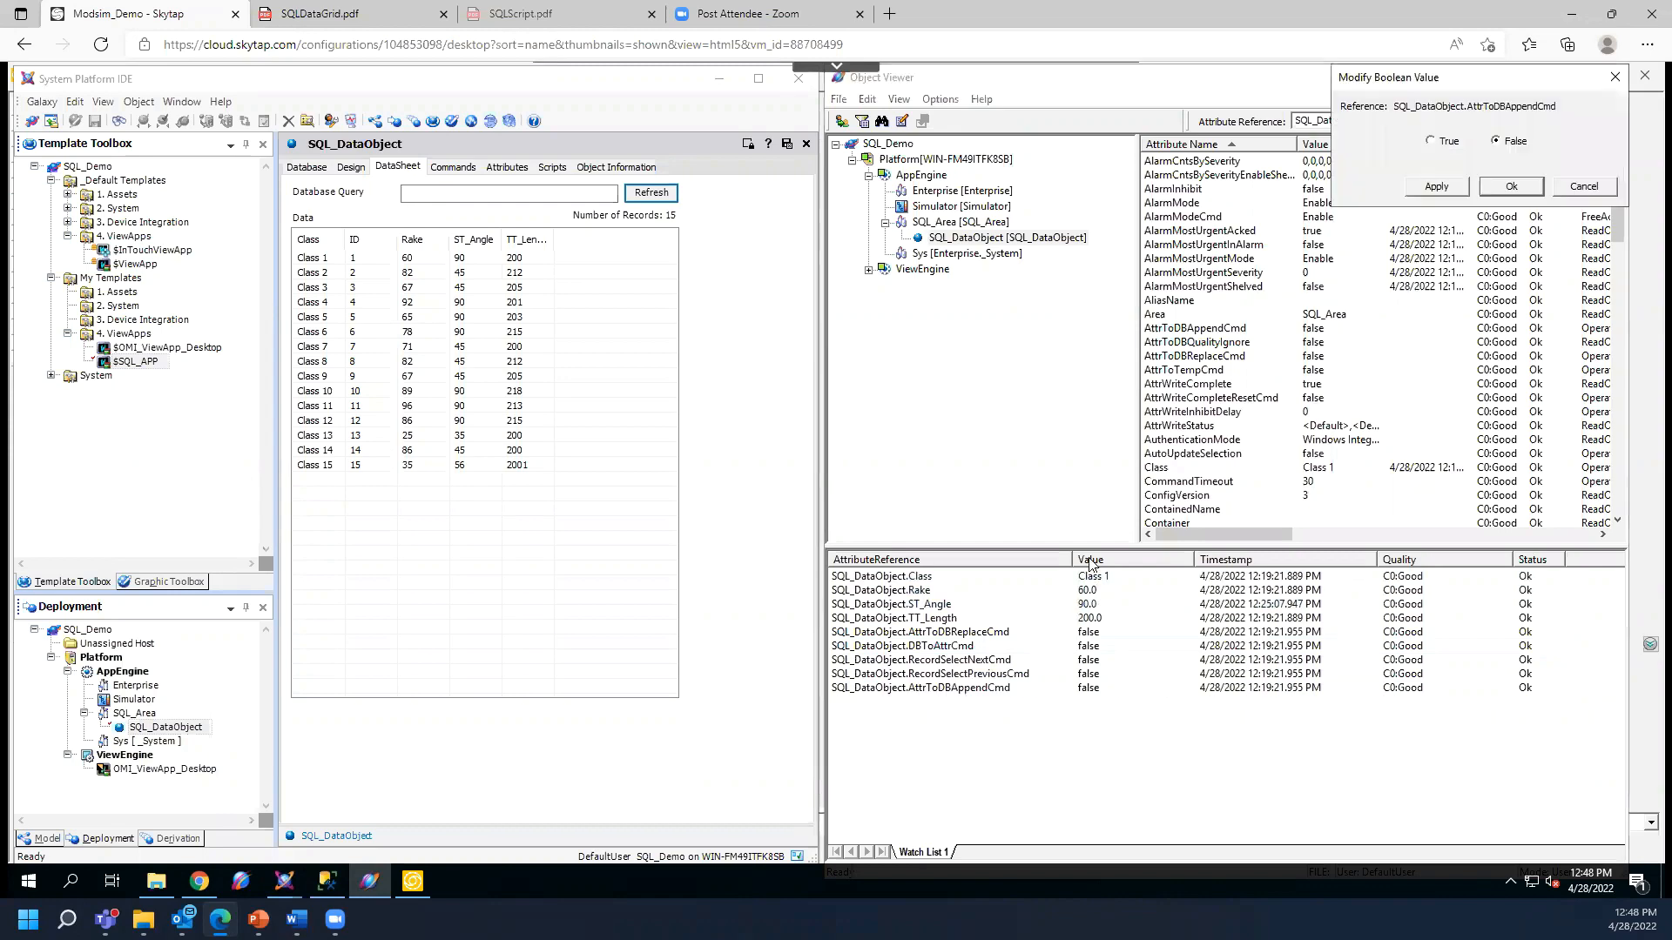
click(1431, 141)
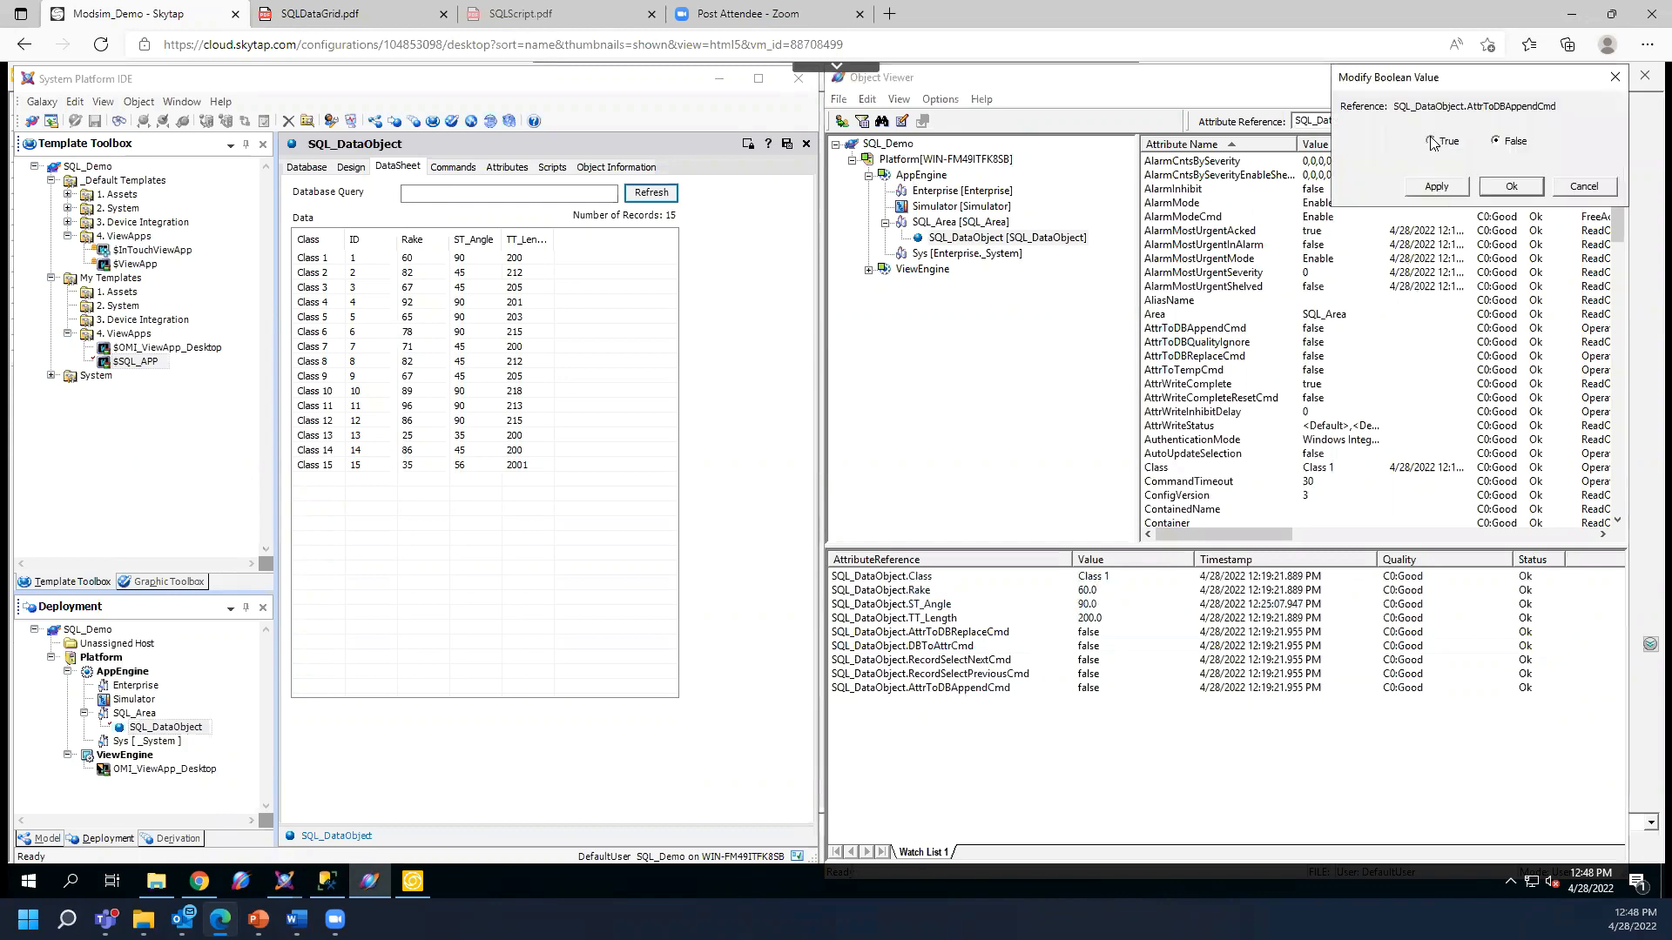
click(1500, 190)
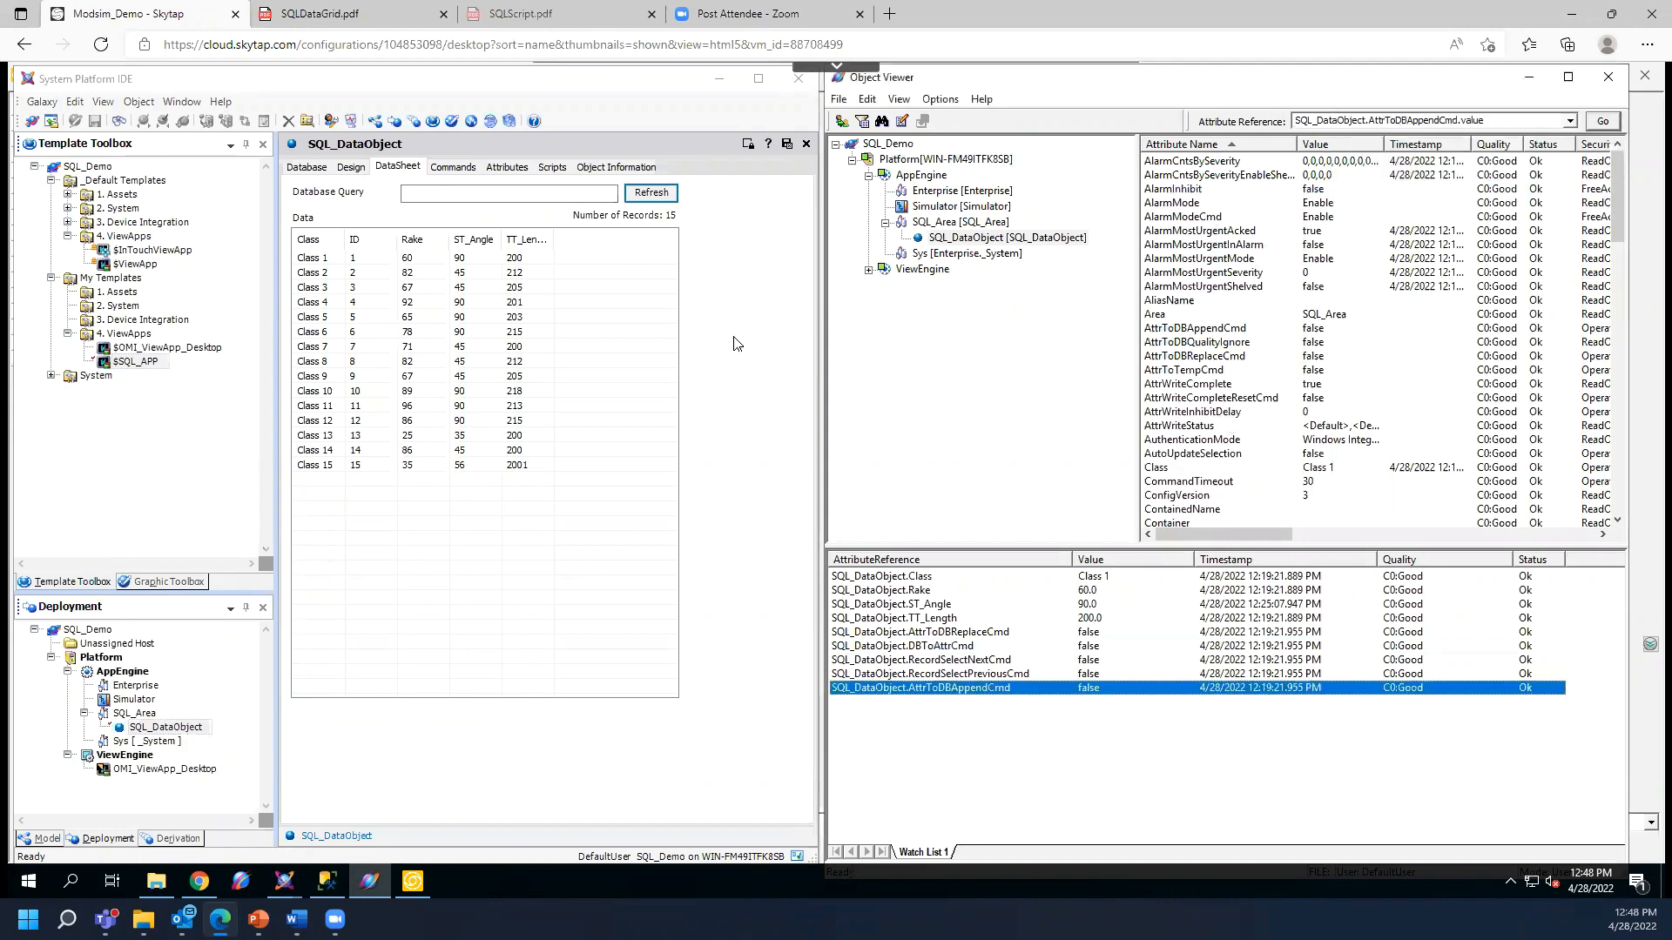
click(651, 192)
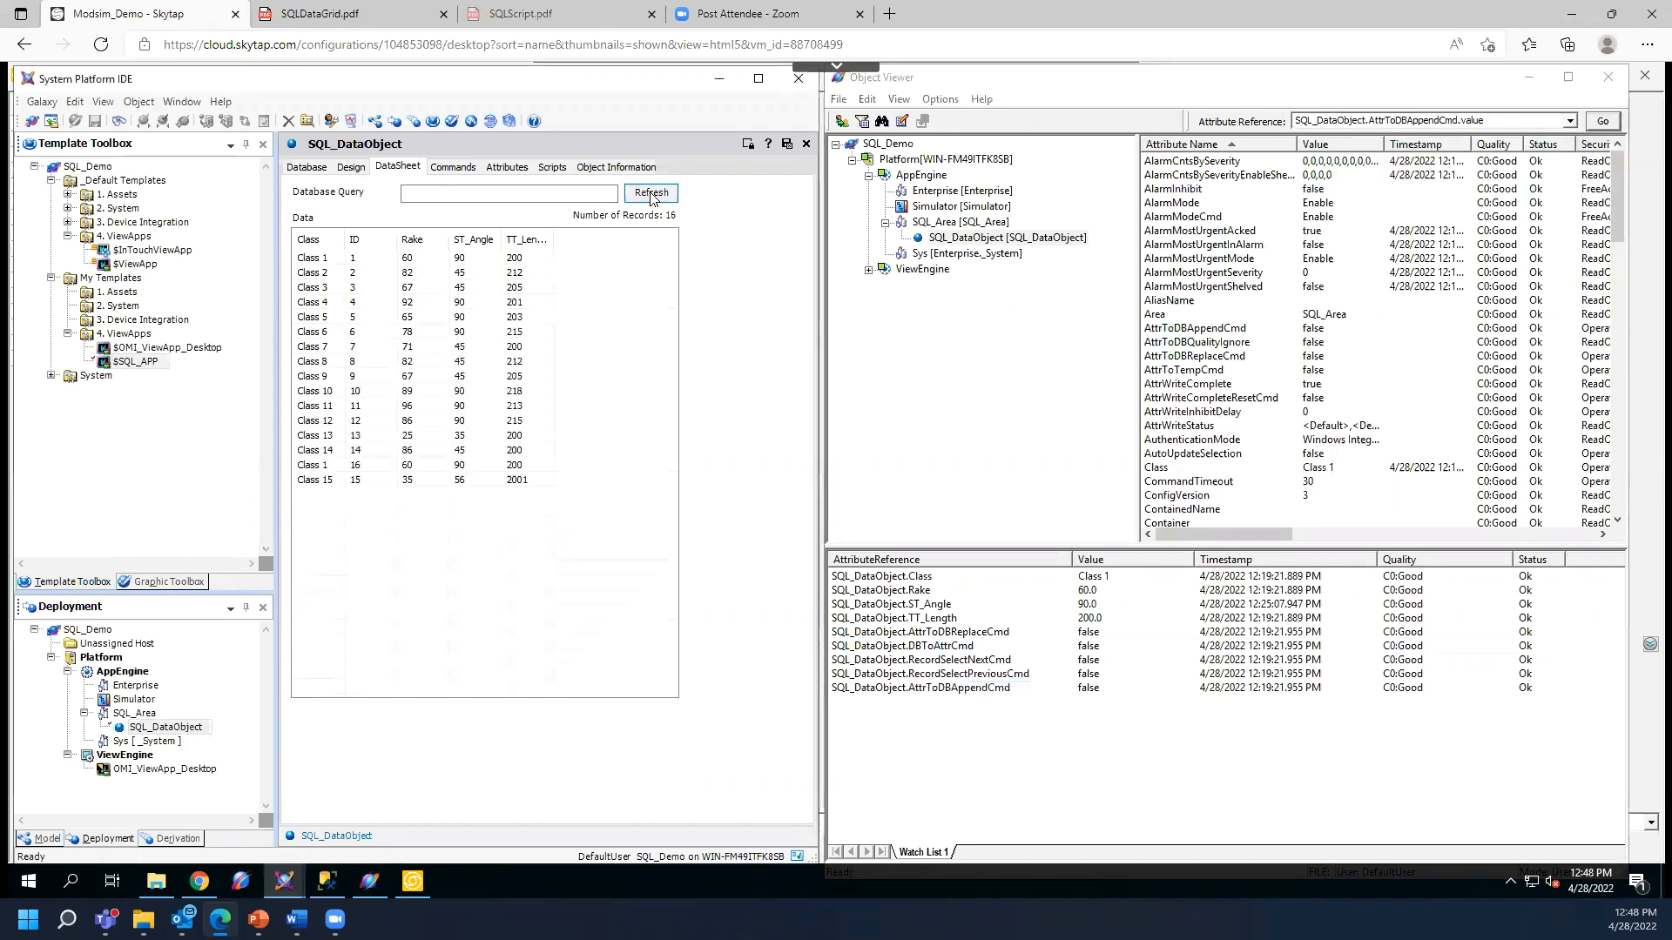
- Set the SQL_DataObject.Class value in the watch list to Class 16
click(993, 688)
click(1108, 579)
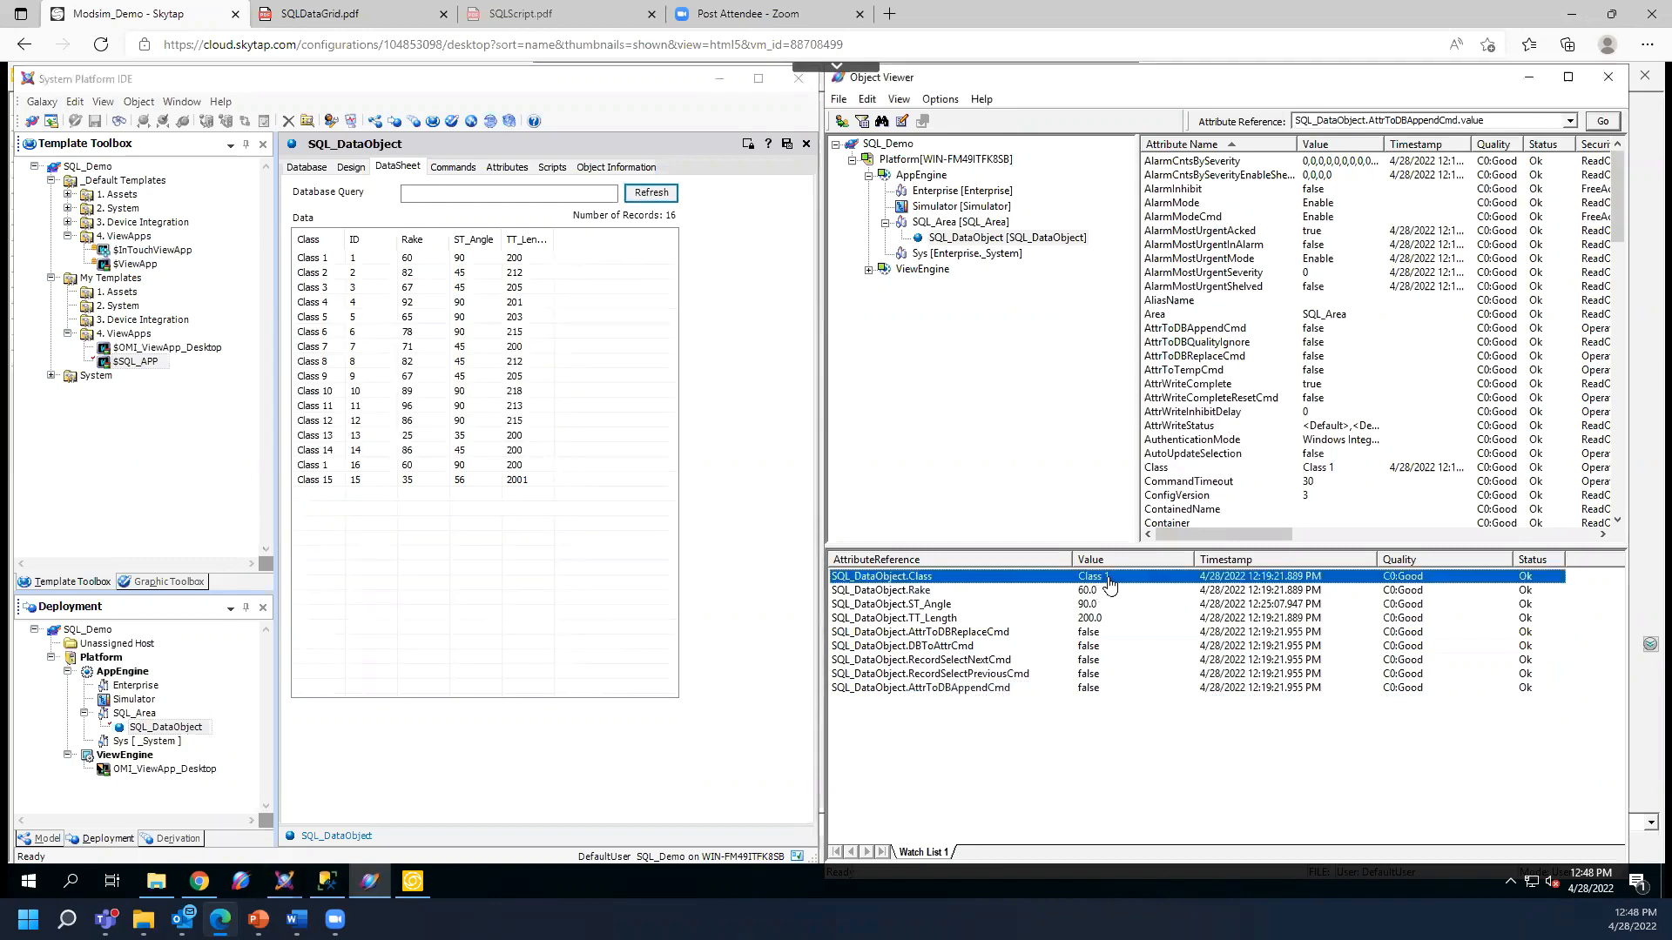
double_click(1107, 579)
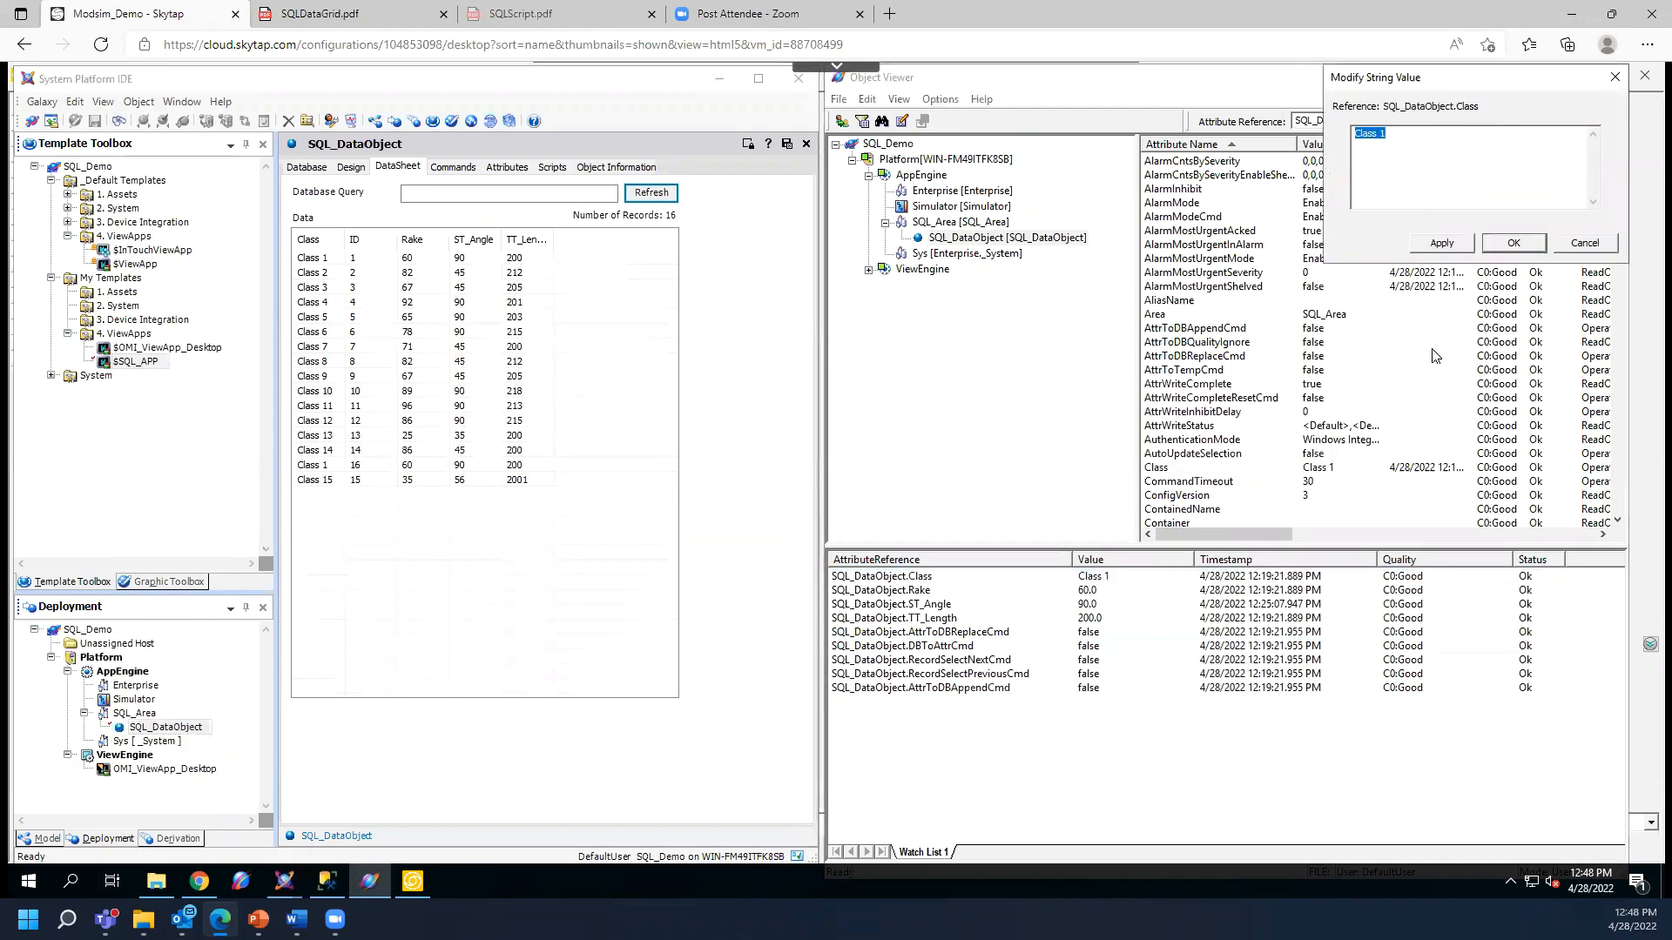
key(Right)
text(16)
click(1459, 246)
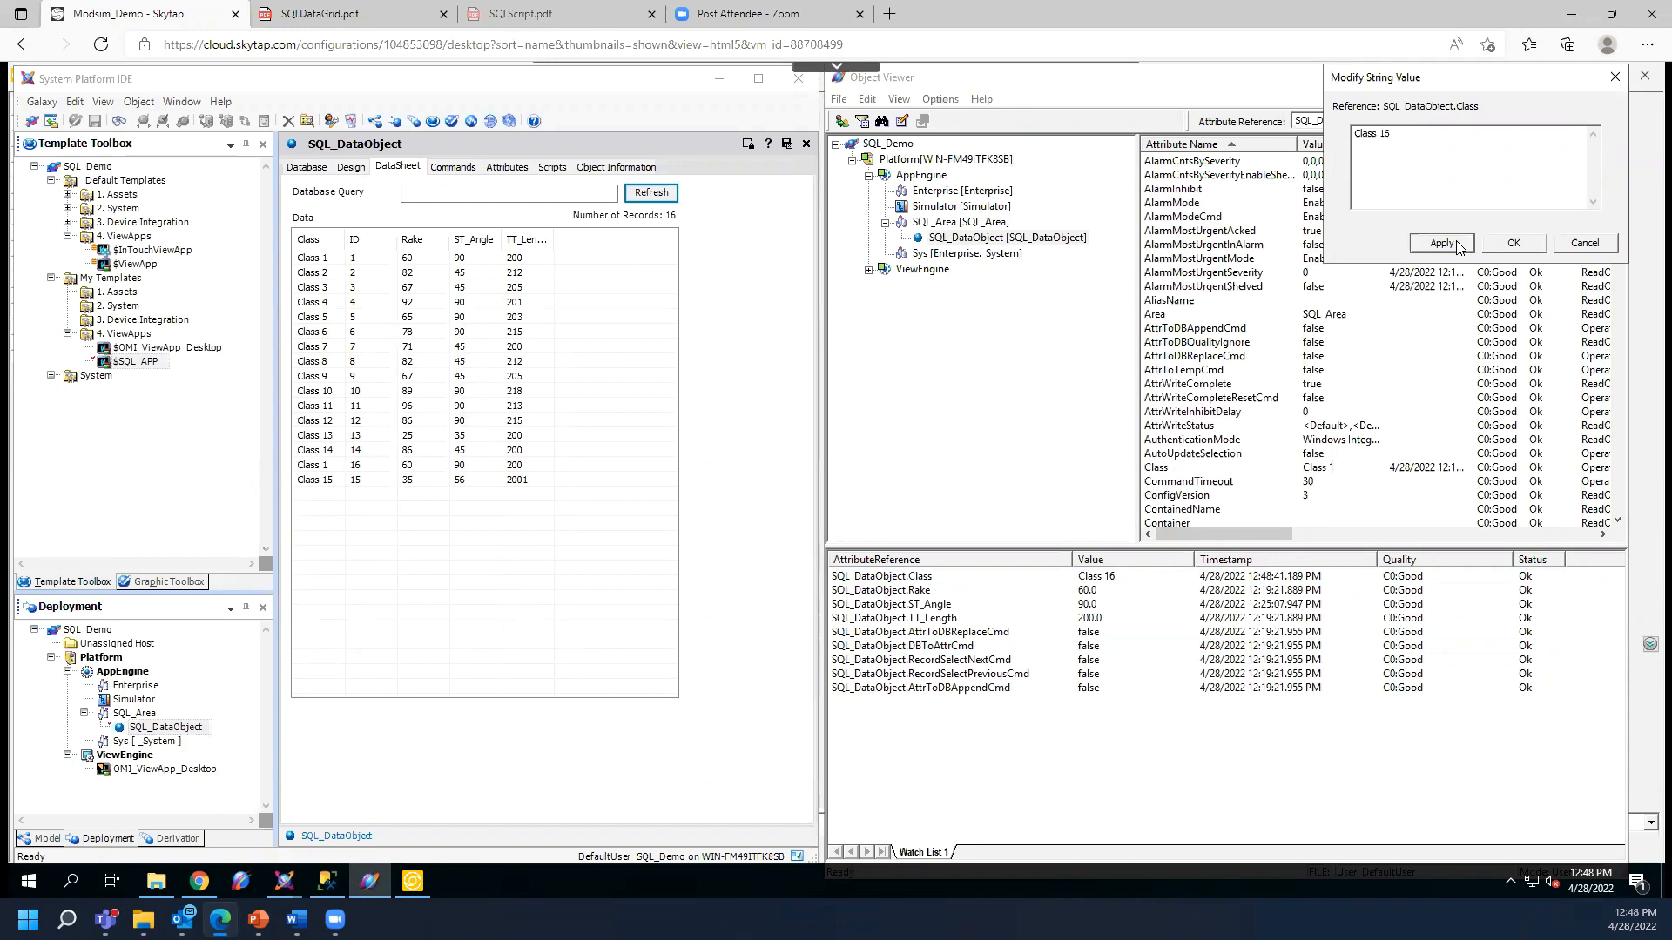
click(1512, 244)
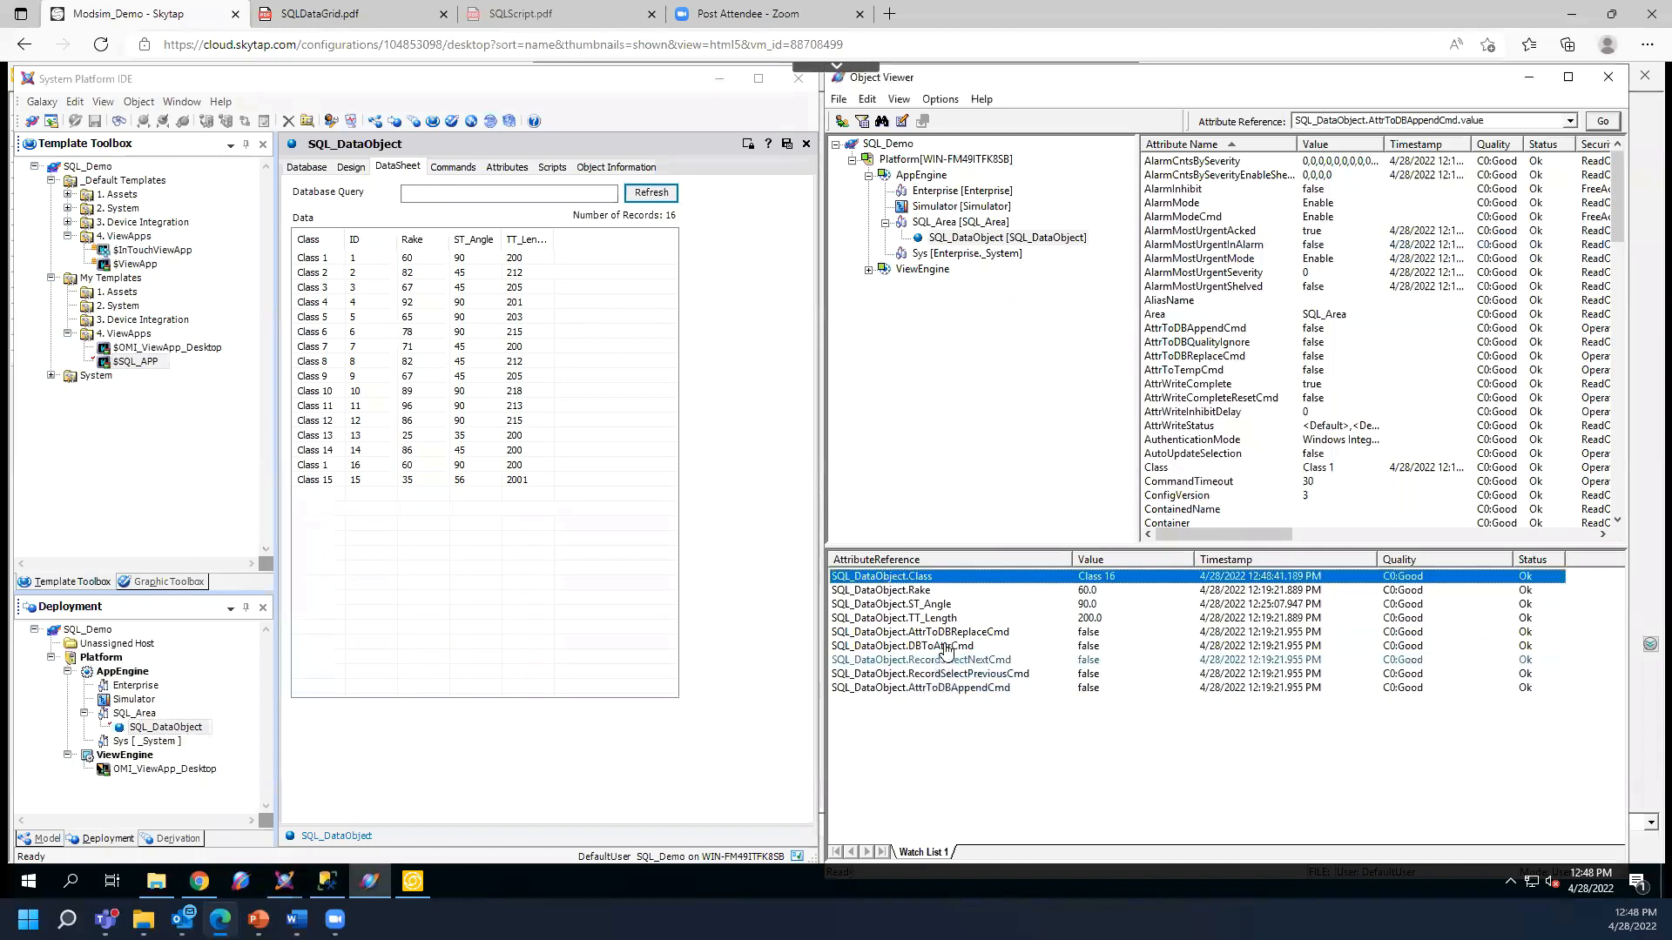
click(984, 689)
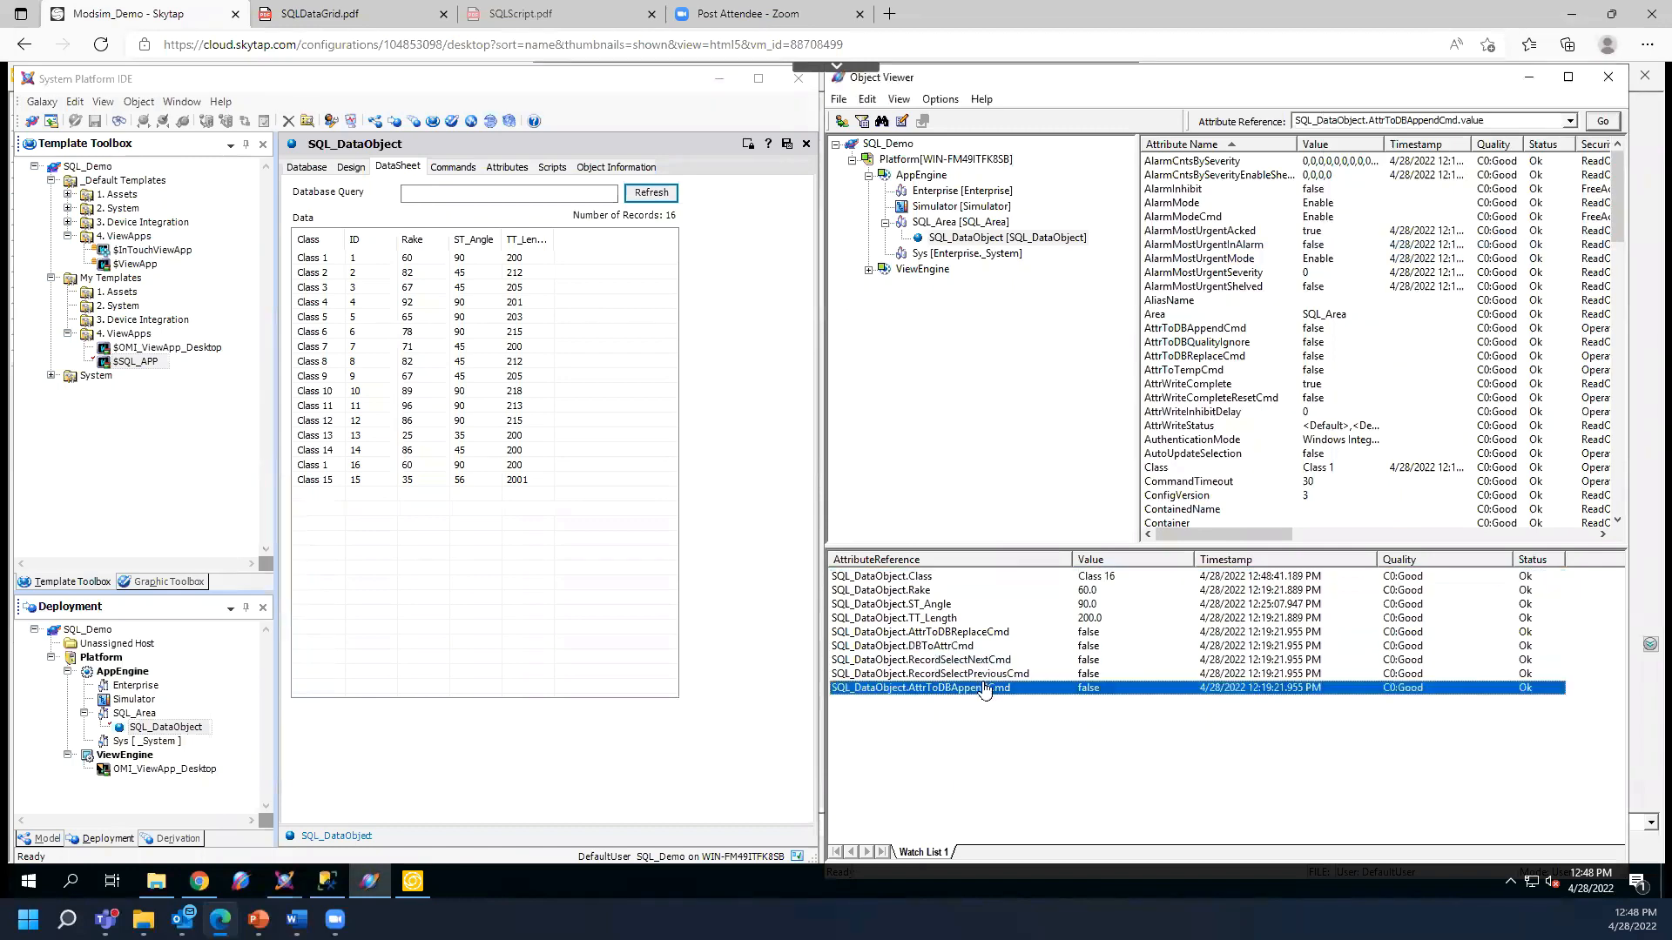
right_click(984, 689)
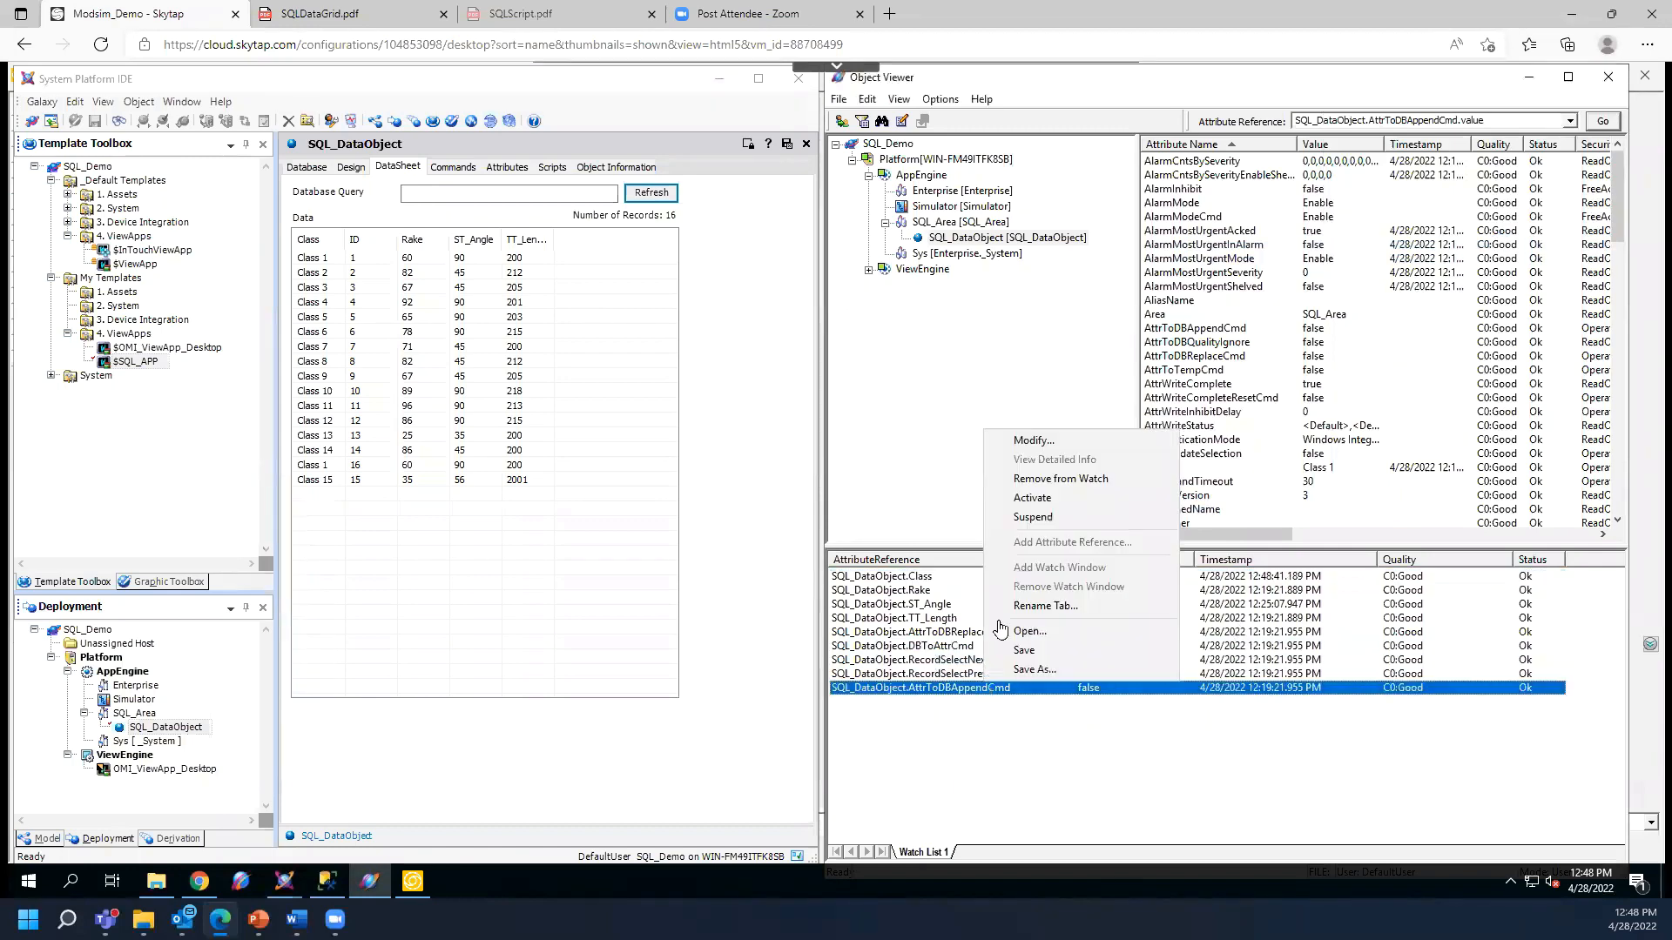
click(1027, 446)
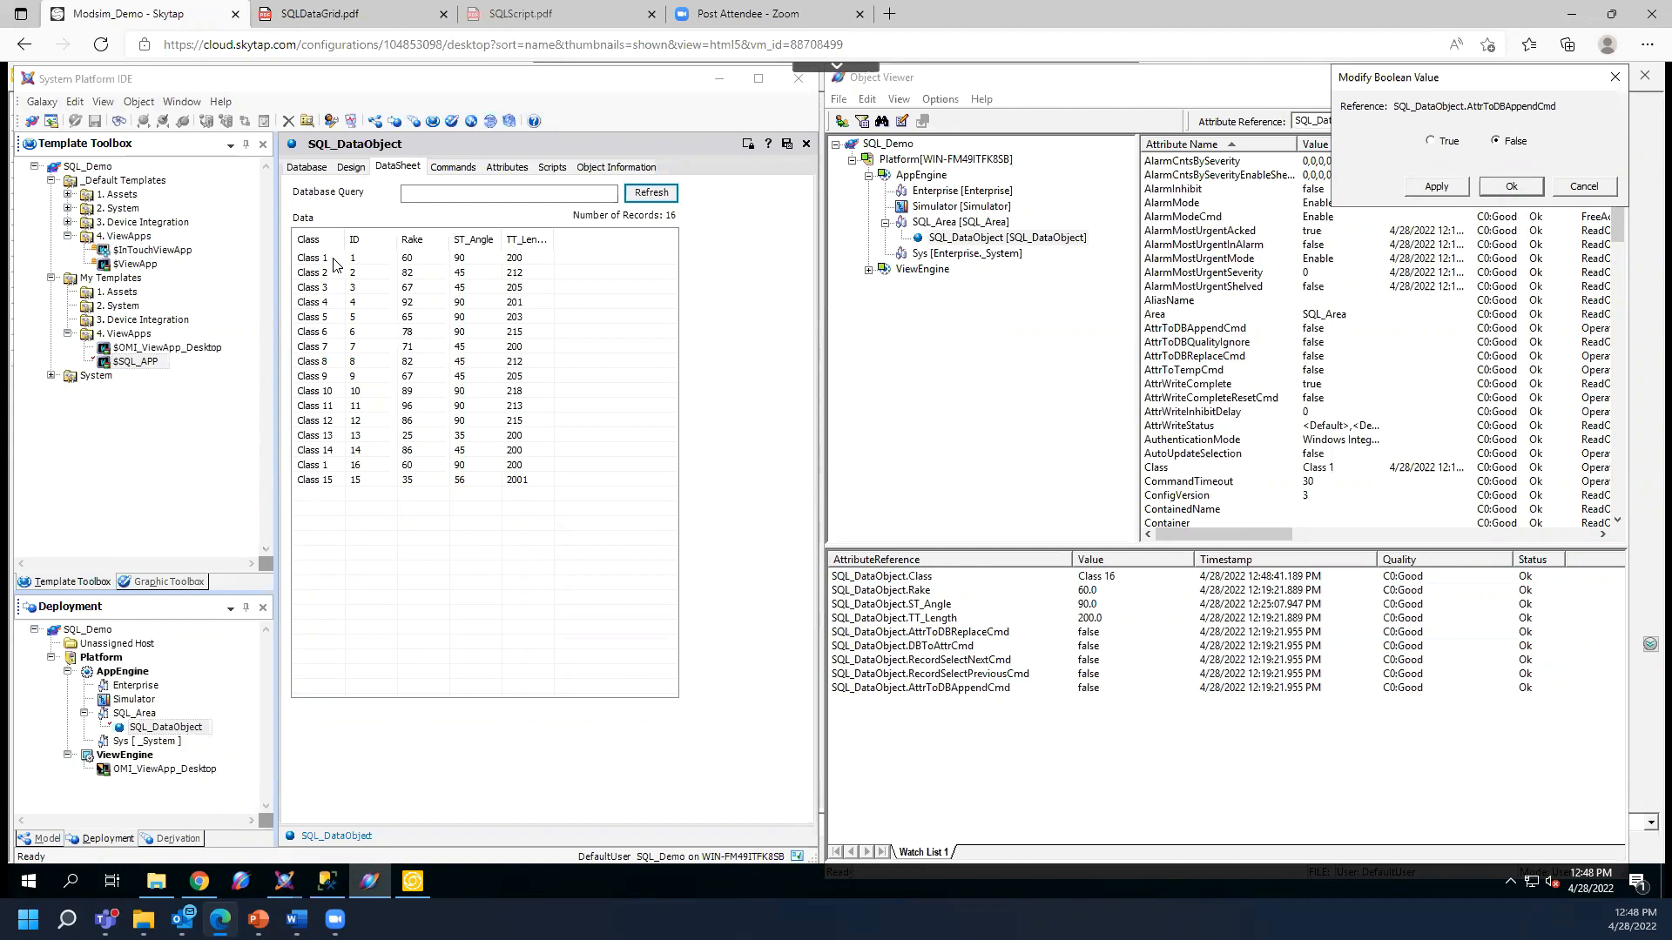
click(311, 471)
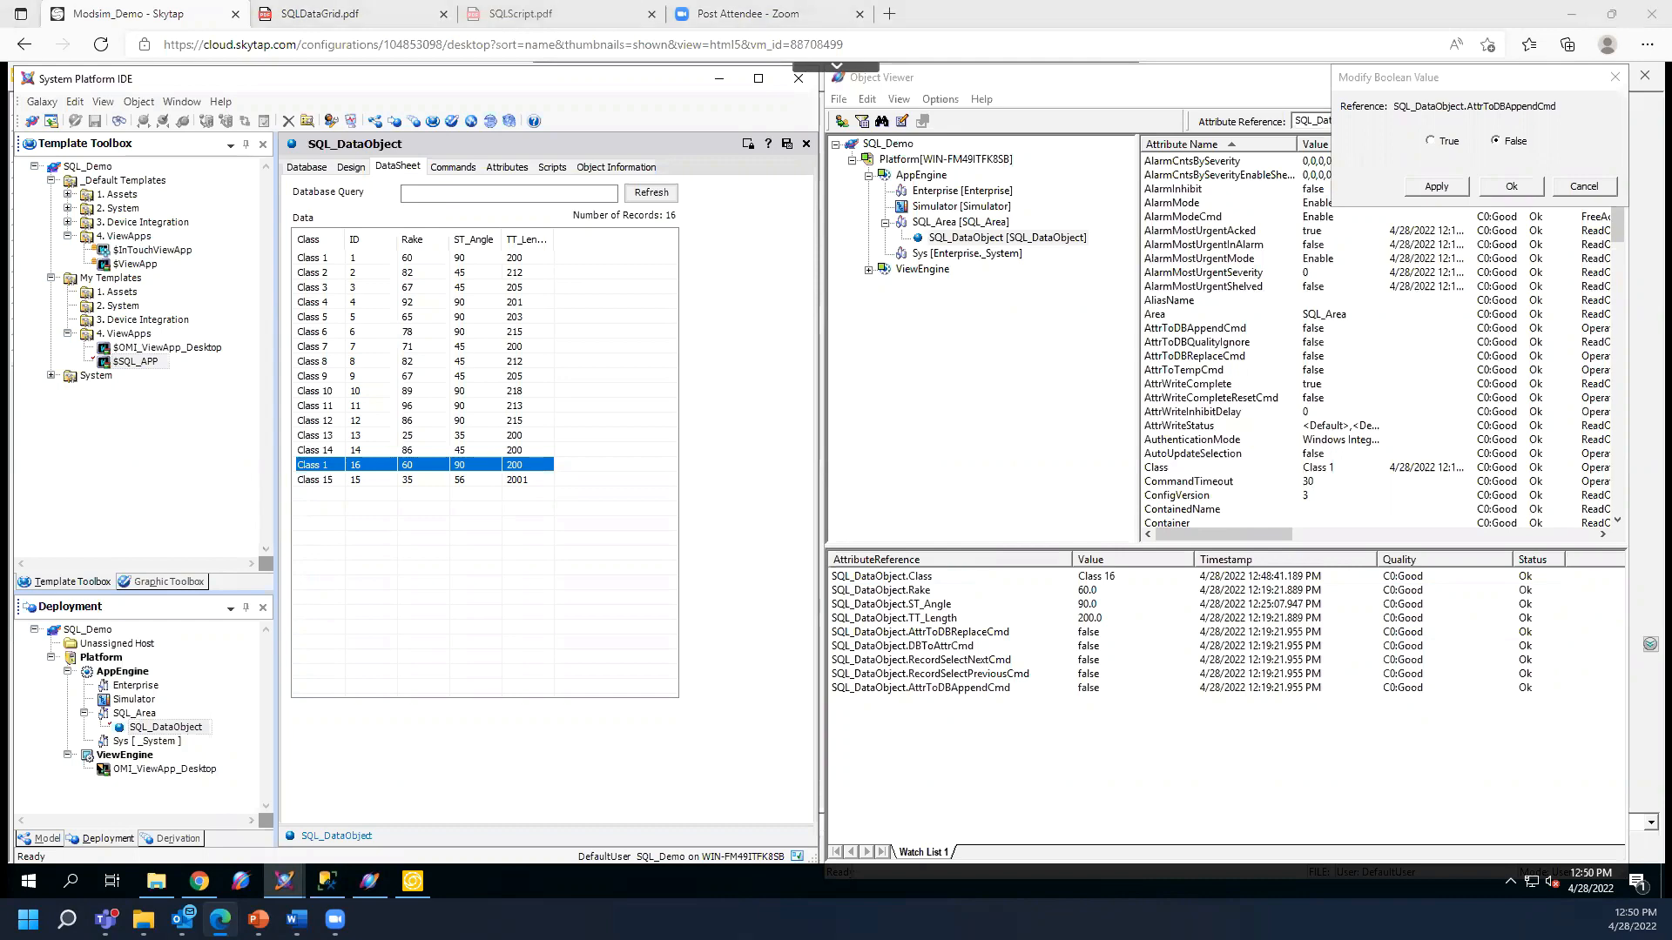
click(1585, 188)
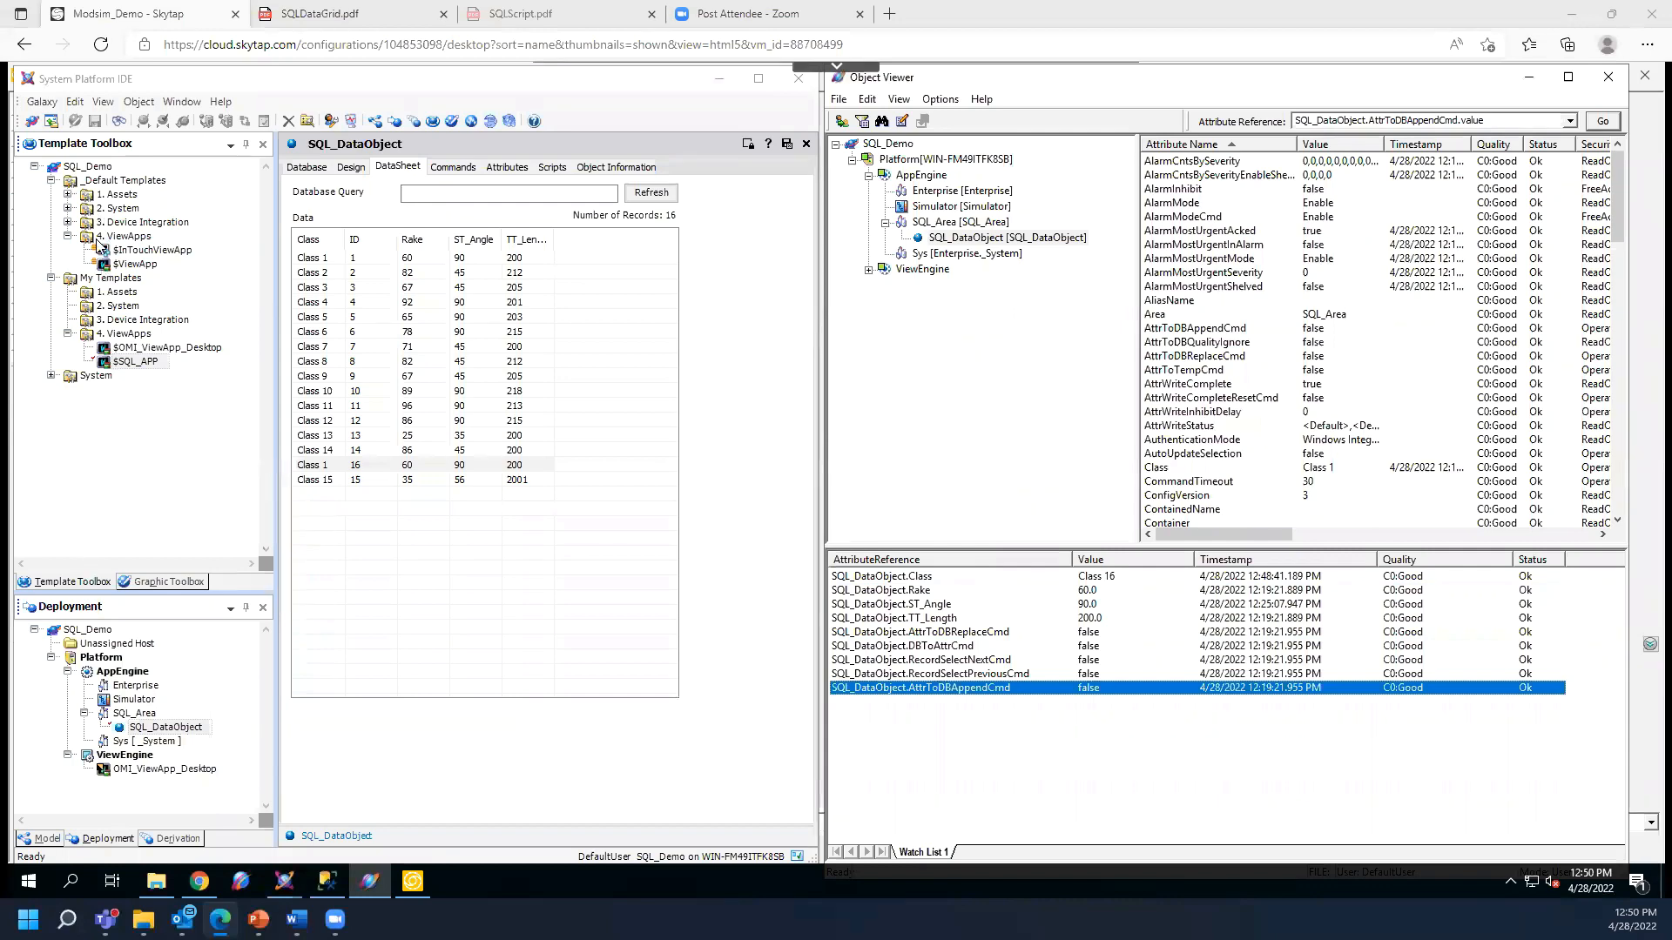
- Display the master object templates in the 1. Assets folder of _Default Templates in System Platform IDE
click(68, 195)
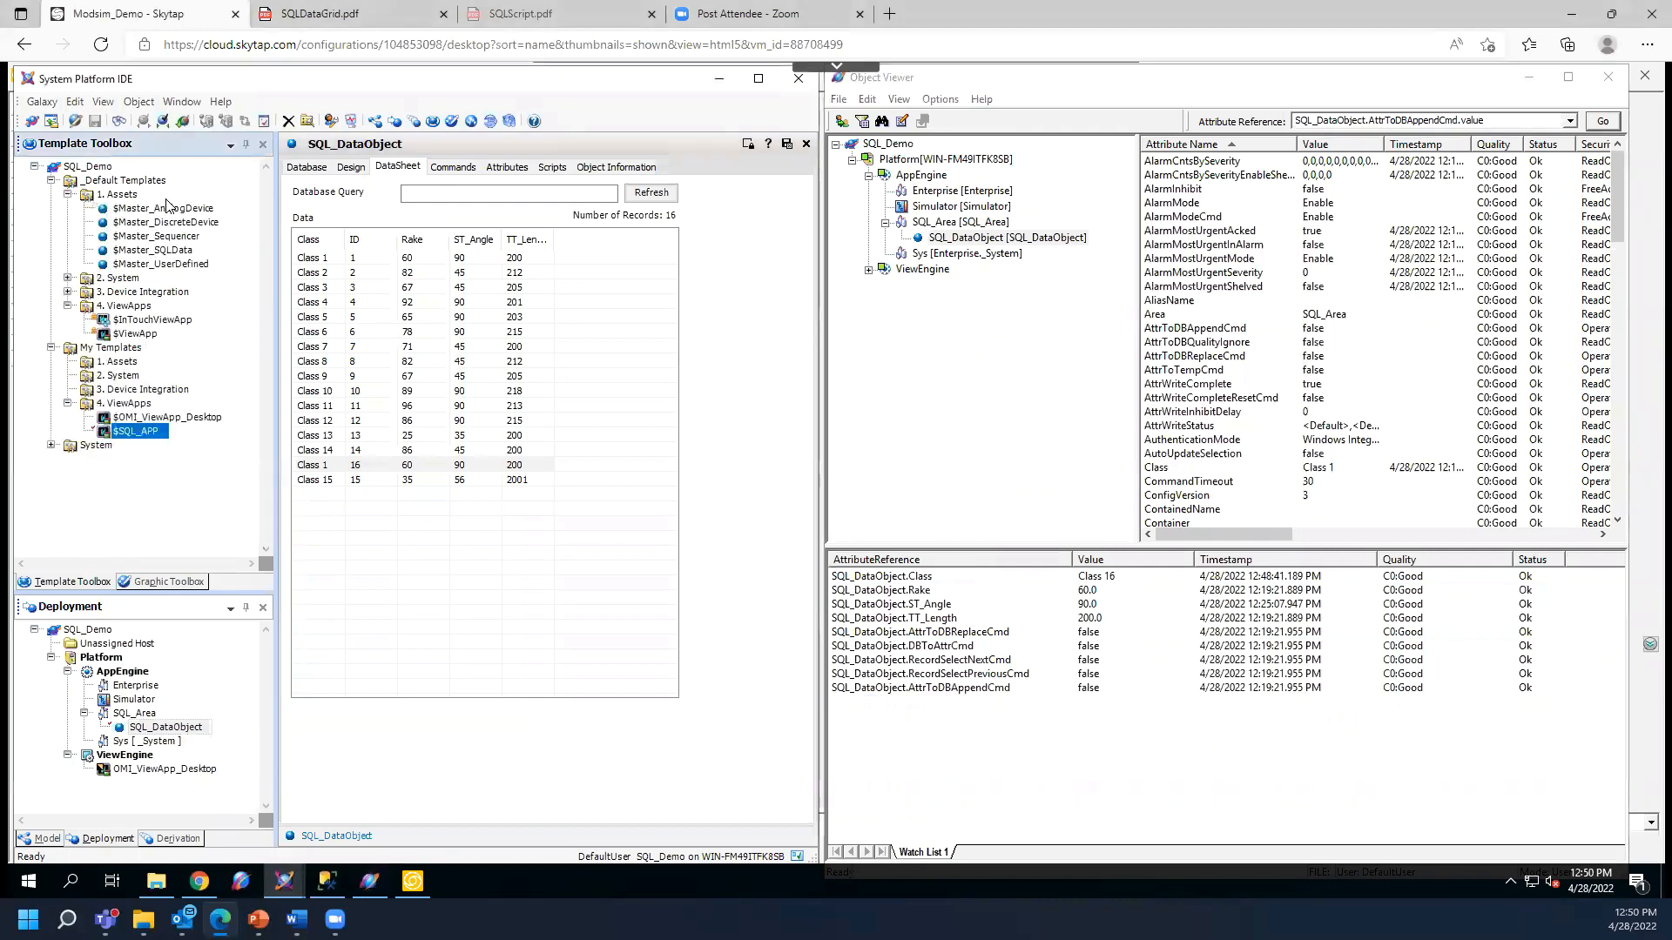